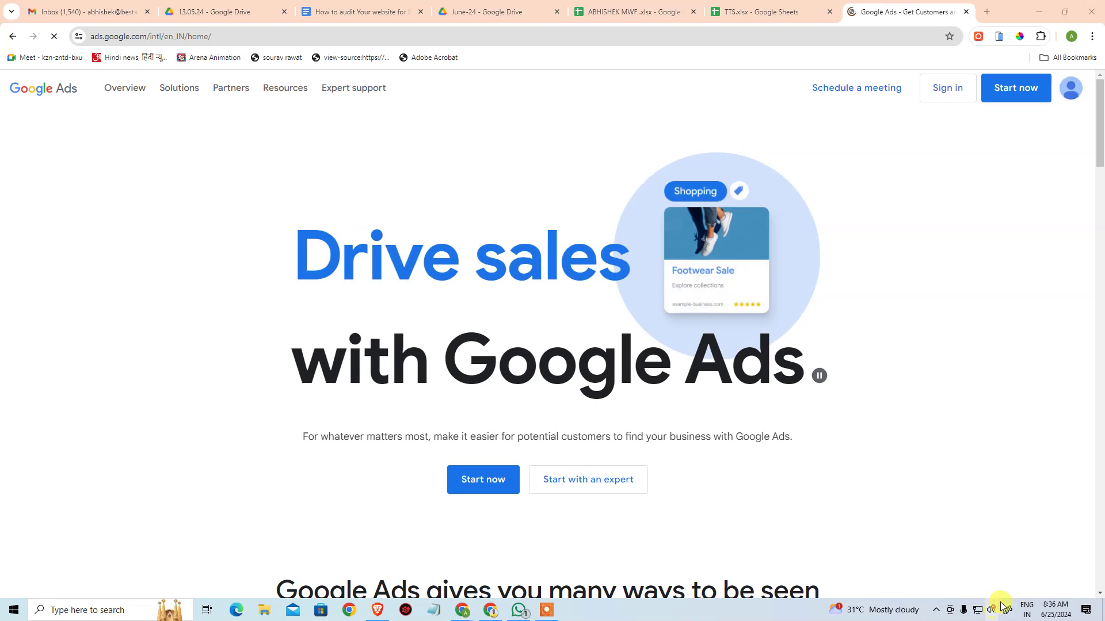
Check the microphone's device properties in the Windows sound settings and close the settings
click(982, 520)
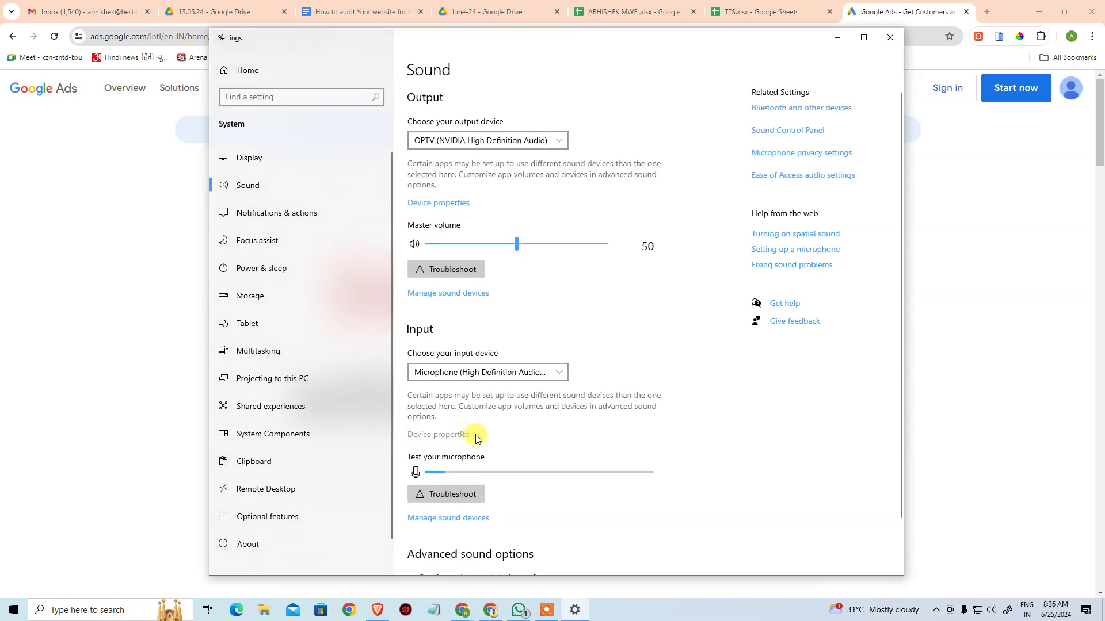
click(475, 436)
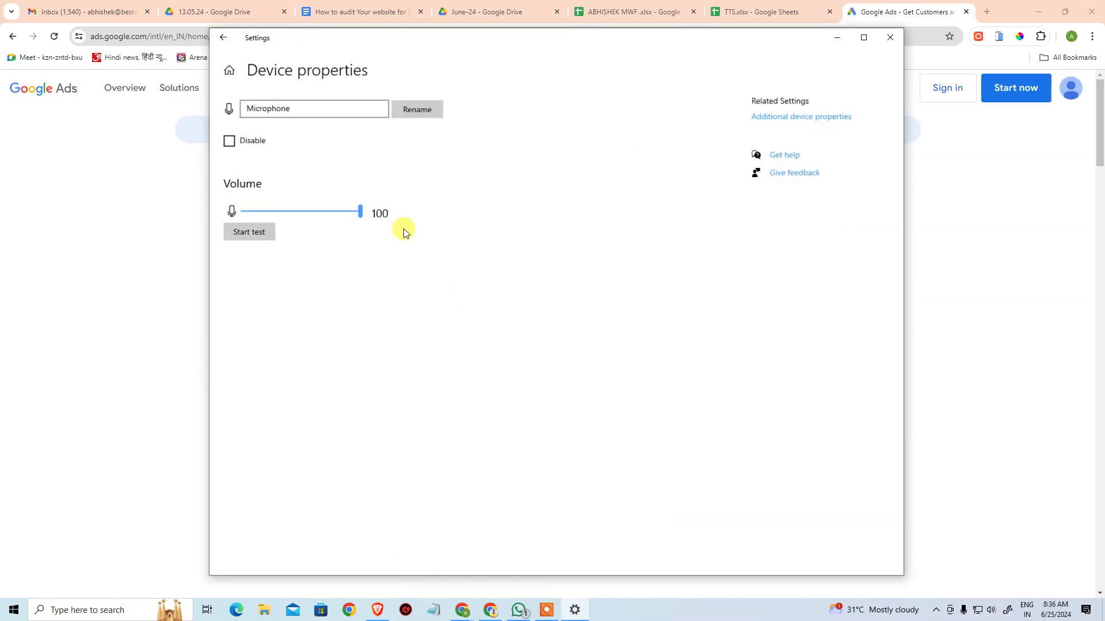
click(890, 37)
Sign in to Google Ads to open the account's Campaigns page
click(925, 83)
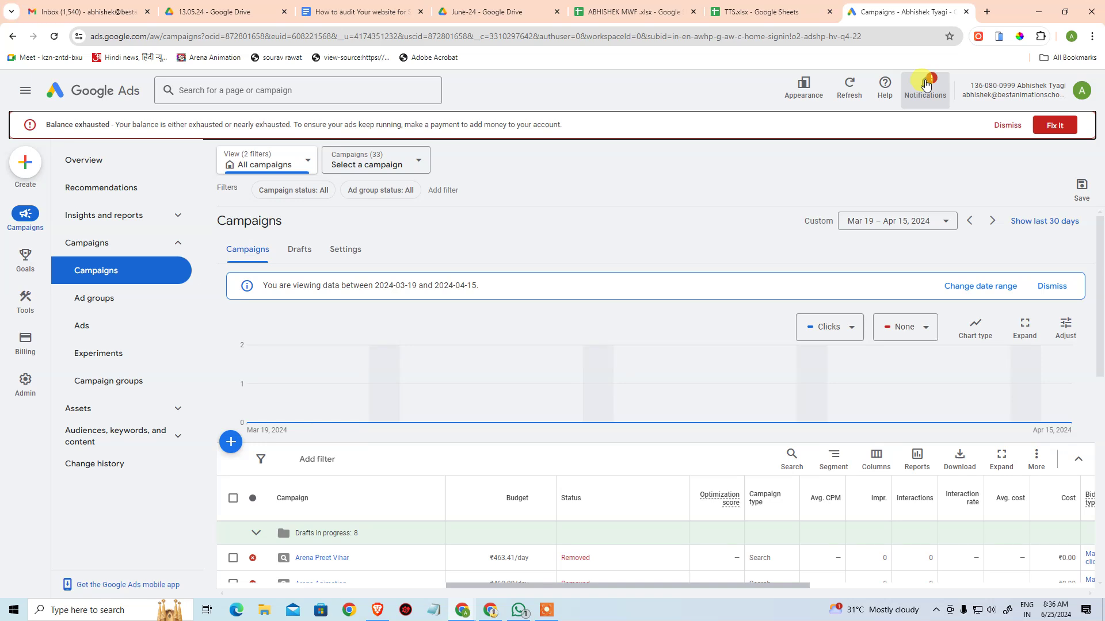
Search Google for "animation institute" in a new browser tab
click(987, 11)
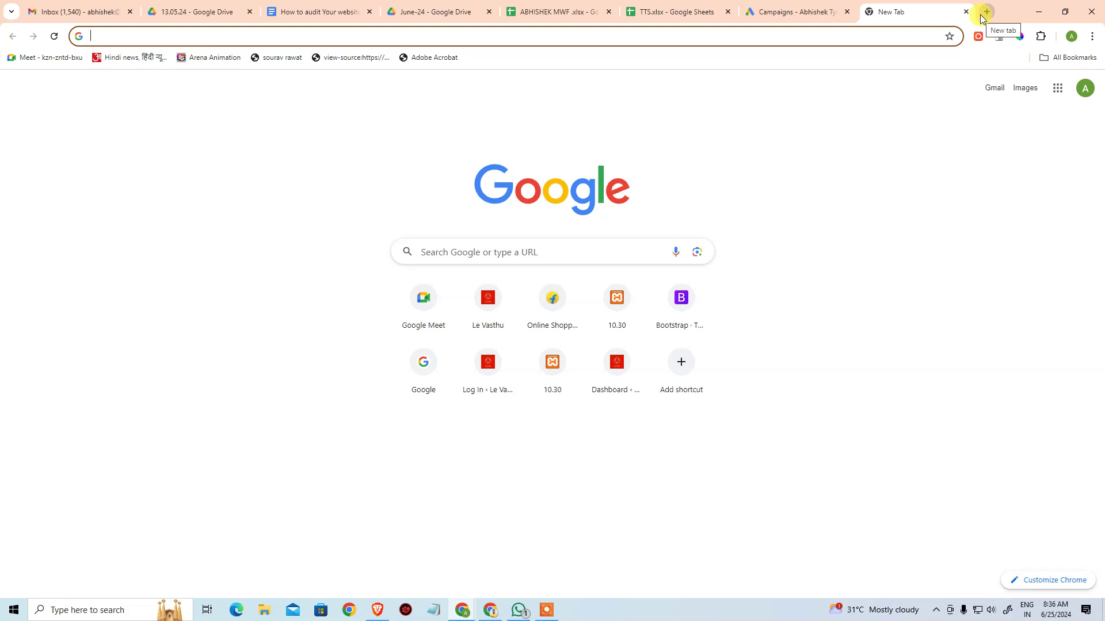
text(are)
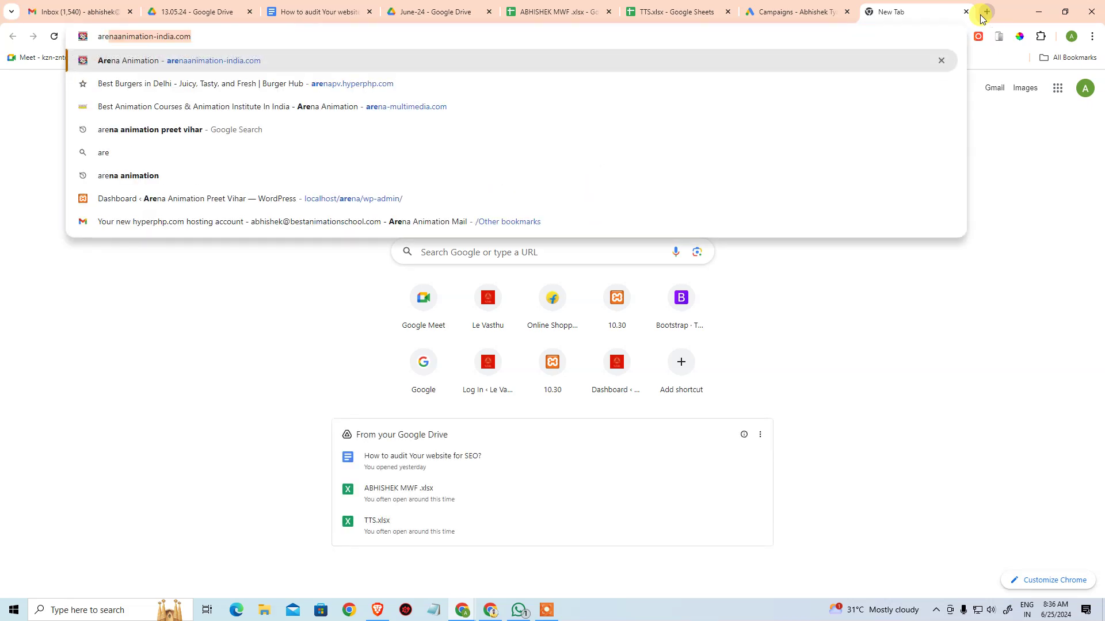
key(BackSpace)
key(BackSpace)
key(BackSpace)
key(BackSpace)
text(anima)
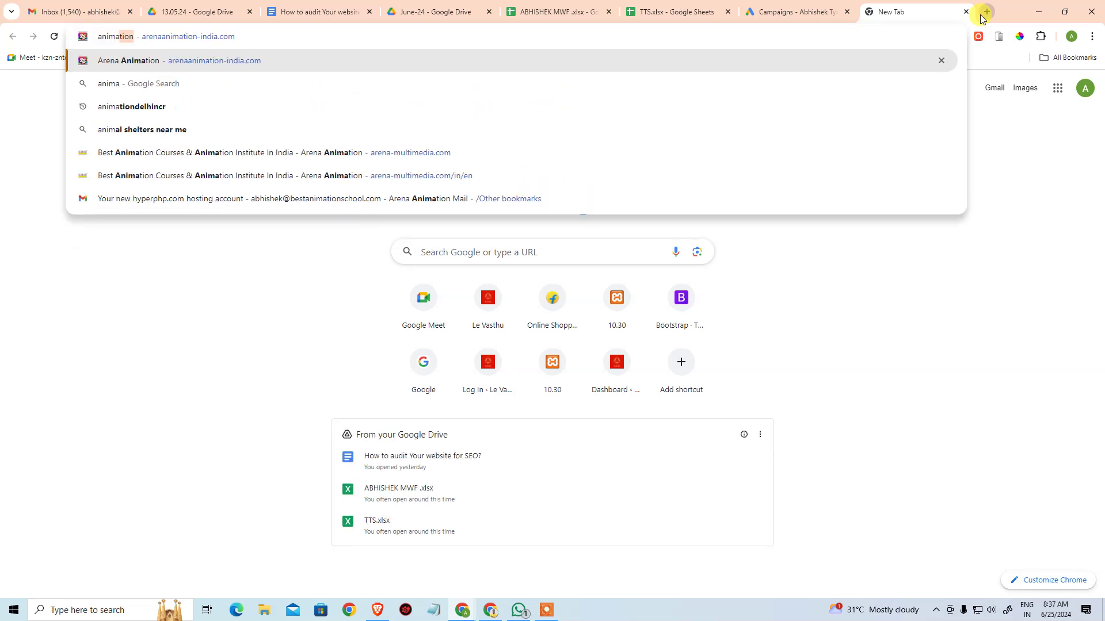
text(tion ins)
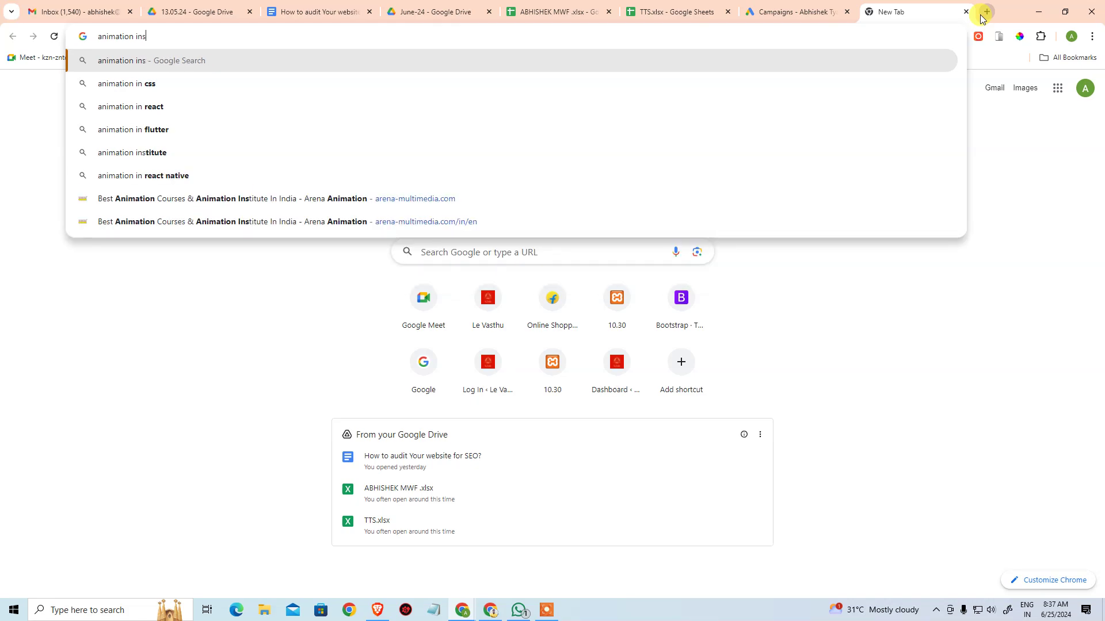
text(ti)
key(Return)
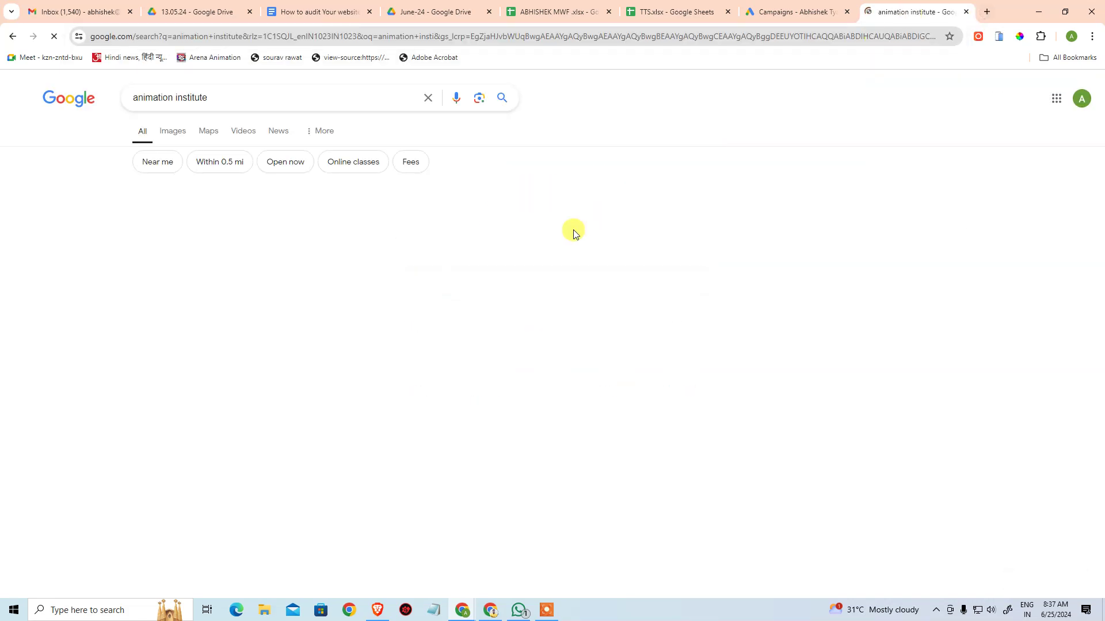
Examine the sponsored ads and the Businesses map listings in the animation institute search results
scroll(574, 233, down, 12)
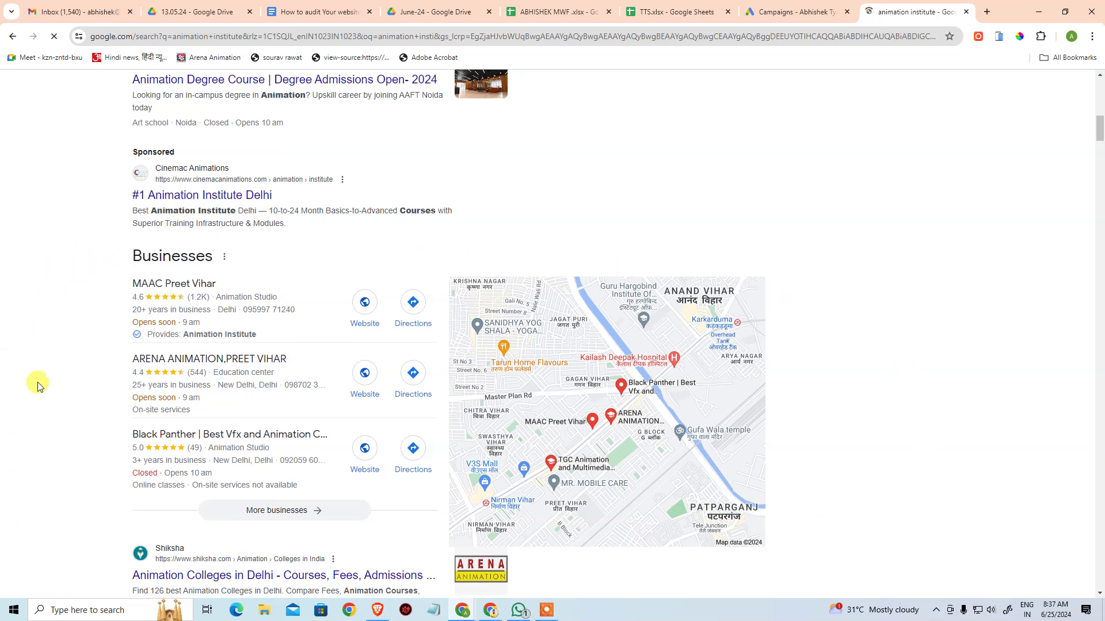
scroll(544, 345, up, 7)
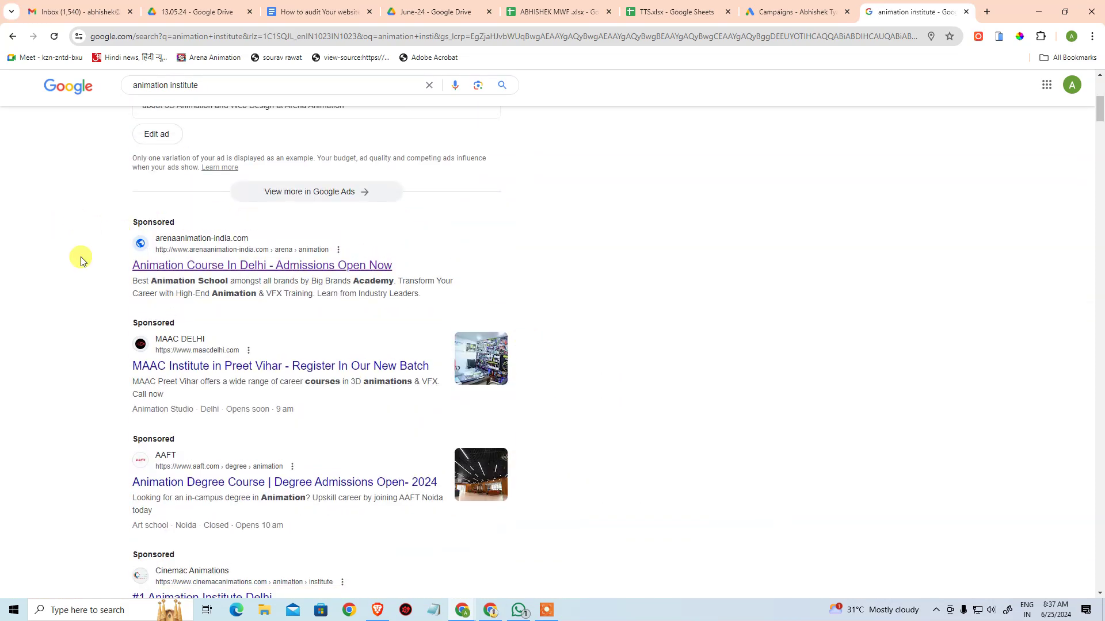
scroll(265, 455, down, 2)
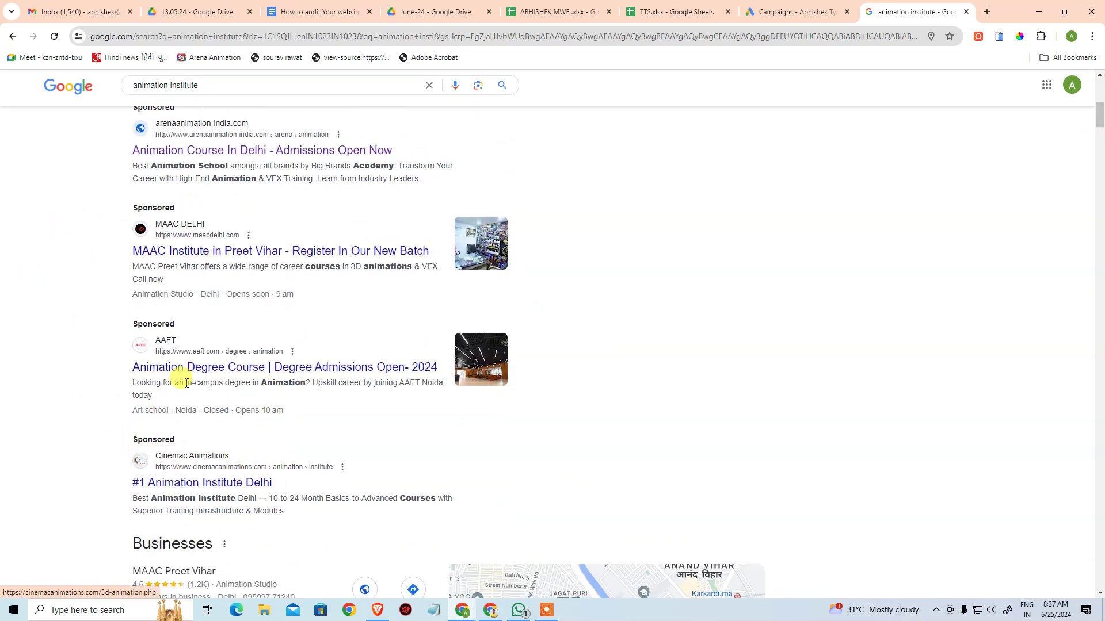
scroll(139, 236, up, 2)
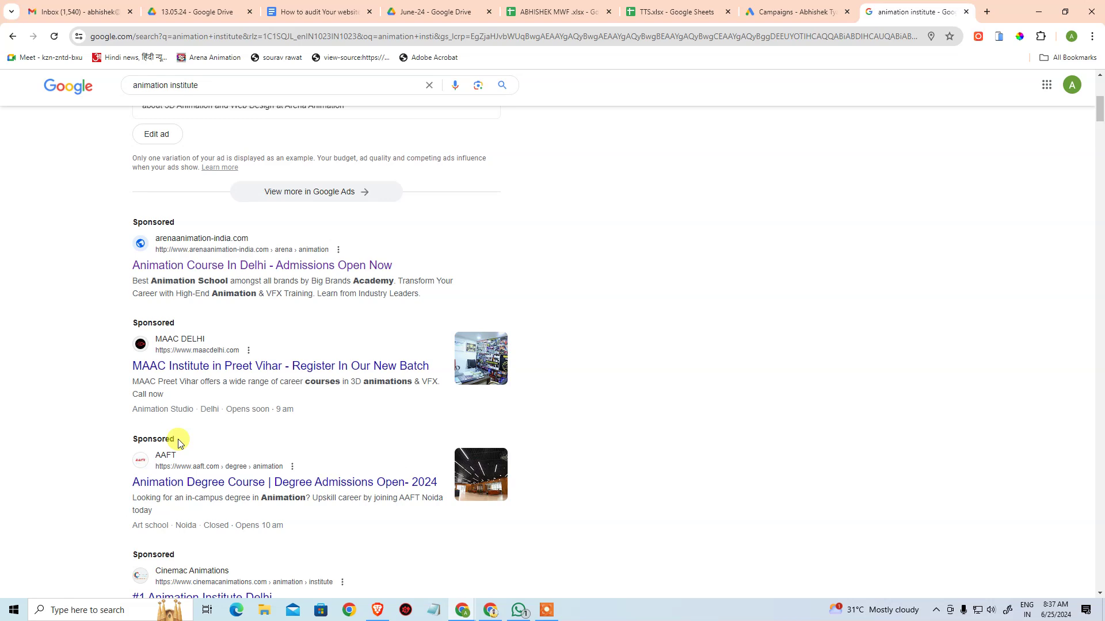
scroll(178, 443, down, 5)
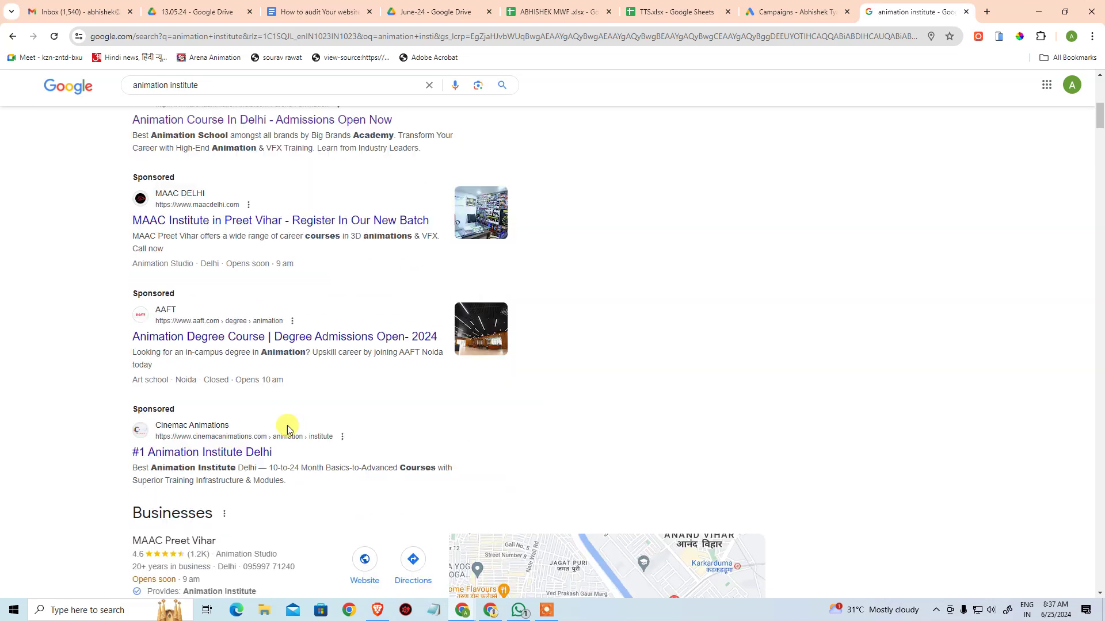
scroll(218, 368, down, 1)
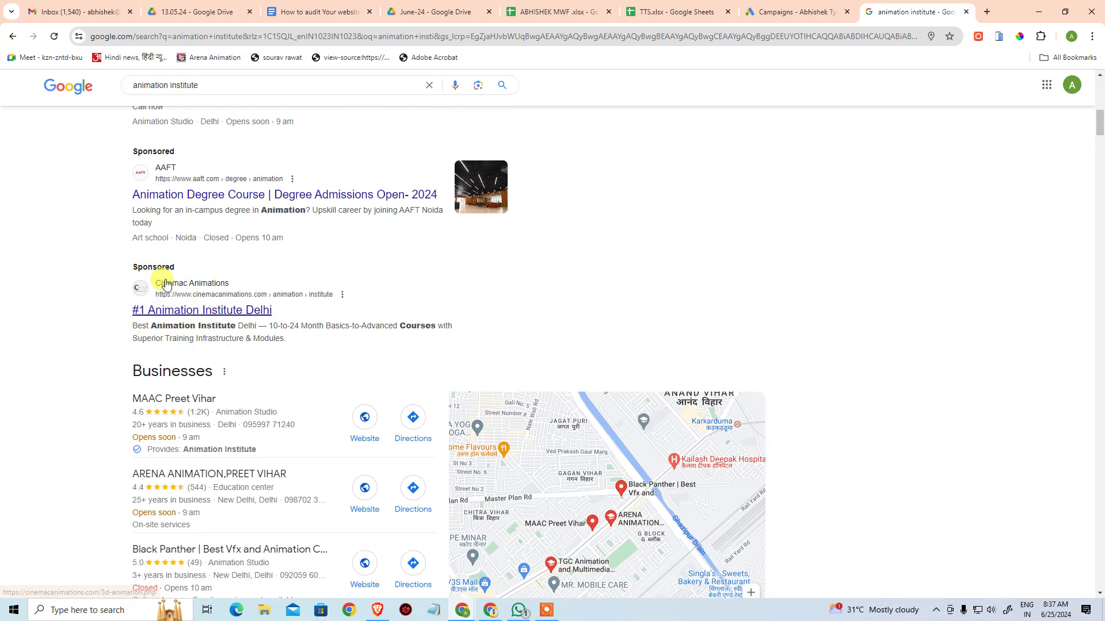
scroll(213, 331, down, 1)
scroll(213, 331, down, 2)
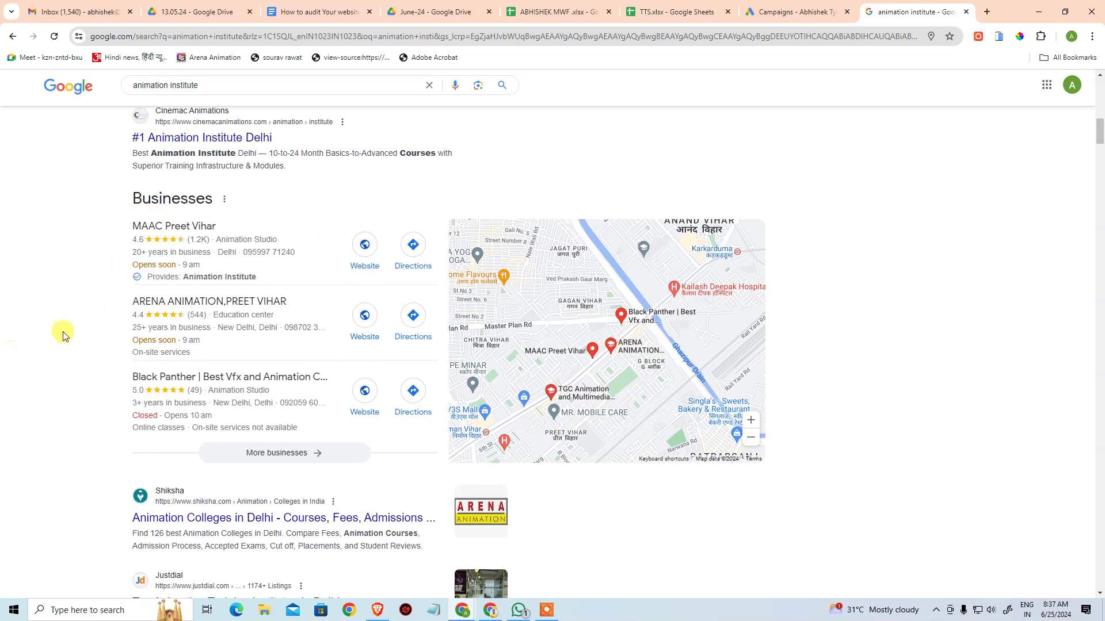
Search Google for "google my business" in a new browser tab
click(985, 10)
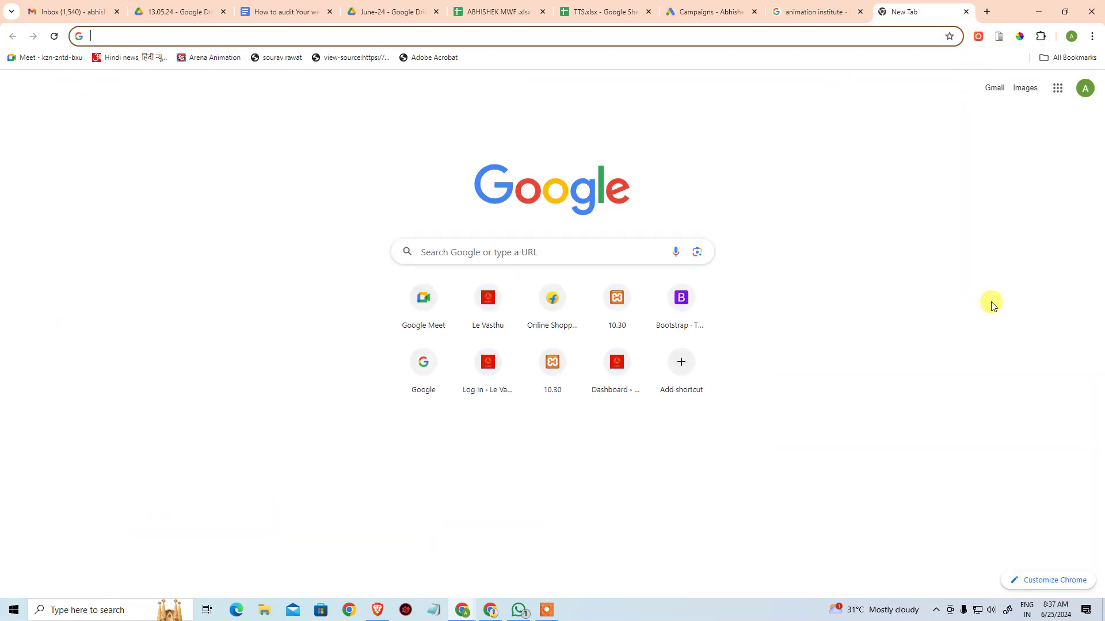
text(goo)
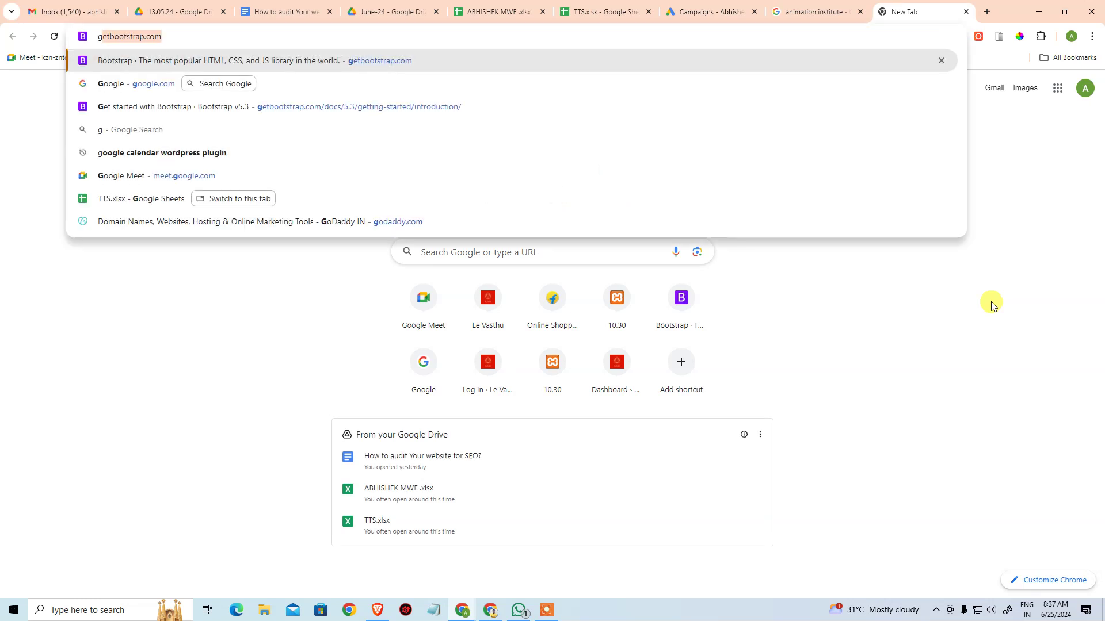
key(BackSpace)
key(BackSpace)
key(BackSpace)
key(BackSpace)
text(google my bus)
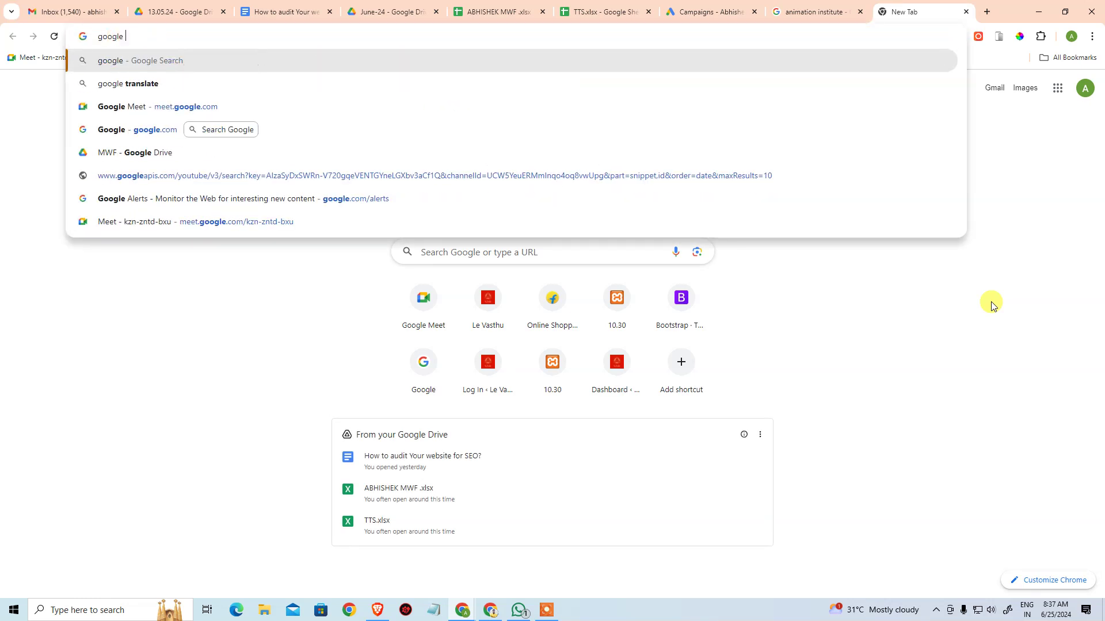
text(ine)
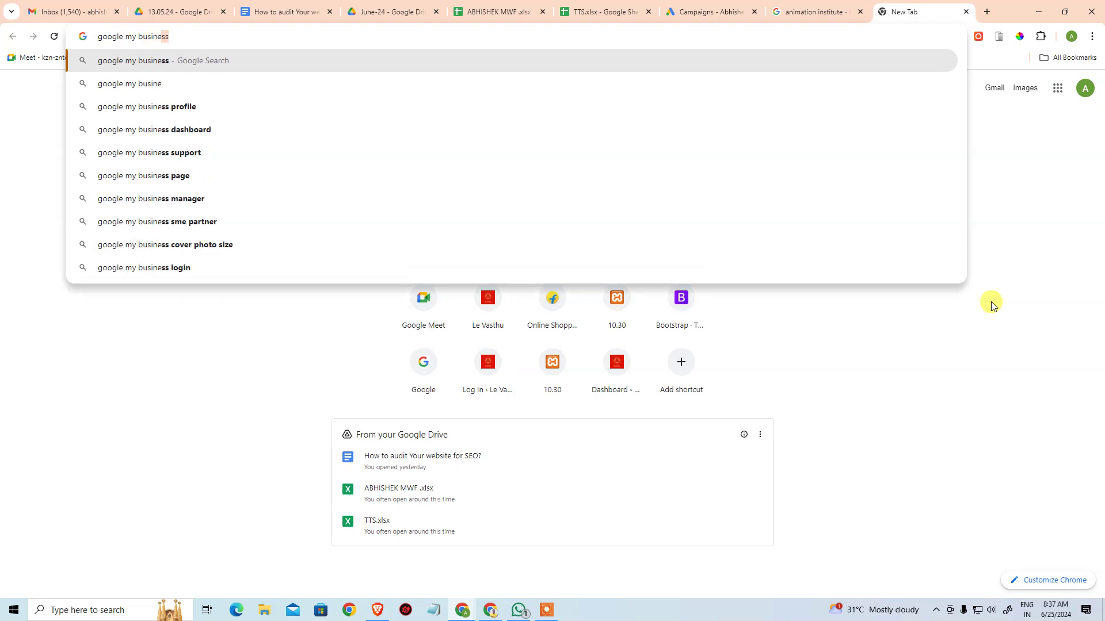
key(Return)
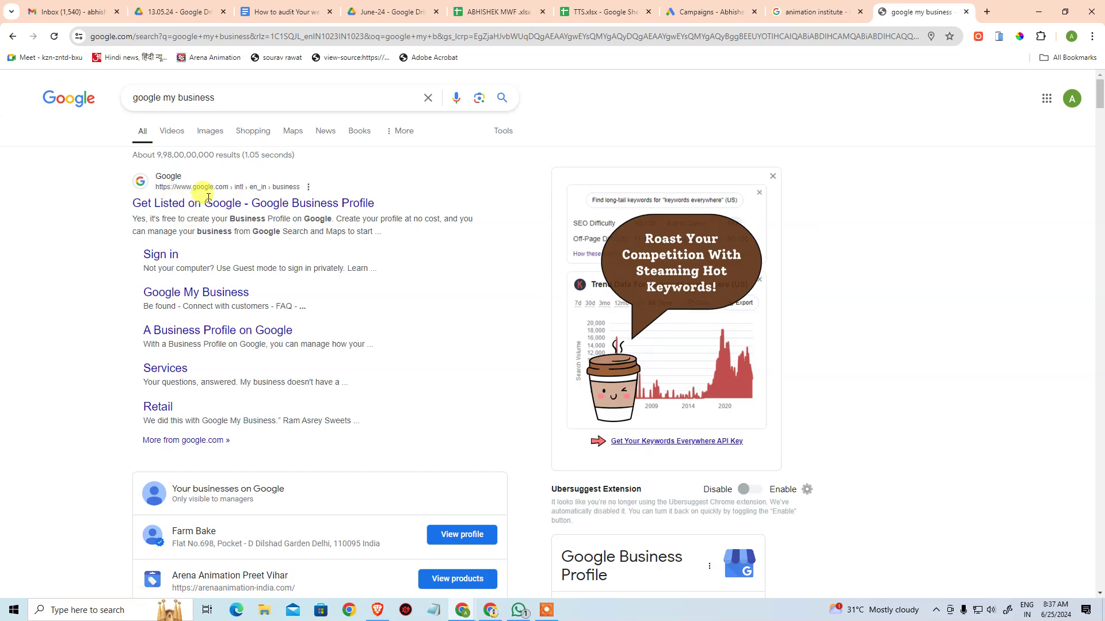
Open the Google Business Profile site from the results and sign in to reach the Farm Bake business profile
click(174, 204)
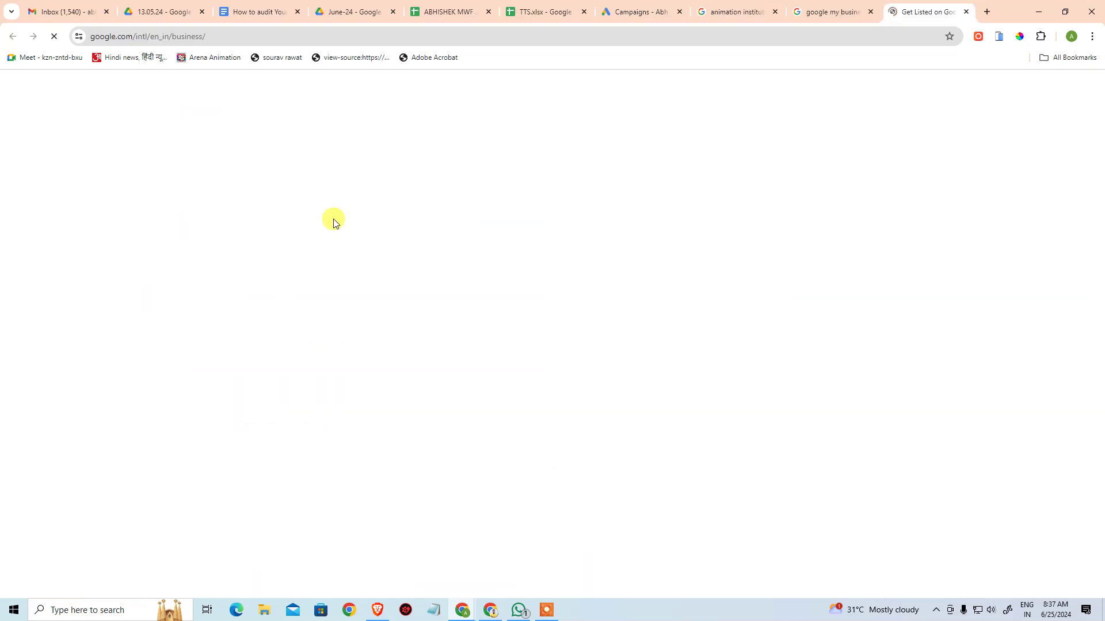
click(972, 88)
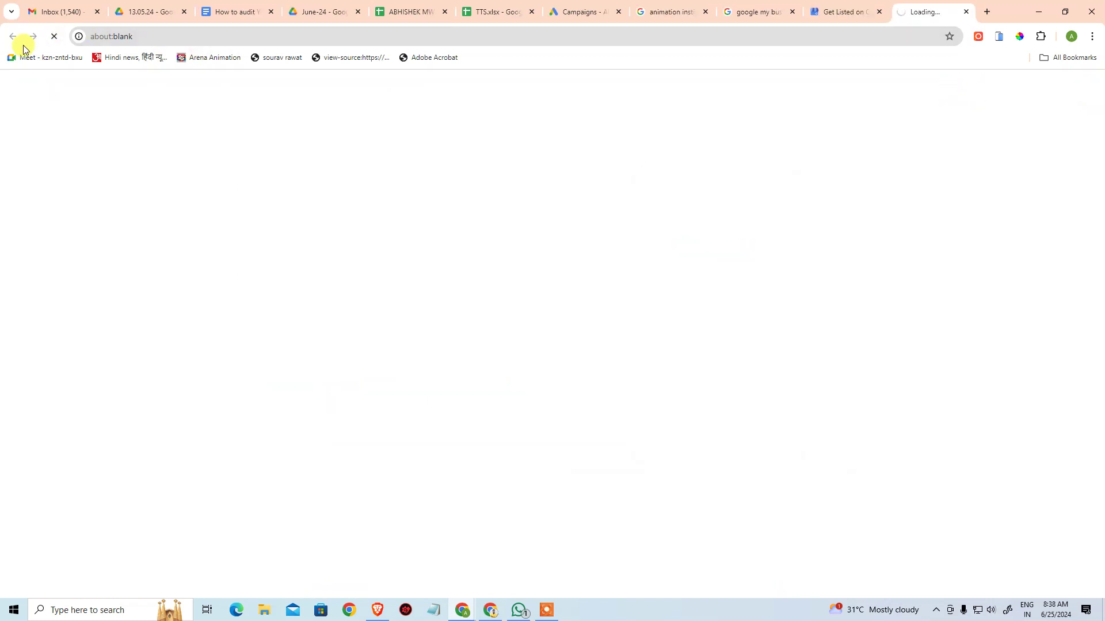
click(841, 8)
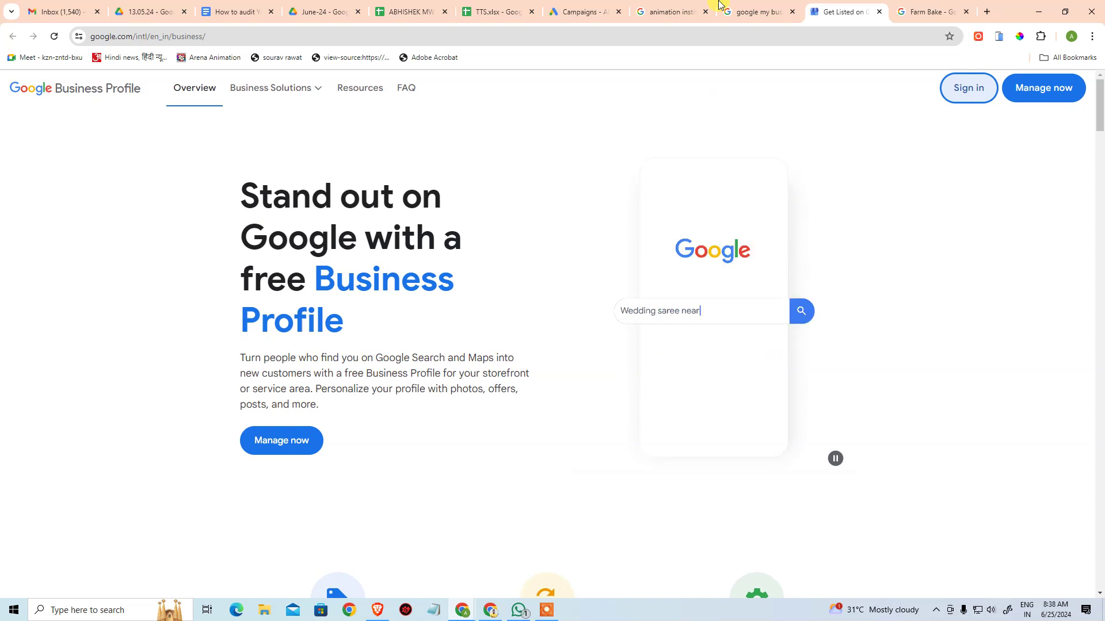
click(924, 12)
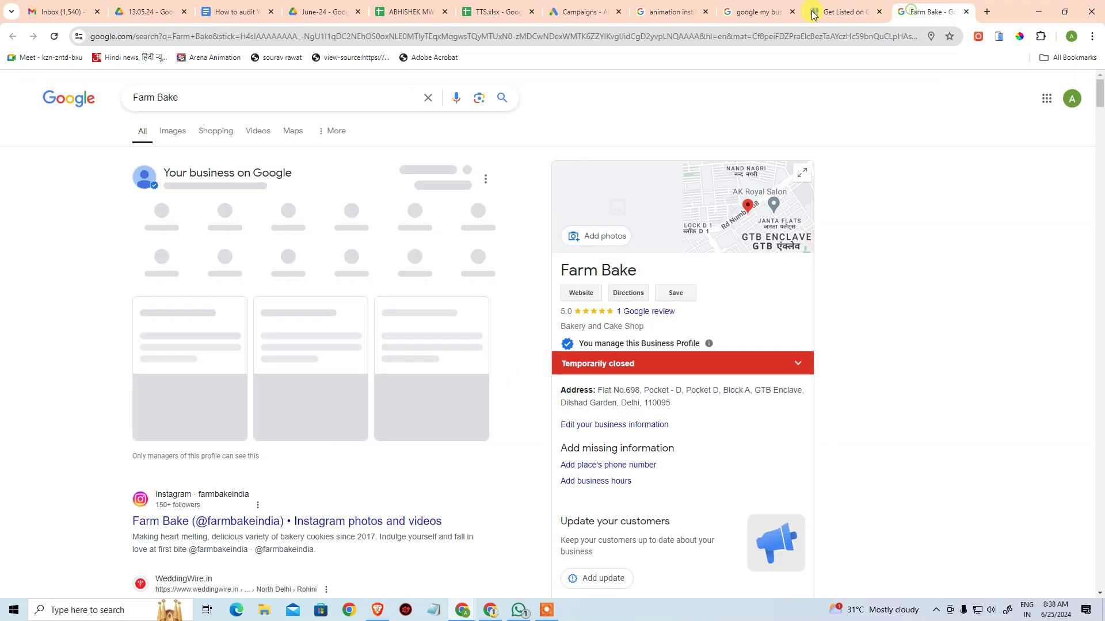
Revisit the local business listings for animation institute and return to the Farm Bake profile
click(684, 13)
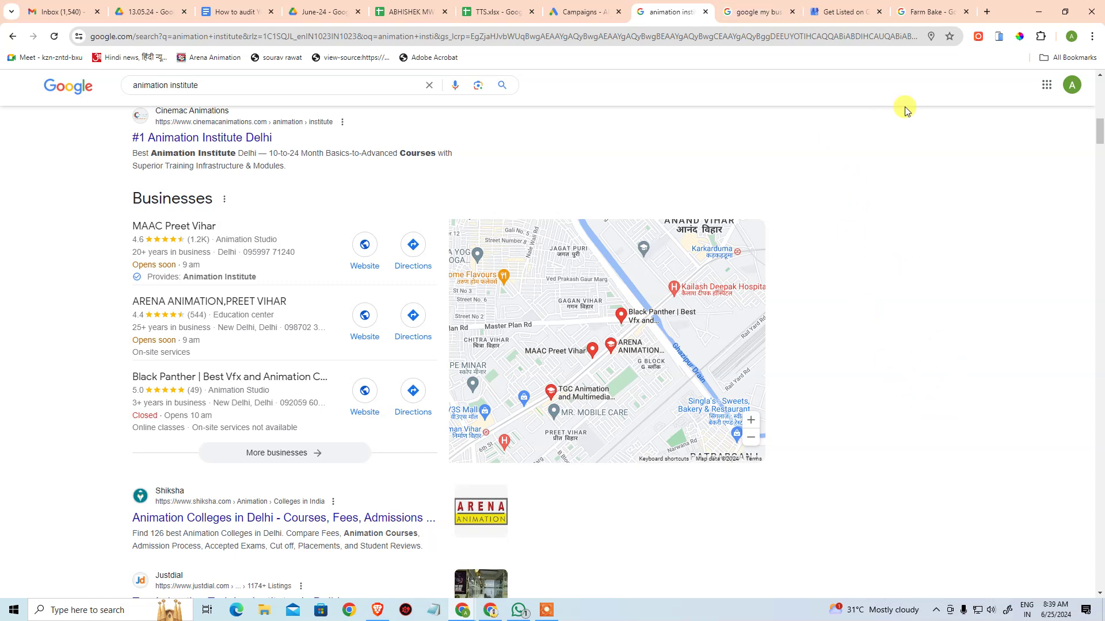
click(919, 5)
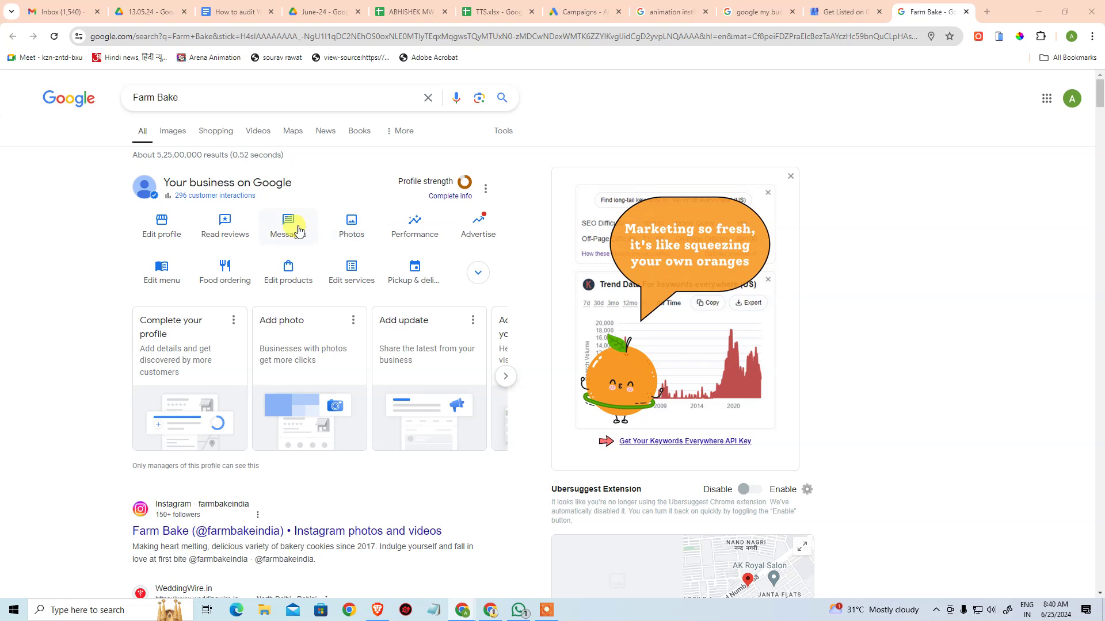
Open Farm Bake's customer interactions report and review its overview chart and product performance
click(258, 198)
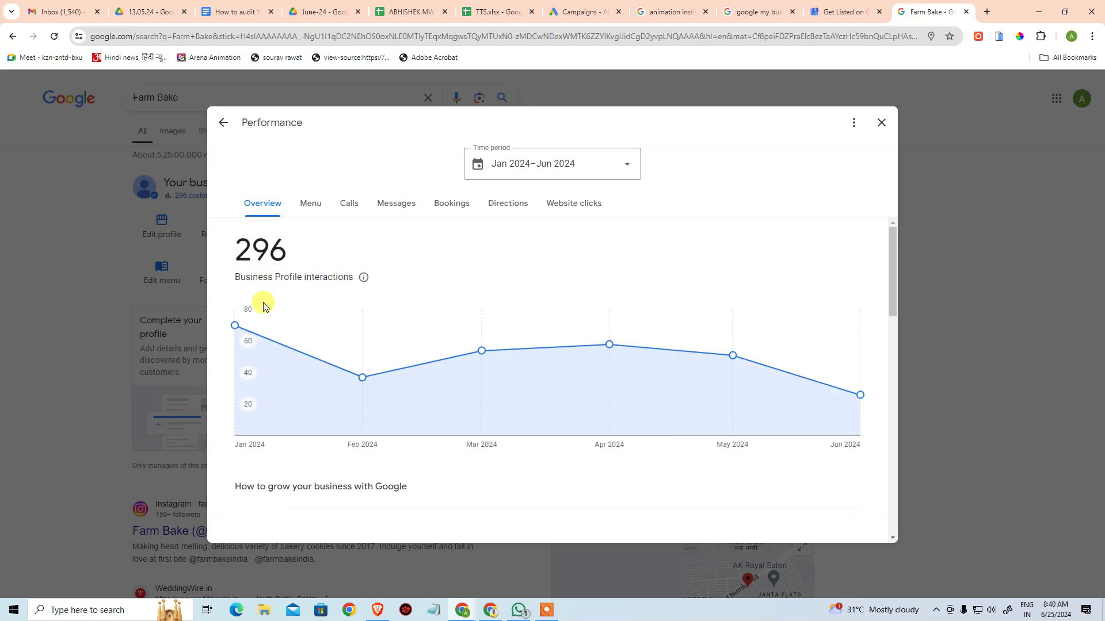
scroll(464, 391, down, 5)
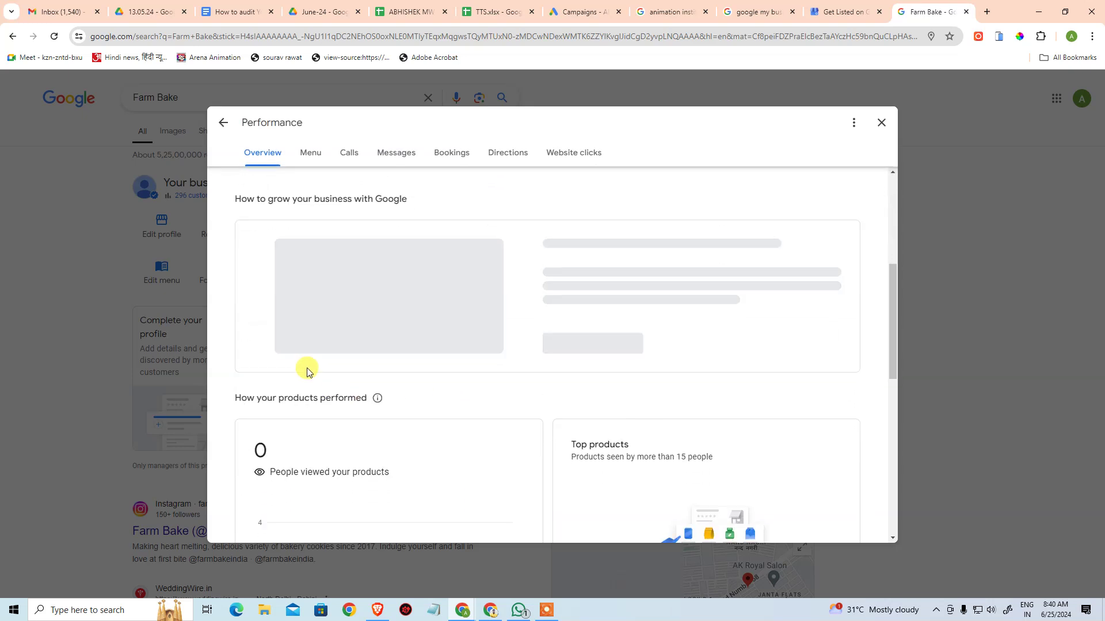
scroll(257, 257, down, 2)
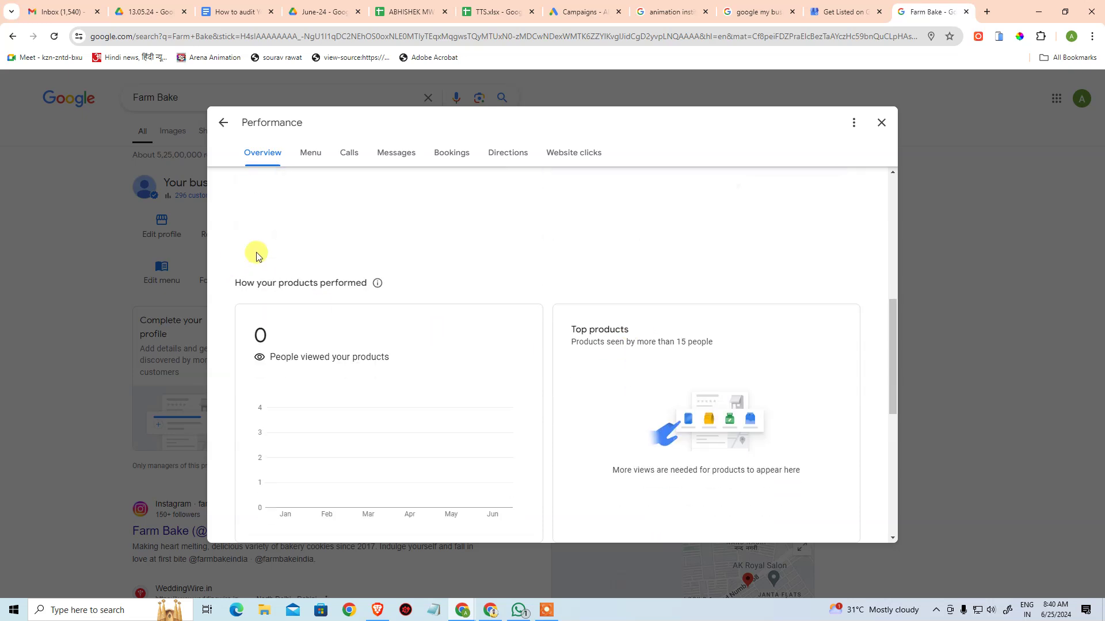
scroll(276, 219, up, 1)
Review the Menu, Calls and Messages figures in Farm Bake's Performance report
click(311, 204)
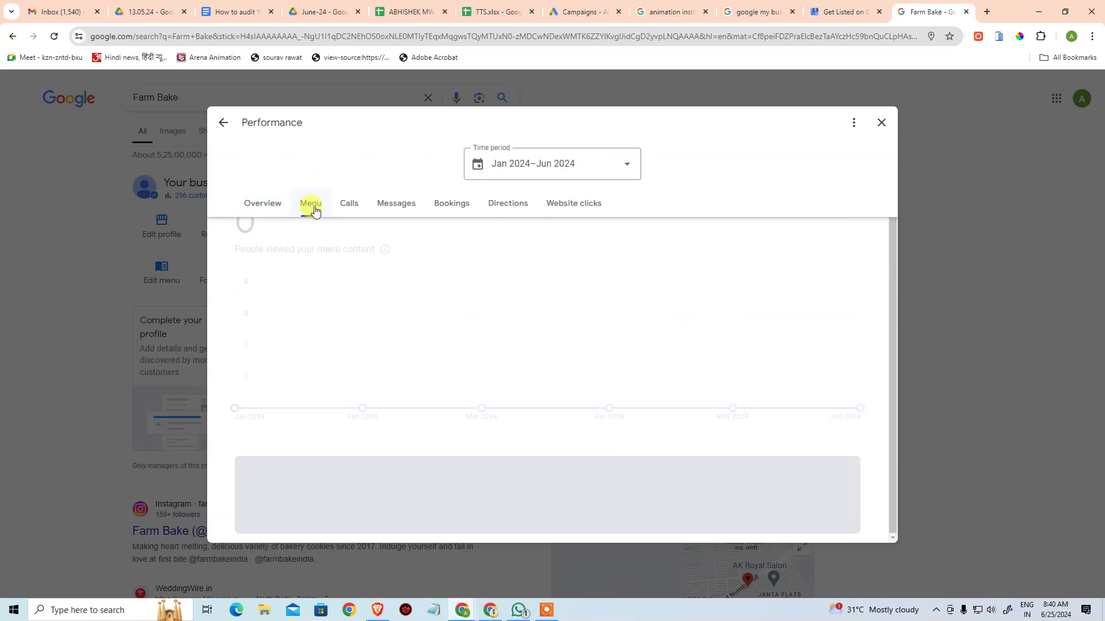
click(351, 204)
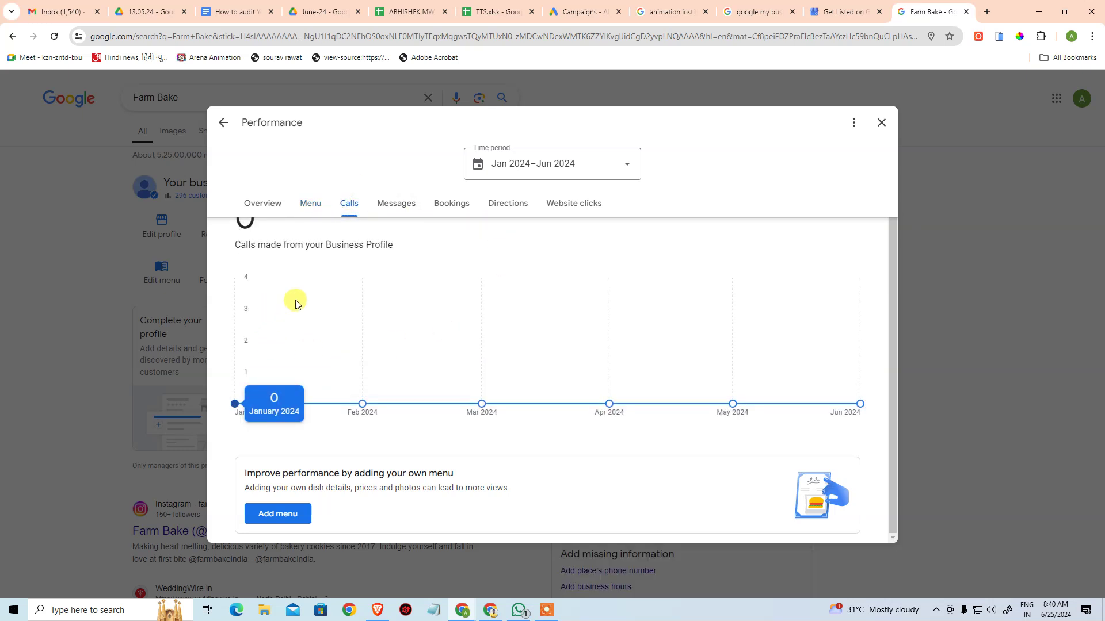
click(391, 208)
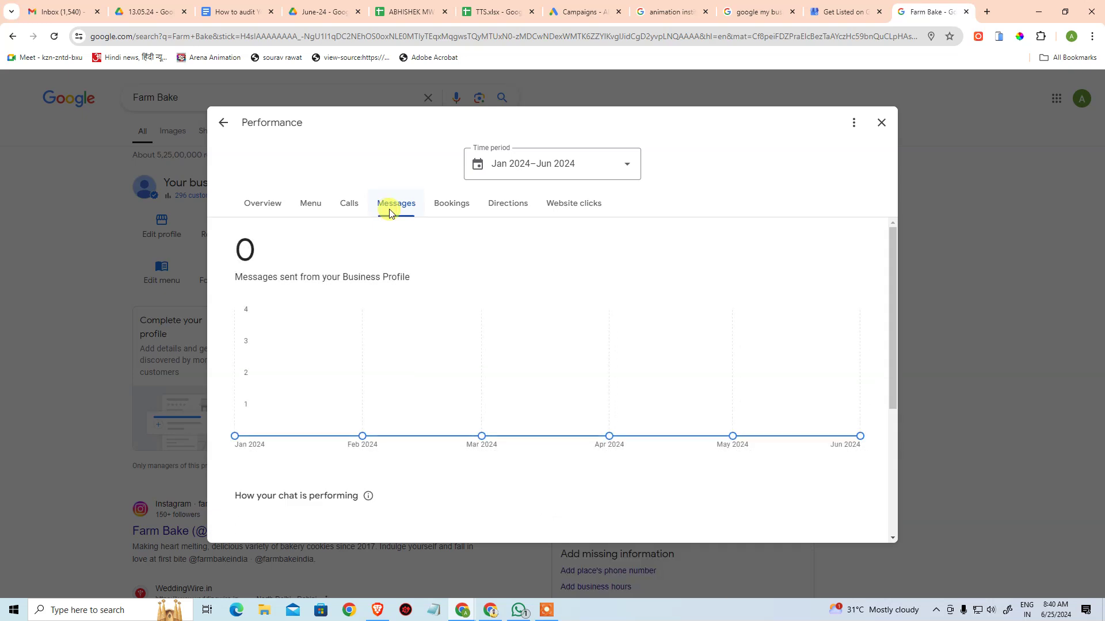
Check which months the Performance report's time period offers and cancel the selection
click(553, 165)
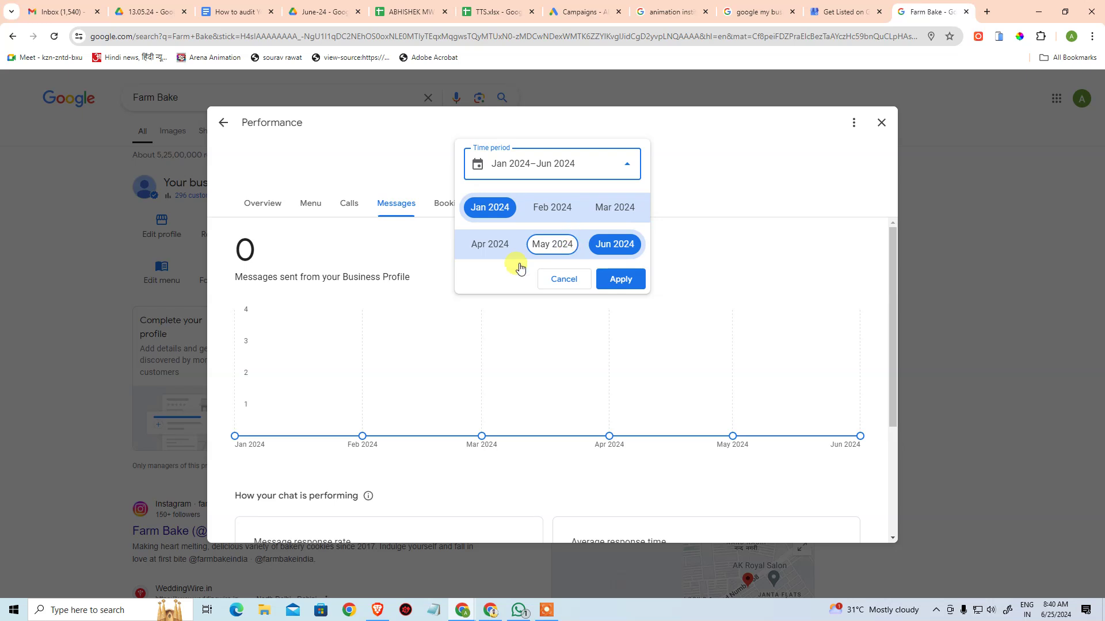
click(569, 166)
click(613, 168)
click(563, 288)
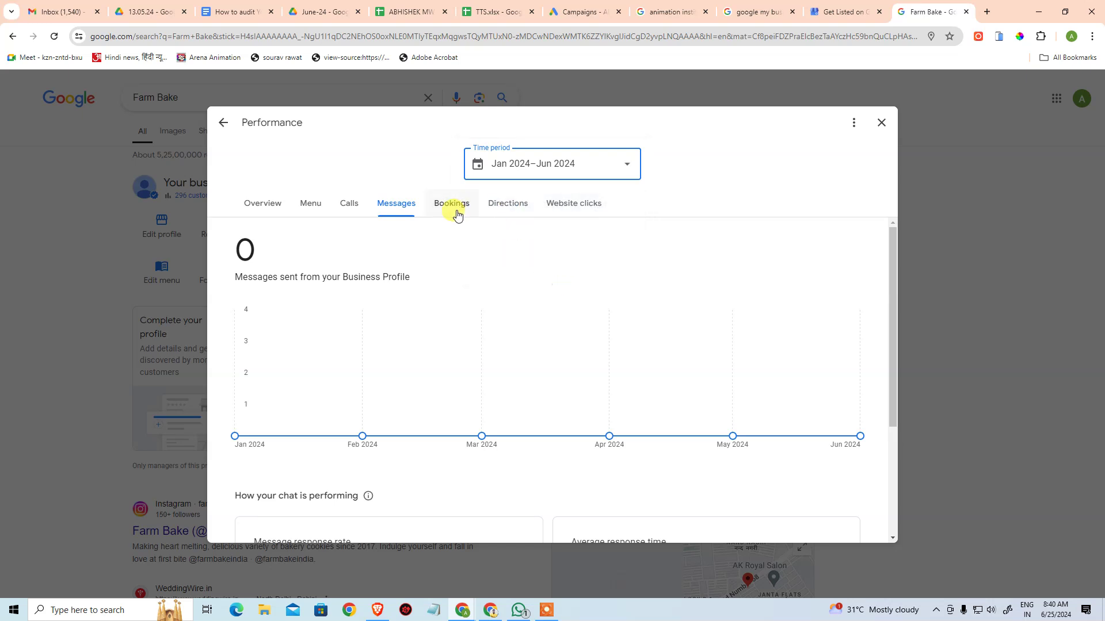
Review the Bookings and Directions figures in Farm Bake's Performance report
click(454, 210)
click(511, 206)
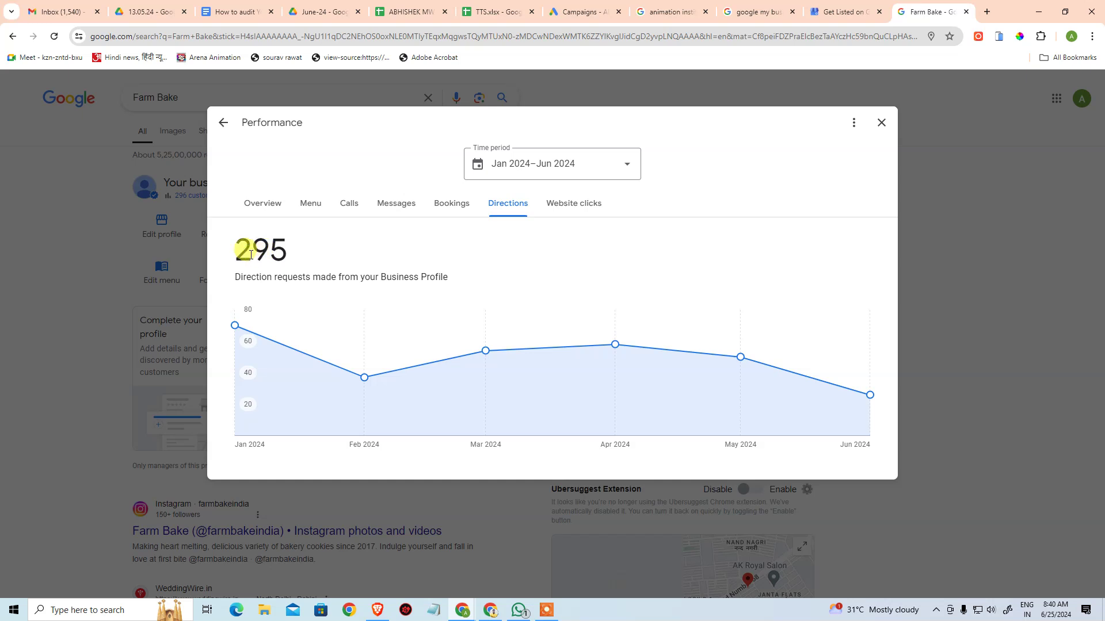
Review the Website clicks figures in Farm Bake's Performance report, then close it and expand the profile's full set of management options
click(573, 210)
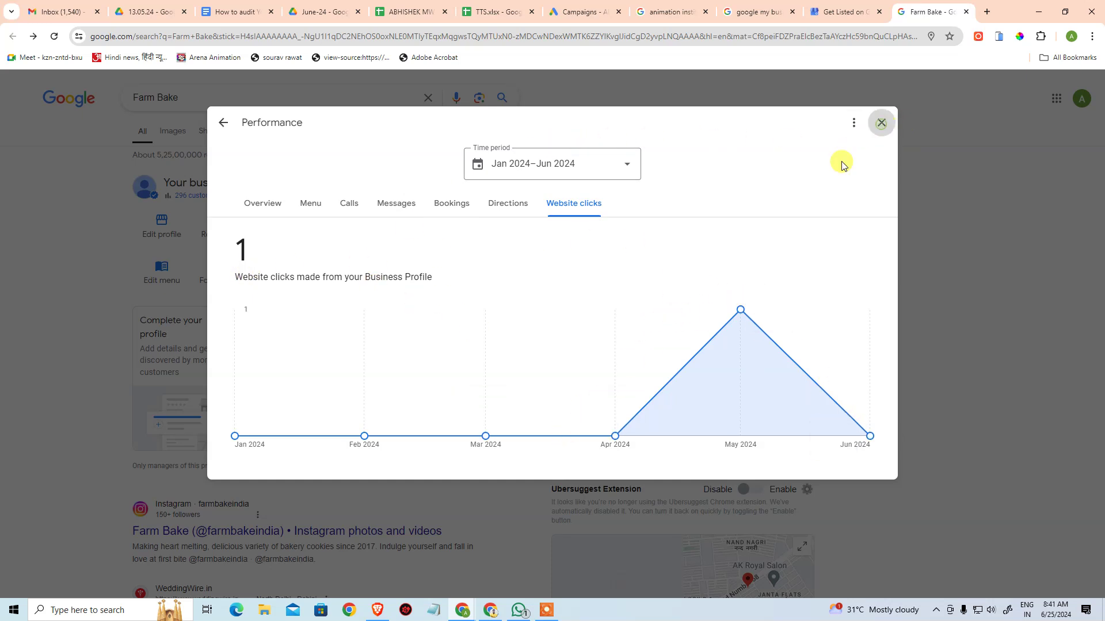
click(881, 123)
click(482, 275)
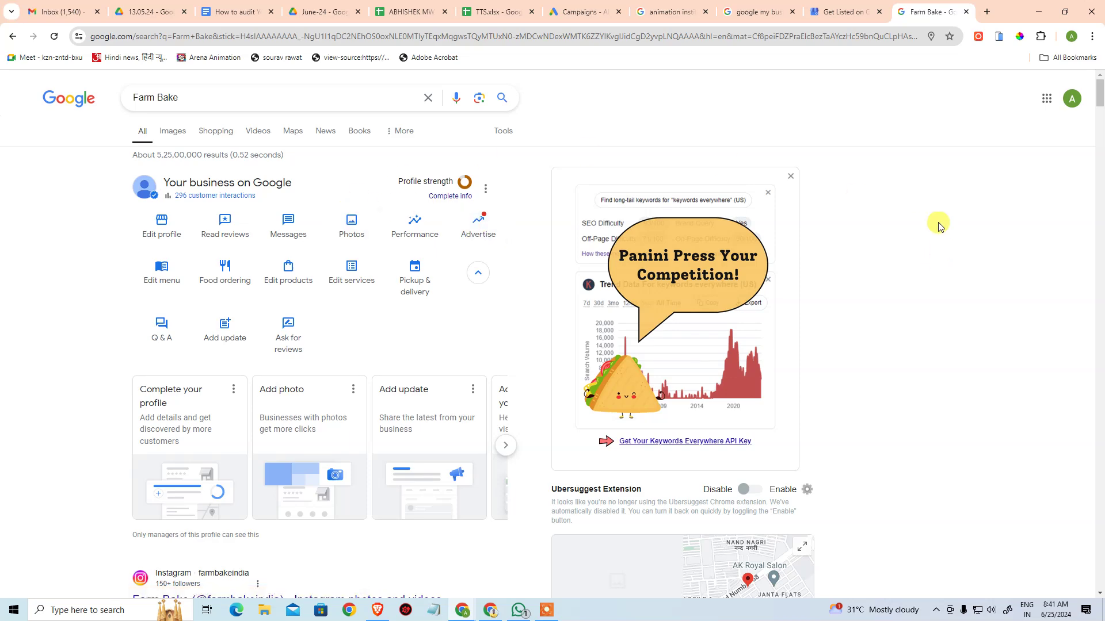
Examine Farm Bake's public business listing, including its address, missing information, questions, reviews, description and similar businesses
scroll(439, 332, down, 4)
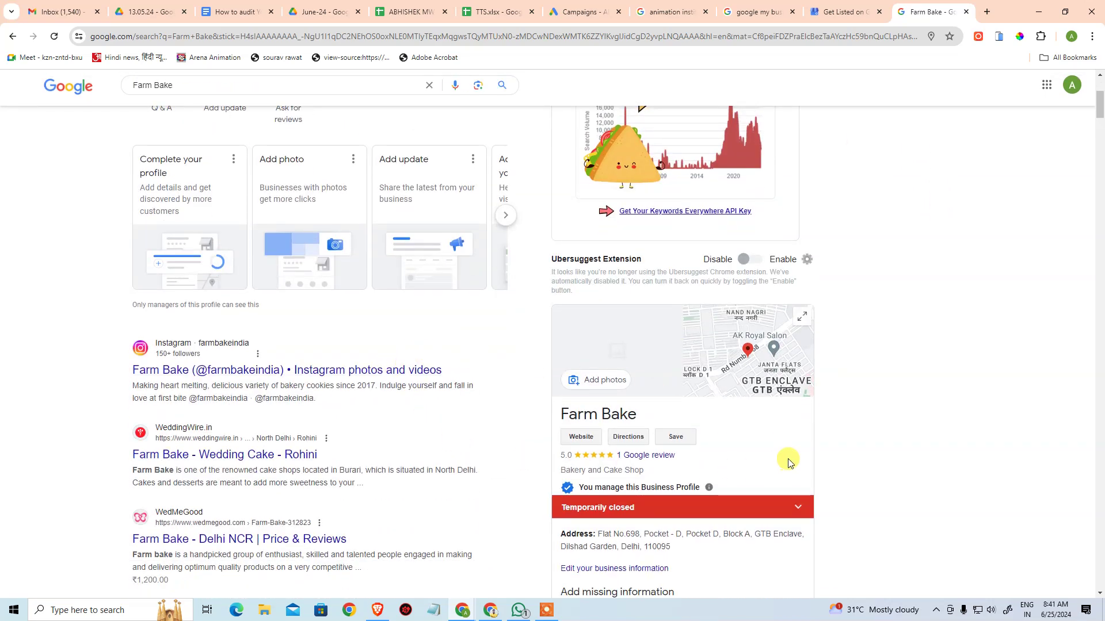
scroll(789, 463, down, 3)
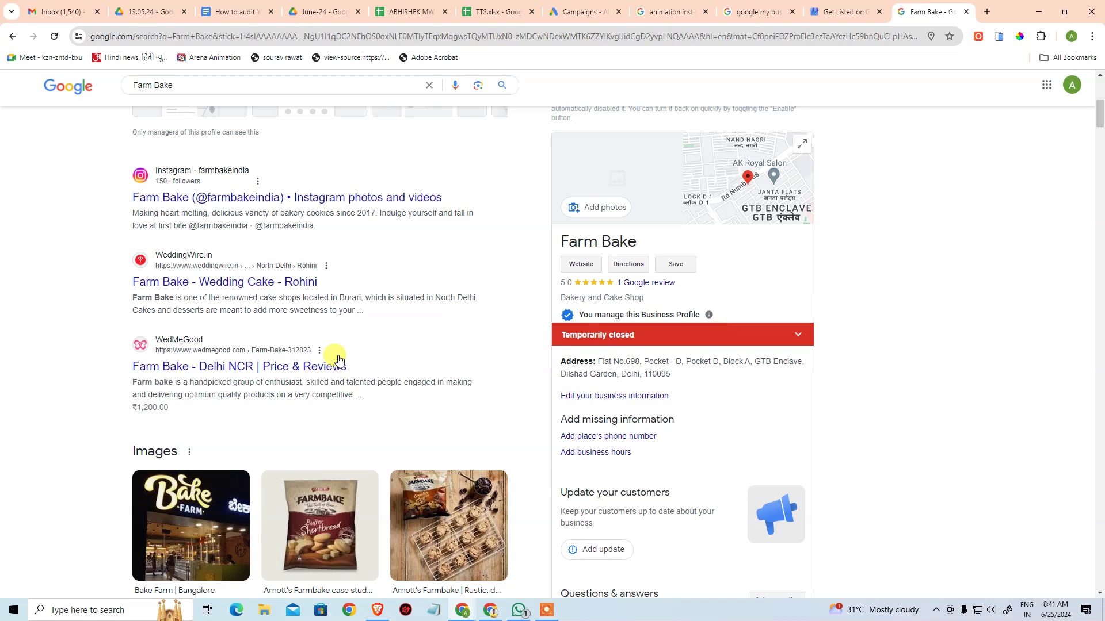
scroll(348, 362, up, 1)
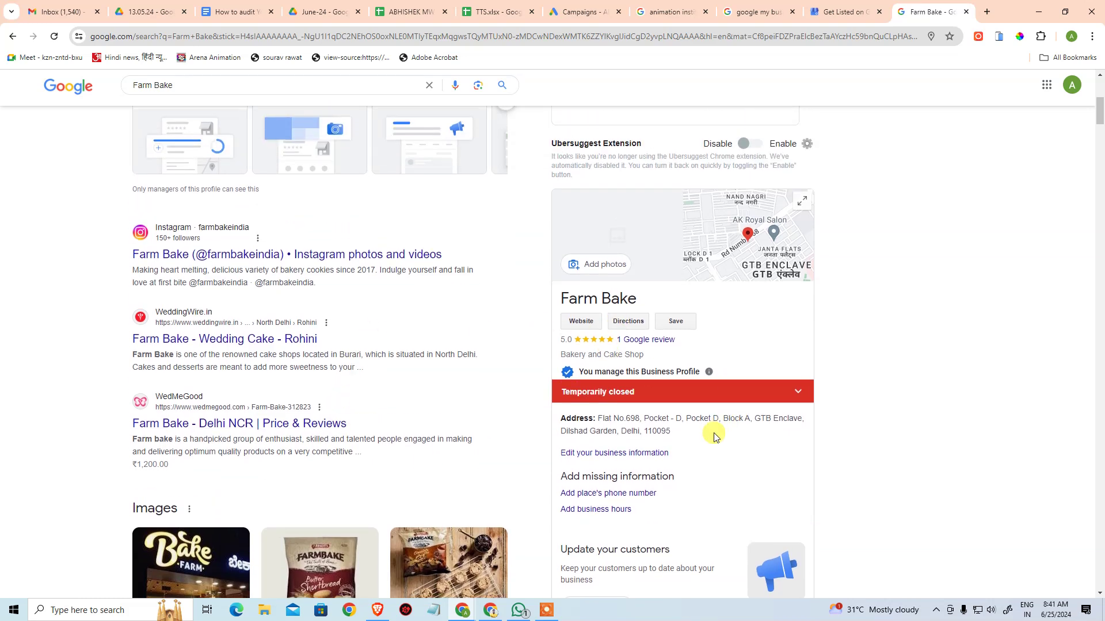
scroll(719, 414, down, 5)
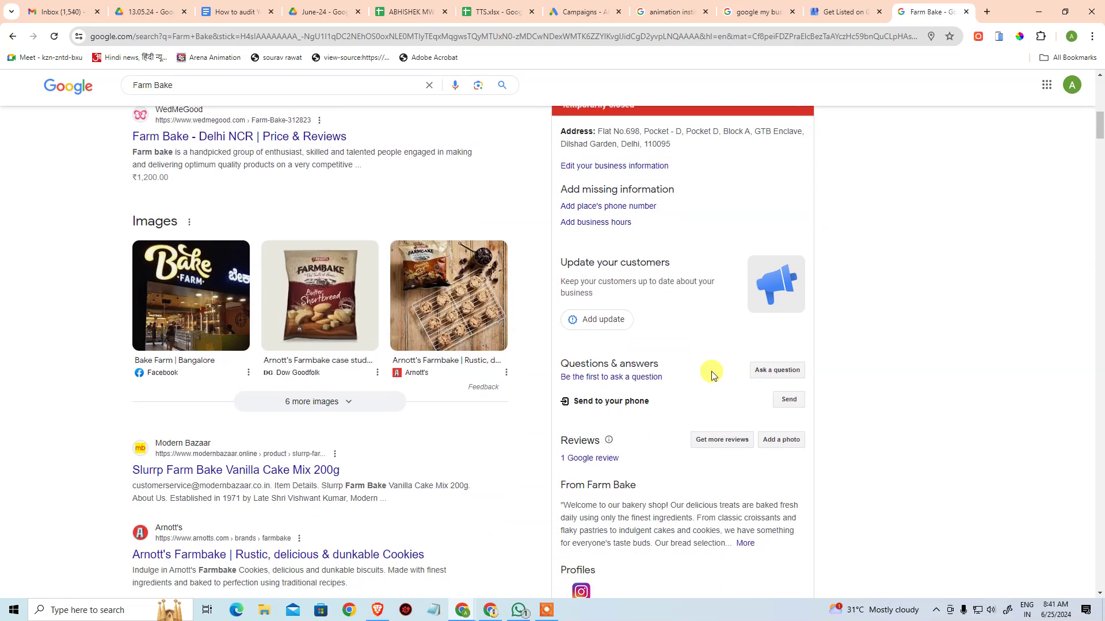
scroll(708, 375, down, 3)
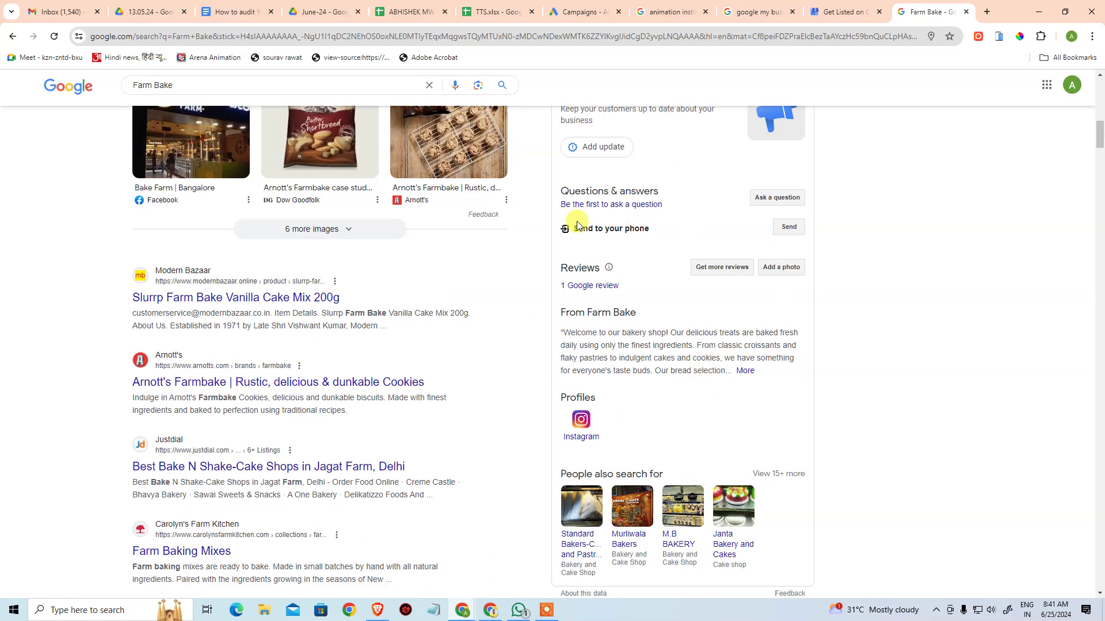
scroll(577, 224, down, 1)
scroll(605, 236, up, 7)
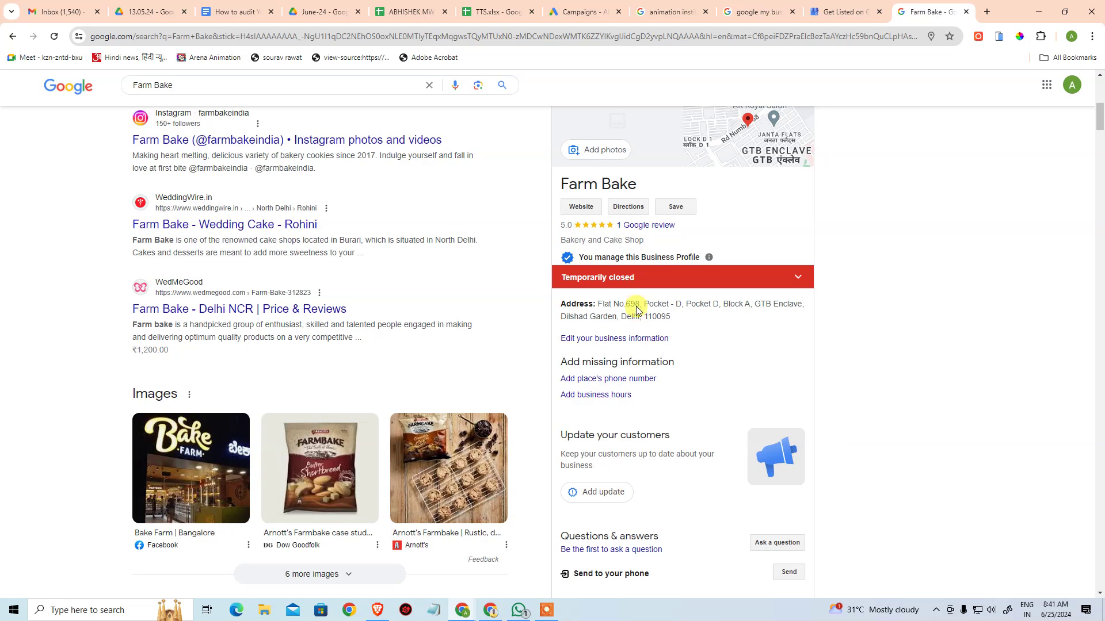
scroll(576, 189, up, 8)
scroll(512, 211, down, 2)
scroll(512, 211, up, 2)
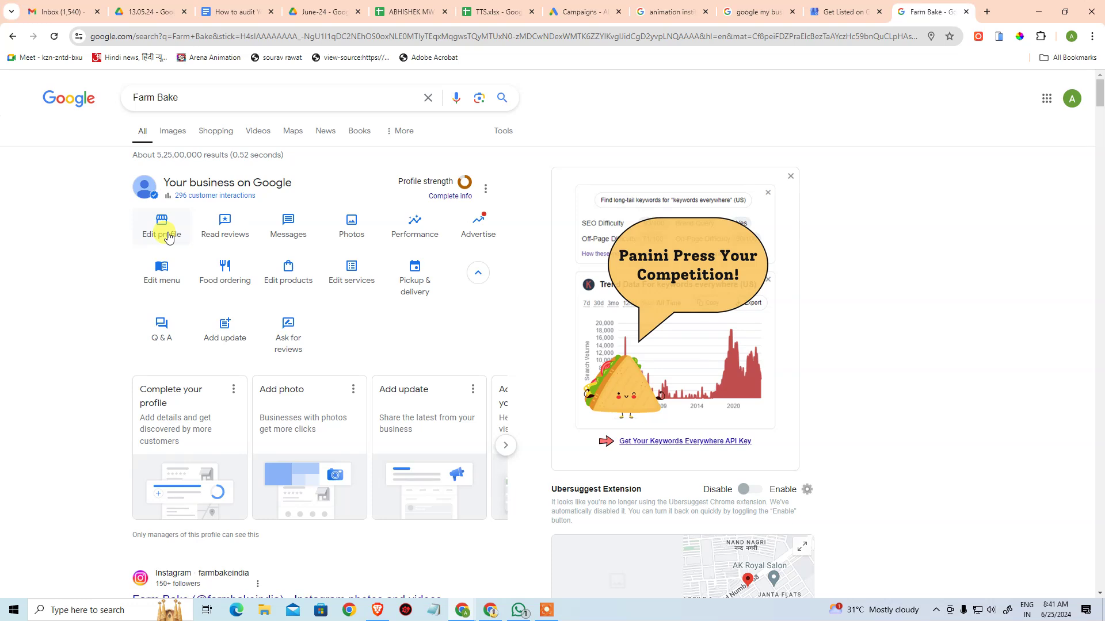
Start adding a new Business Profile from the Farm Bake profile's additional options
click(486, 189)
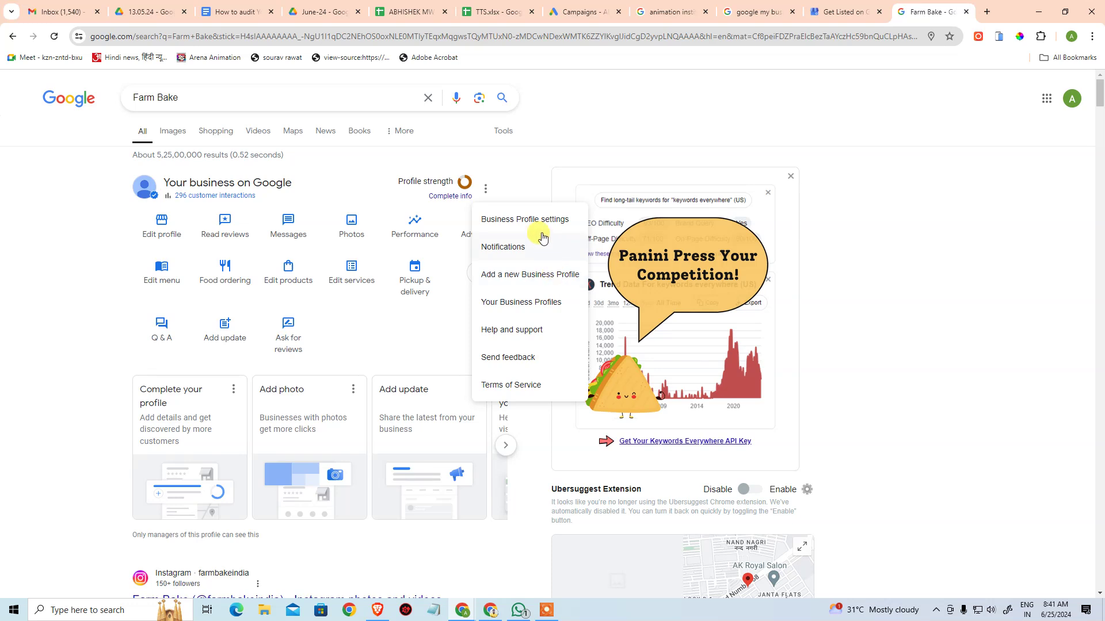
click(500, 192)
click(490, 188)
right_click(517, 278)
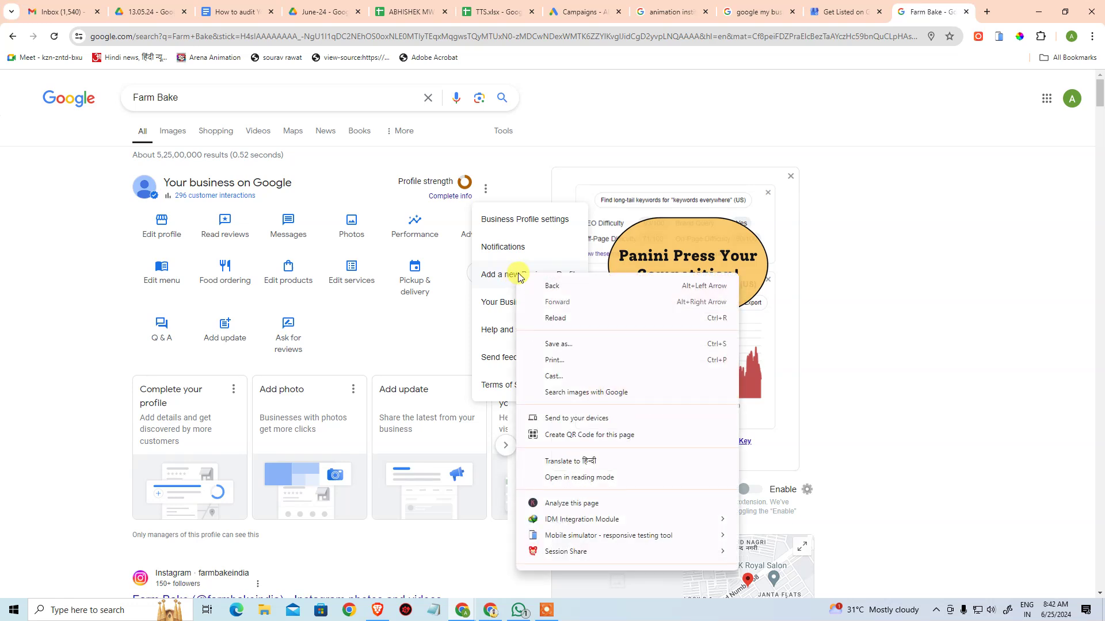
click(496, 274)
click(498, 275)
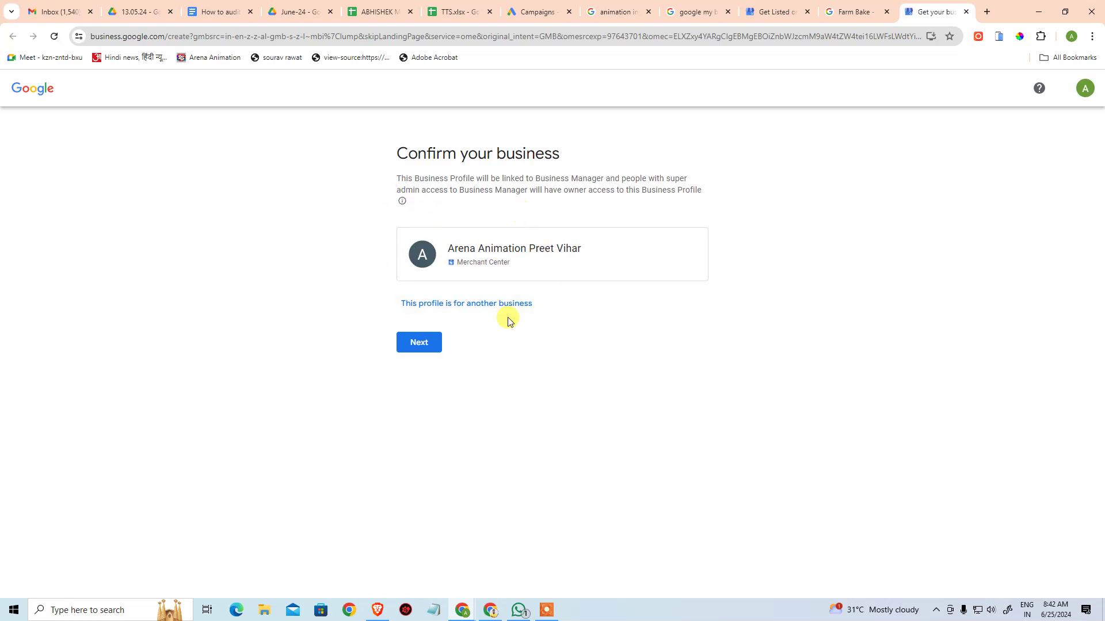
Choose to create the profile for another business, enter Arena Animation Preet Vihar as its name and select the existing listing above KFC
click(438, 310)
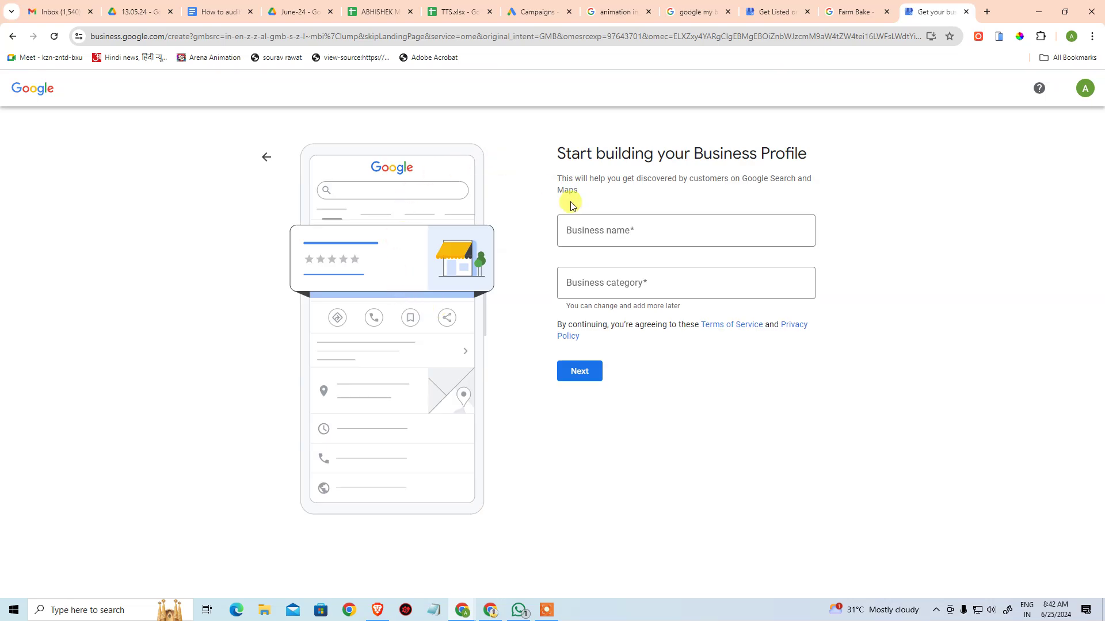
click(661, 234)
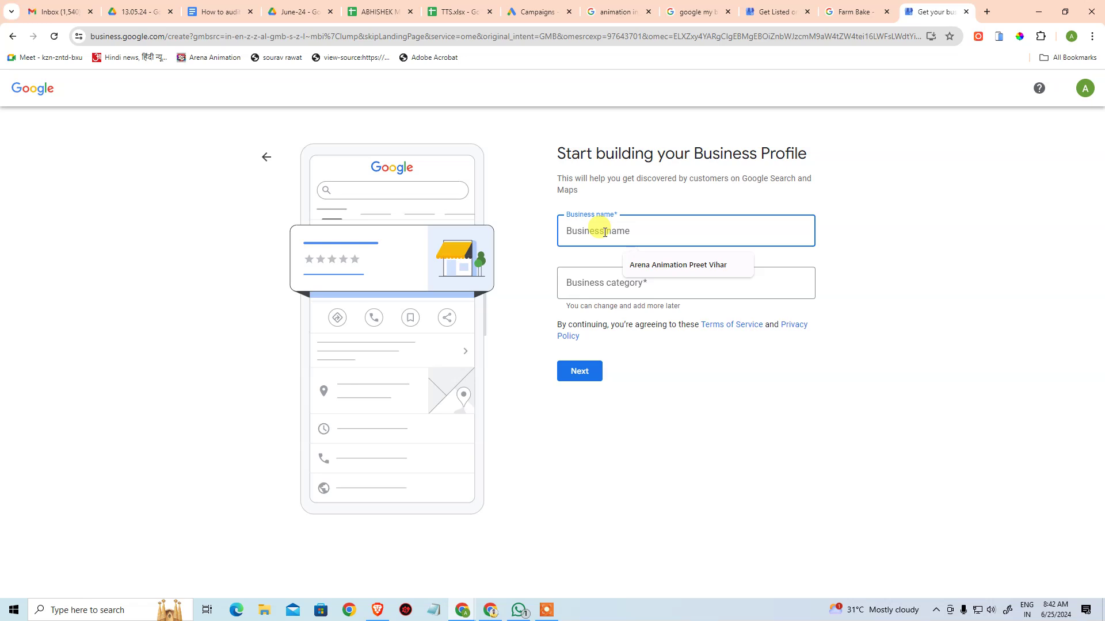
click(660, 265)
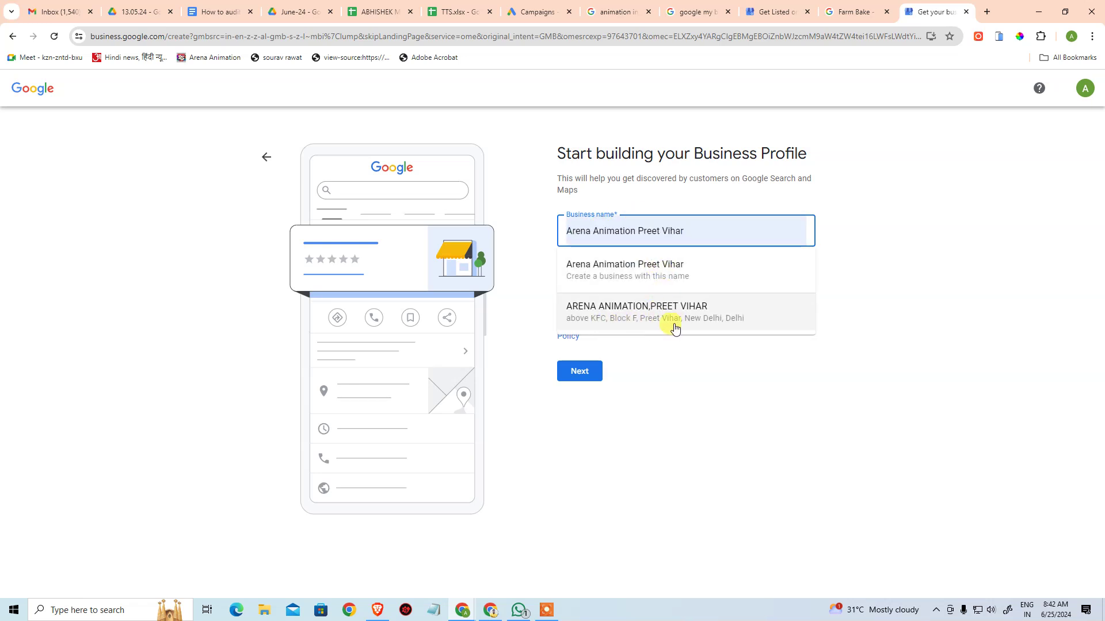
click(620, 316)
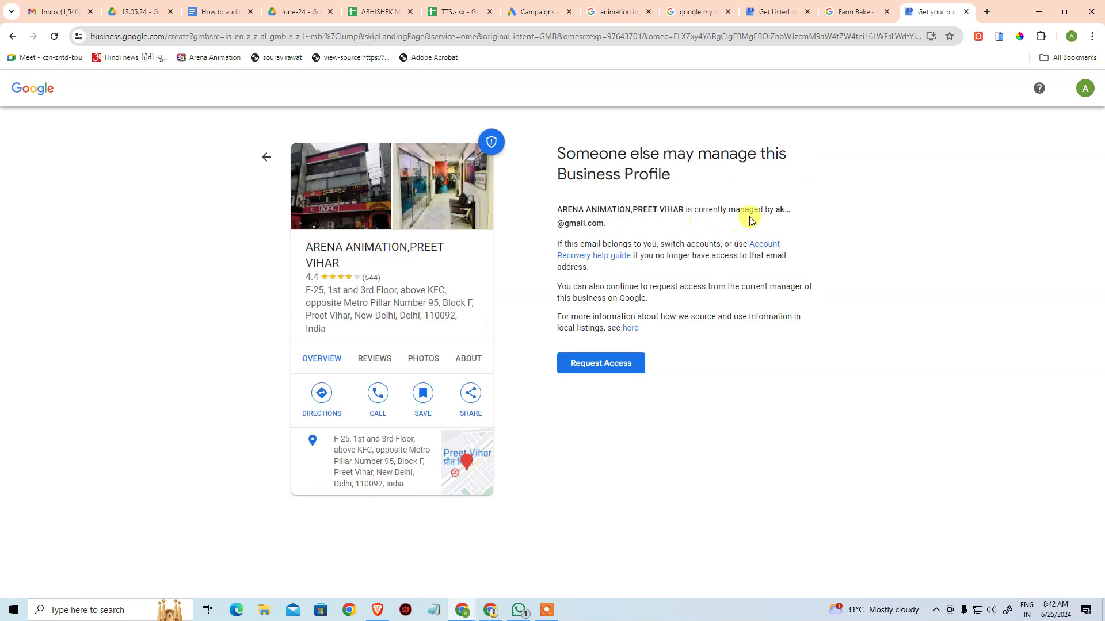
Examine which account currently manages the ARENA ANIMATION,PREET VIHAR listing by highlighting the manager's masked e-mail
drag(775, 212, 782, 224)
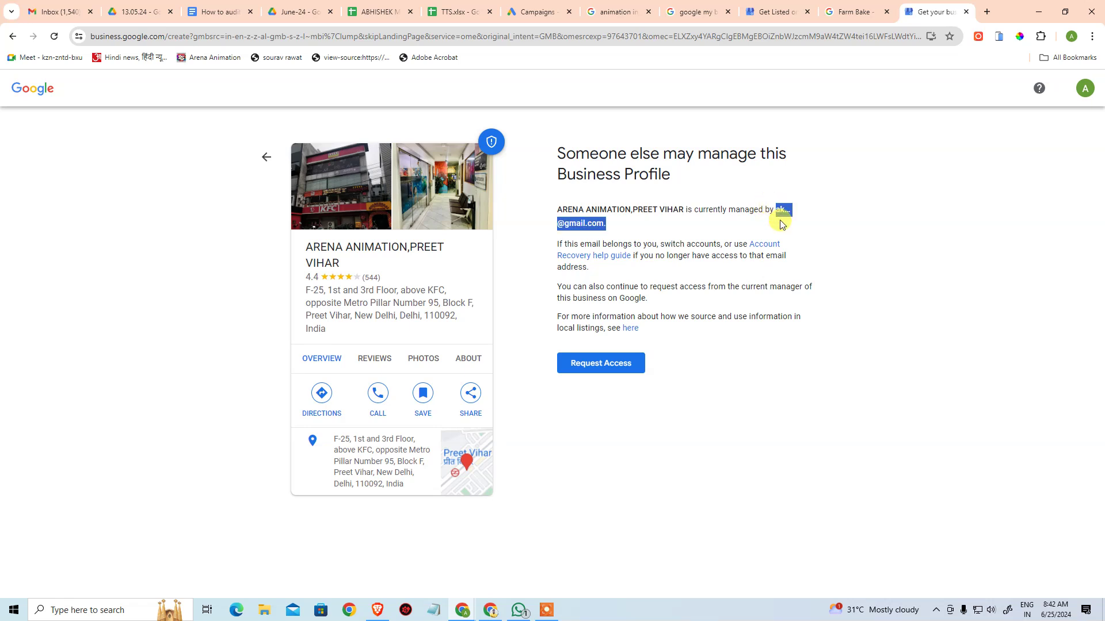
click(794, 224)
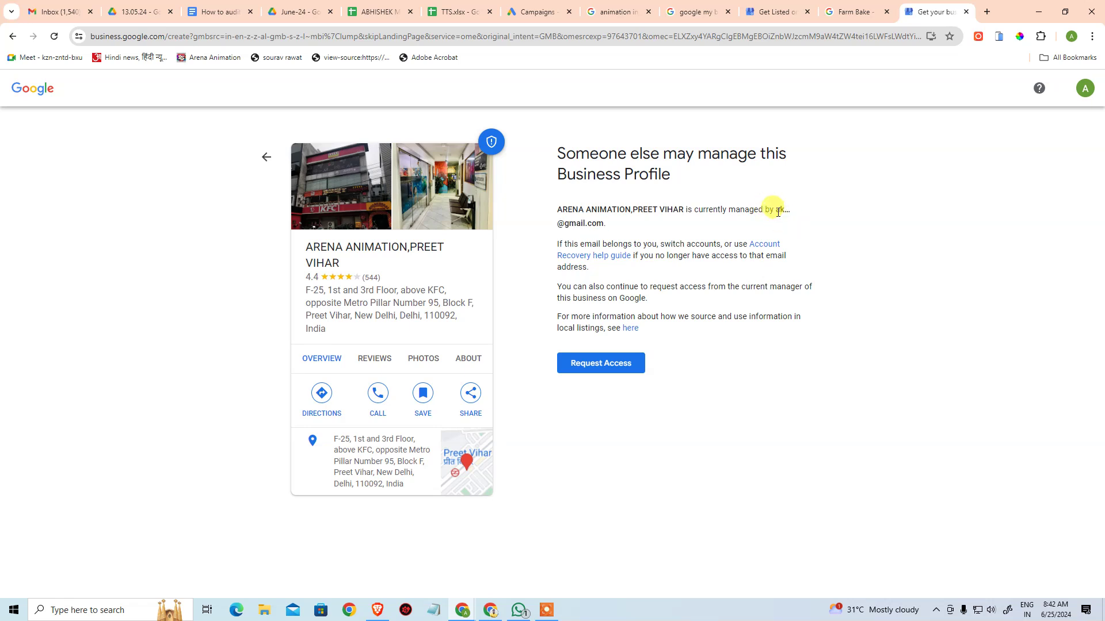
drag(778, 213, 699, 226)
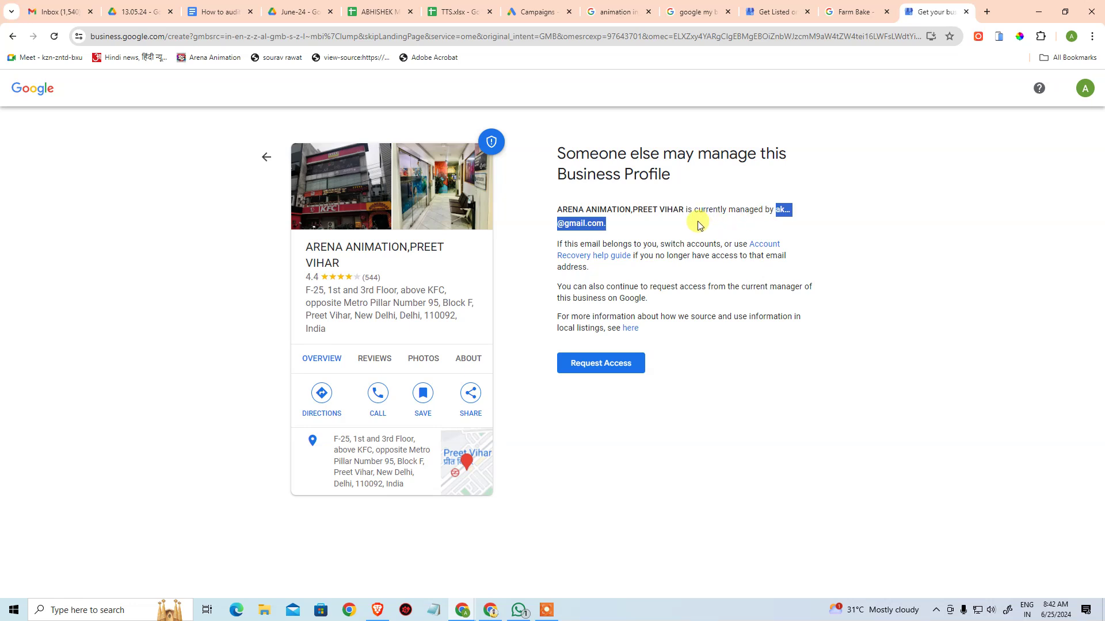
click(701, 224)
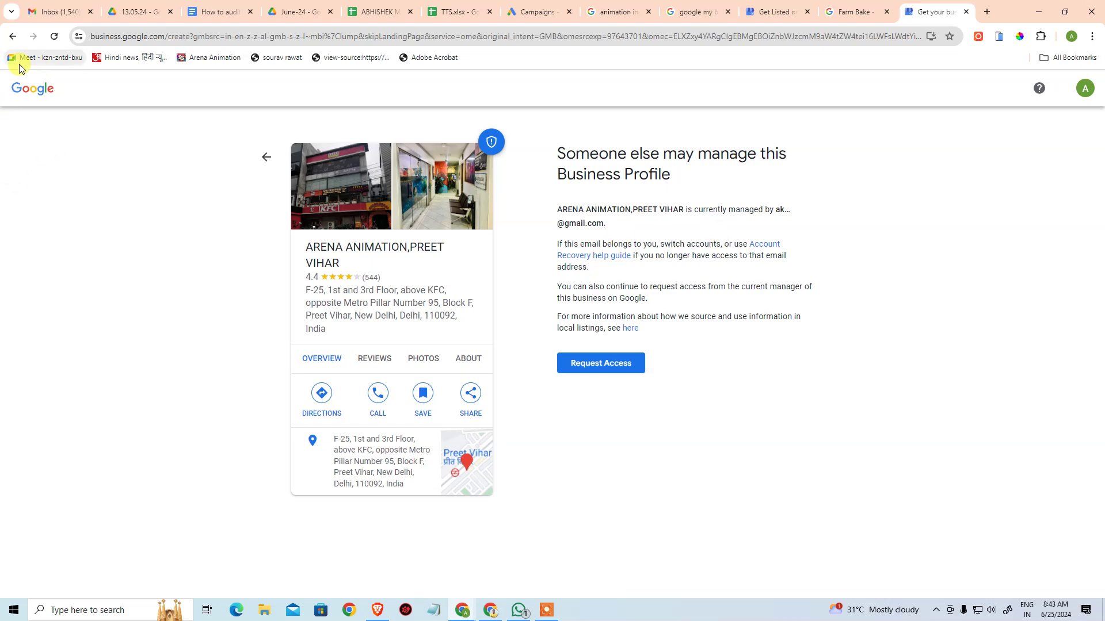
drag(320, 188, 875, 301)
click(520, 242)
right_click(344, 193)
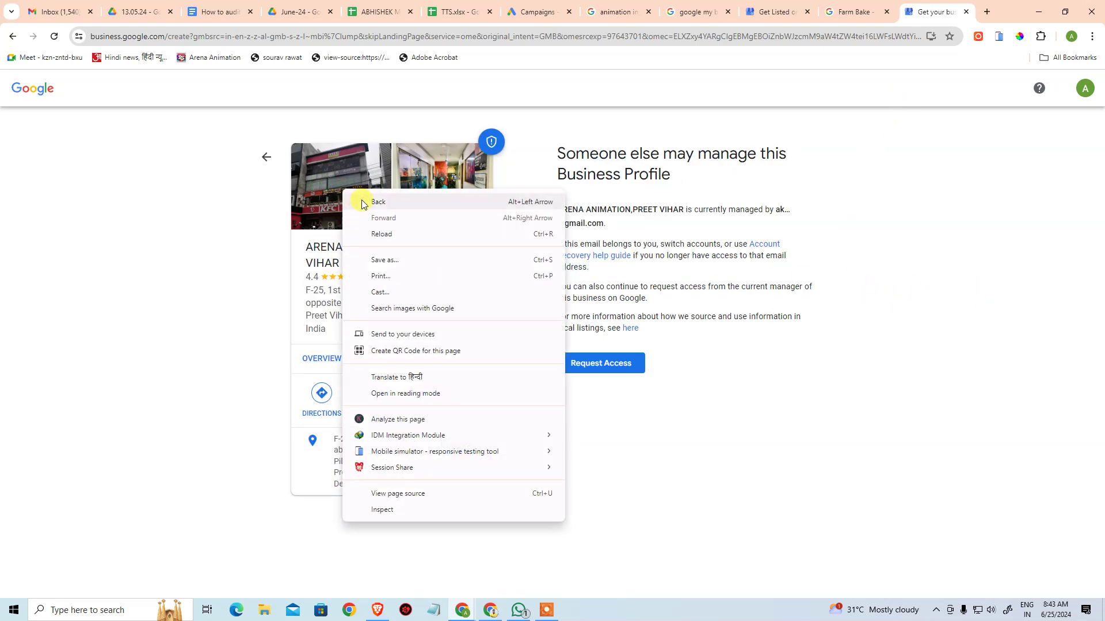
click(712, 423)
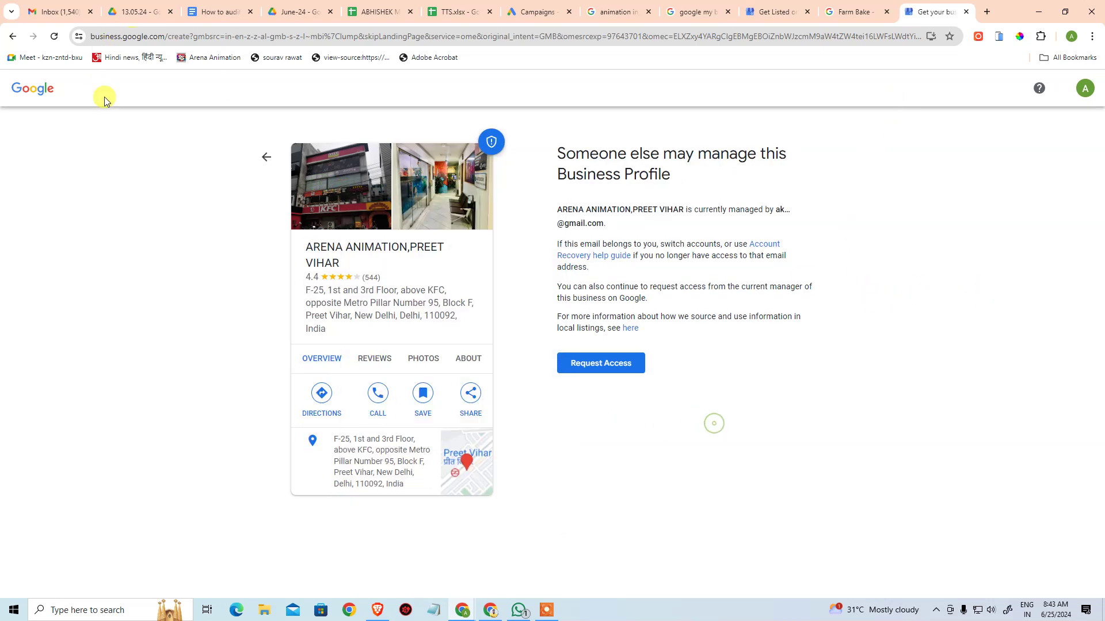
Return to the business info form and check the category suggestions for Education Centre
click(266, 158)
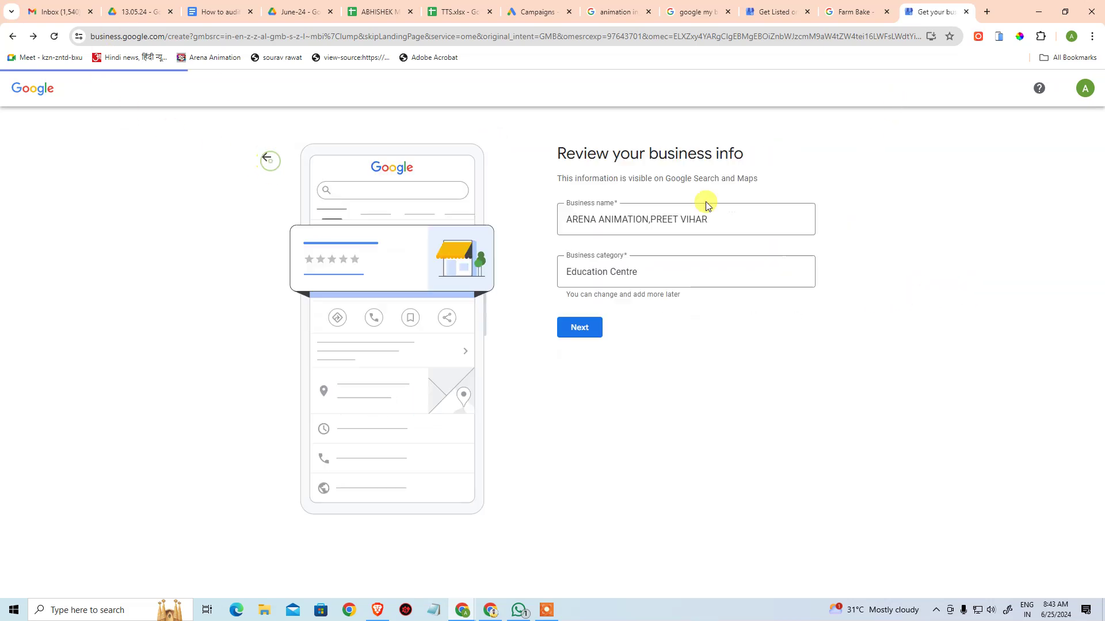
click(692, 275)
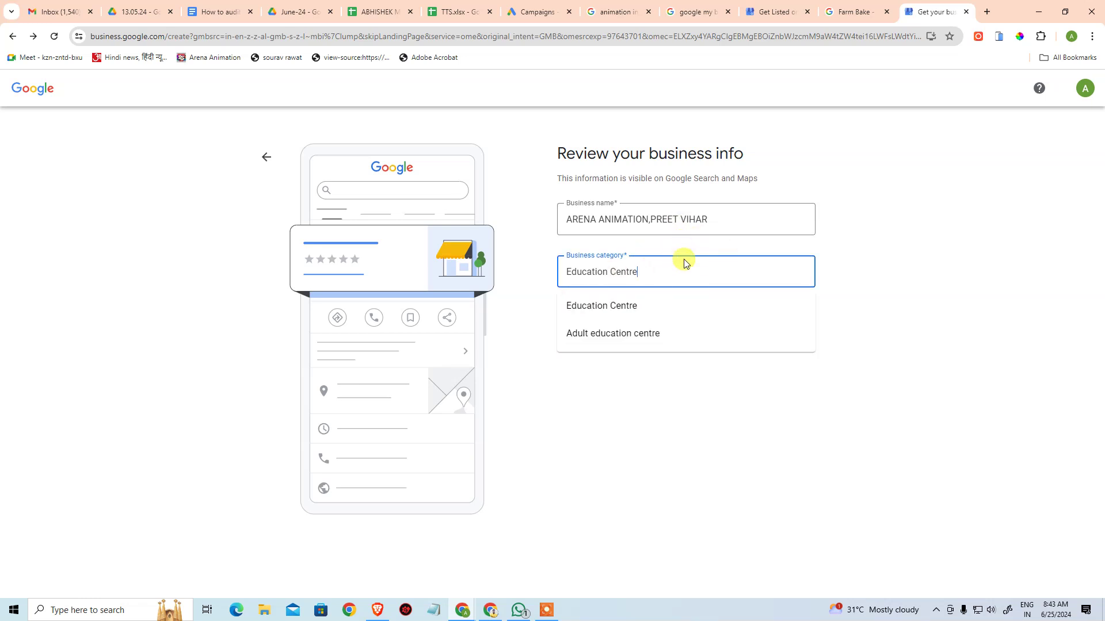
click(947, 259)
click(757, 219)
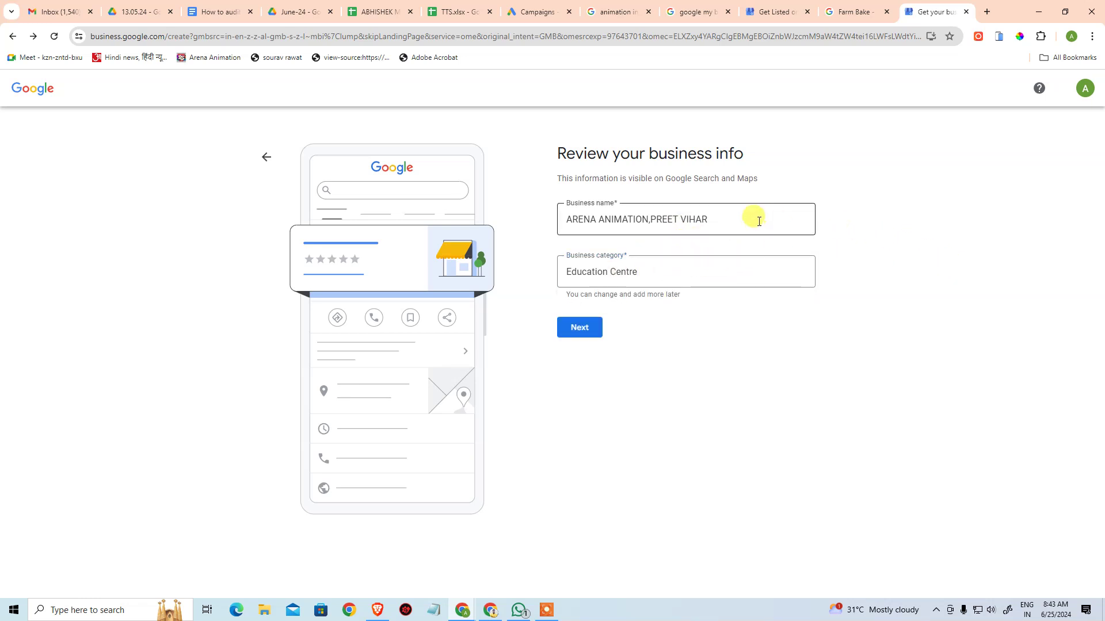
click(840, 378)
Clear the business name and category, and abandon creating the new Business Profile
drag(753, 217, 419, 197)
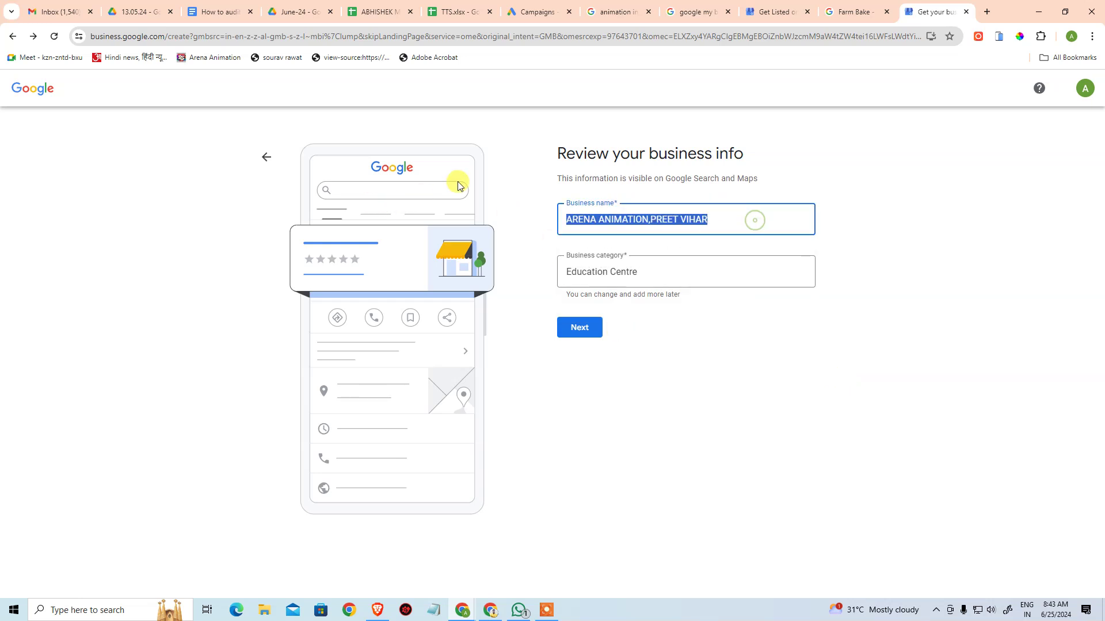
key(BackSpace)
drag(634, 274, 599, 273)
text(e)
key(BackSpace)
click(665, 407)
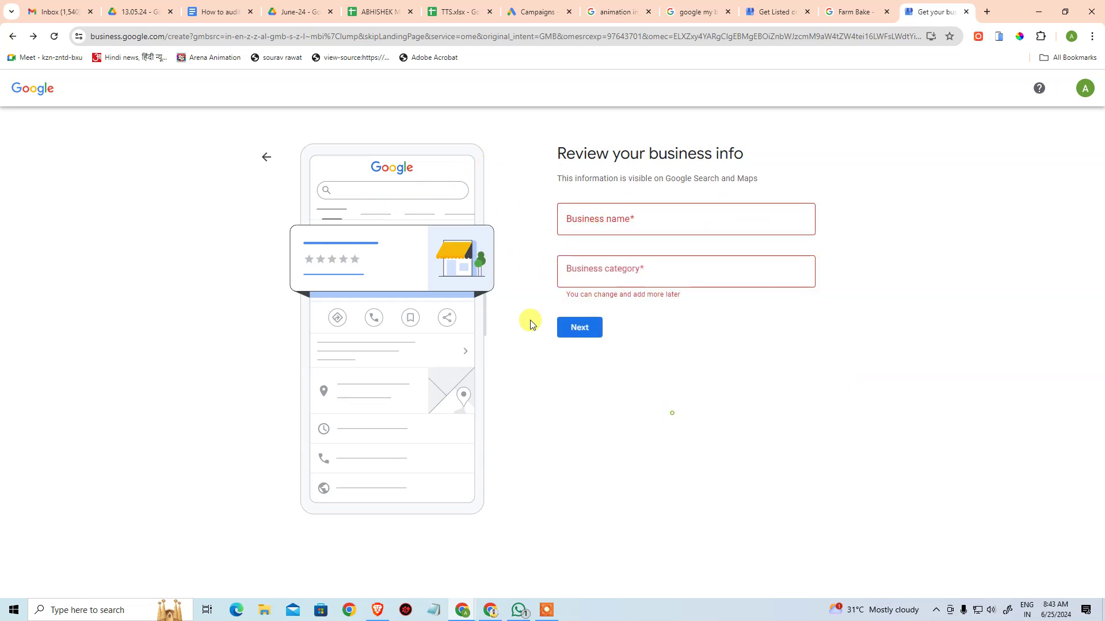
click(266, 157)
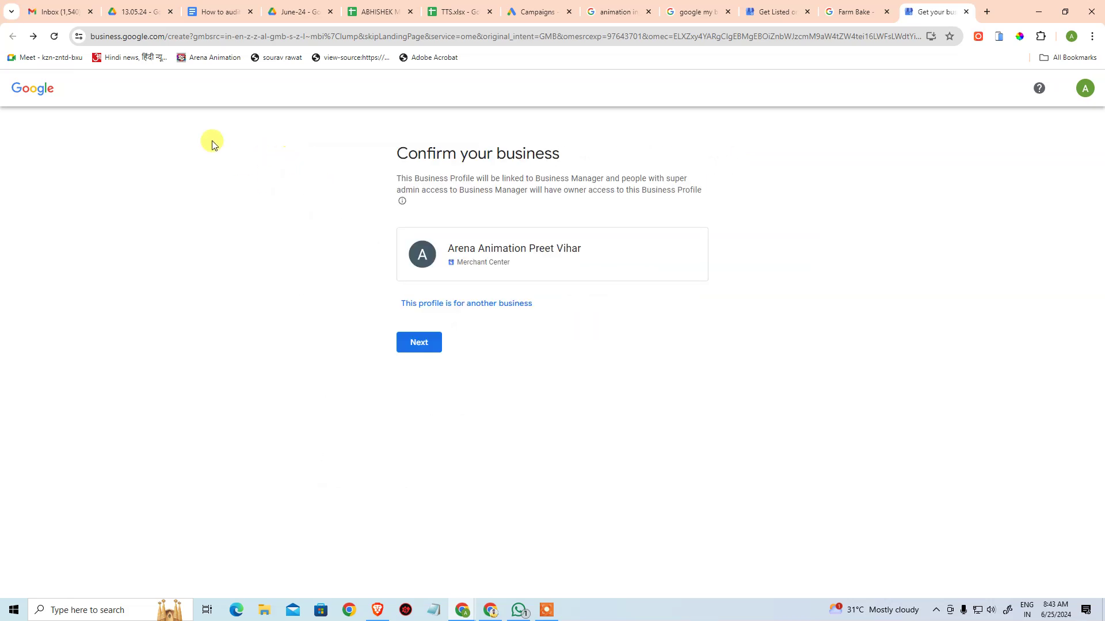
middle_click(926, 11)
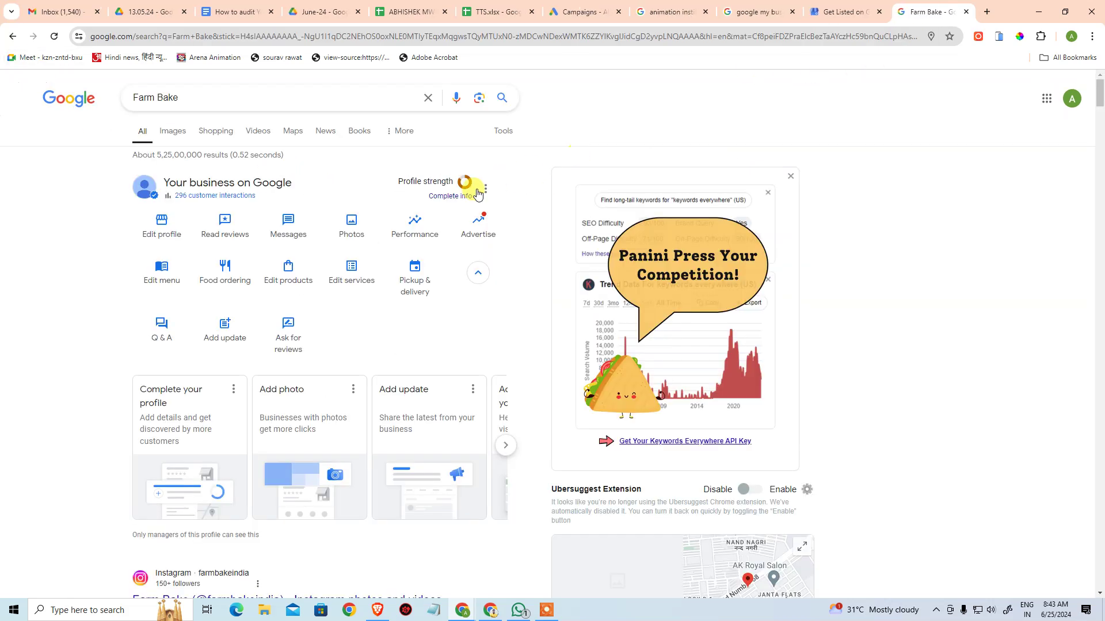
Open Farm Bake's Business Profile settings and review its e-mail notification options
click(485, 188)
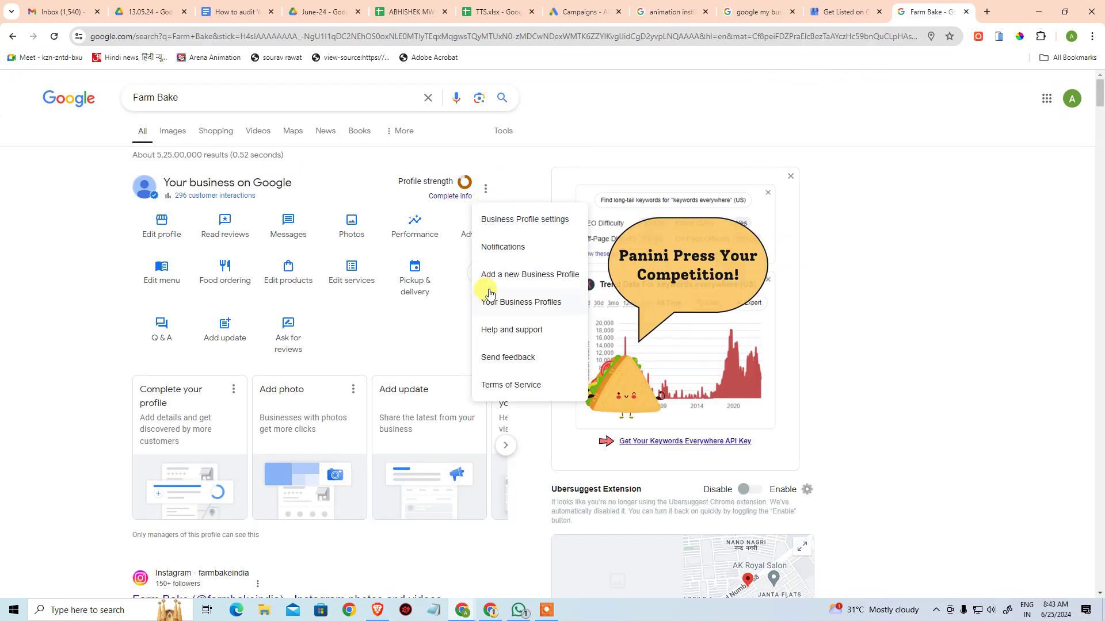
click(542, 224)
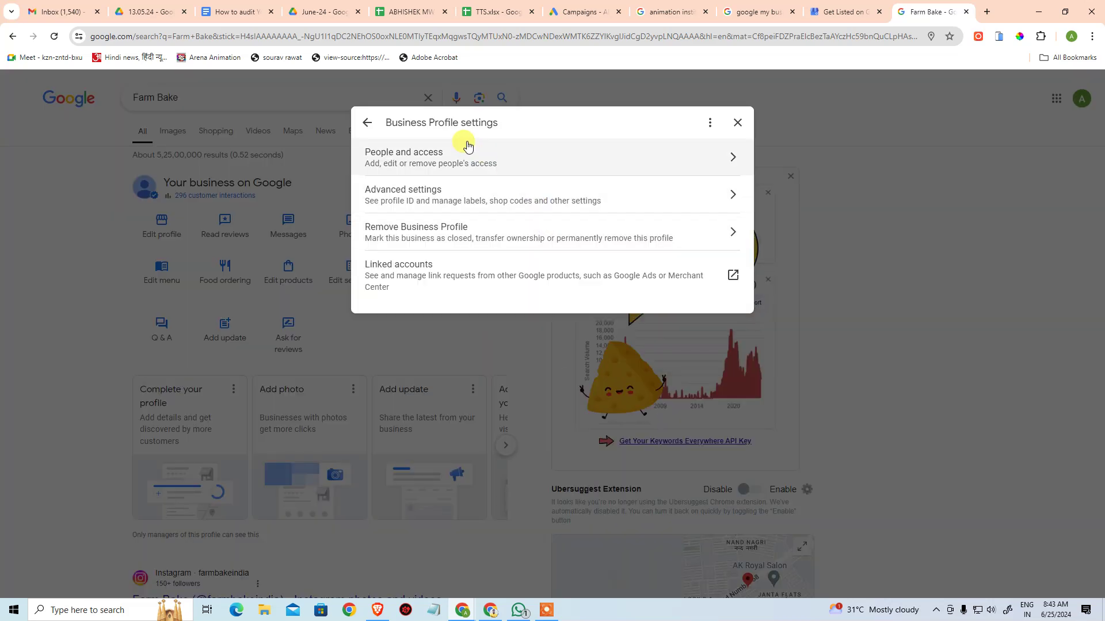
click(709, 123)
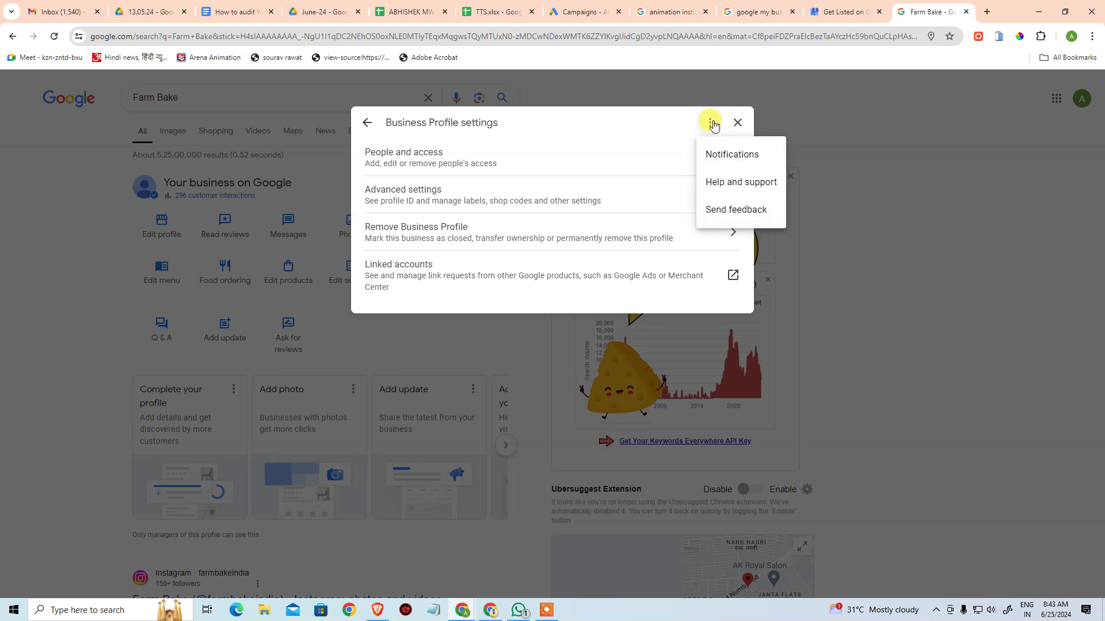
click(722, 155)
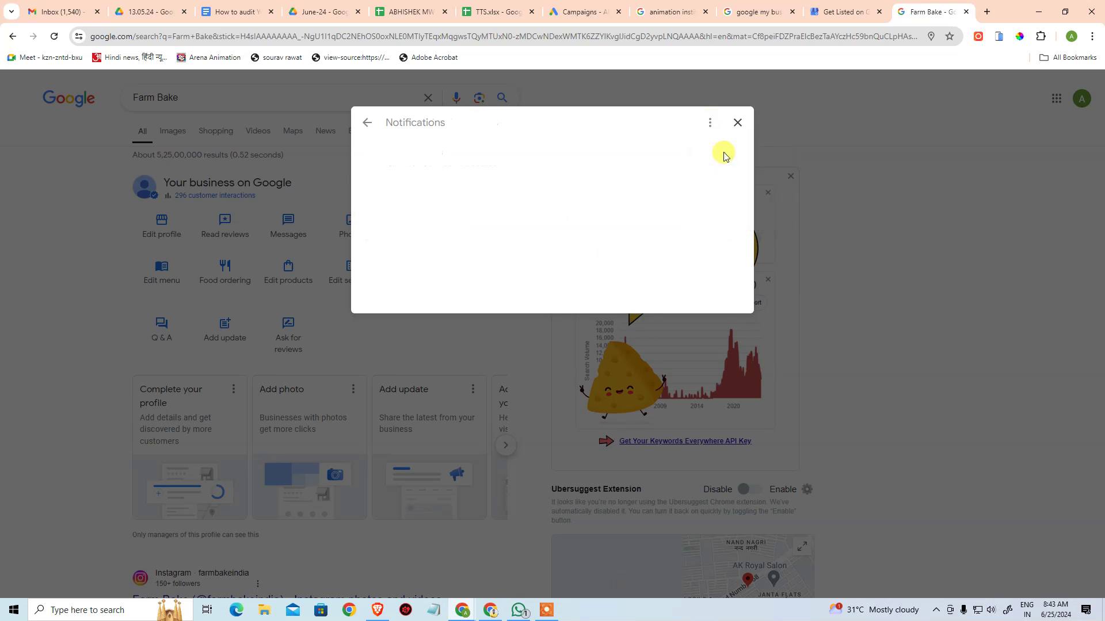
scroll(603, 368, down, 4)
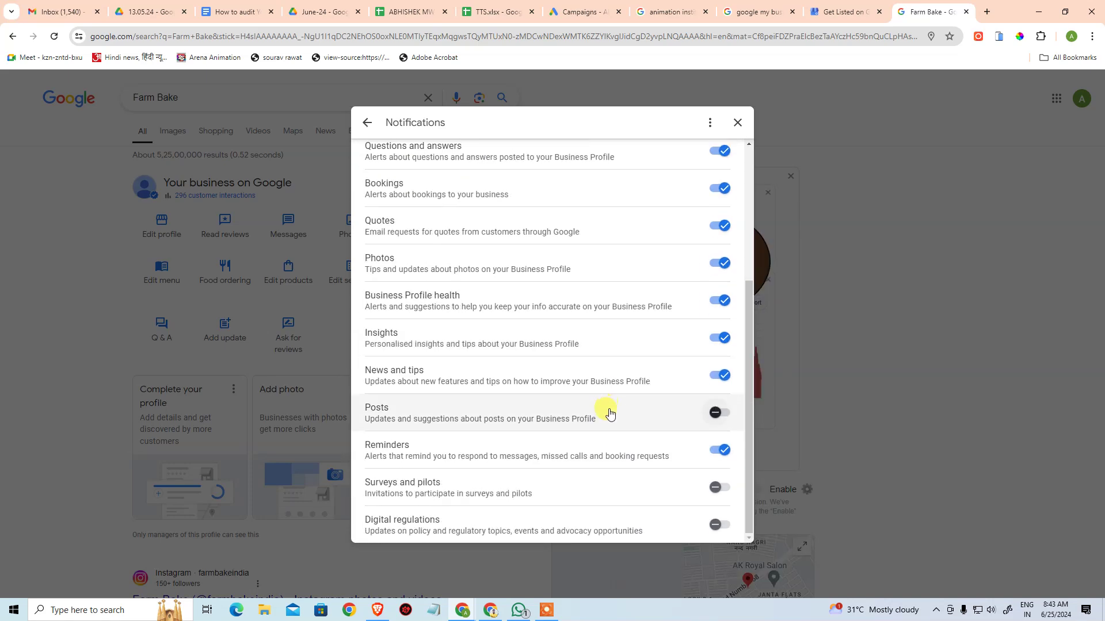
scroll(596, 396, up, 5)
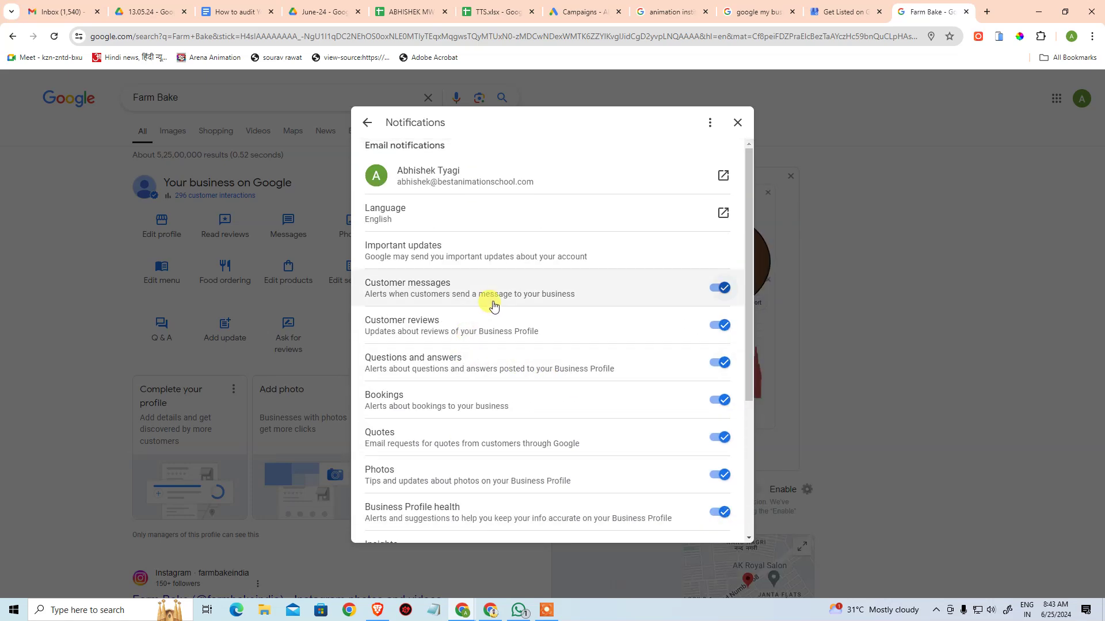
Review the remaining e-mail notification options down to Digital regulations and return to the Business Profile settings
scroll(494, 306, down, 2)
scroll(683, 340, down, 2)
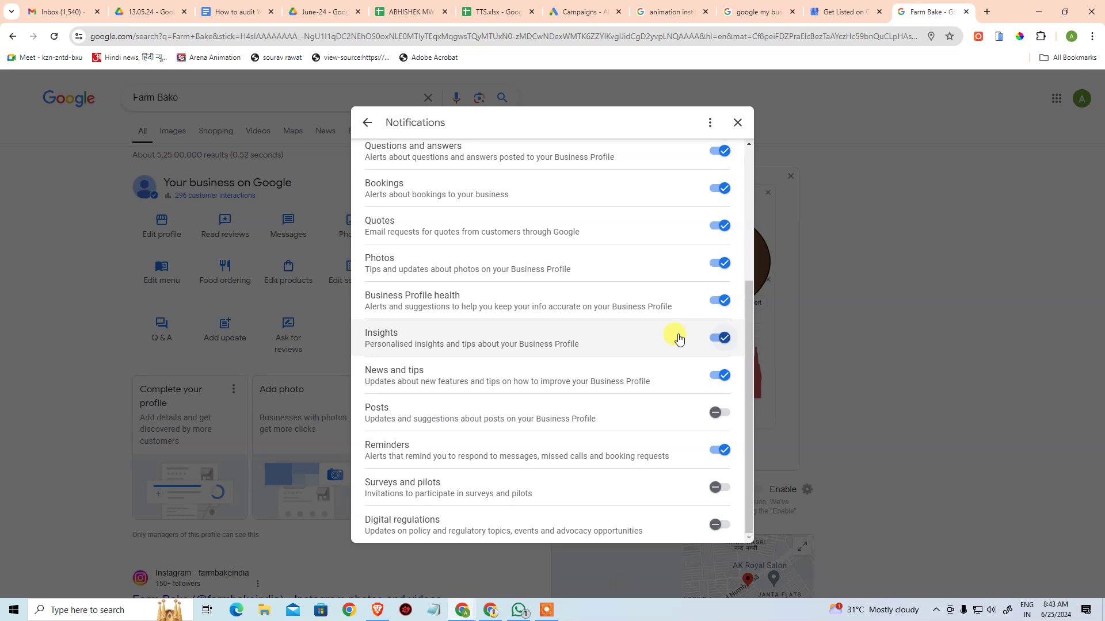
scroll(679, 339, up, 4)
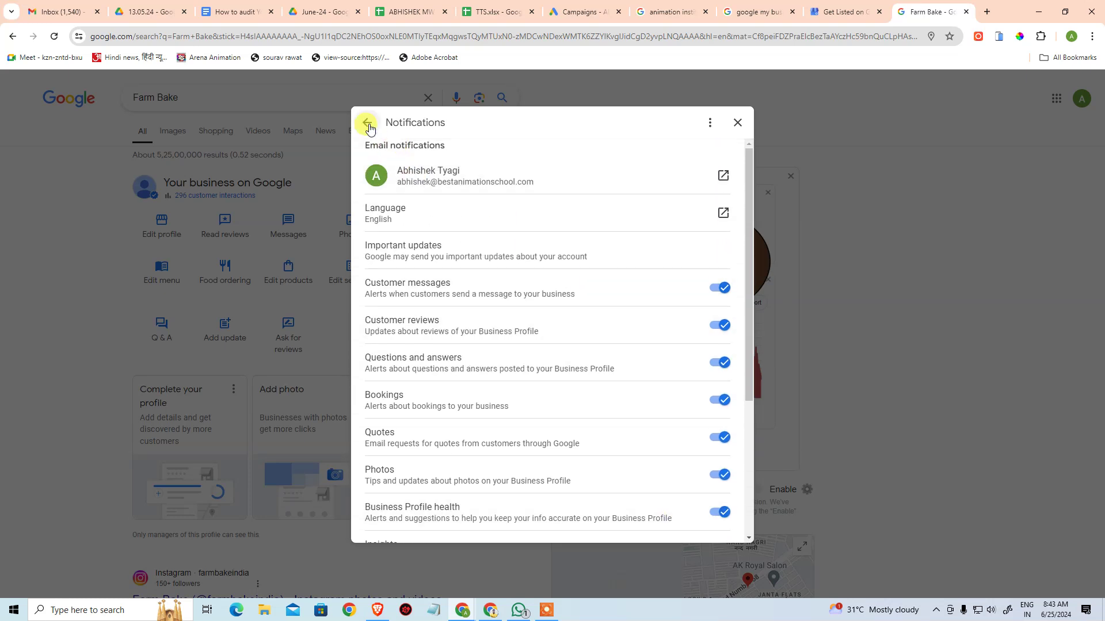
click(368, 123)
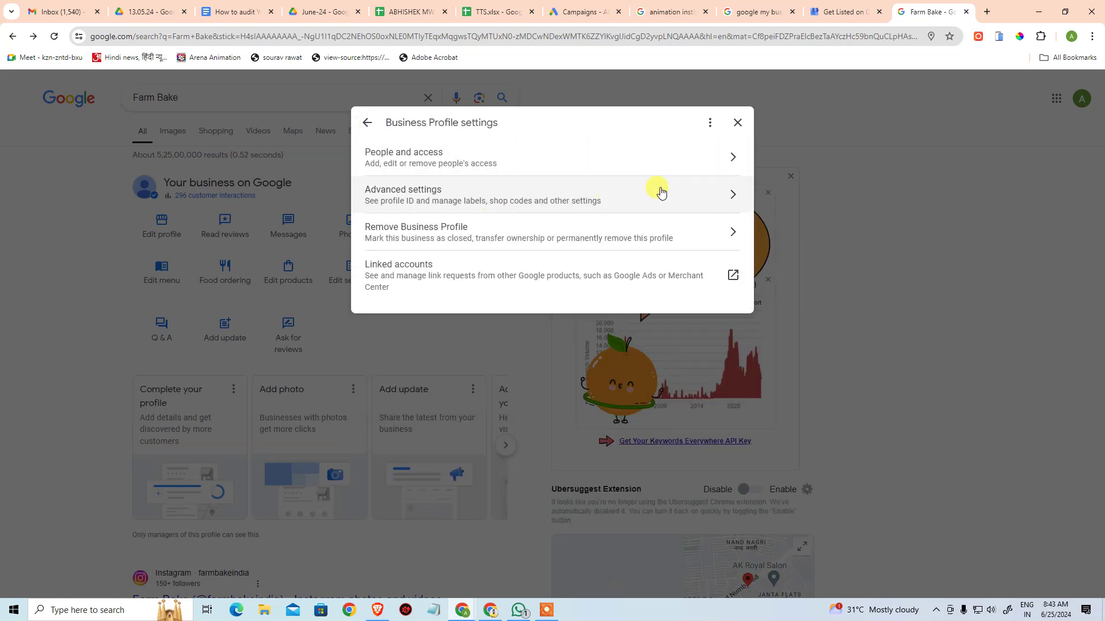
Open the people and access settings, remove the second owner from the Business Profile, and return to the profile settings
click(617, 163)
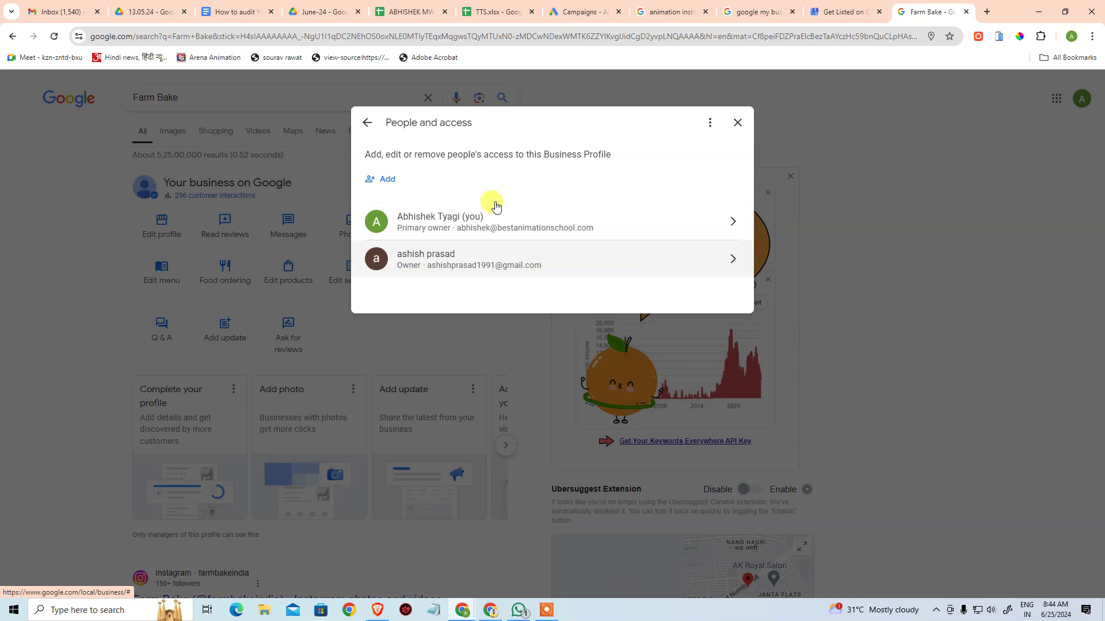
click(733, 258)
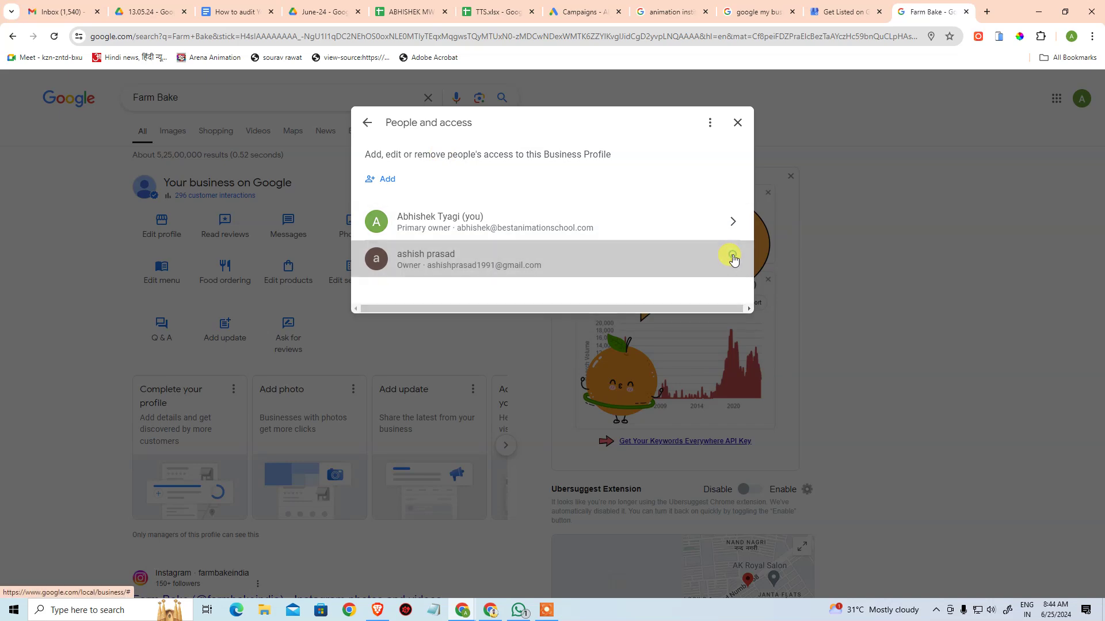
click(407, 301)
click(681, 367)
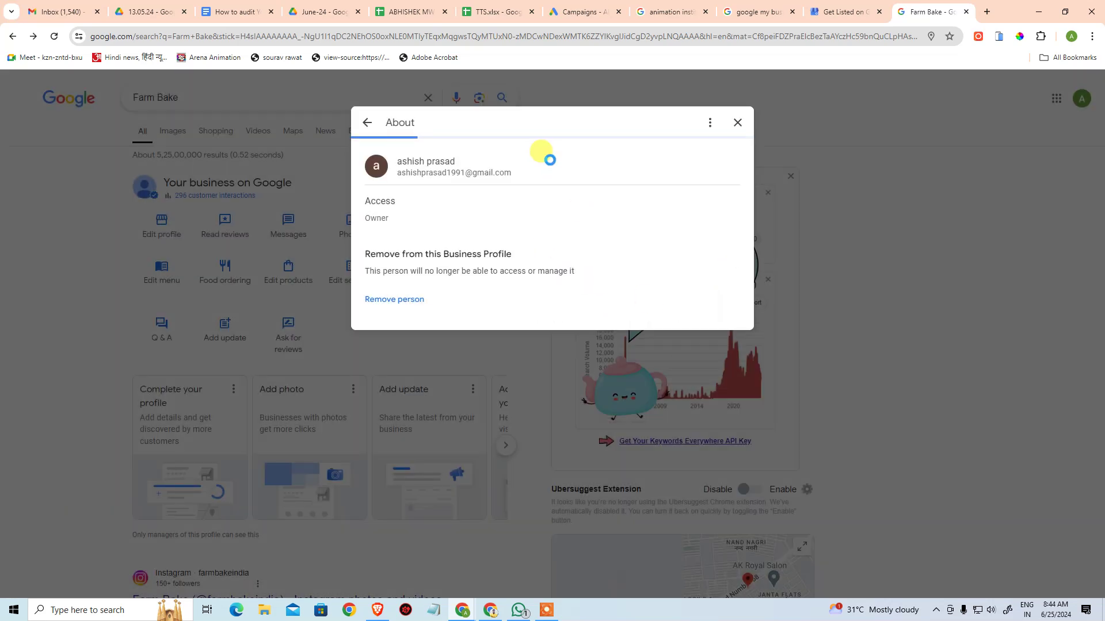
click(368, 124)
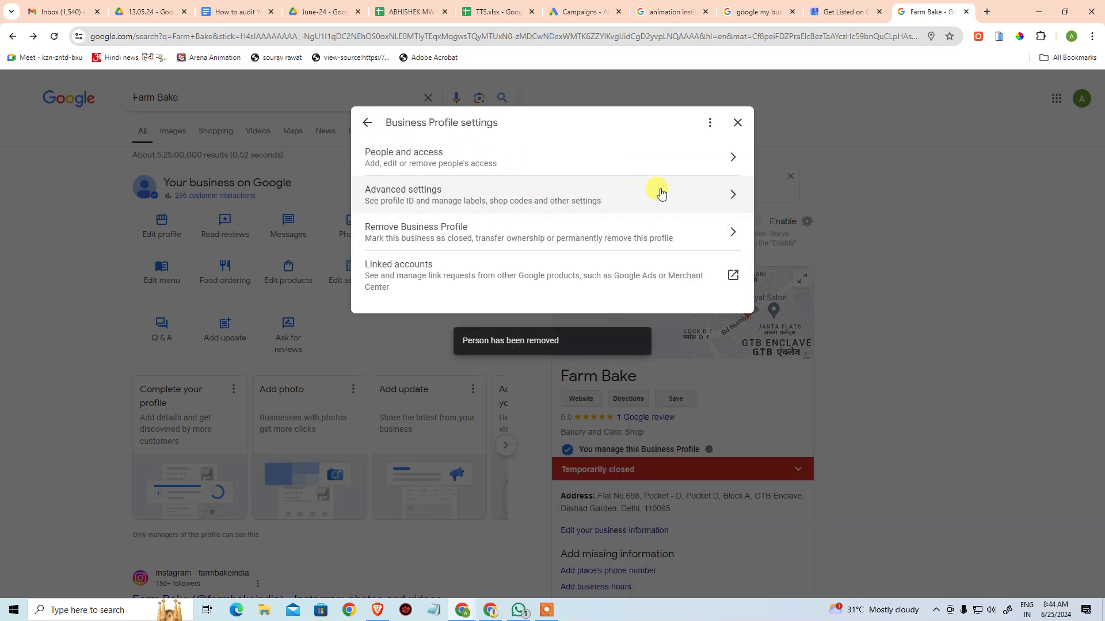
Open the advanced settings, review the Google Assistant call options, and switch the phone number's Don't show option on and back off
click(733, 196)
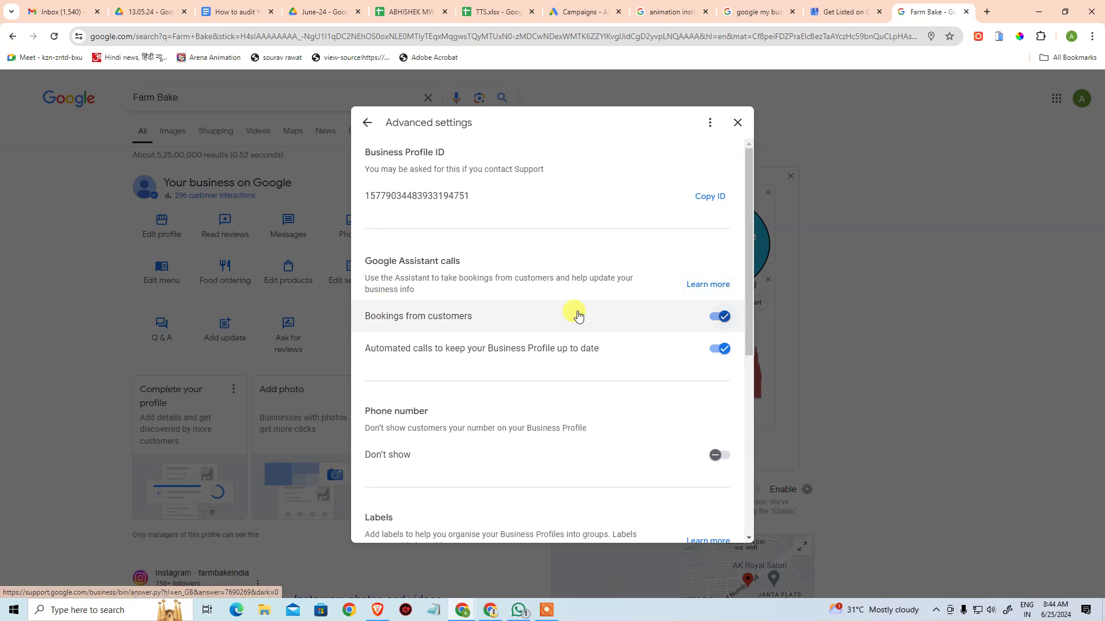
scroll(507, 305, down, 1)
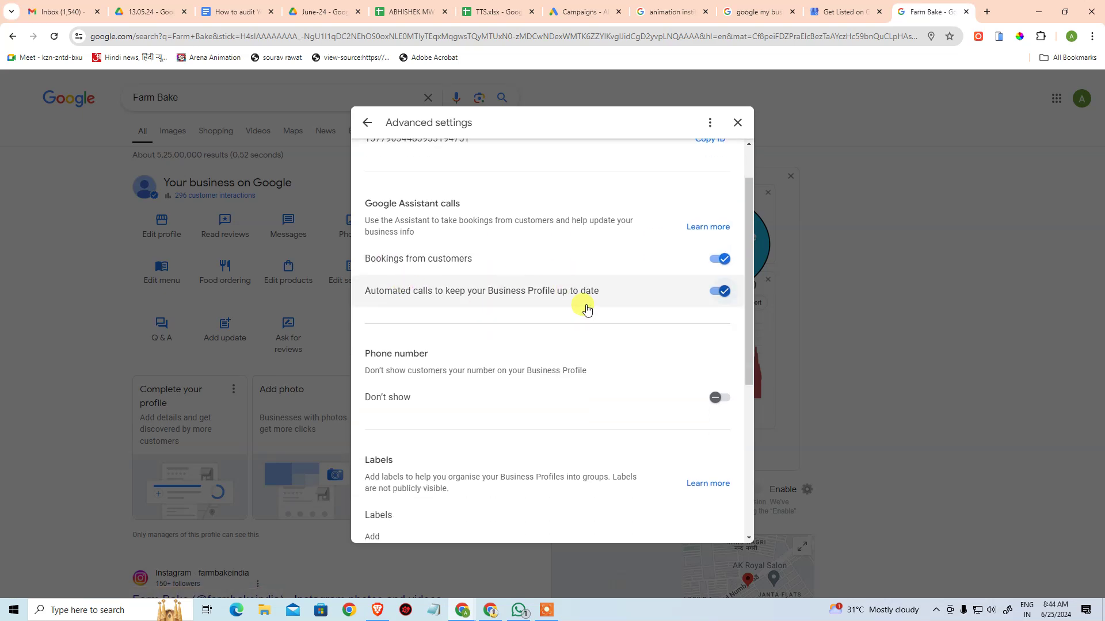
scroll(547, 333, down, 1)
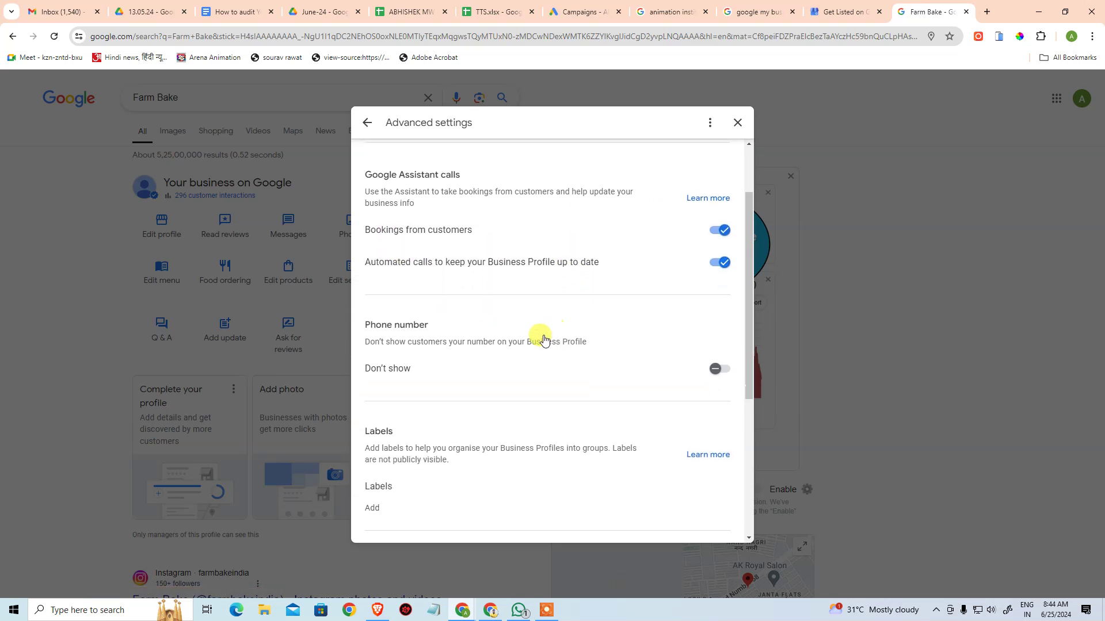
click(654, 343)
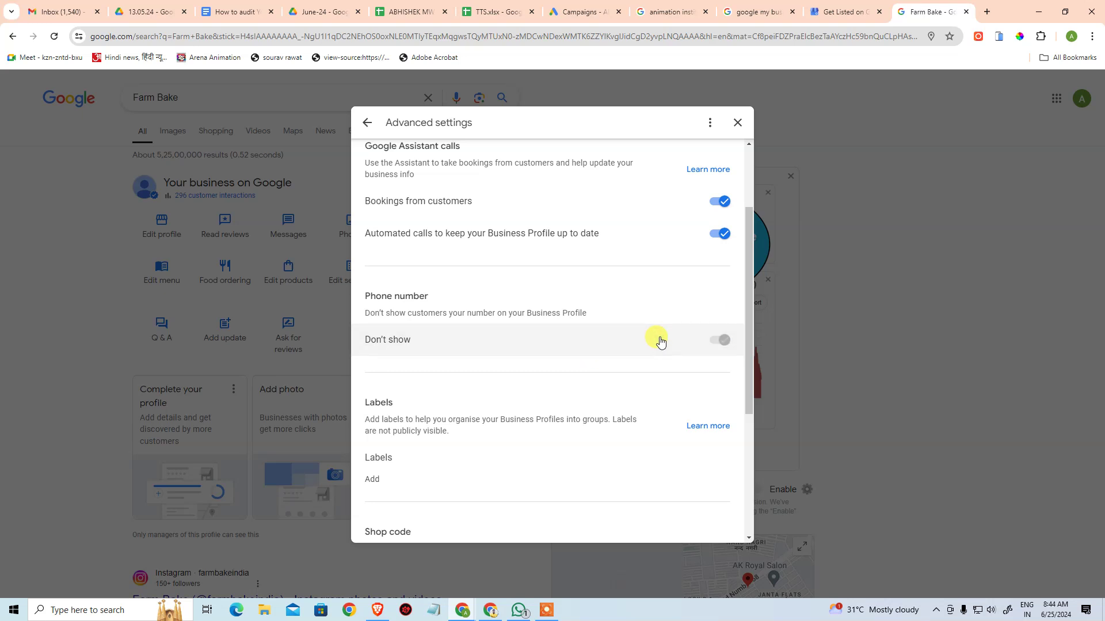
click(723, 342)
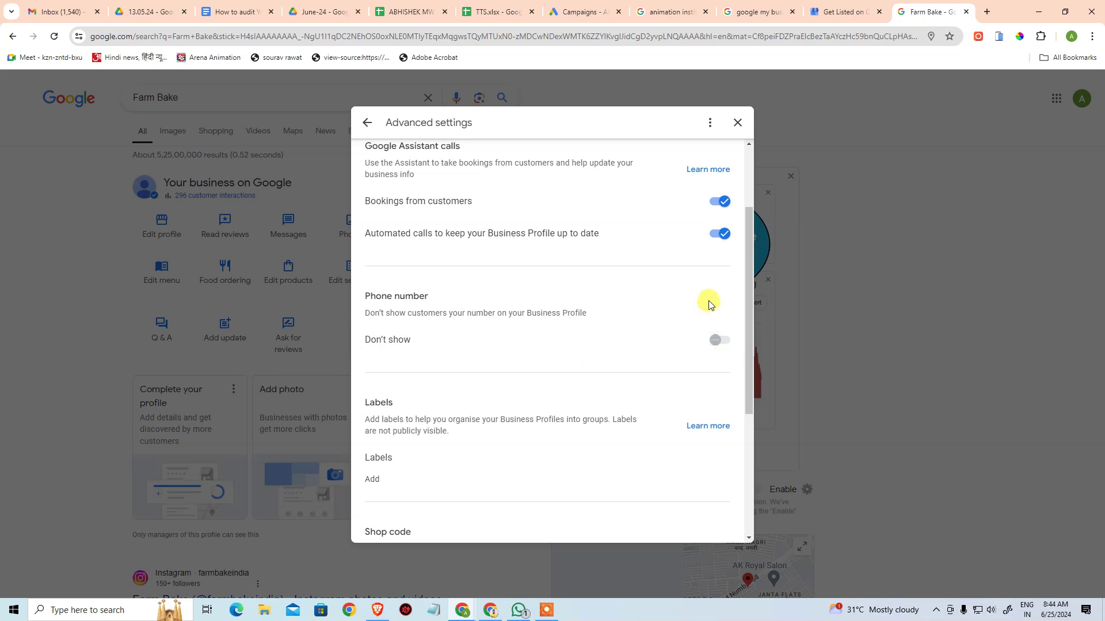
Examine the labels, shop code and Google Ads phone number settings, opening and cancelling label entry, and return to the profile settings
scroll(699, 317, down, 3)
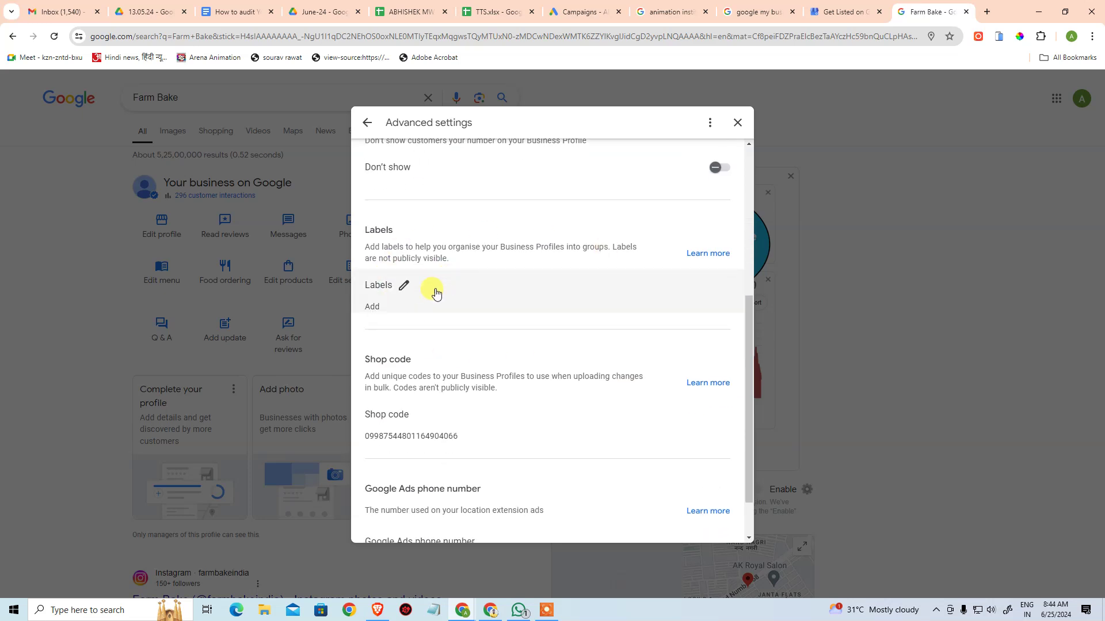
scroll(460, 259, up, 1)
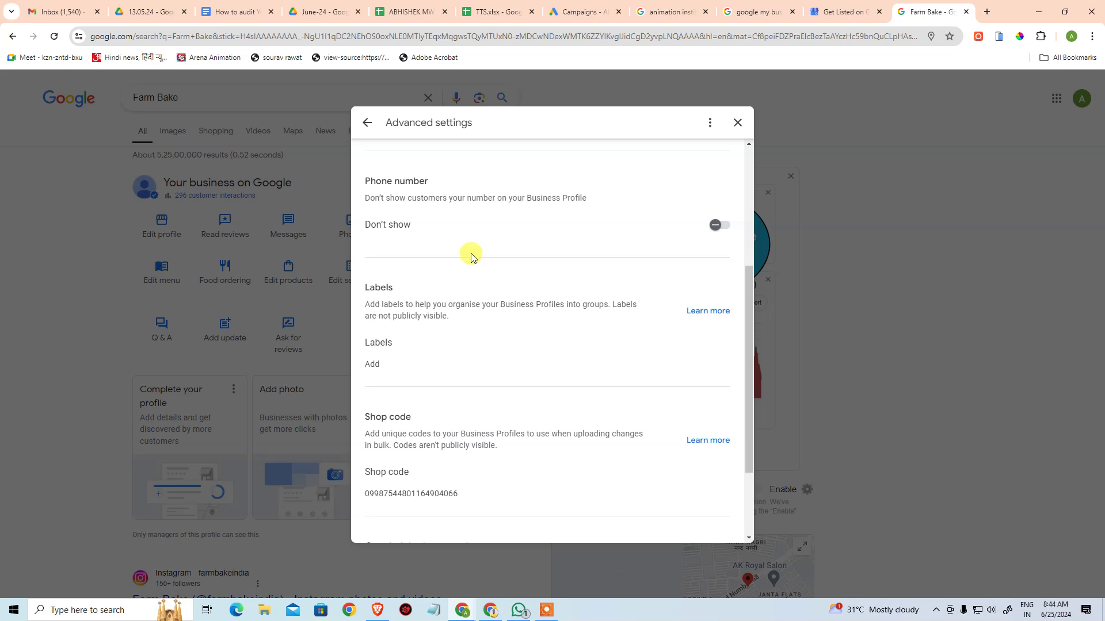
scroll(470, 256, down, 1)
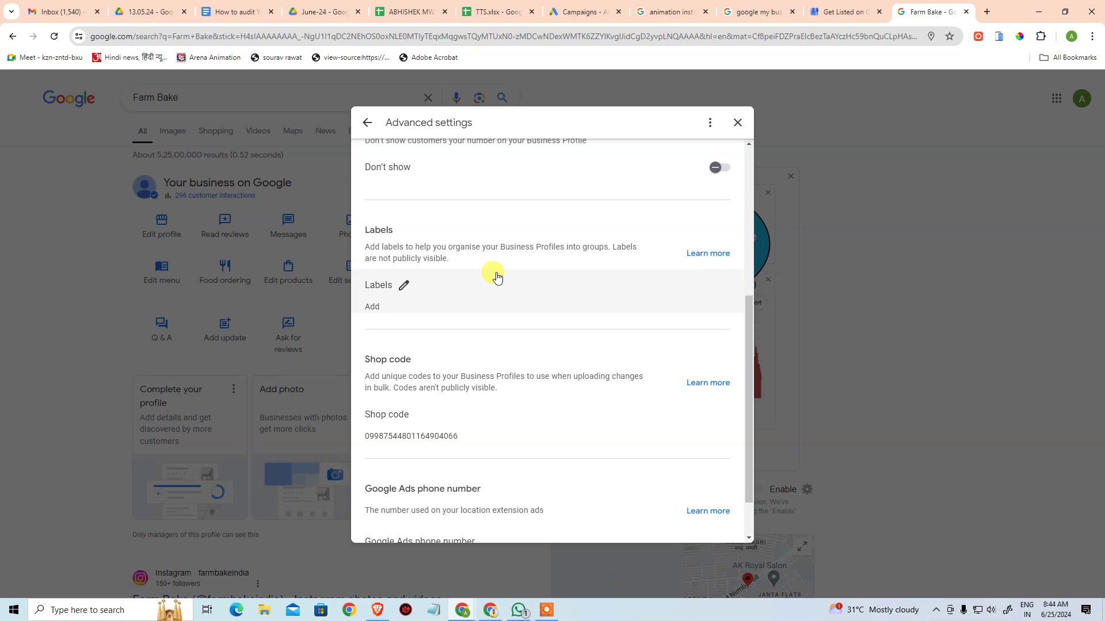
click(405, 287)
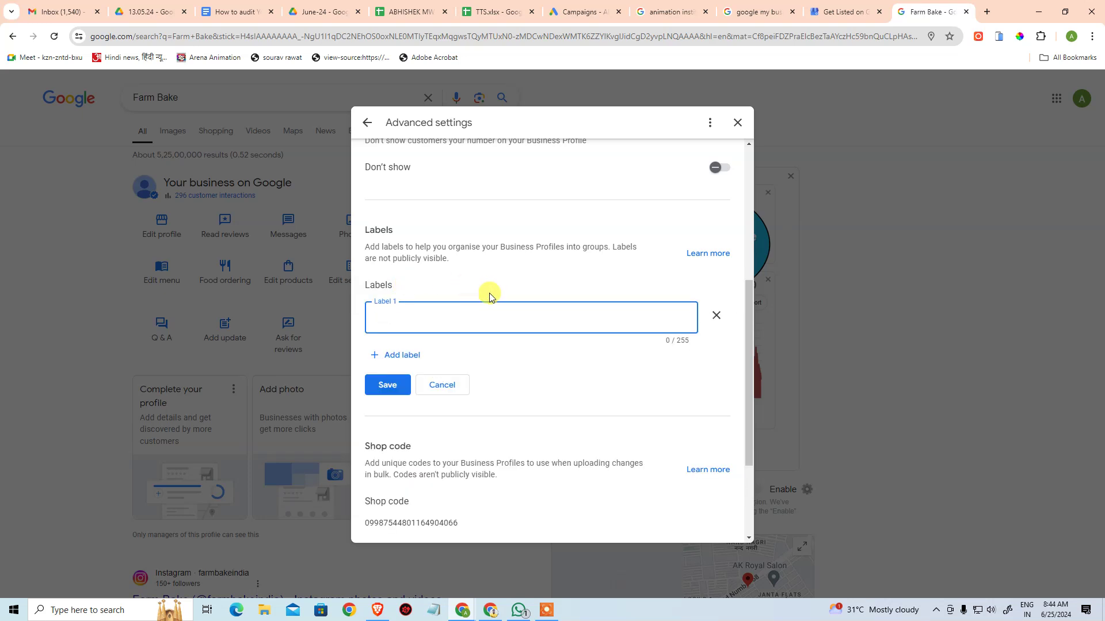
click(452, 387)
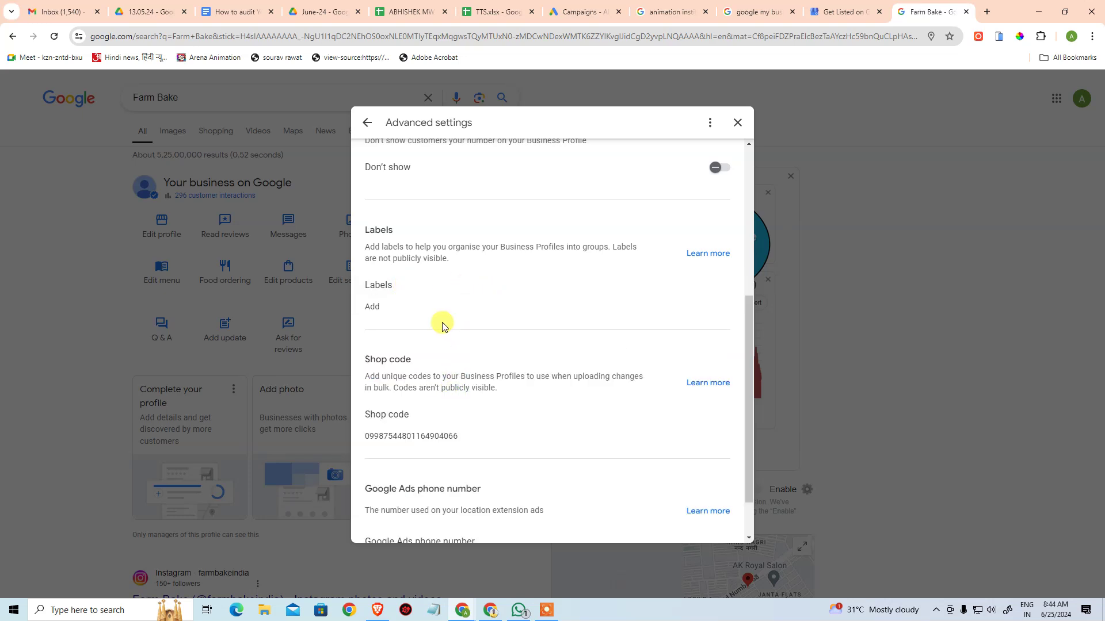
scroll(452, 358, down, 1)
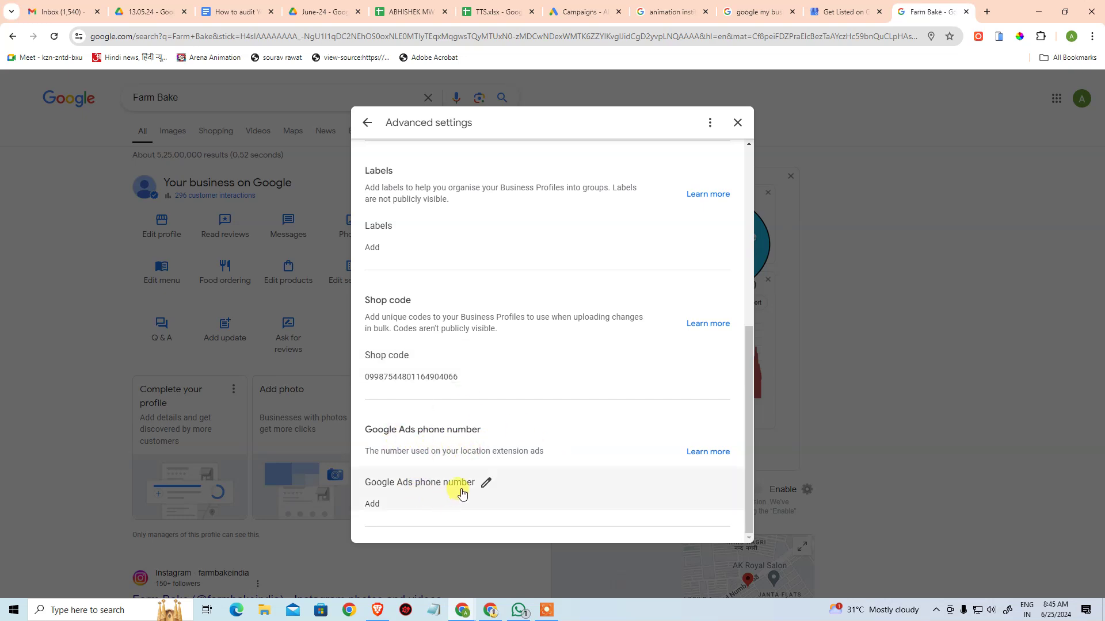
click(366, 128)
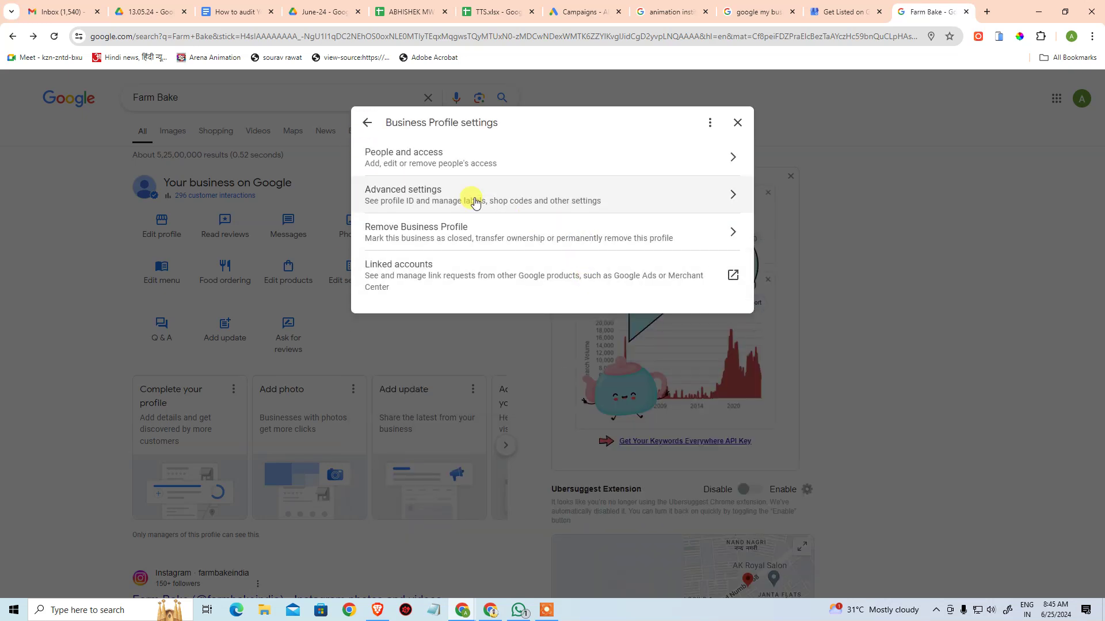
Open the Remove Business Profile options and check where Stop managing this profile leads
click(470, 234)
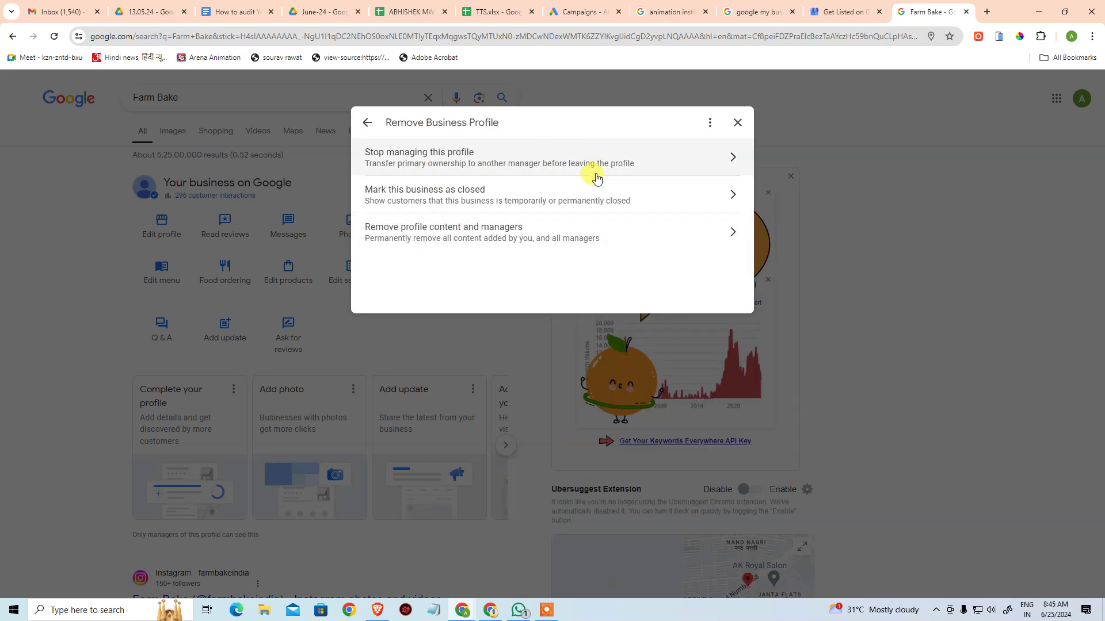
click(731, 164)
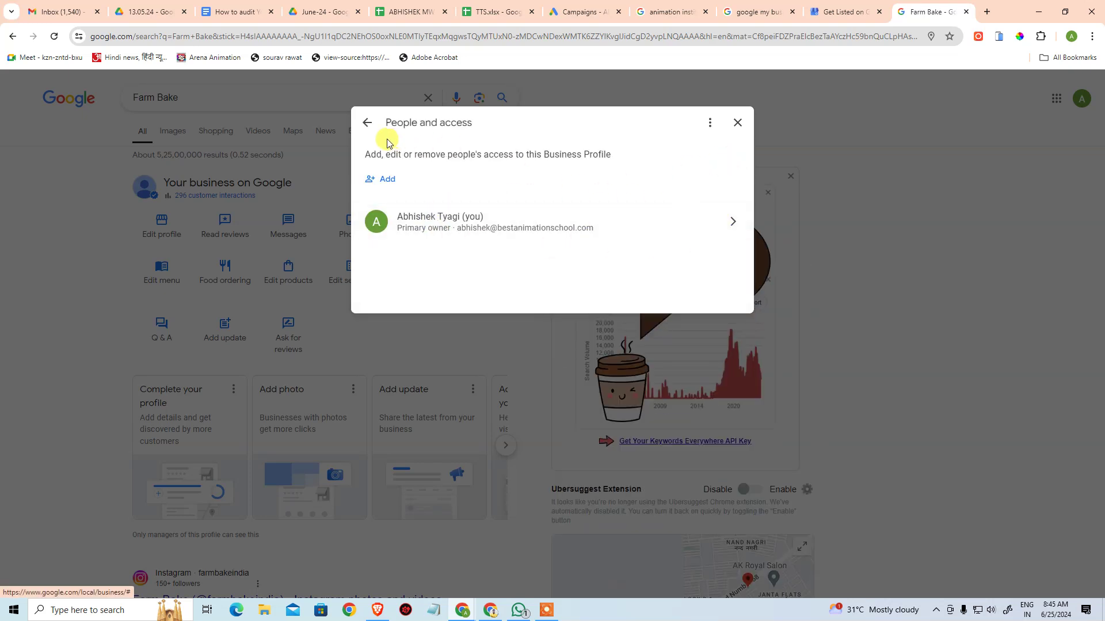
click(367, 124)
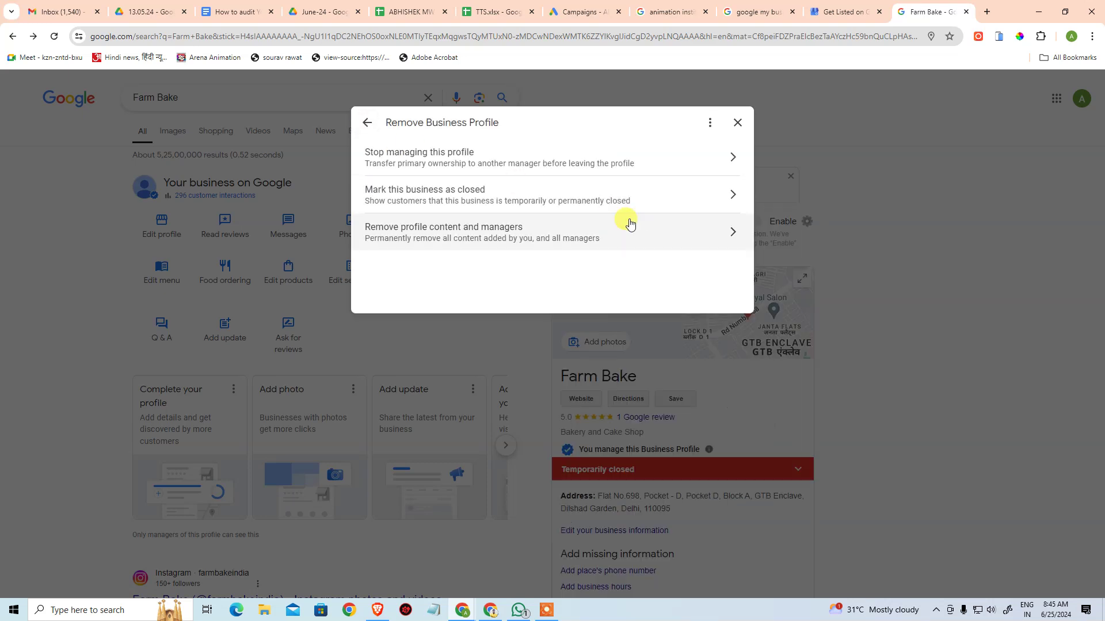
Open the business information through Mark this business as closed and skim all its sections
click(705, 202)
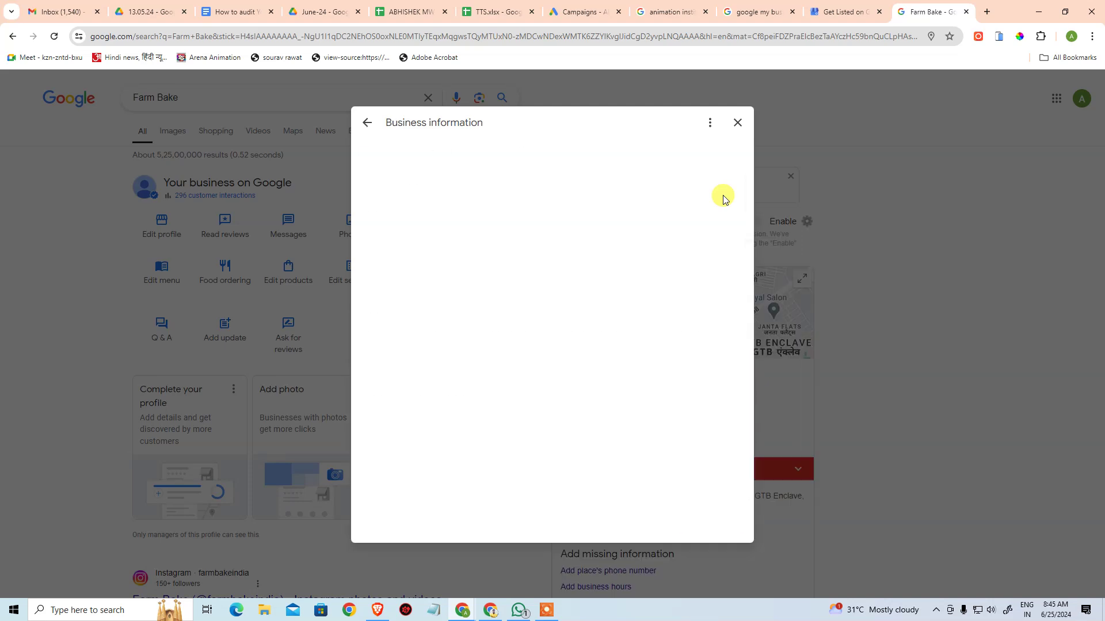
scroll(457, 279, down, 4)
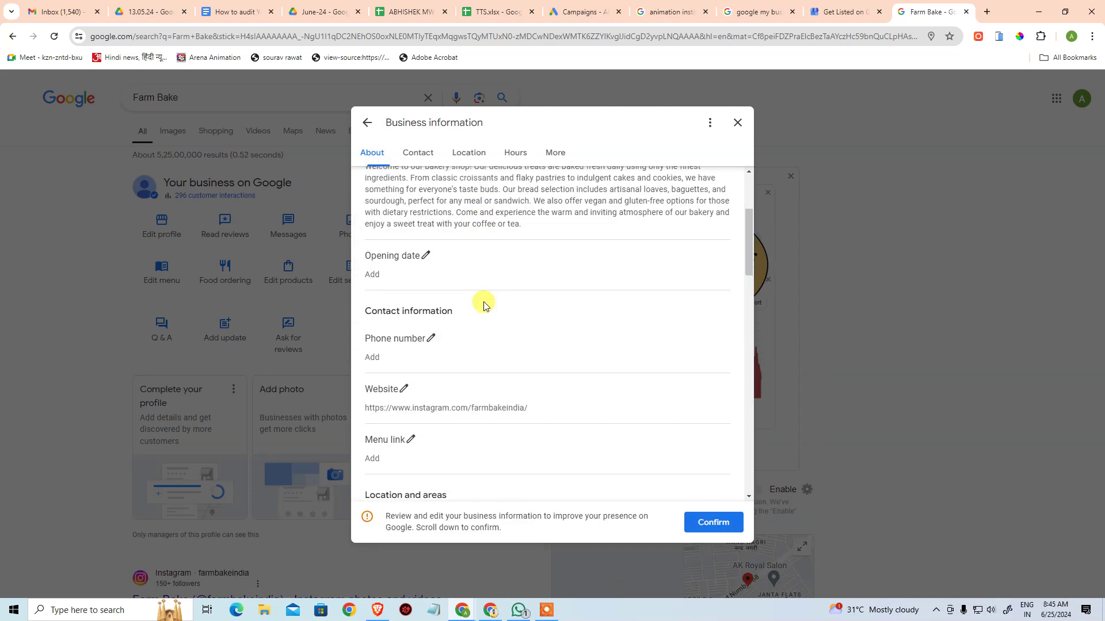
scroll(500, 328, down, 12)
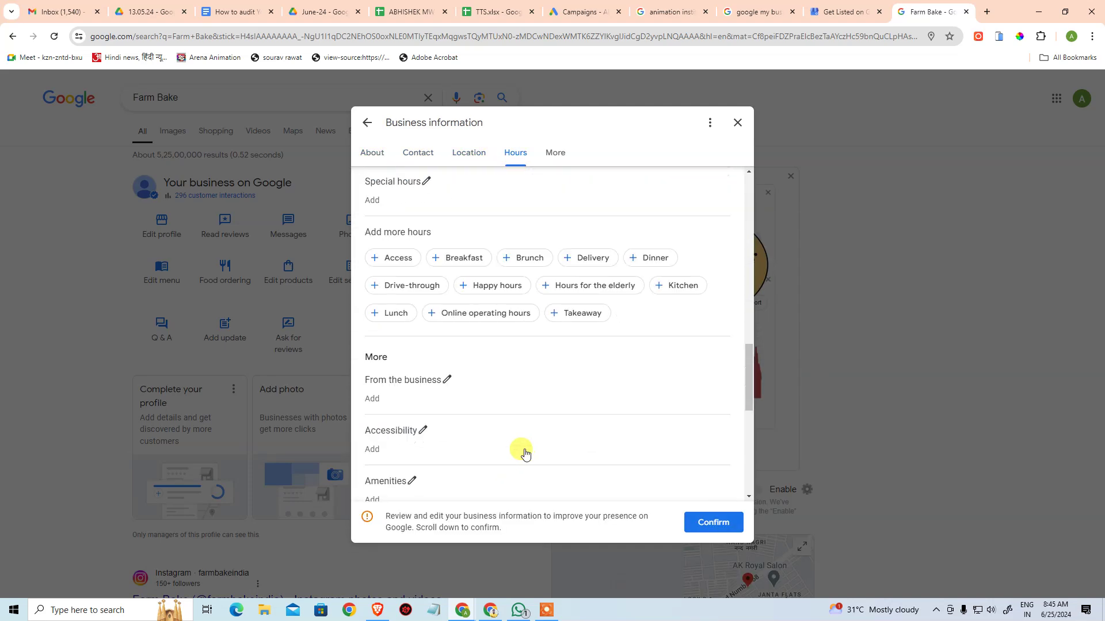
scroll(541, 442, down, 4)
scroll(547, 412, up, 20)
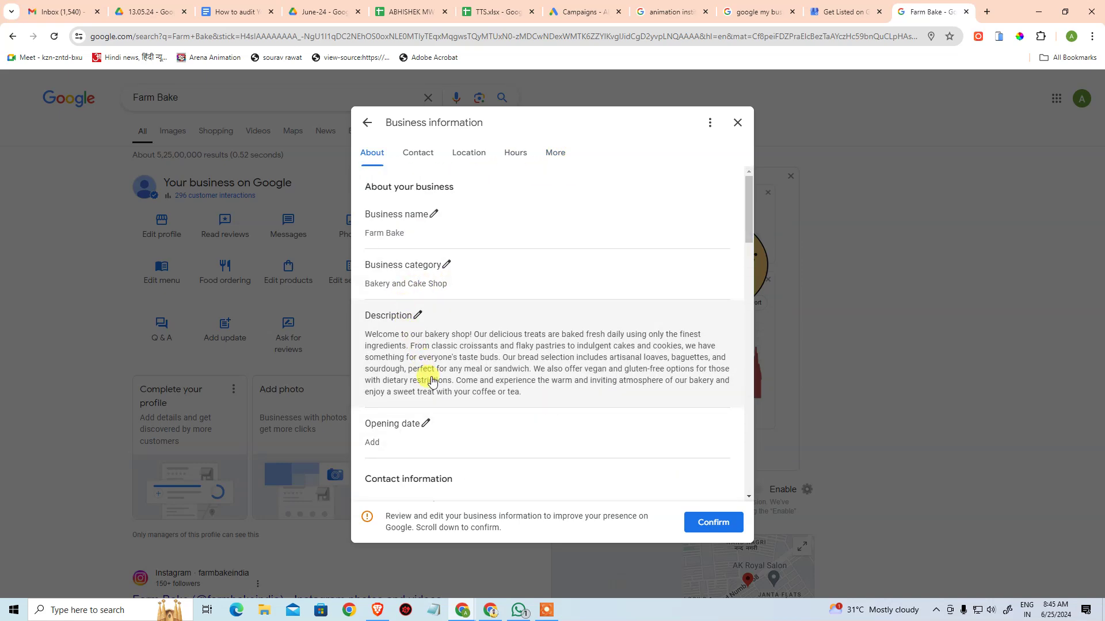
Examine the description, contact, location, opening hours and additional attribute fields of the business information, ending at the Location section
scroll(425, 266, down, 3)
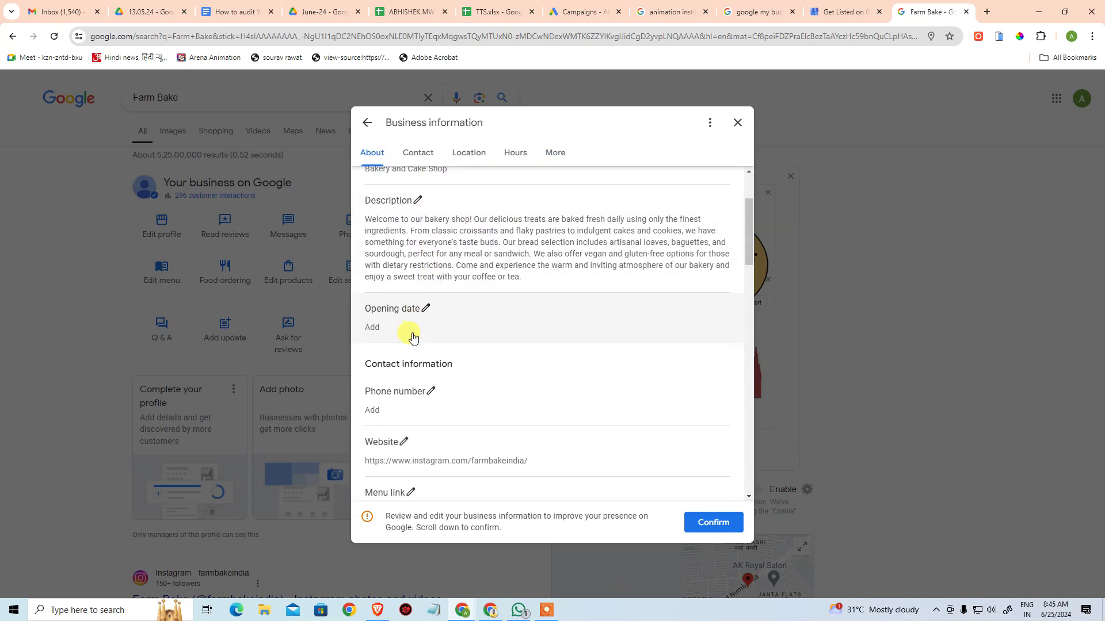
scroll(417, 322, down, 1)
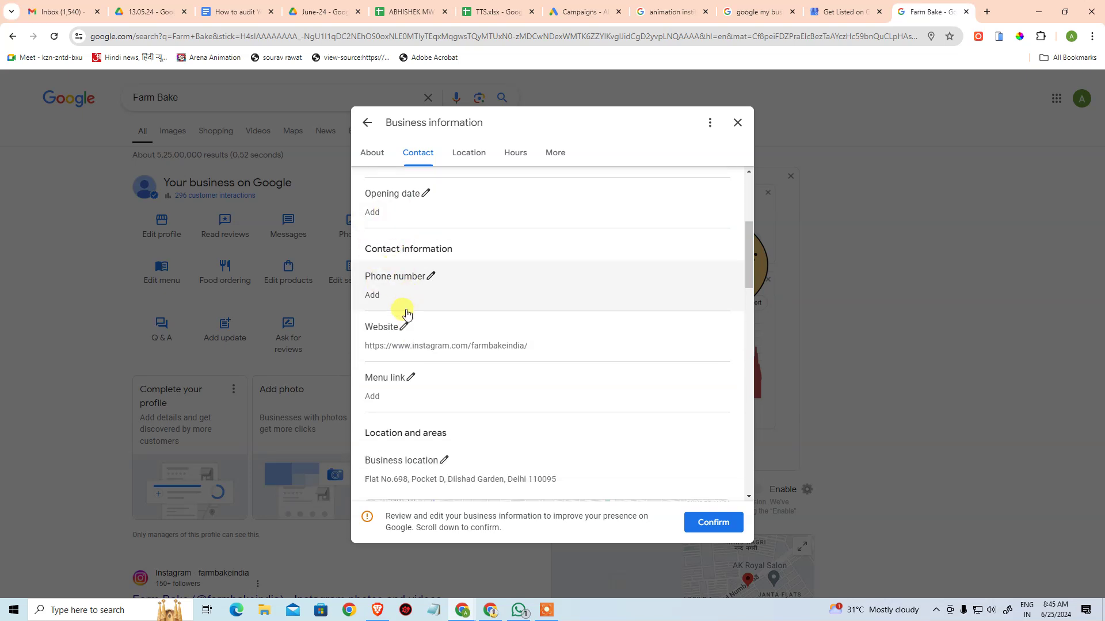
scroll(428, 230, down, 1)
scroll(426, 287, down, 1)
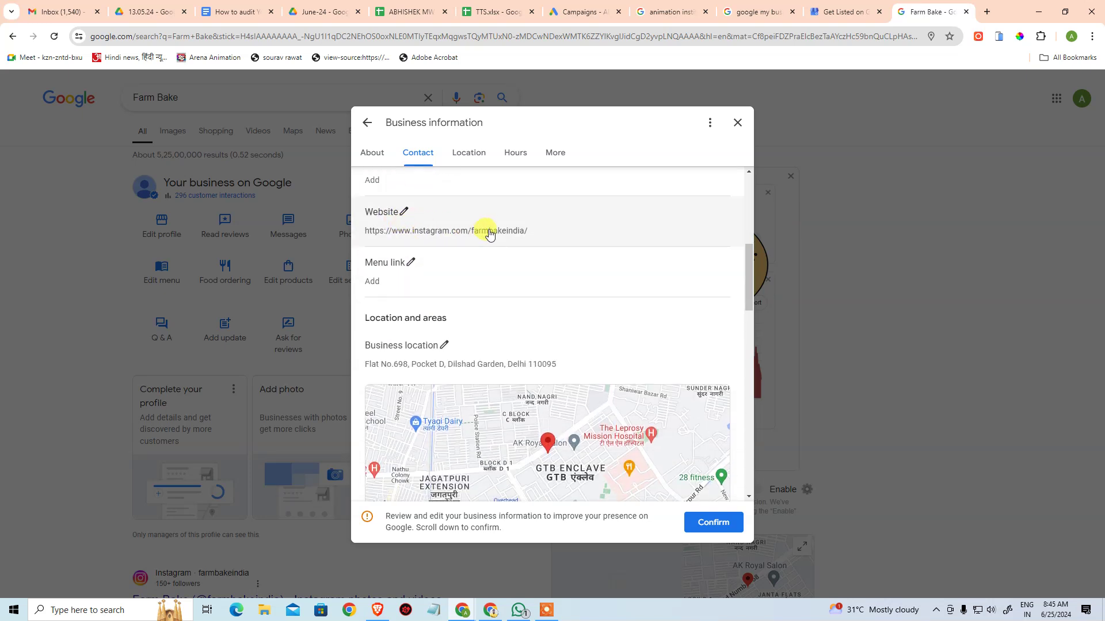
scroll(425, 277, down, 1)
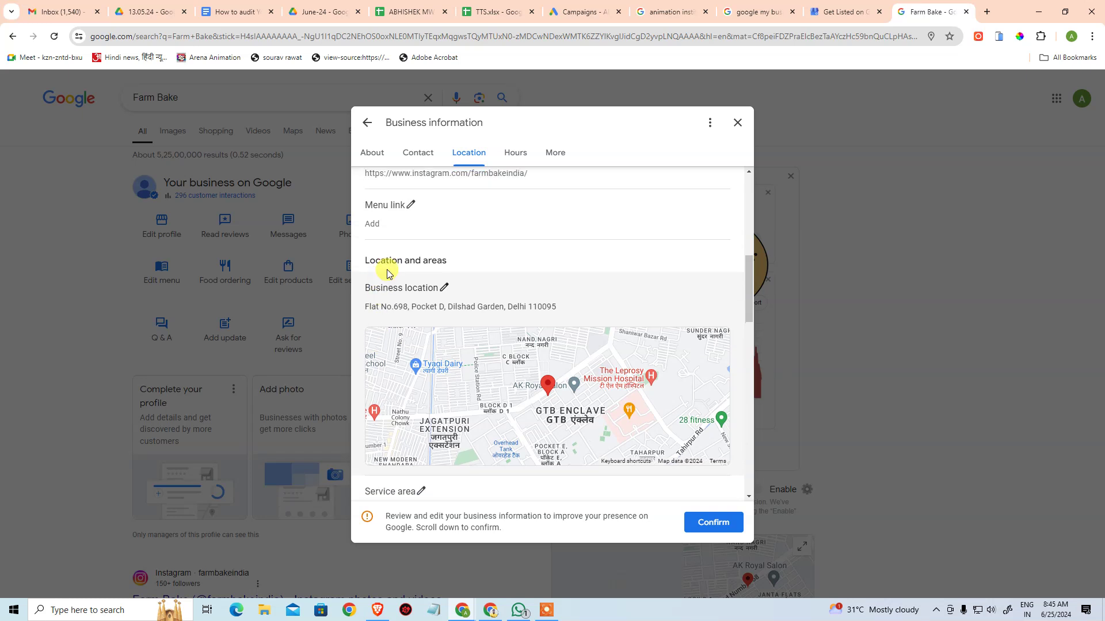
scroll(443, 317, down, 3)
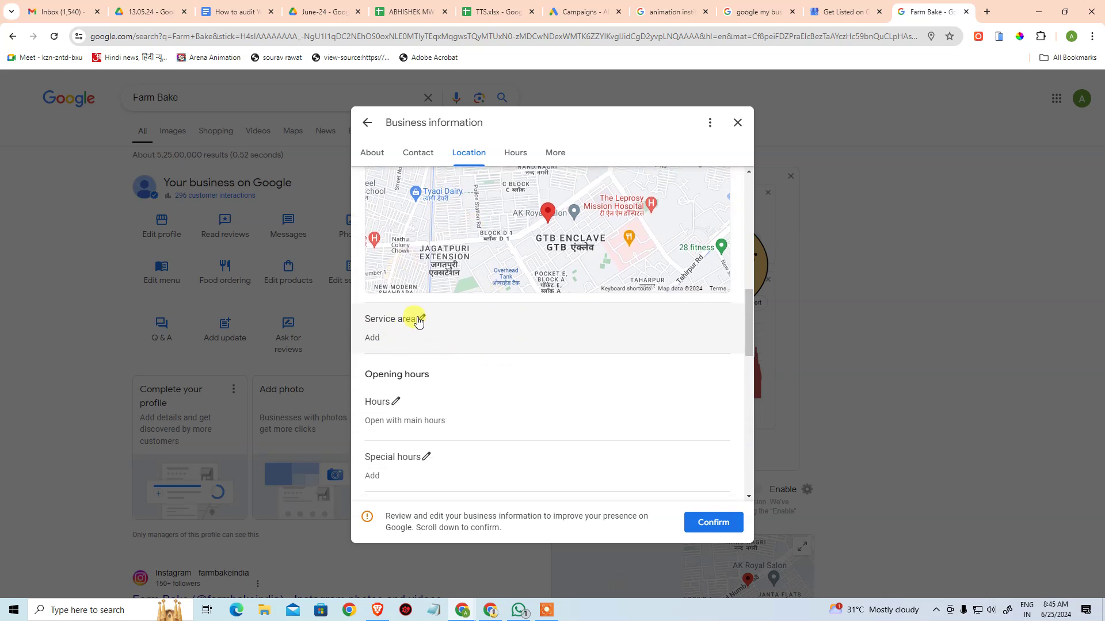
scroll(419, 320, down, 3)
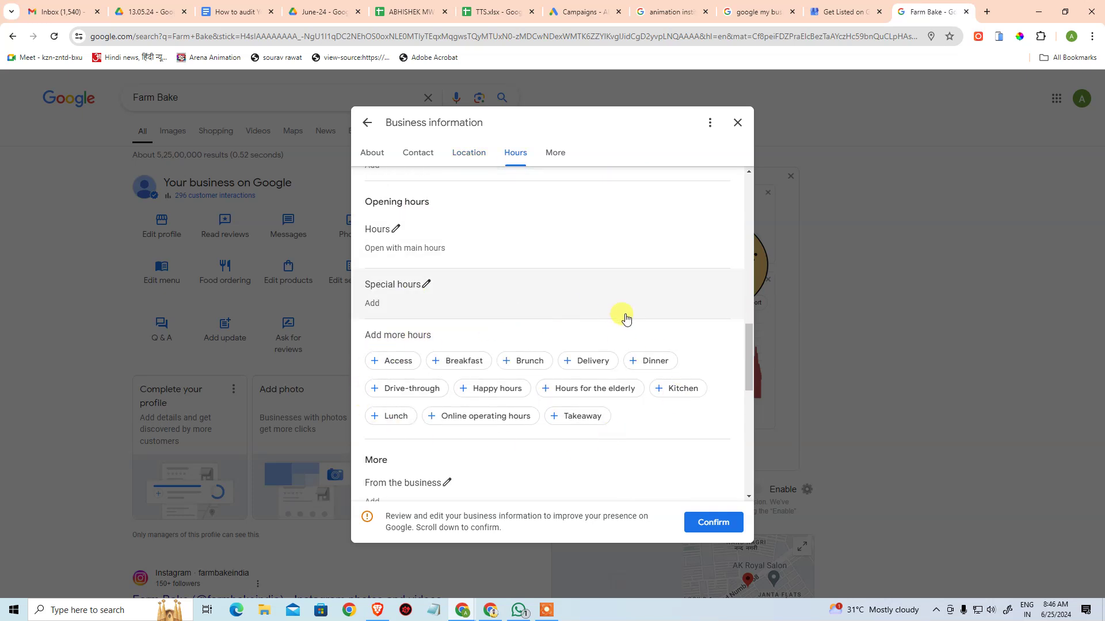
scroll(603, 315, down, 4)
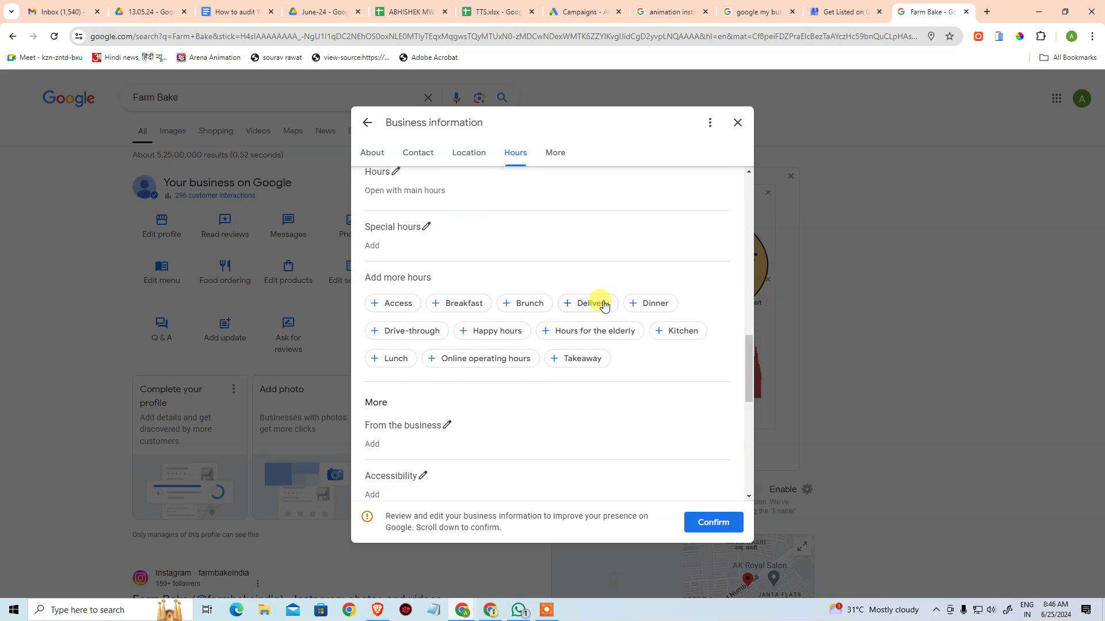
scroll(602, 314, down, 5)
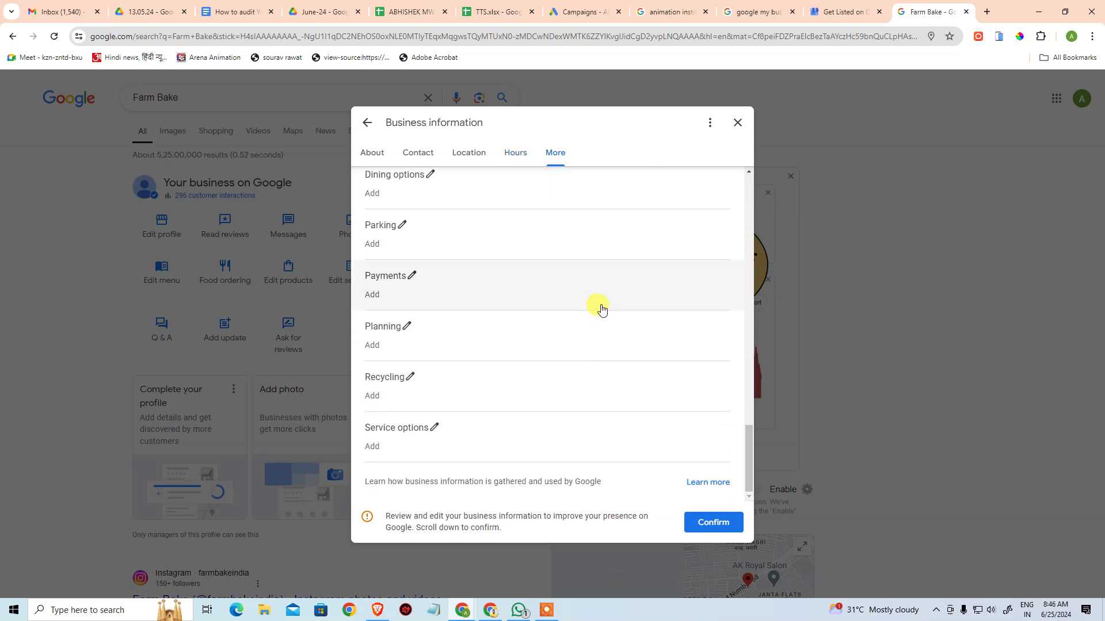
click(508, 161)
click(471, 154)
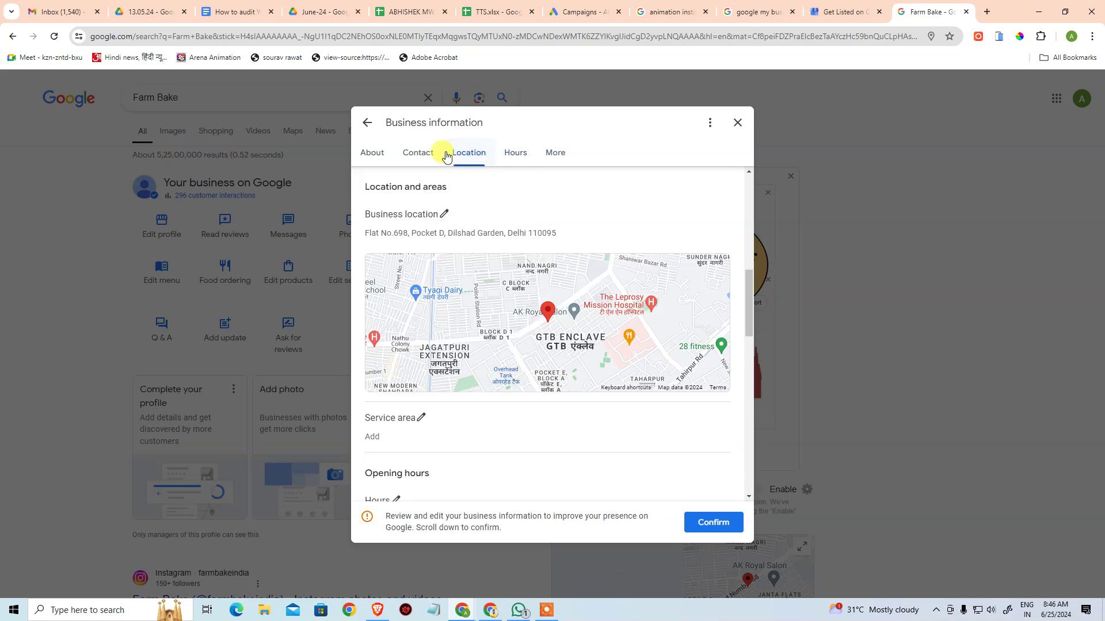
Check the Contact and About sections of the business information and return to the Remove Business Profile options
click(410, 152)
click(384, 156)
click(368, 122)
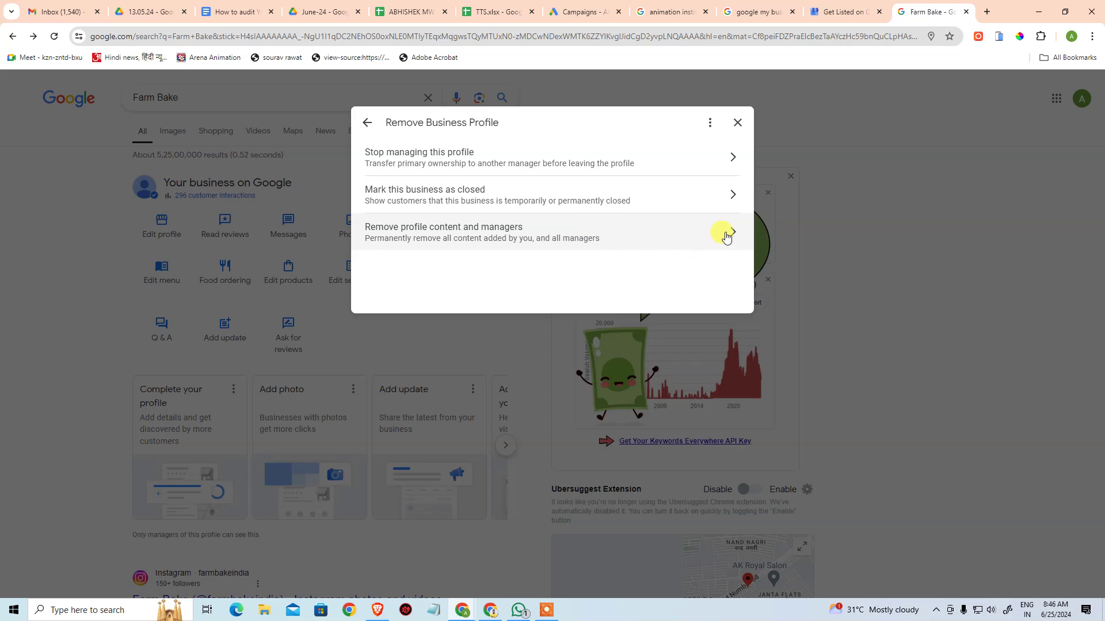
Examine Remove profile content and managers, switching permanently closed off and back on, and go back to the profile settings
click(730, 235)
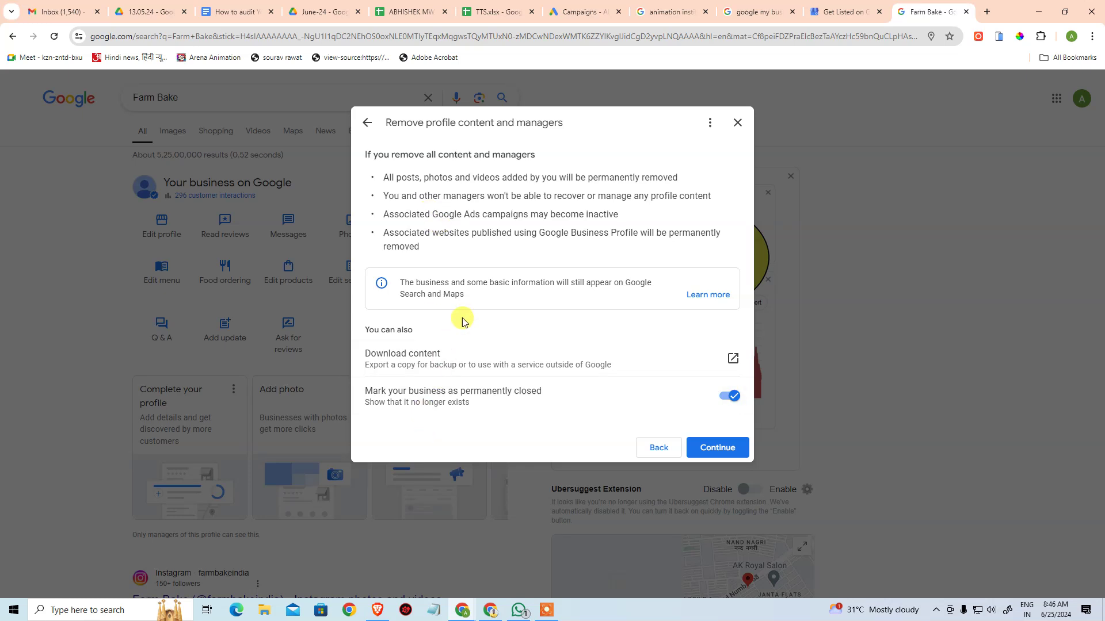
click(732, 398)
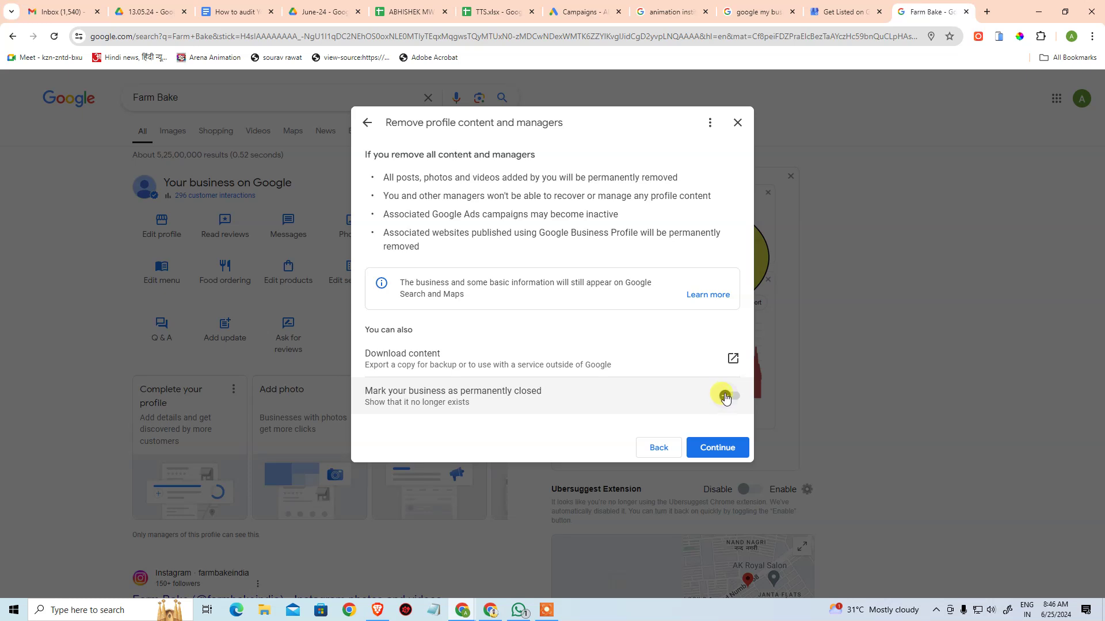
click(726, 396)
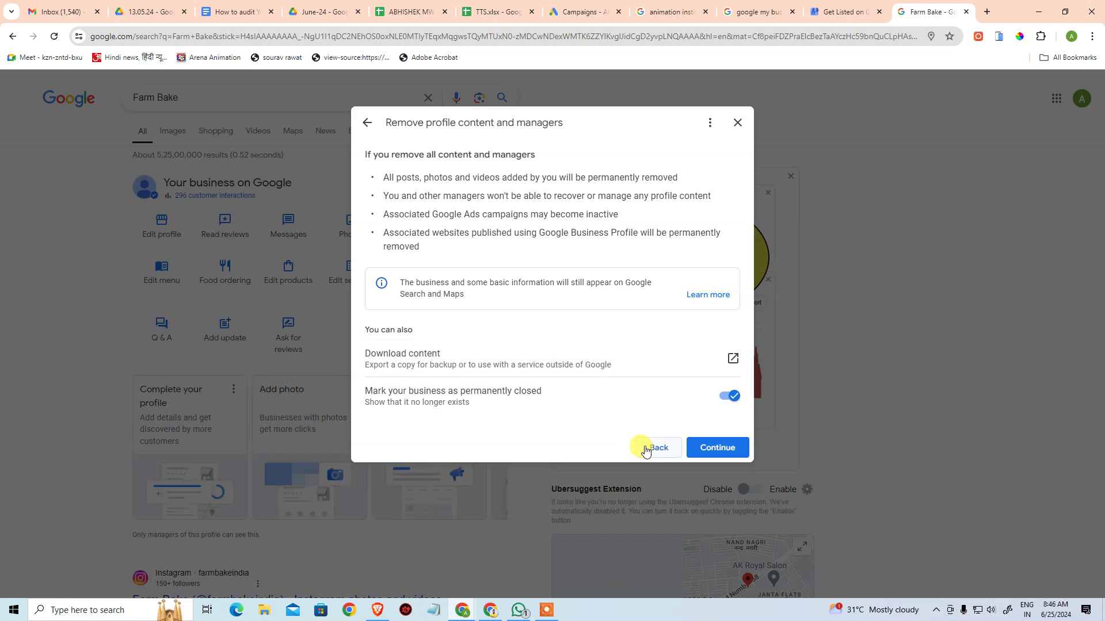
click(646, 451)
click(366, 124)
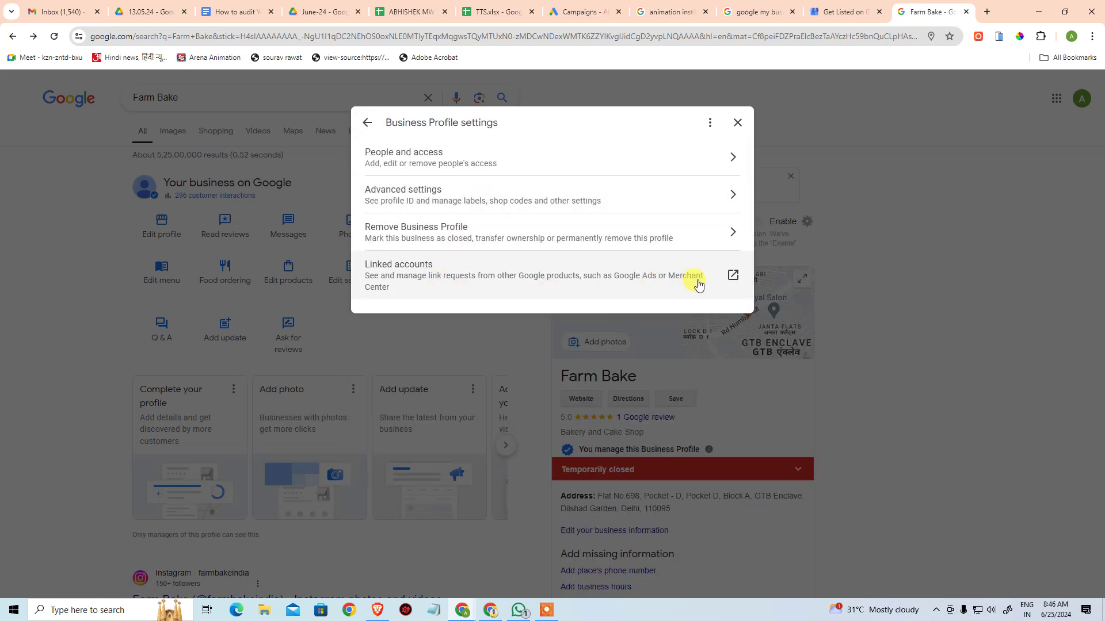
Open Linked accounts in Business Profile Manager and check the businesses list with its options for adding a business
click(486, 281)
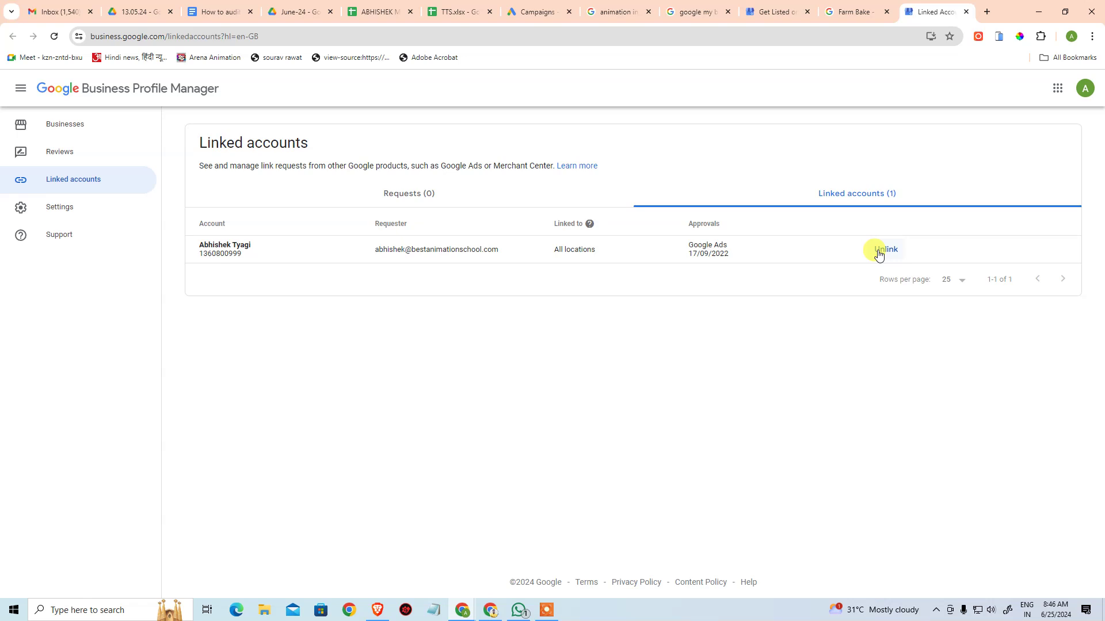
click(64, 125)
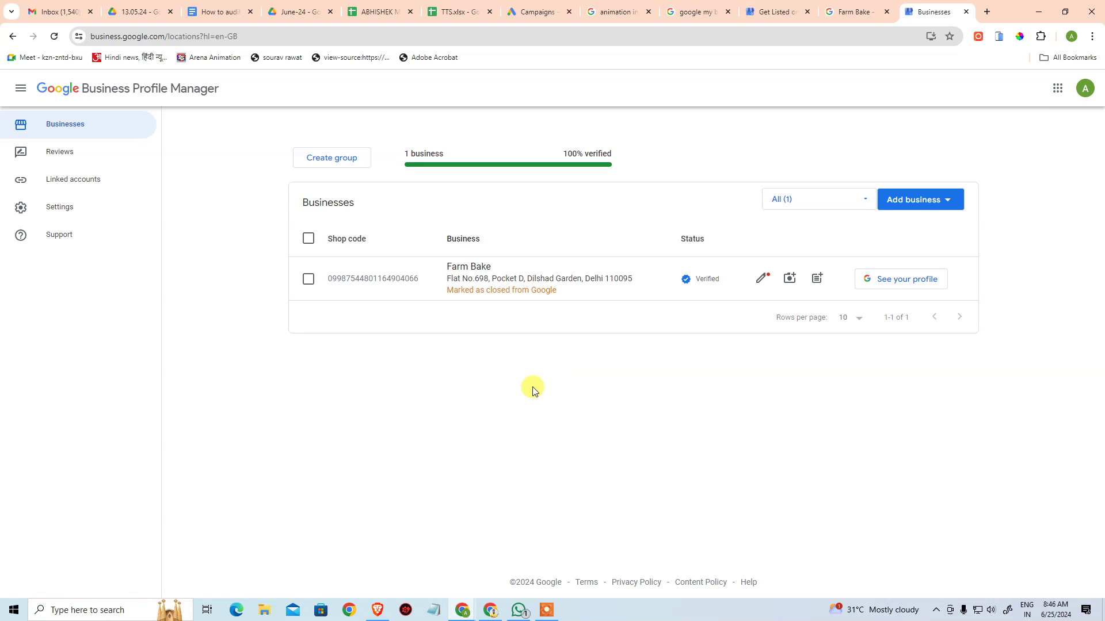
right_click(532, 391)
click(321, 407)
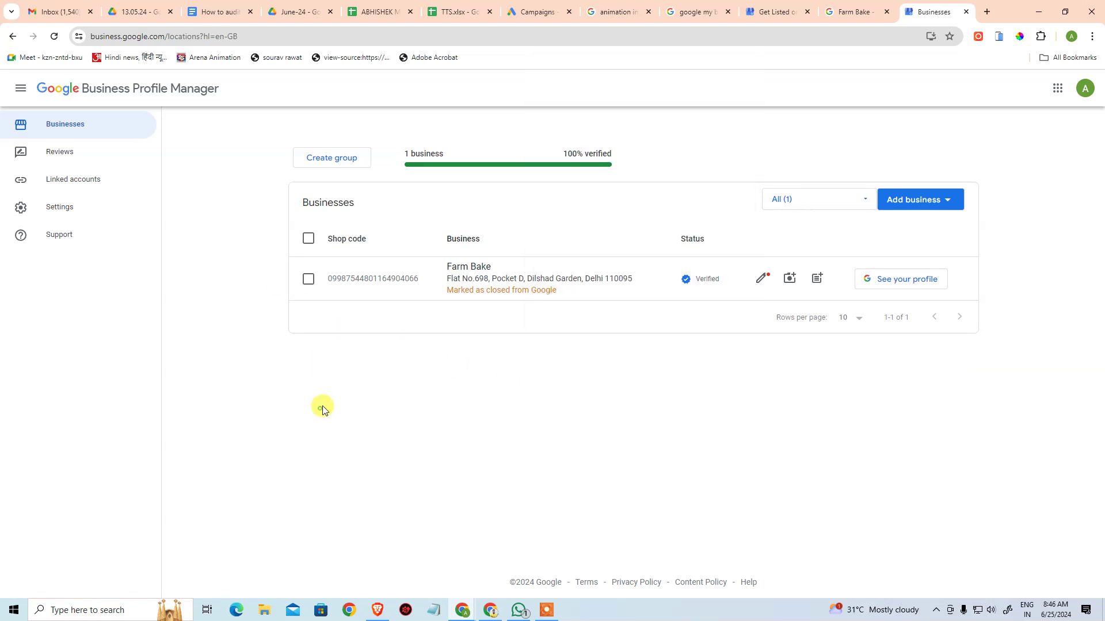
click(947, 202)
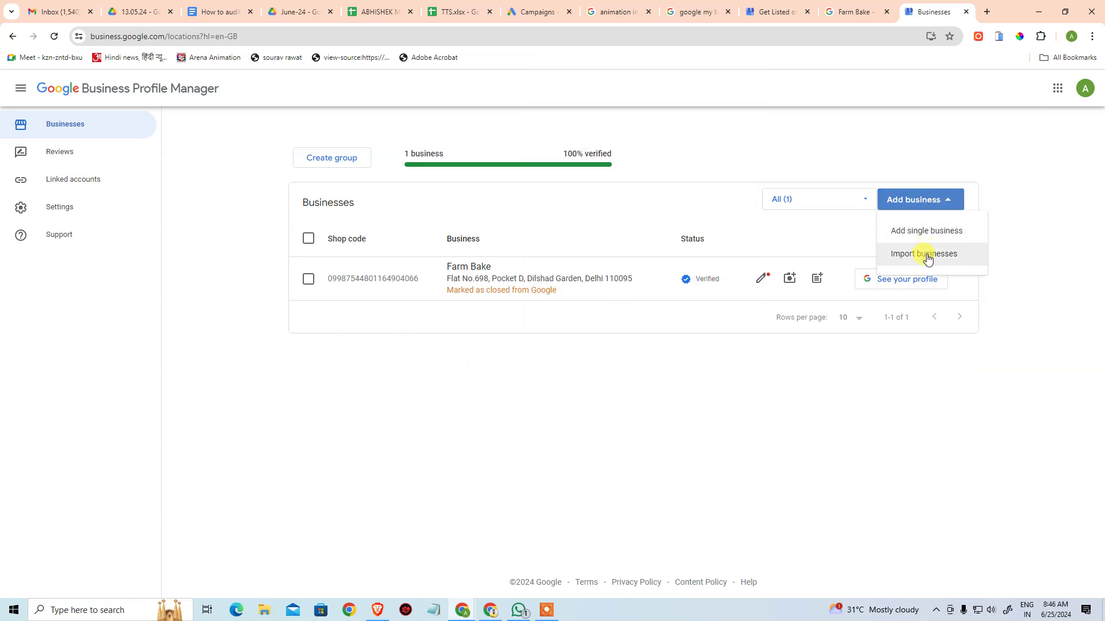
click(776, 444)
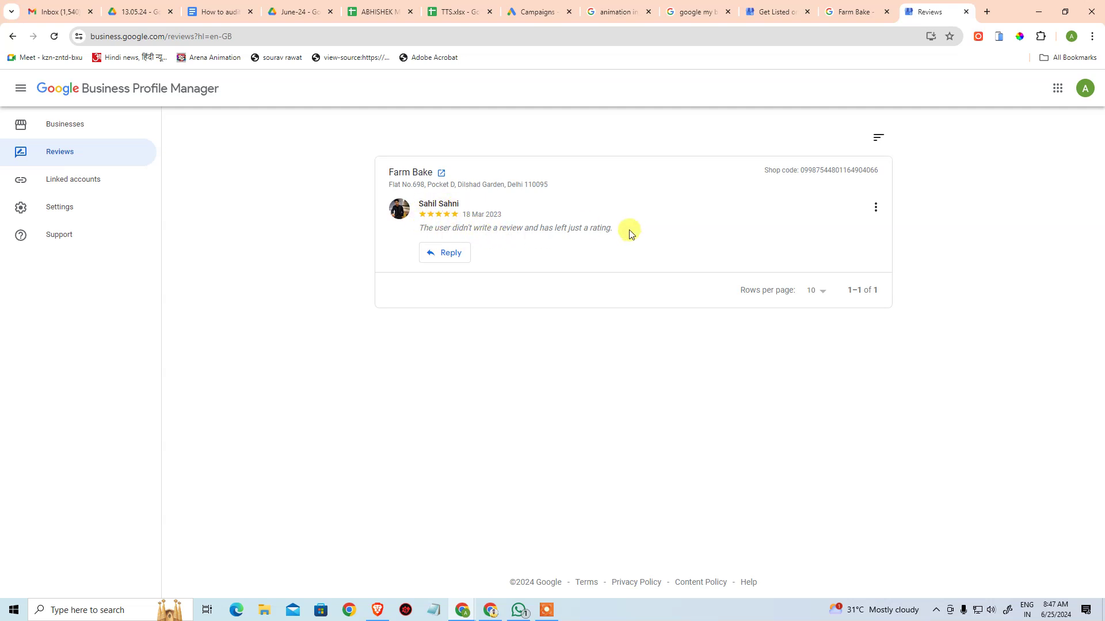
Examine the linked accounts and the email notification settings in Business Profile Manager, and close the notifications
click(58, 180)
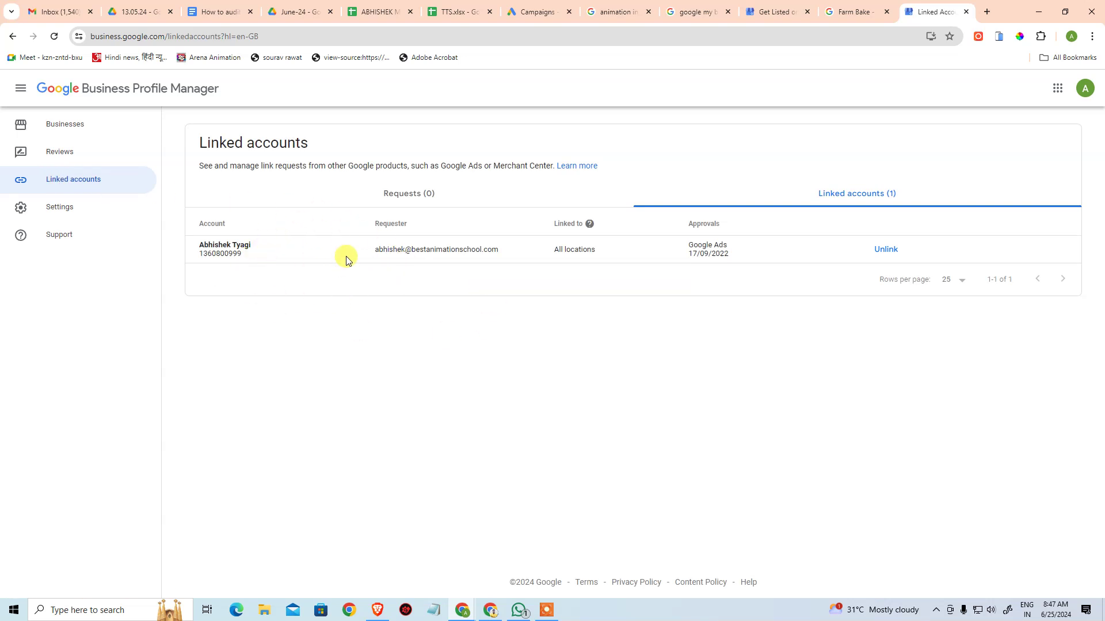
click(65, 215)
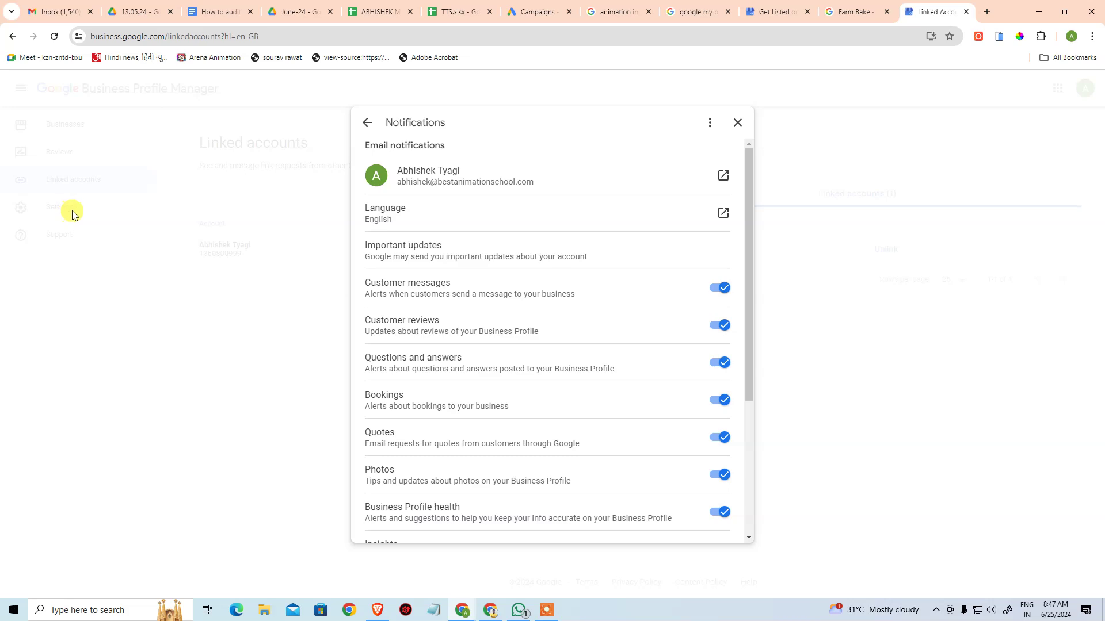
scroll(541, 287, down, 4)
scroll(592, 259, up, 4)
click(738, 124)
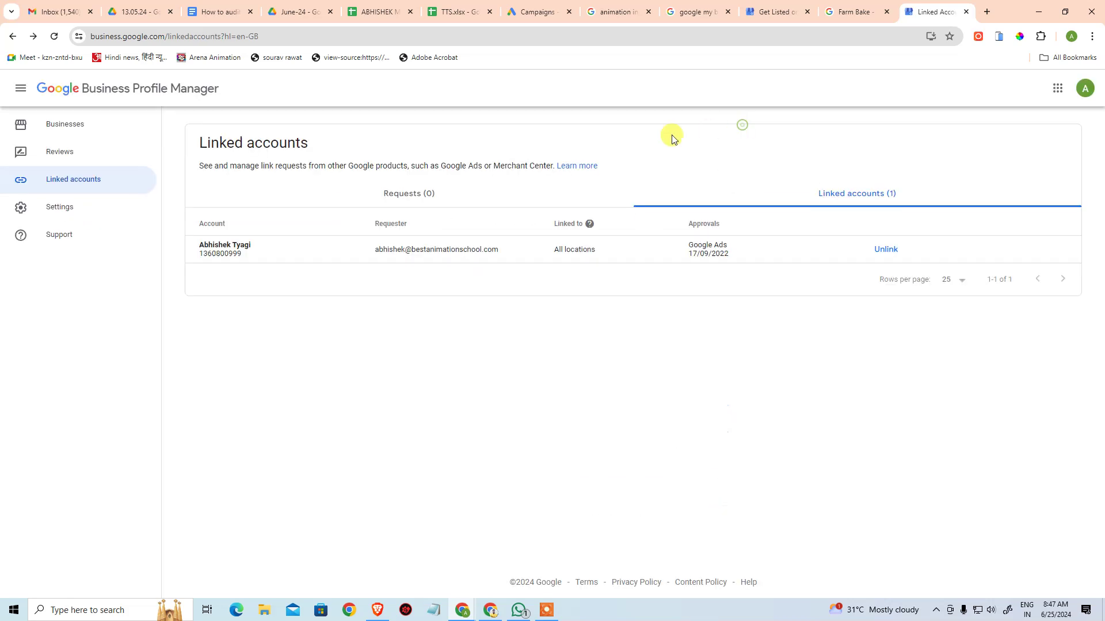
click(65, 208)
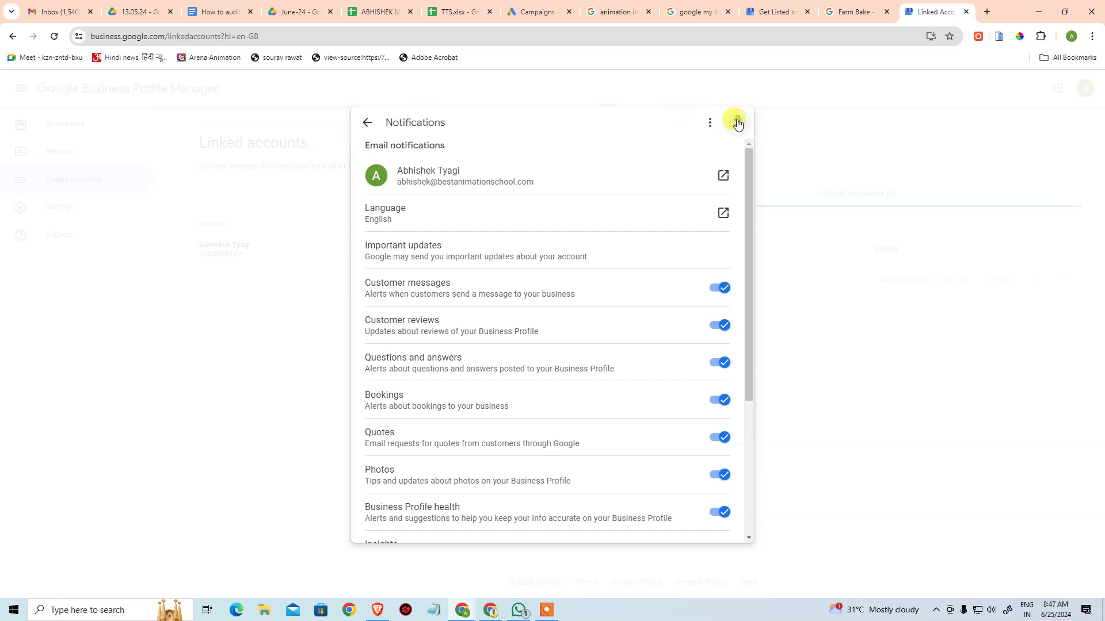
click(737, 123)
Open Import businesses from the businesses list, examine the spreadsheet import options and close the dialog
click(69, 122)
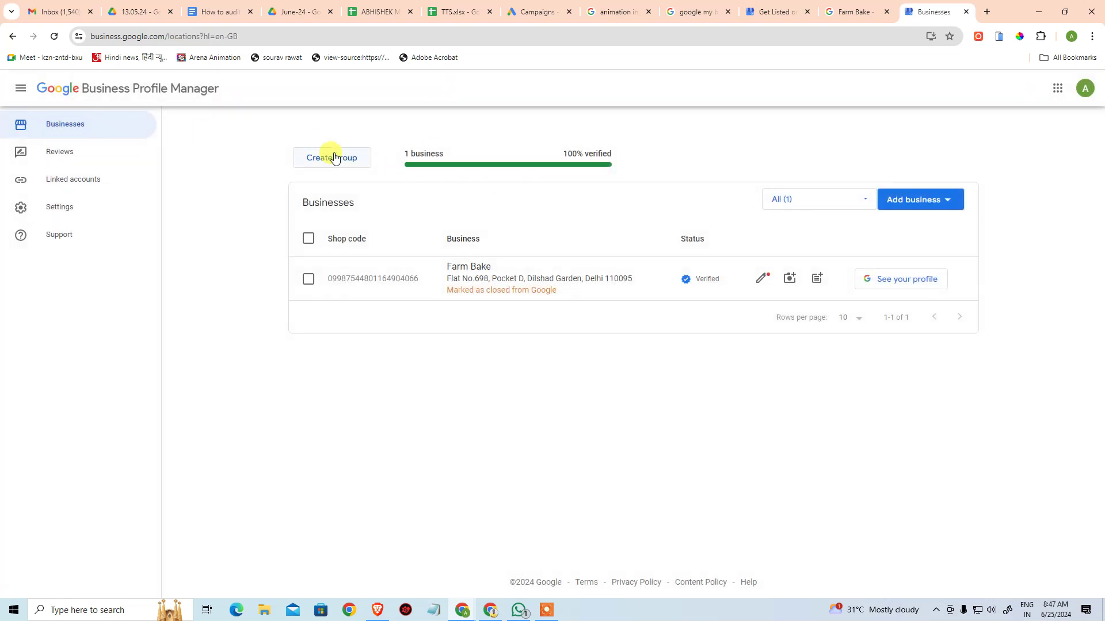
click(944, 200)
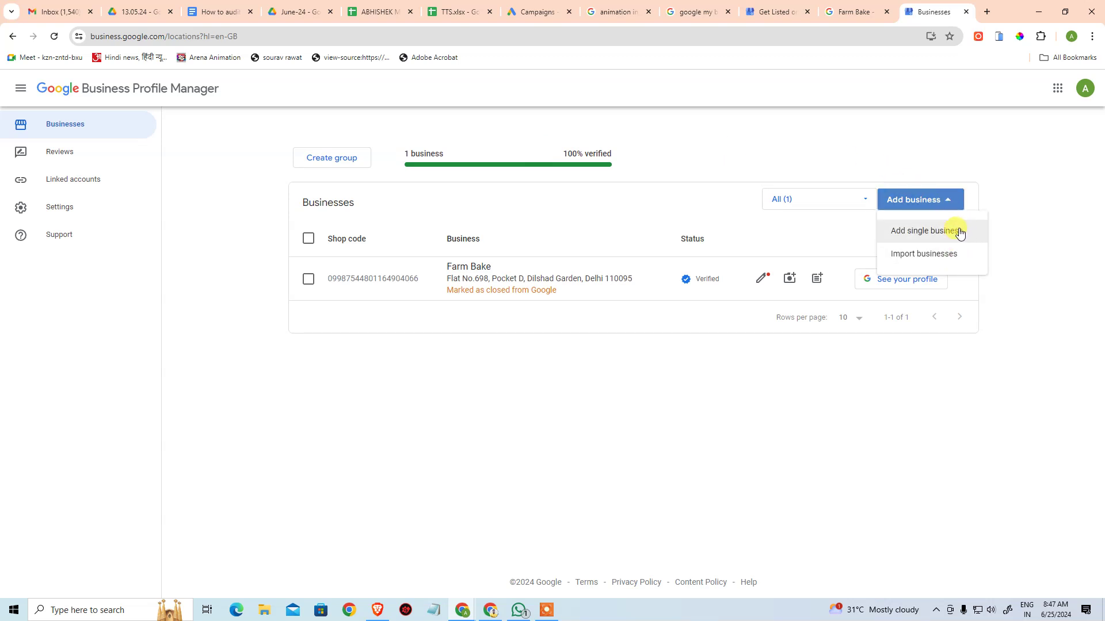
click(922, 260)
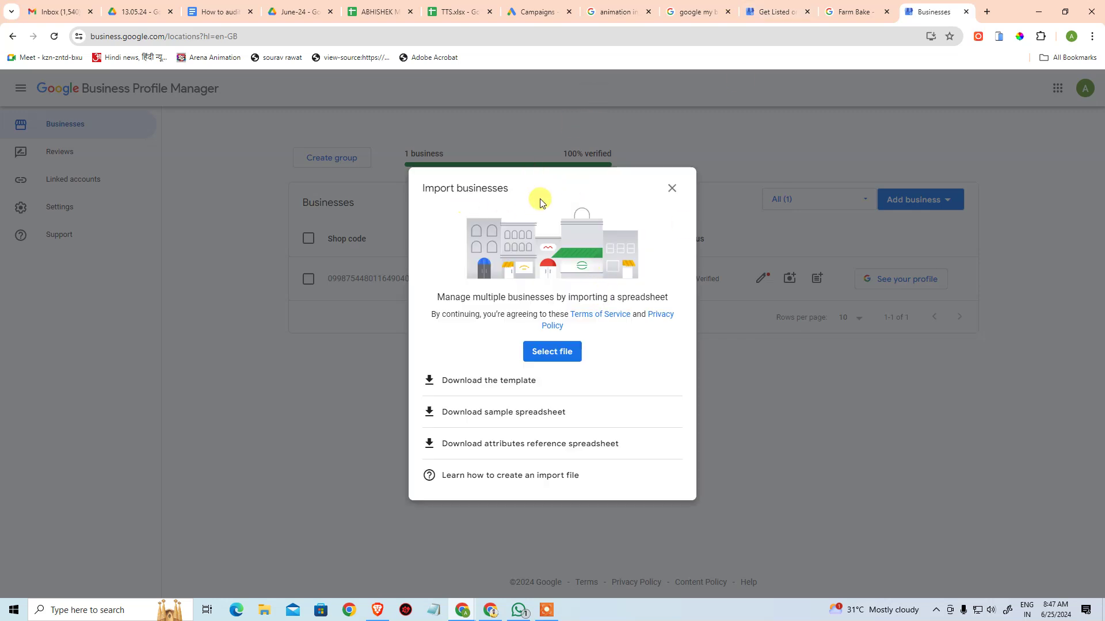
click(672, 190)
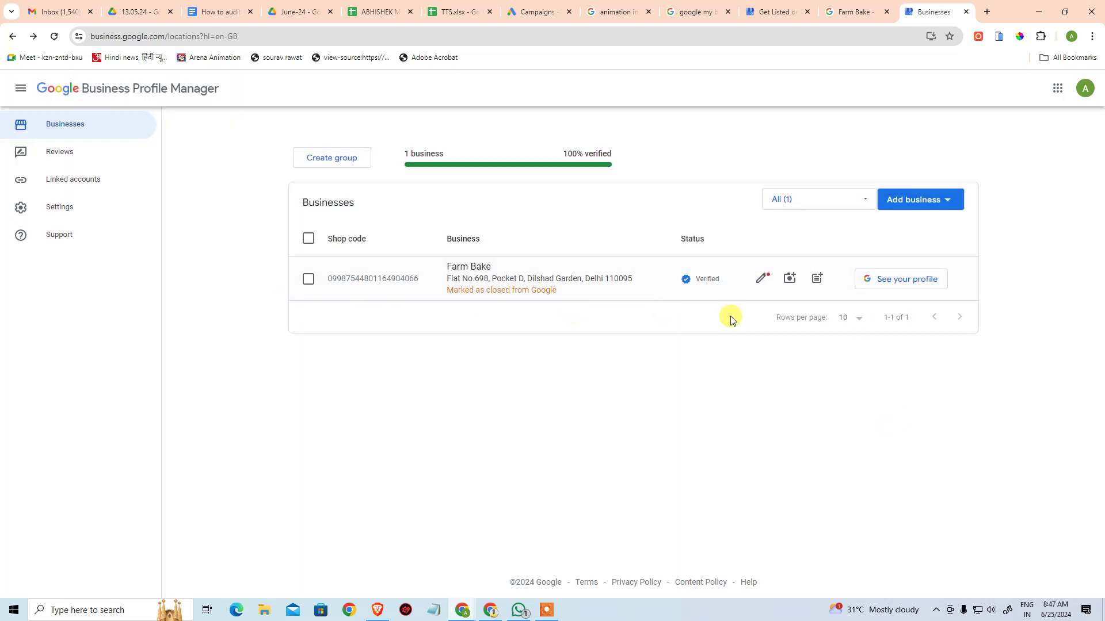
Search Google for "arena animation preet vihar" in a new tab and open the business's photo gallery
click(987, 12)
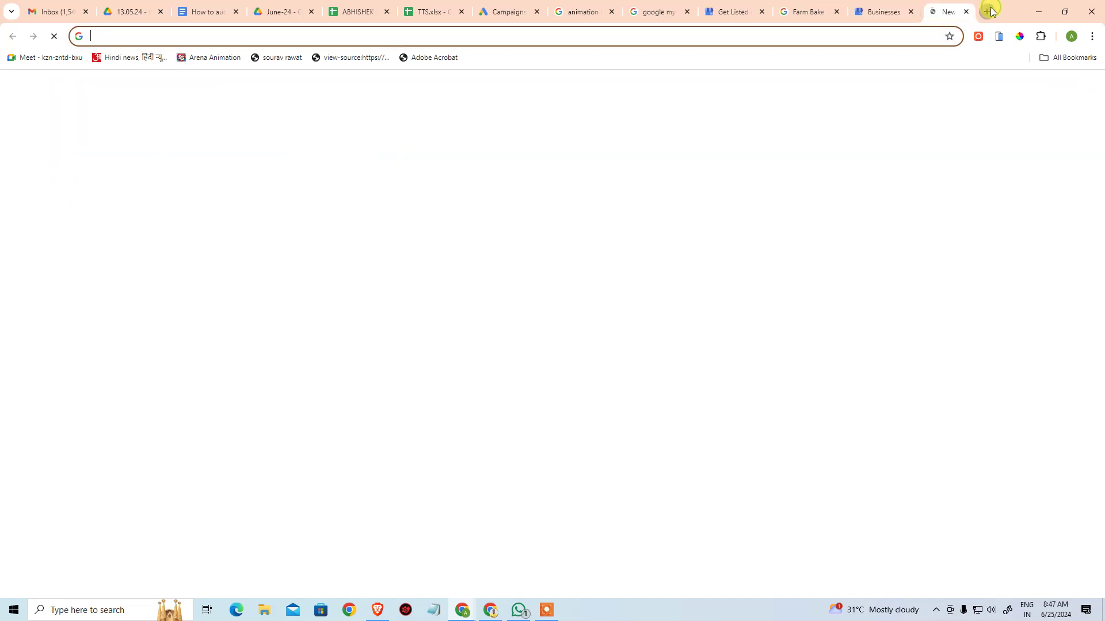
text(arena ani)
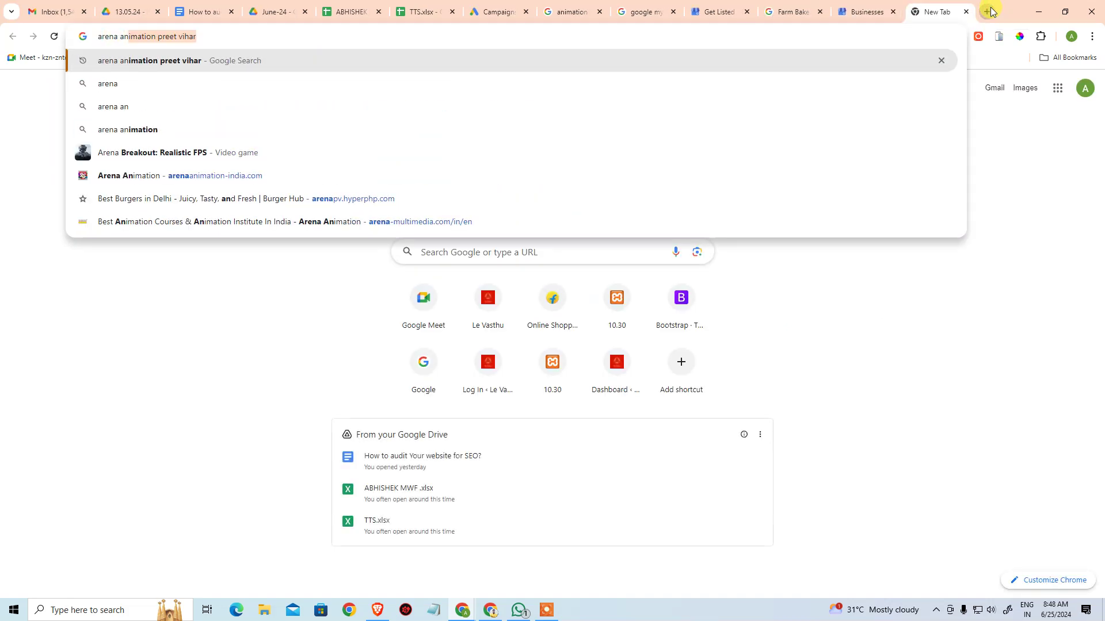
key(Return)
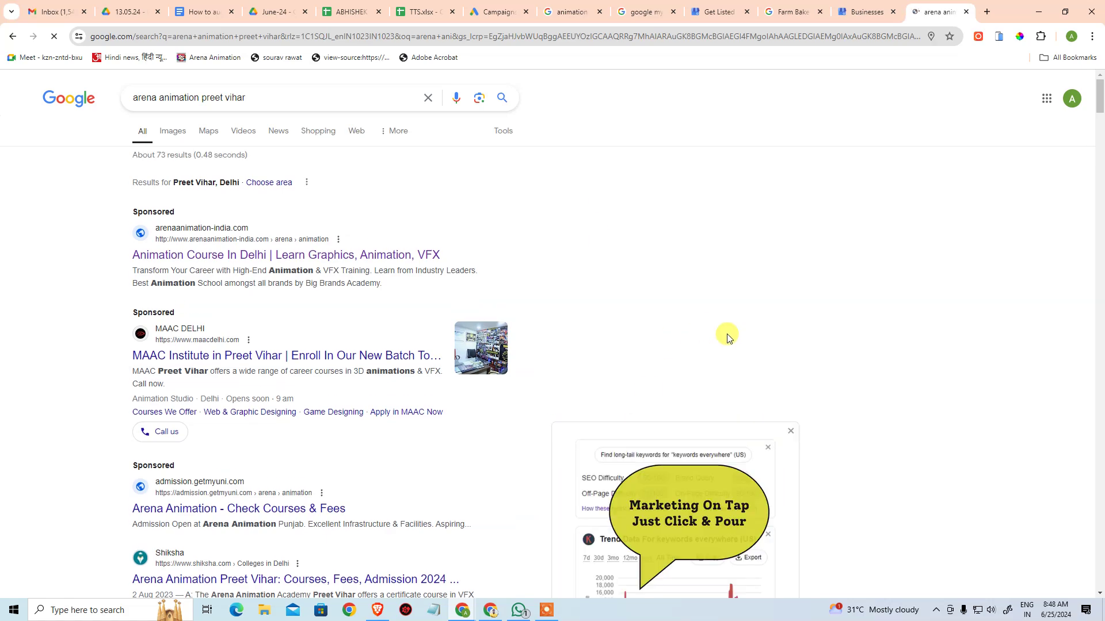
scroll(691, 374, down, 5)
scroll(592, 489, down, 3)
click(604, 378)
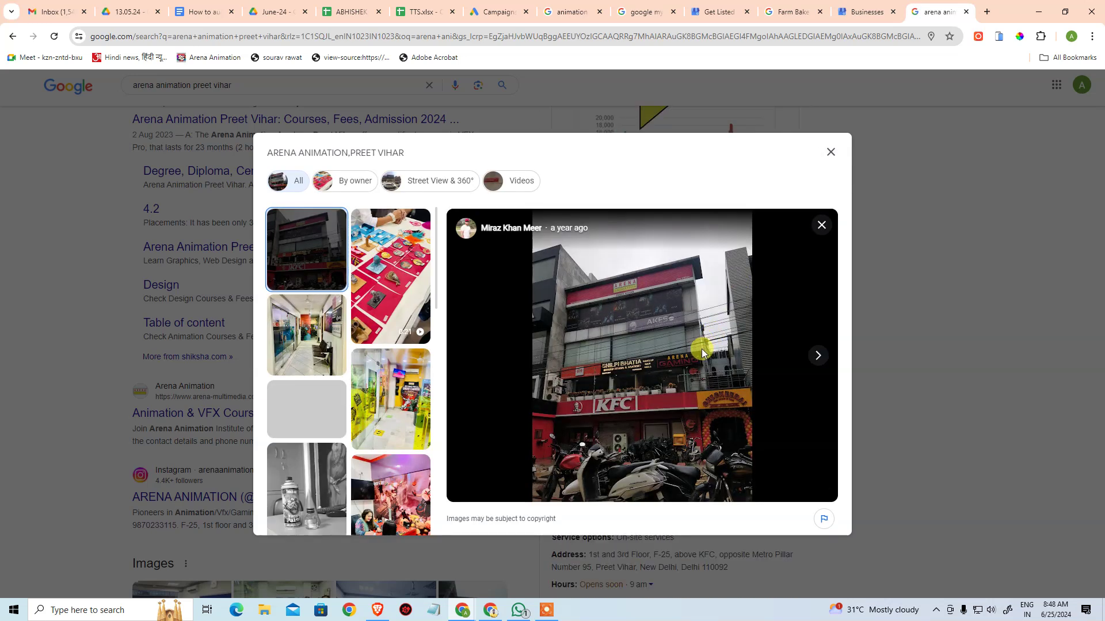
Open the large storefront photo from the gallery in its own browser tab and switch to it
right_click(648, 370)
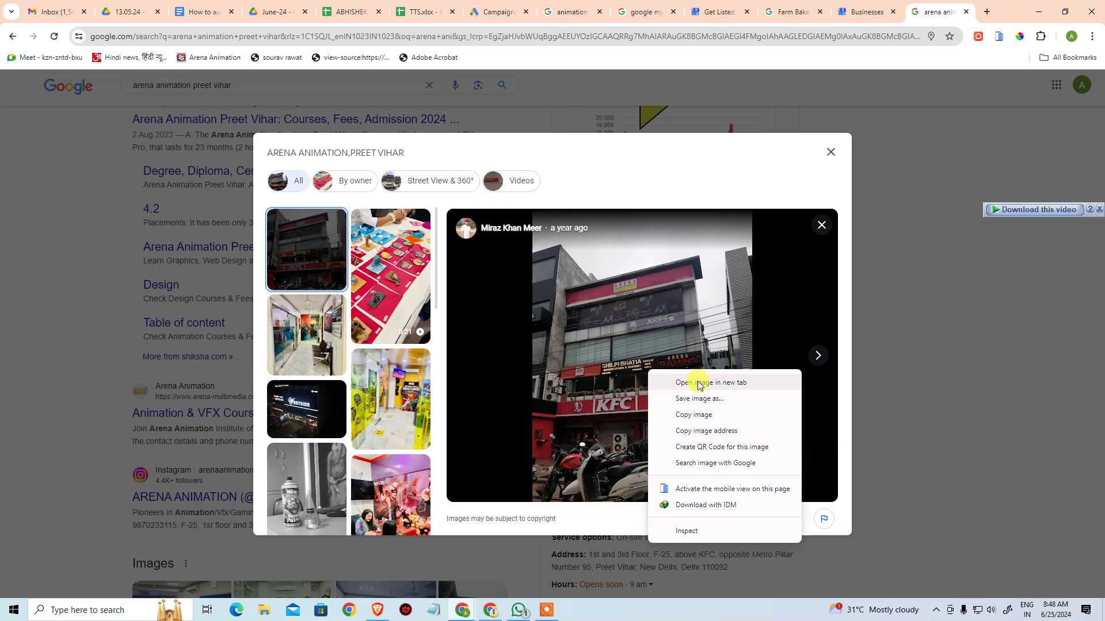
click(698, 383)
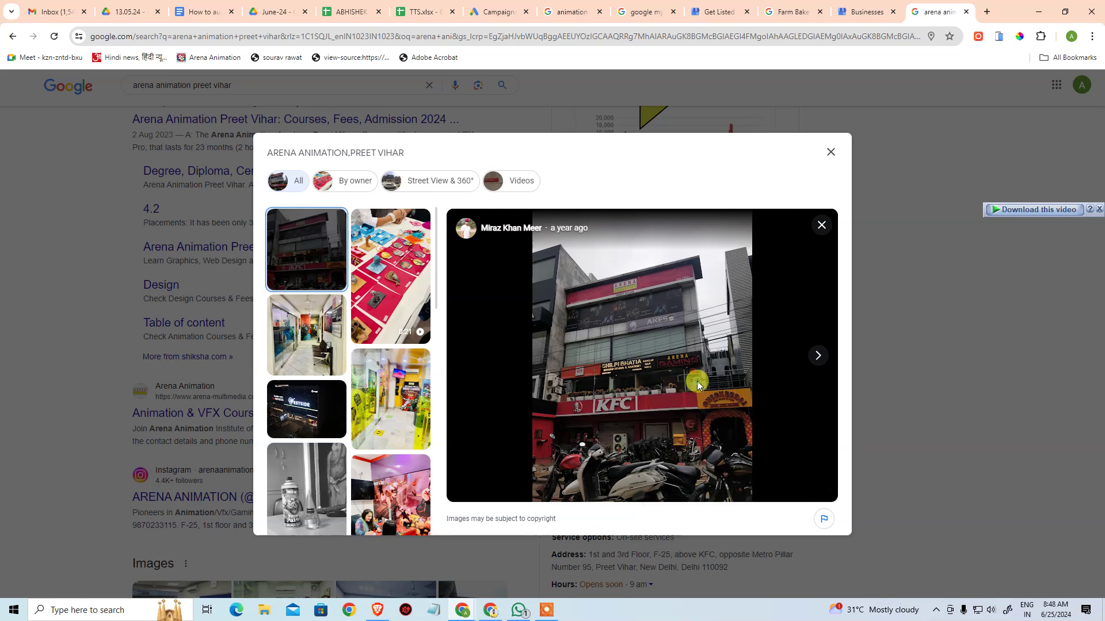
click(940, 8)
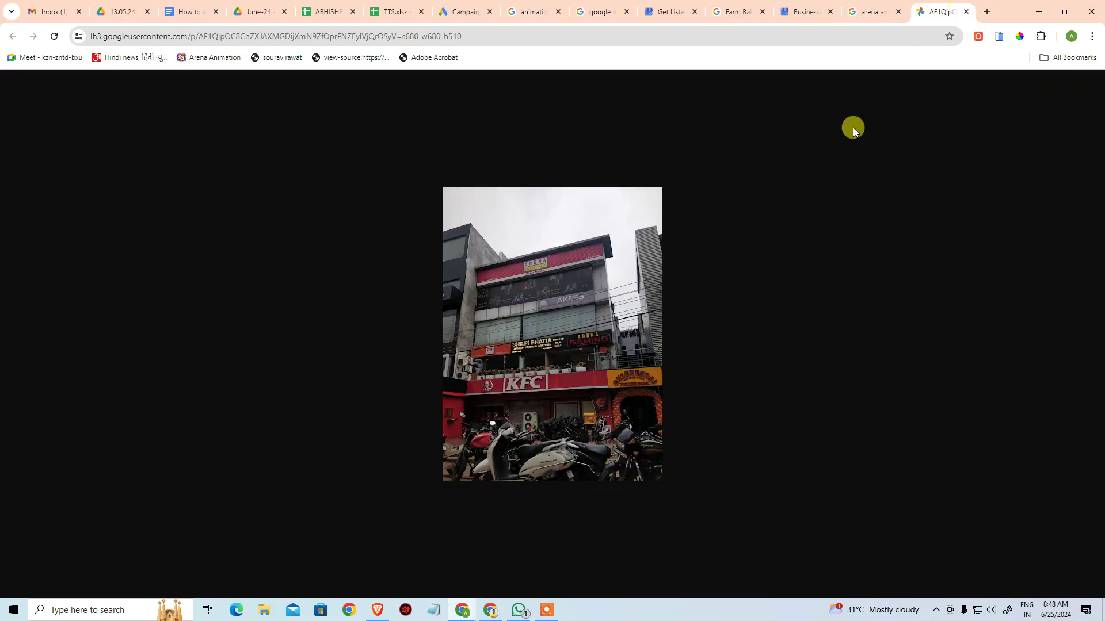
Copy the storefront photo, switch to WhatsApp and paste the image there
right_click(627, 277)
click(698, 325)
click(518, 610)
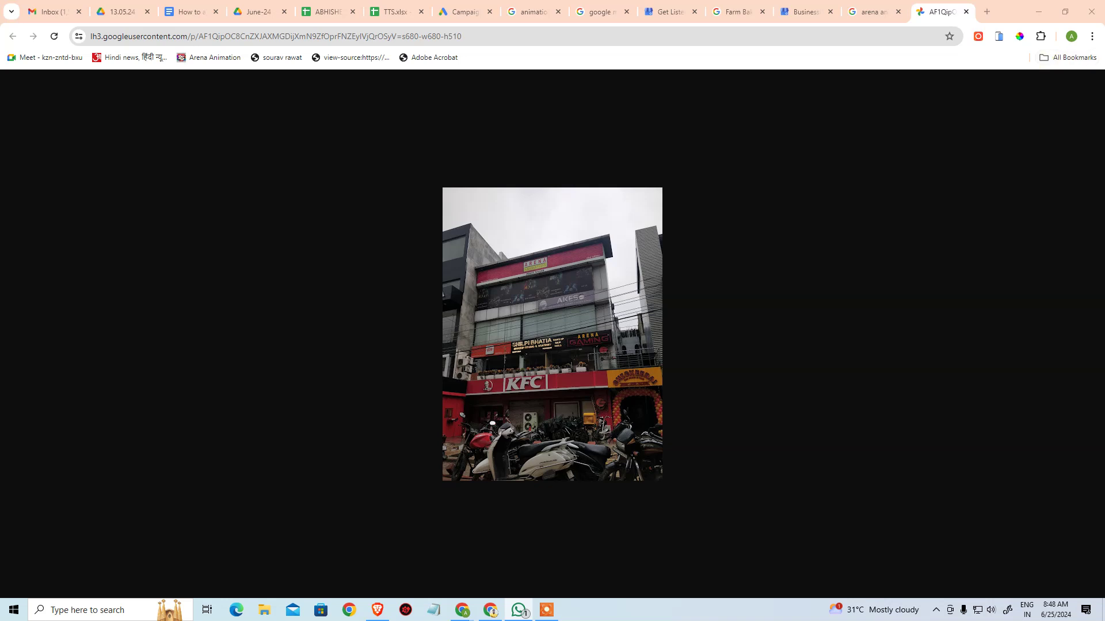
key(ctrl+v)
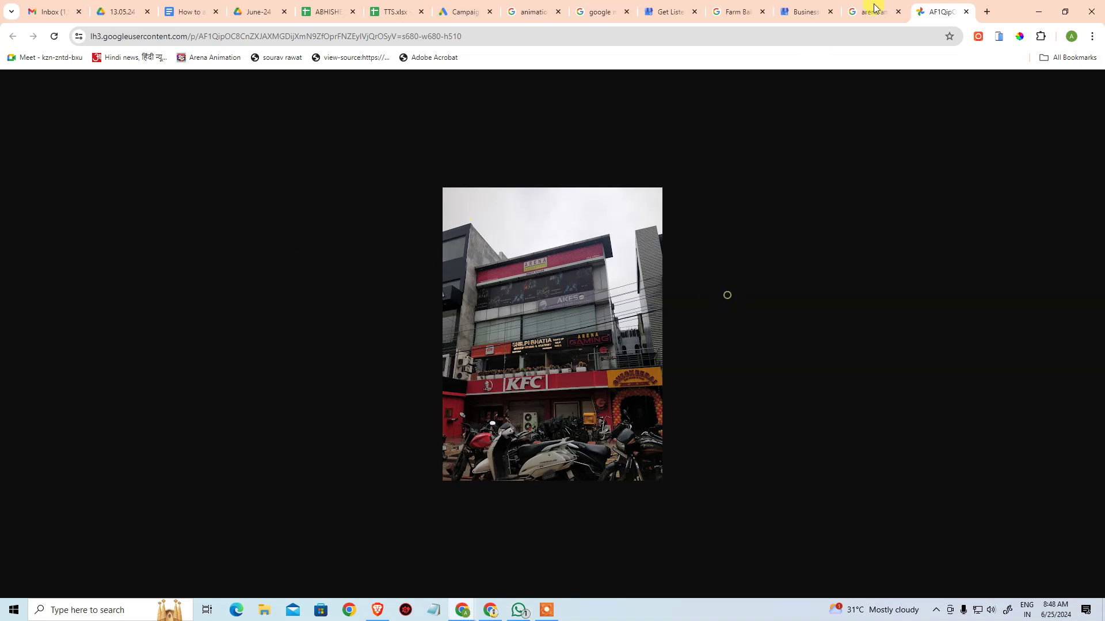
Close the separate storefront photo tab and skim the Arena Animation photo gallery
middle_click(944, 23)
scroll(366, 377, down, 5)
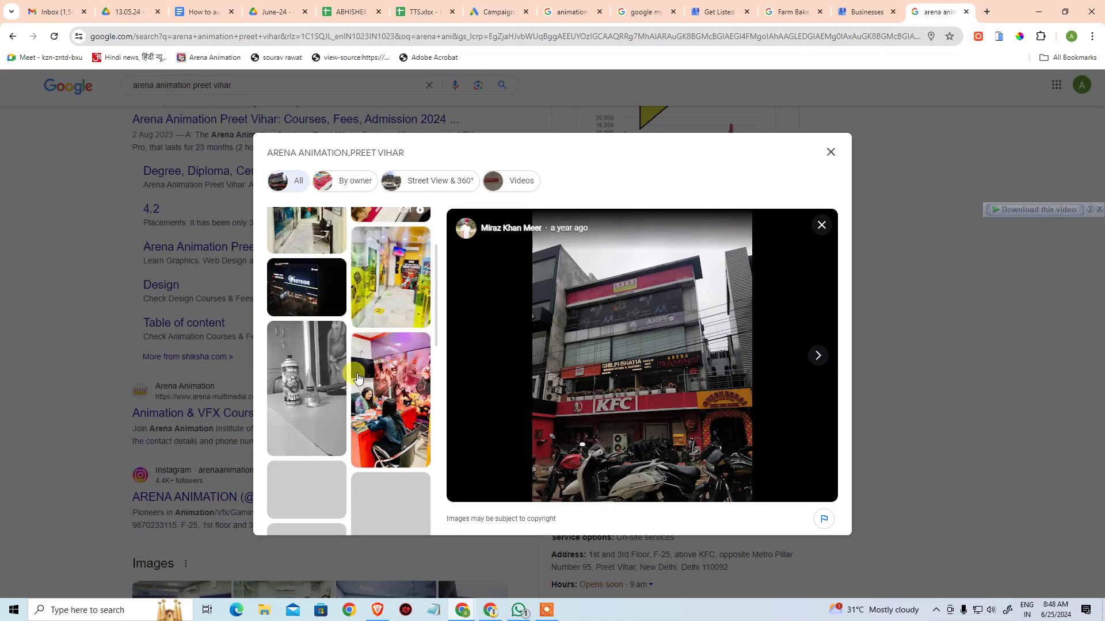
scroll(366, 377, up, 4)
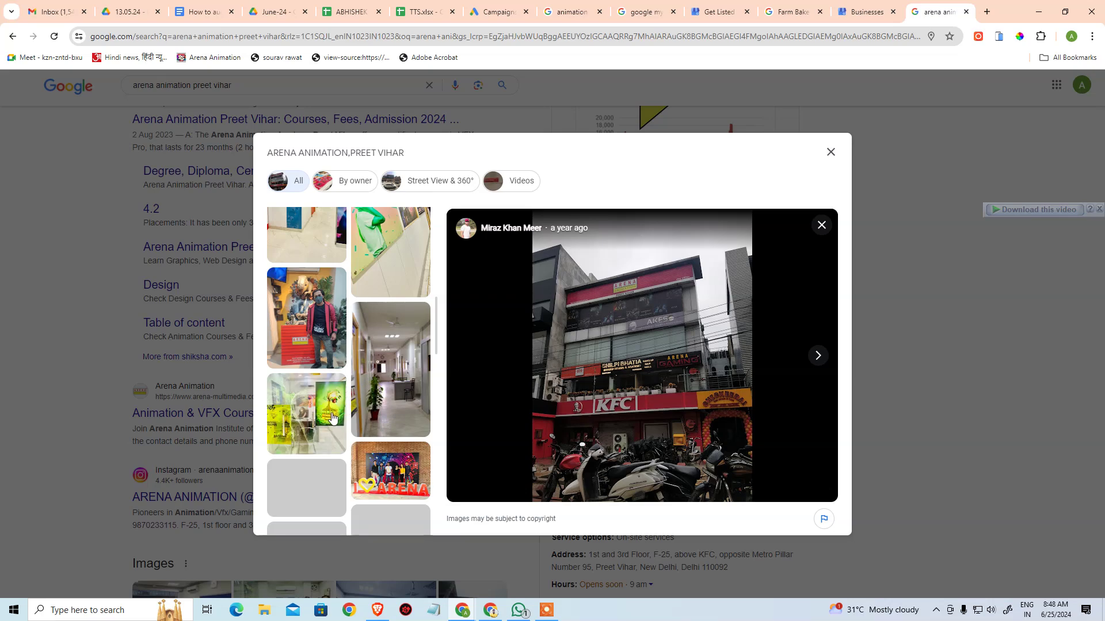
scroll(393, 410, up, 3)
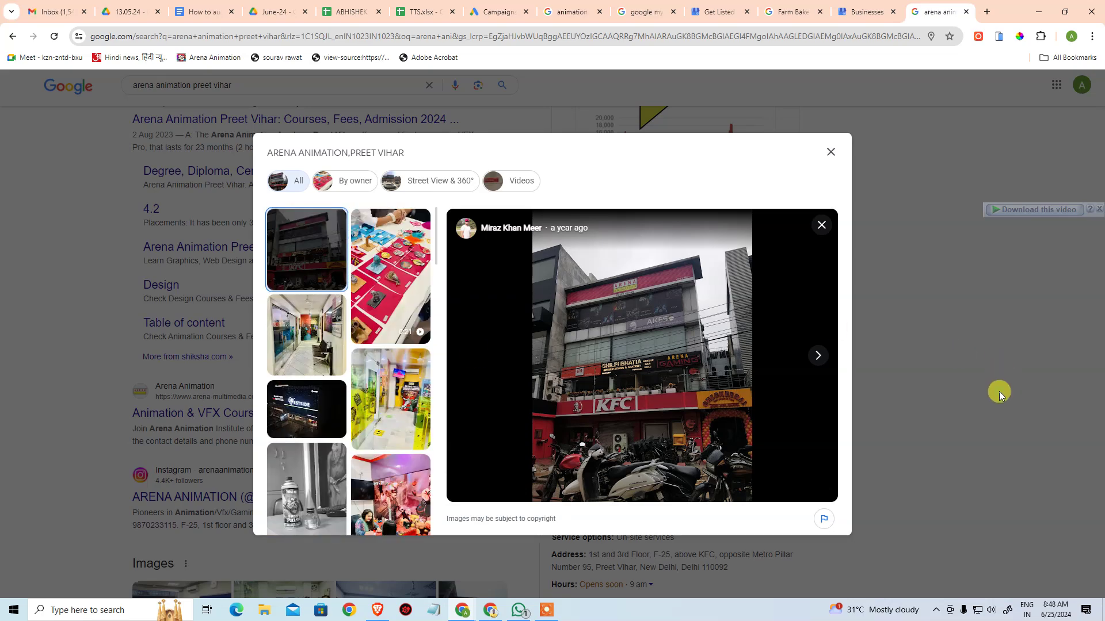
click(999, 389)
Open the photo and video upload for Farm Bake from the businesses list, close it and return to the list
click(866, 10)
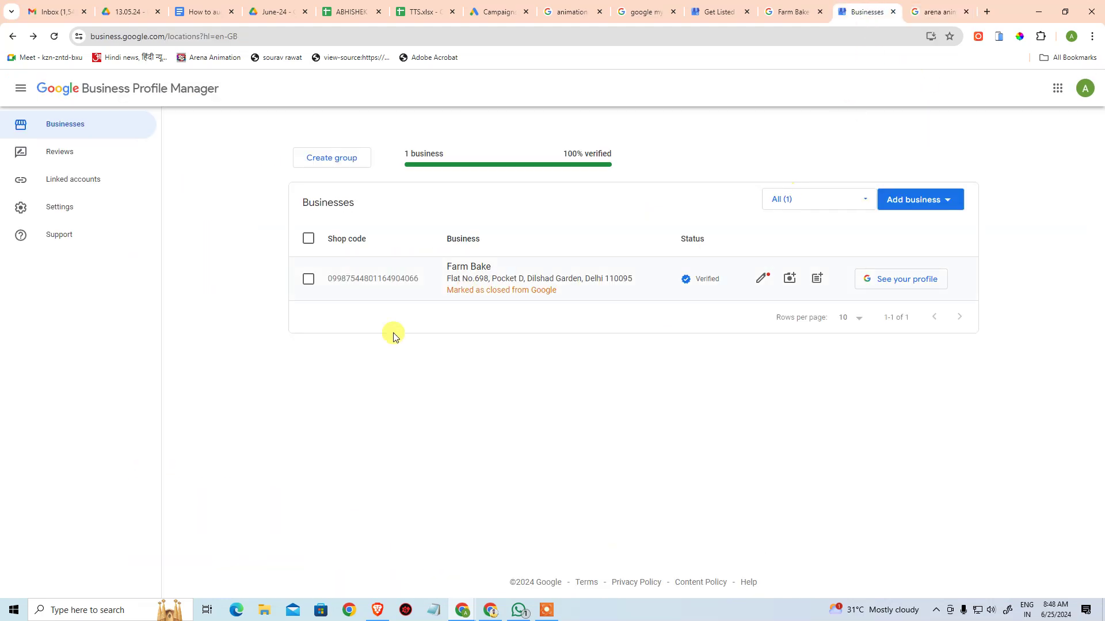
click(790, 281)
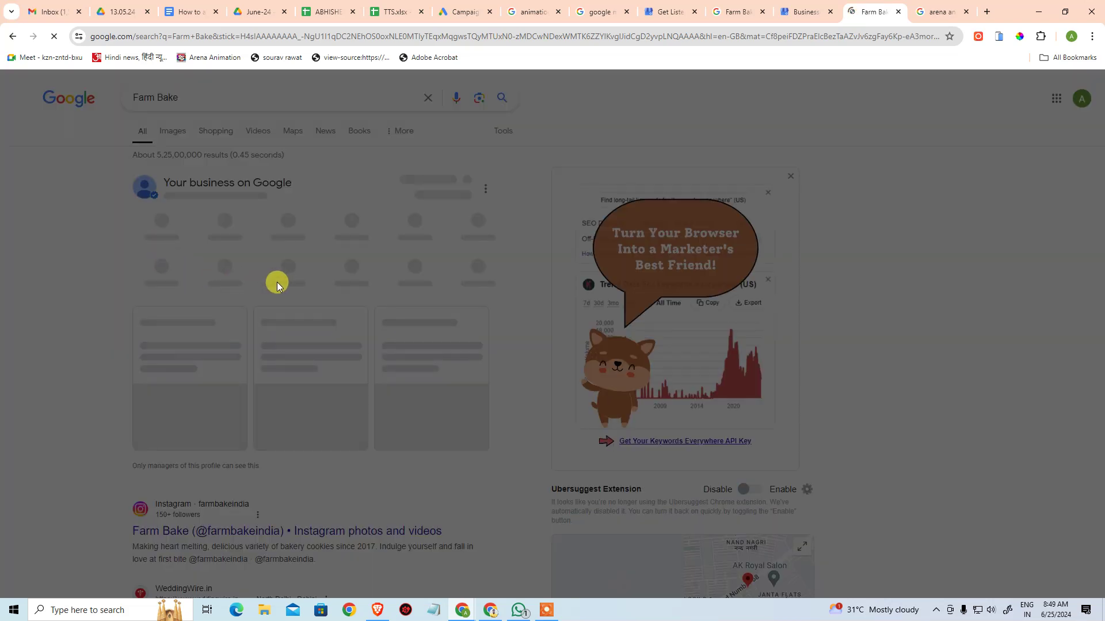
click(307, 275)
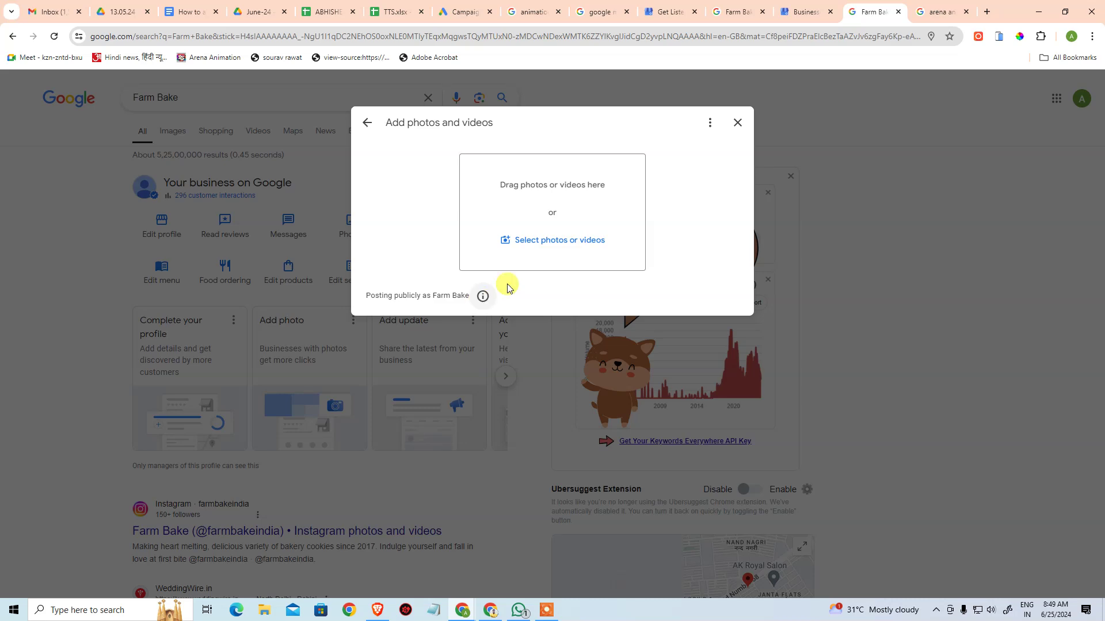
click(737, 123)
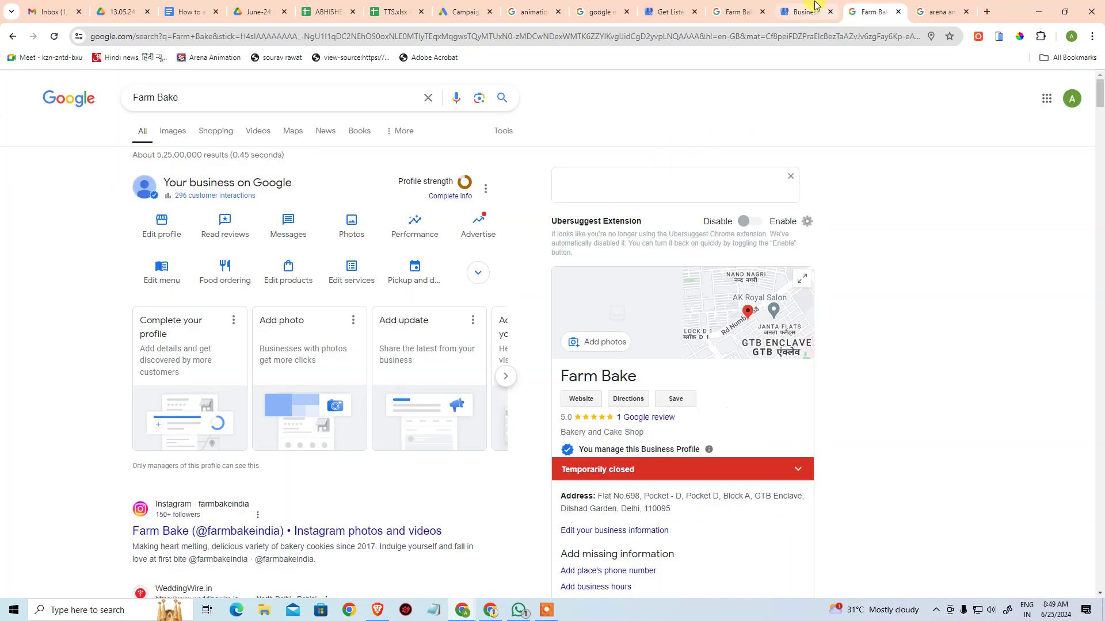
click(815, 8)
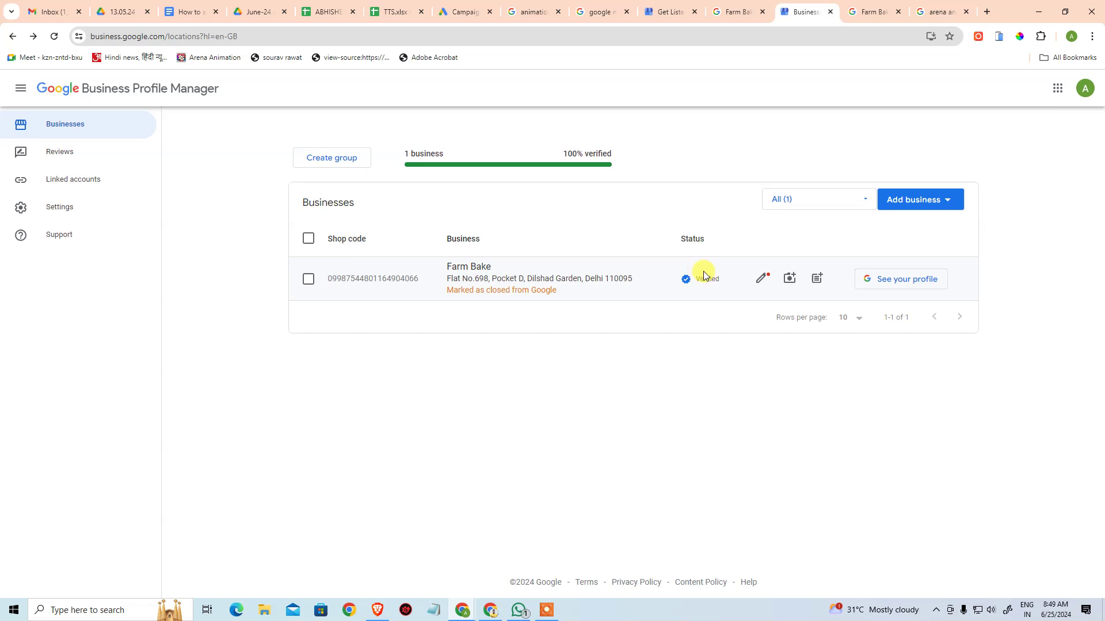
Open Farm Bake's public profile from the businesses list and look through its Google Search listing and business details
click(890, 281)
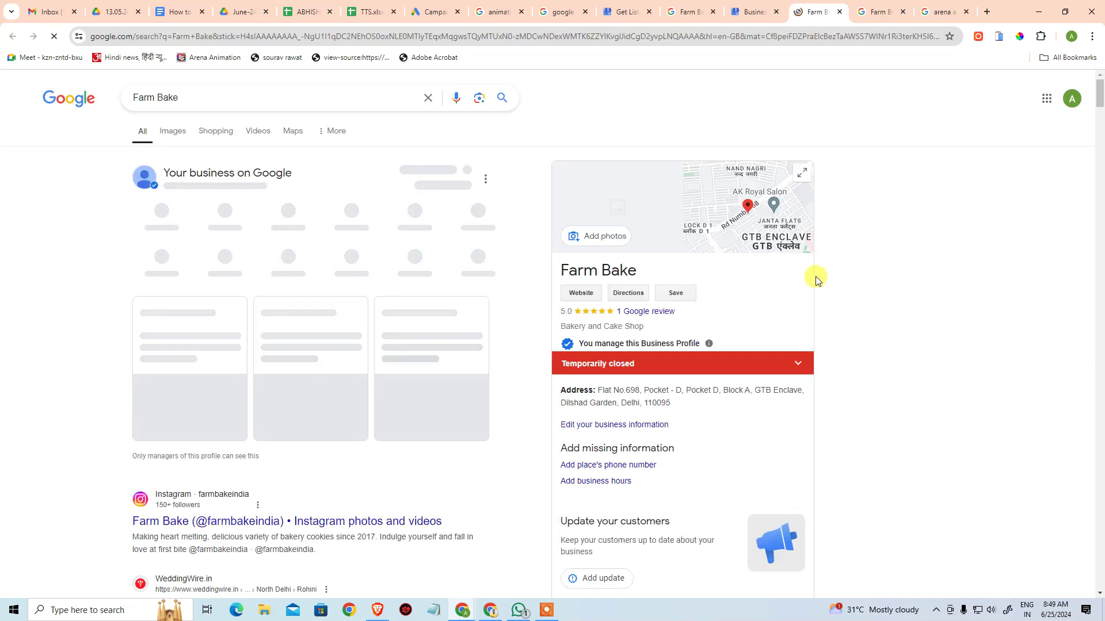
scroll(605, 316, down, 3)
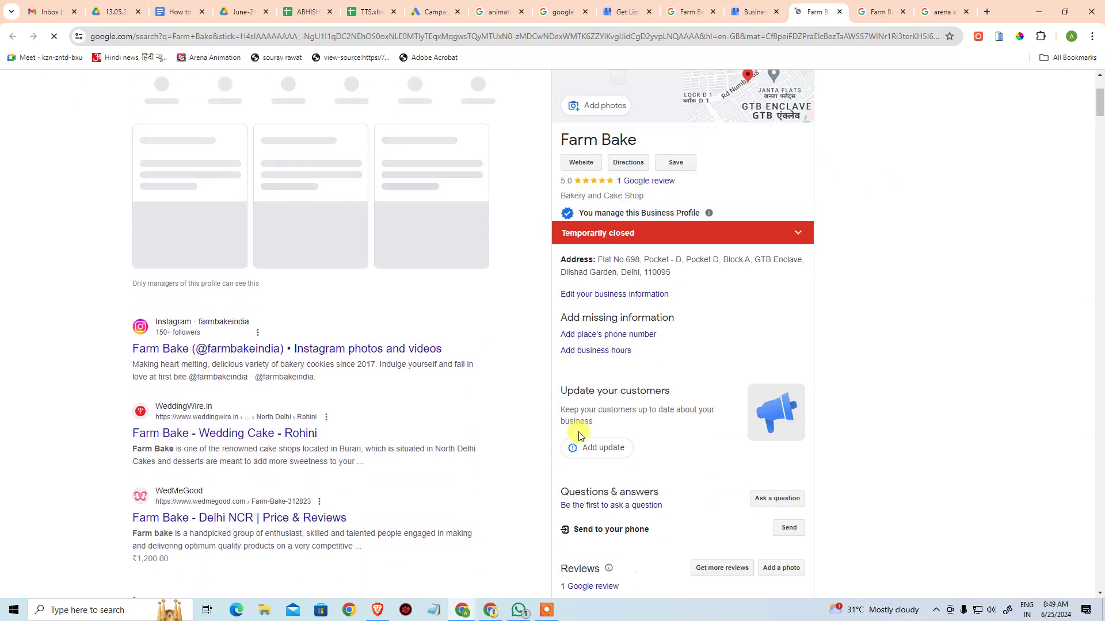
scroll(756, 458, down, 4)
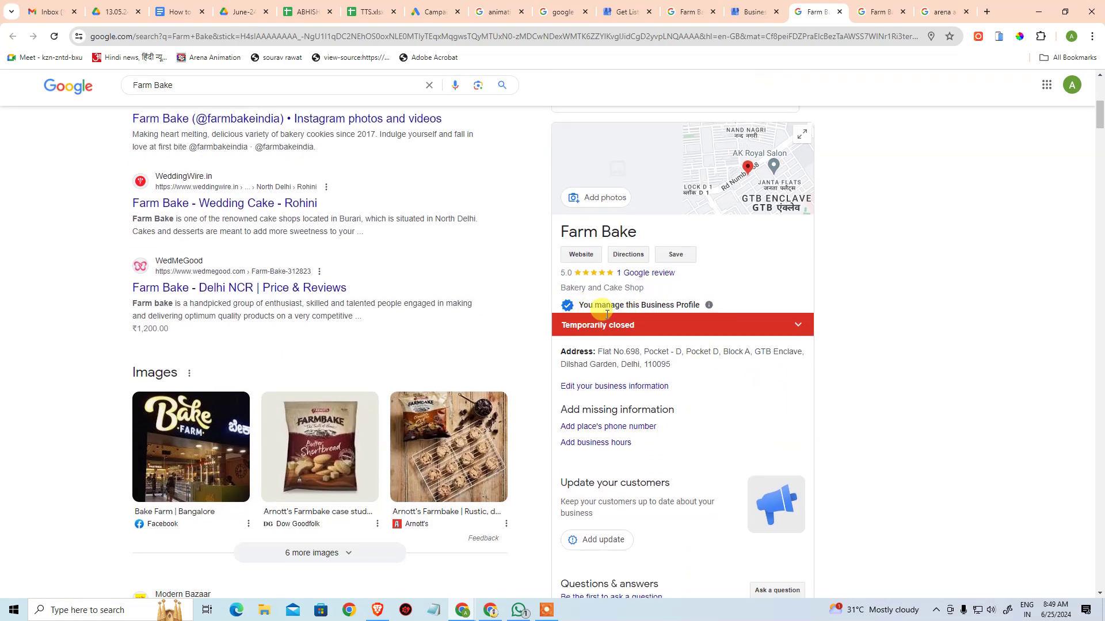
scroll(633, 314, down, 5)
scroll(777, 242, up, 11)
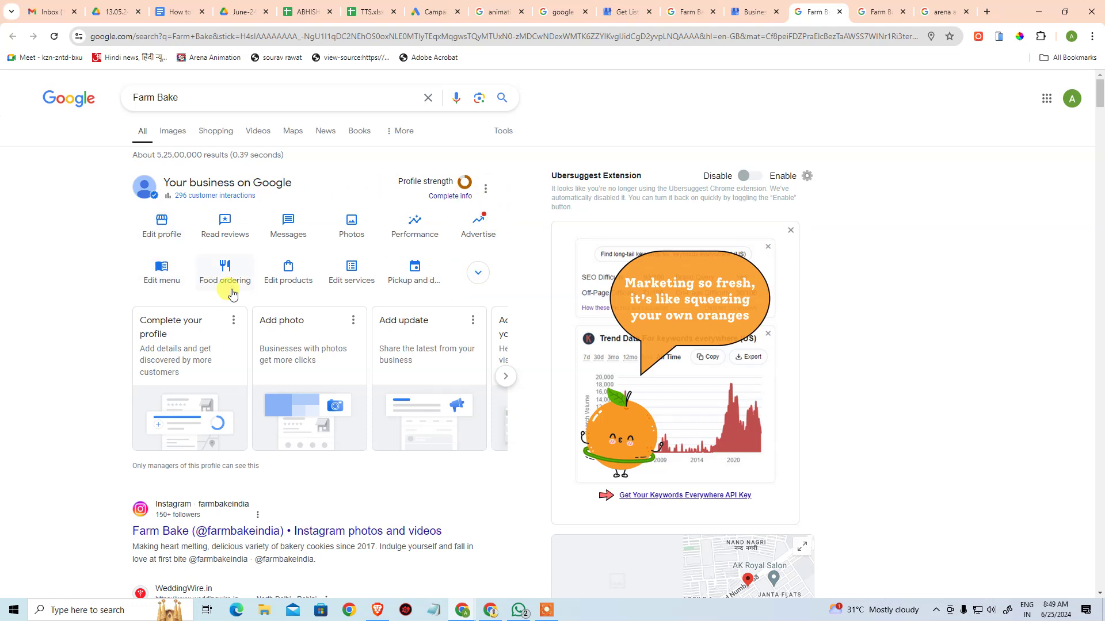
Expand the remaining Farm Bake management options and browse the profile suggestion cards to the end and back to the first
click(478, 274)
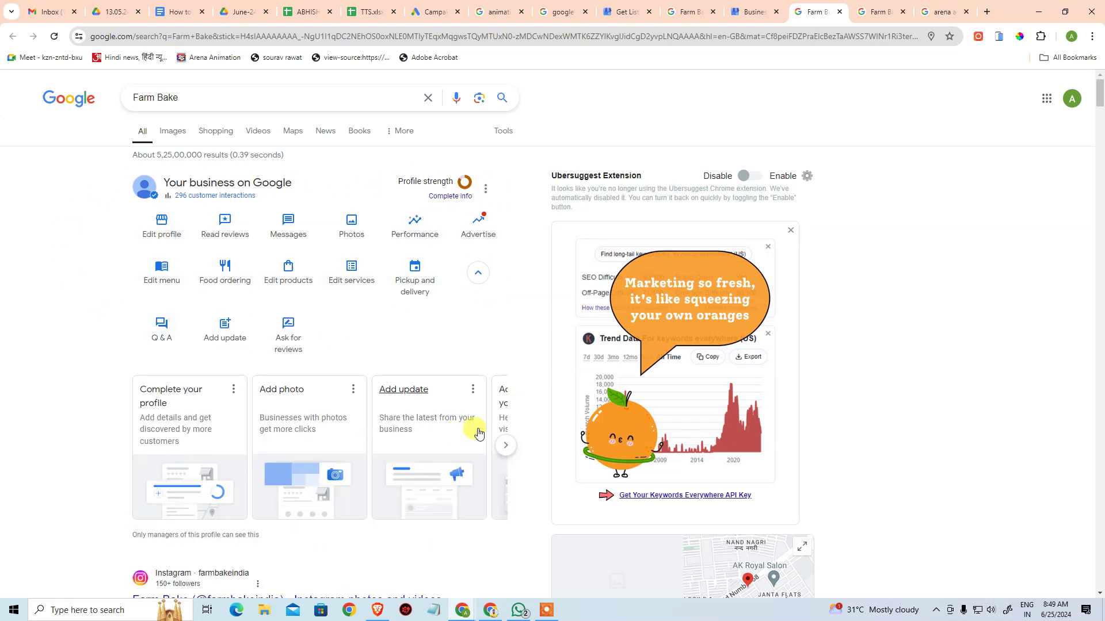
click(506, 445)
click(506, 444)
click(505, 445)
click(506, 445)
click(507, 445)
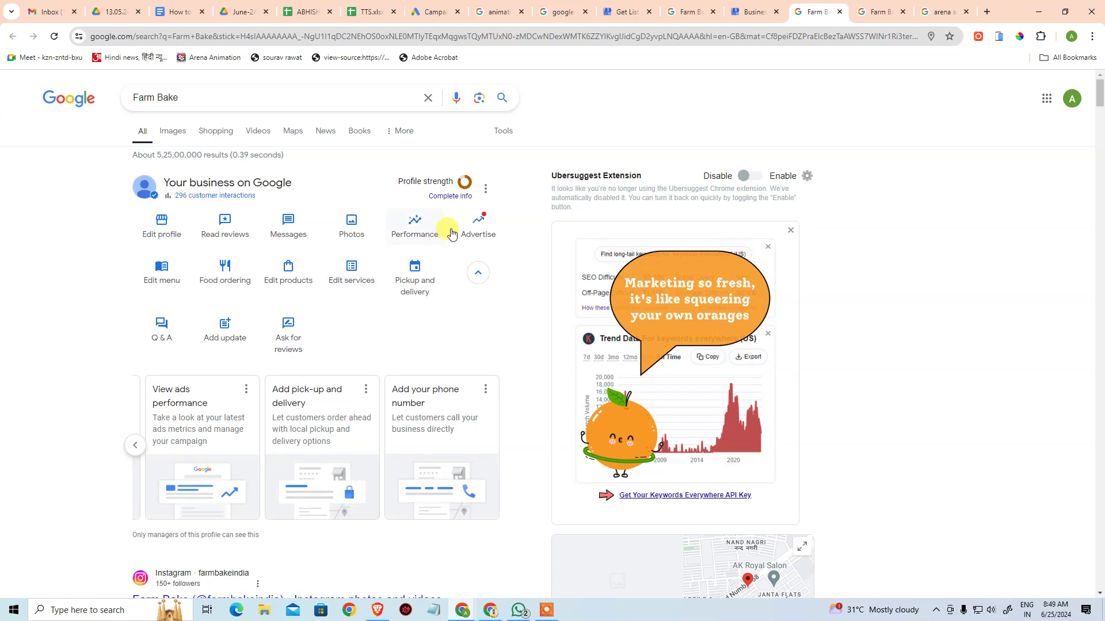
click(136, 445)
click(136, 446)
click(136, 446)
click(136, 445)
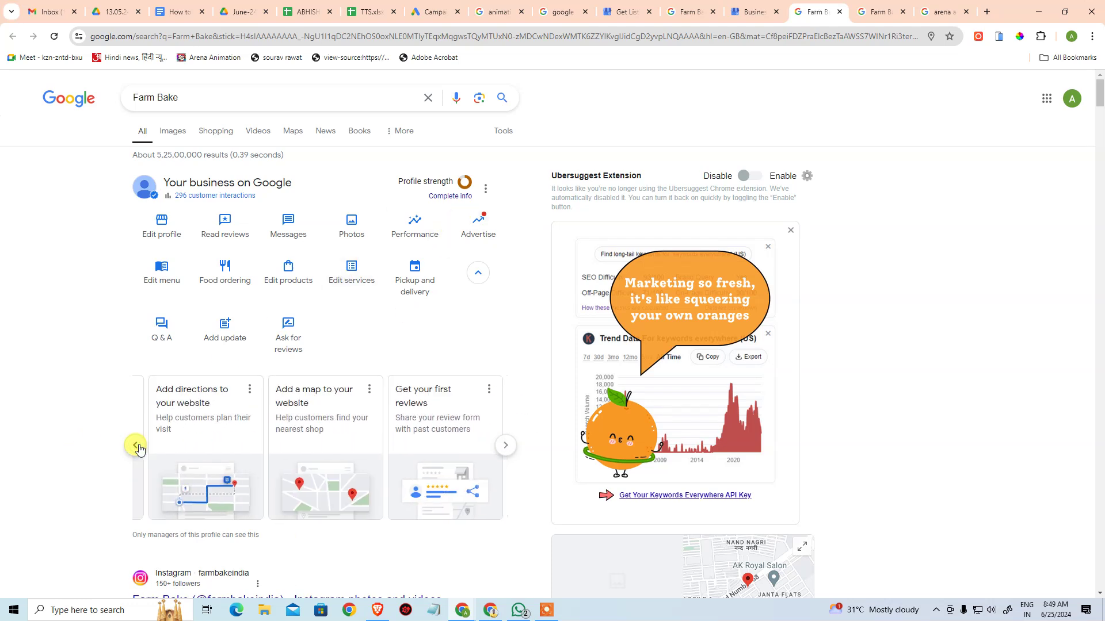
click(136, 445)
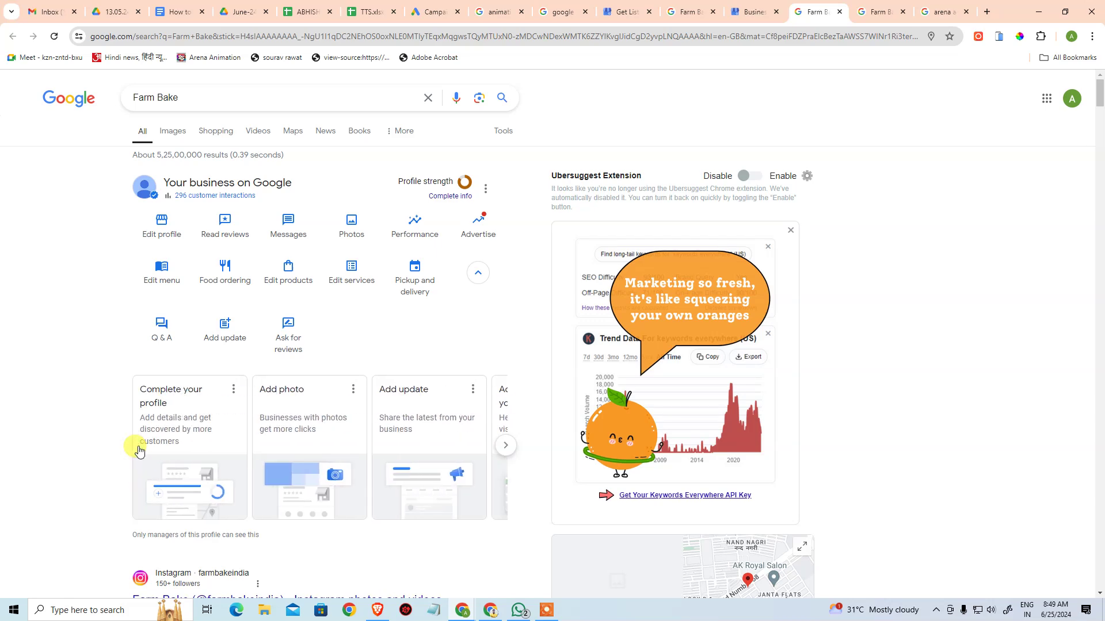
Open the Advertise option for Farm Bake, view the Google Ads overview and return to Business Profile Manager
scroll(972, 425, down, 8)
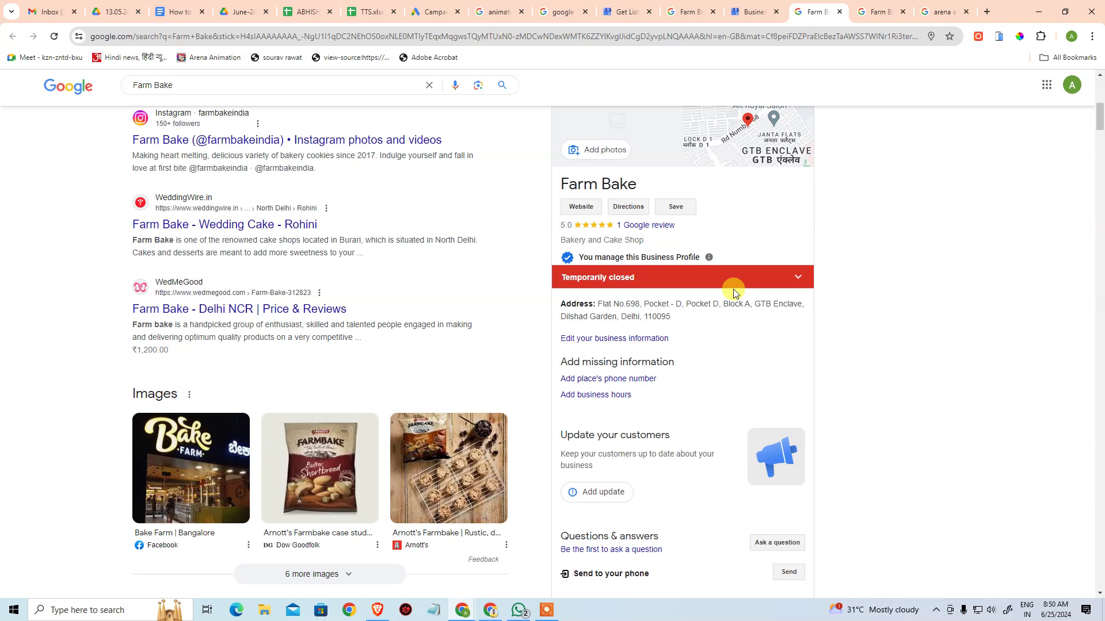
scroll(475, 339, up, 7)
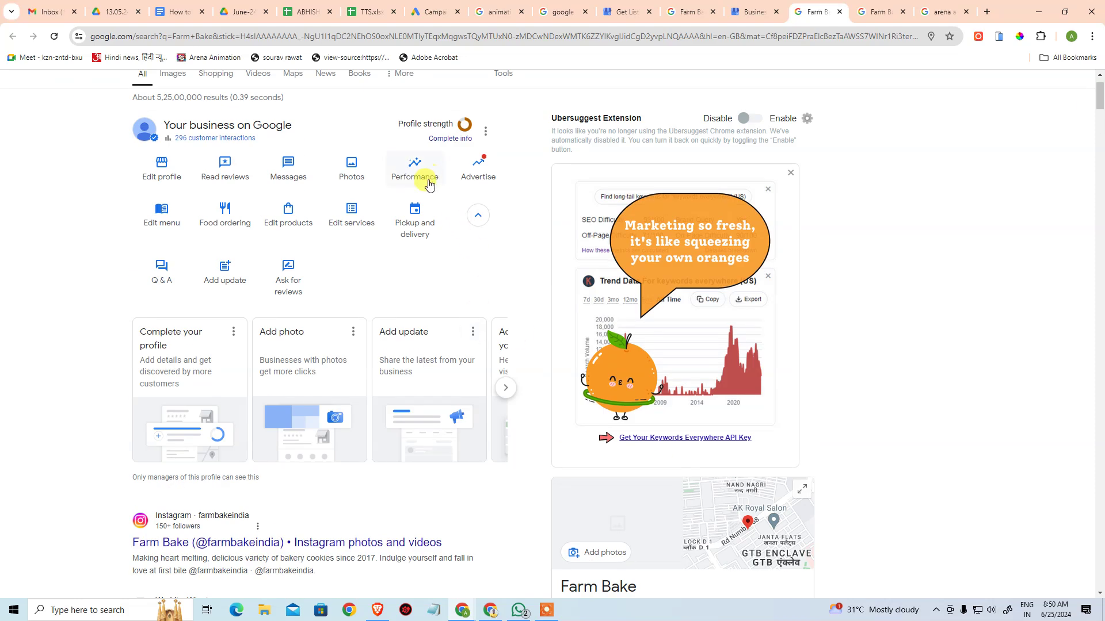
click(488, 169)
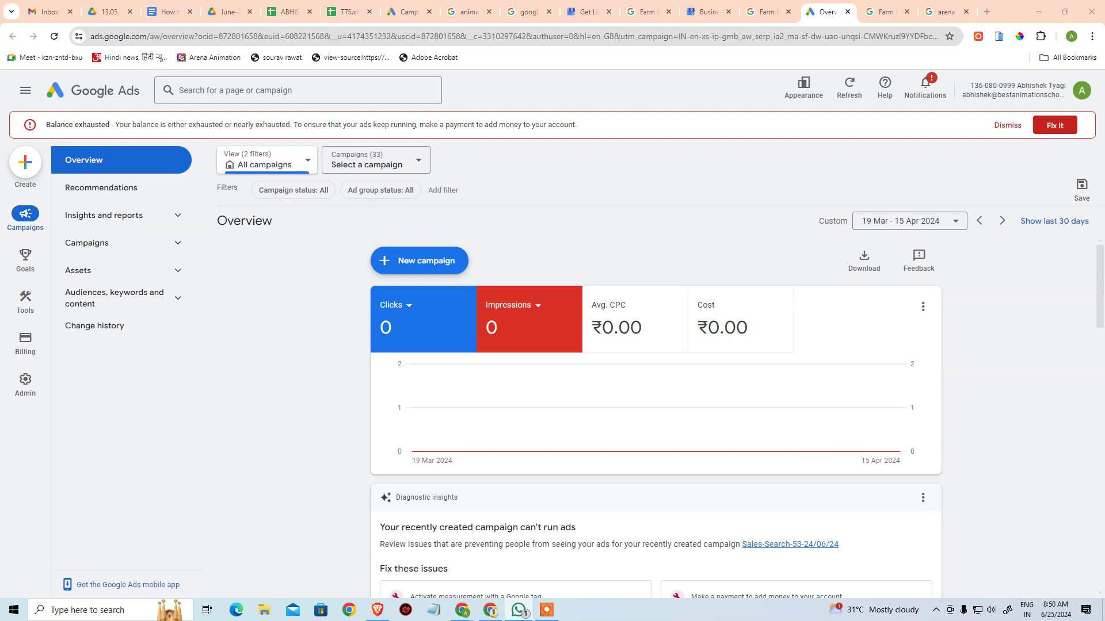
scroll(323, 364, down, 1)
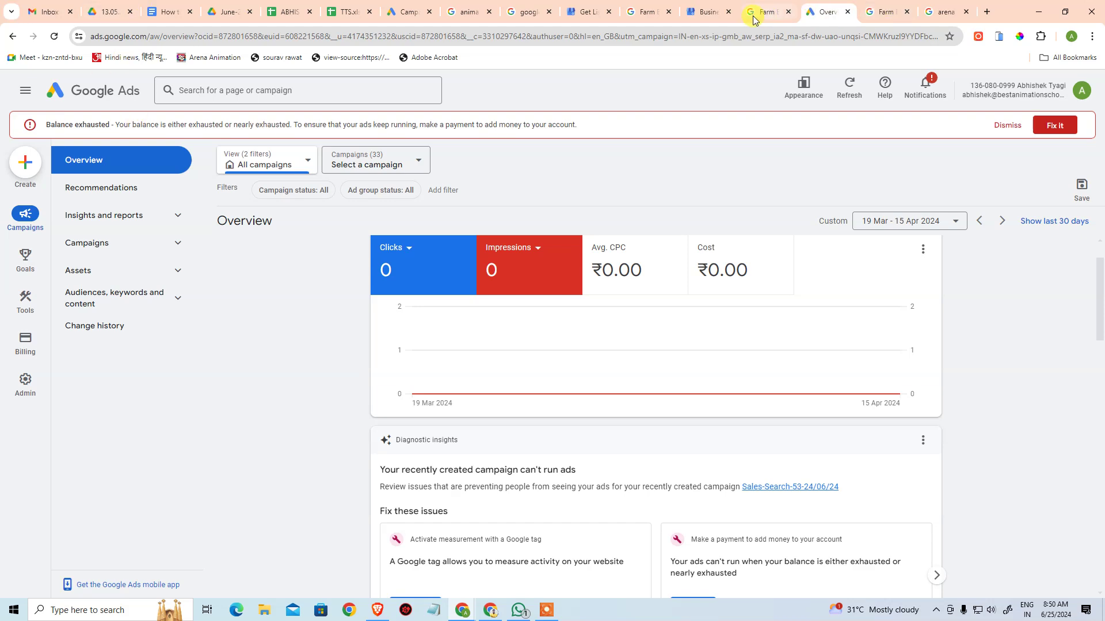
click(696, 21)
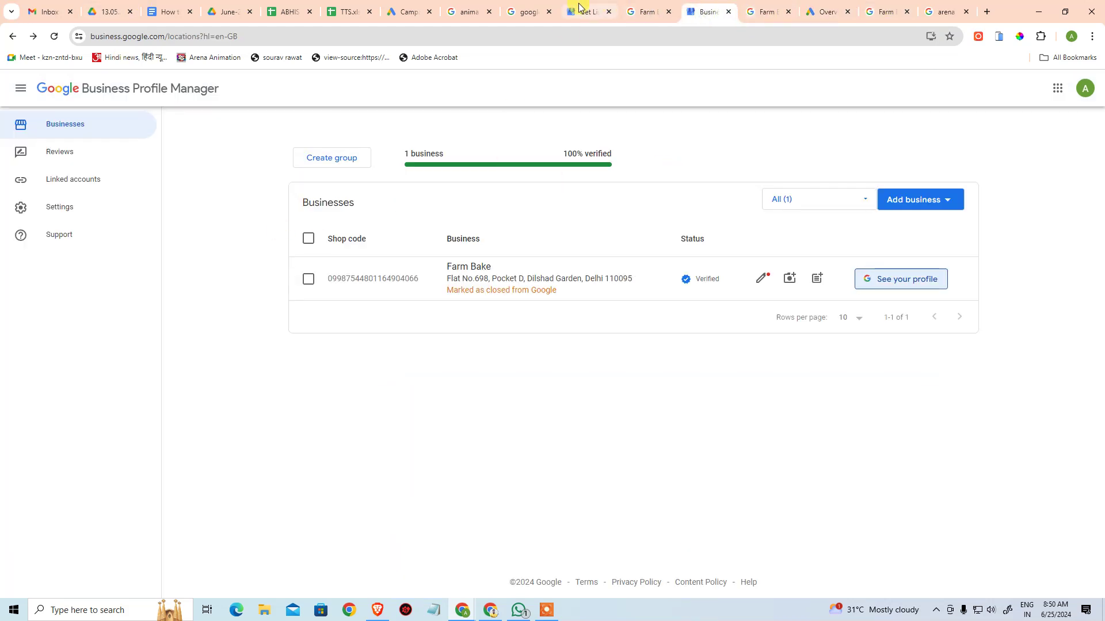
Replace the Arena Animation search with "jewellers in preet vihar" and view the matching stores on the large map
click(946, 12)
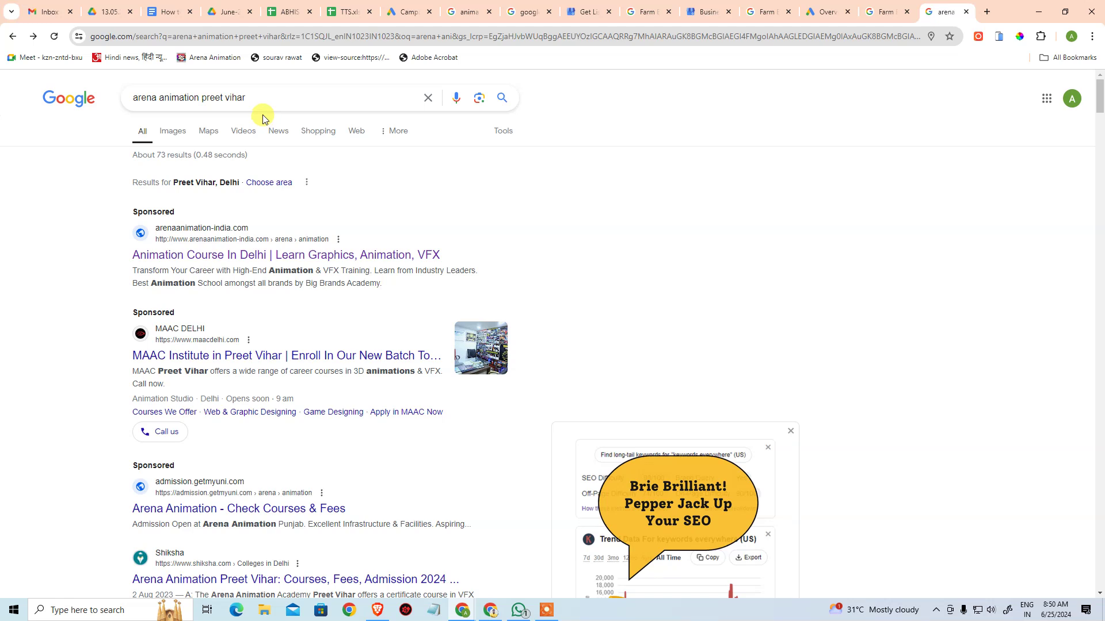
triple_click(285, 96)
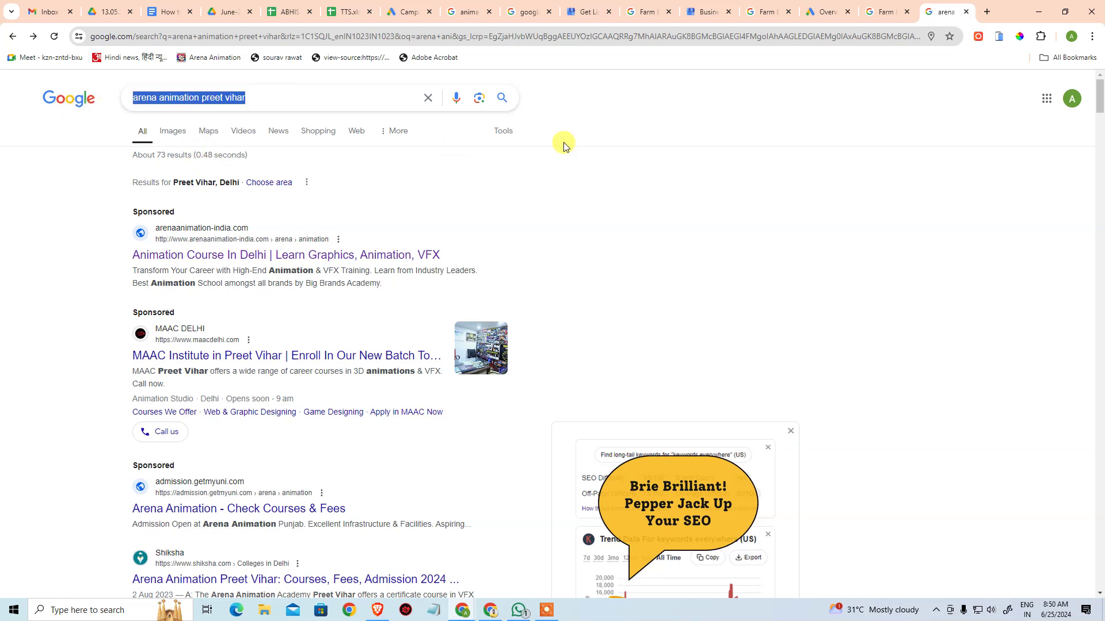
click(470, 38)
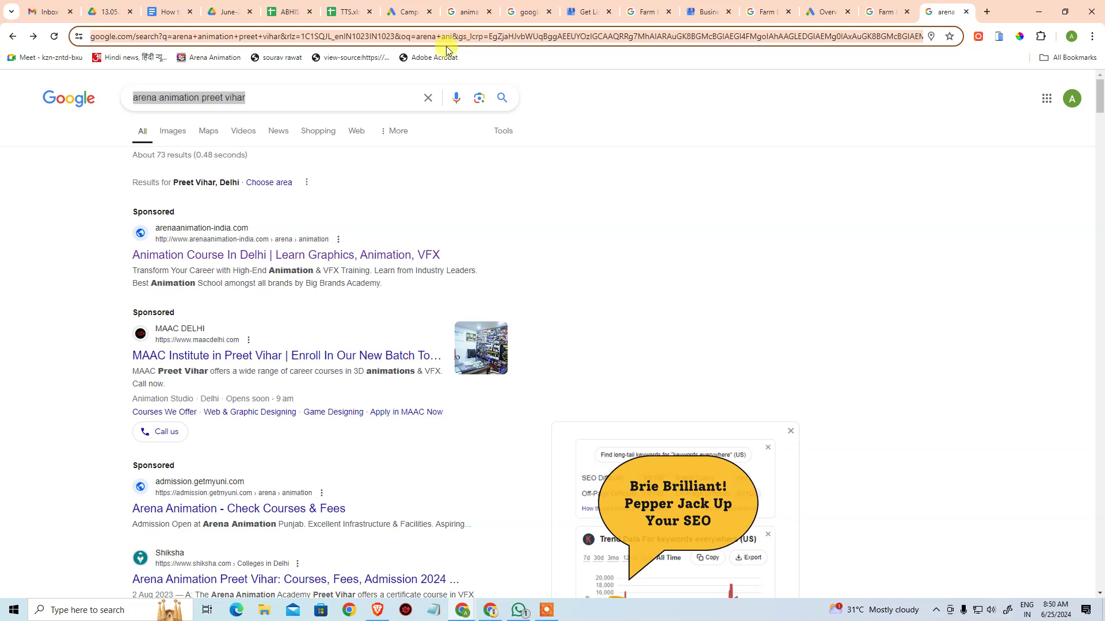
click(346, 103)
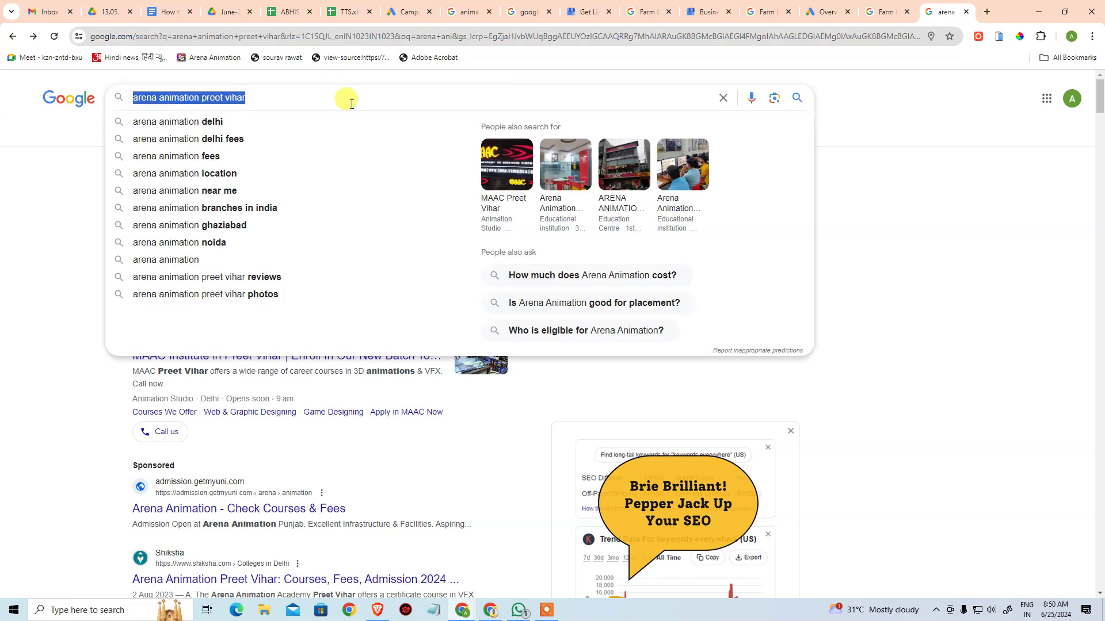
text(jwell)
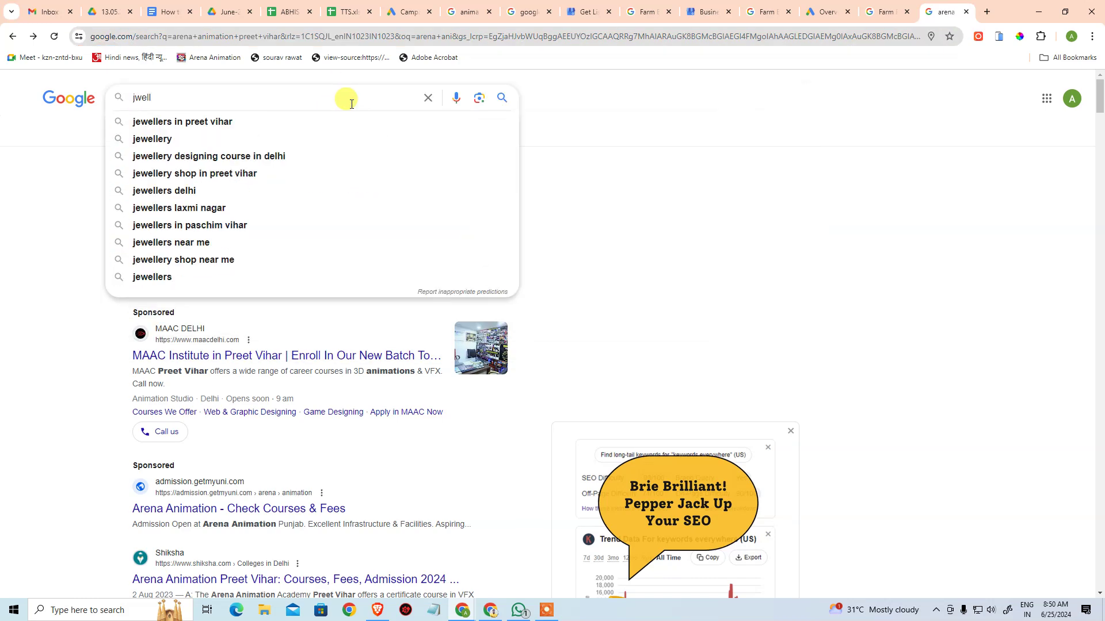
key(Down)
key(Return)
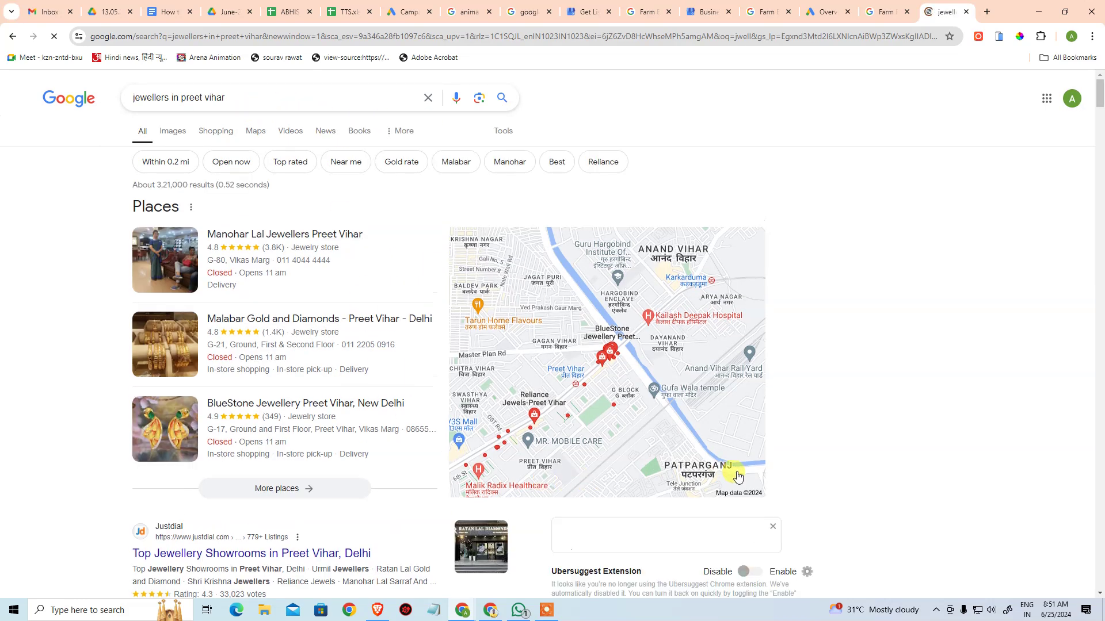
click(699, 420)
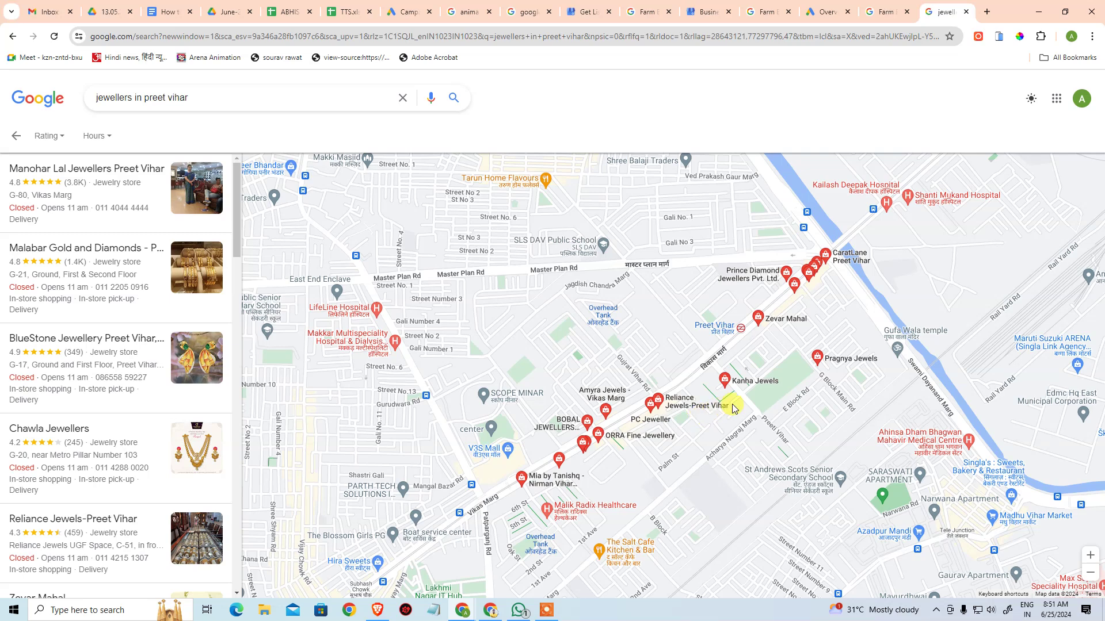
click(833, 469)
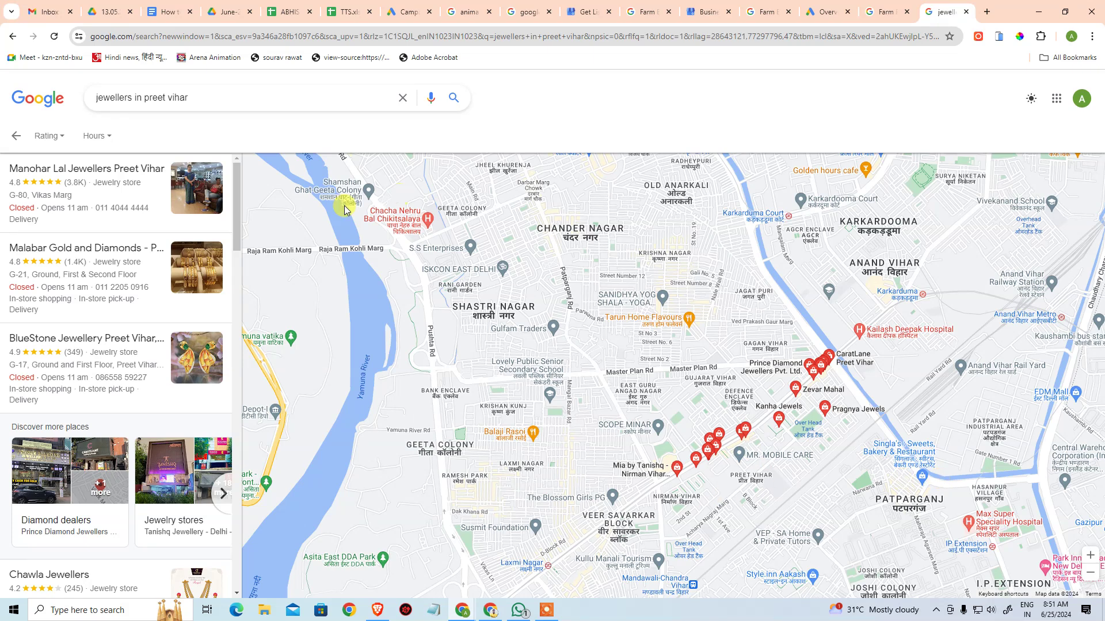
Search the map results for "animation institute near me" instead
drag(216, 99, 1, 105)
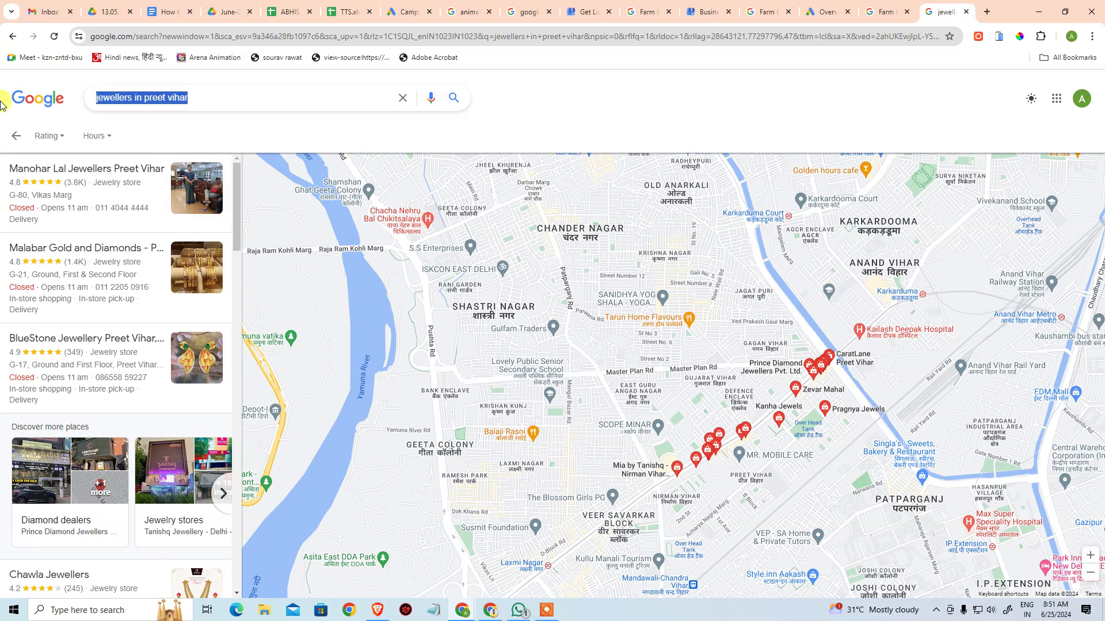
text(animation in)
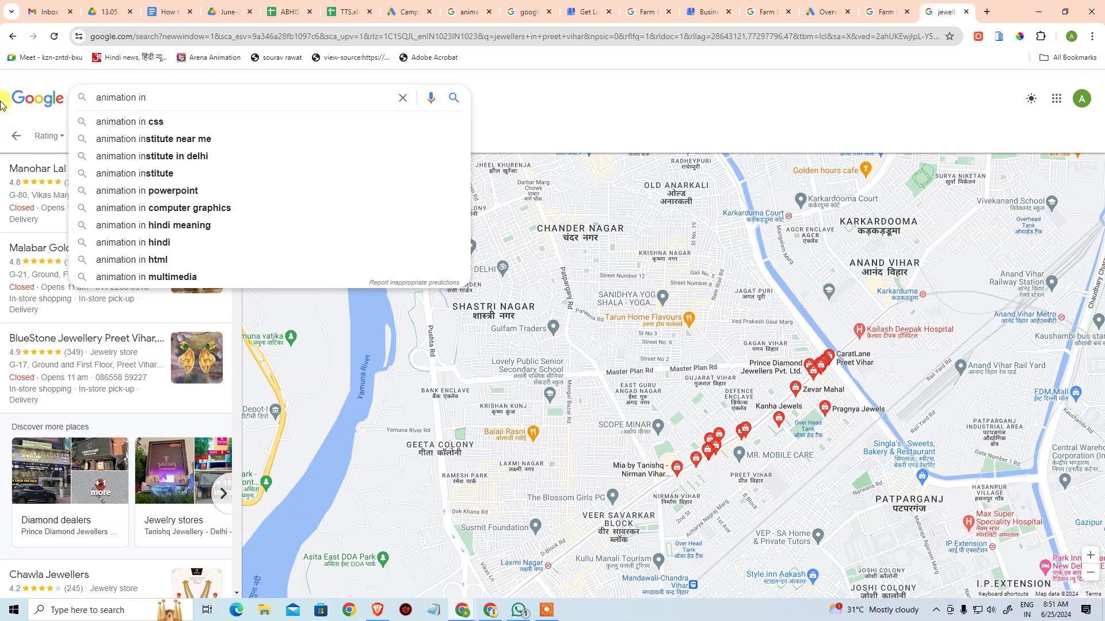
text( css)
key(Down)
key(Down)
key(Return)
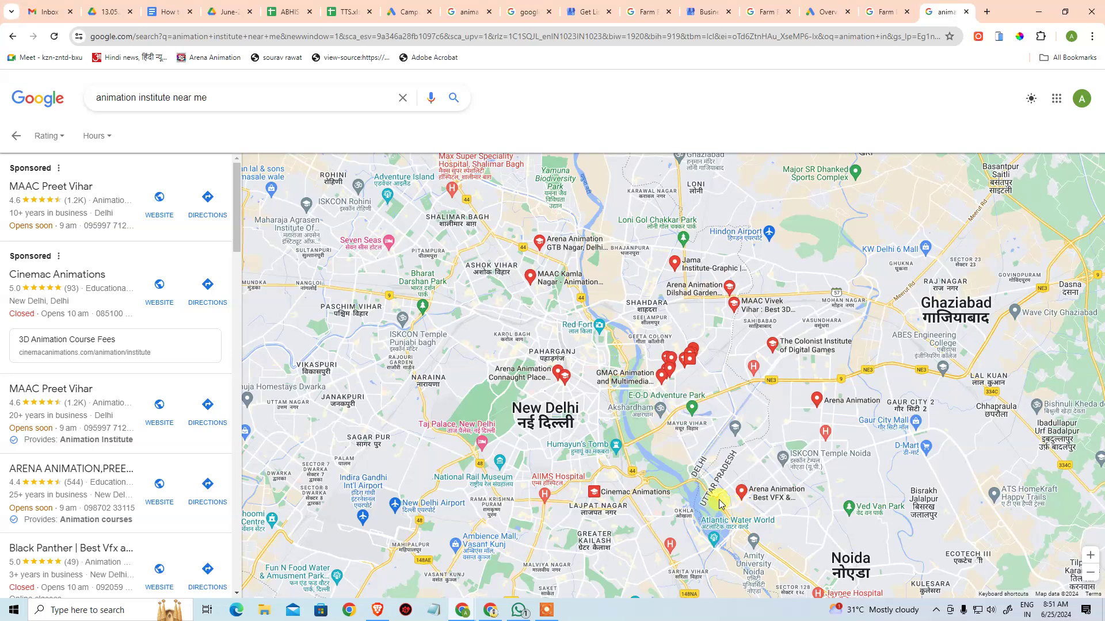
Examine the animation institute markers on the map, including MAAC Preet Vihar up close, and the surrounding area
mouse_move(748, 493)
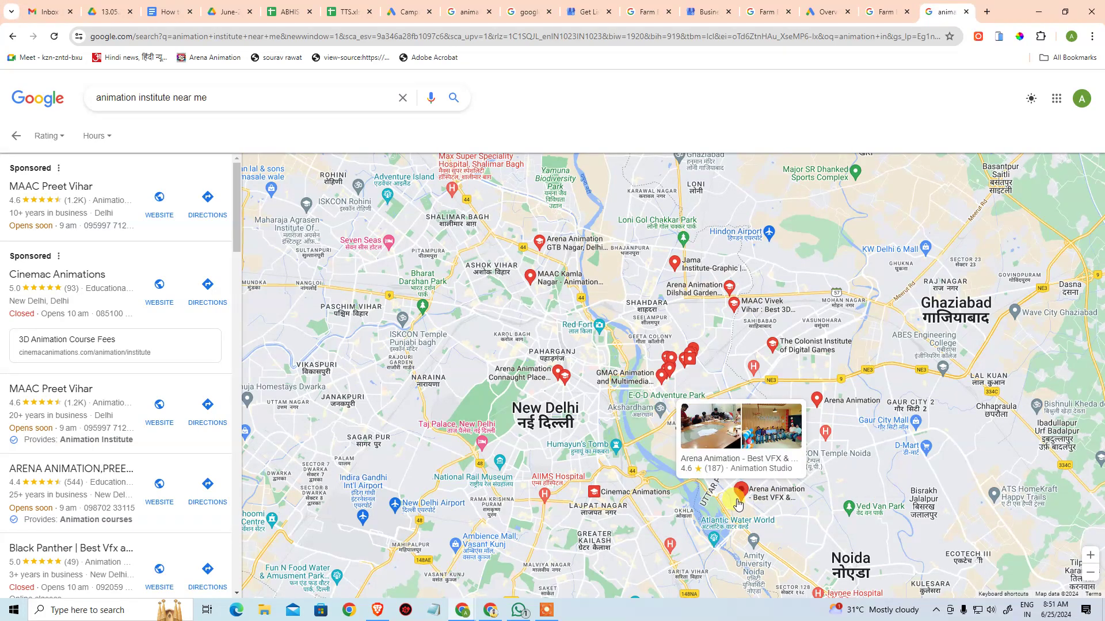
mouse_move(561, 379)
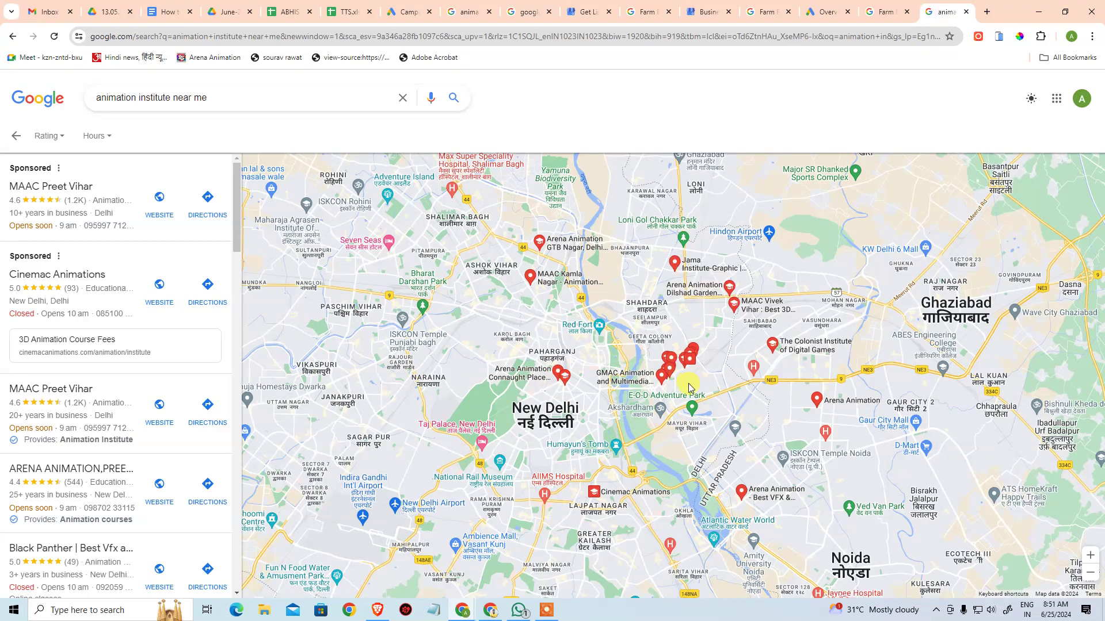
scroll(693, 385, up, 4)
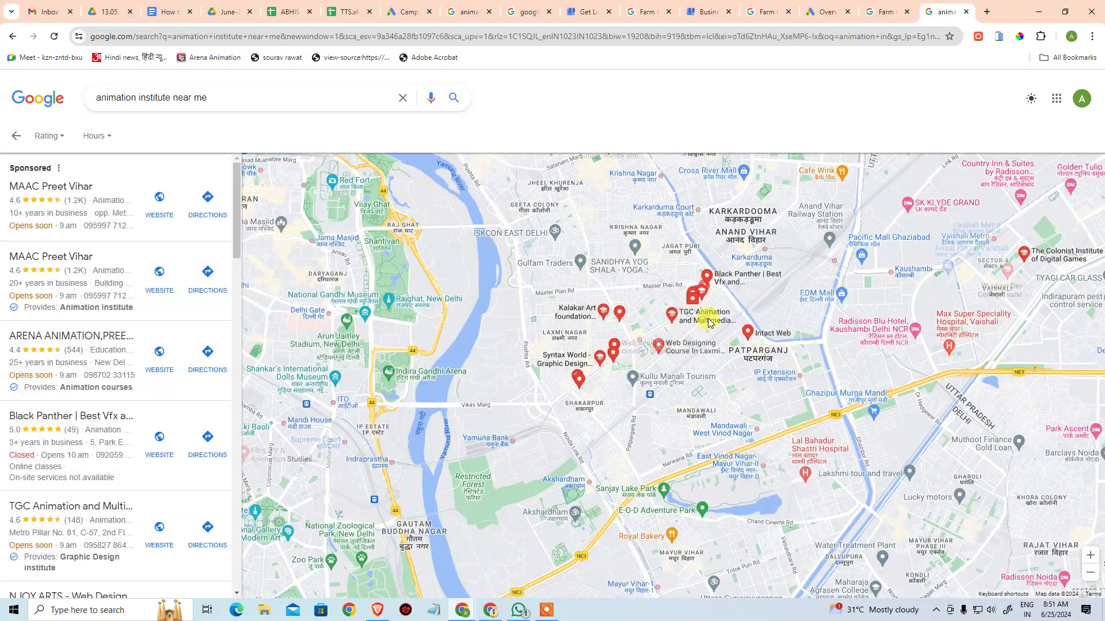
scroll(716, 322, up, 5)
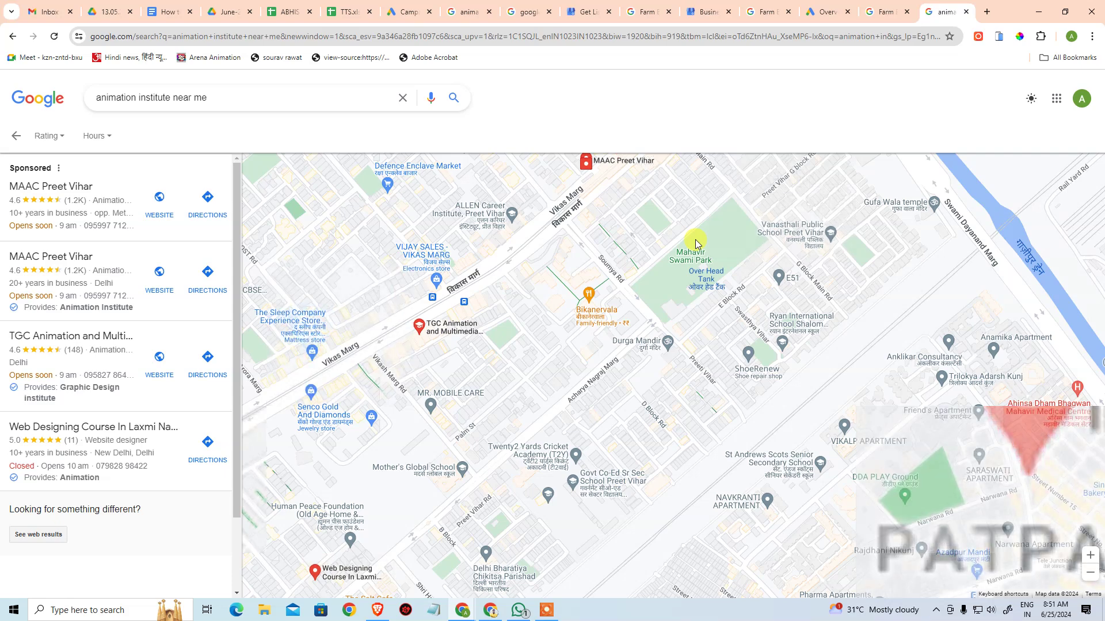
drag(656, 217, 649, 364)
scroll(644, 340, up, 2)
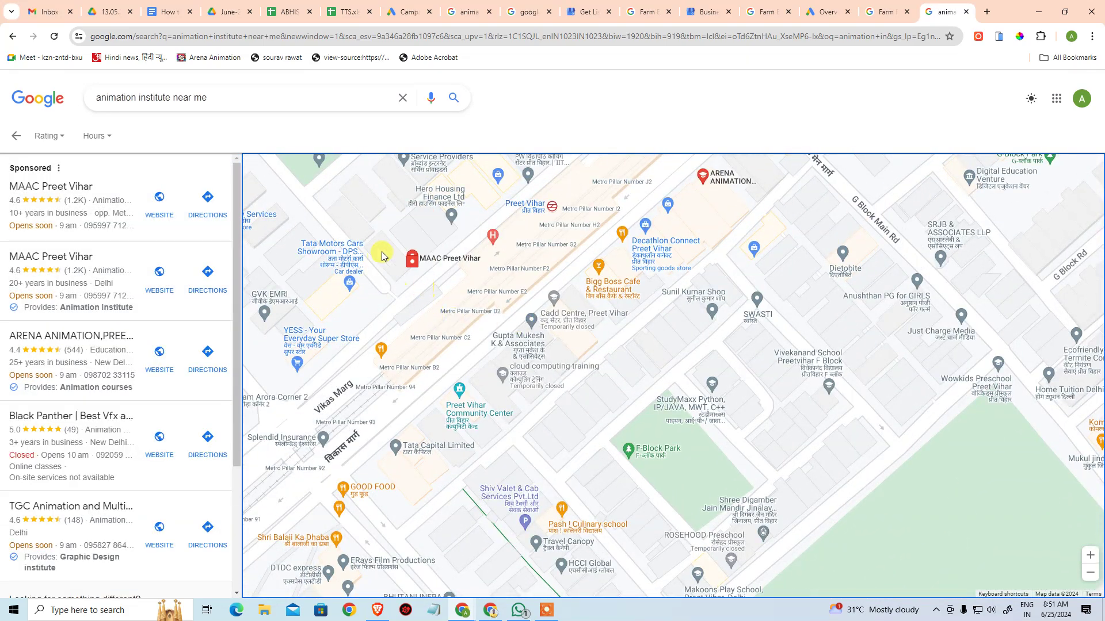
scroll(392, 296, up, 2)
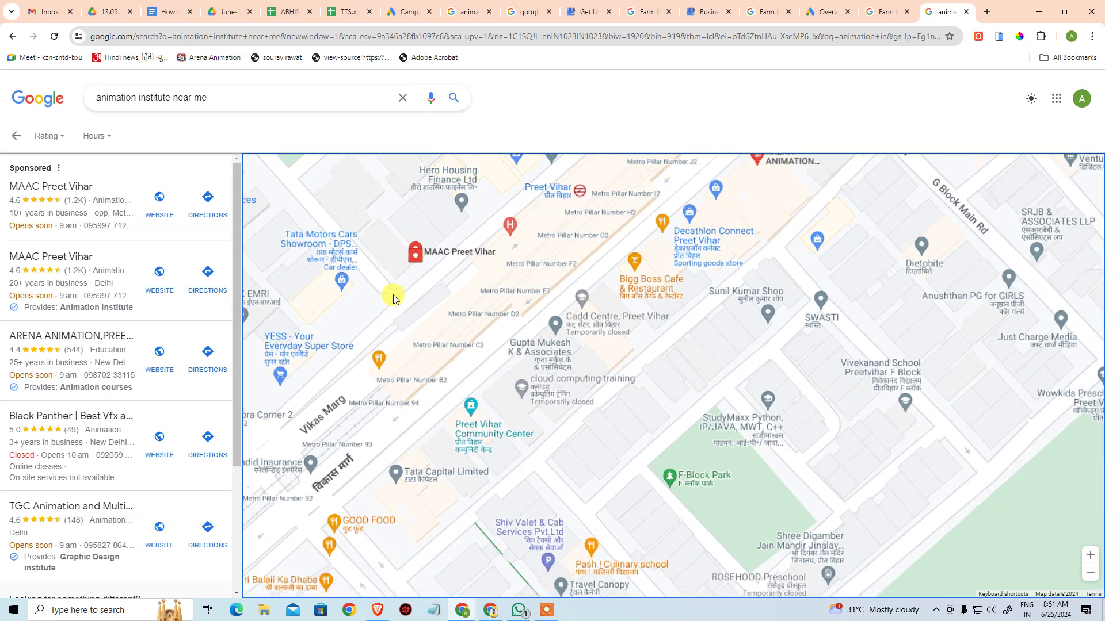
mouse_move(433, 241)
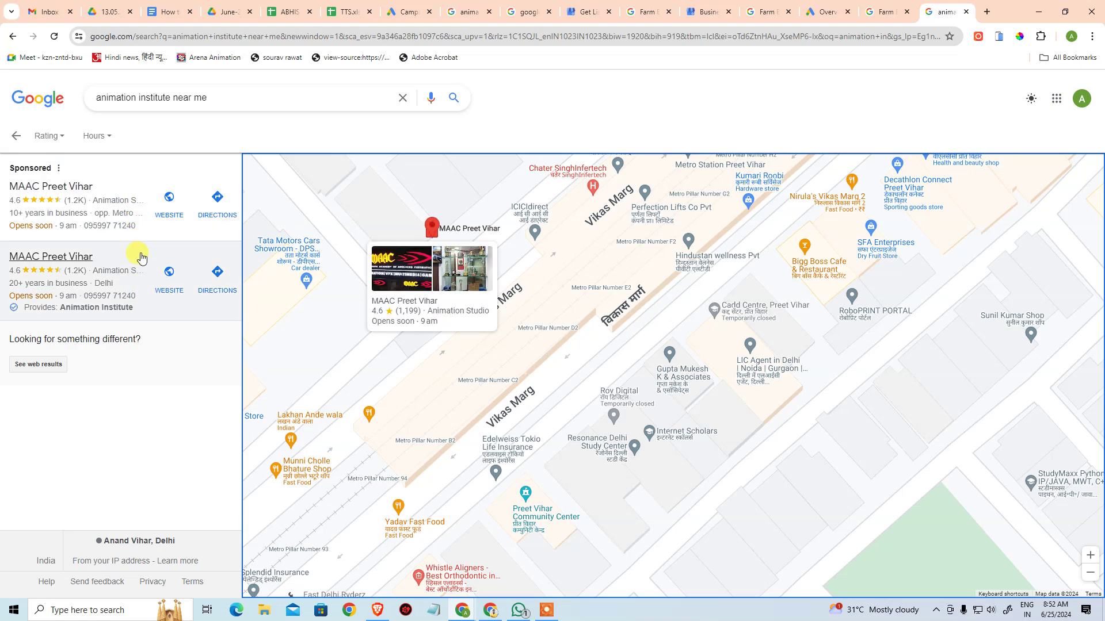
scroll(568, 373, down, 2)
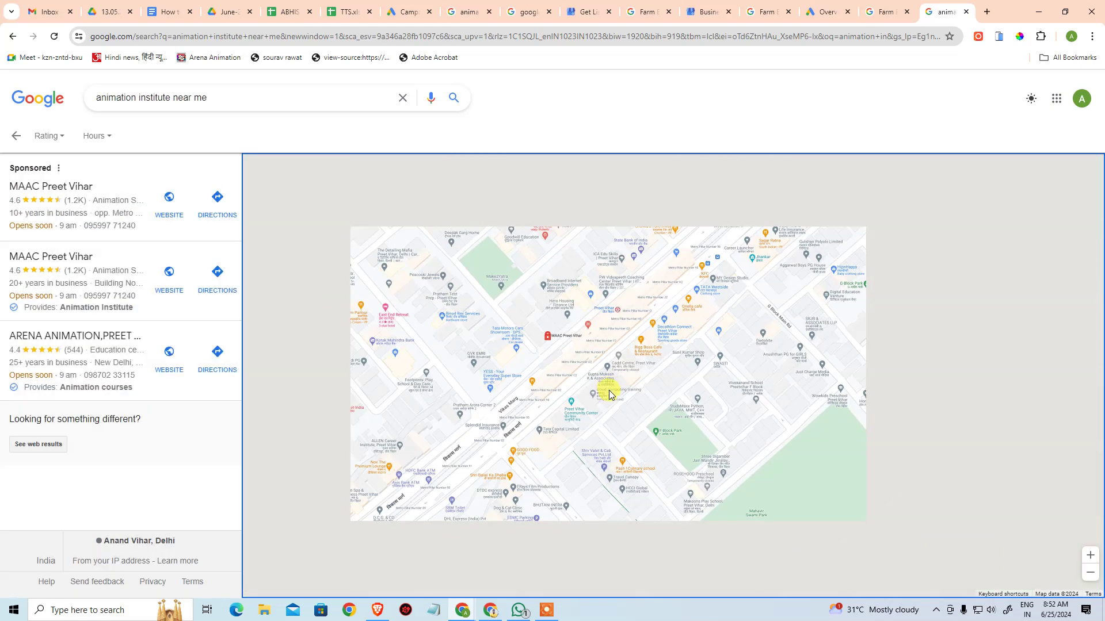
scroll(612, 397, down, 2)
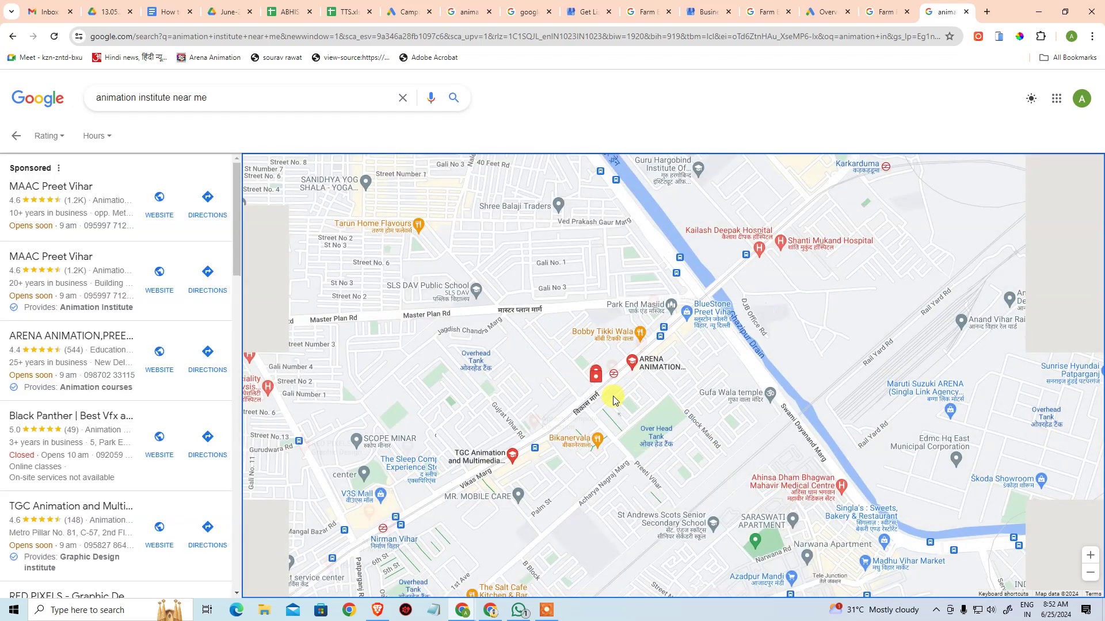
scroll(614, 399, down, 2)
scroll(613, 398, down, 2)
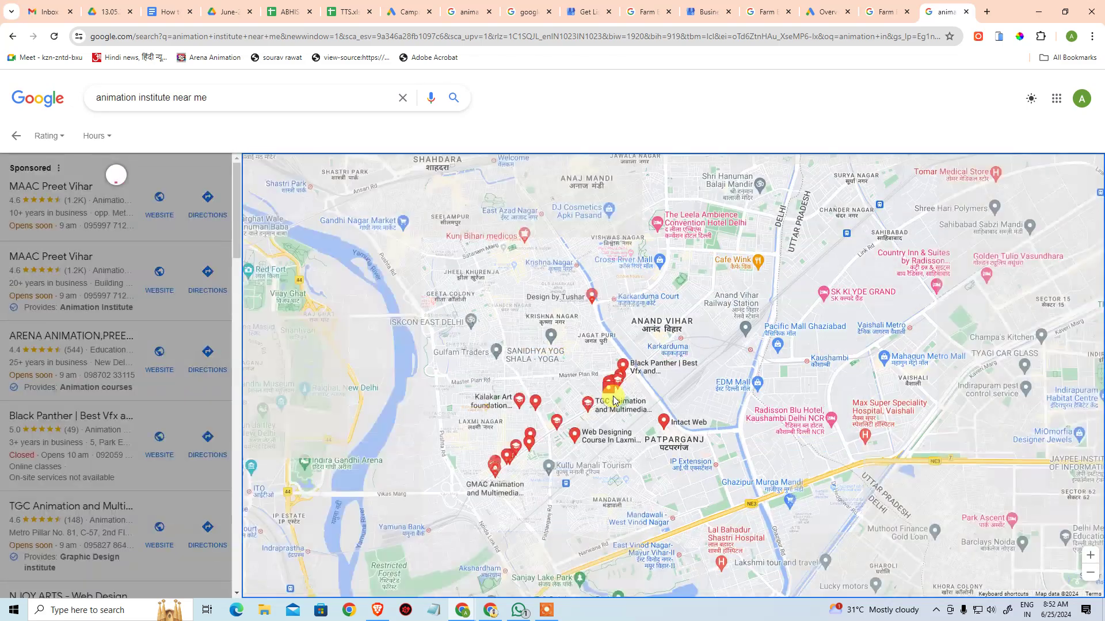
Rerun the "animation institute near me" search and view the institute markers around Preet Vihar up close on the map
click(290, 96)
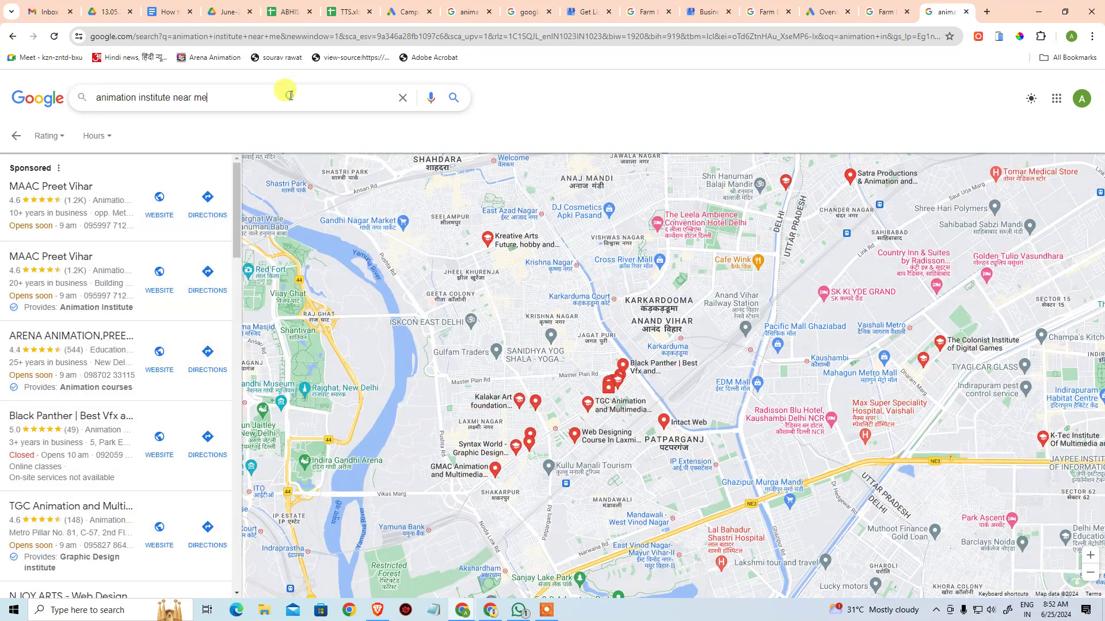
key(Return)
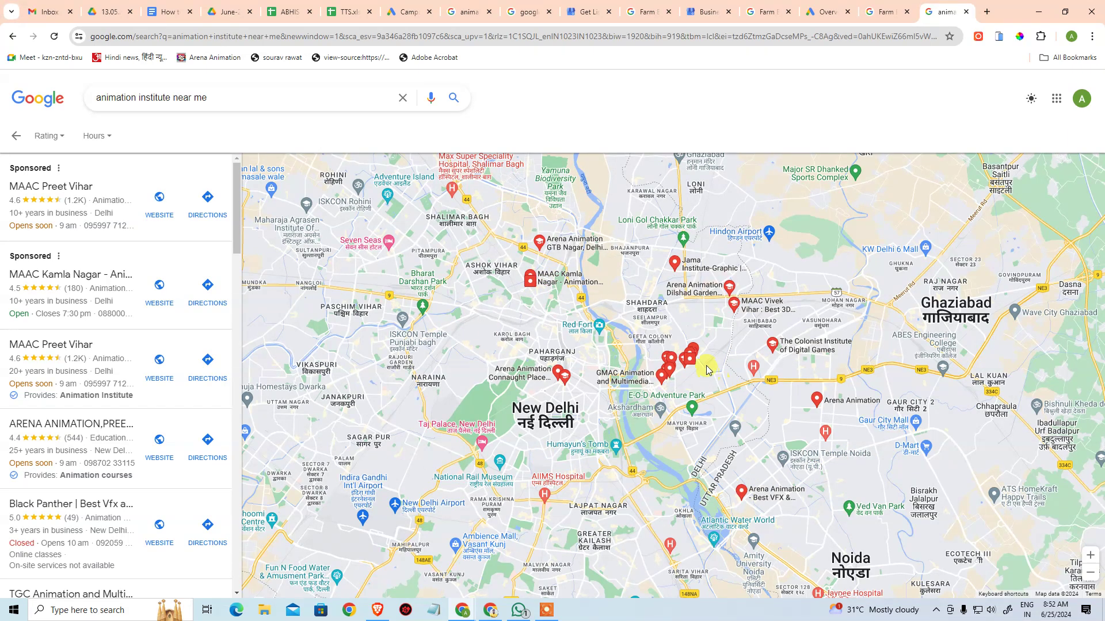
mouse_move(693, 367)
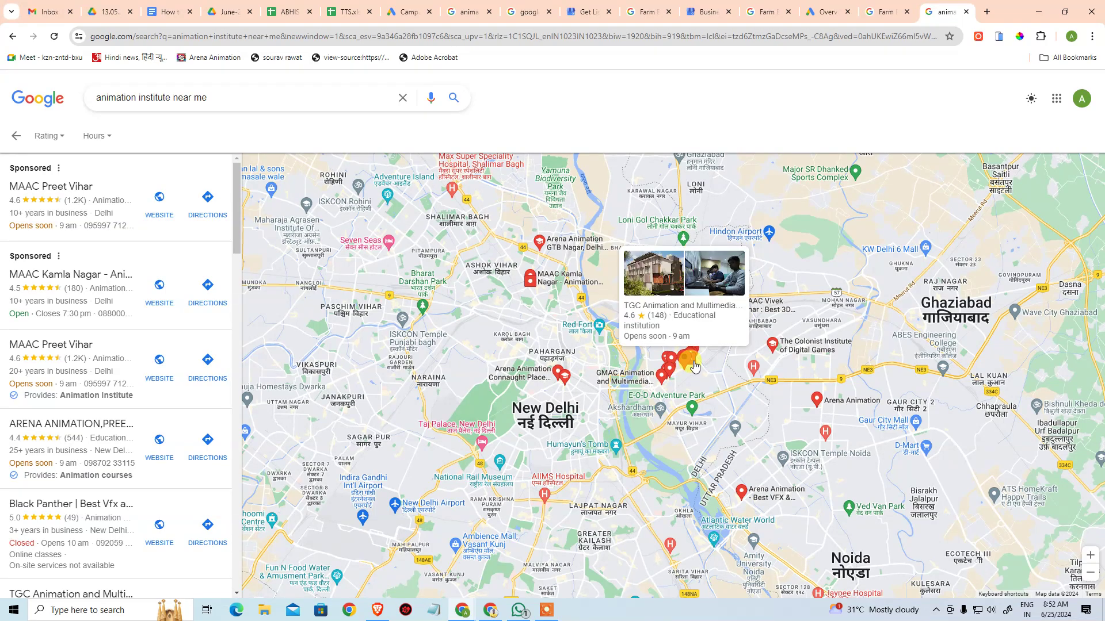
scroll(694, 367, up, 5)
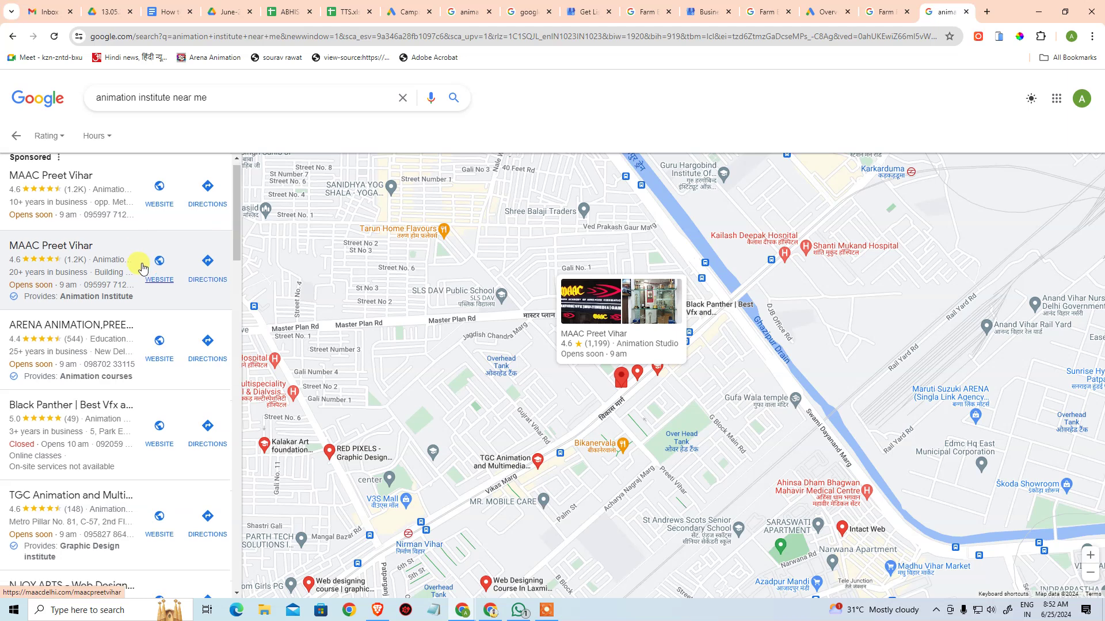
Replace the animation institute search with the suggested query "home appliances shop near me"
triple_click(314, 92)
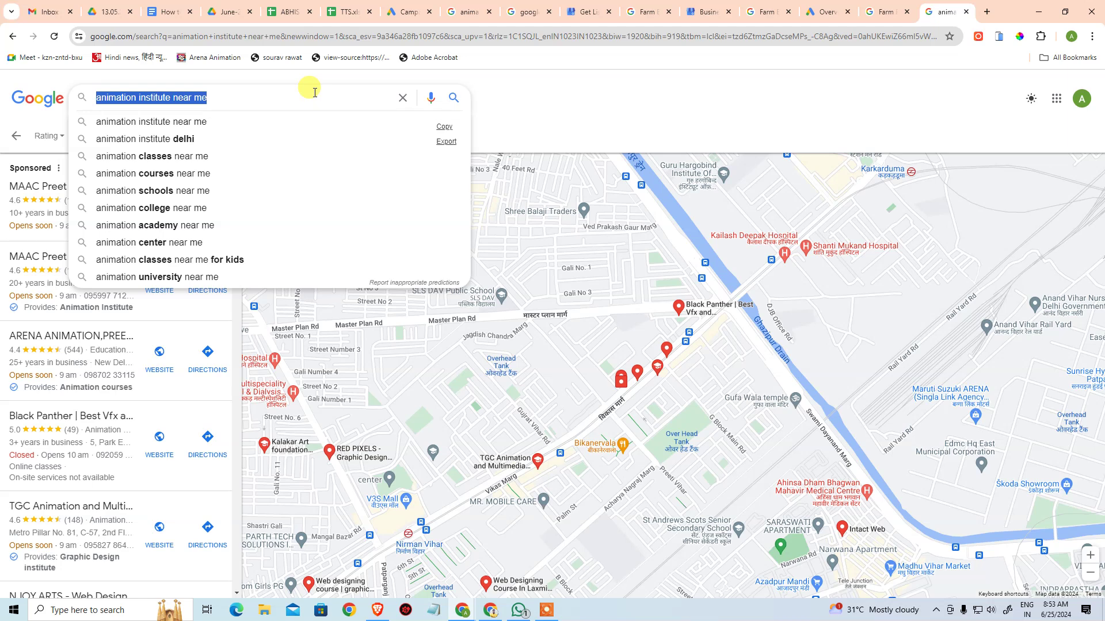
key(BackSpace)
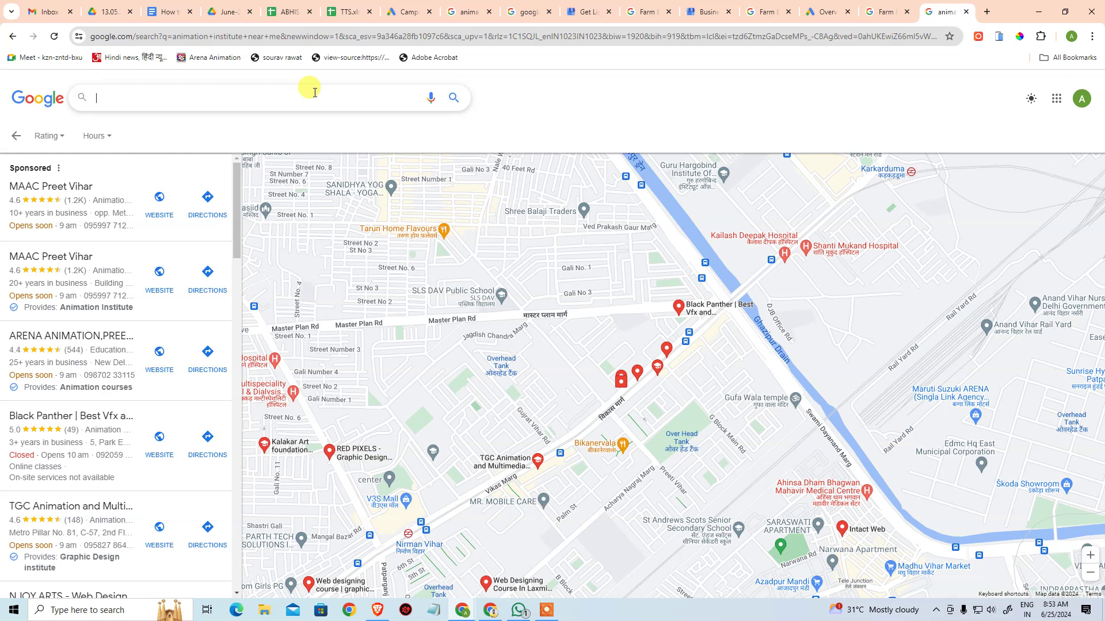
click(314, 93)
key(Escape)
text(home app)
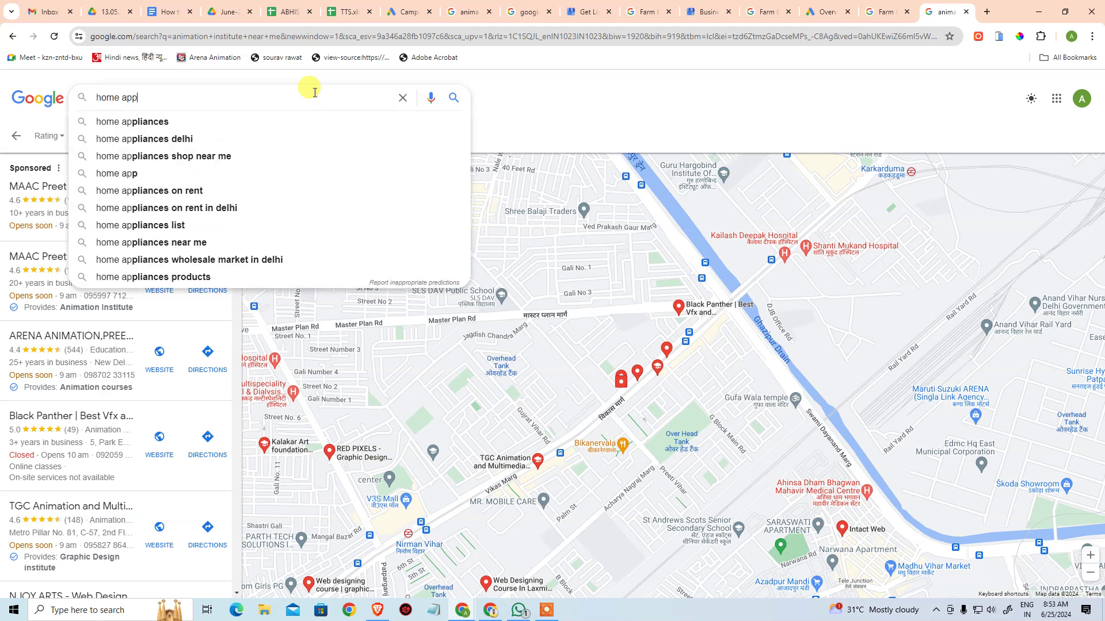
text(liances)
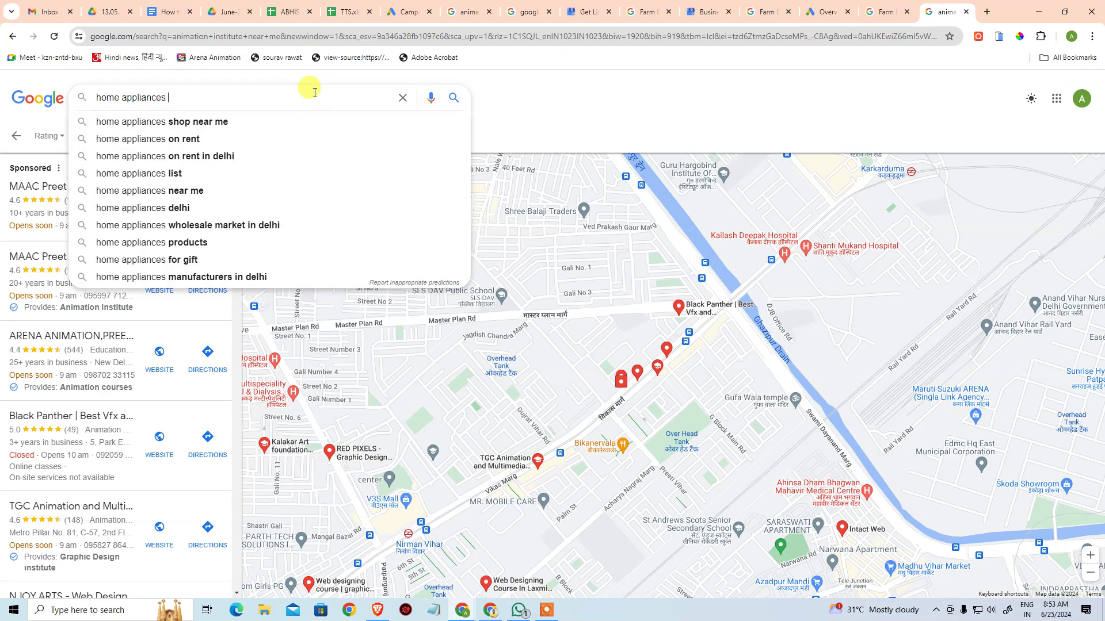
key(Down)
key(Return)
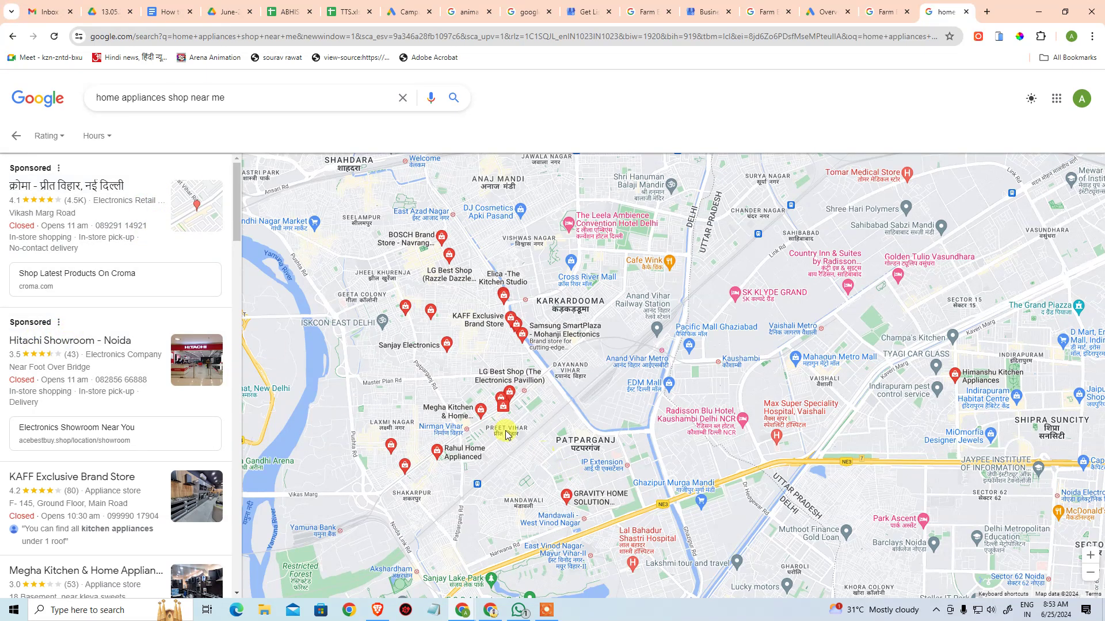
Examine the appliance store markers around Preet Vihar on the map, including VIJAY SALES - VIKAS MARG up close
scroll(506, 409, up, 2)
scroll(508, 410, up, 3)
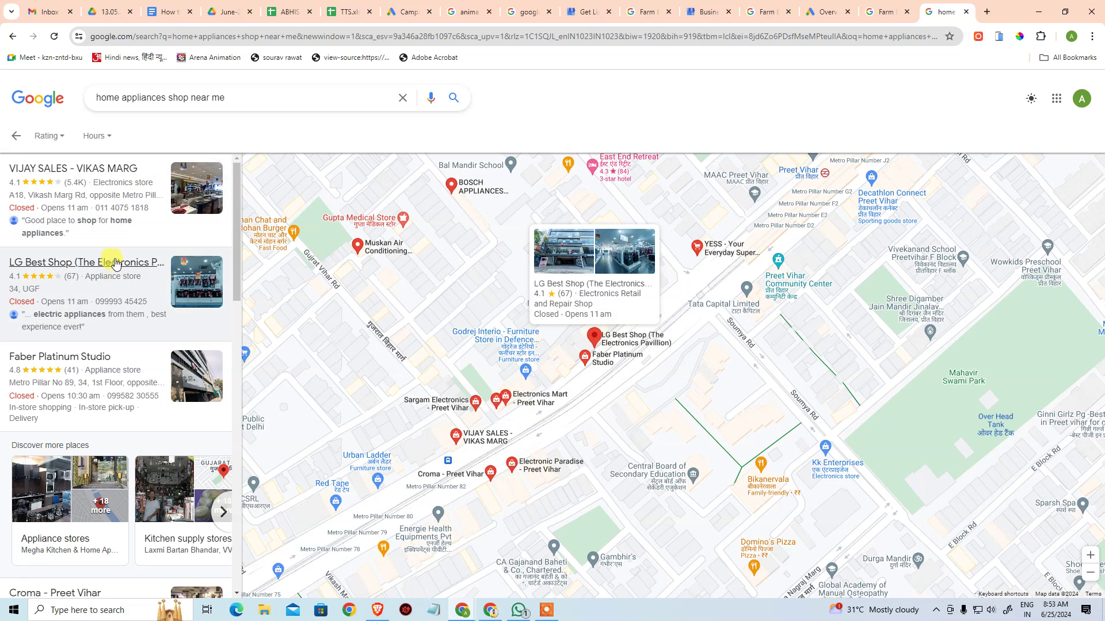
scroll(98, 264, down, 1)
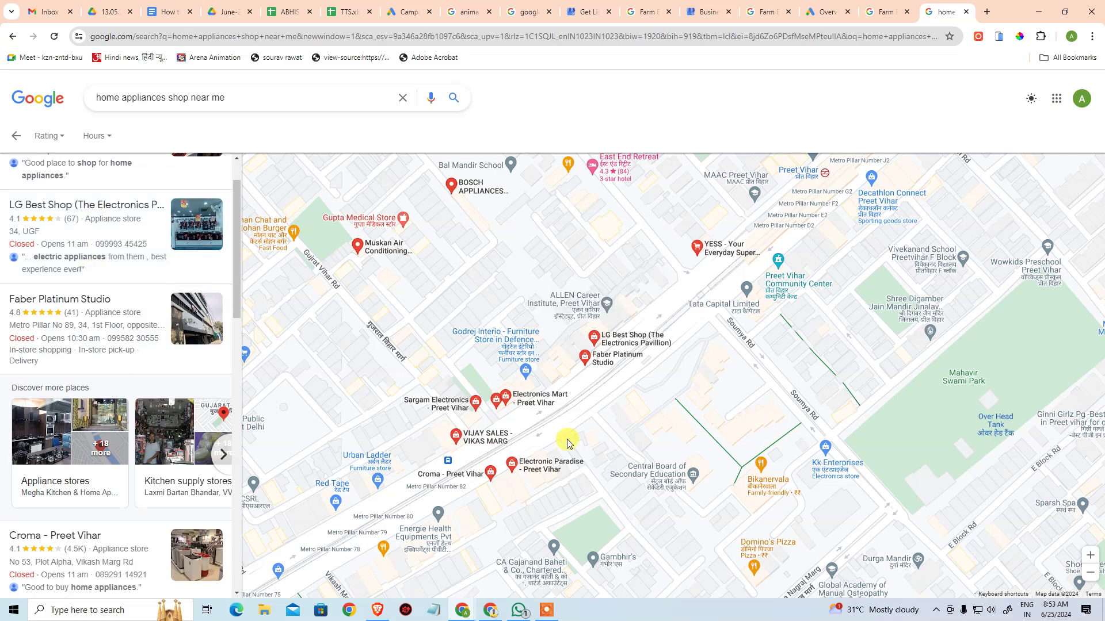
scroll(567, 438, up, 1)
scroll(554, 438, down, 2)
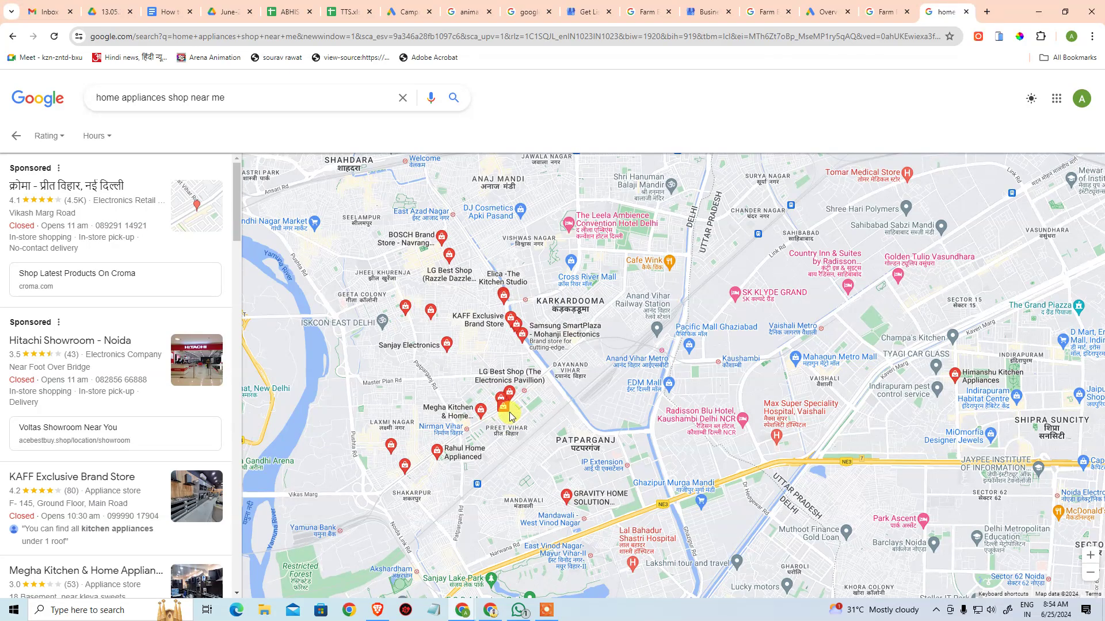
scroll(509, 414, up, 5)
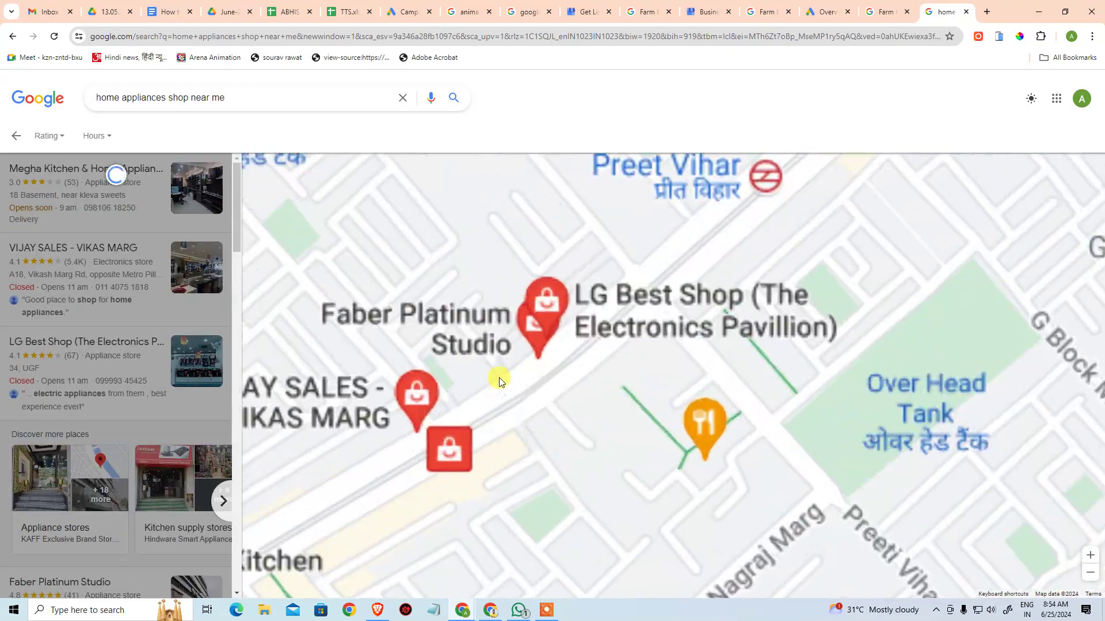
scroll(499, 378, down, 2)
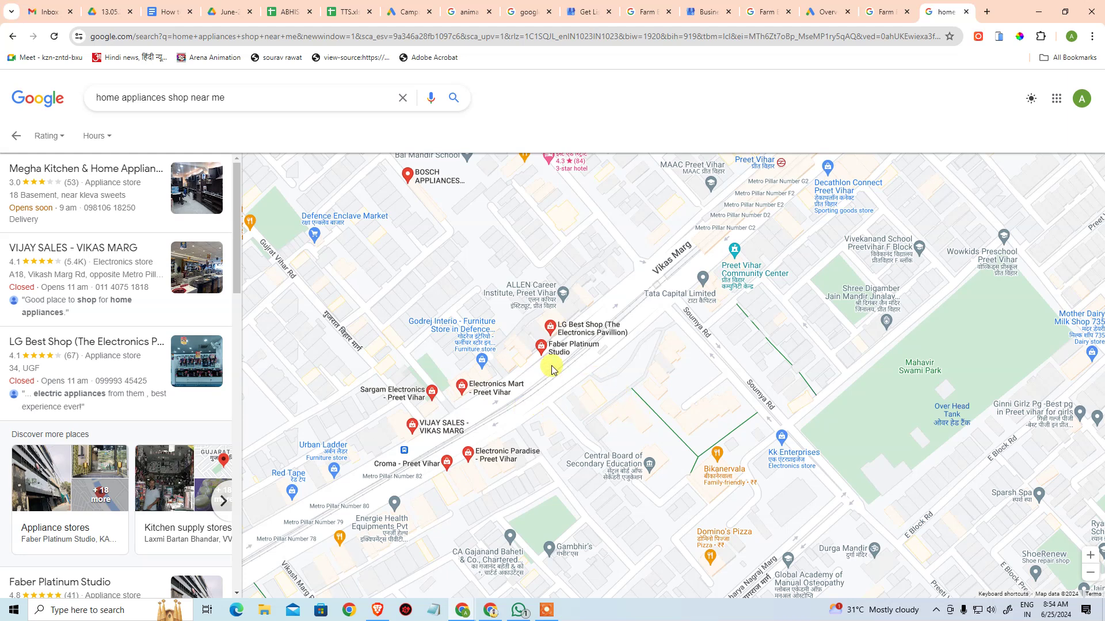
mouse_move(418, 436)
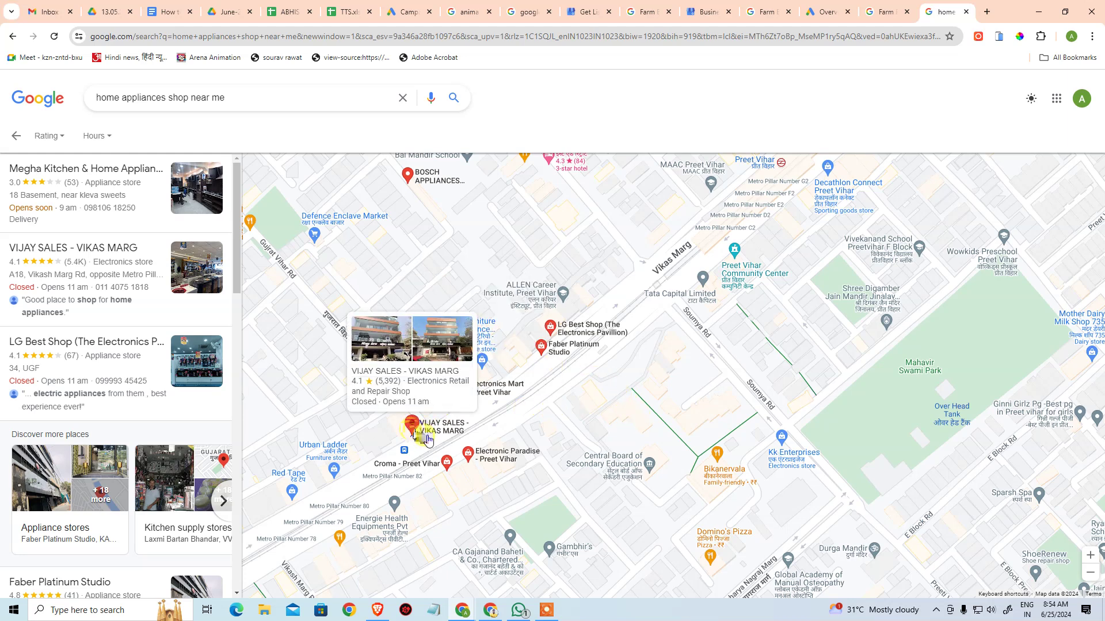
scroll(550, 437, down, 3)
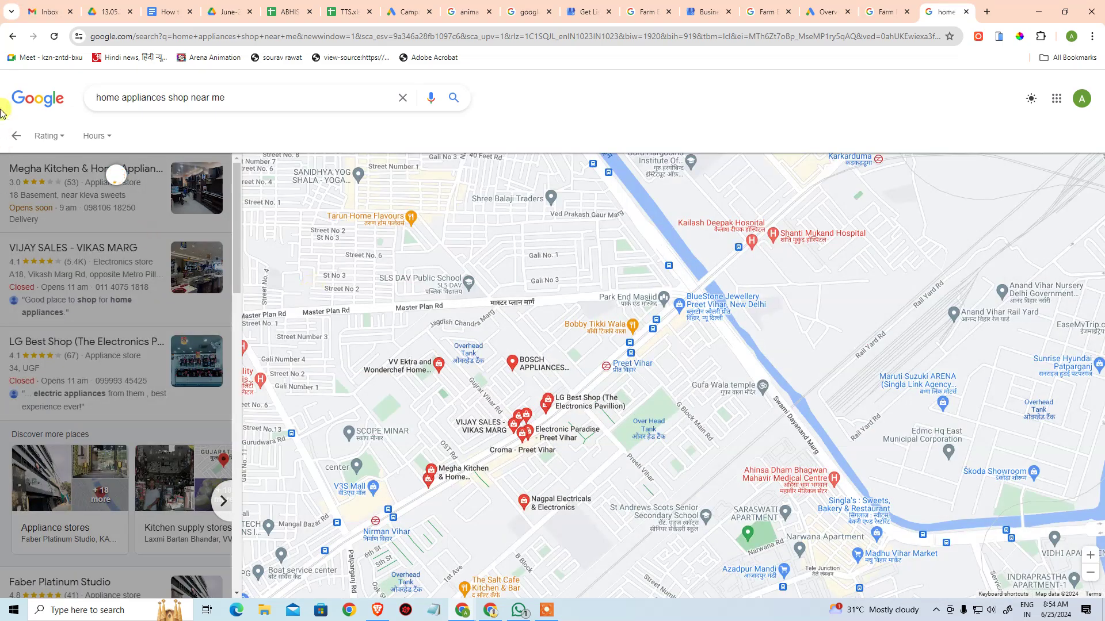
Look through the list of appliance stores and compare the entries with their map locations
scroll(63, 259, down, 6)
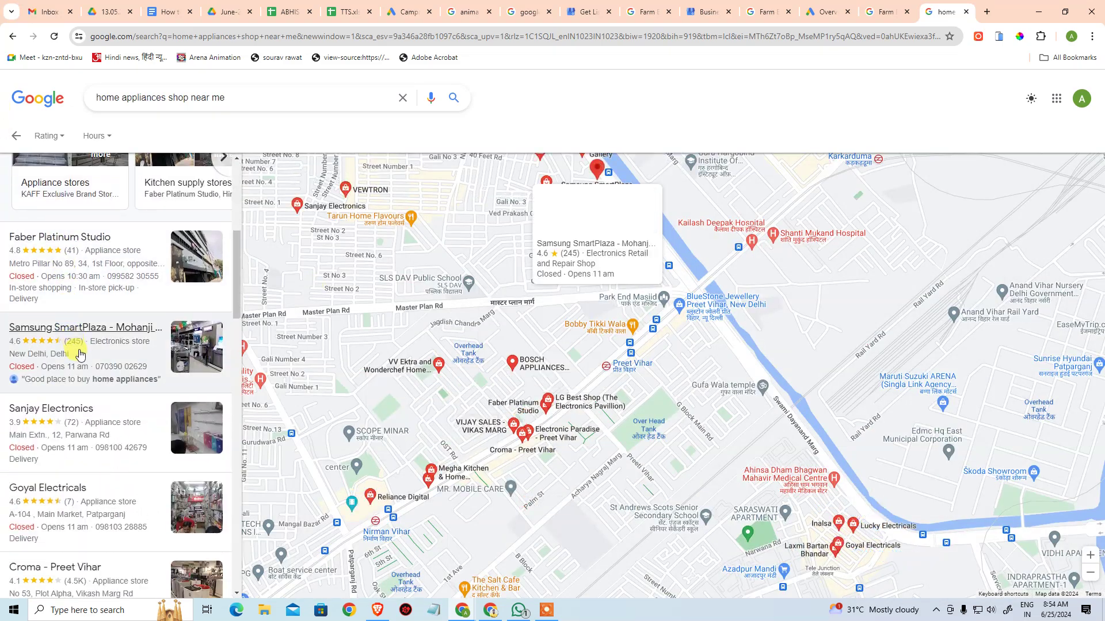
scroll(79, 352, down, 6)
scroll(83, 391, up, 7)
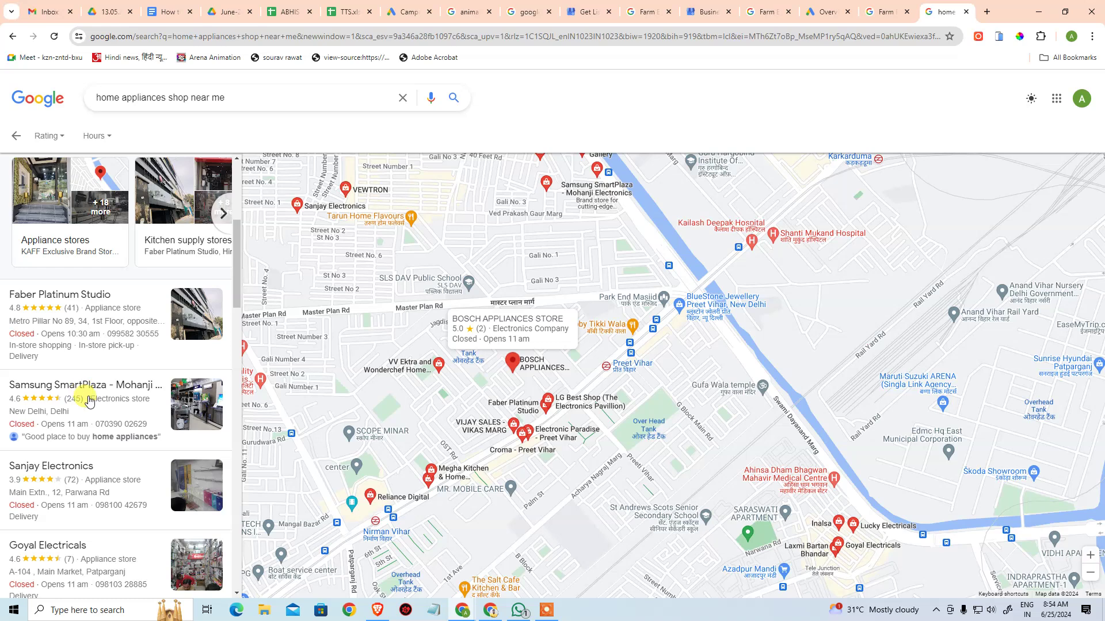
scroll(90, 402, up, 5)
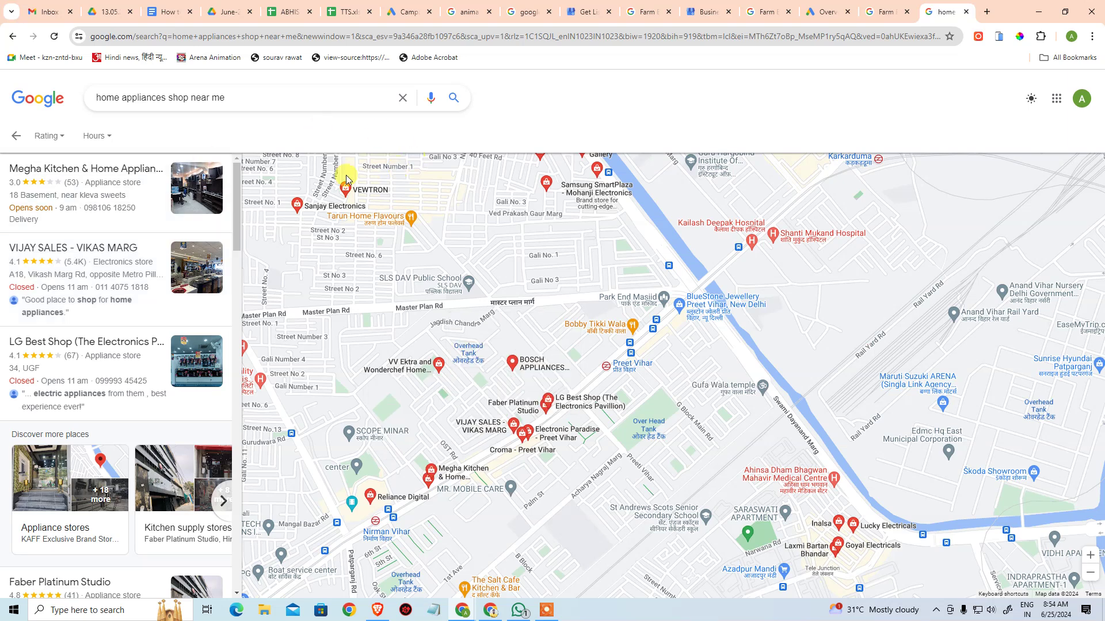
Close the map results and the Farm Bake search page, and start a new campaign in Google Ads
middle_click(939, 10)
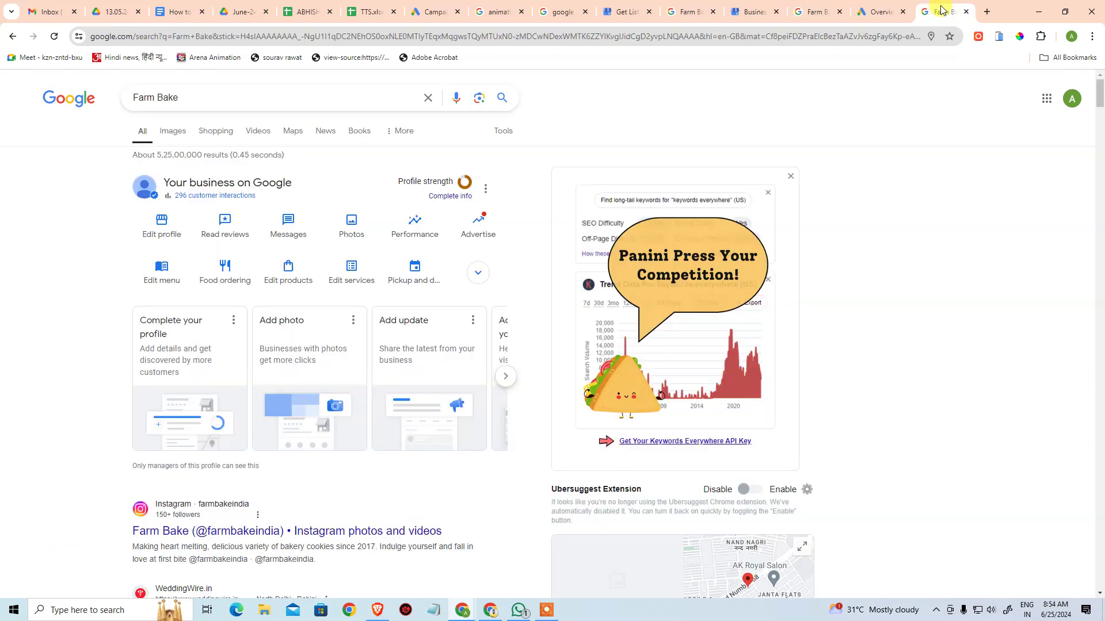
middle_click(941, 10)
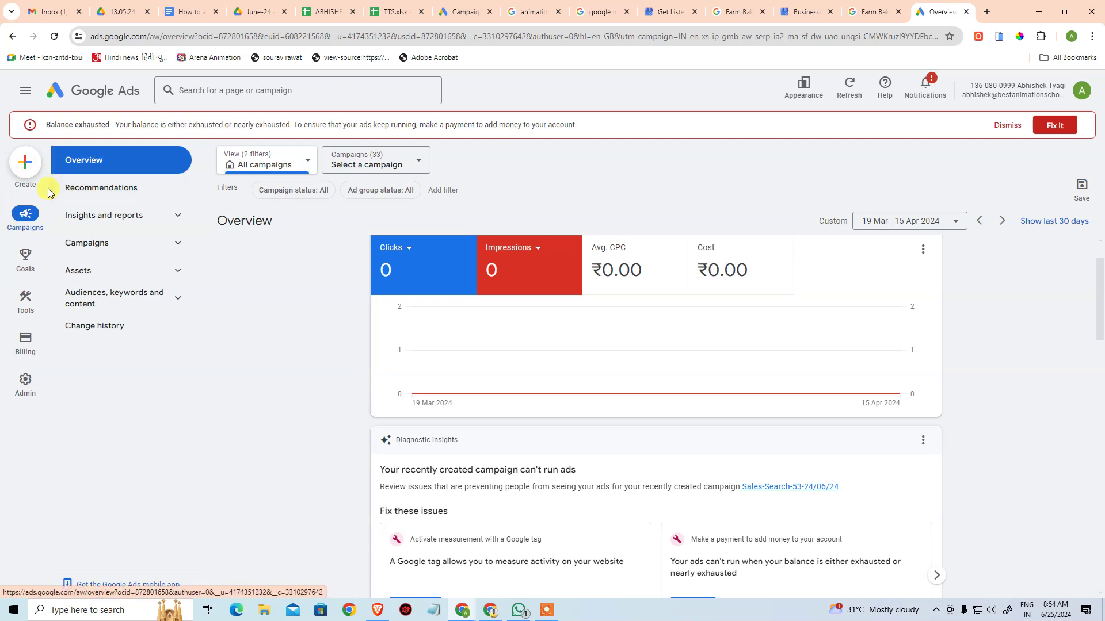
click(25, 164)
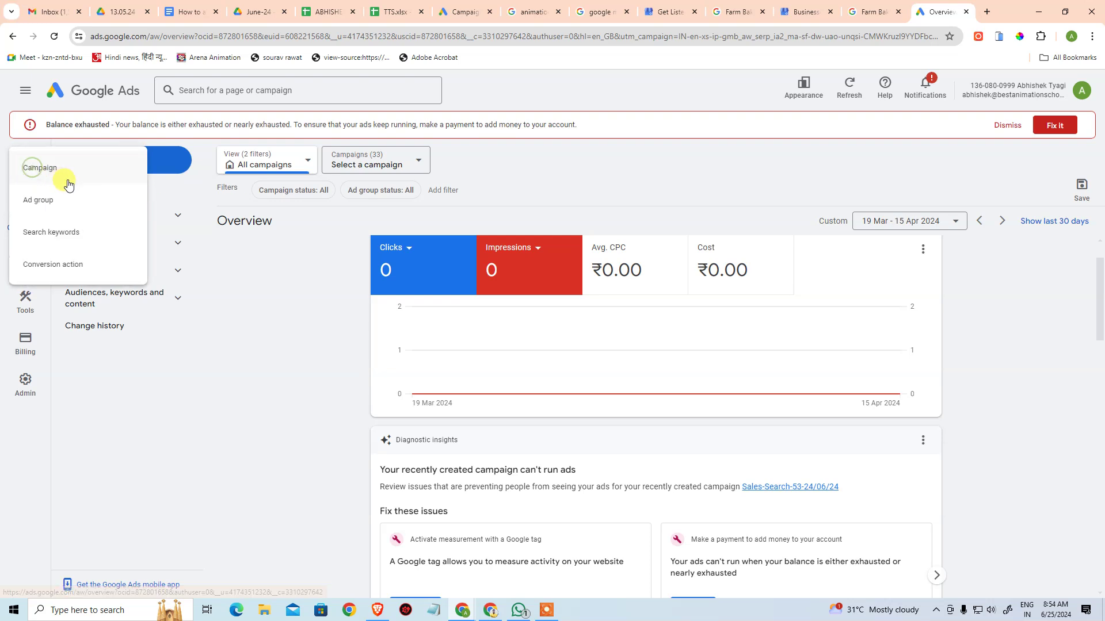
click(82, 174)
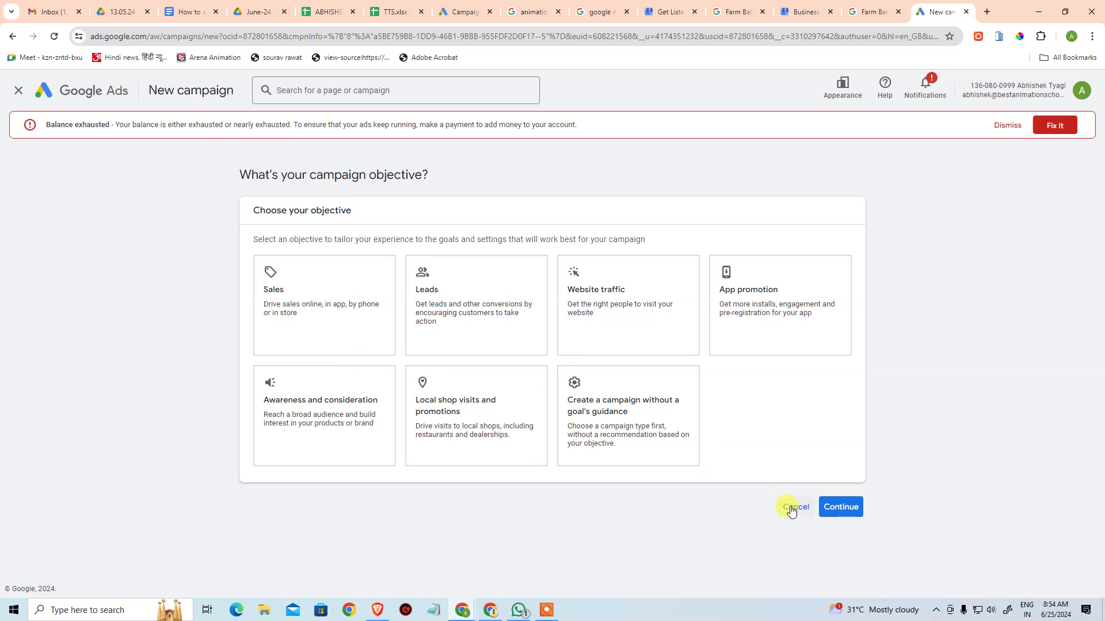
Choose the objective to create a campaign without a goal's guidance and view its available campaign types
click(649, 449)
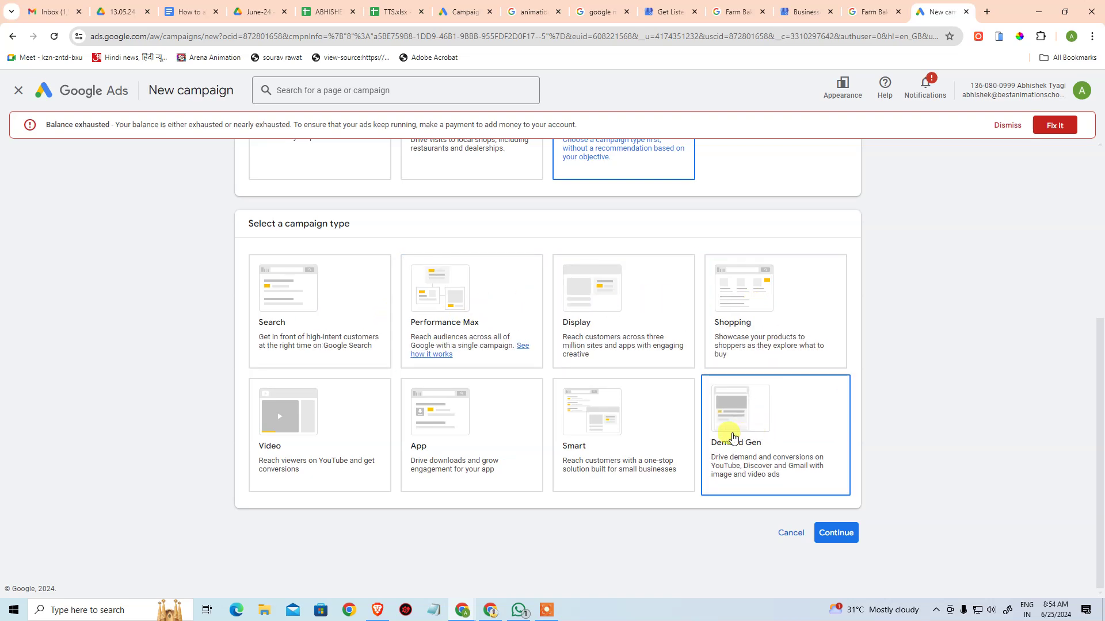
scroll(360, 311, up, 3)
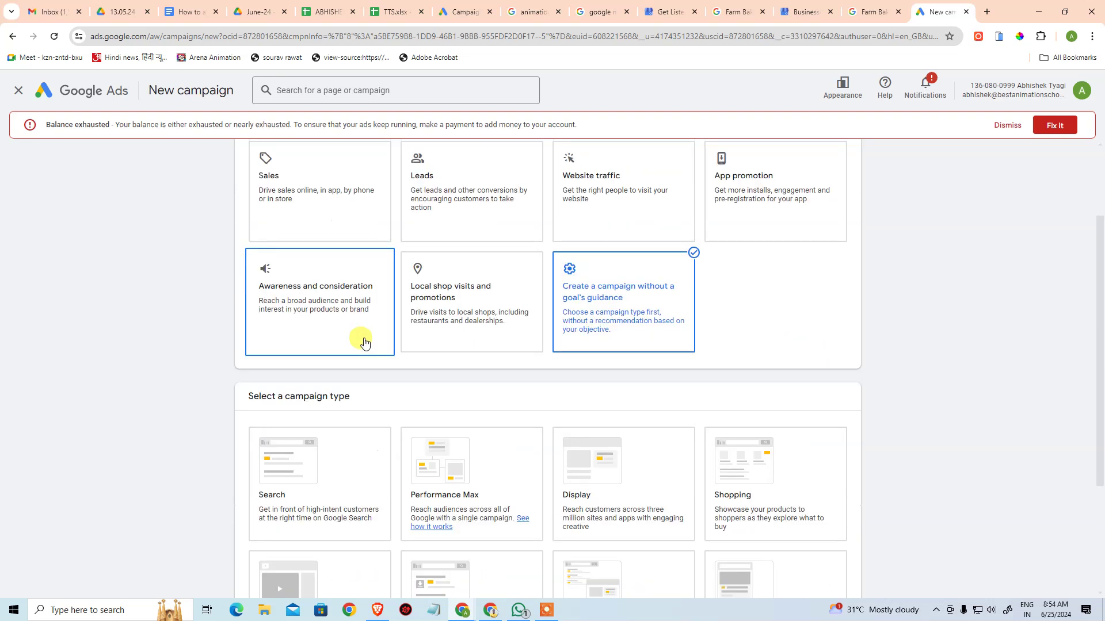
scroll(320, 222, up, 2)
scroll(320, 222, down, 3)
scroll(346, 259, up, 3)
Set the campaign objective to Sales with the Contacts conversion goal and choose Search as the campaign type
click(394, 289)
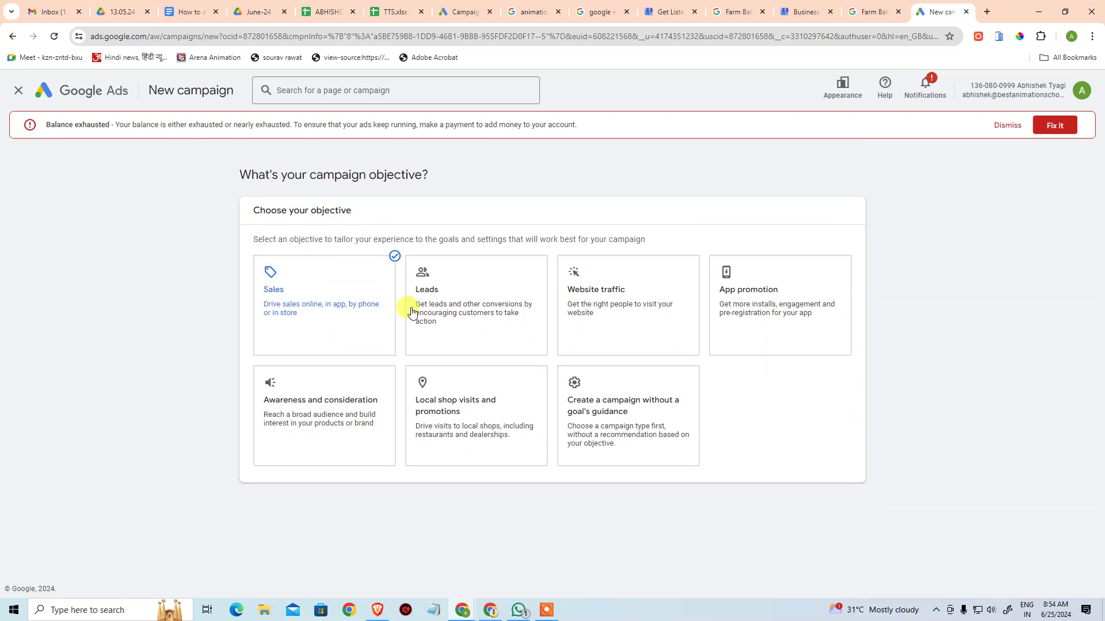
scroll(363, 339, down, 3)
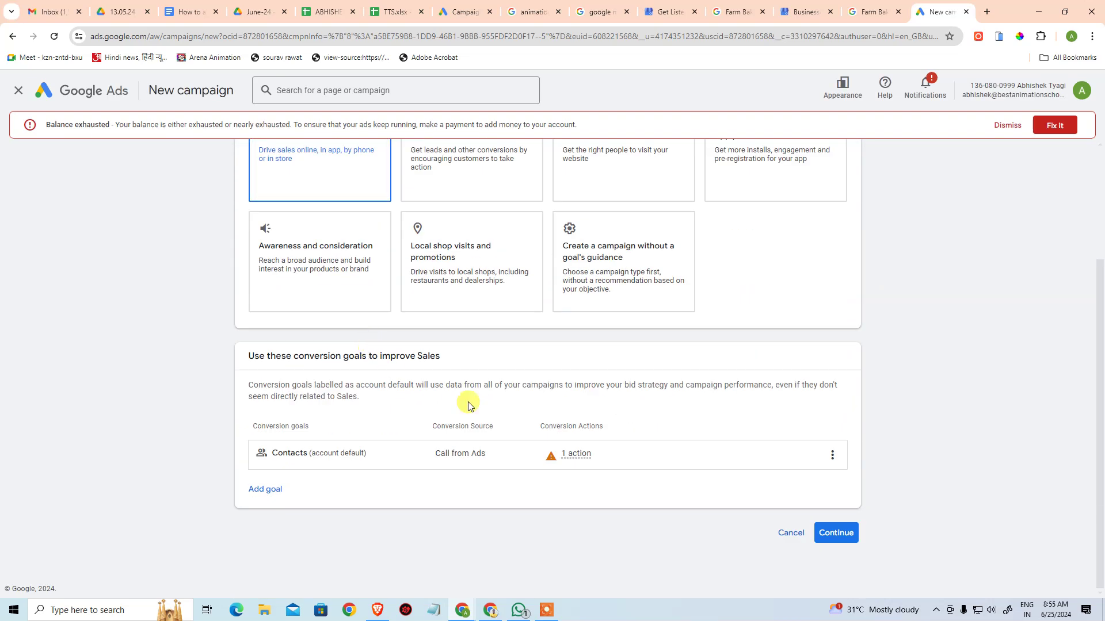
click(829, 537)
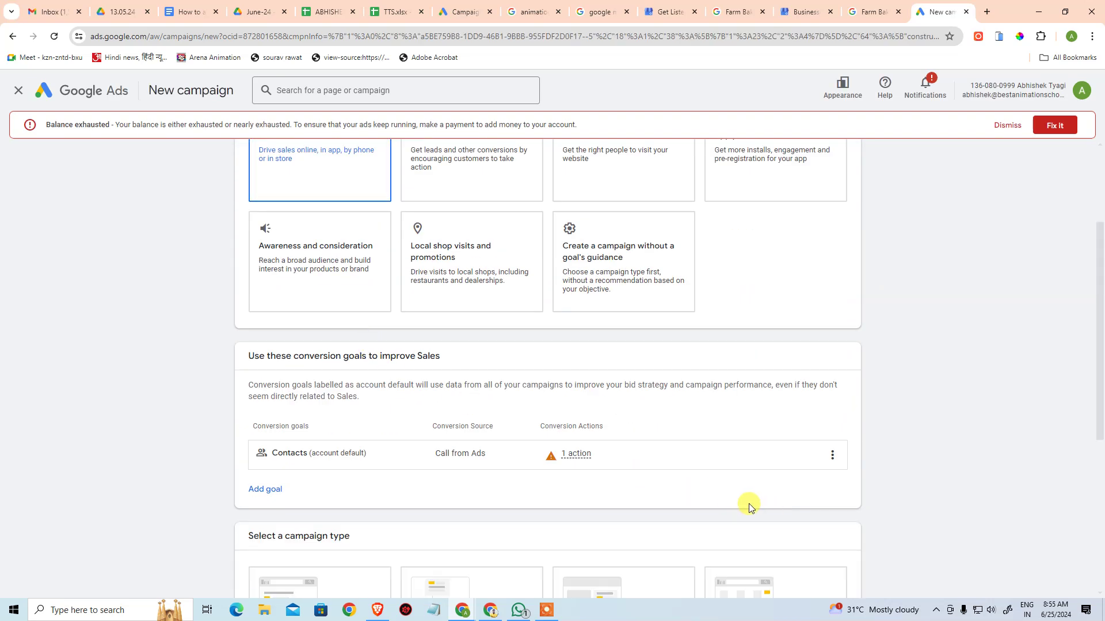
scroll(742, 503, down, 5)
click(335, 376)
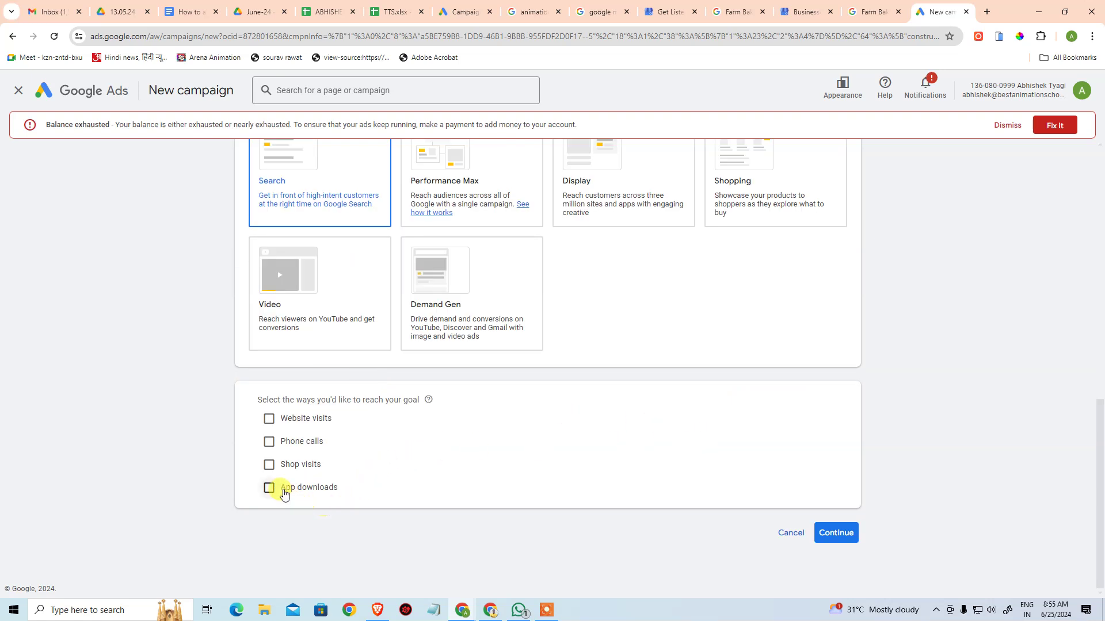
Choose Shop visits as the way to reach the goal and proceed to bidding with the suggested campaign name
click(269, 466)
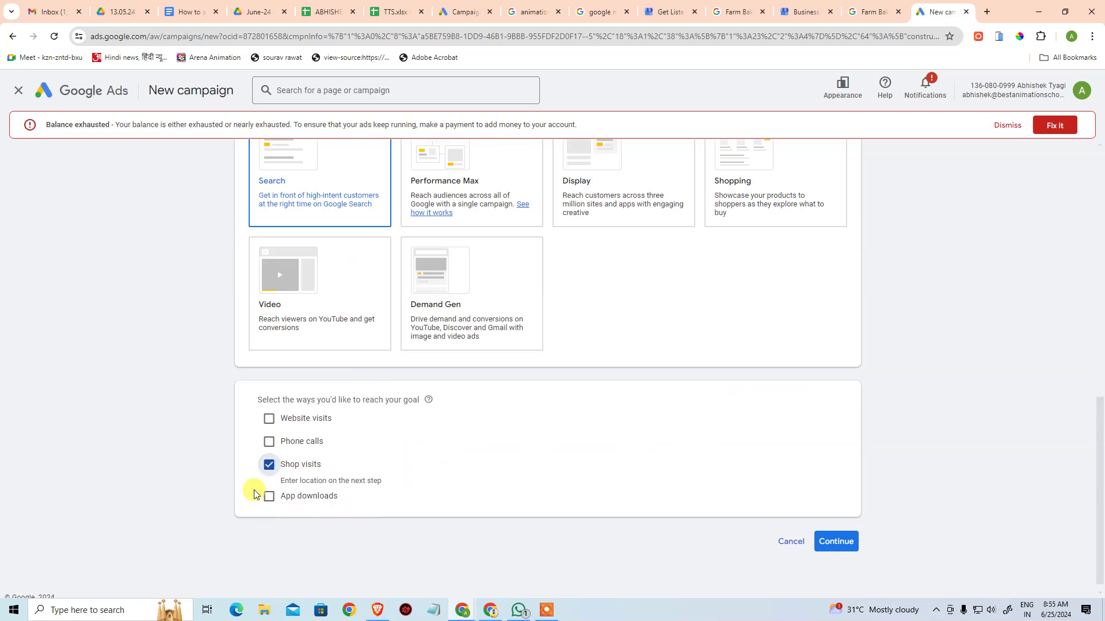
click(836, 541)
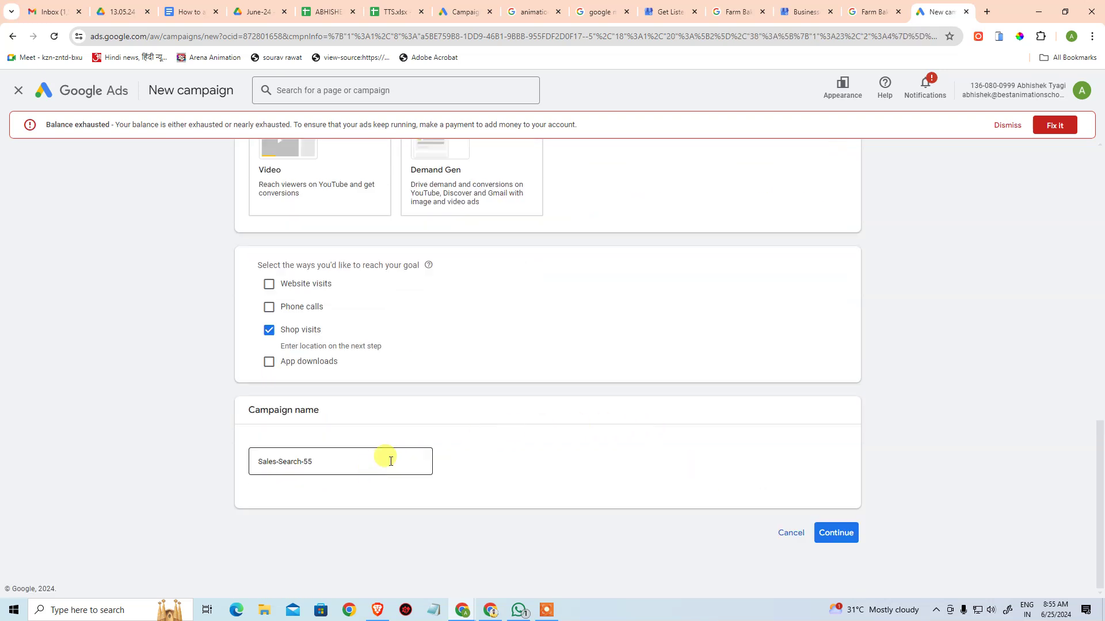
click(832, 534)
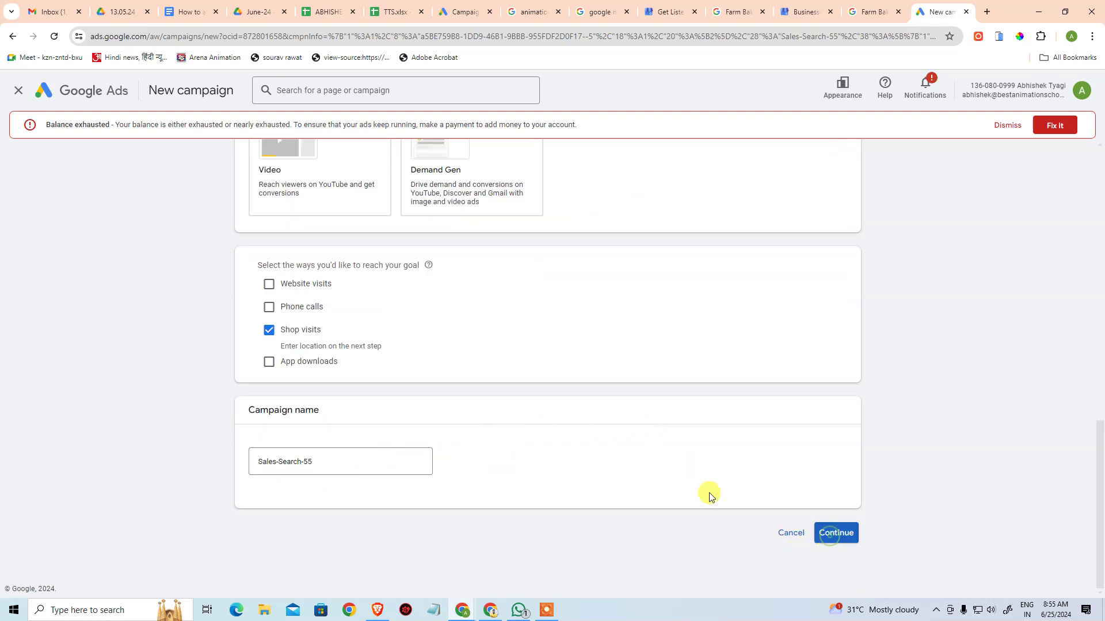
click(703, 457)
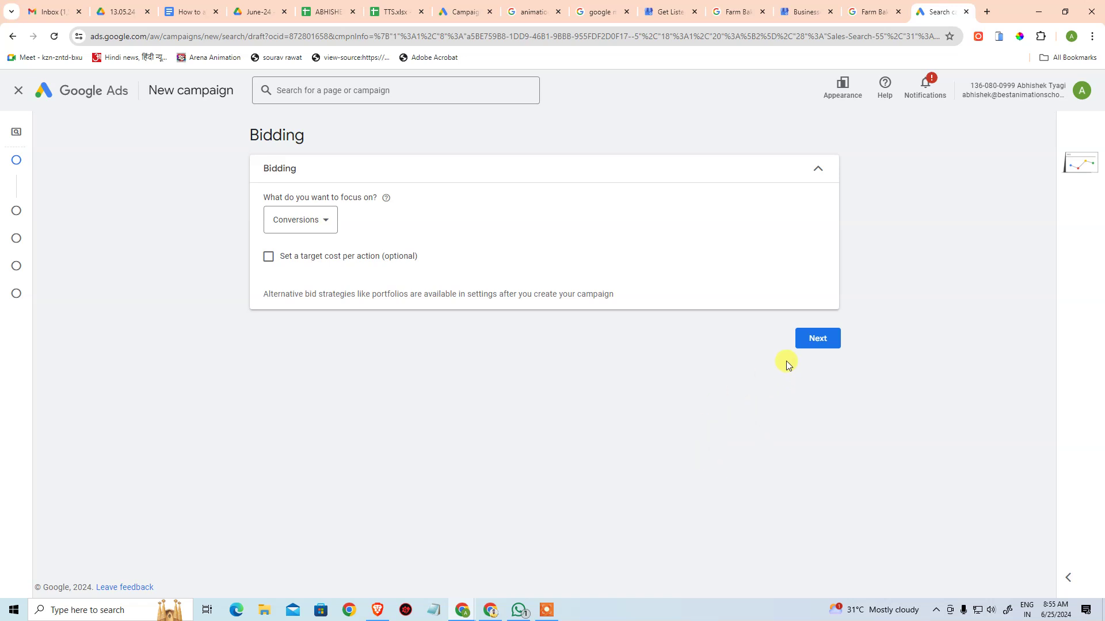
Accept Conversions as the bidding focus and review the campaign's network, location, language and broad match keyword settings
click(826, 343)
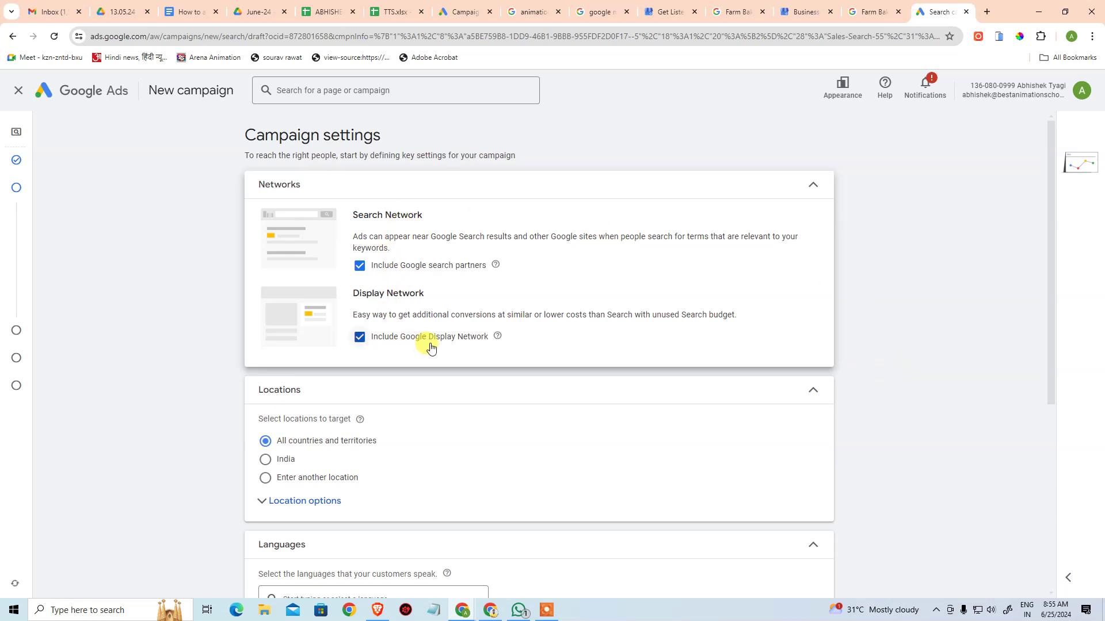
scroll(452, 358, down, 5)
scroll(458, 362, down, 1)
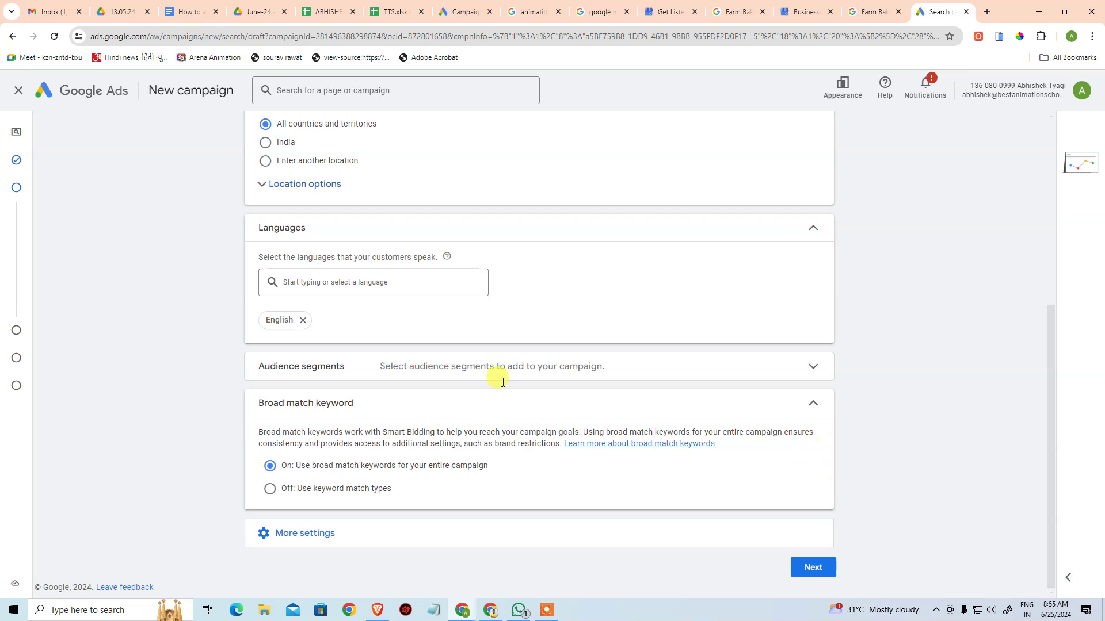
Target another location found by searching for Dilshad Garden, the postcode area 110095, Delhi, India, and proceed to keywords and ads
click(268, 166)
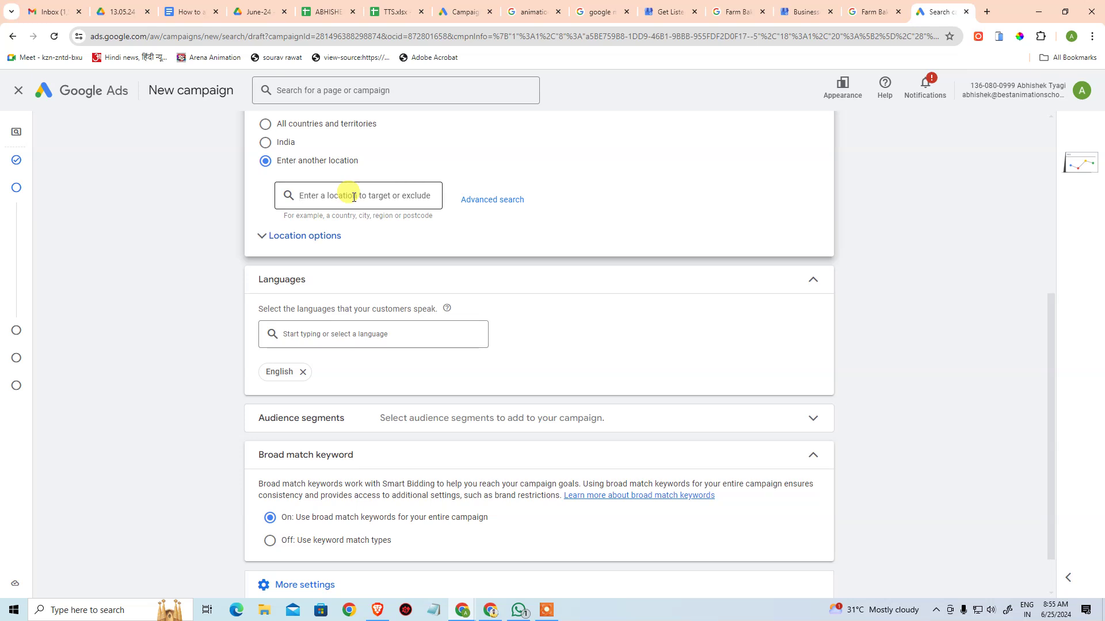
text(Dilshad Garden)
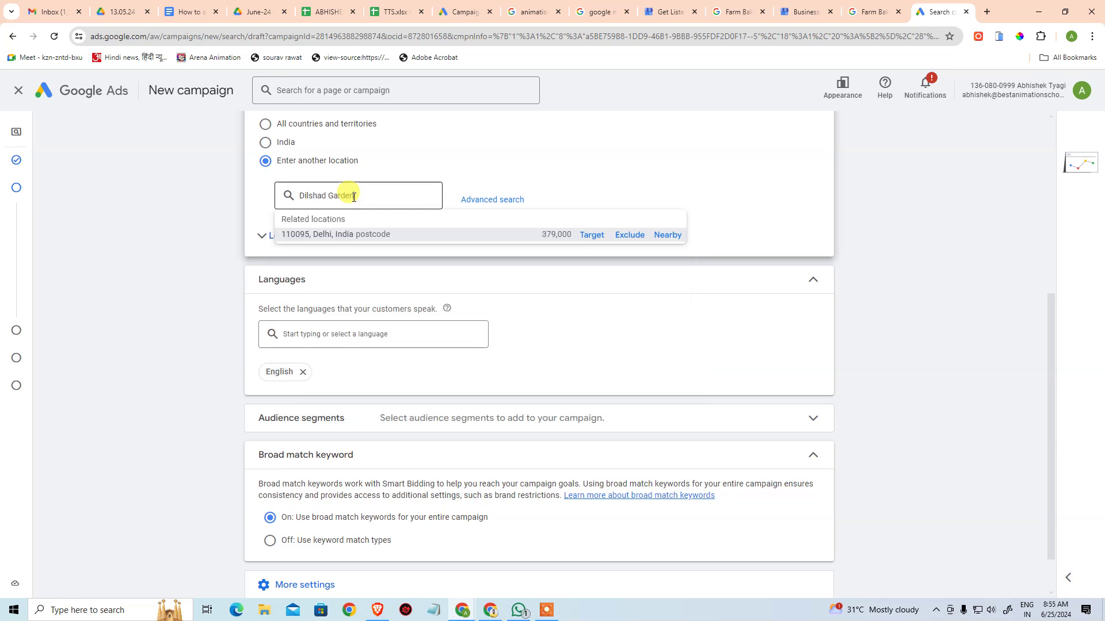
click(379, 233)
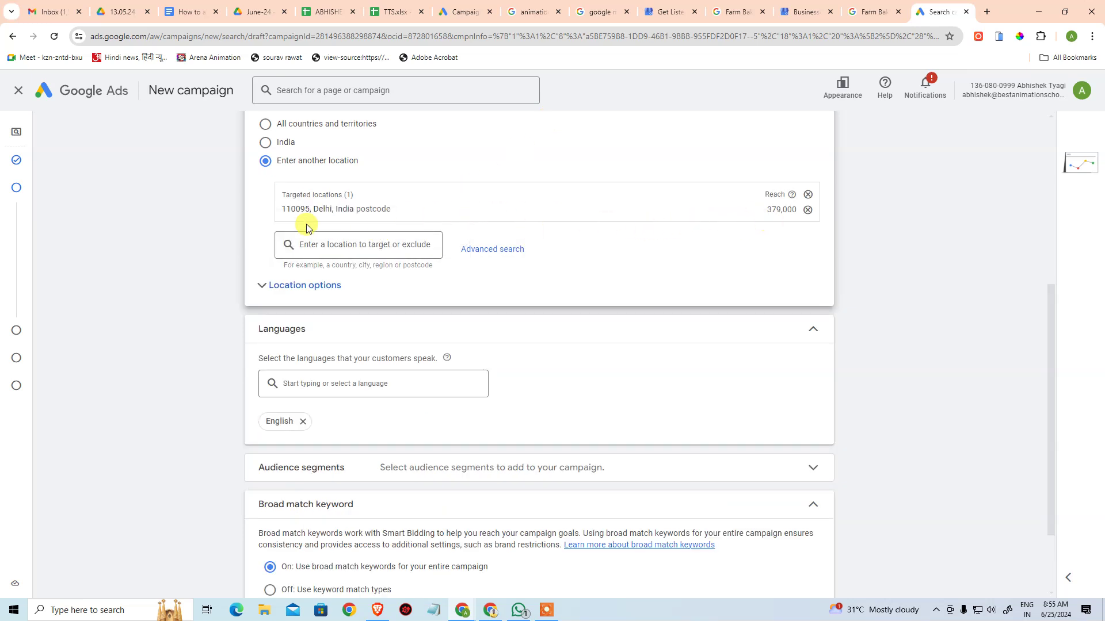
scroll(943, 402, down, 2)
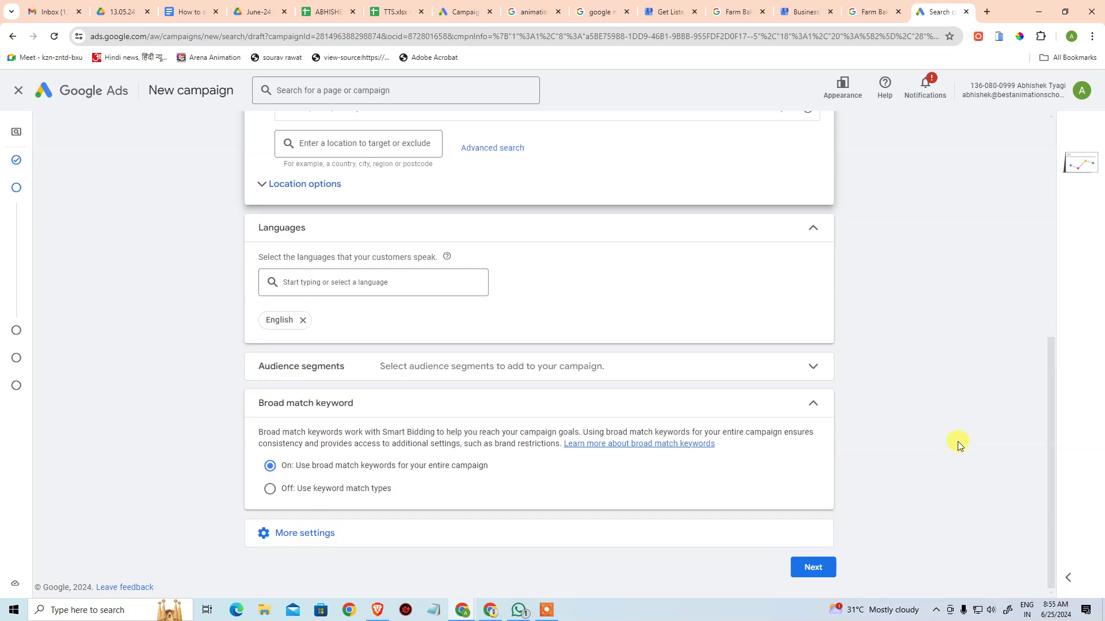
click(818, 566)
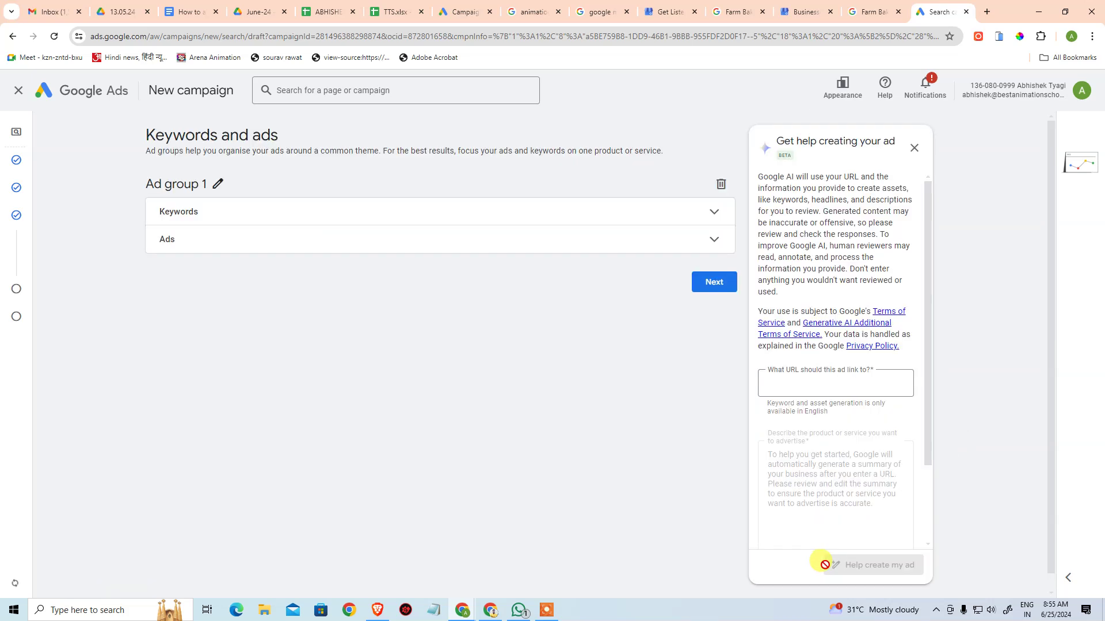
Accept Google AI's help with creating the ad and go to the URL the ad should link to
click(439, 236)
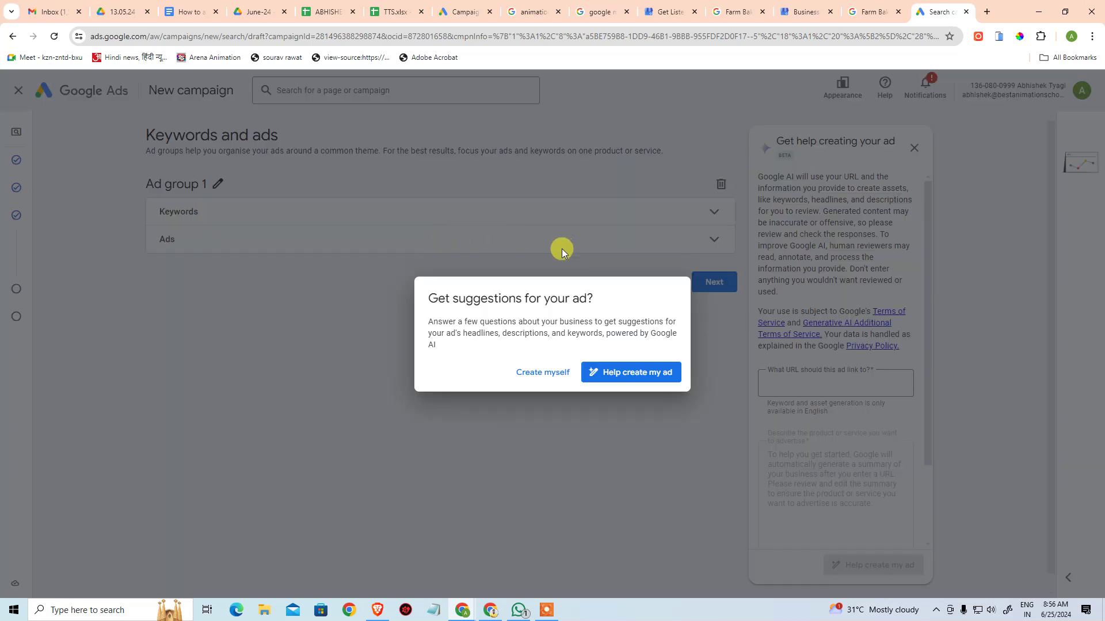
click(624, 380)
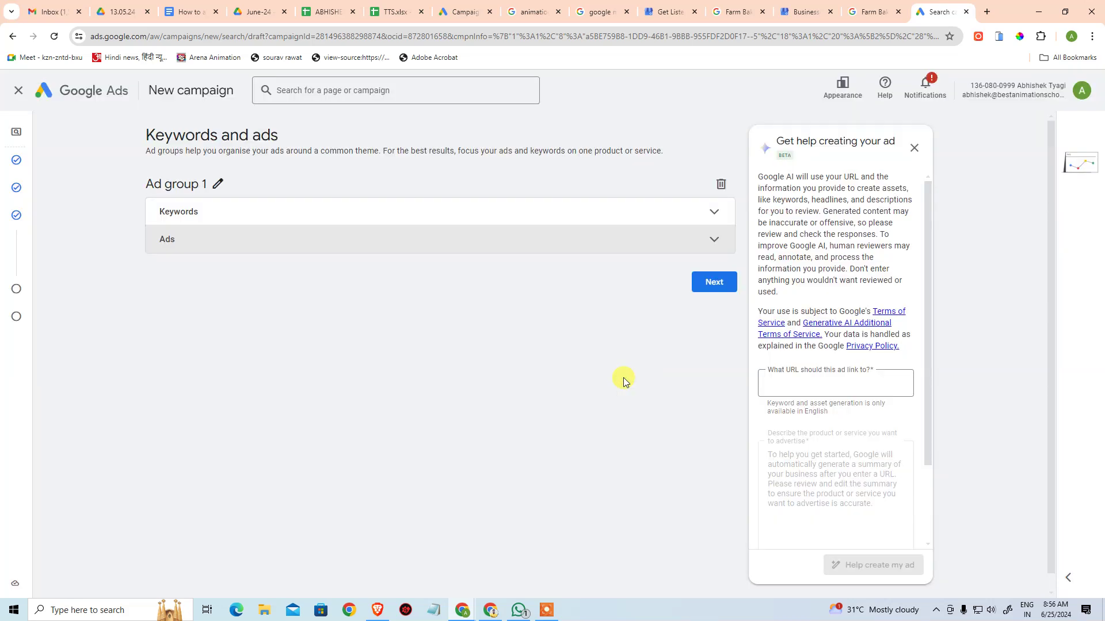
click(618, 211)
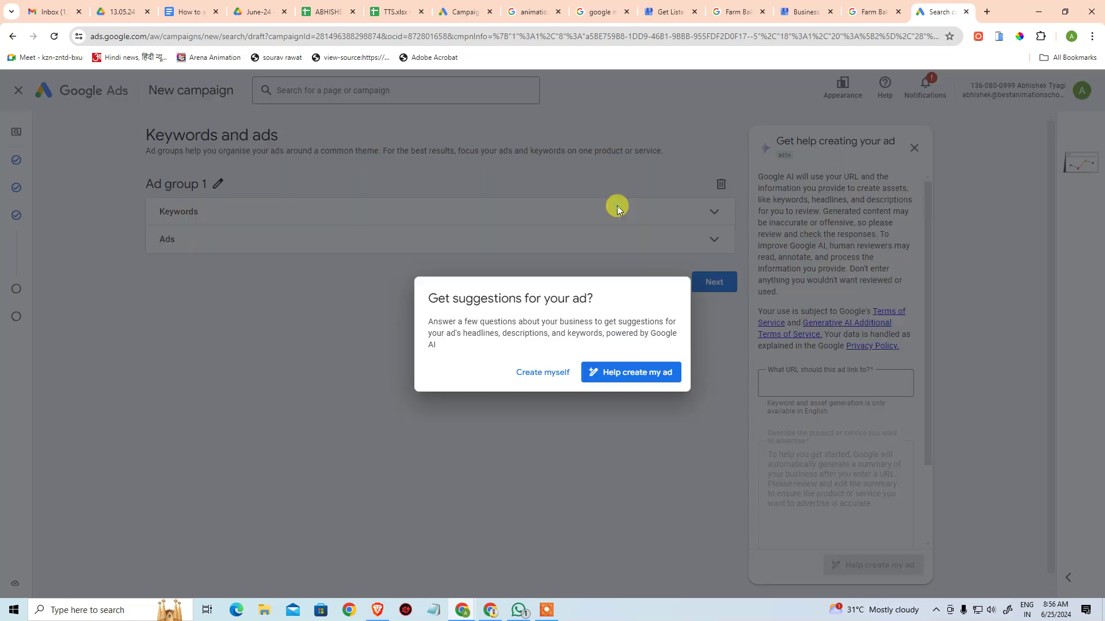
click(639, 374)
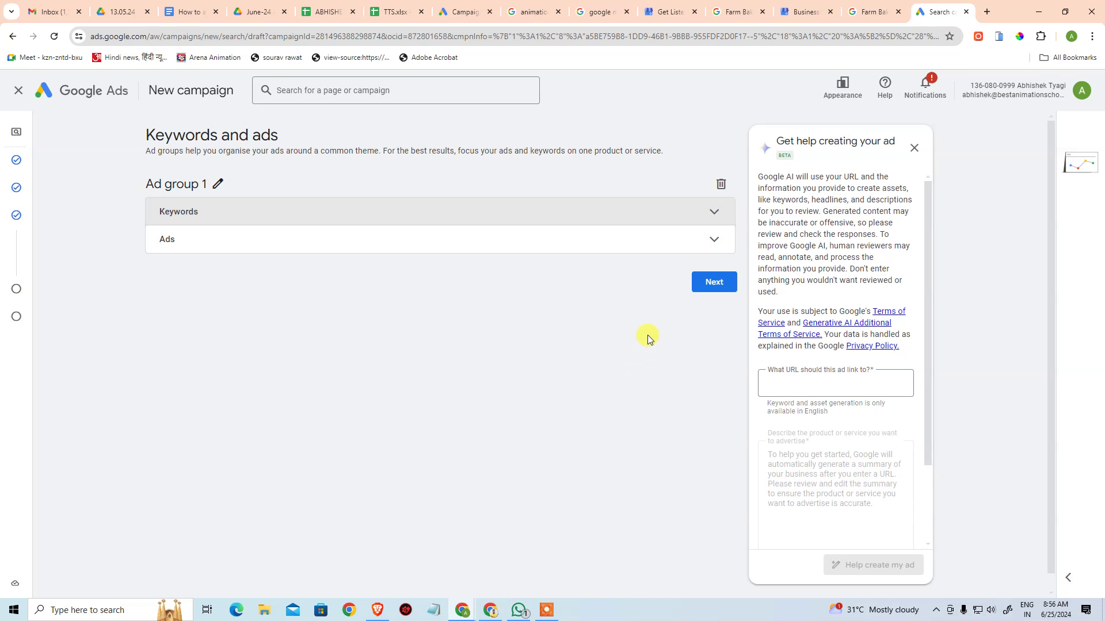
click(795, 385)
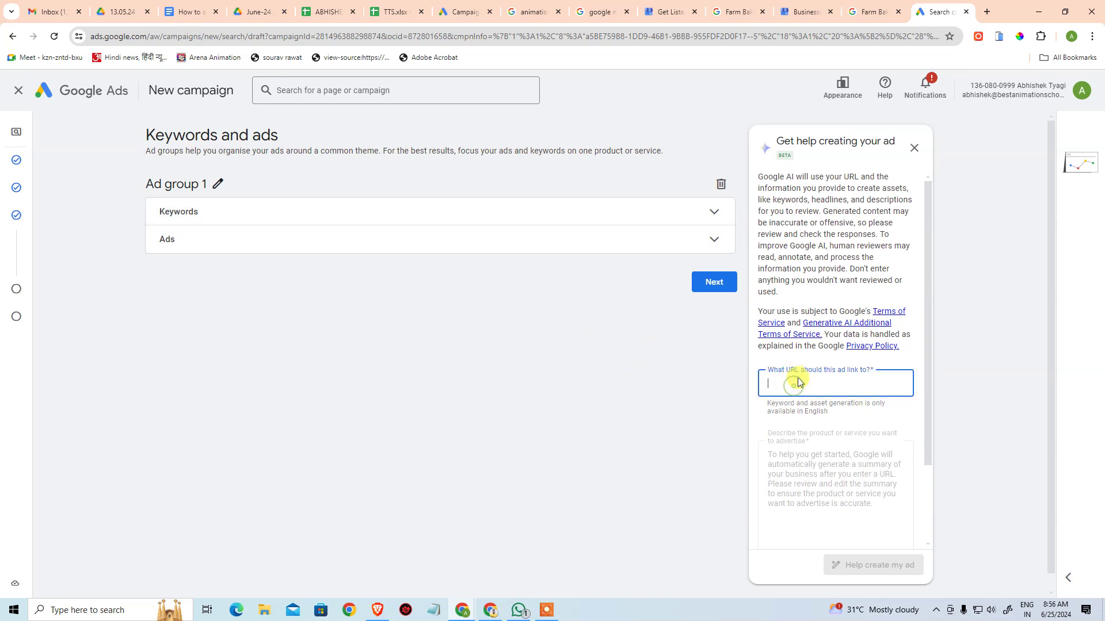
scroll(796, 380, down, 2)
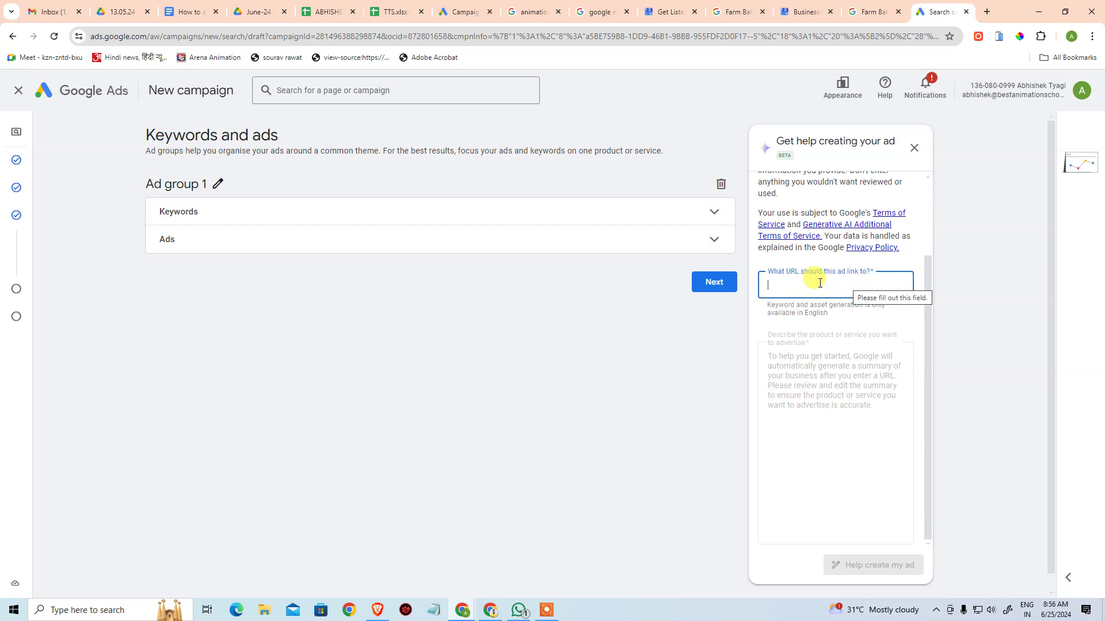
Copy Farm Bake's website link from its business information in Google Business Profile Manager
click(802, 10)
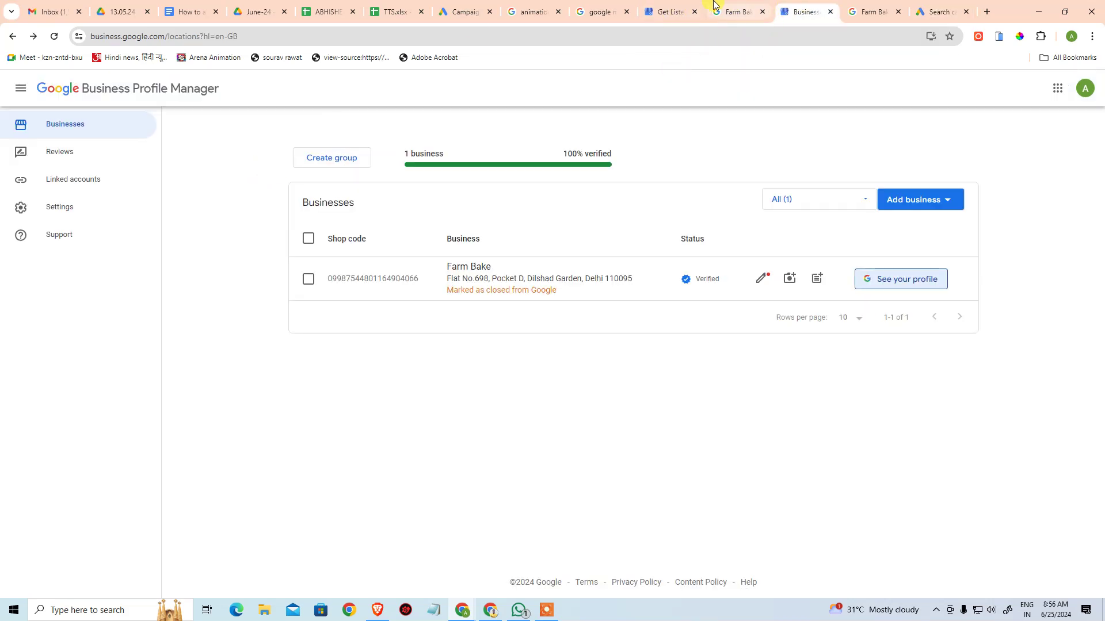
click(670, 12)
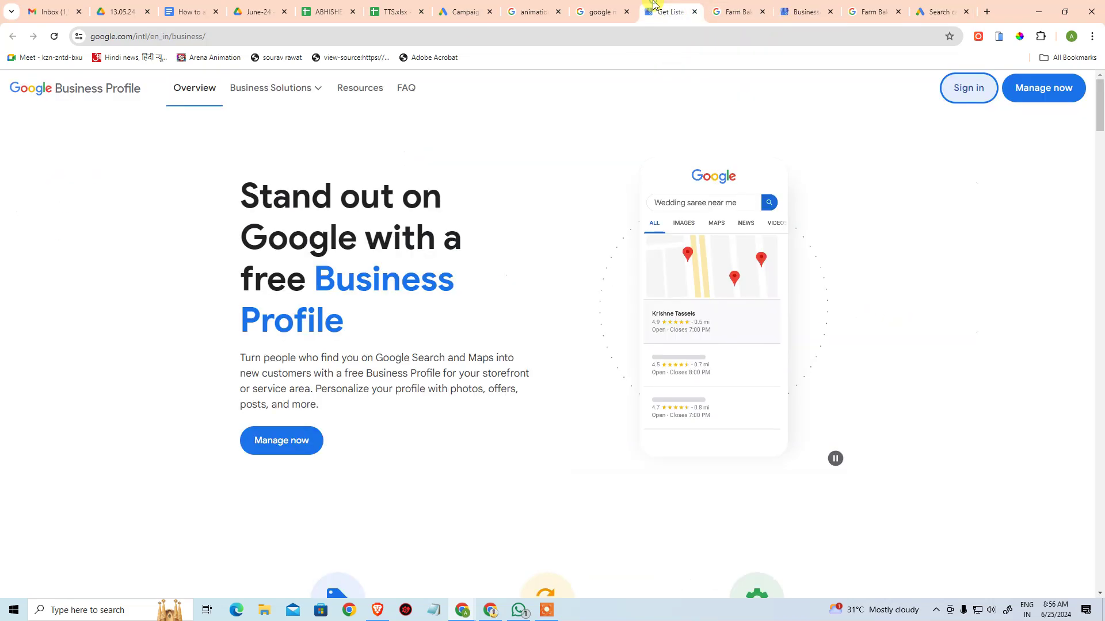
click(797, 6)
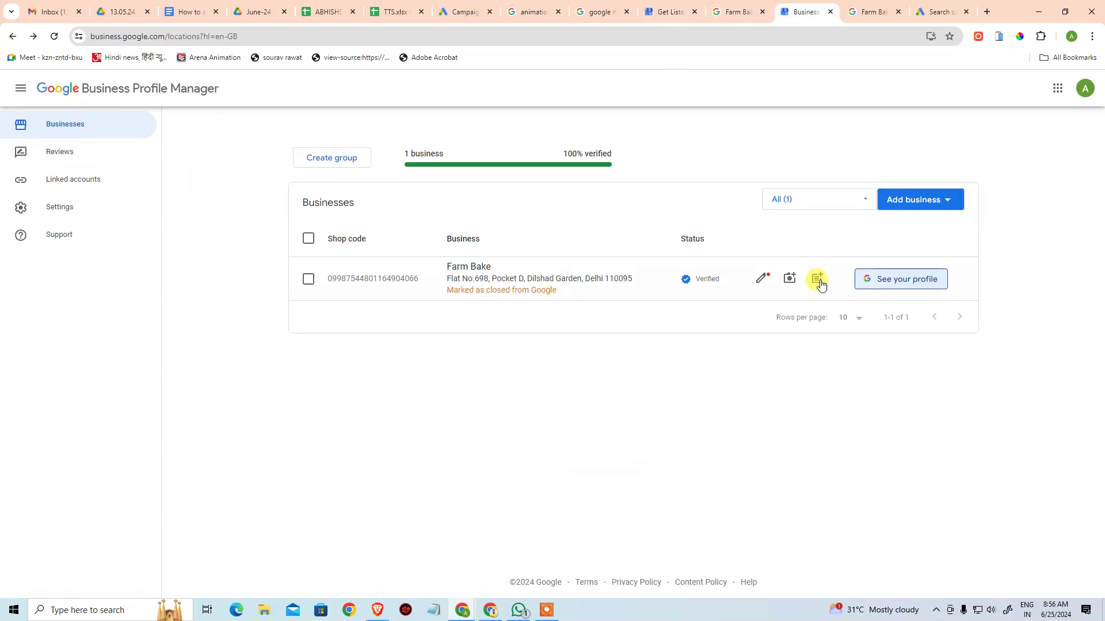
click(761, 279)
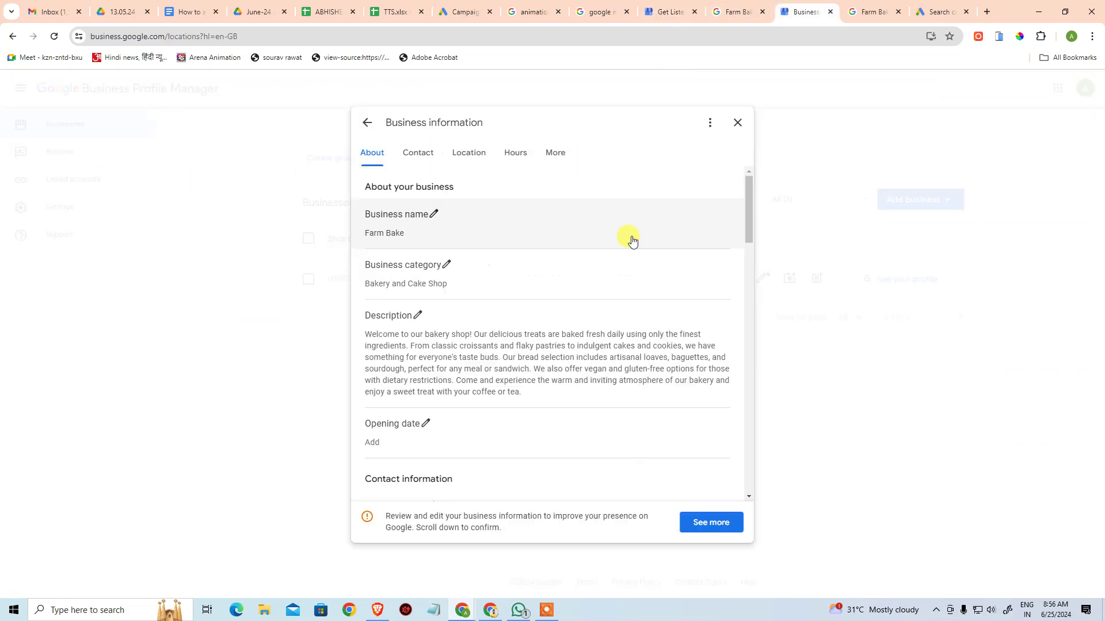
scroll(549, 317, down, 6)
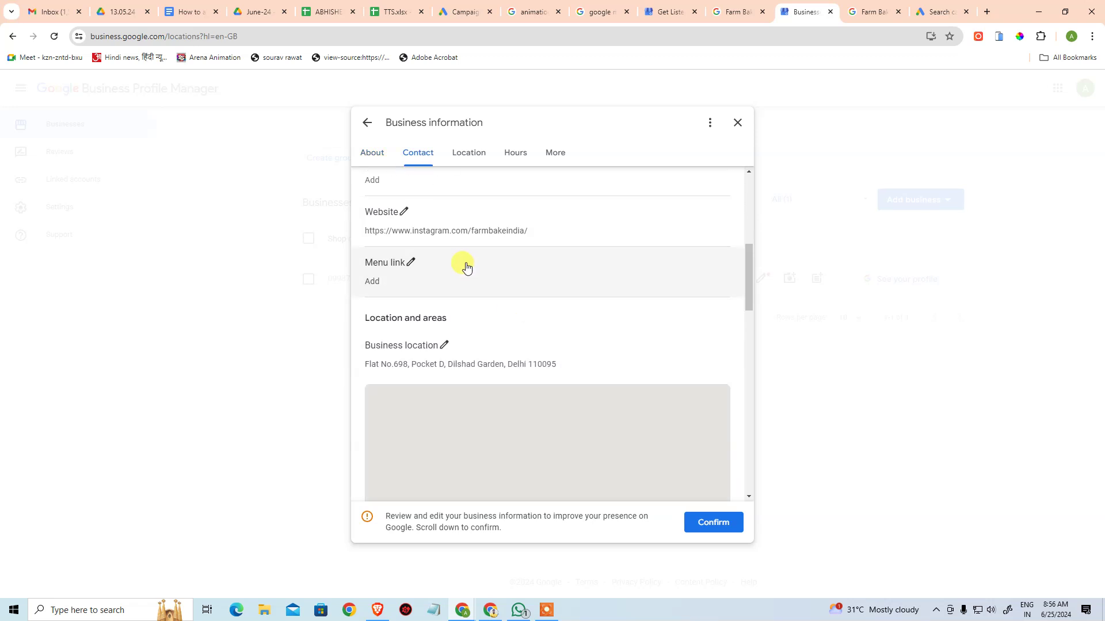
drag(562, 234, 368, 233)
drag(562, 266, 297, 275)
key(ctrl+c)
click(928, 11)
click(846, 291)
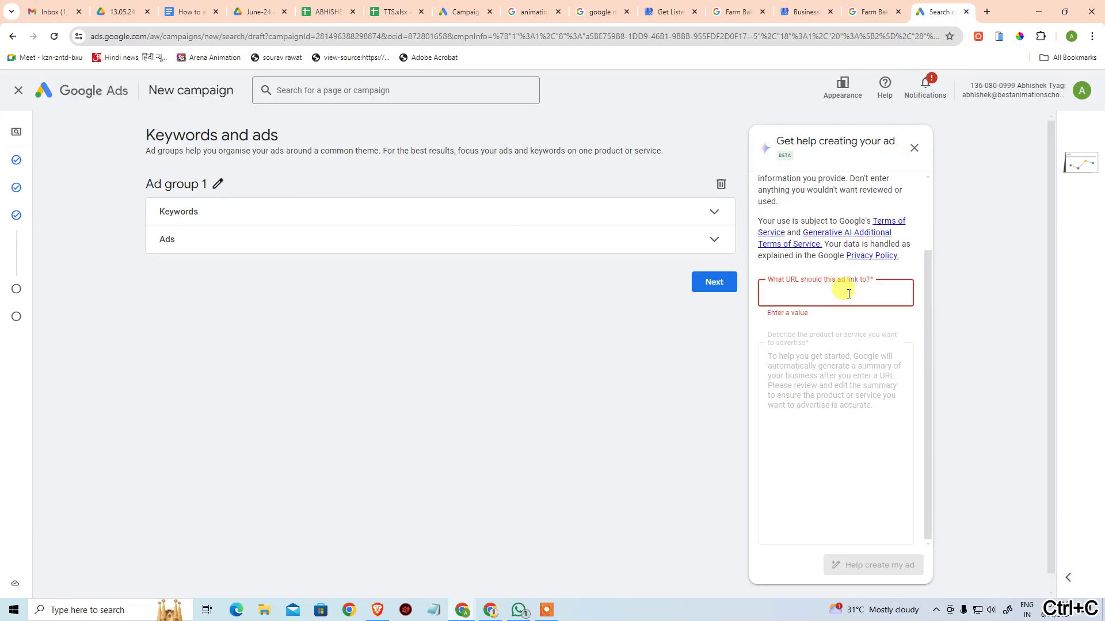
key(ctrl+v)
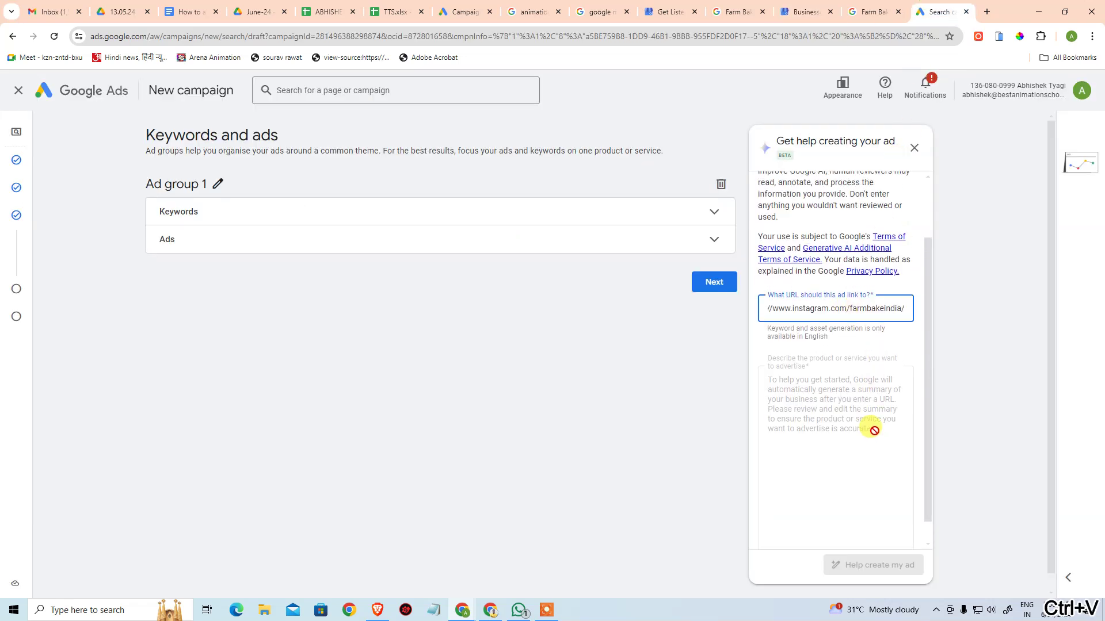
scroll(874, 430, up, 2)
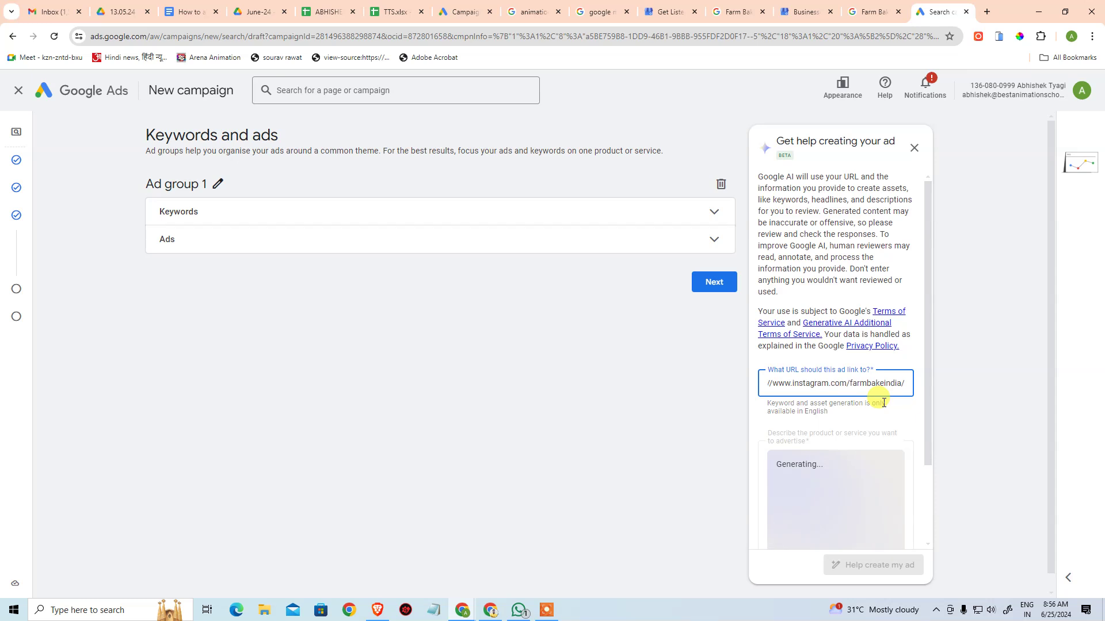
scroll(886, 406, down, 2)
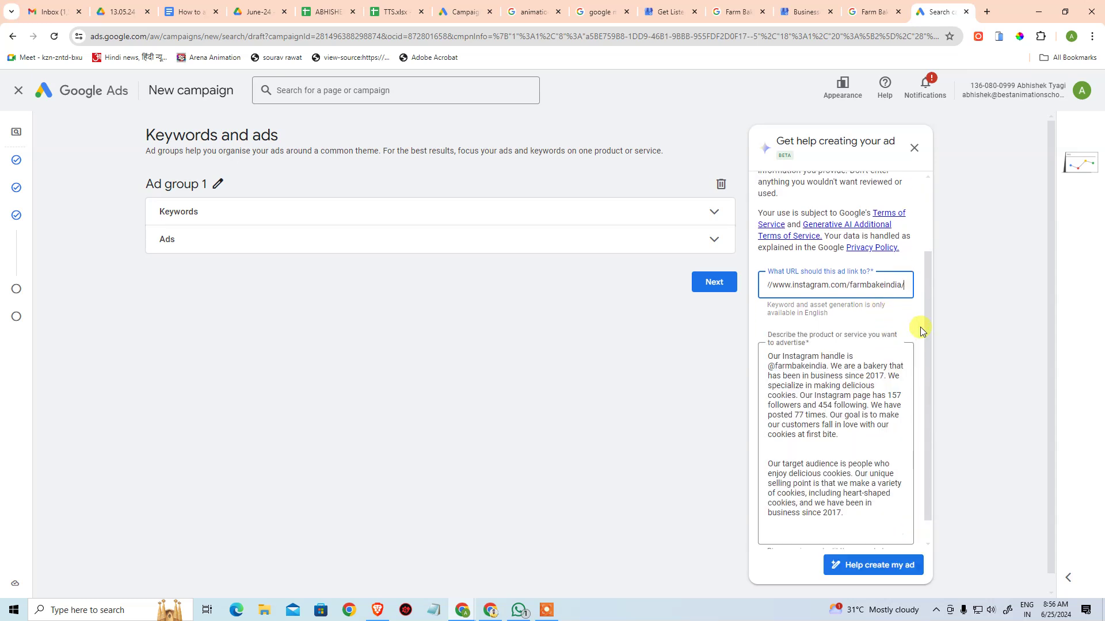
scroll(868, 460, down, 2)
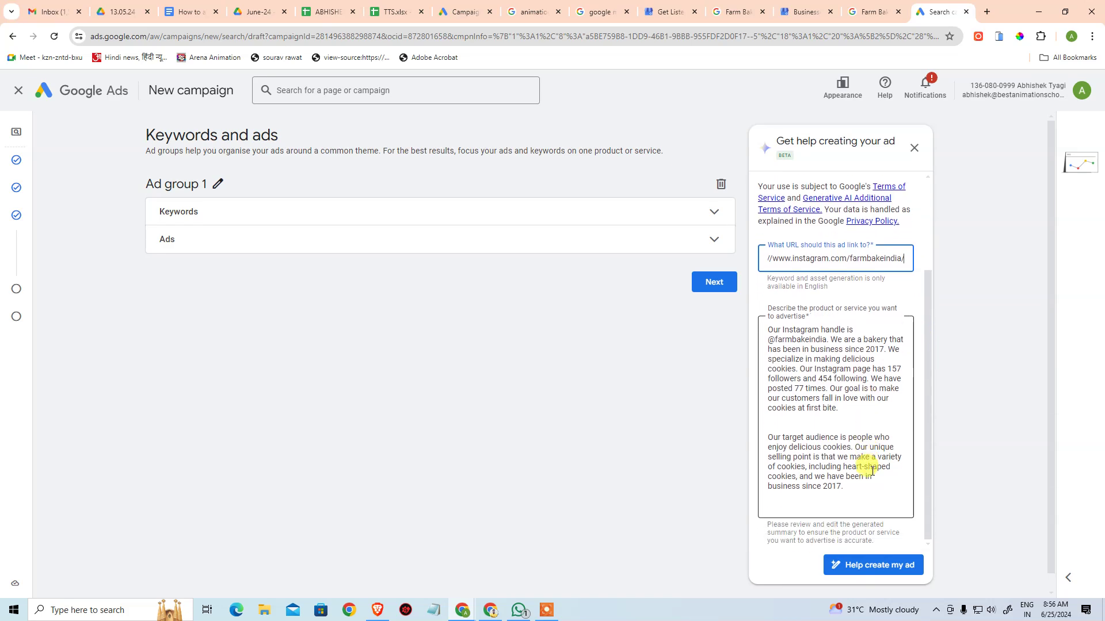
click(871, 565)
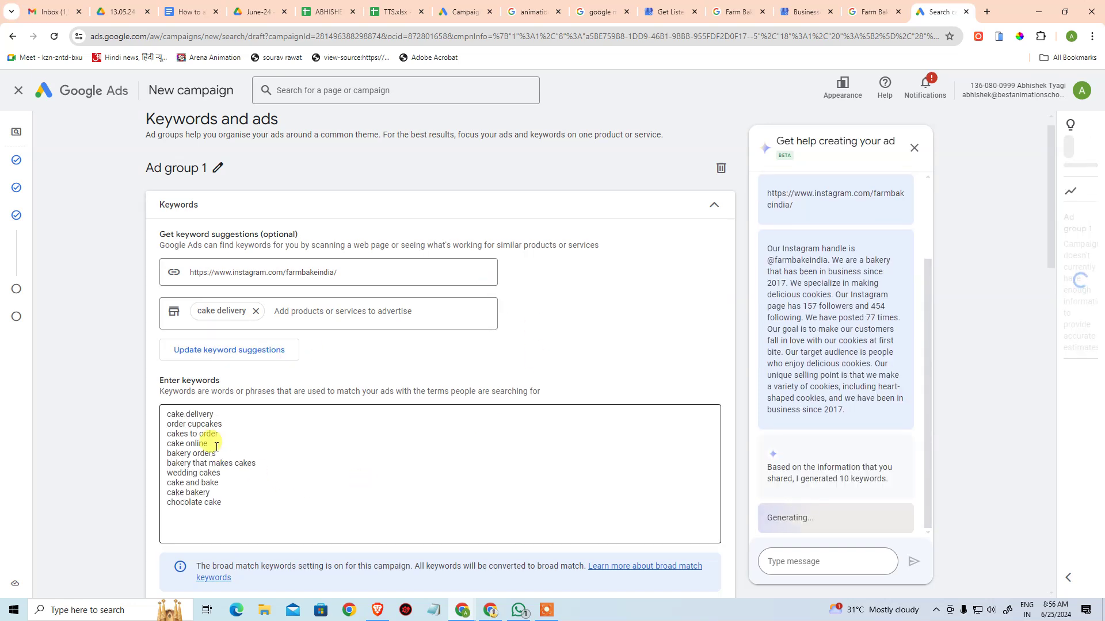
Review the generated keyword list and the keyword suggestion settings for Ad group 1
click(244, 443)
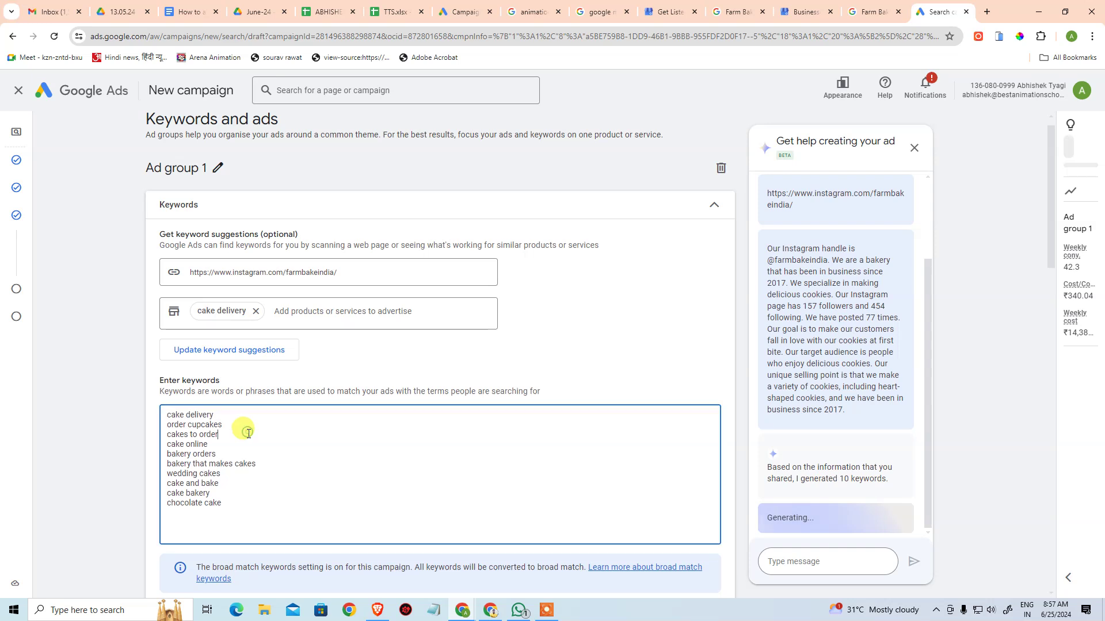
click(291, 458)
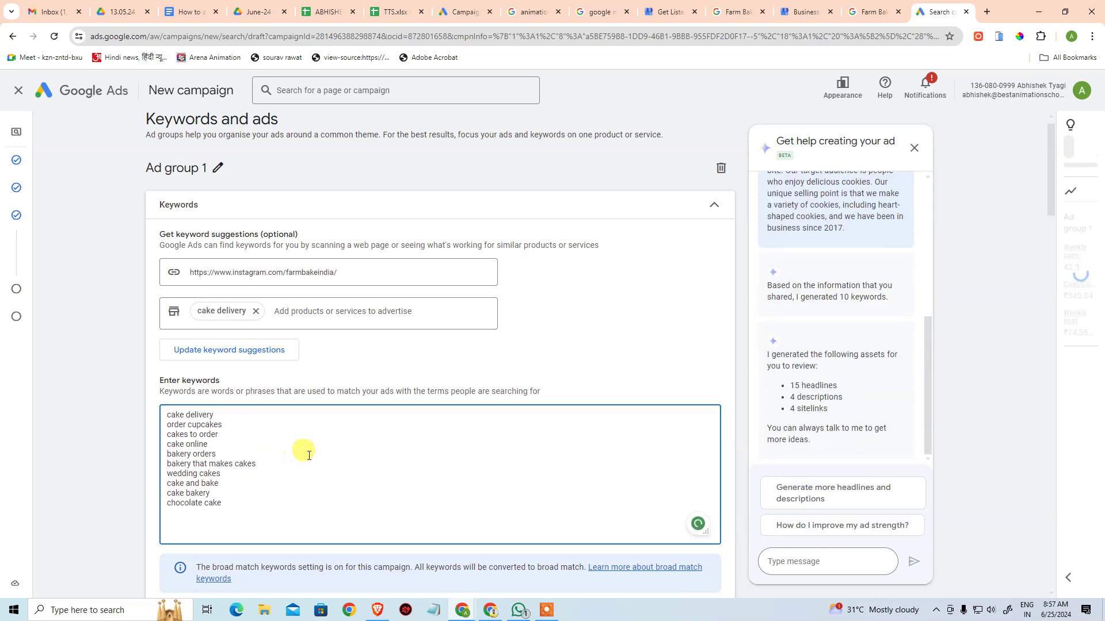
click(293, 477)
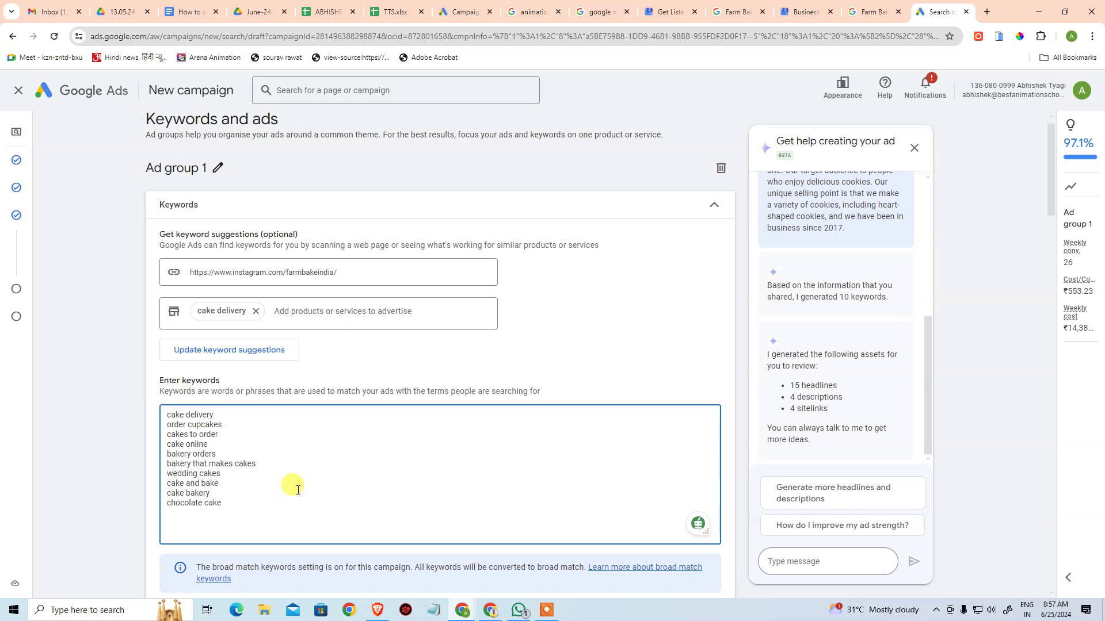
scroll(299, 492, down, 1)
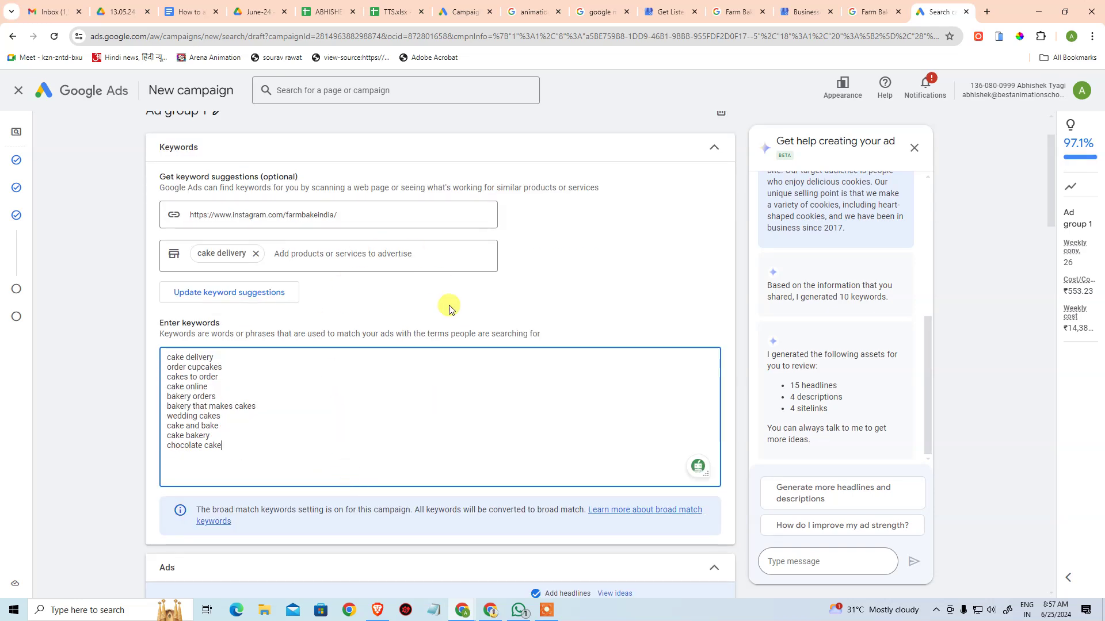
scroll(270, 317, up, 2)
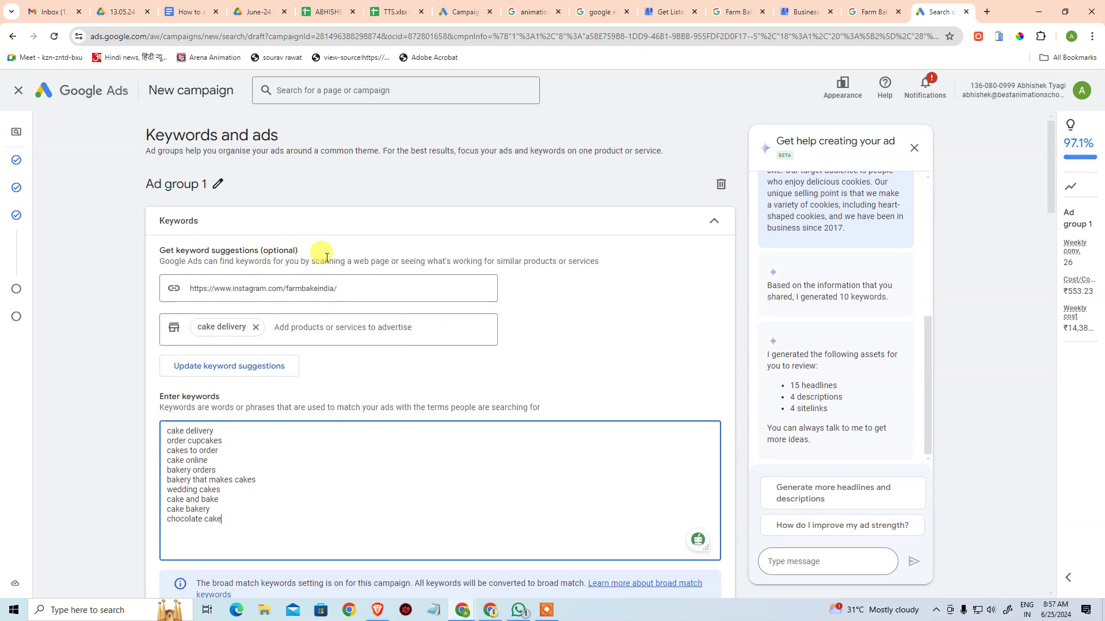
Examine the generated ad's strength, final URL, headlines, descriptions, sitelinks, callouts and preview
scroll(376, 296, down, 7)
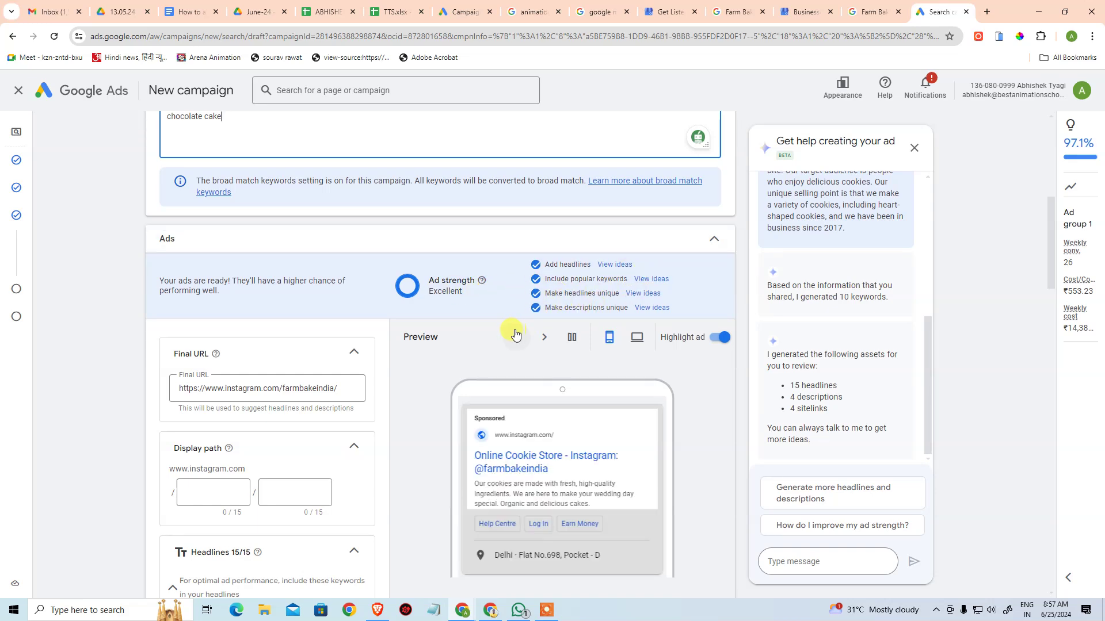
scroll(495, 339, down, 5)
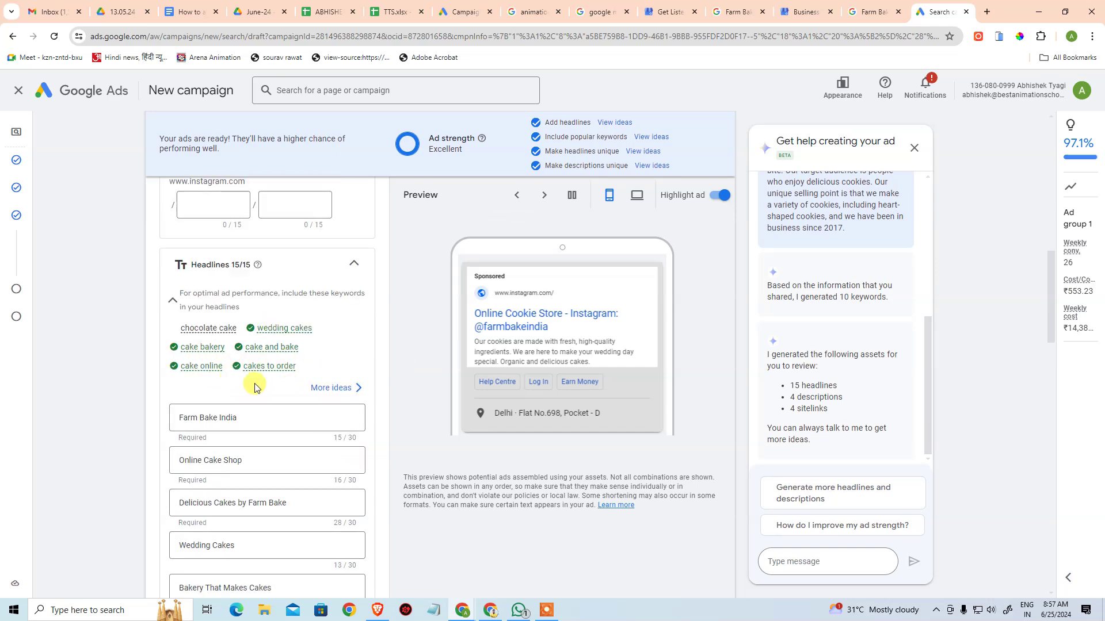
scroll(250, 380, down, 4)
scroll(282, 538, down, 10)
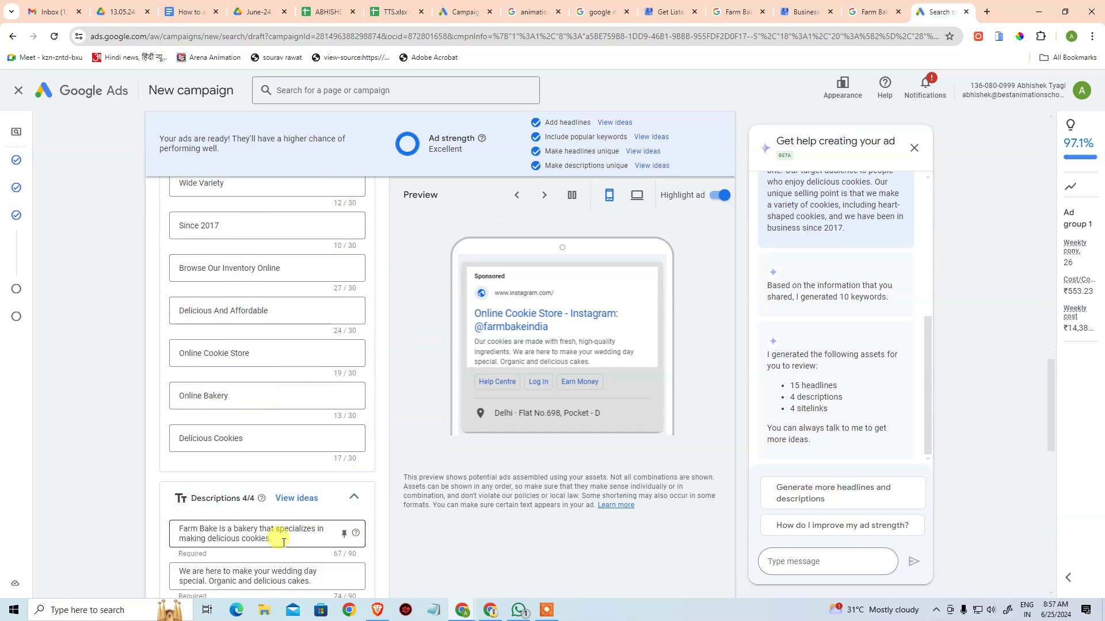
scroll(333, 437, down, 6)
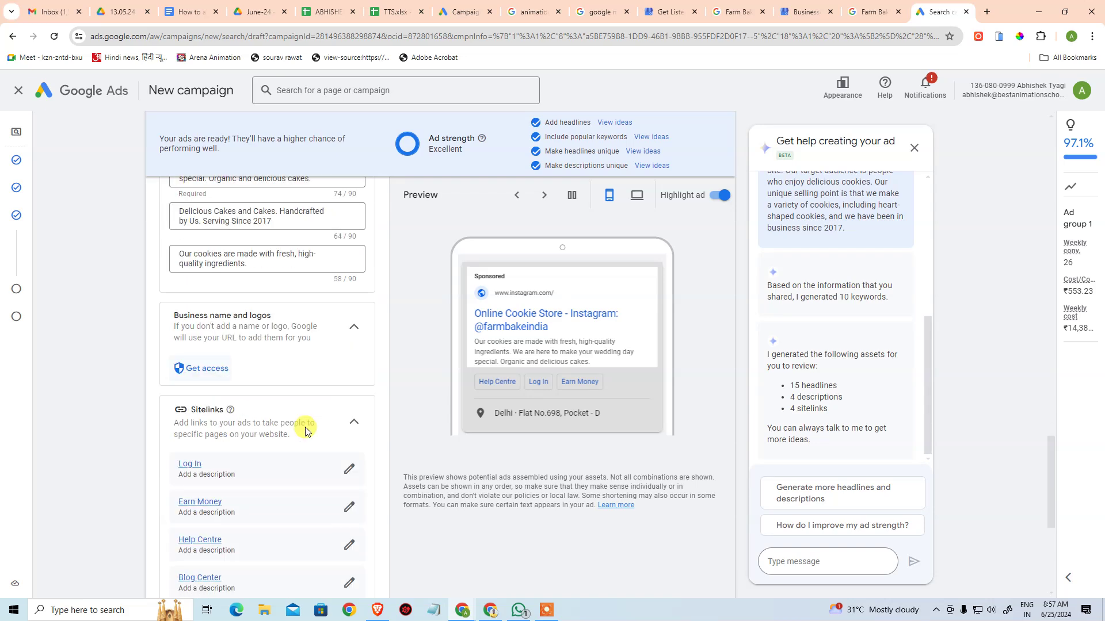
scroll(382, 371, down, 3)
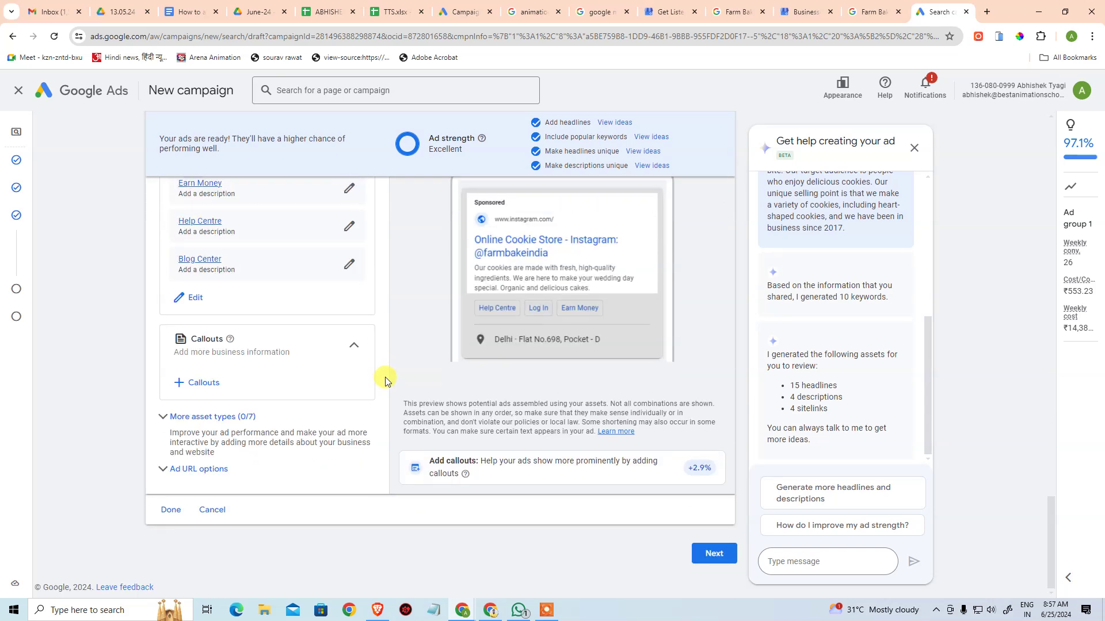
scroll(397, 371, up, 2)
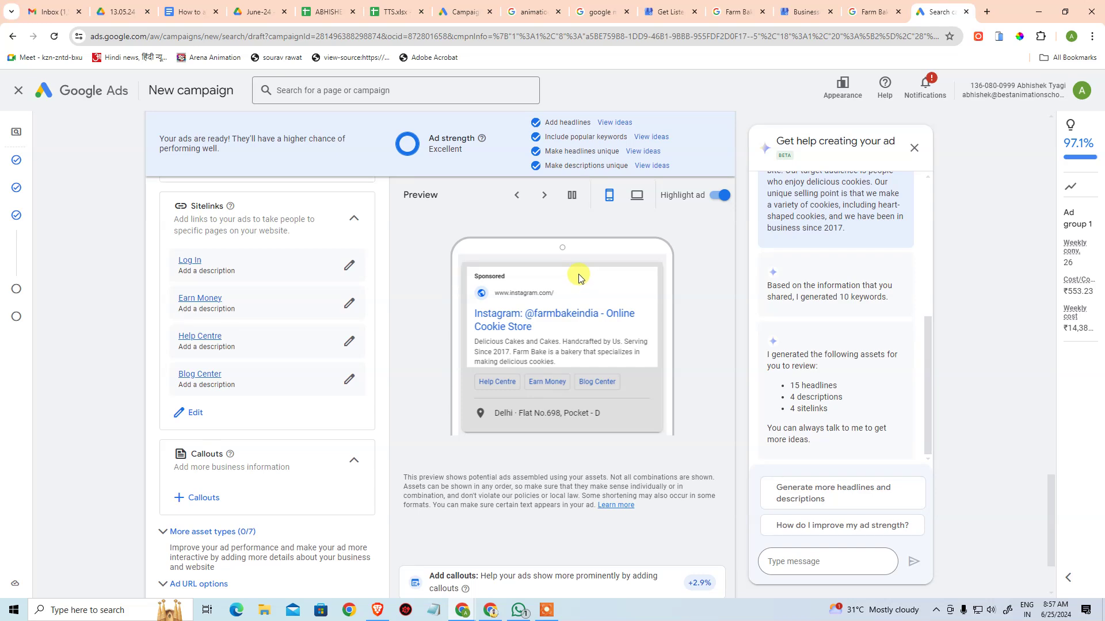
scroll(592, 316, up, 10)
scroll(592, 329, up, 10)
scroll(407, 396, up, 2)
scroll(594, 360, down, 10)
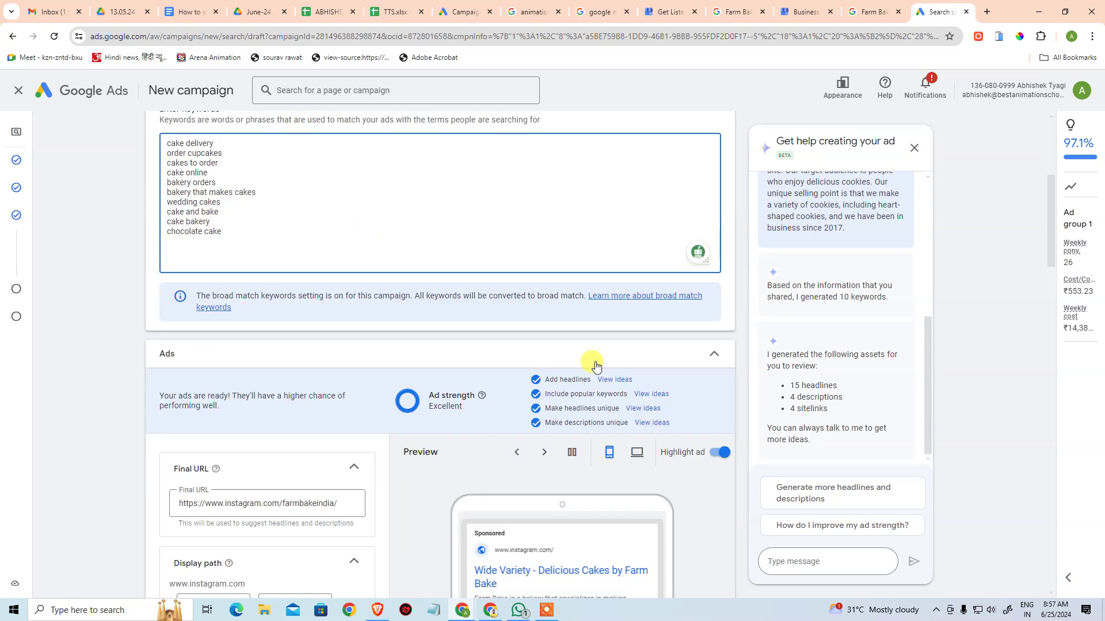
scroll(554, 457, down, 15)
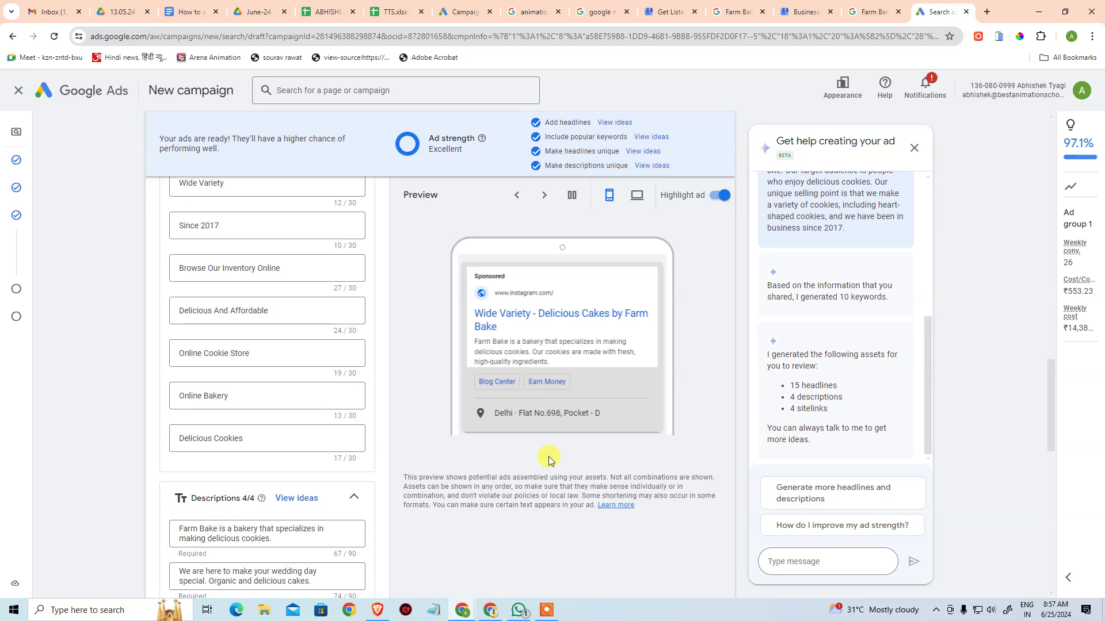
Finish editing Farm Bake's generated ad and continue from the keywords and ads stage to the campaign budget
scroll(547, 456, down, 1)
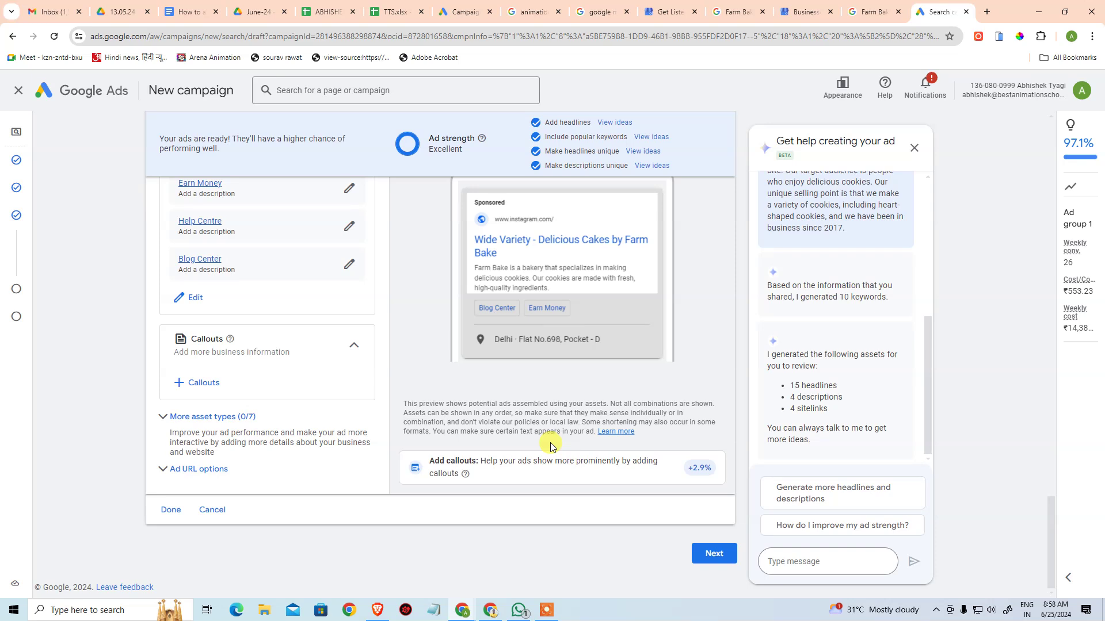
click(171, 511)
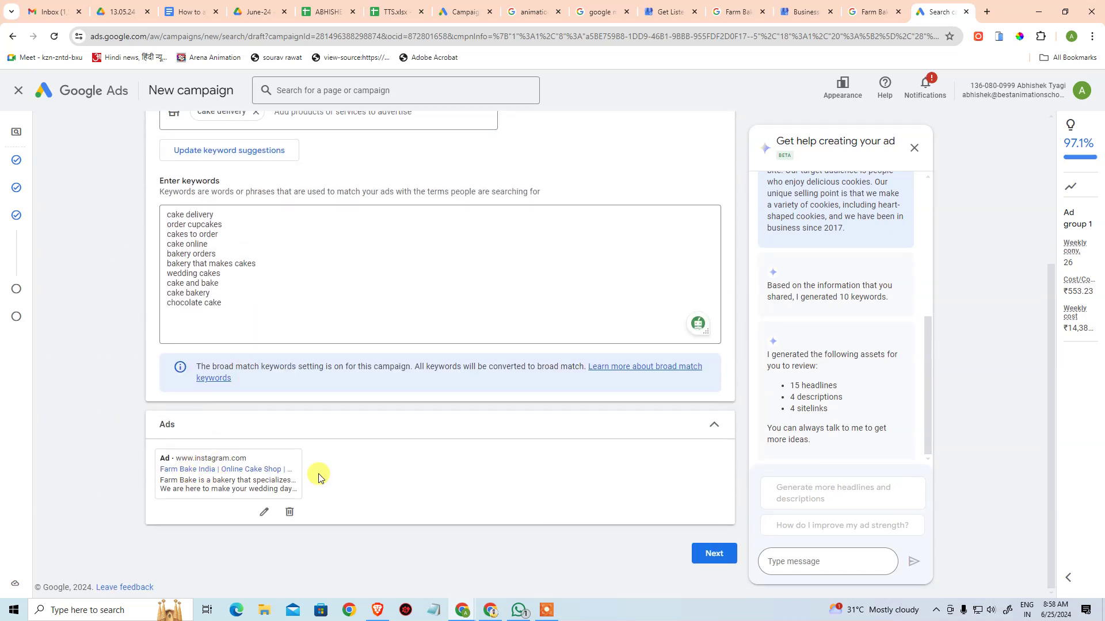
scroll(365, 461, up, 3)
scroll(360, 457, down, 4)
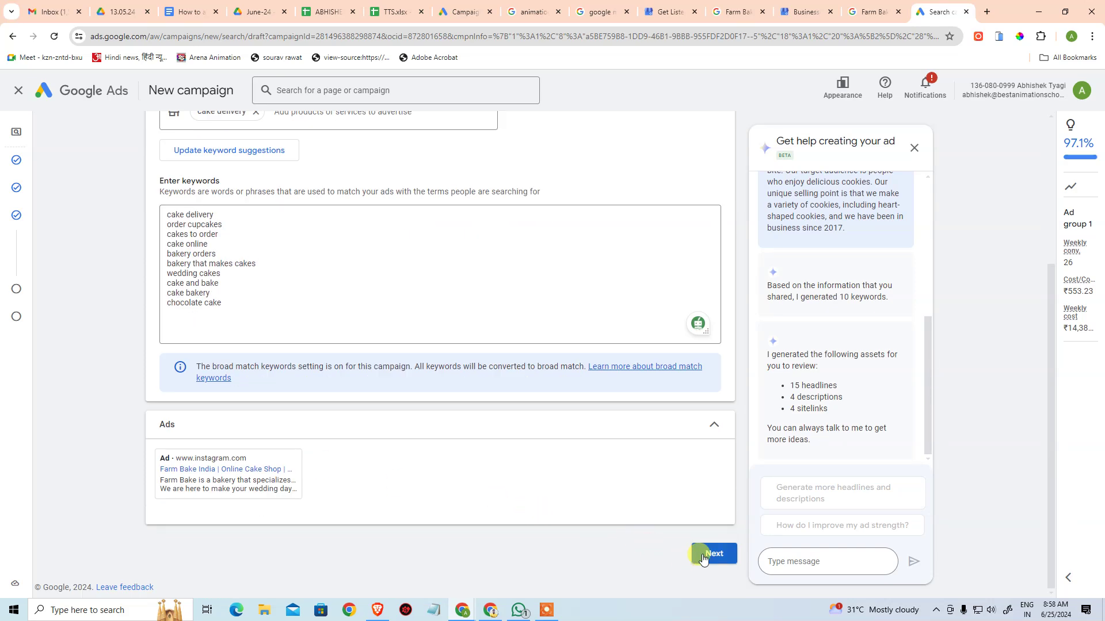
click(702, 555)
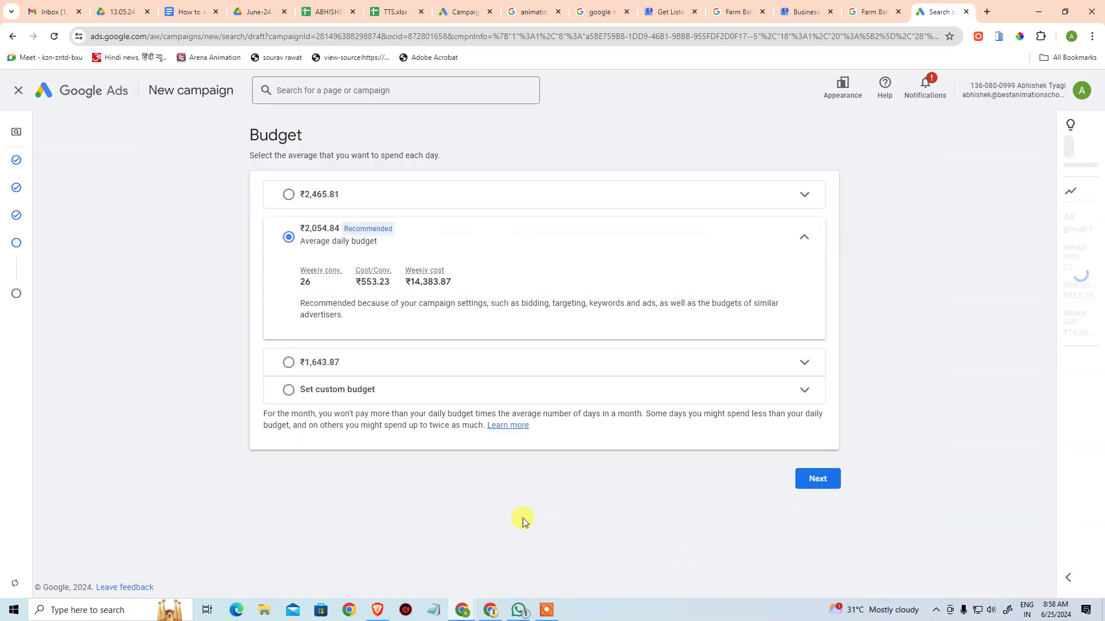
Complete the identity confirmation, set a custom average daily budget of ₹500, and continue to the campaign review with the weekly estimates expanded
click(300, 390)
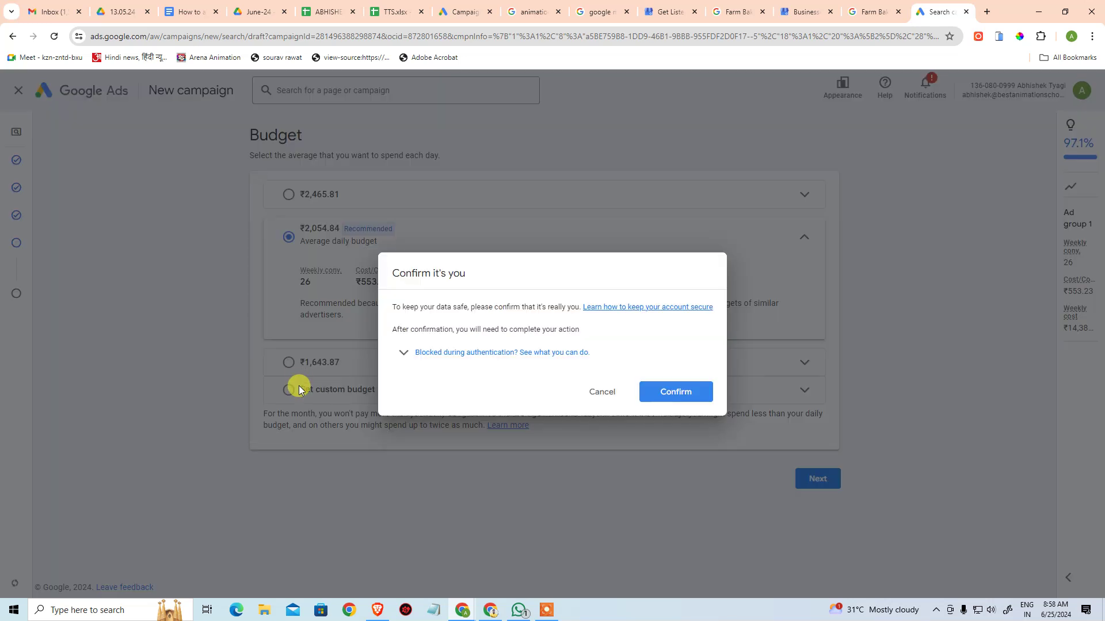
click(667, 396)
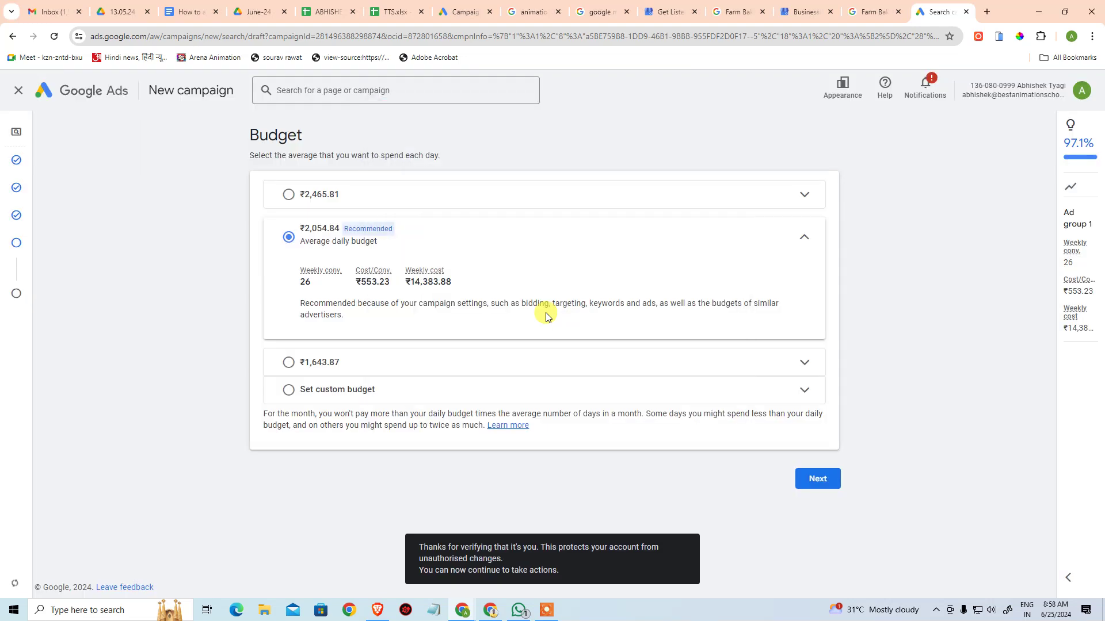
click(321, 392)
drag(367, 341, 251, 347)
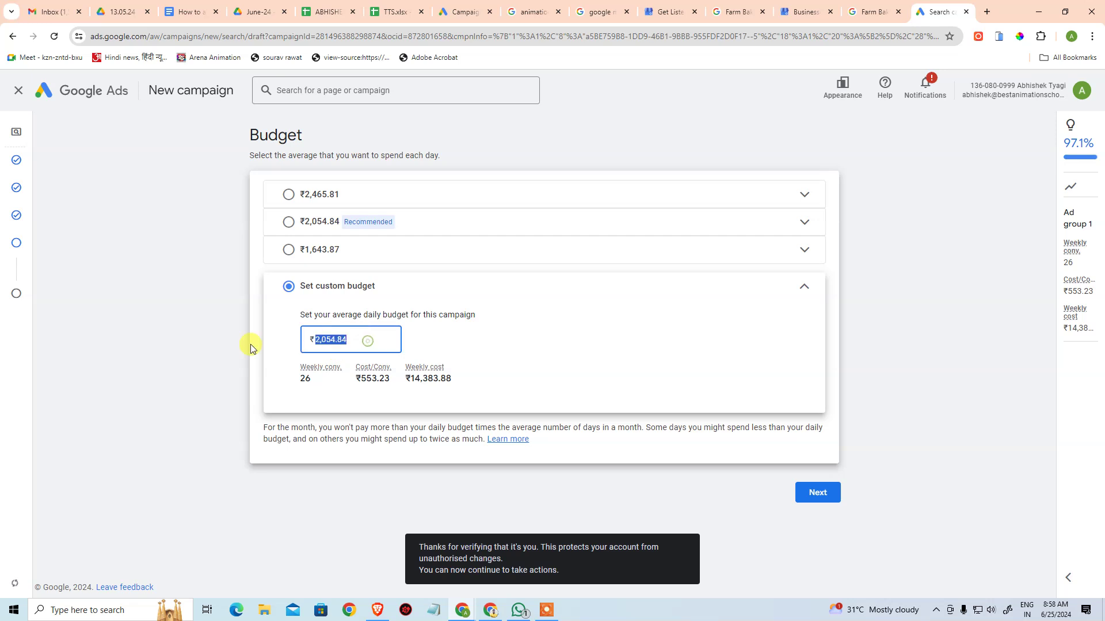
text(500)
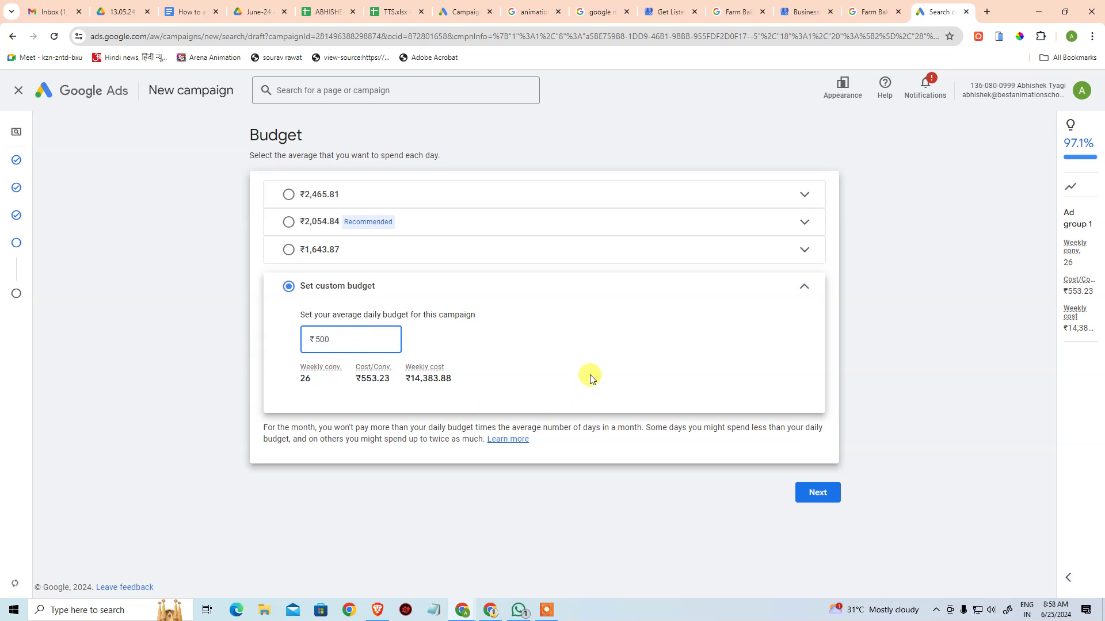
click(517, 550)
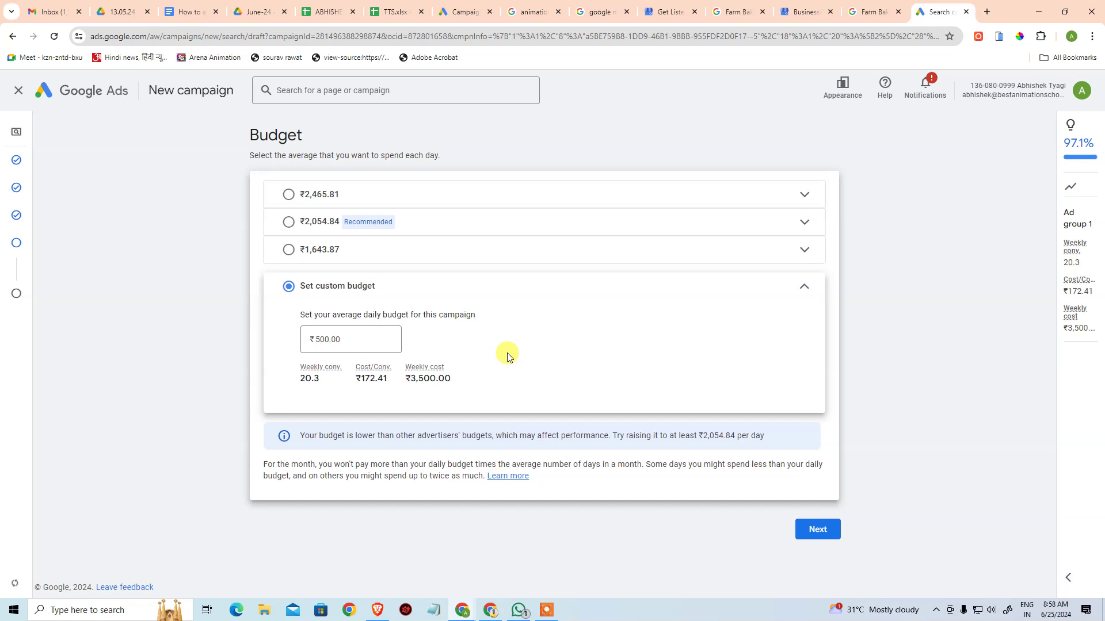
click(814, 530)
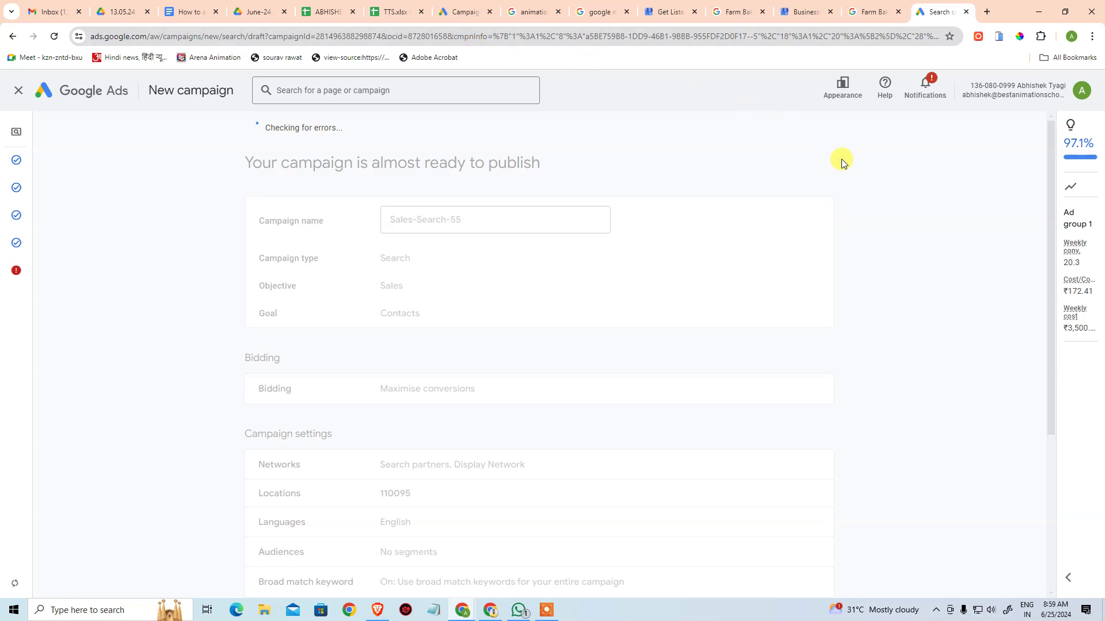
click(1070, 580)
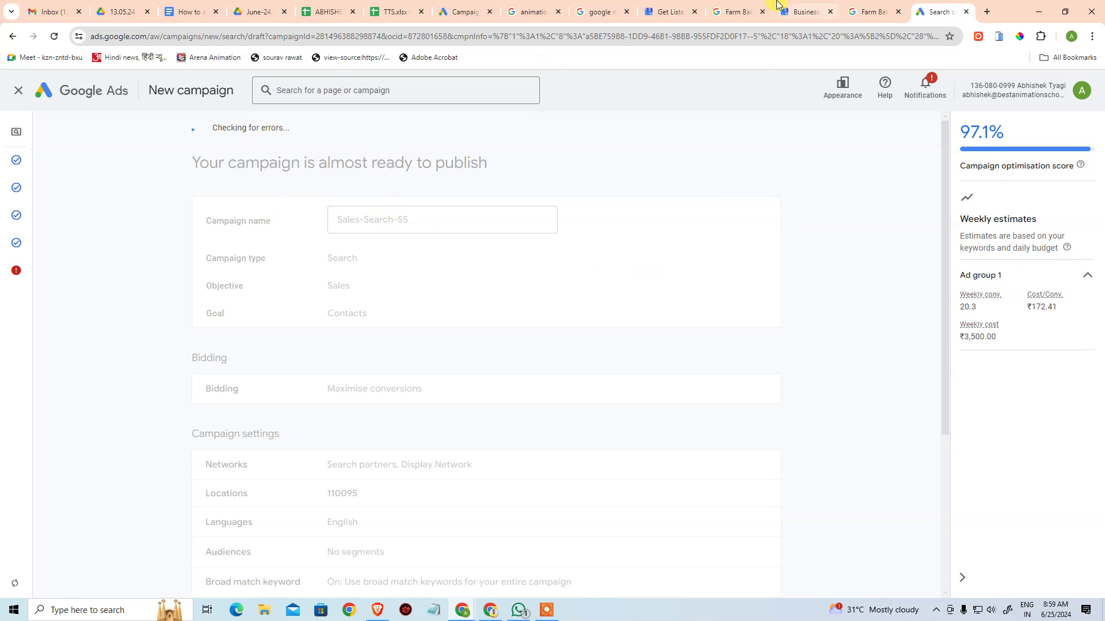
Search Google for "google keyword planner" in a new tab and open Keyword Planner through its Google Ads result
click(661, 12)
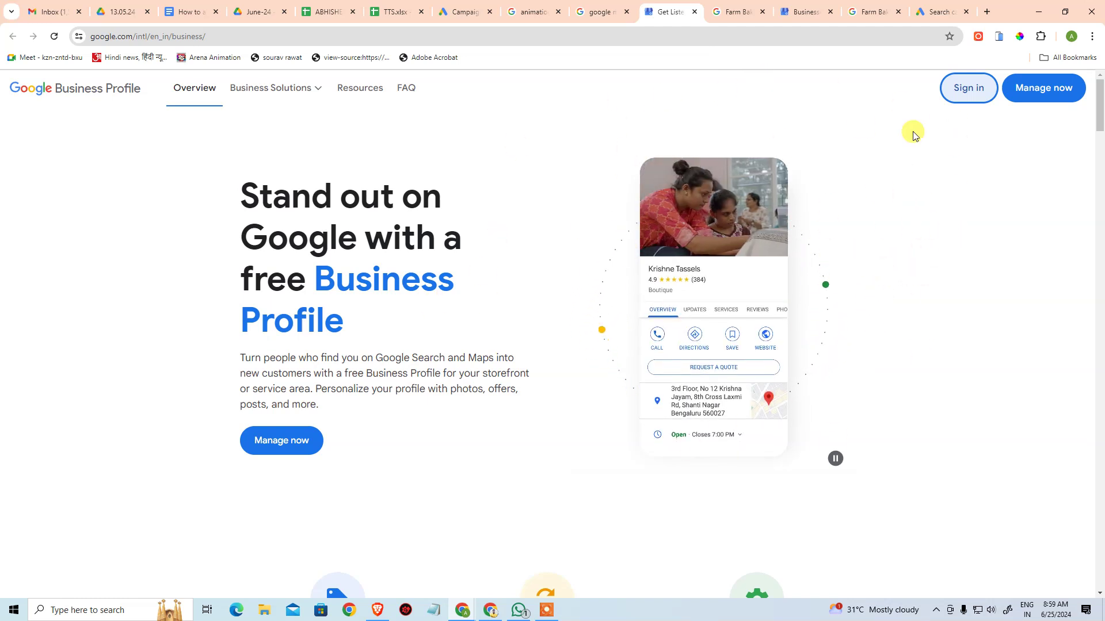
click(987, 11)
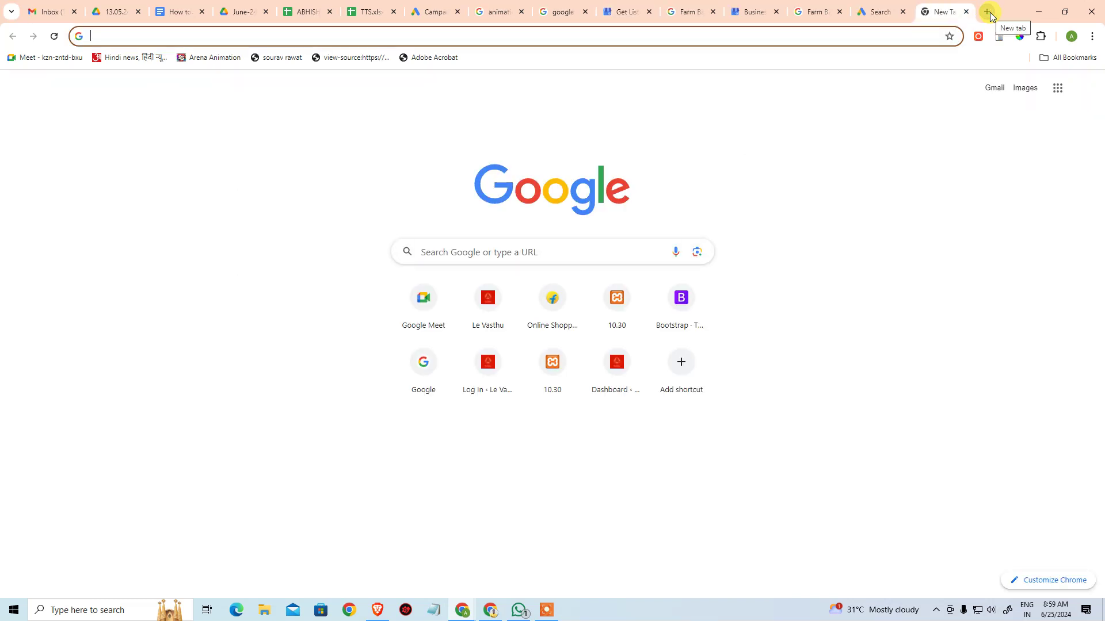
text(google keyword)
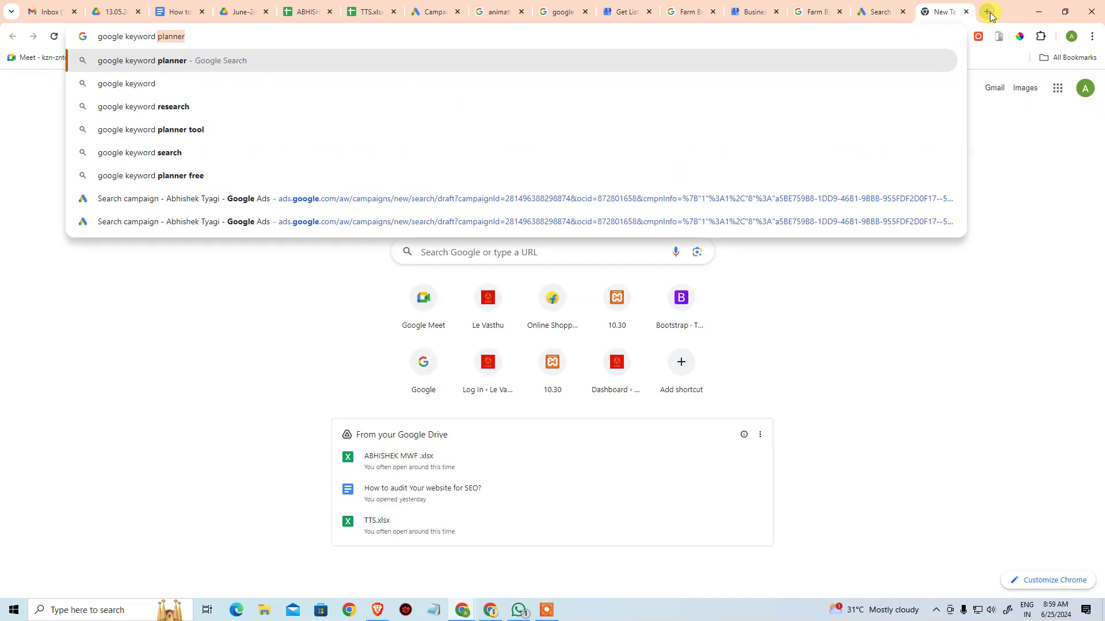
key(Return)
scroll(222, 355, down, 3)
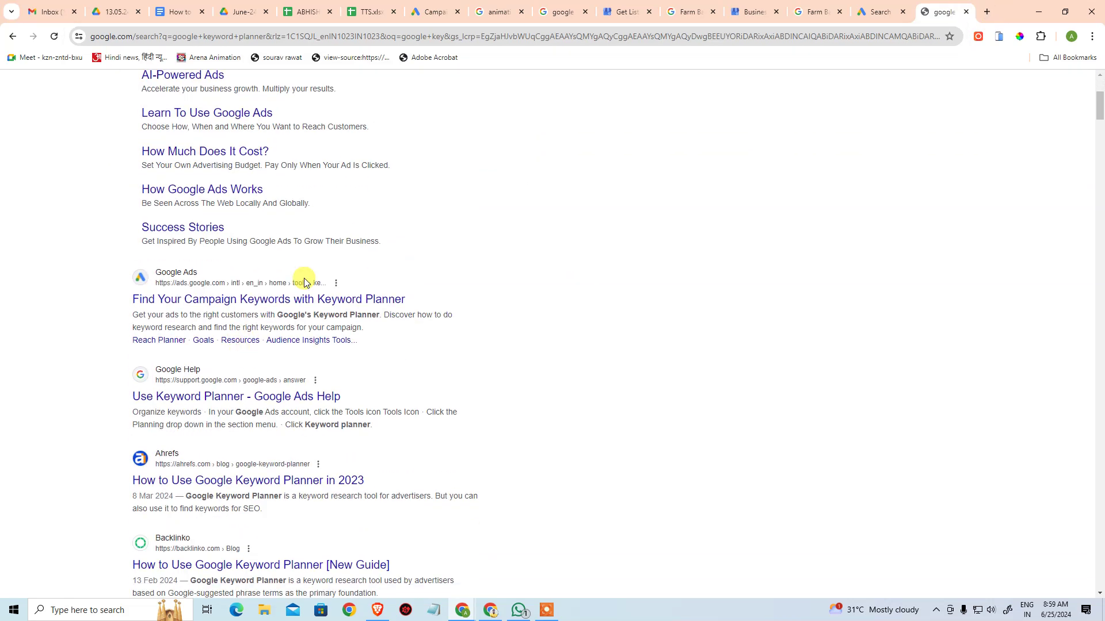
scroll(357, 257, up, 1)
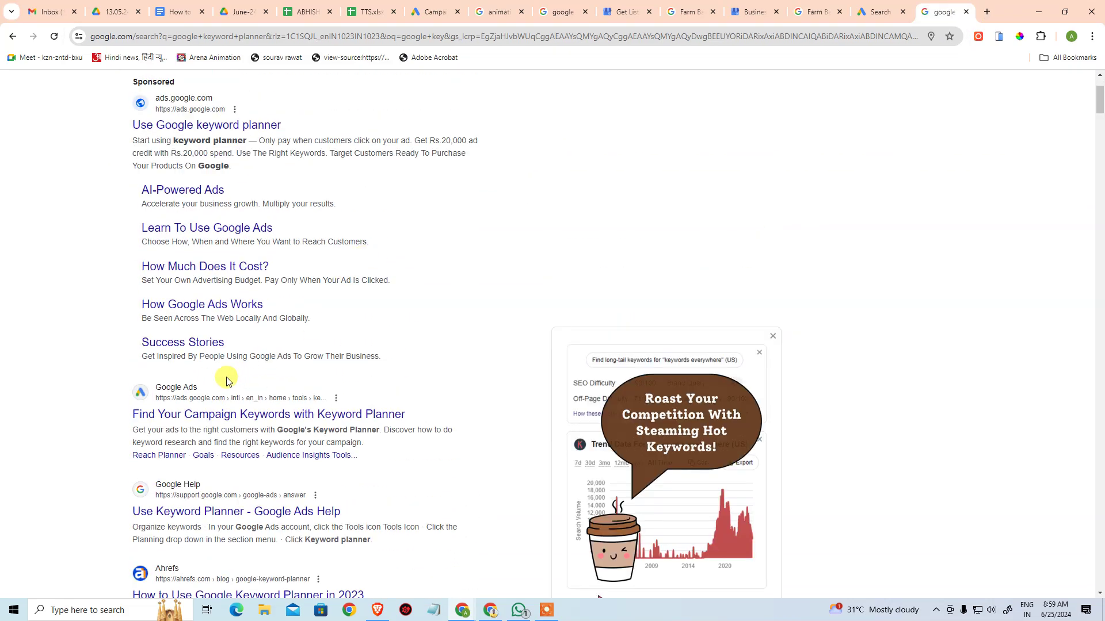
click(238, 417)
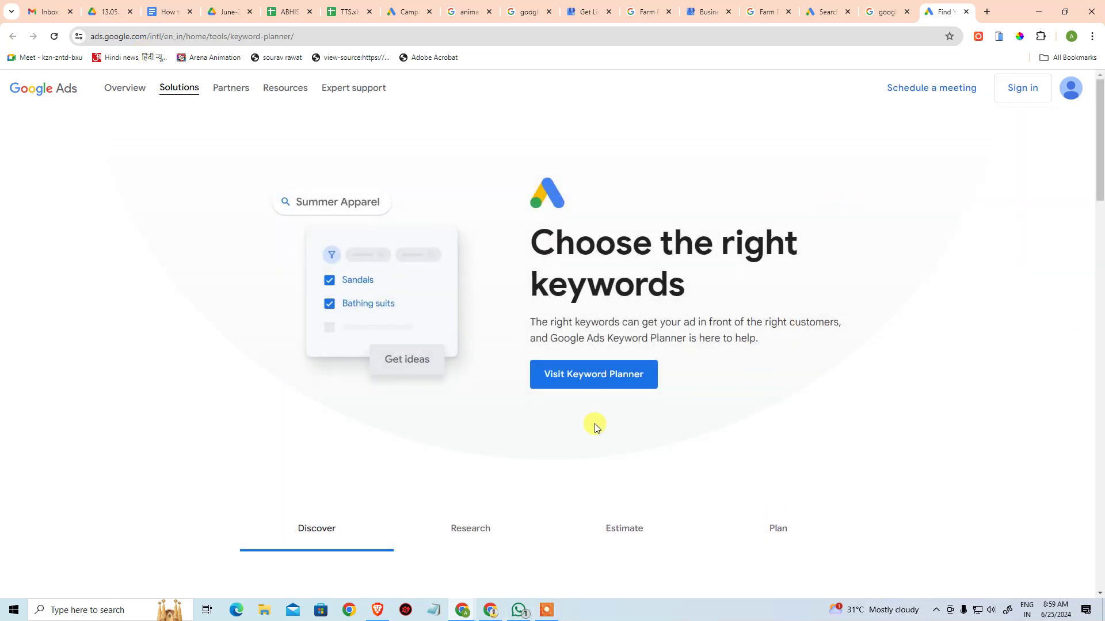
click(630, 381)
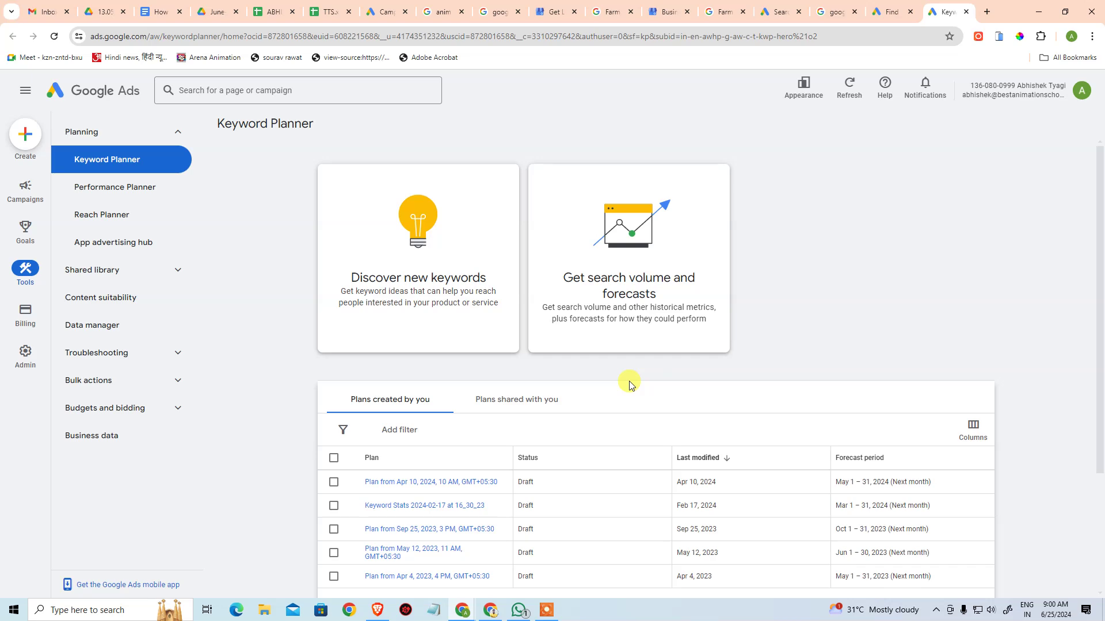
Remove all five existing plans from Keyword Planner
scroll(734, 471, down, 3)
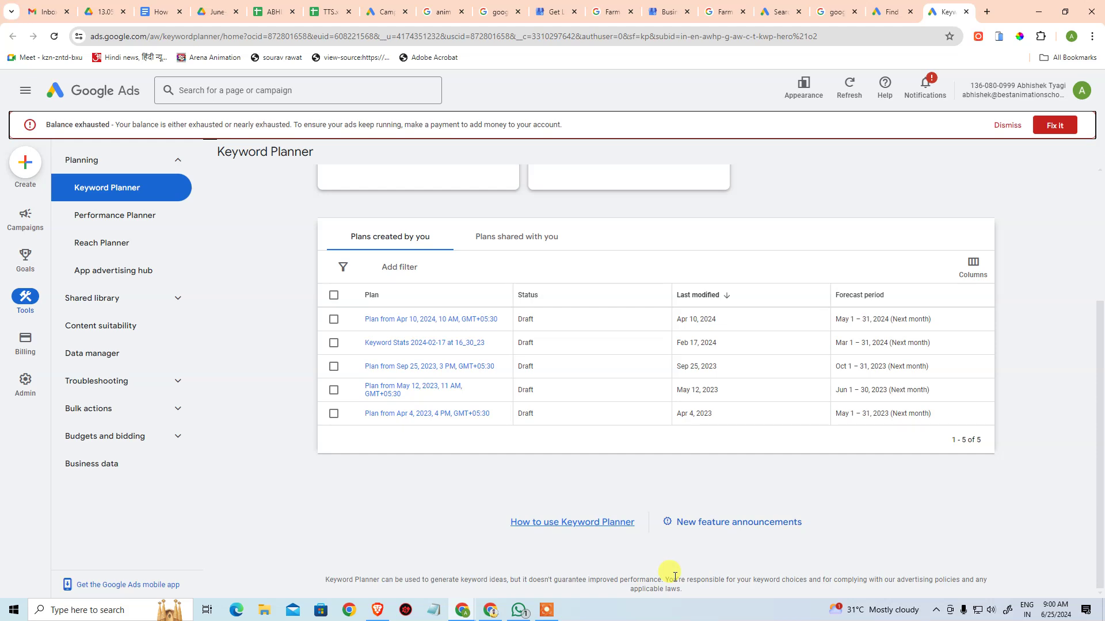
scroll(416, 323, up, 3)
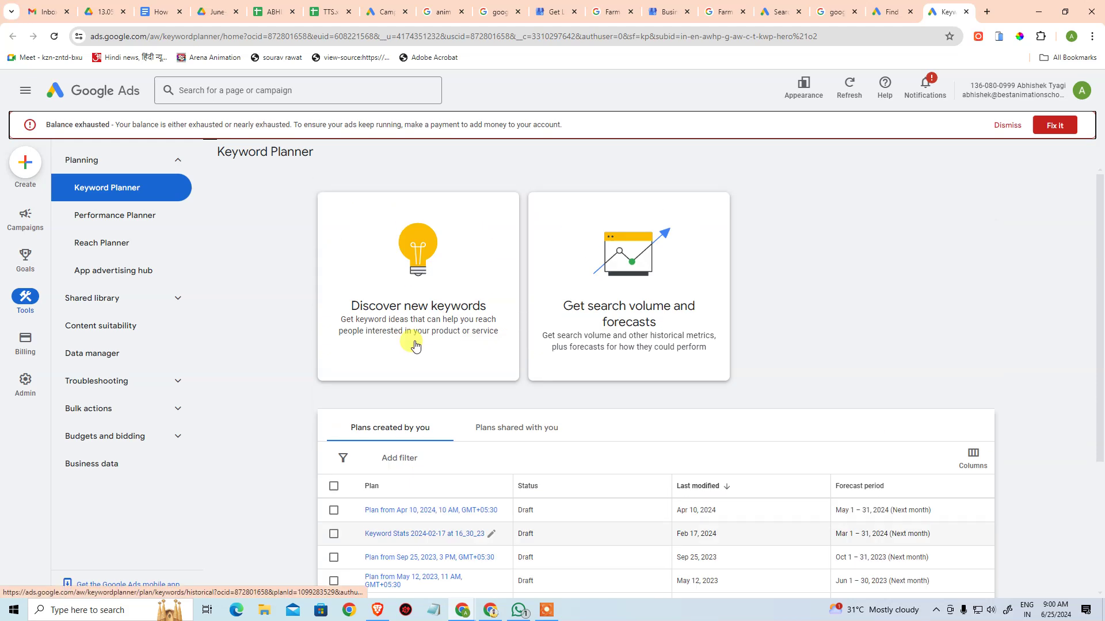
scroll(417, 345, down, 3)
click(333, 313)
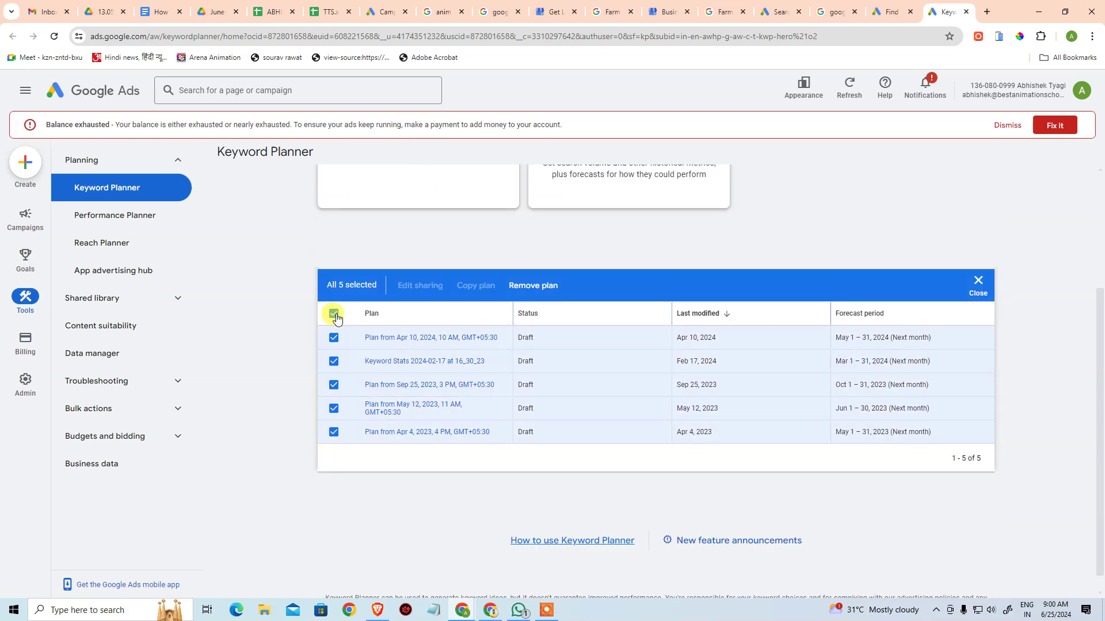
click(532, 286)
click(633, 363)
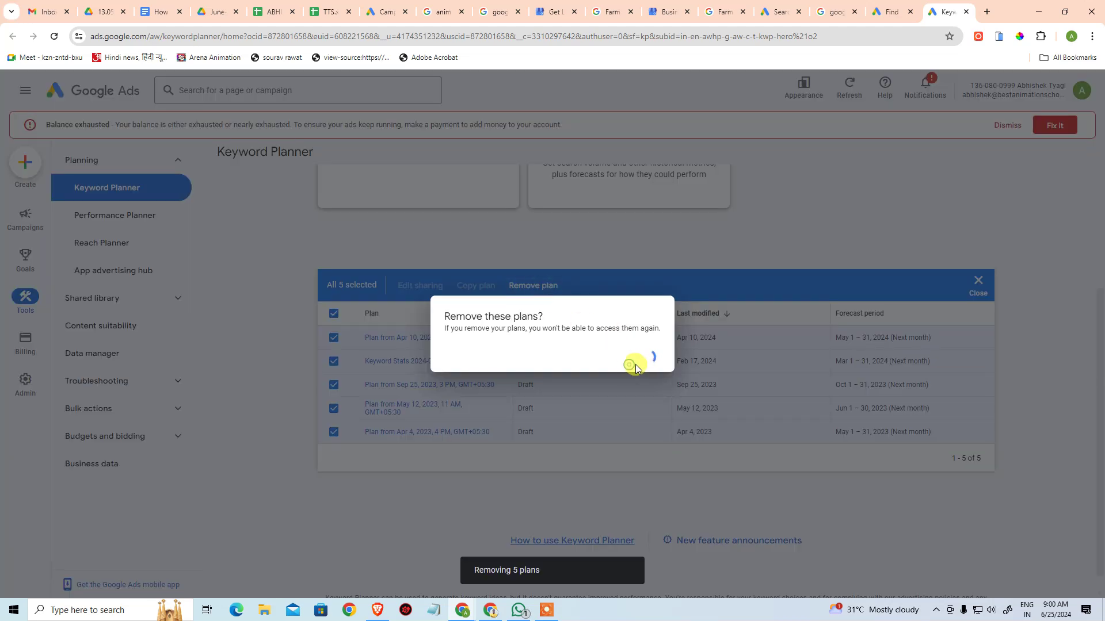
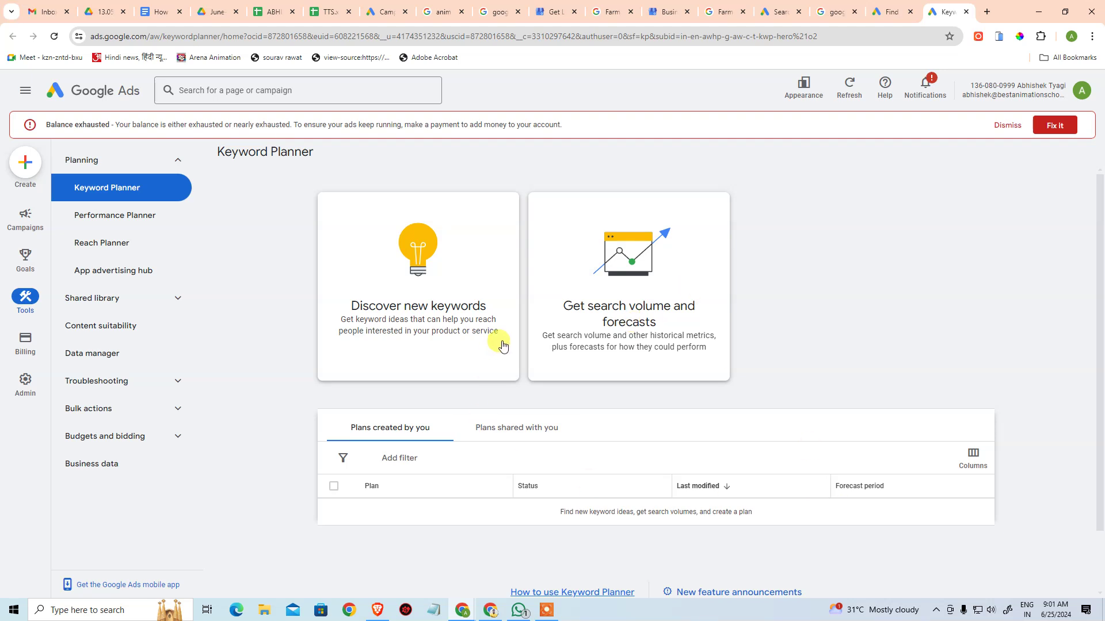
Start discovering new keywords and add "cake" as the product keyword
click(438, 329)
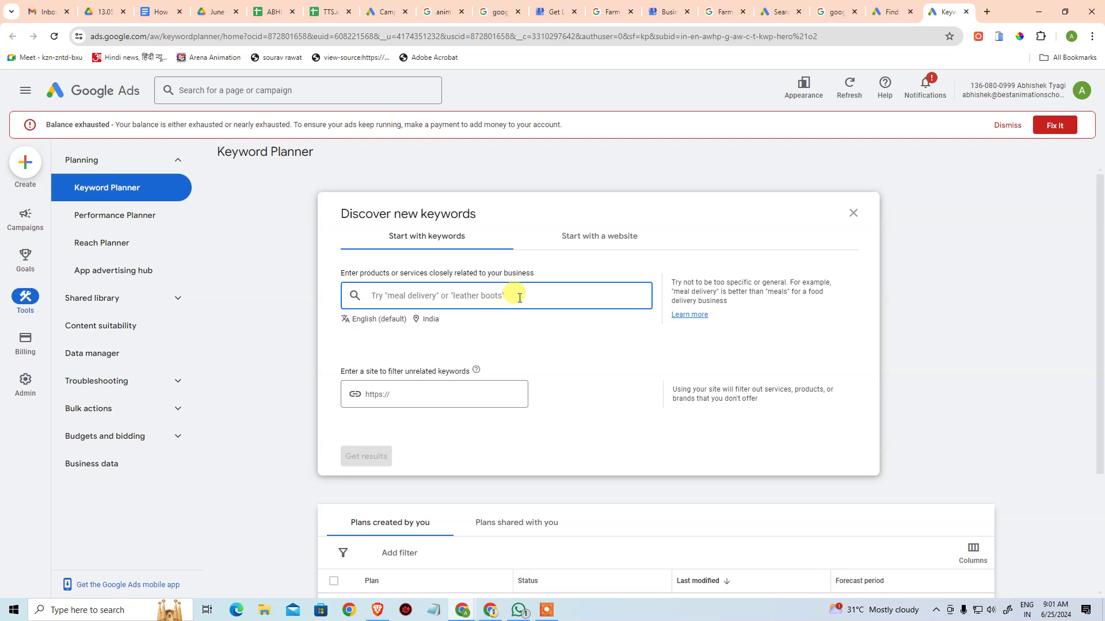
text(cake)
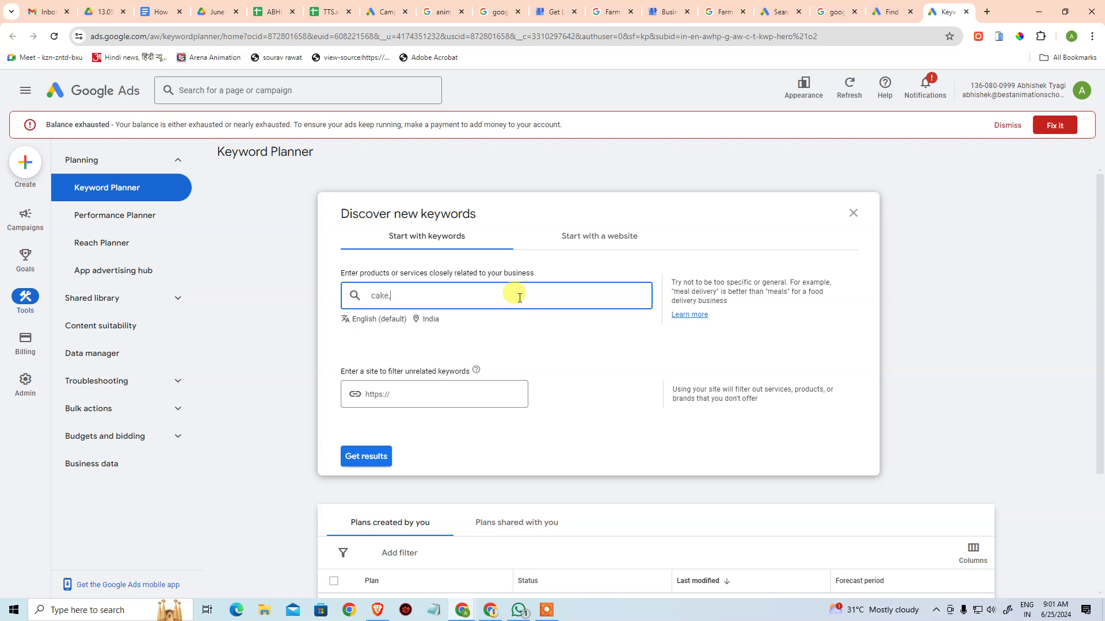
key(Return)
text(bakery)
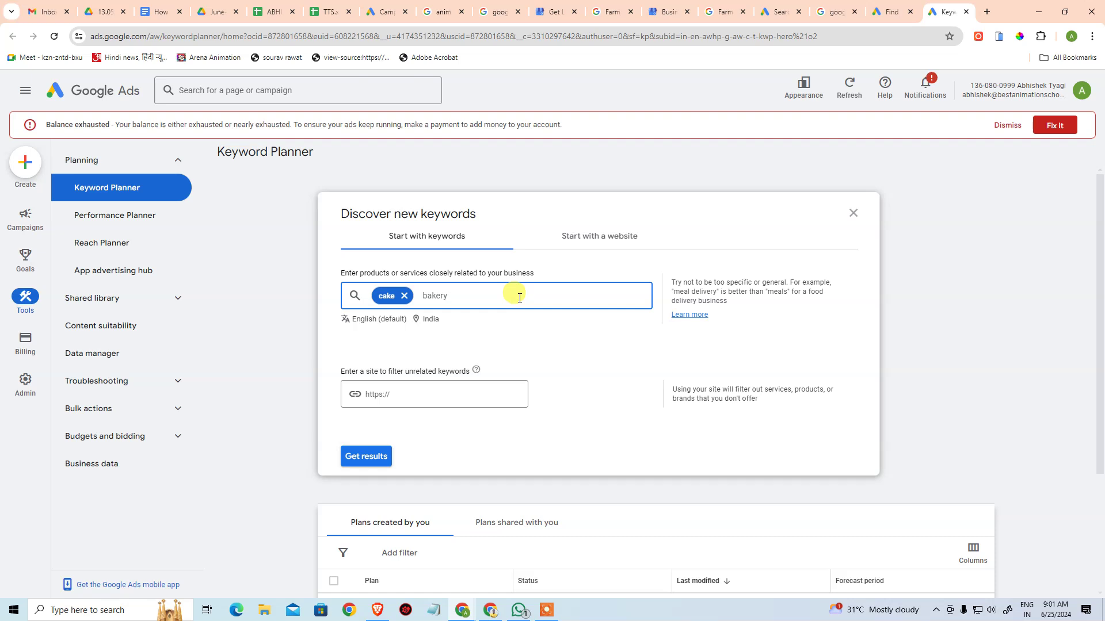
key(BackSpace)
key(BackSpace)
key(BackSpace)
key(BackSpace)
key(BackSpace)
key(BackSpace)
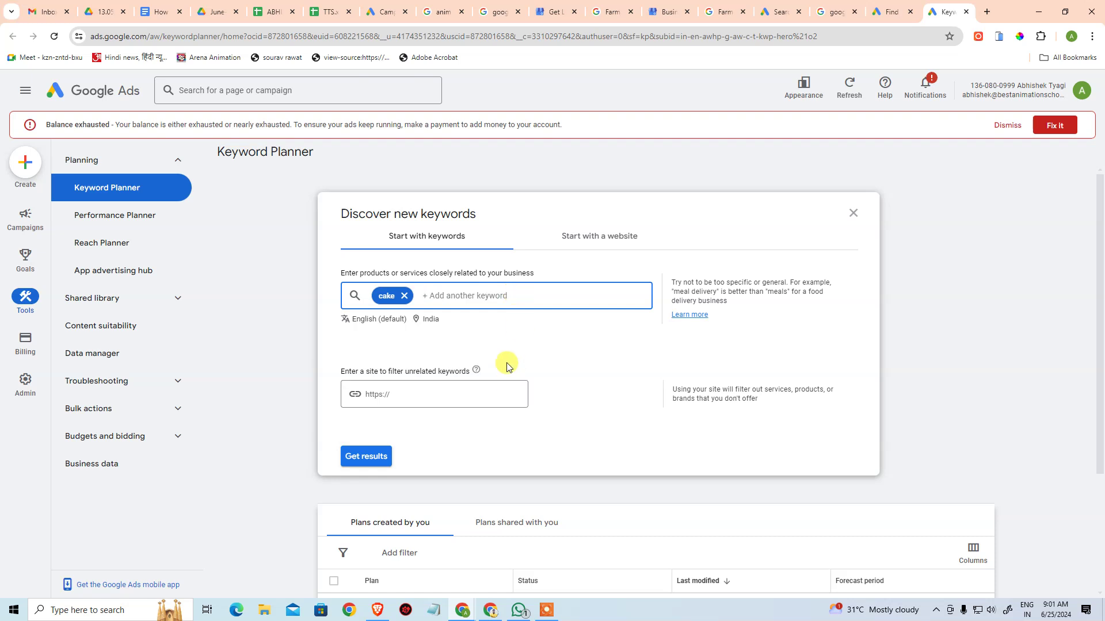
Get the keyword ideas for "cake" and review their average monthly searches, competition and top-of-page bids
click(382, 464)
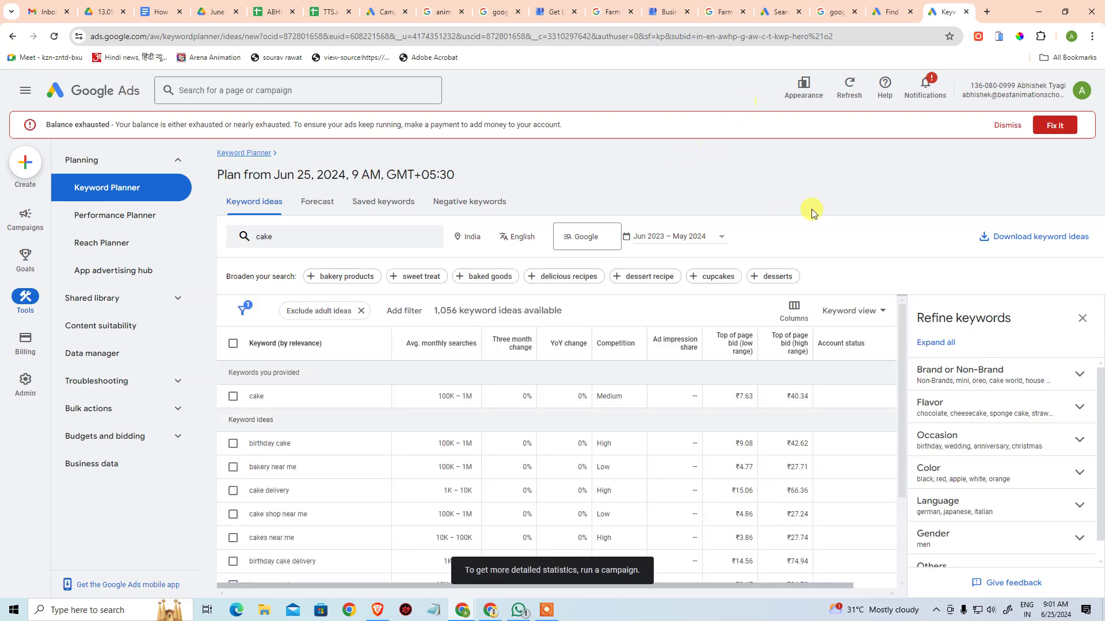
scroll(357, 427, down, 3)
scroll(340, 420, up, 3)
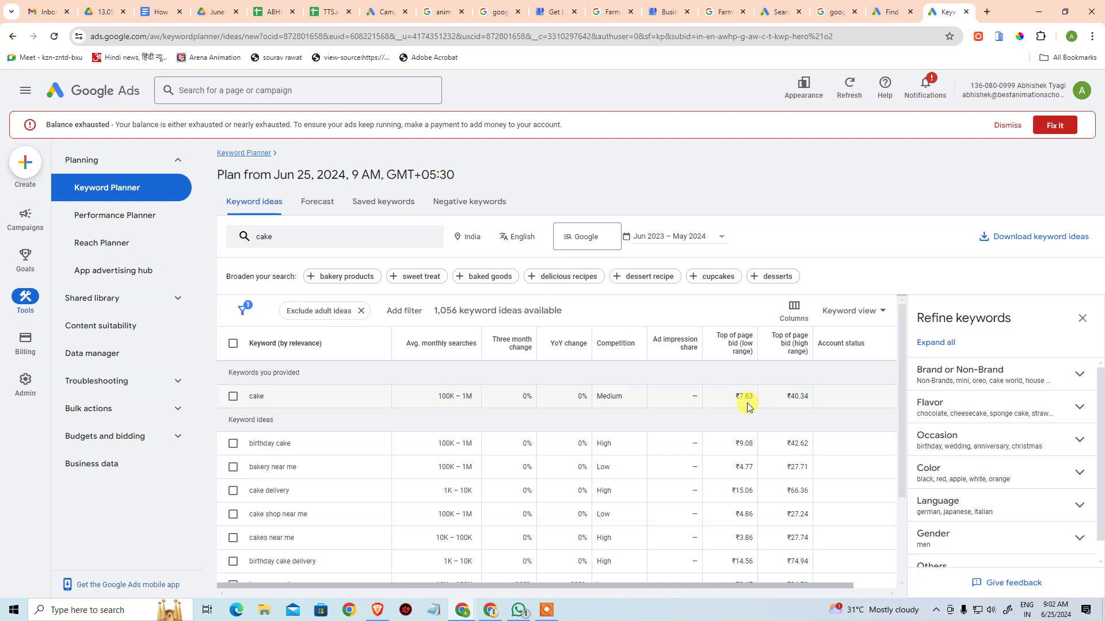
Set the keyword ideas table for "cake" to show 500 rows per page
mouse_move(782, 341)
scroll(540, 355, down, 2)
scroll(540, 356, up, 2)
scroll(328, 397, down, 1)
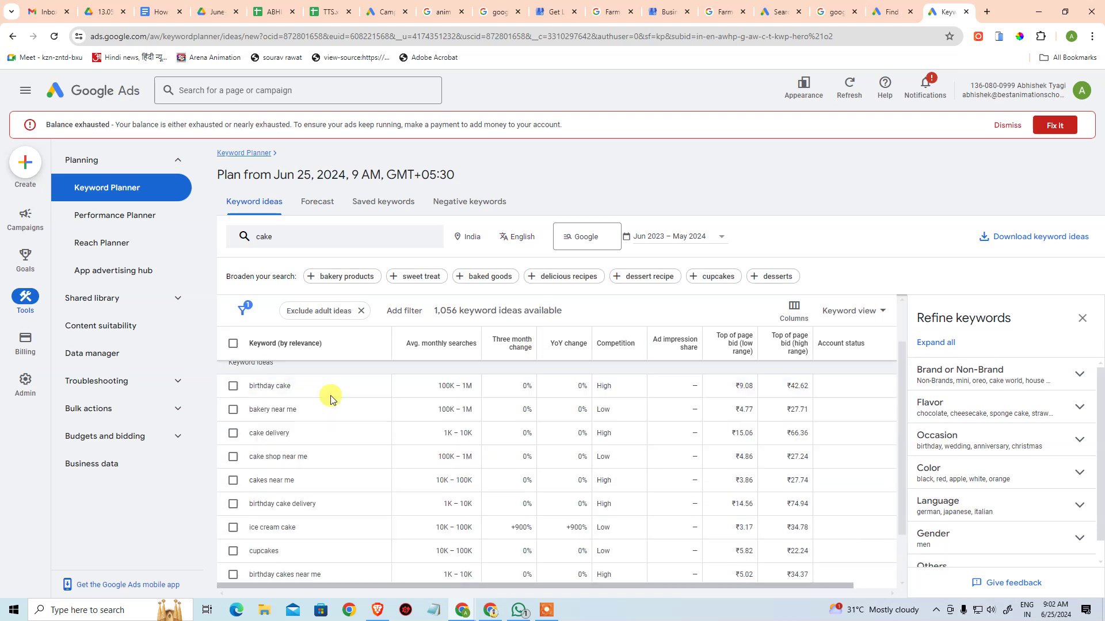
scroll(218, 351, up, 1)
scroll(293, 495, down, 2)
scroll(291, 493, up, 1)
scroll(291, 493, down, 1)
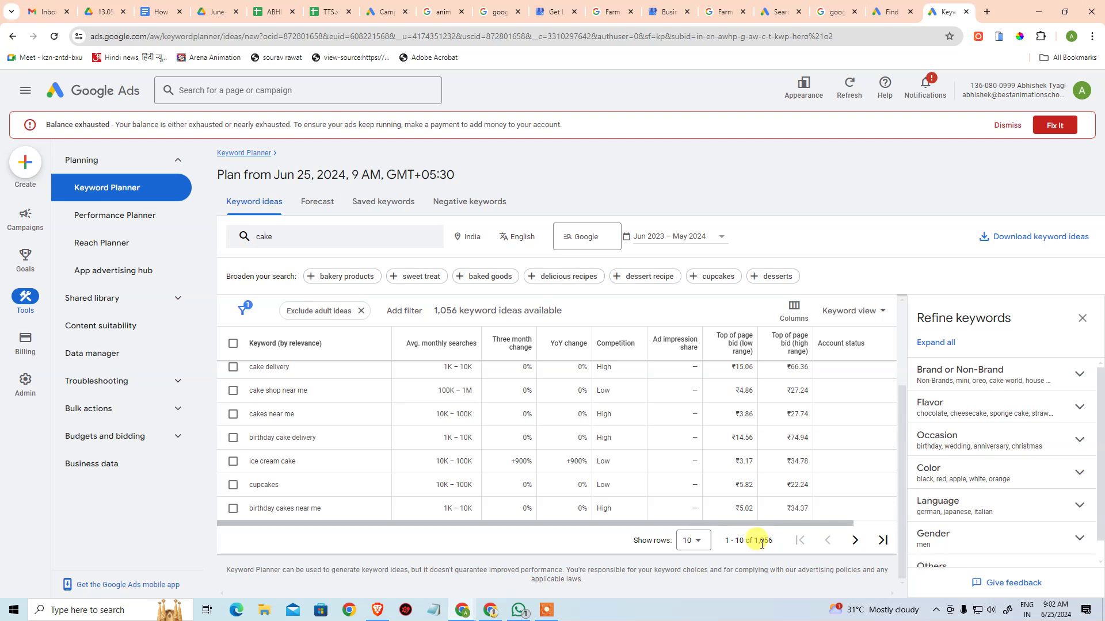
click(705, 543)
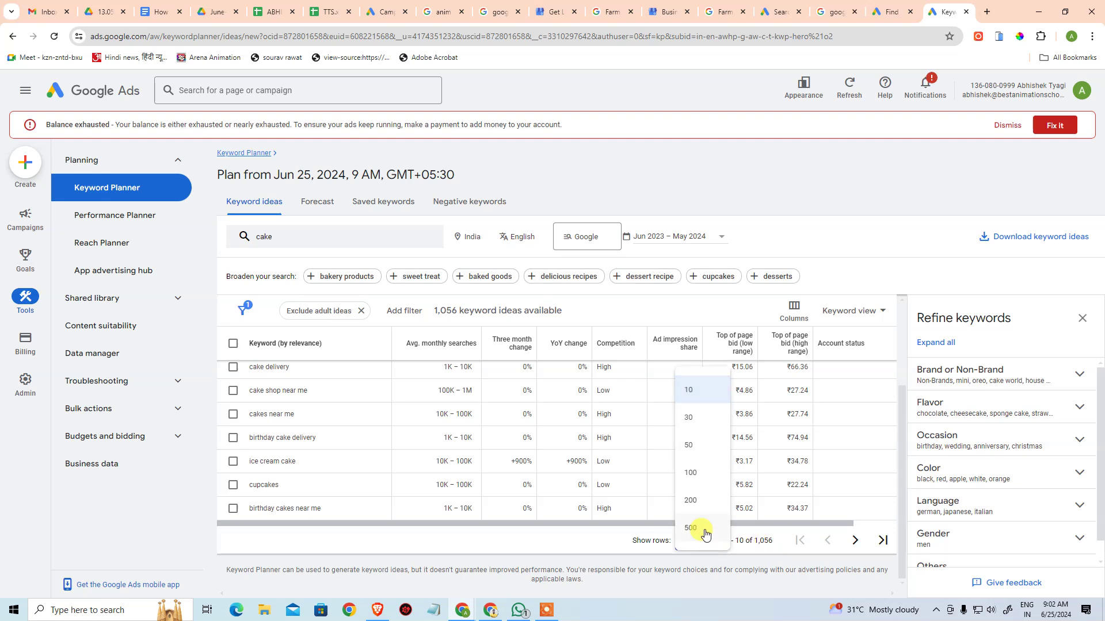
click(706, 533)
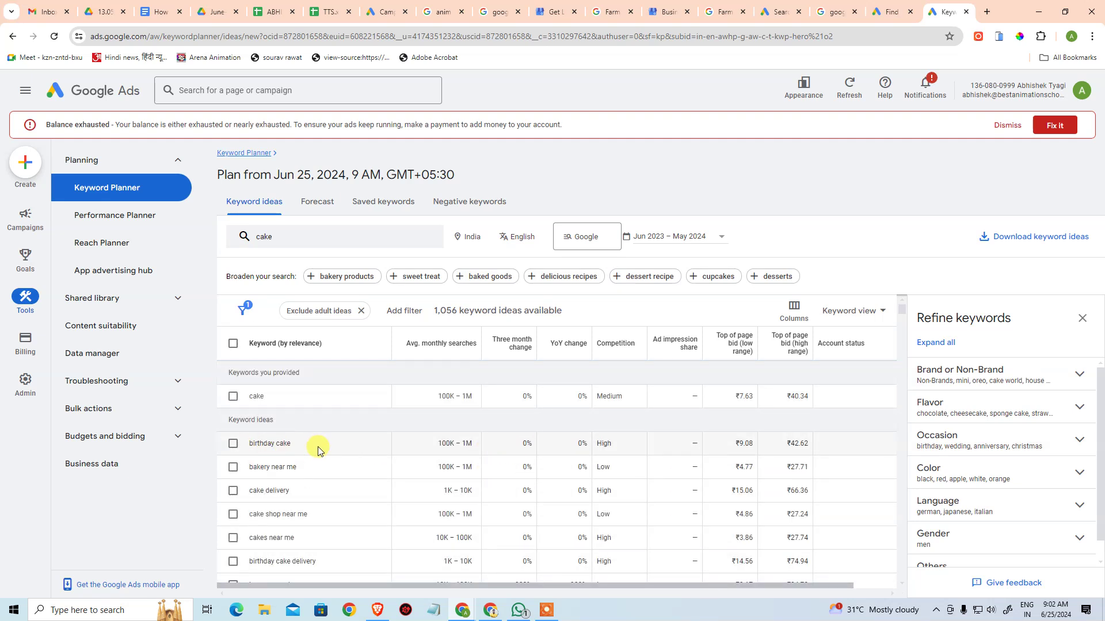
Examine the expanded list of cake keyword ideas, comparing search volume, competition and top-of-page bids
scroll(301, 488, down, 1)
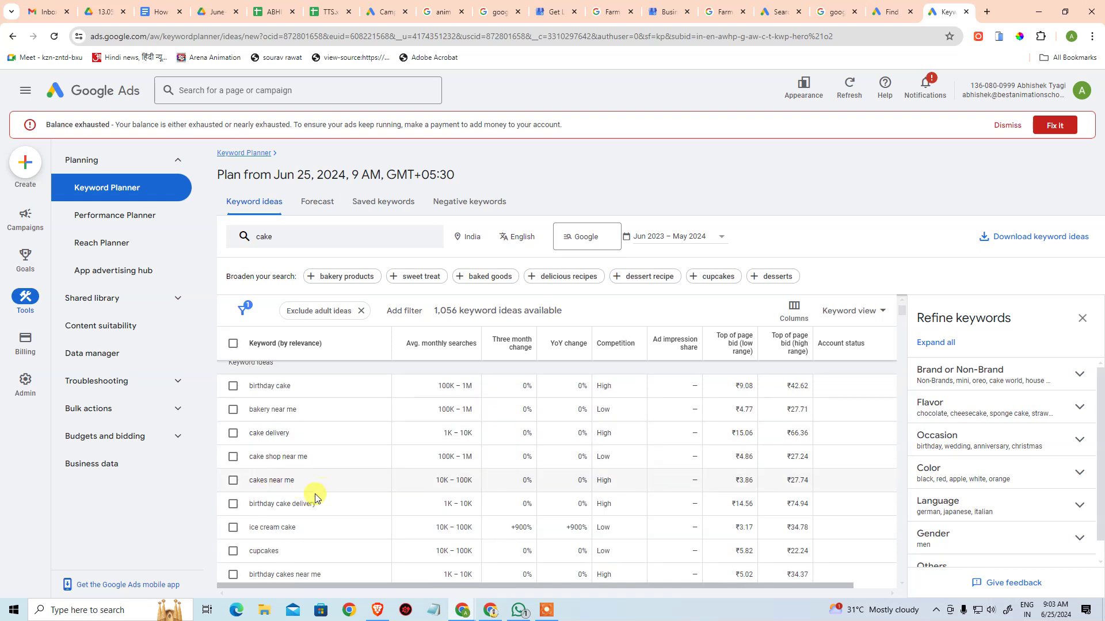
scroll(340, 518, down, 3)
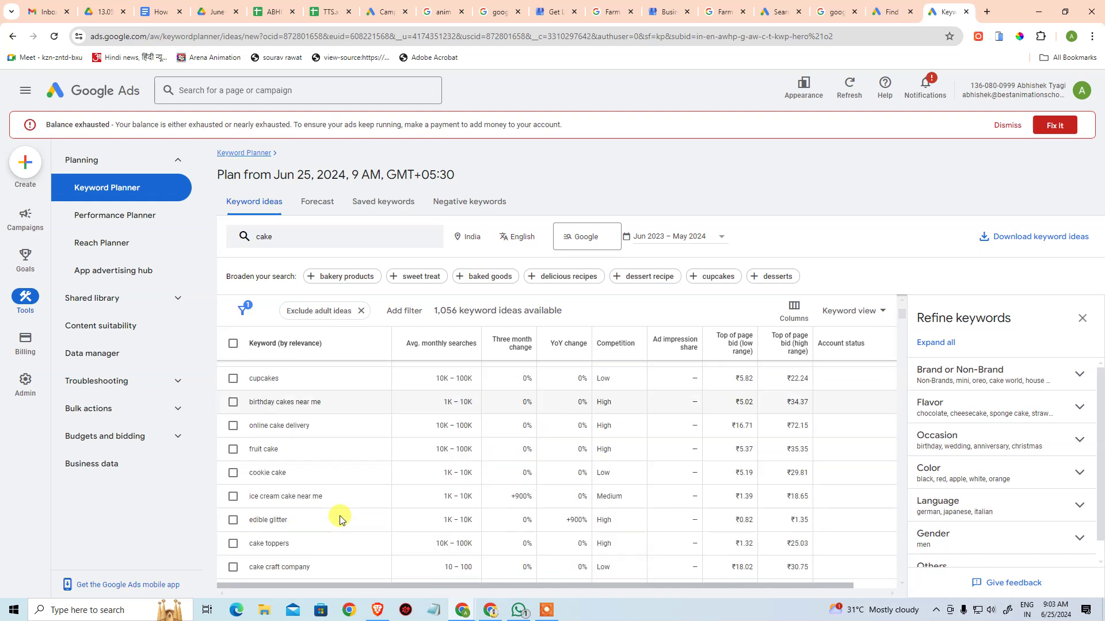
scroll(305, 487, down, 1)
scroll(309, 504, down, 6)
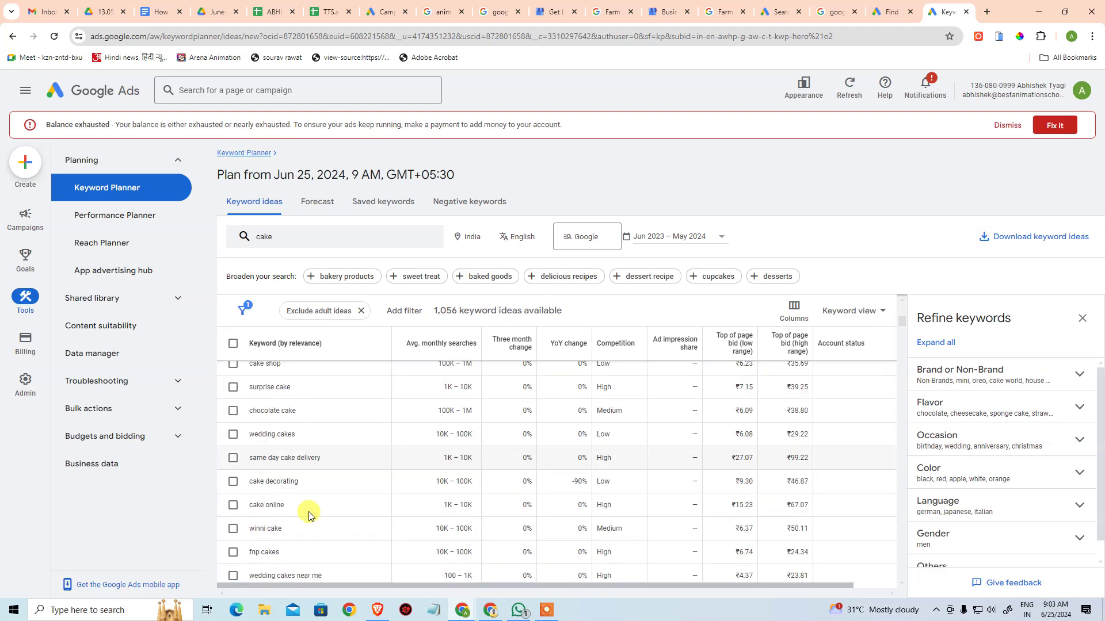
scroll(305, 524, down, 8)
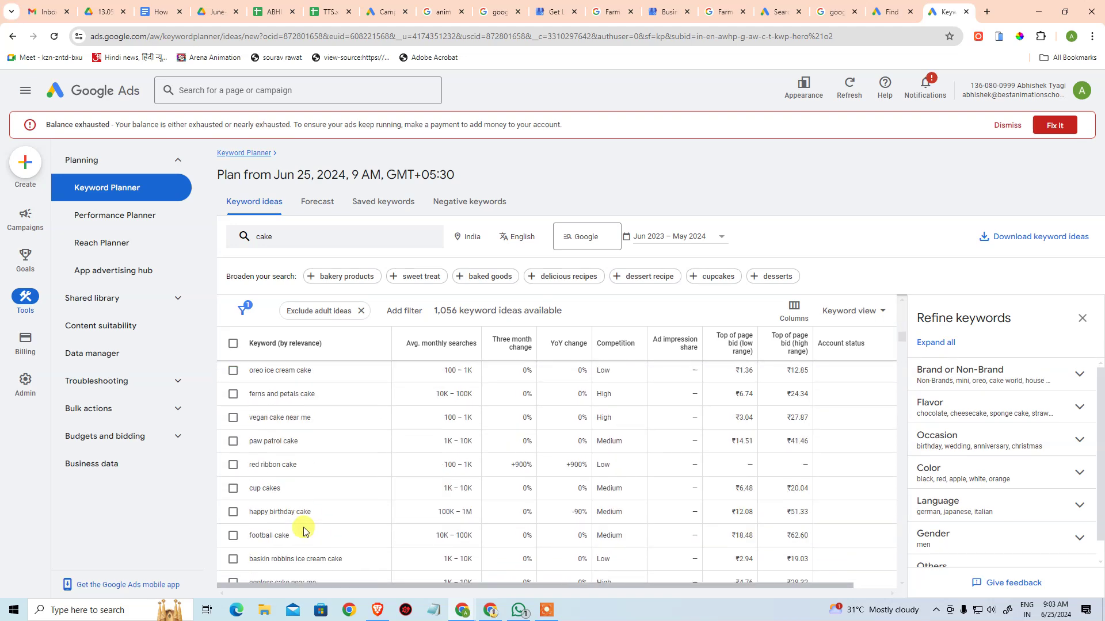
scroll(390, 495, down, 8)
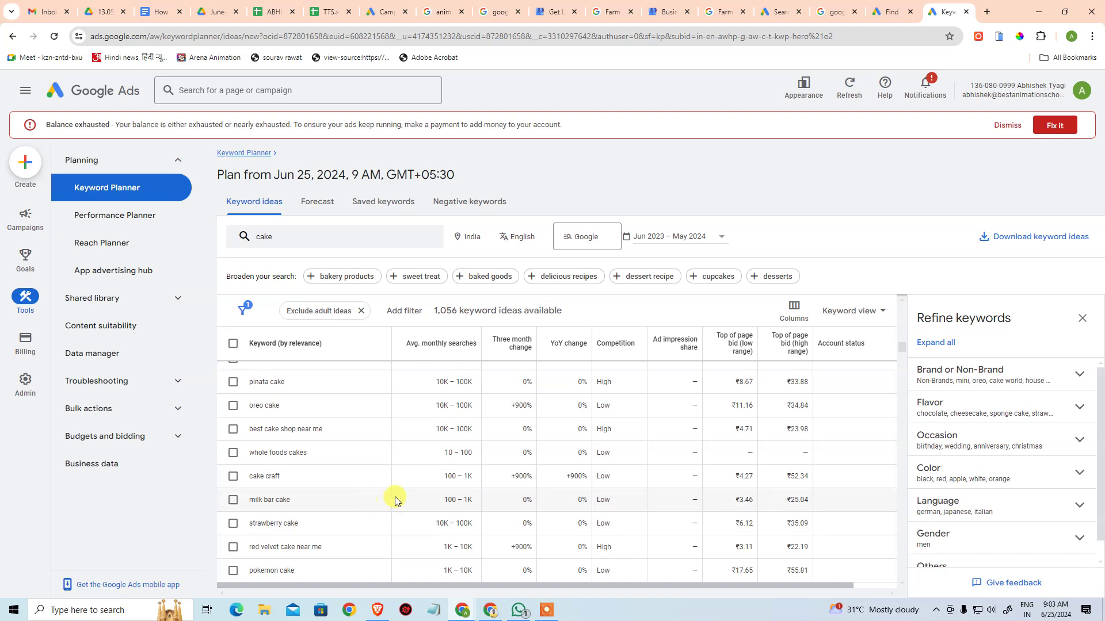
scroll(410, 489, up, 15)
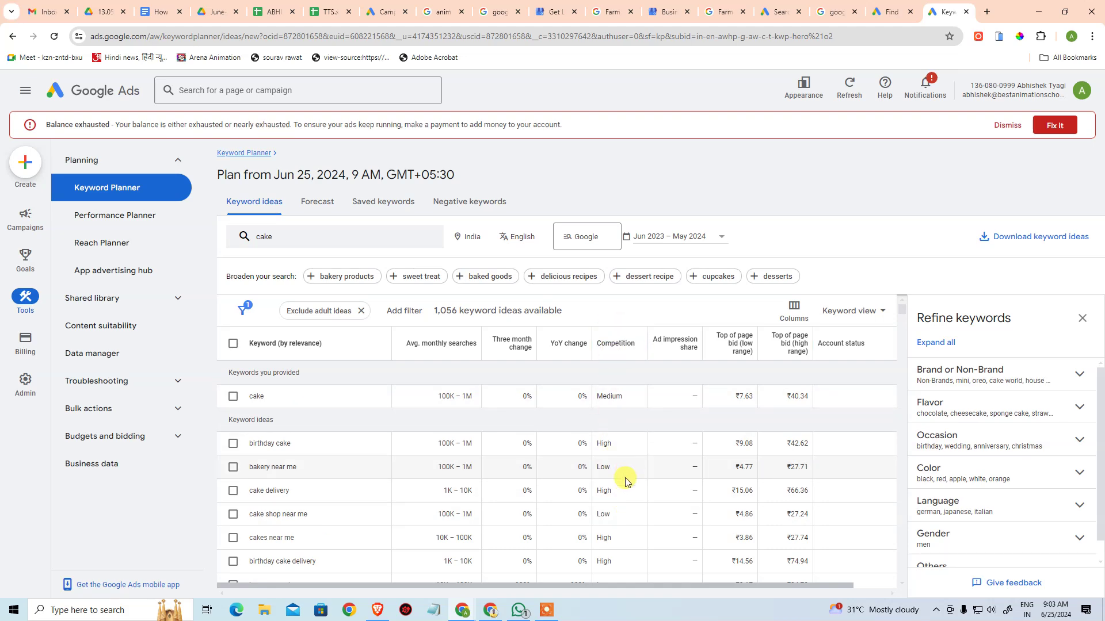
scroll(624, 466, down, 10)
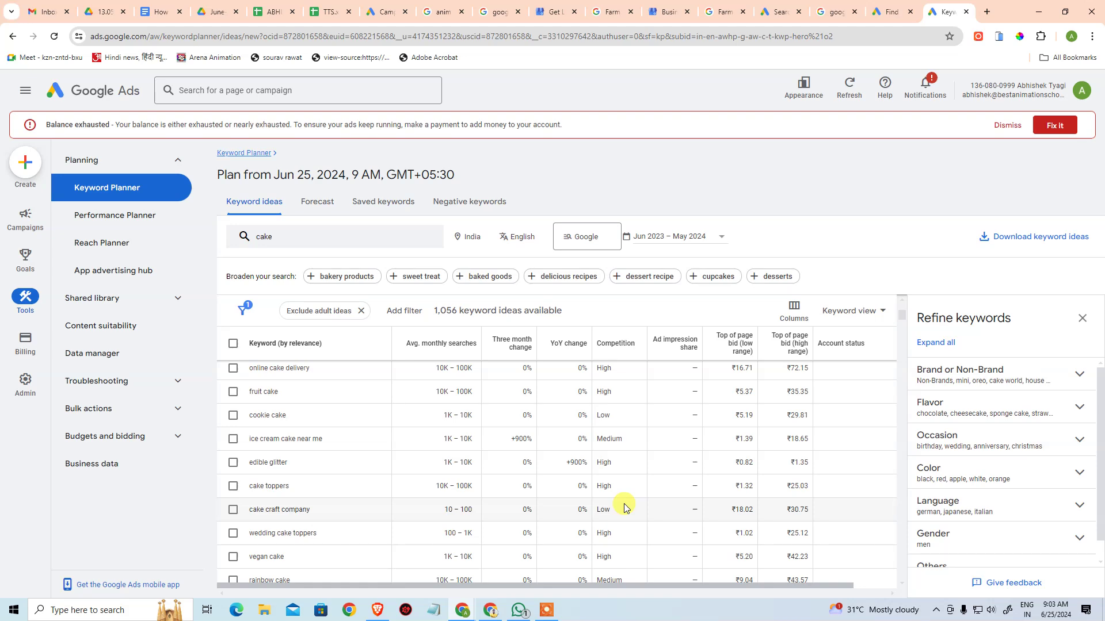
Search Google for "arena animation" in a new browser tab
click(984, 14)
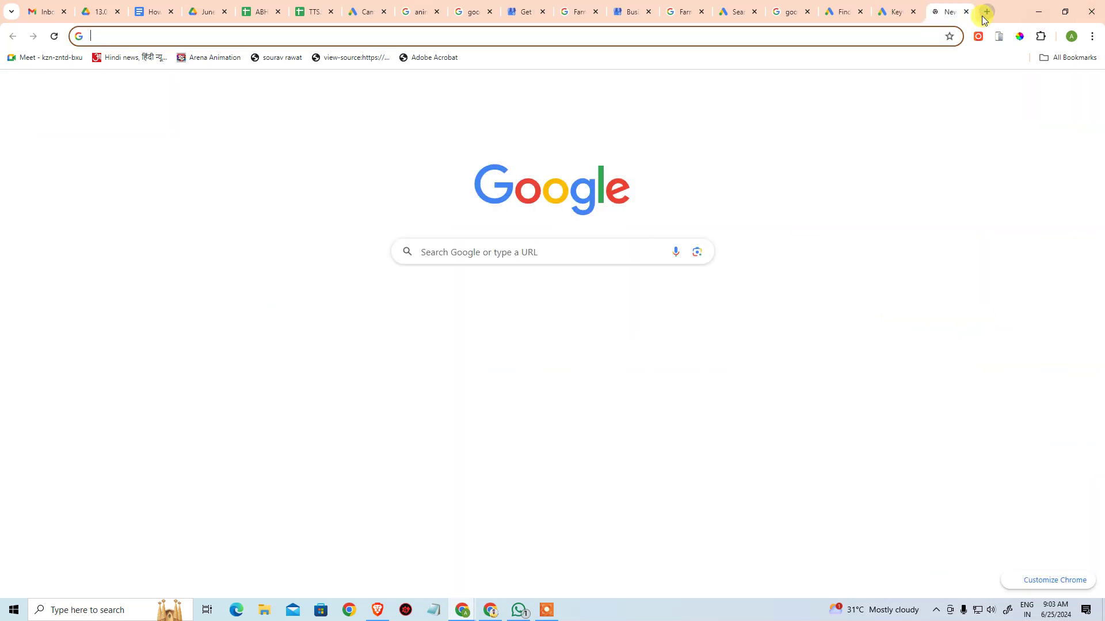
text(arena animation)
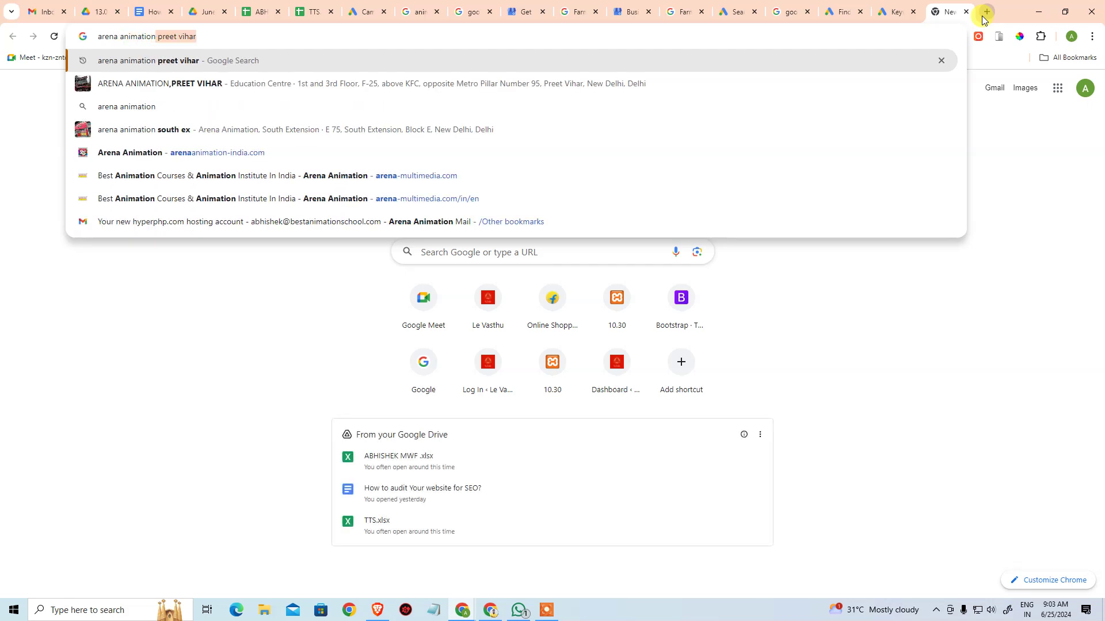
key(BackSpace)
key(Return)
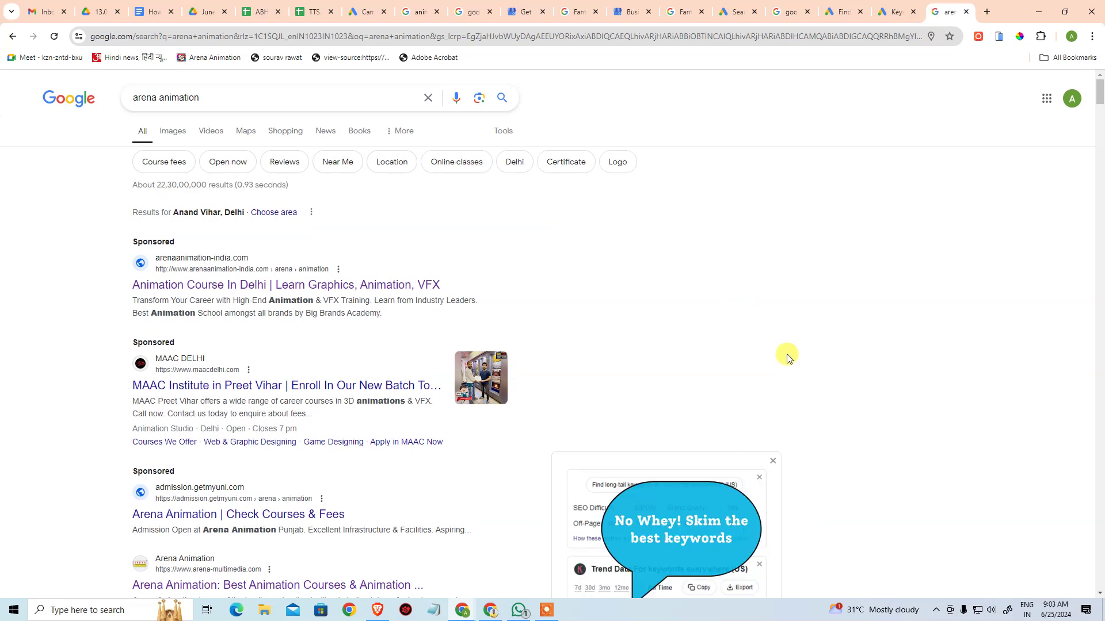
Examine the Keywords Everywhere widget beside the arena animation search results, enlarging the page and restoring its normal size
scroll(779, 343, down, 5)
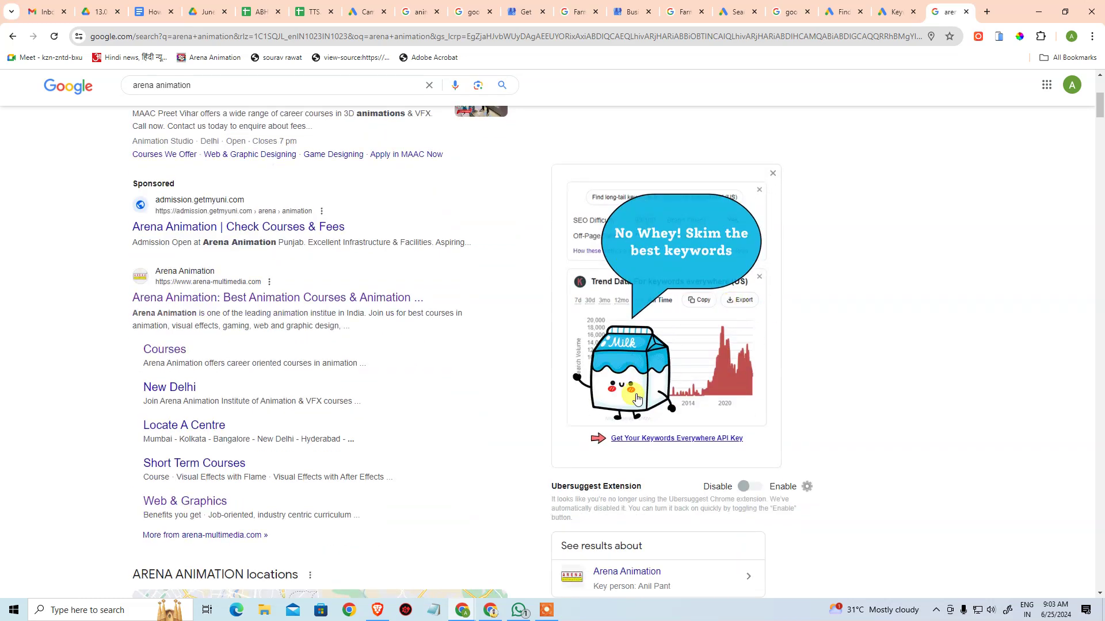
key(ctrl+plus)
key(ctrl+plus)
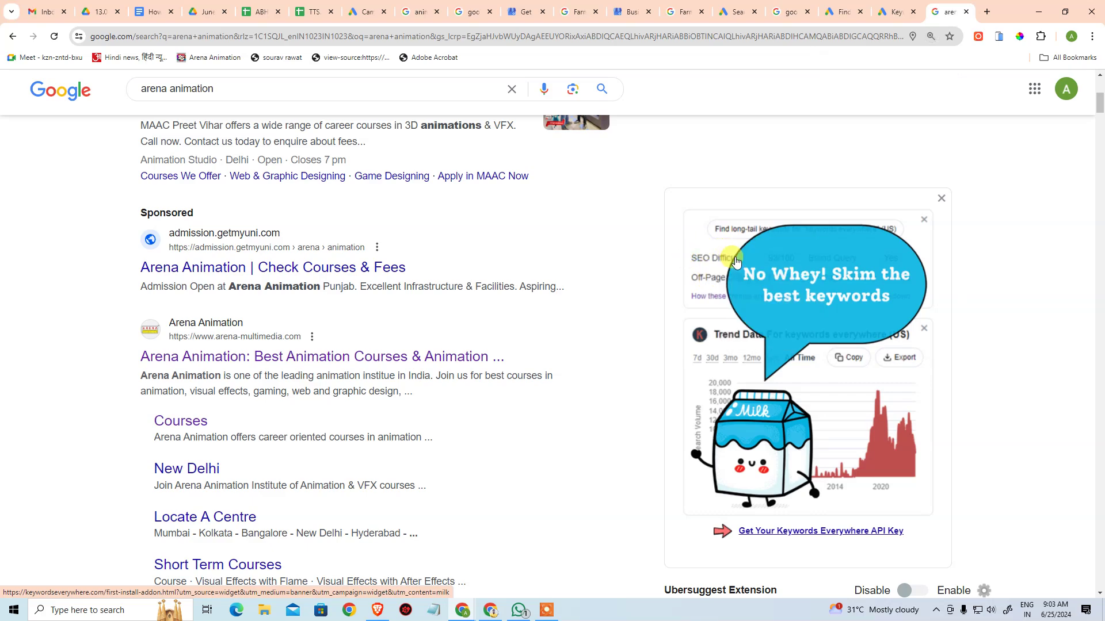
key(ctrl+plus)
key(ctrl+plus)
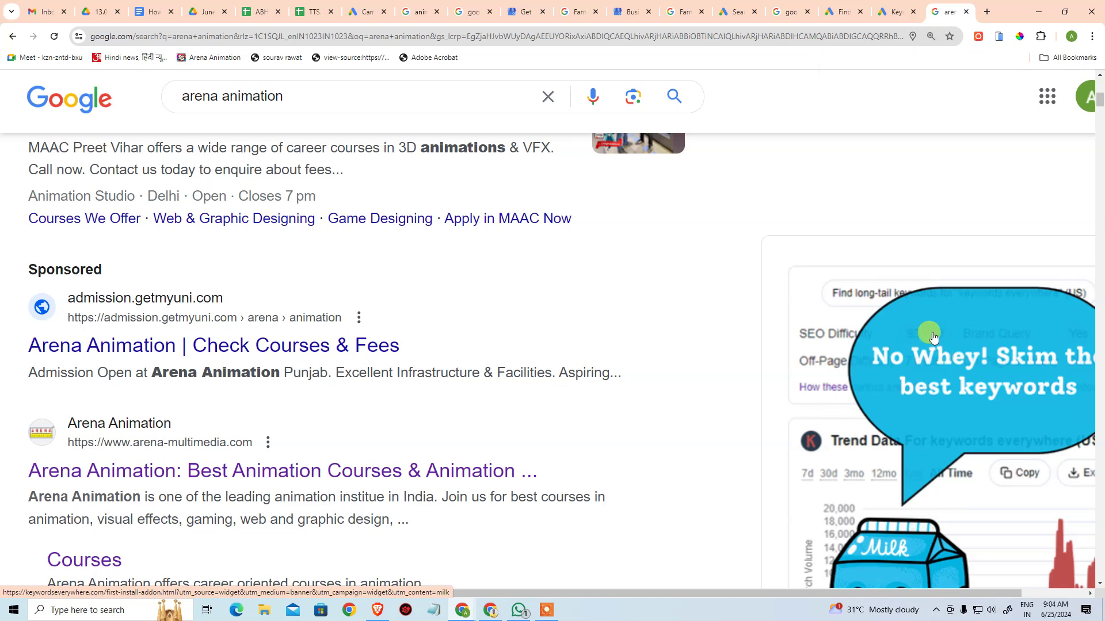
key(ctrl+0)
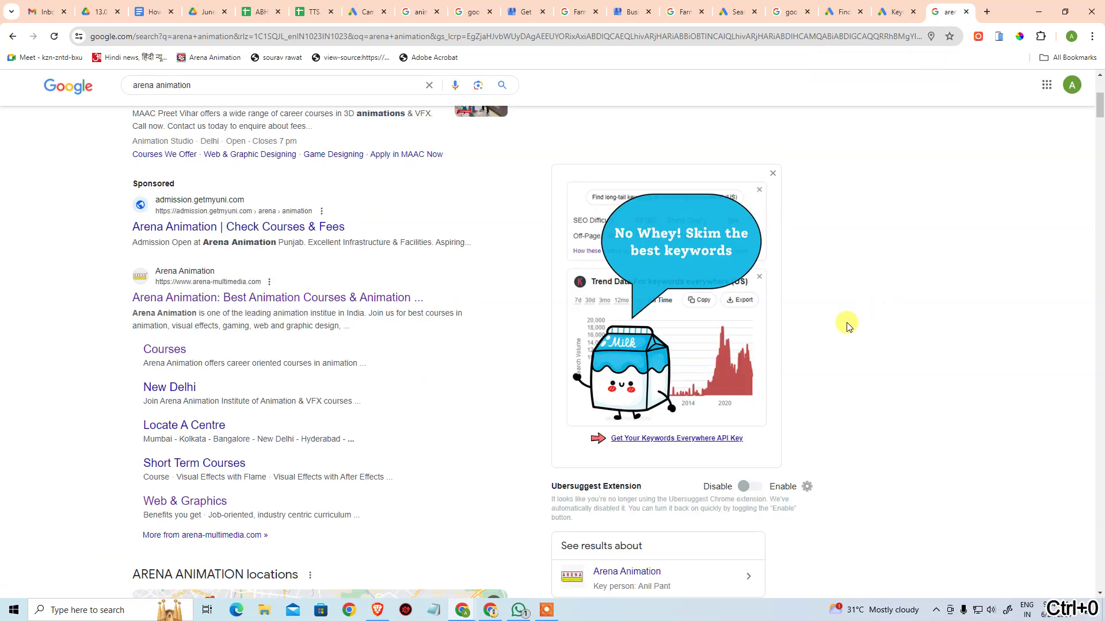
scroll(846, 325, up, 2)
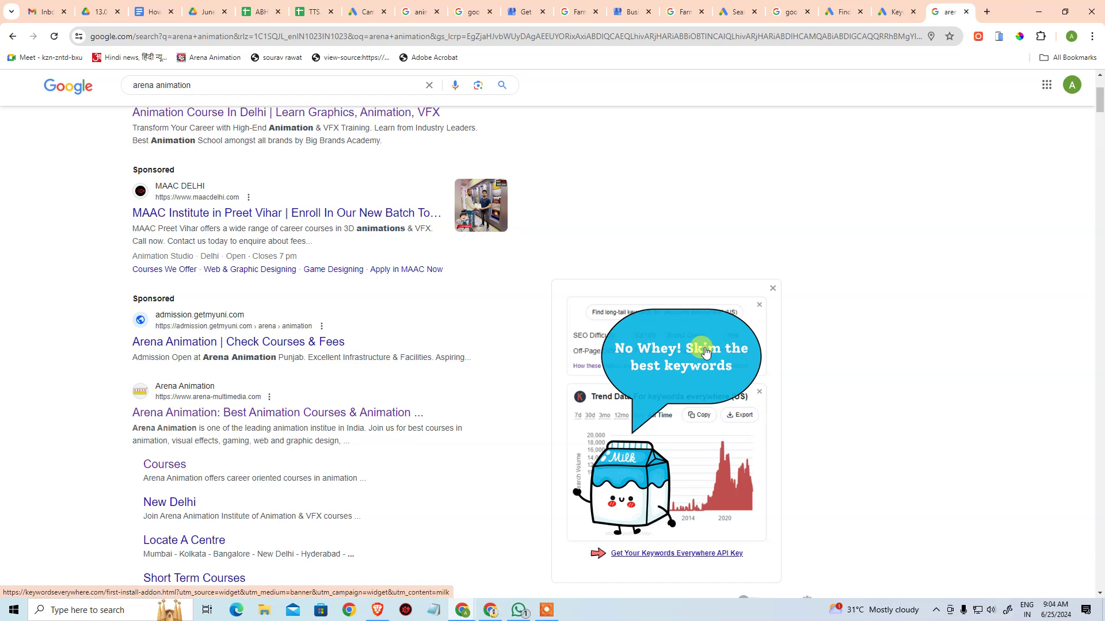
scroll(796, 345, down, 2)
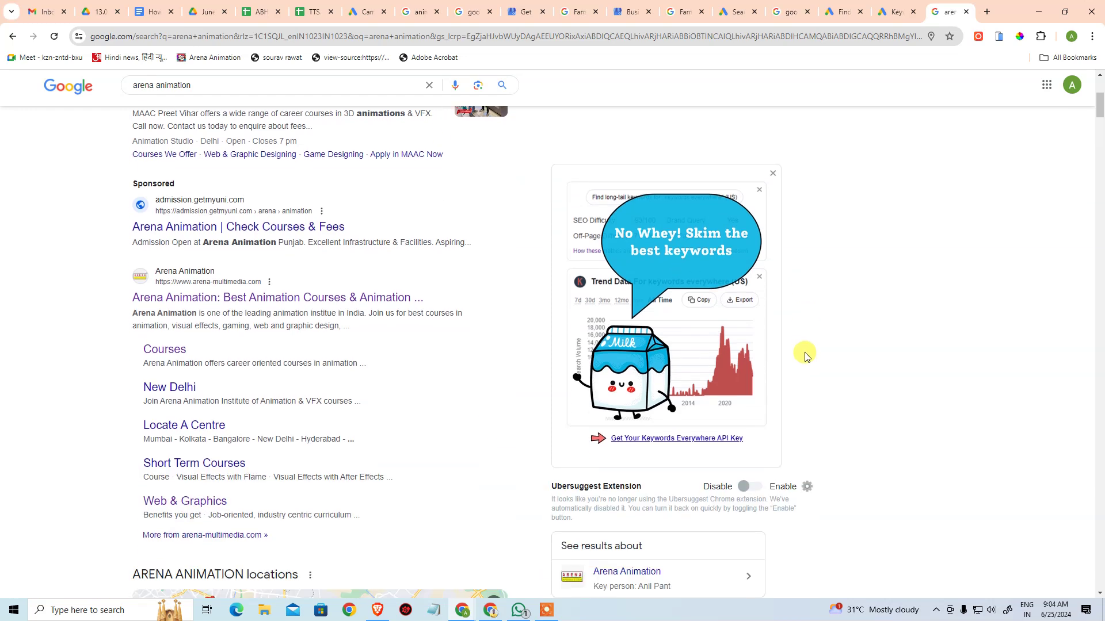
Return to the Keyword Planner results and review the cake keyword ideas and their competition levels
click(886, 13)
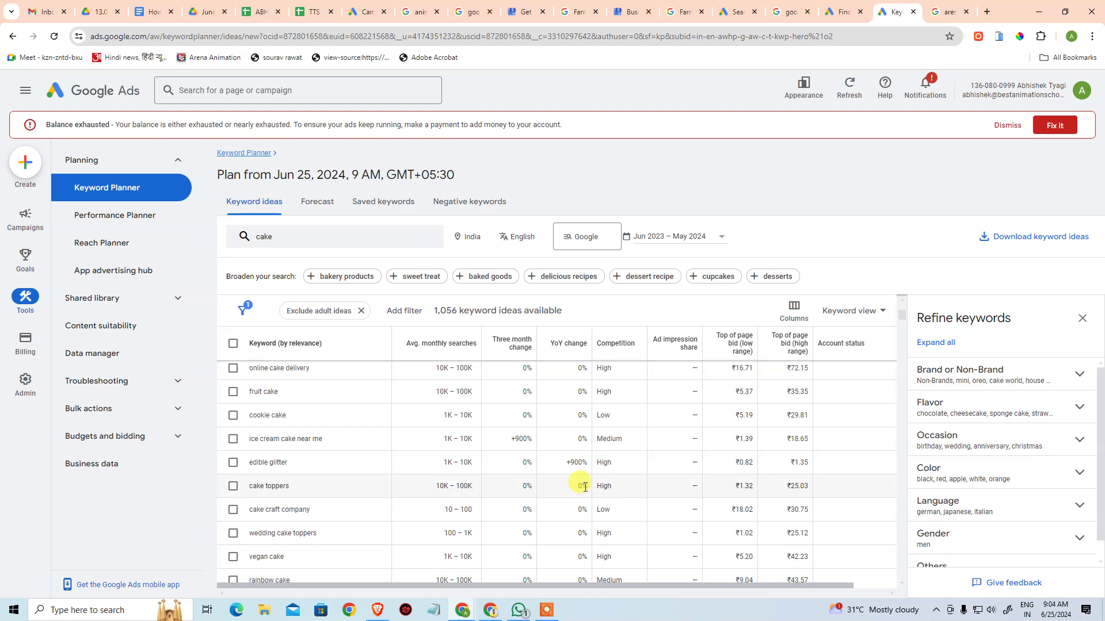
scroll(584, 487, down, 3)
scroll(604, 420, up, 3)
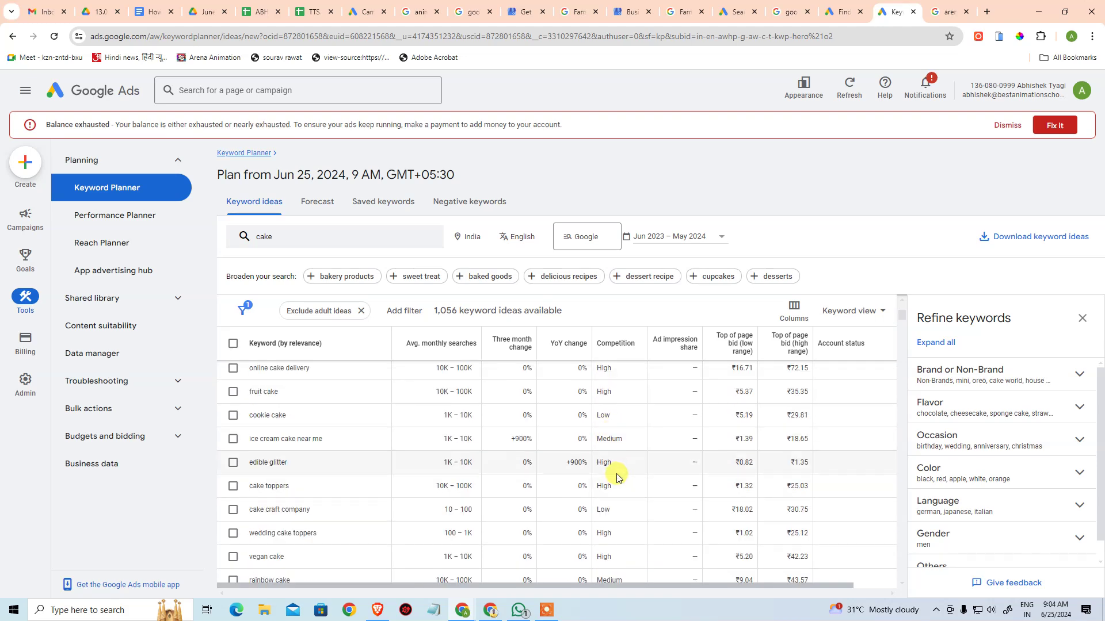
scroll(617, 476, up, 1)
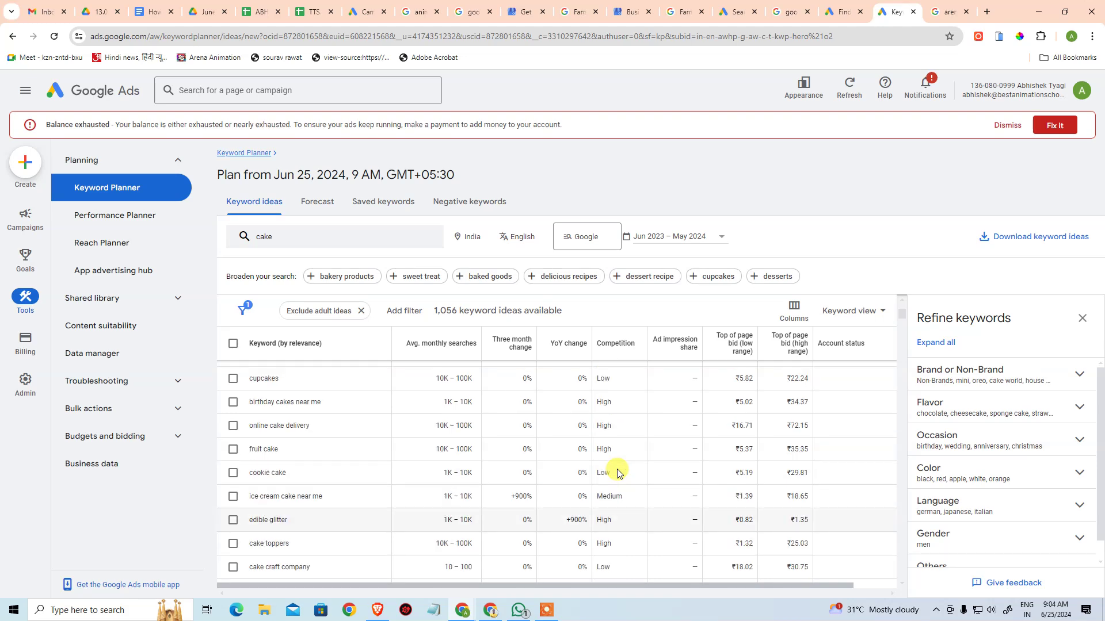
scroll(617, 472, up, 3)
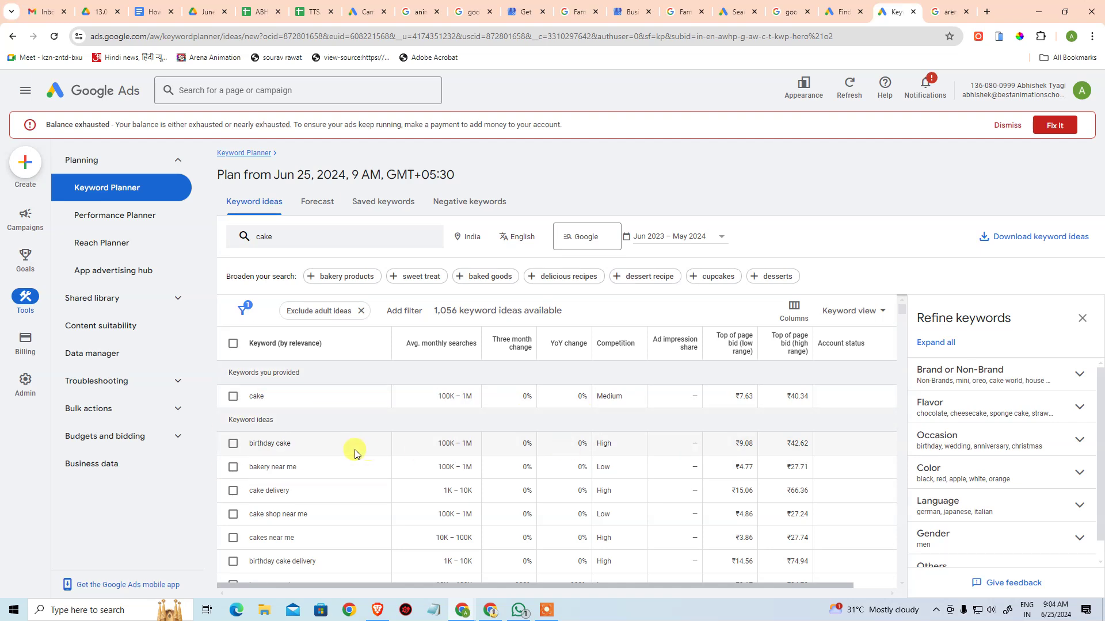
scroll(647, 453, down, 3)
scroll(722, 403, up, 3)
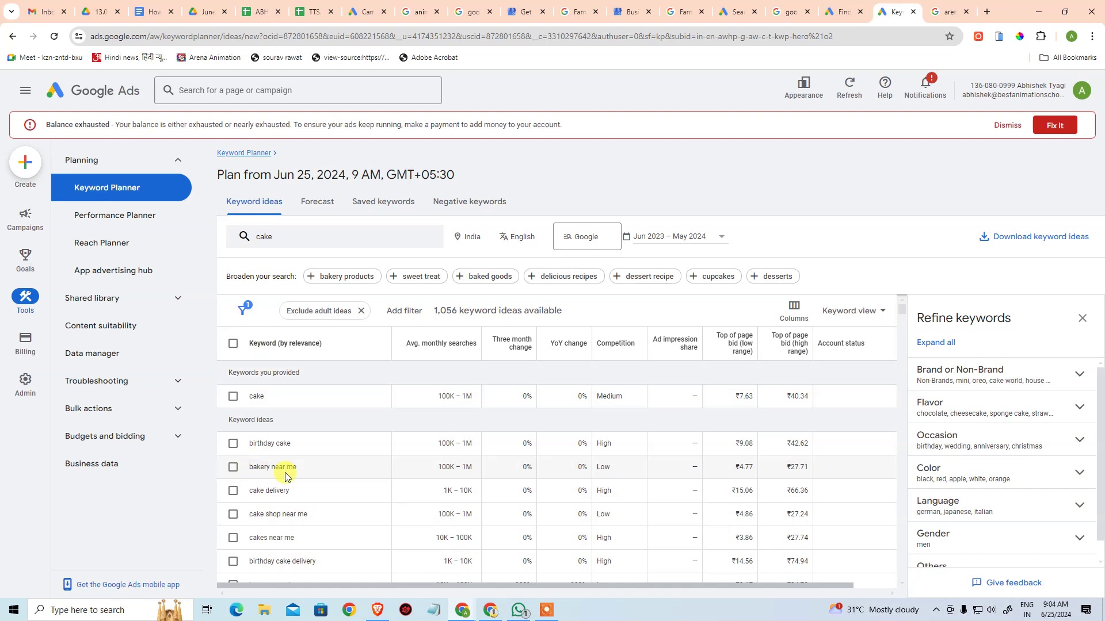
scroll(282, 446, down, 2)
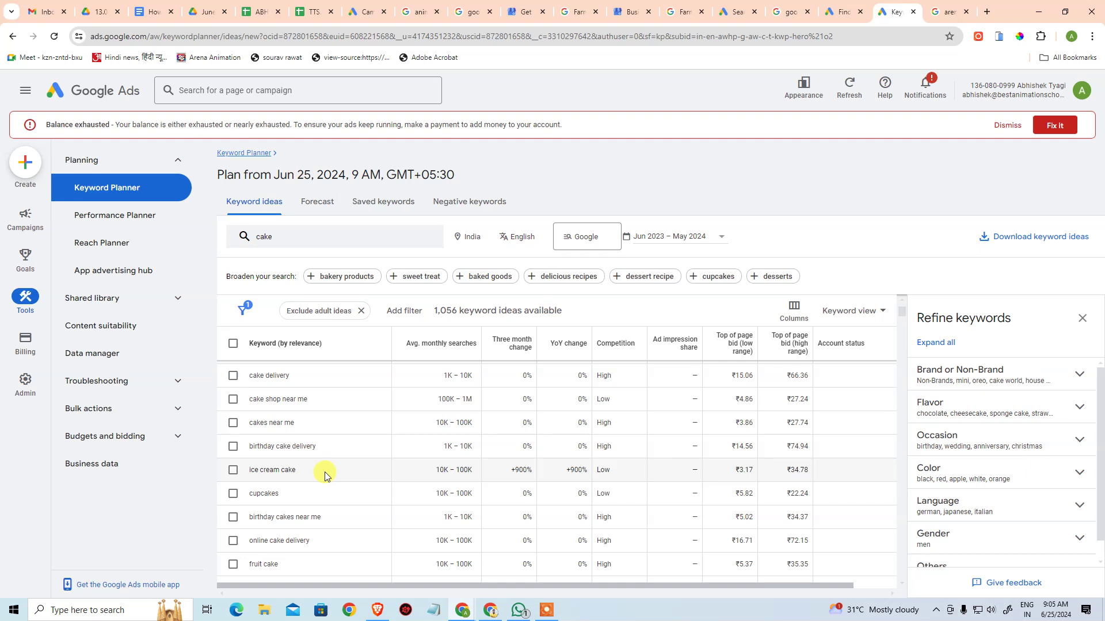
scroll(322, 473, up, 2)
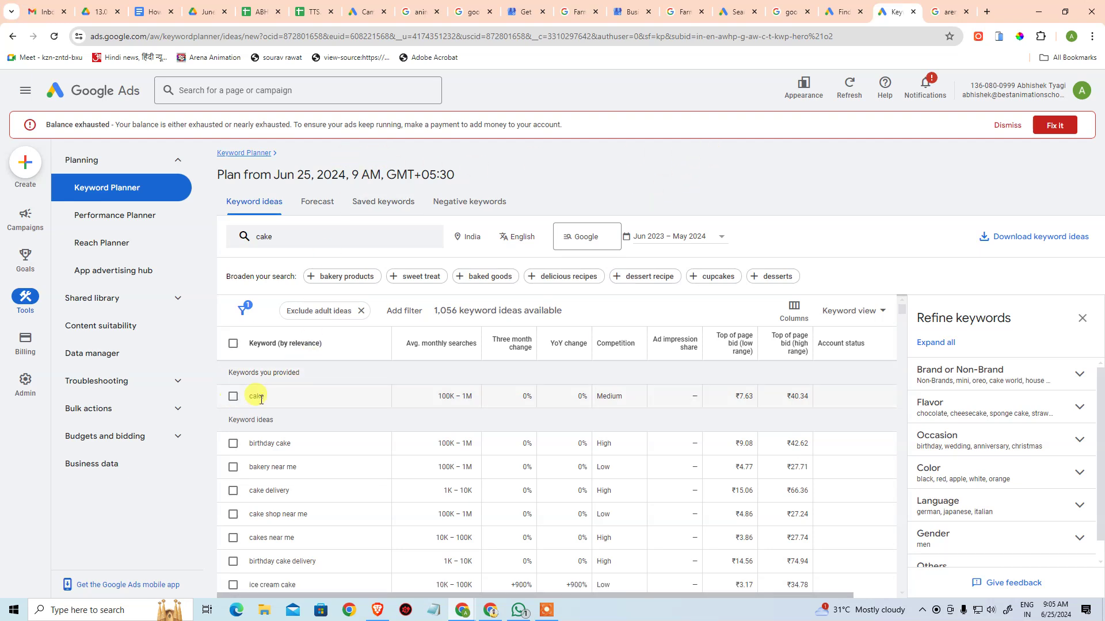
Open the plan's forecast and remove India from its targeted locations
click(326, 207)
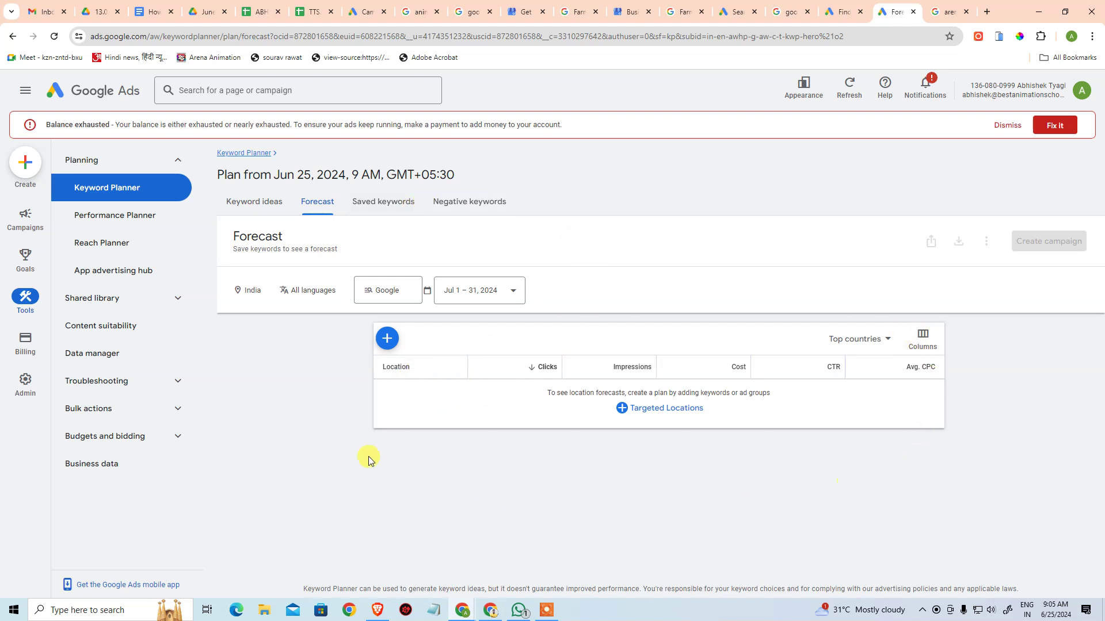
click(651, 412)
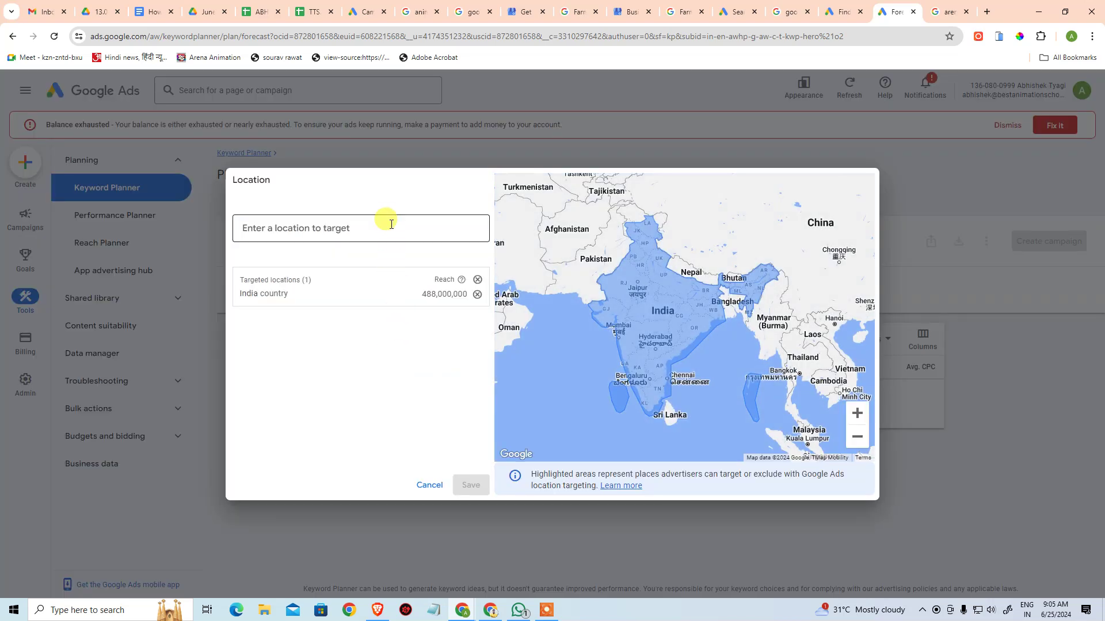
click(478, 280)
click(383, 230)
text(Dilsha)
key(BackSpace)
key(BackSpace)
key(BackSpace)
key(BackSpace)
key(BackSpace)
key(BackSpace)
Target the postal code 110095, Delhi, India in the forecast and save the location
text(1110)
key(BackSpace)
key(BackSpace)
text(009)
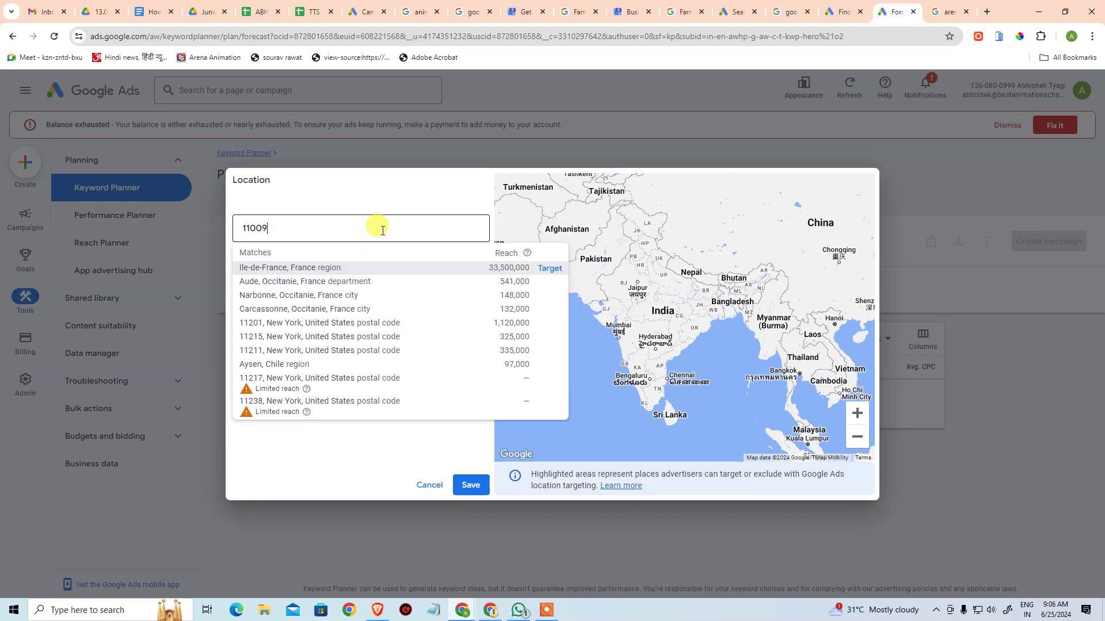
text(5)
click(364, 267)
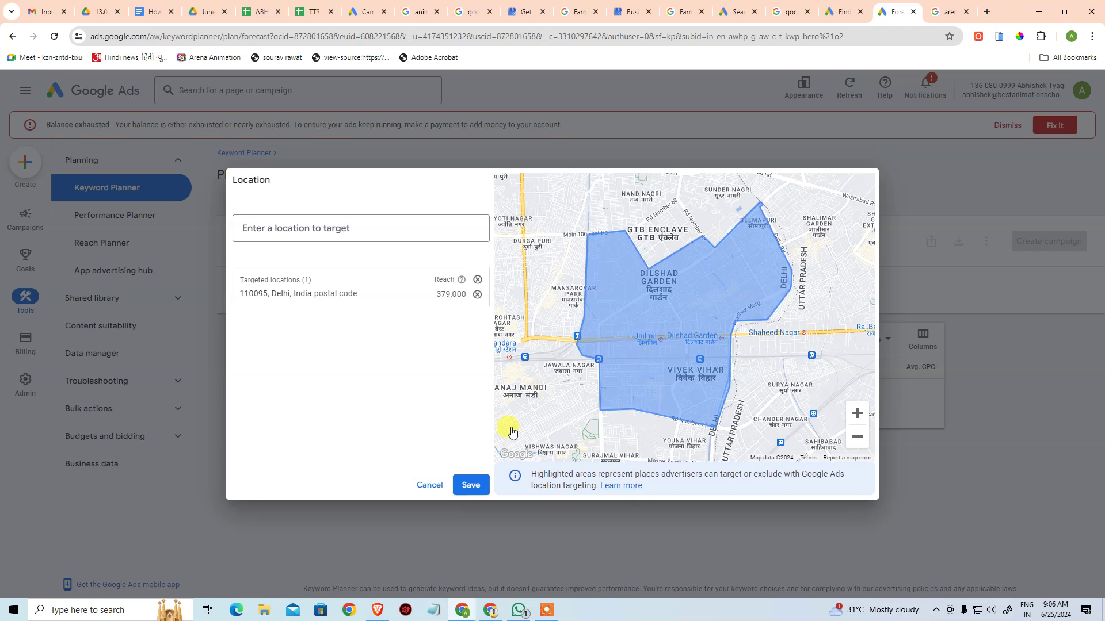
click(471, 485)
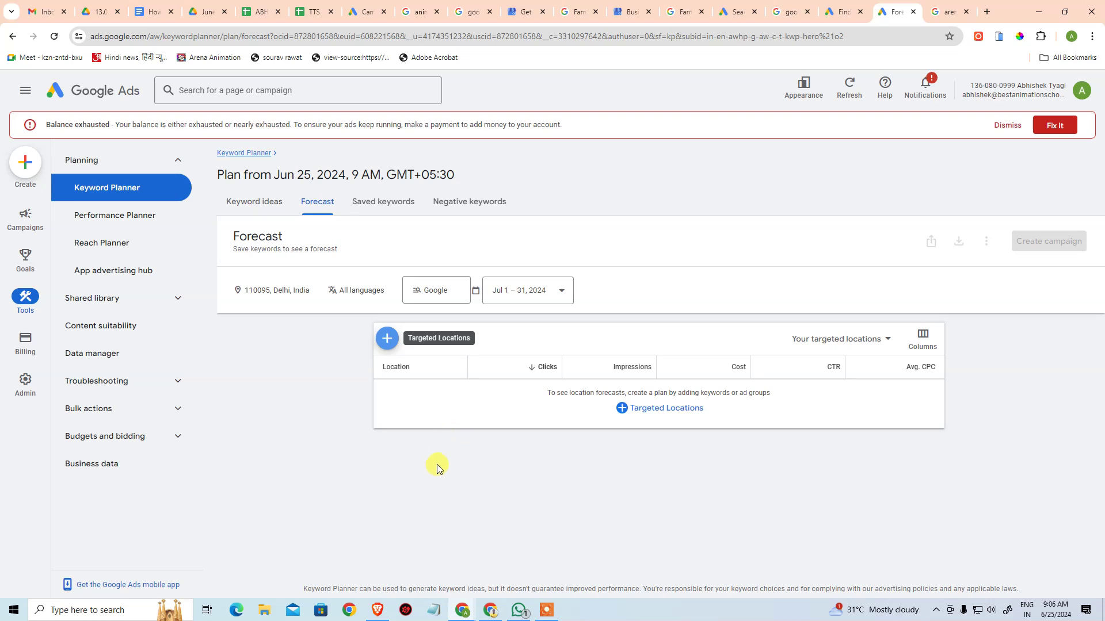
Reopen the forecast's targeted locations to check the selected area, leaving it without changes
click(387, 338)
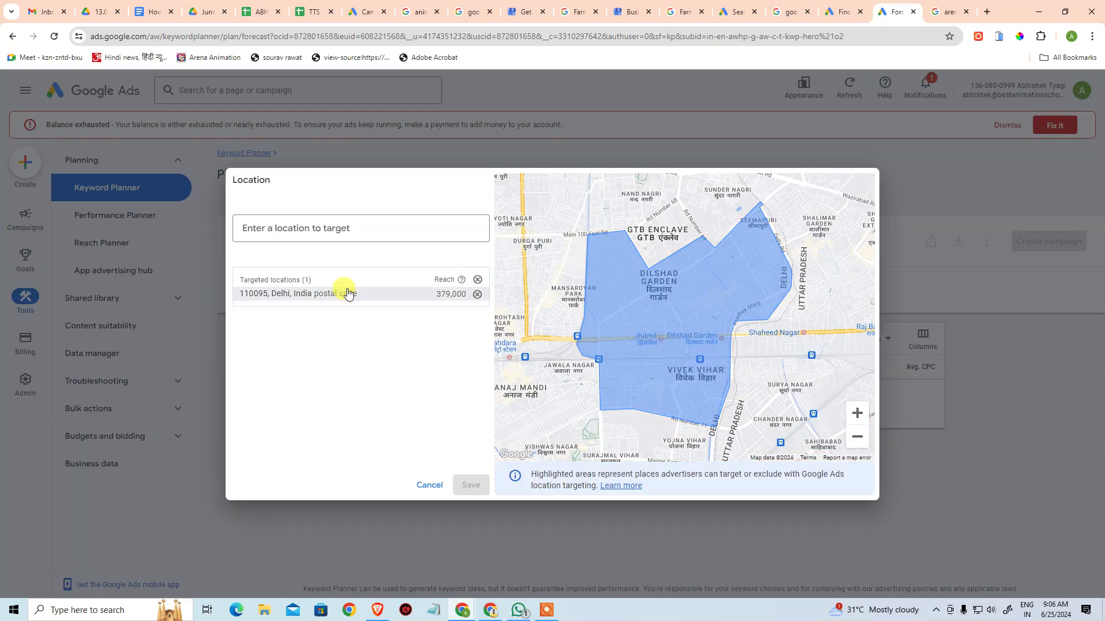
click(430, 485)
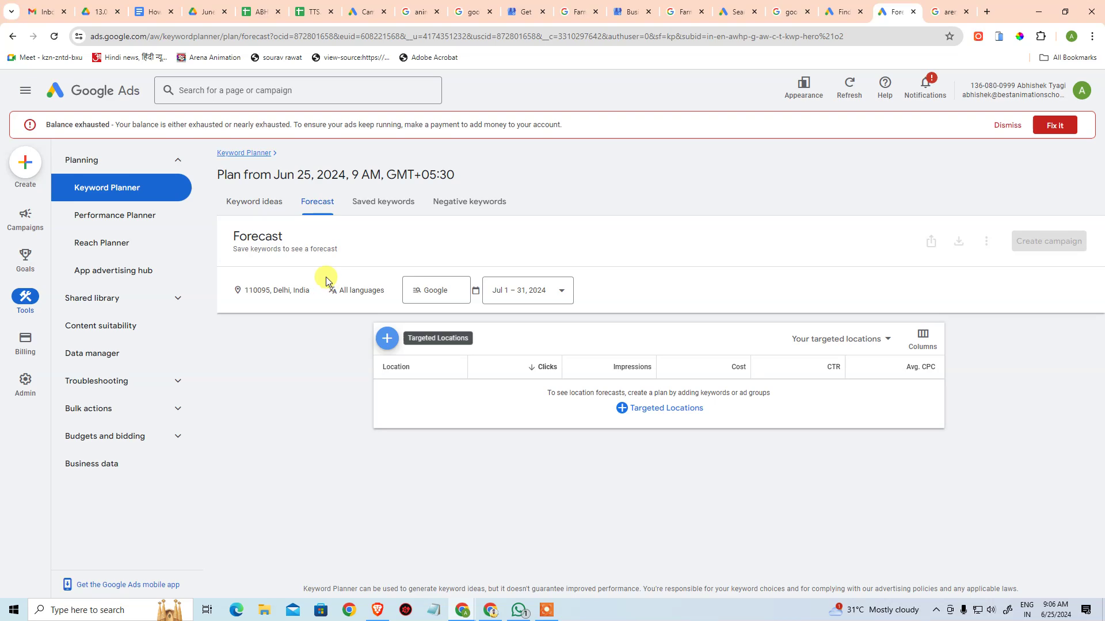
click(634, 408)
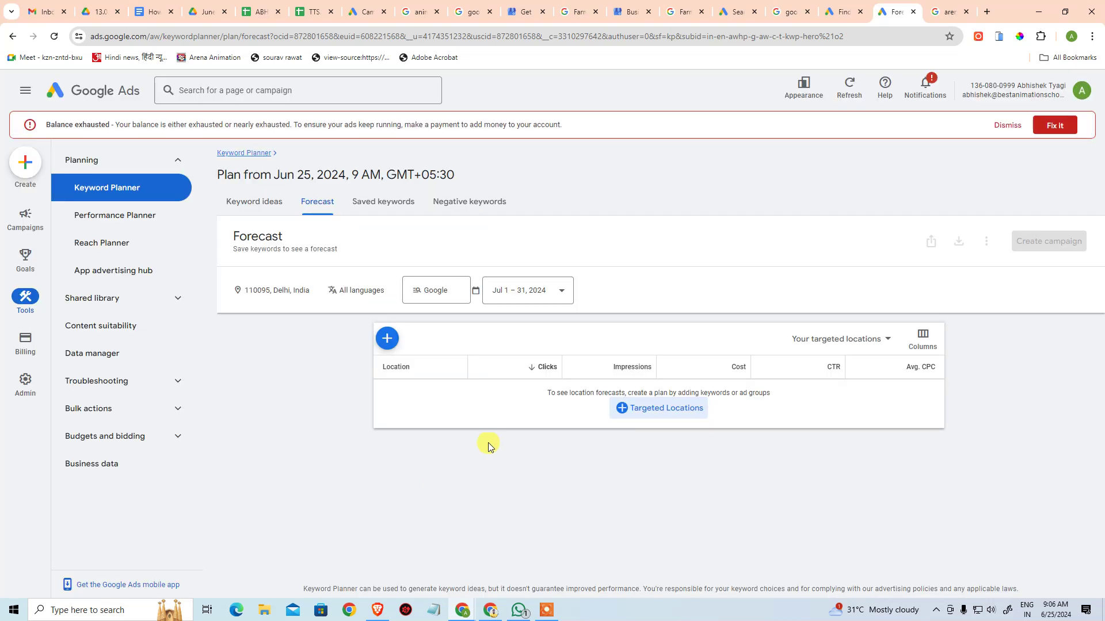
Open the plan's saved keywords and enter cake as a keyword to add to the plan
click(378, 429)
click(381, 200)
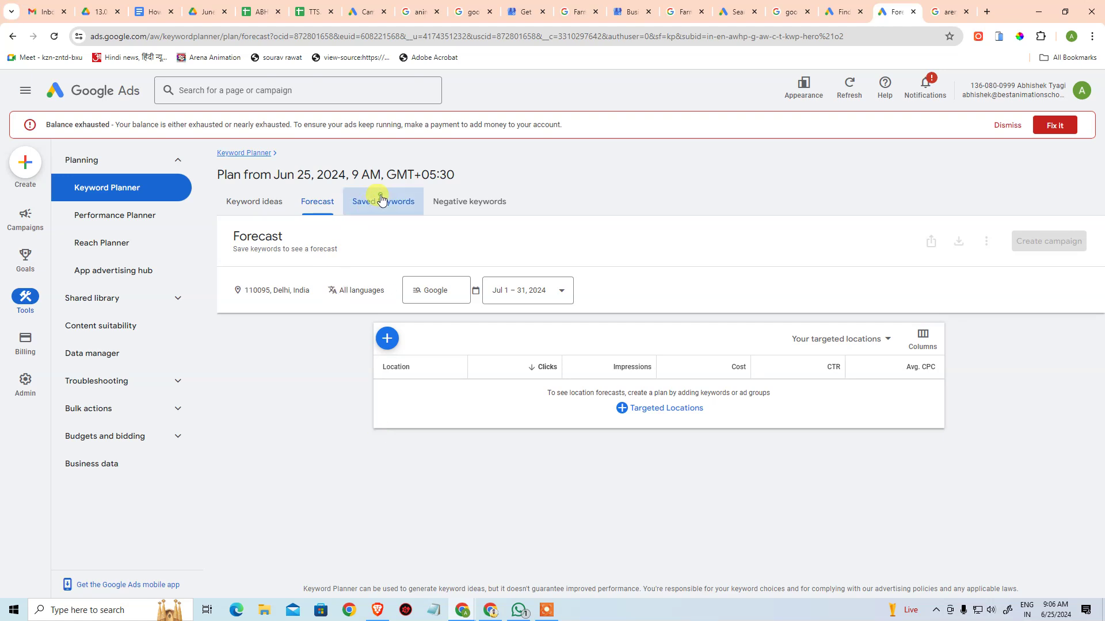
click(661, 406)
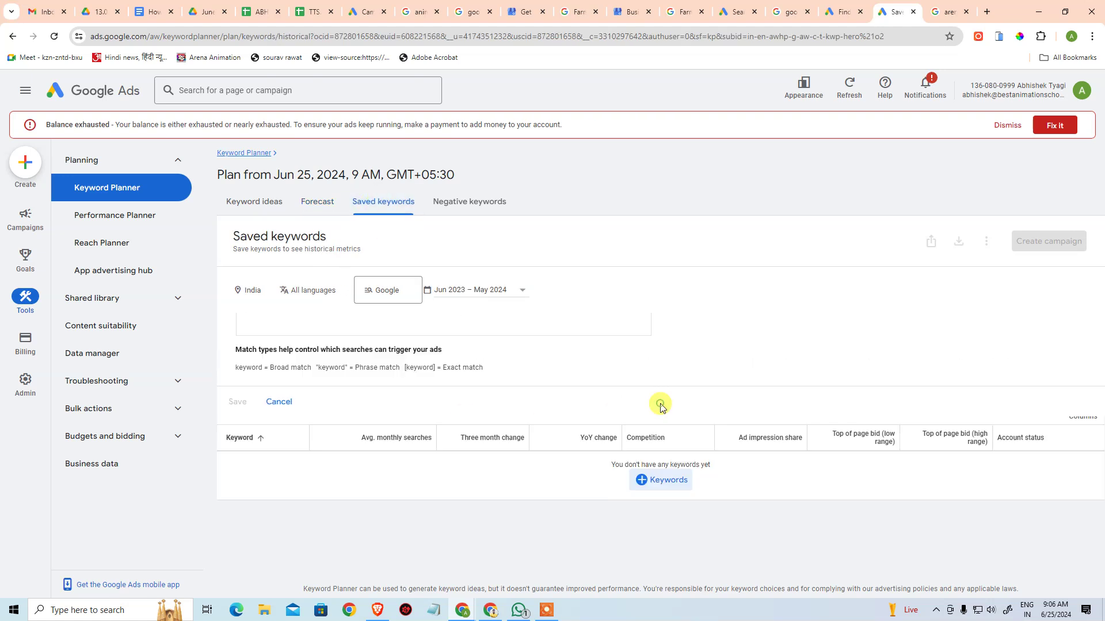
text(cake)
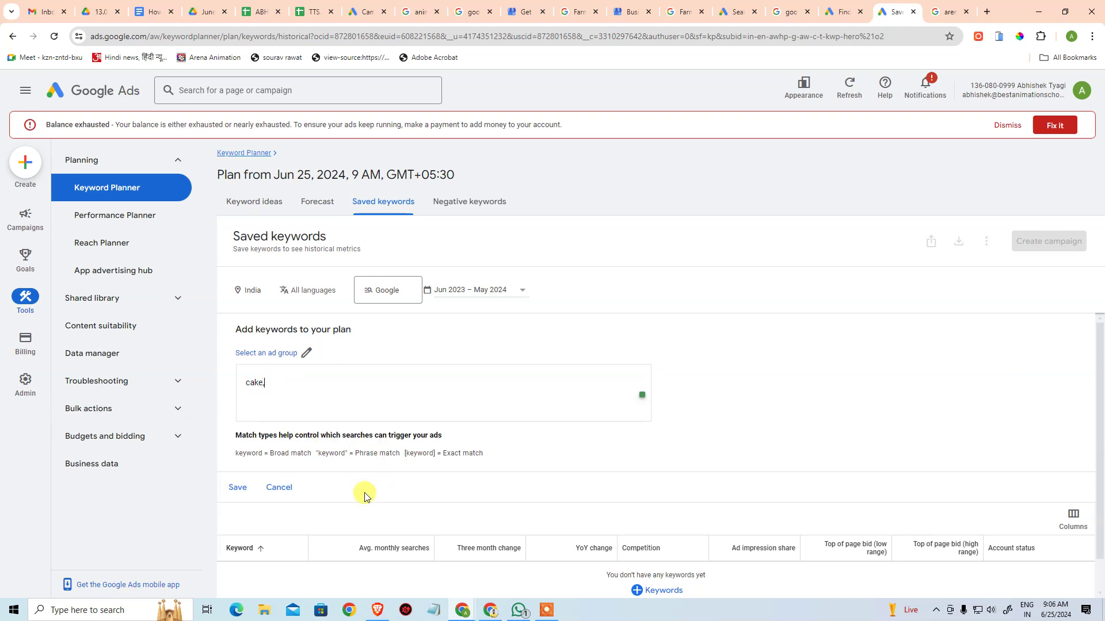
text(,)
click(240, 489)
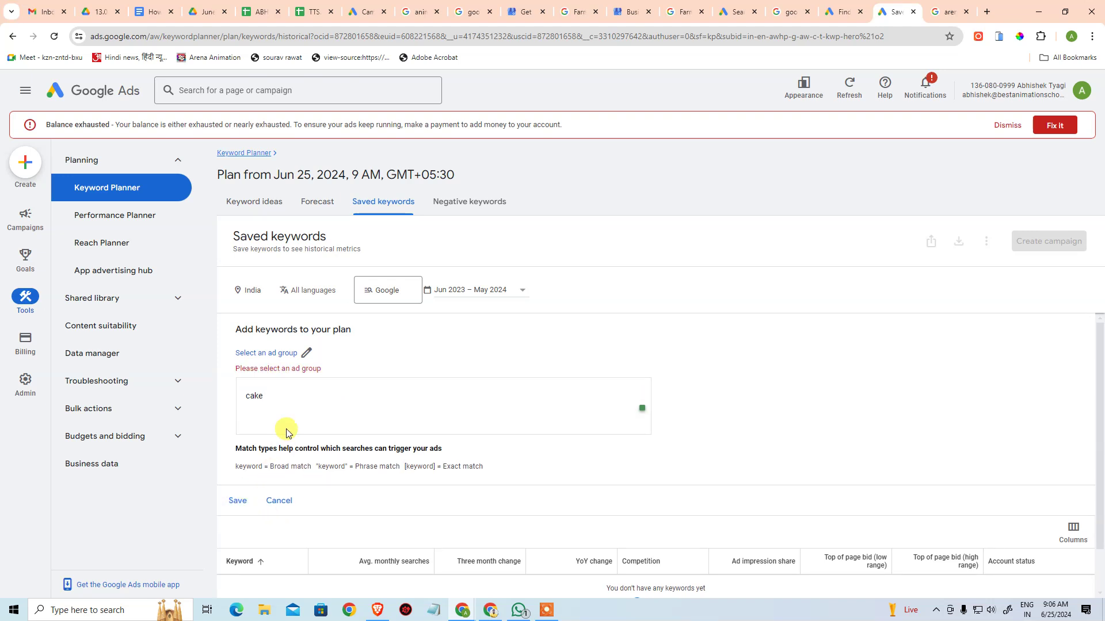
Create a new ad group named Farm Bake for the plan's keywords
click(305, 353)
click(293, 421)
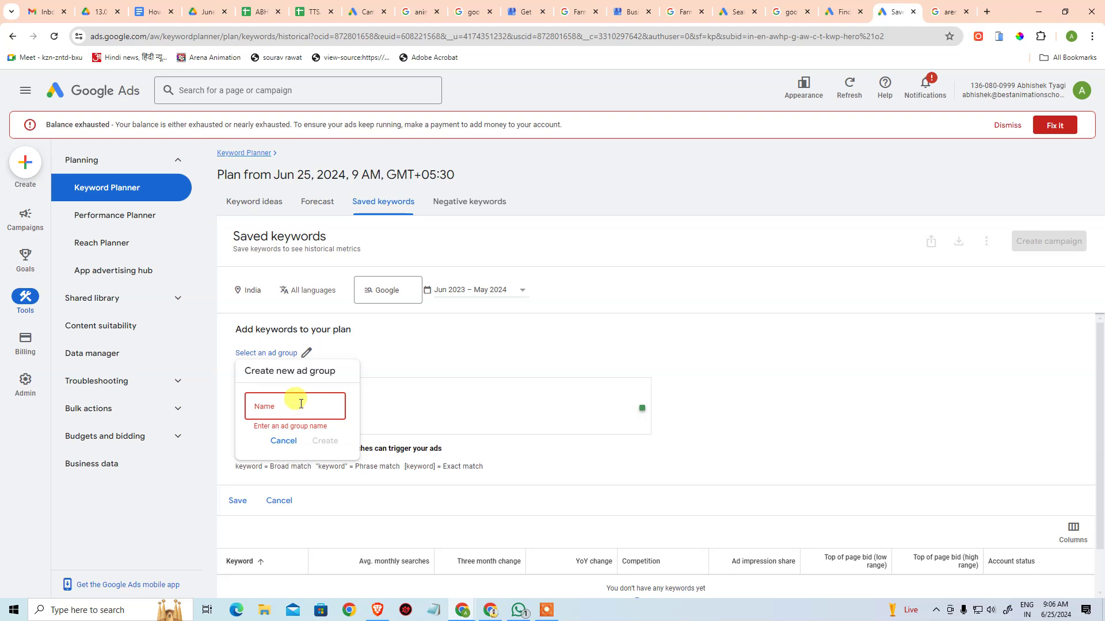
text(Bak)
text(e)
text(Fam)
key(BackSpace)
text(rm)
click(325, 442)
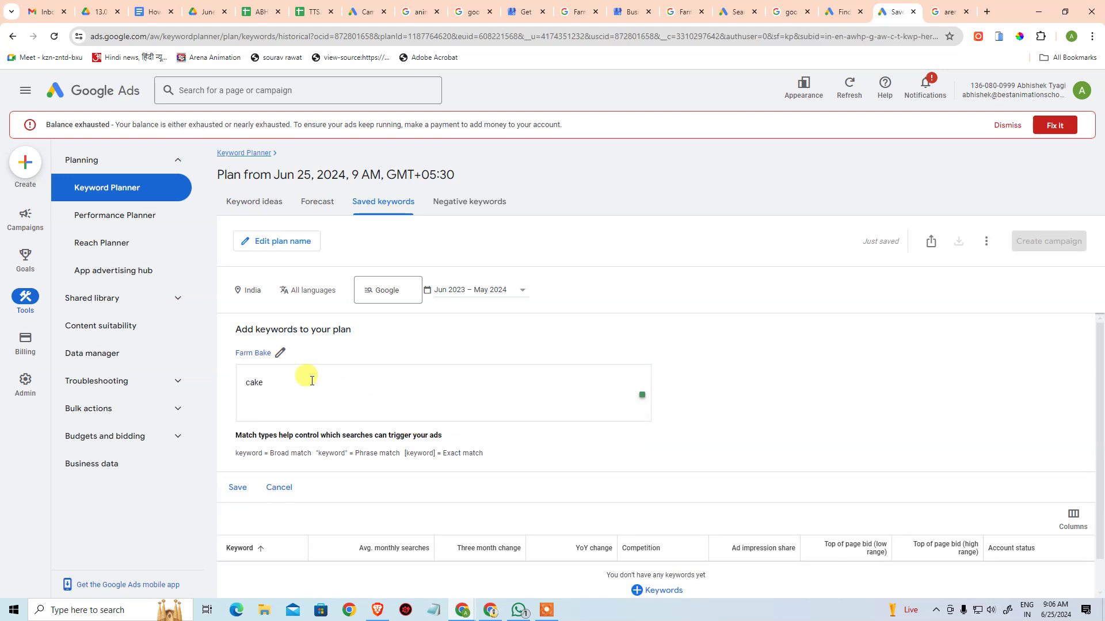
Examine the notation for broad, phrase and exact match types under the keyword entry
scroll(345, 440, down, 1)
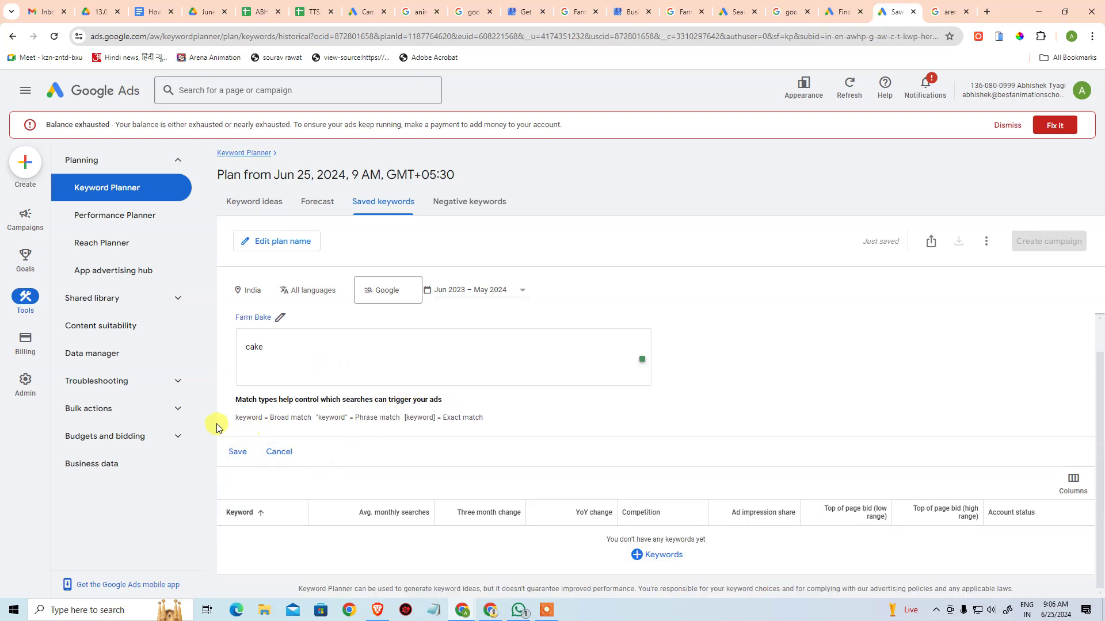
drag(310, 415, 256, 416)
drag(399, 418, 491, 426)
click(492, 429)
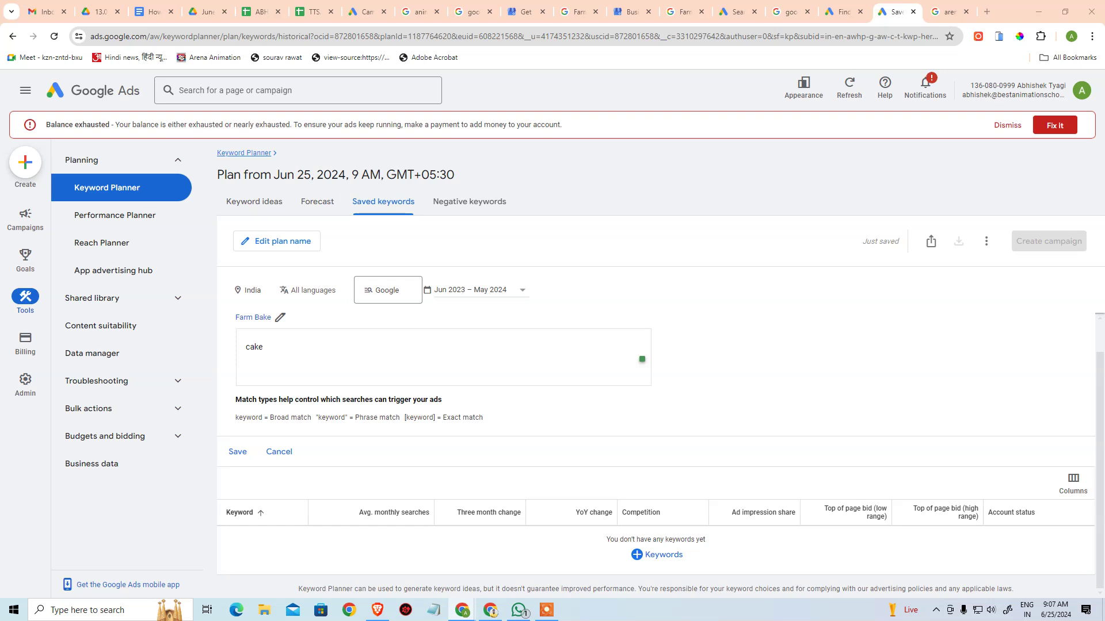
drag(235, 418, 512, 416)
Try phrase-match quotes and exact-match brackets on the cake keyword, and clear the keyword entry
click(249, 422)
key(Home)
text(")
key(BackSpace)
text([)
key(Delete)
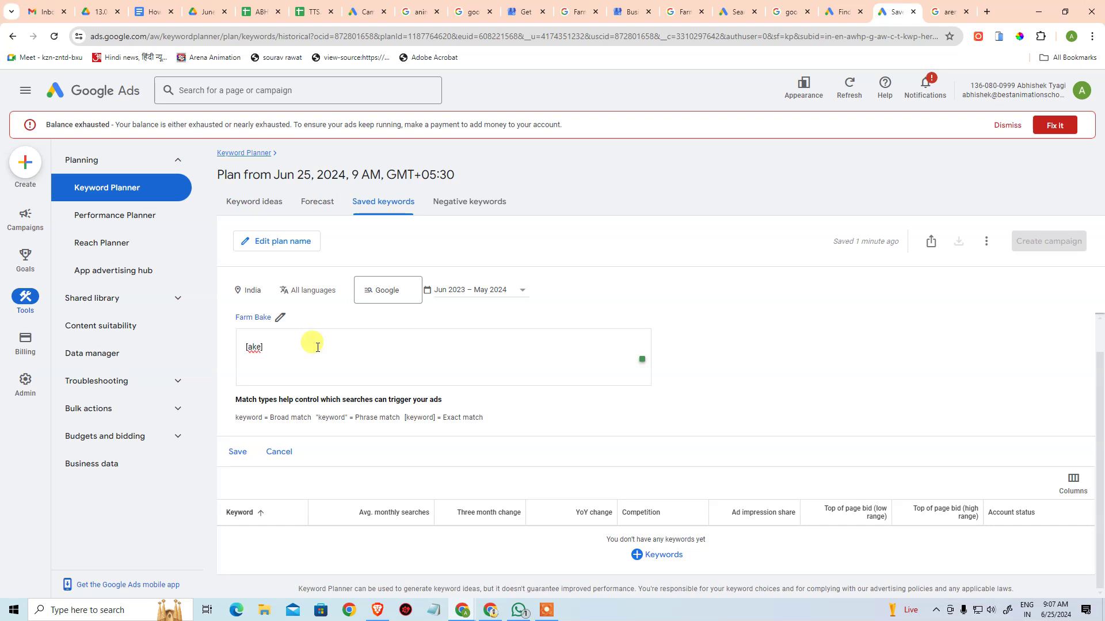
key(ctrl+a)
key(BackSpace)
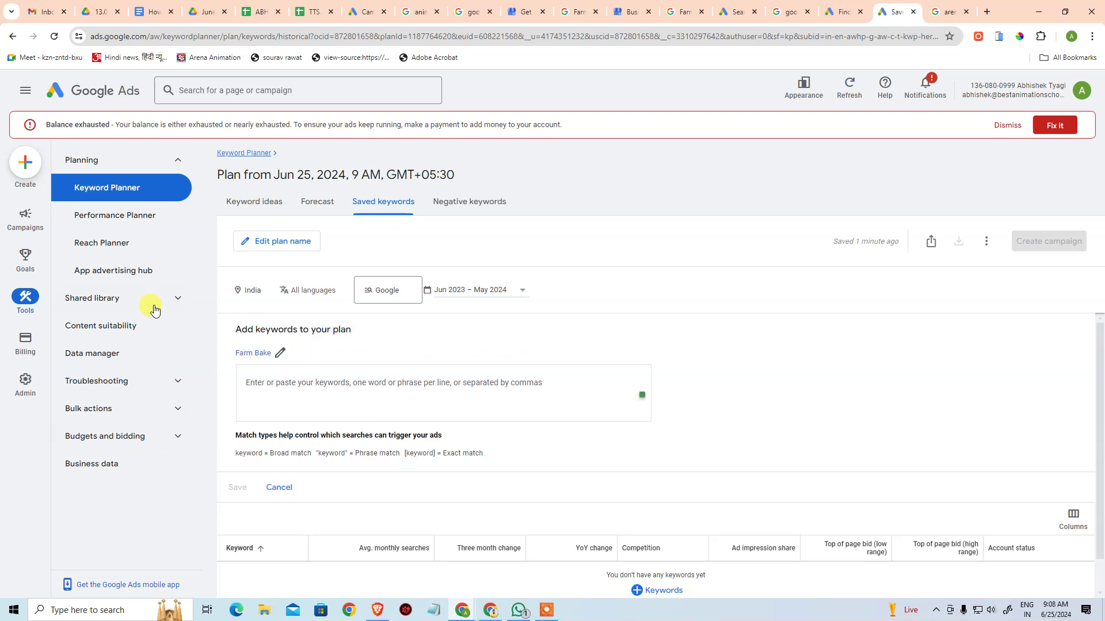
Return to the keyword ideas and replace the search term cake with animation to get new results
click(268, 208)
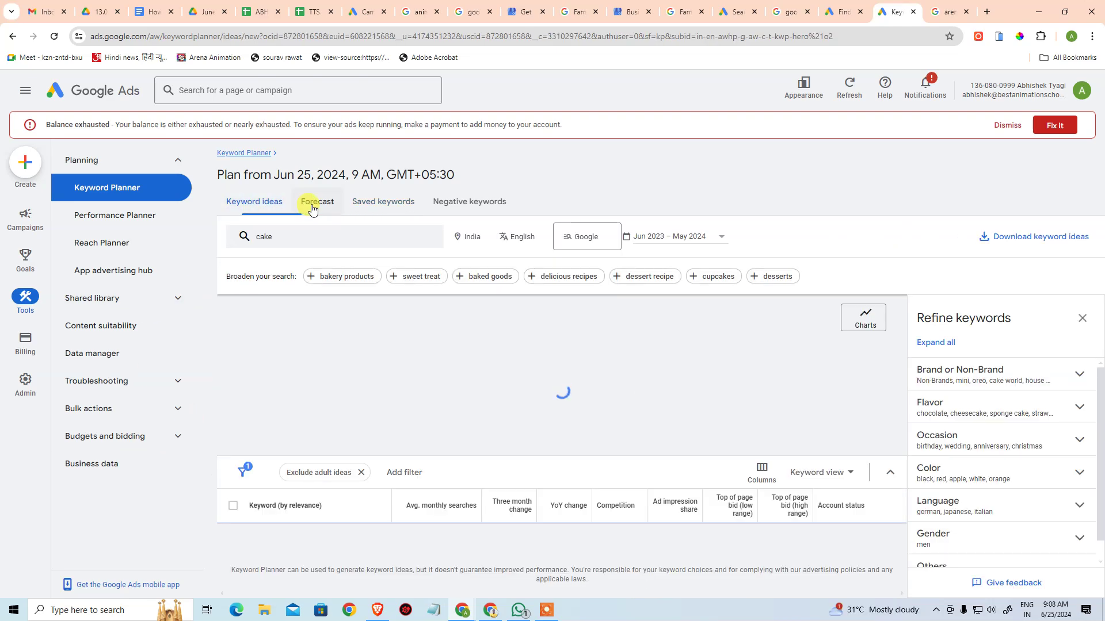
click(291, 240)
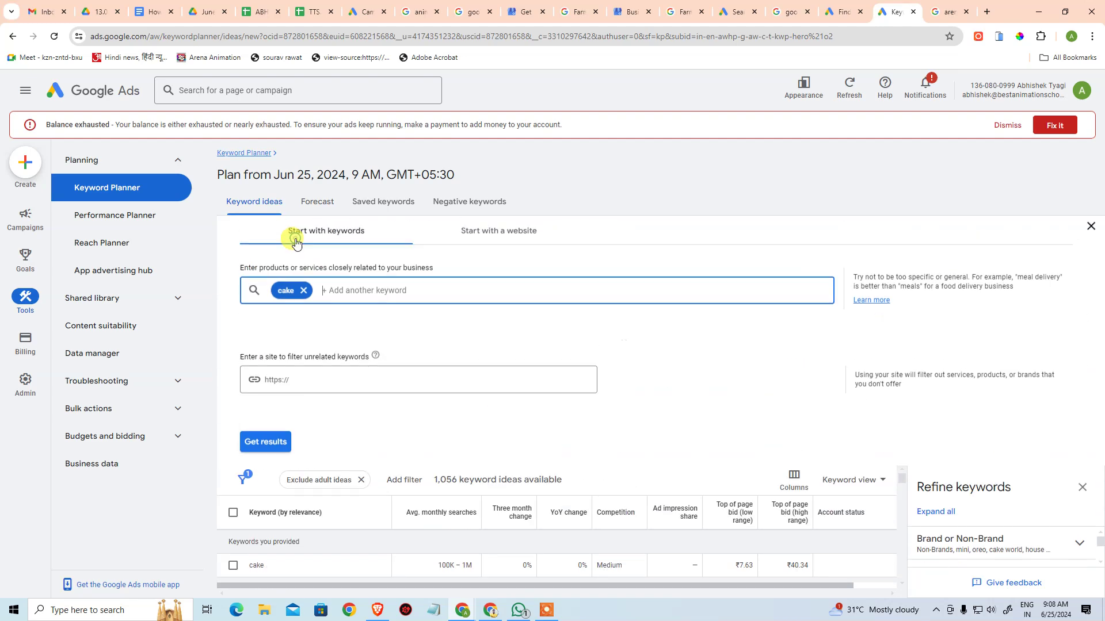
click(304, 294)
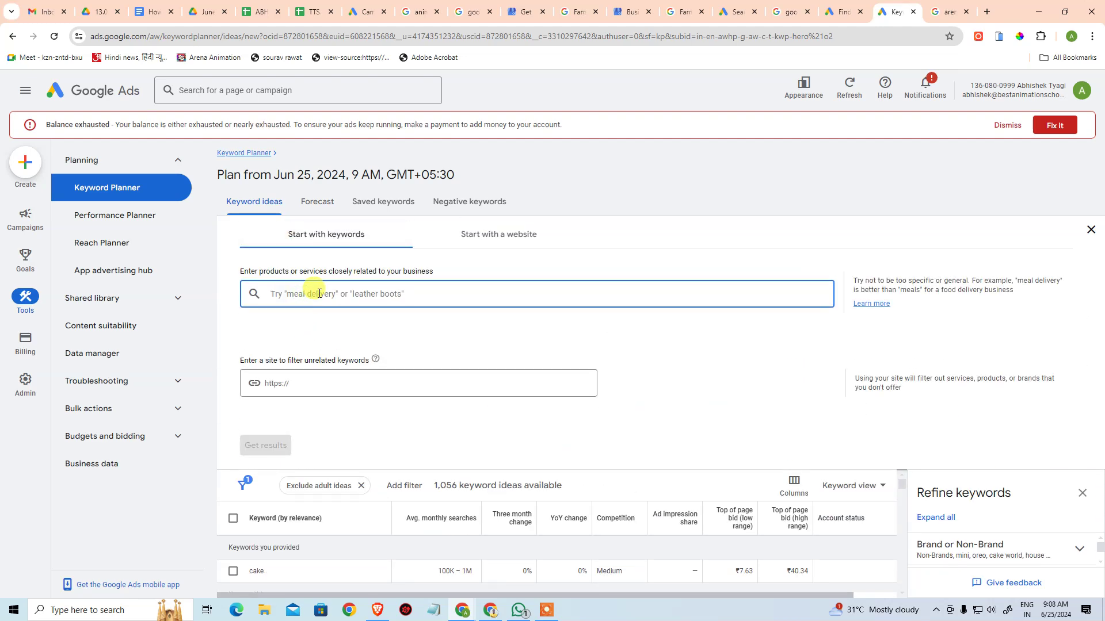
text(arena a)
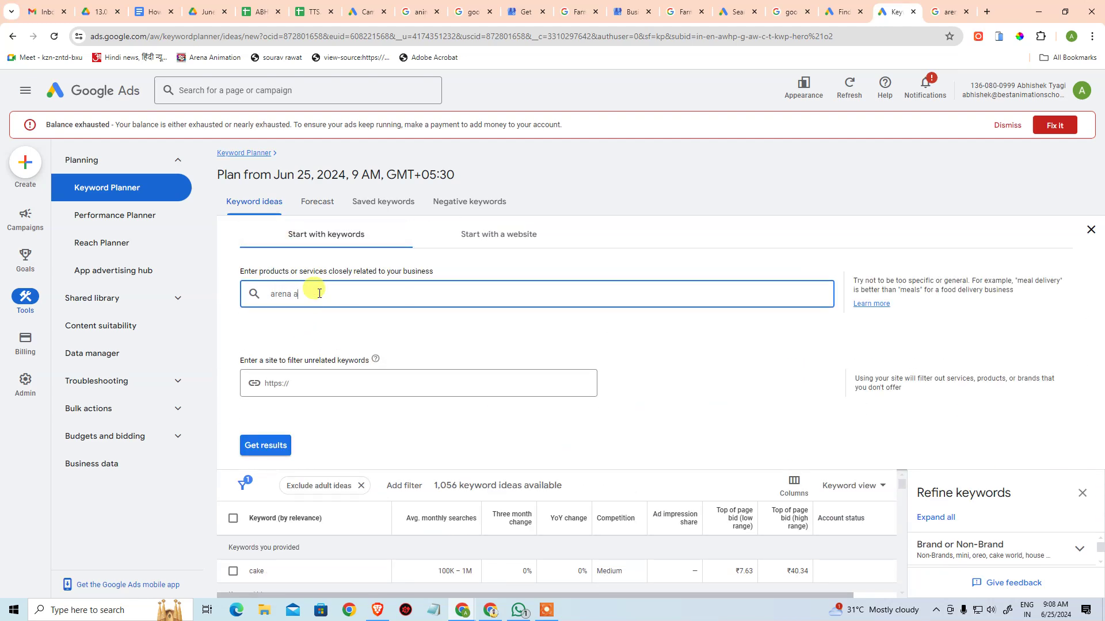
text(nimation)
key(Home)
key(ctrl+shift+Right)
key(BackSpace)
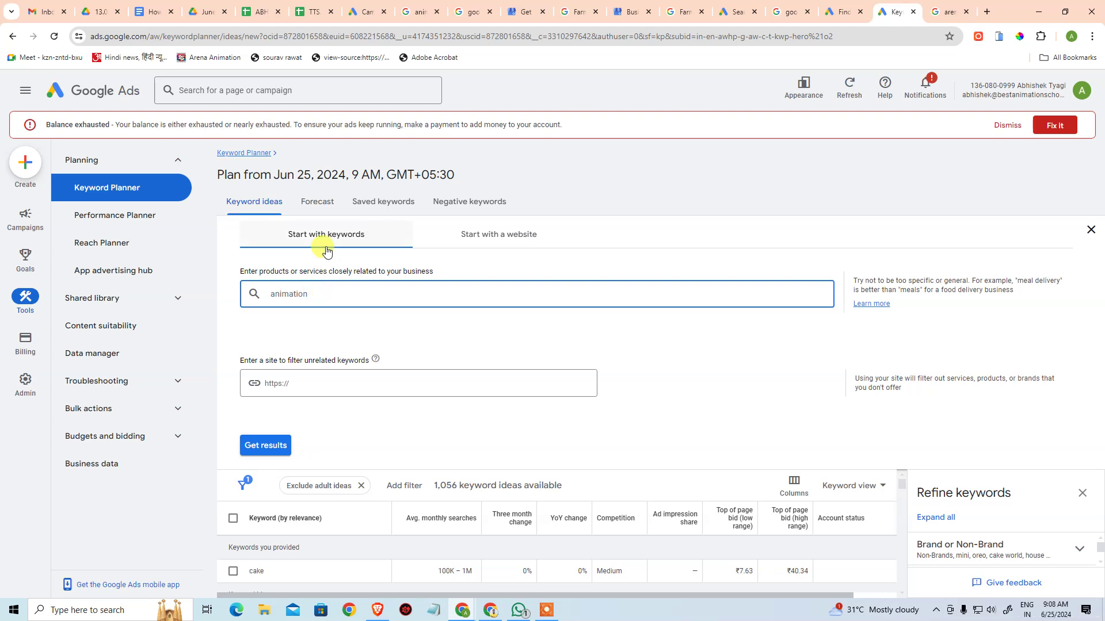
click(268, 449)
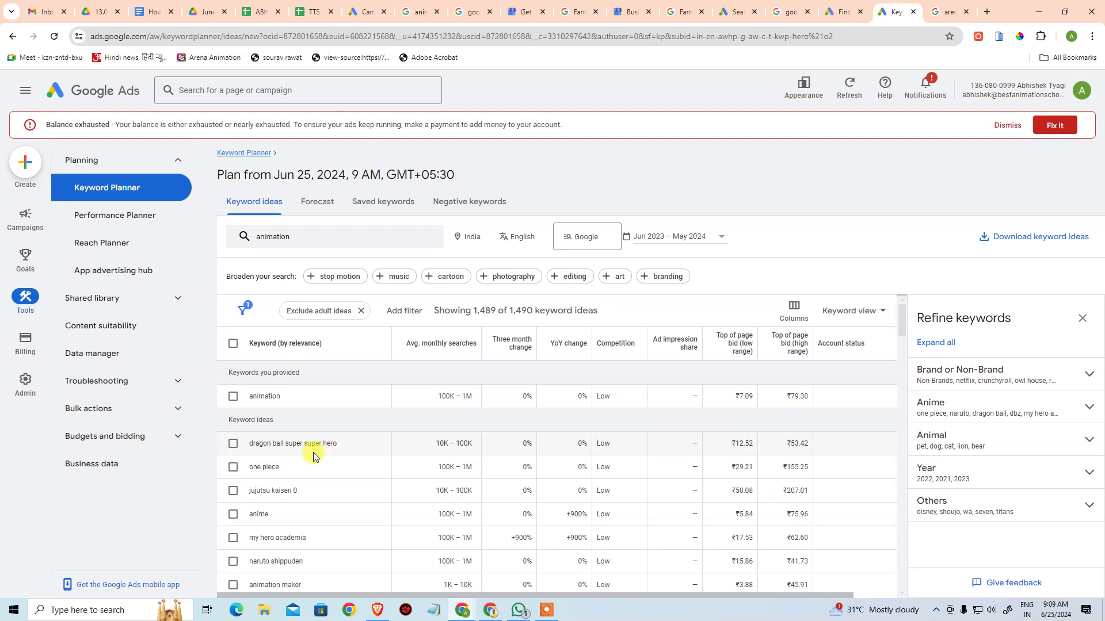
Review the list of animation keyword ideas for terms unrelated to the business
scroll(317, 449, down, 1)
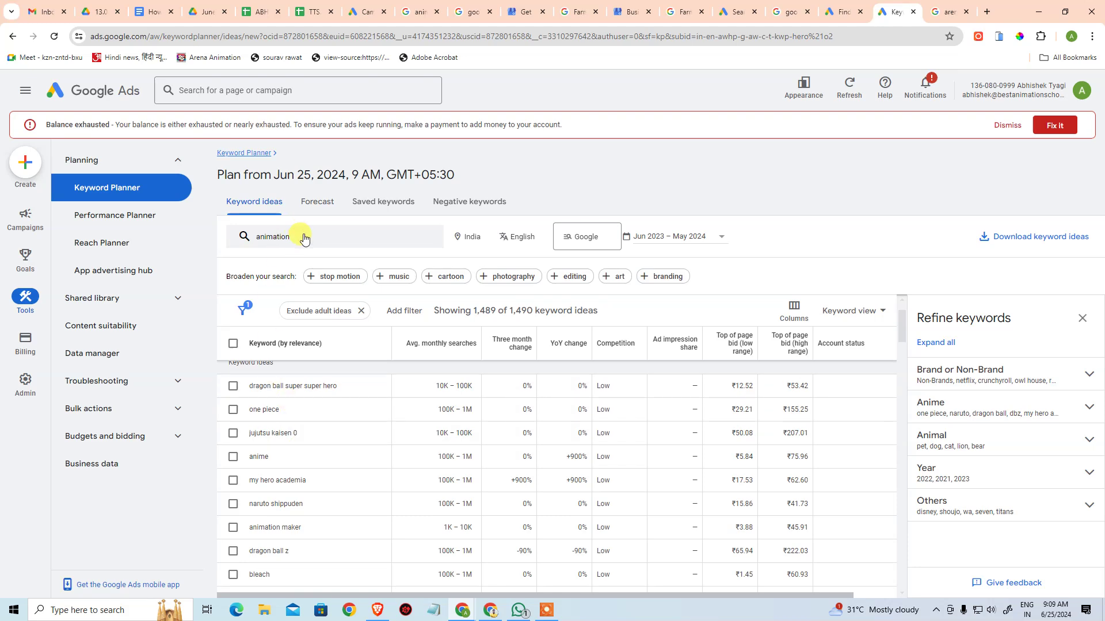
scroll(284, 460, down, 2)
scroll(311, 506, down, 4)
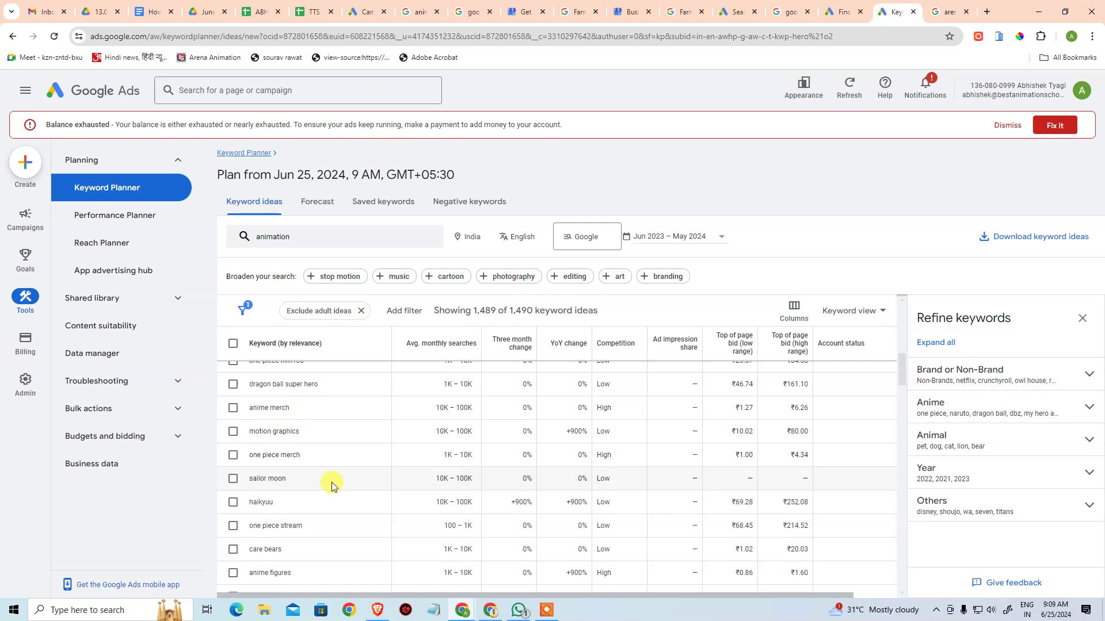
scroll(328, 483, down, 5)
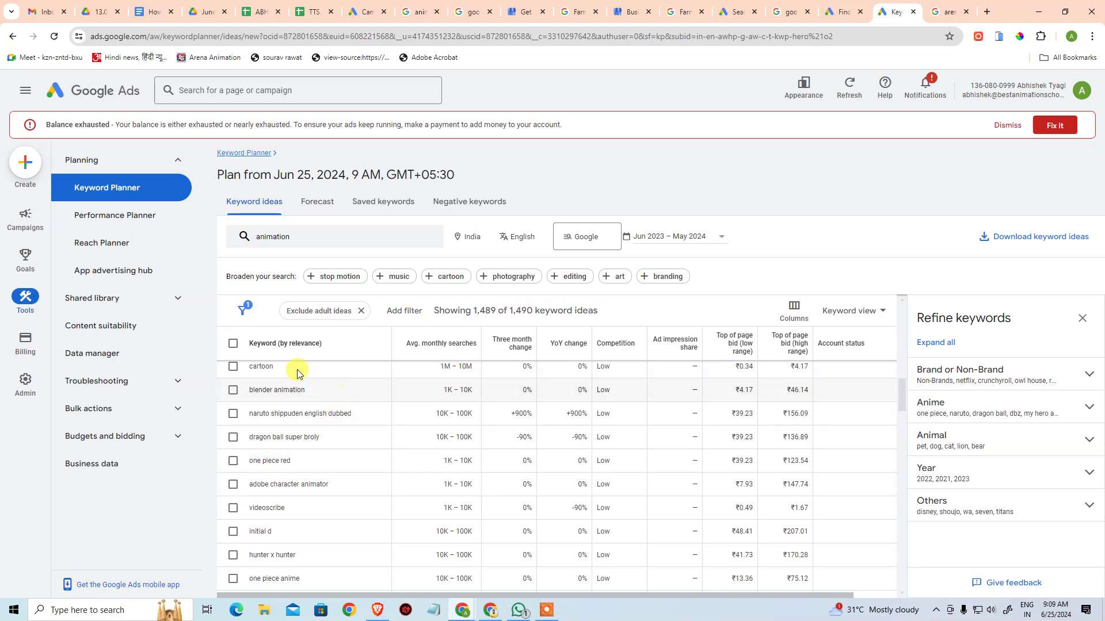
scroll(337, 525, down, 1)
scroll(338, 524, down, 5)
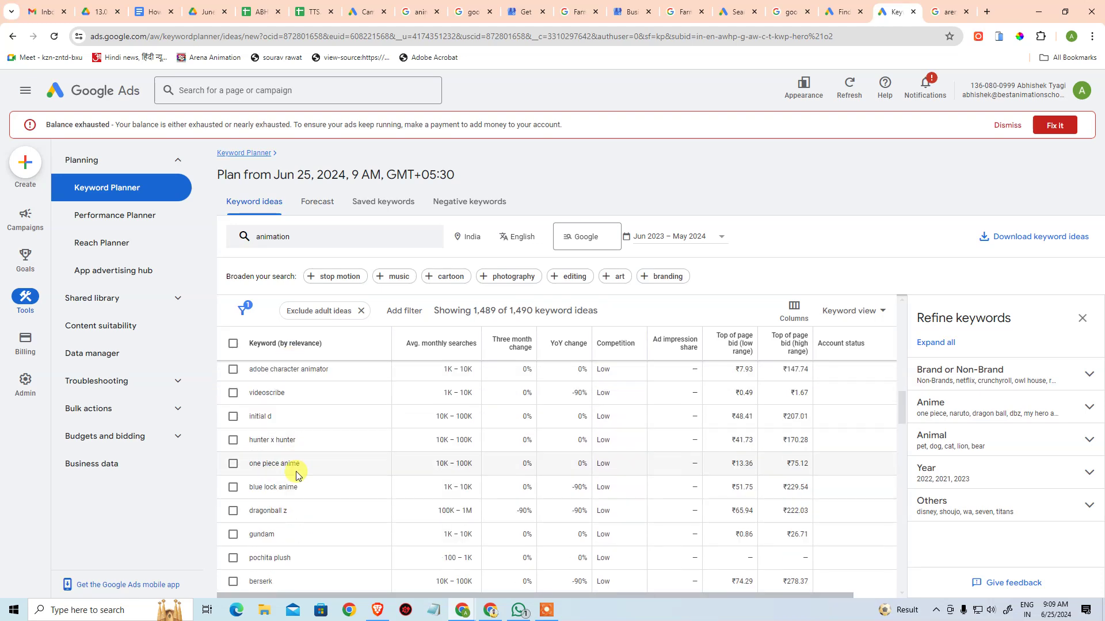
scroll(287, 515, down, 10)
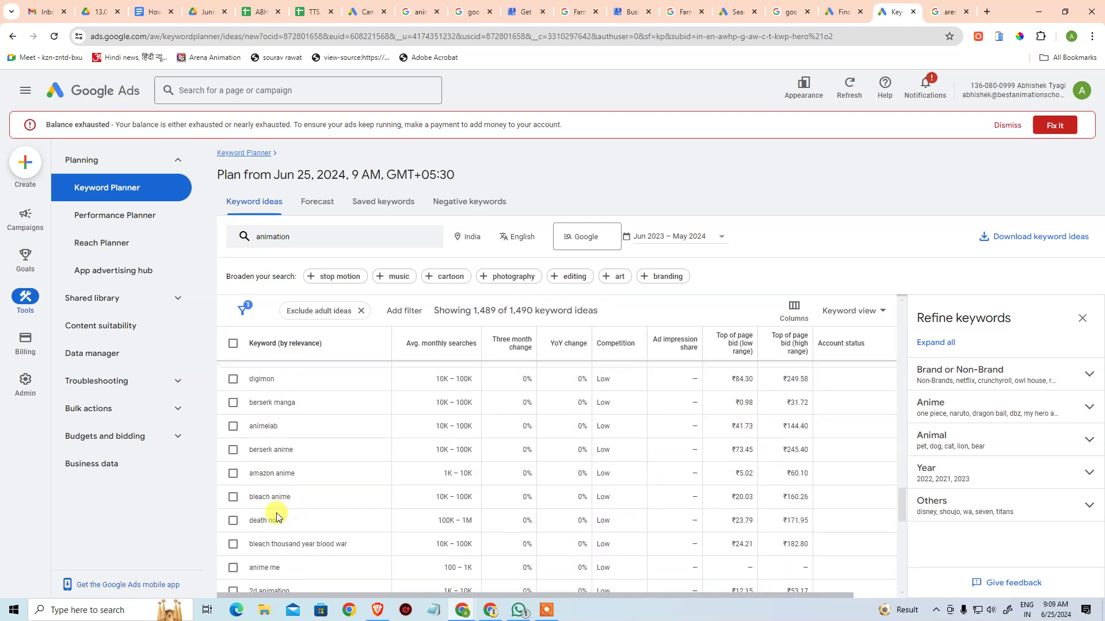
scroll(293, 493, down, 8)
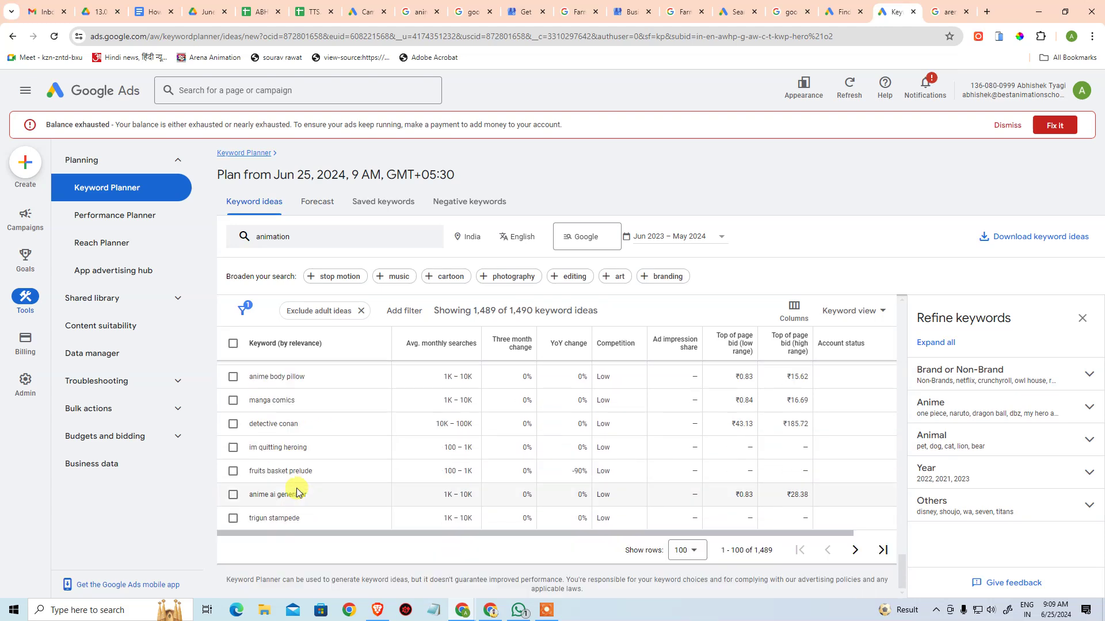
key(Home)
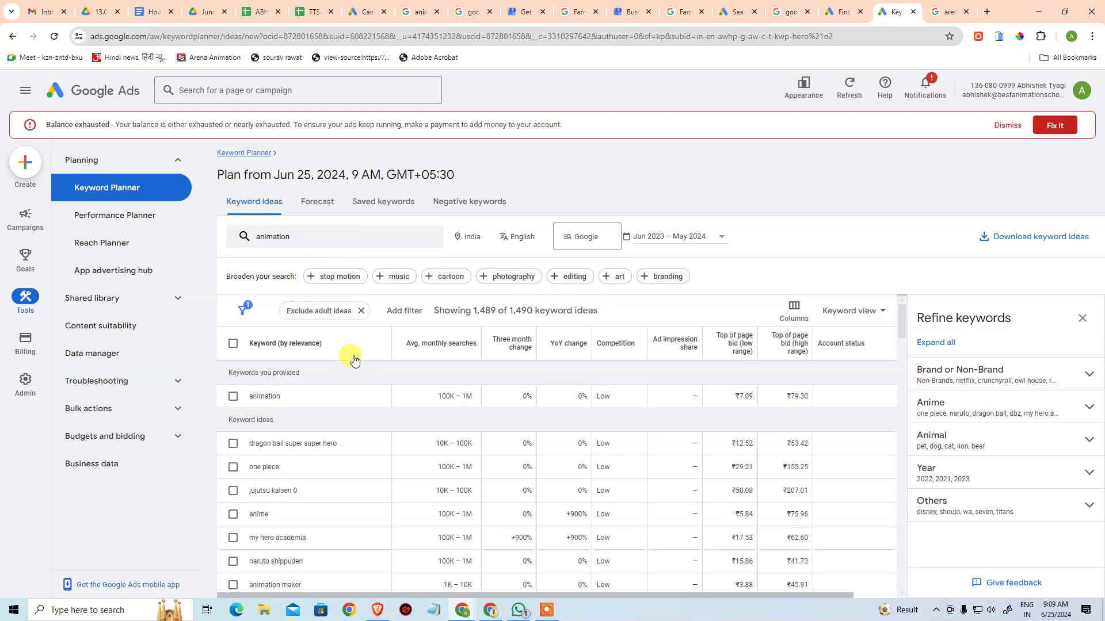
Reopen the animation search's site filter and copy the address arena-multimedia.com from a new browser tab
click(365, 246)
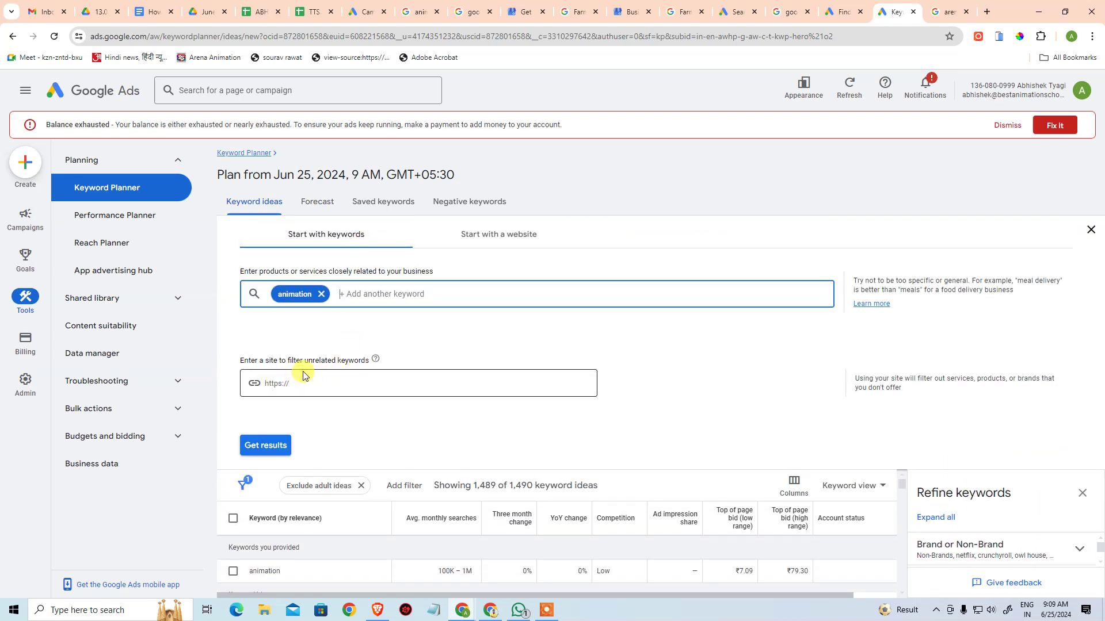
drag(244, 363, 410, 362)
click(361, 394)
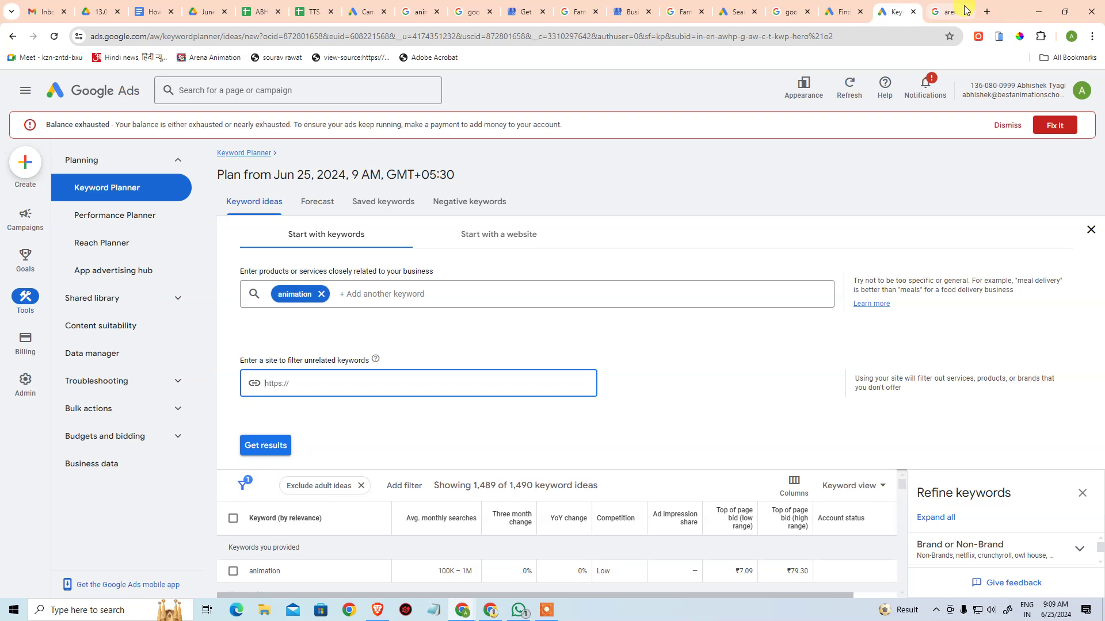
click(988, 11)
text(are)
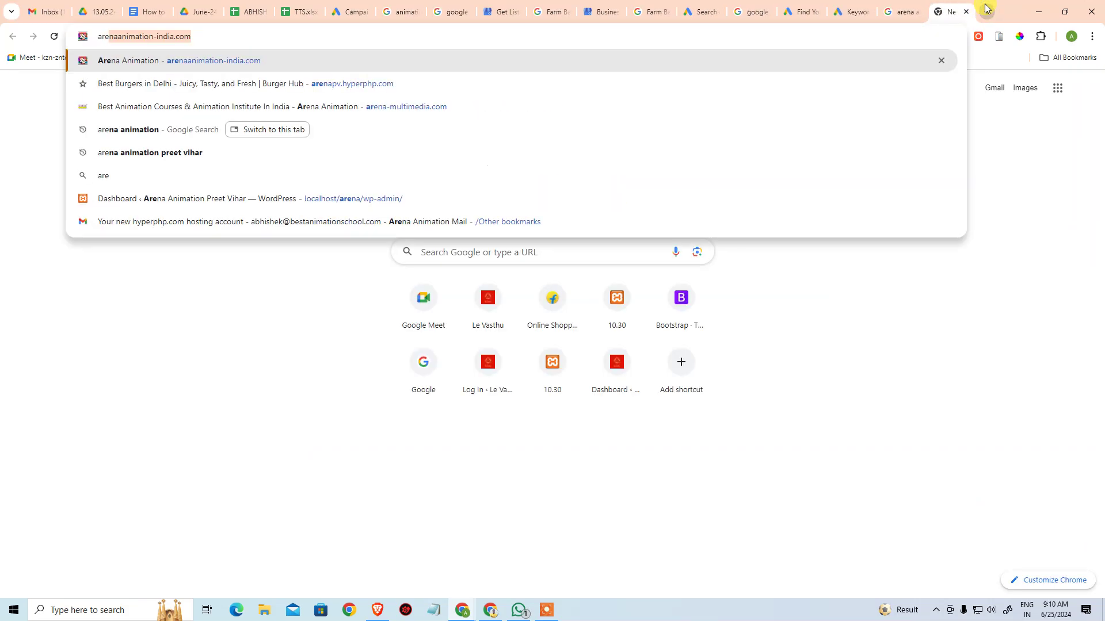
text(na)
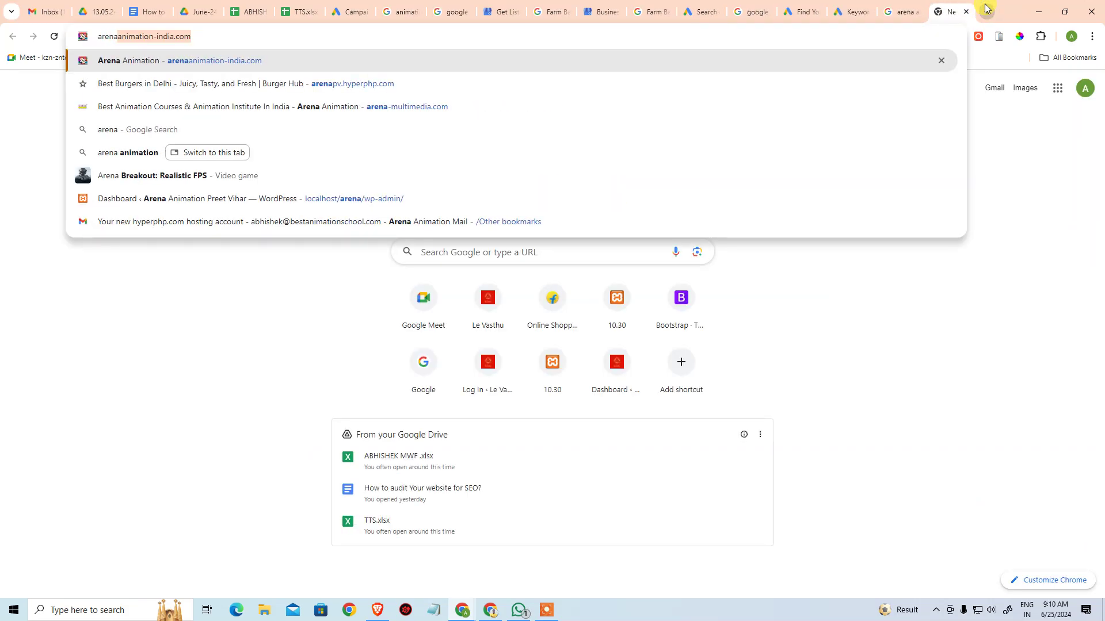
text(-multi)
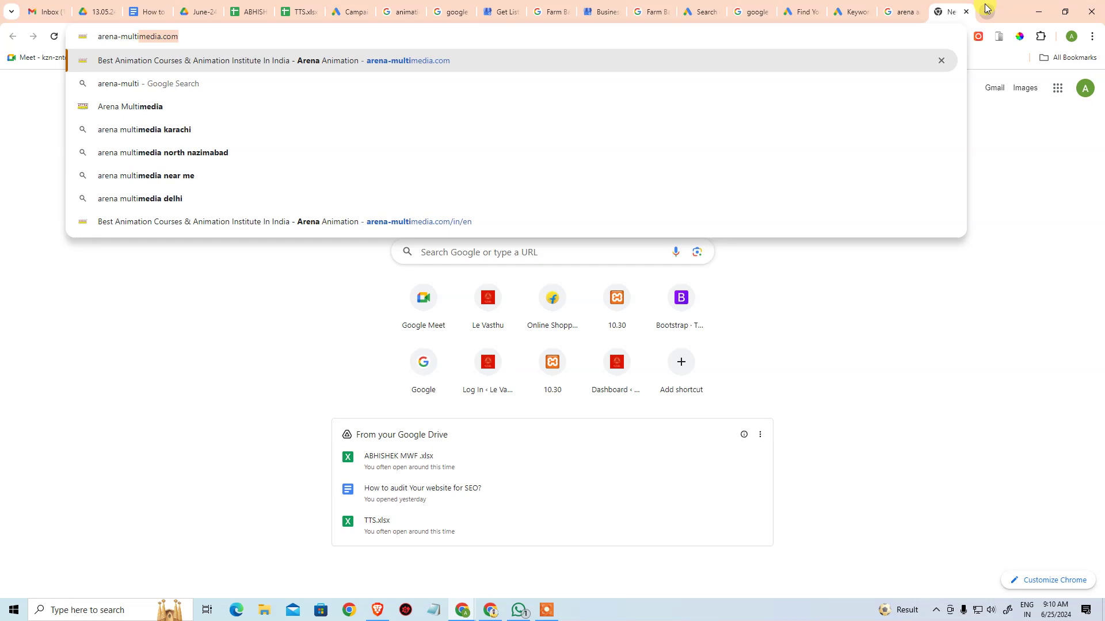
key(Right)
key(ctrl+a)
key(ctrl+c)
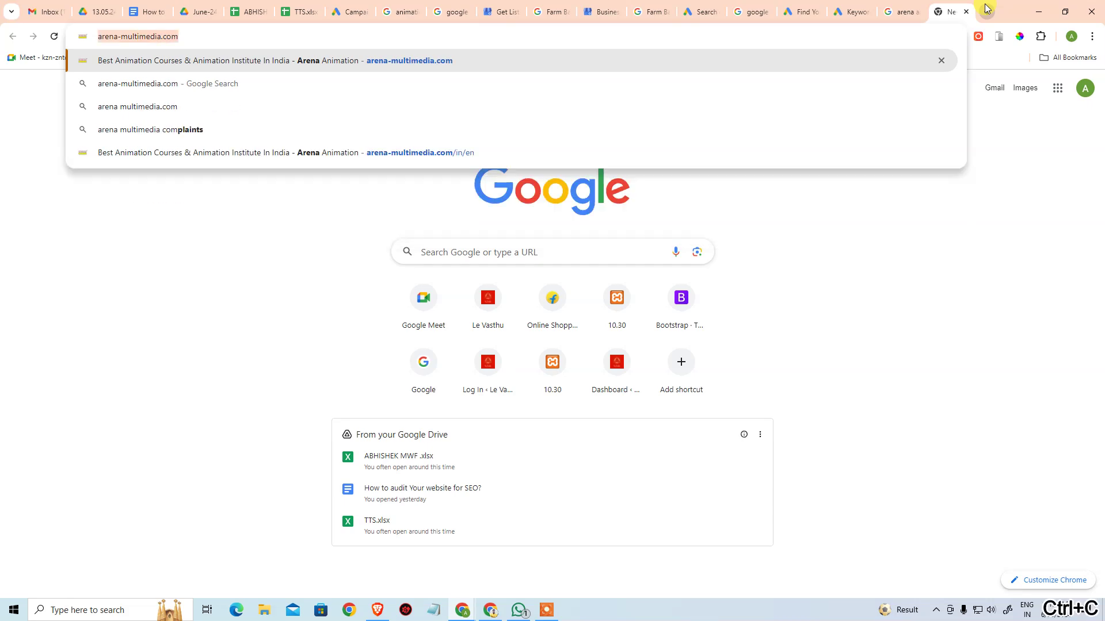
click(859, 16)
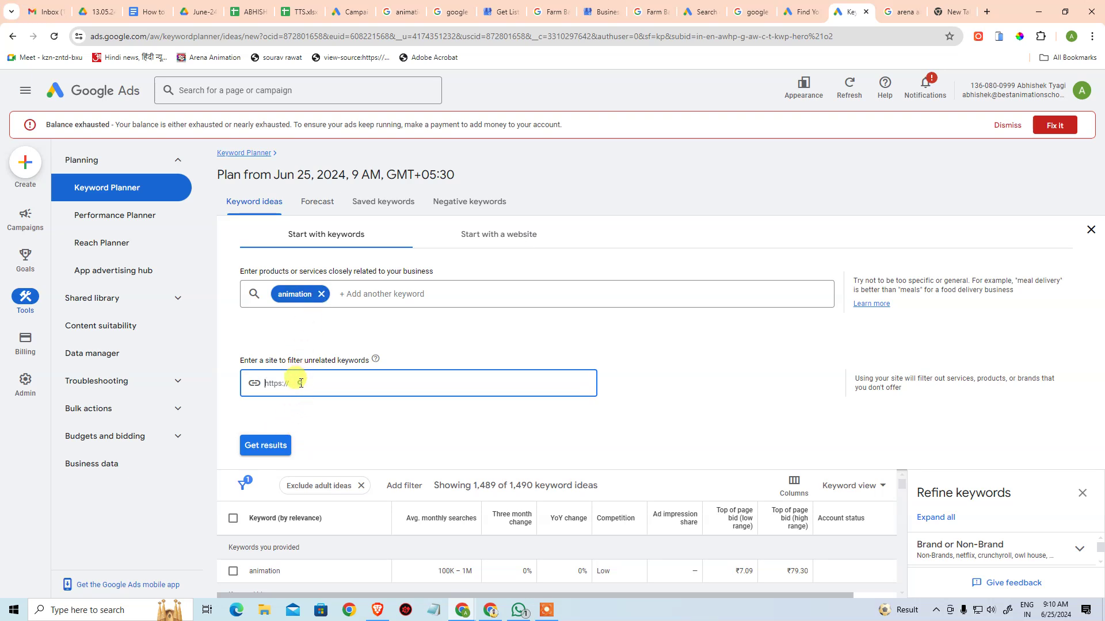
key(ctrl+v)
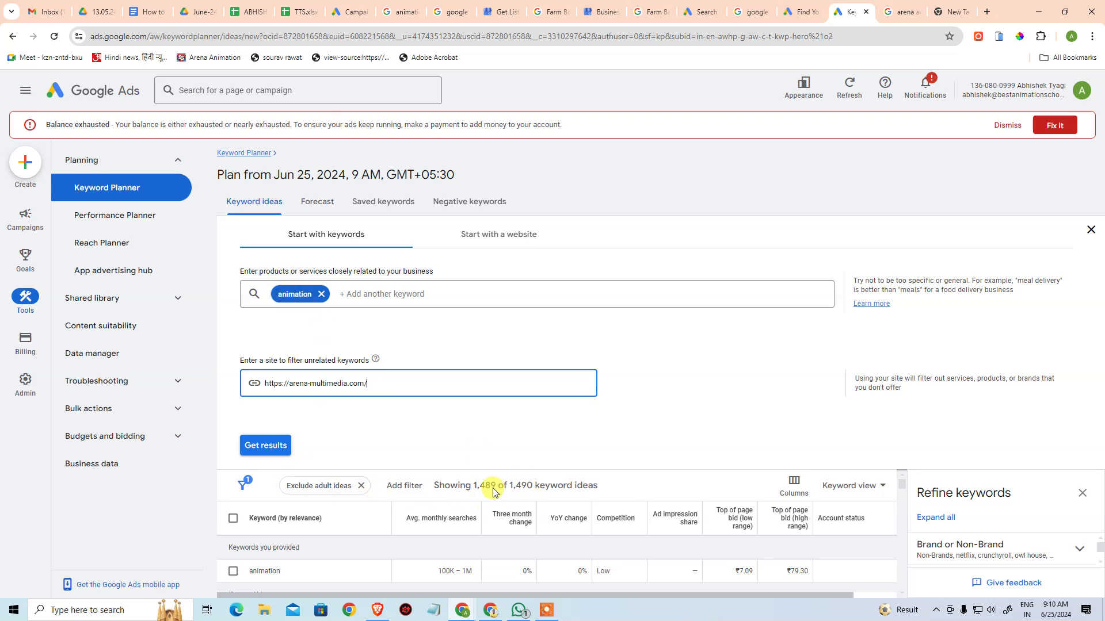
click(286, 447)
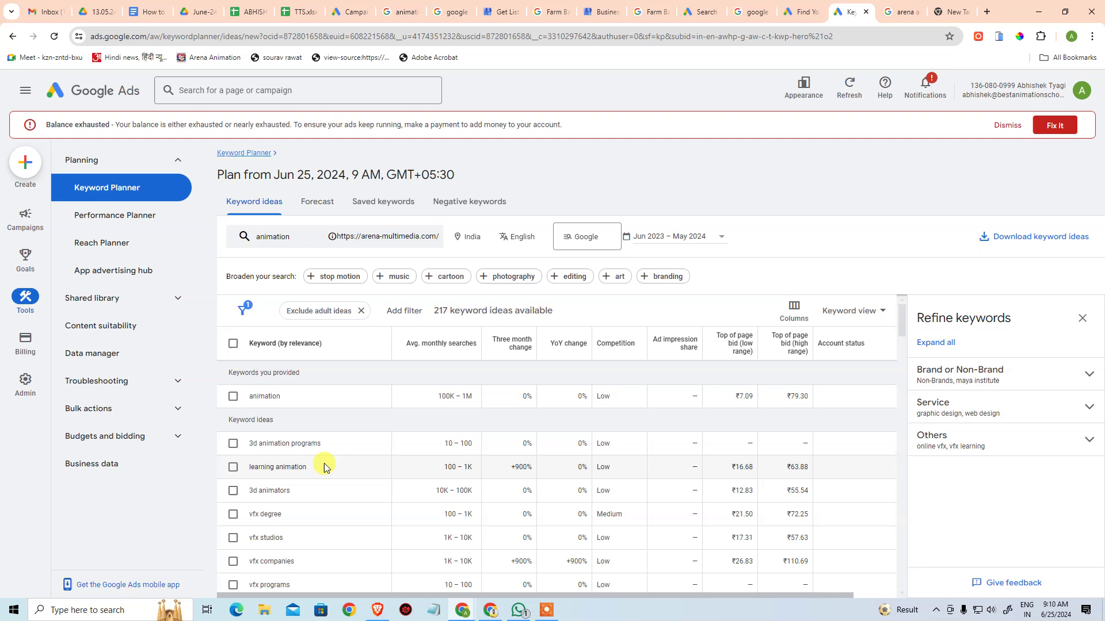
scroll(313, 472, down, 1)
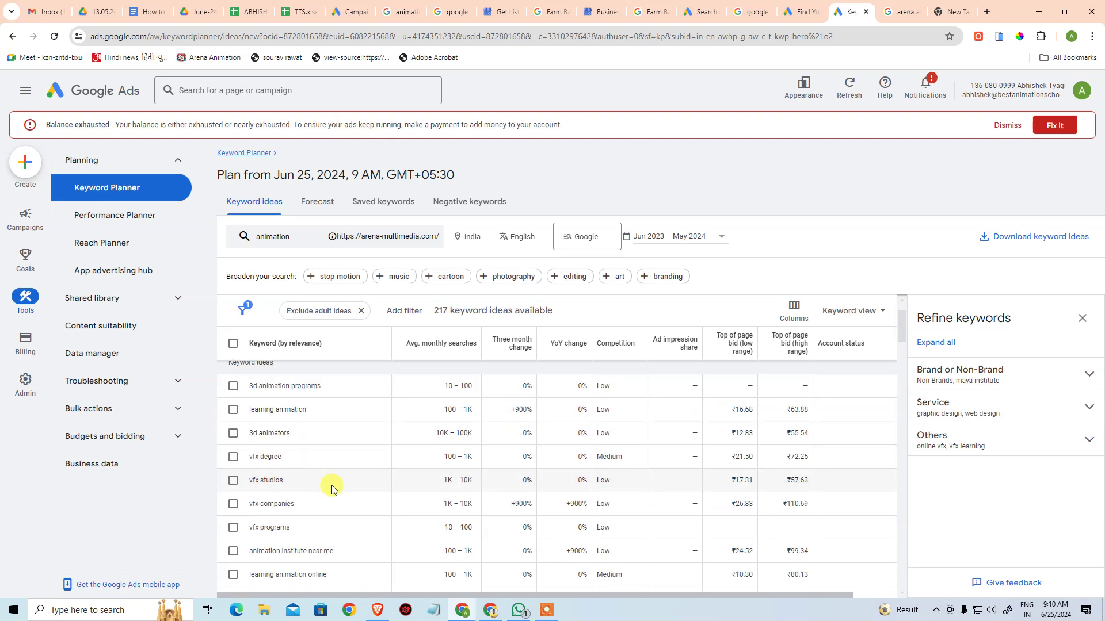
scroll(341, 511, down, 1)
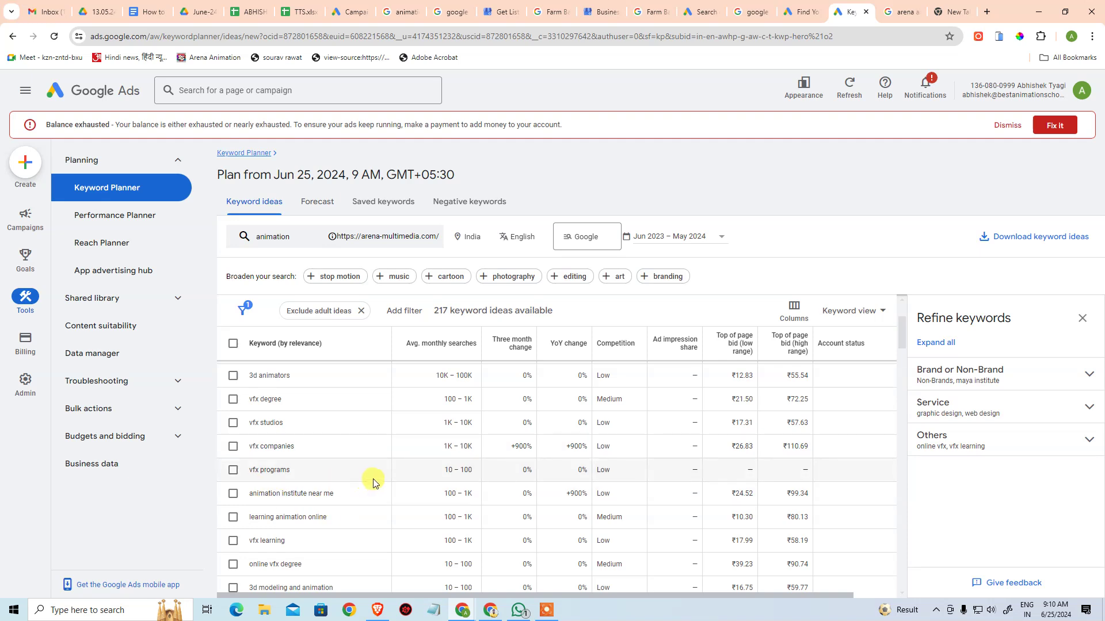
scroll(325, 505, down, 1)
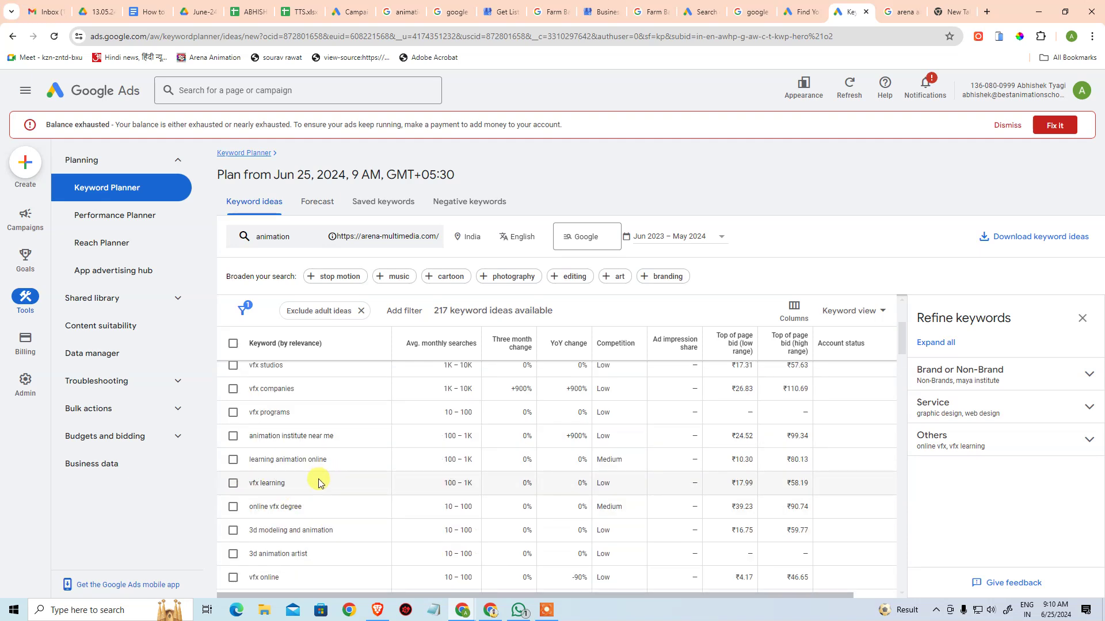
Set the keyword ideas list to show 500 rows and review the full list of filtered animation keyword ideas
scroll(323, 480, down, 1)
scroll(317, 469, down, 4)
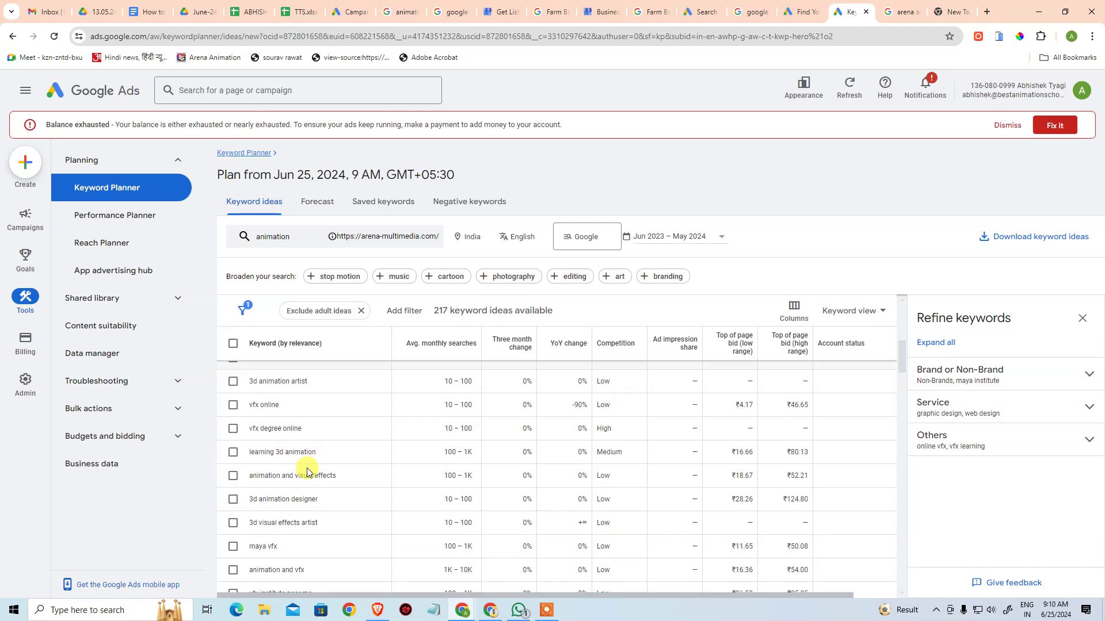
scroll(308, 476, down, 10)
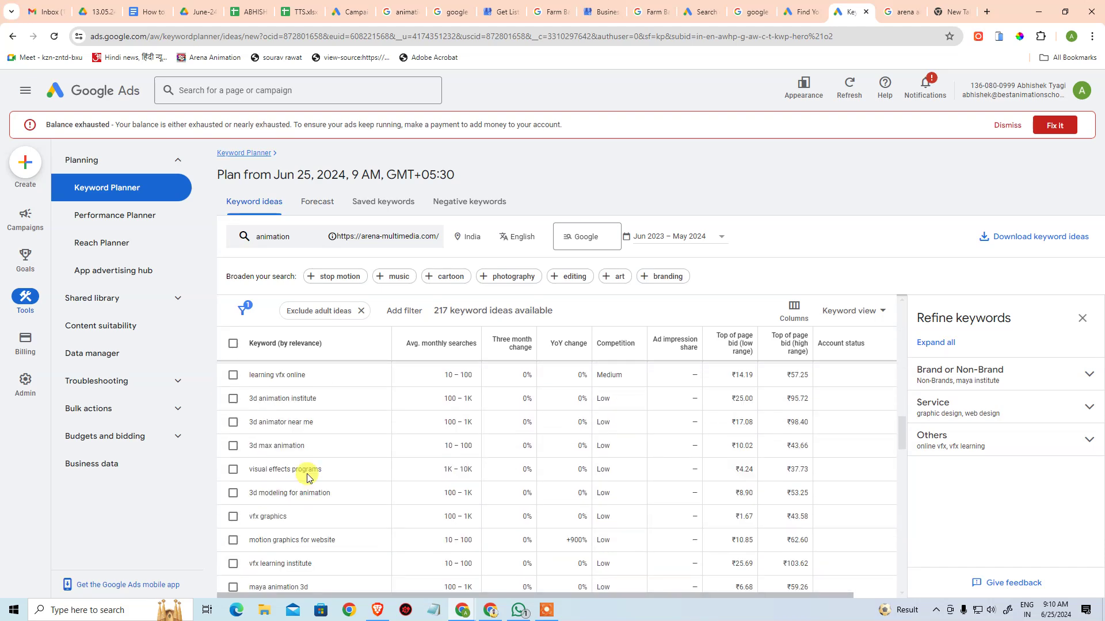
scroll(307, 472, down, 15)
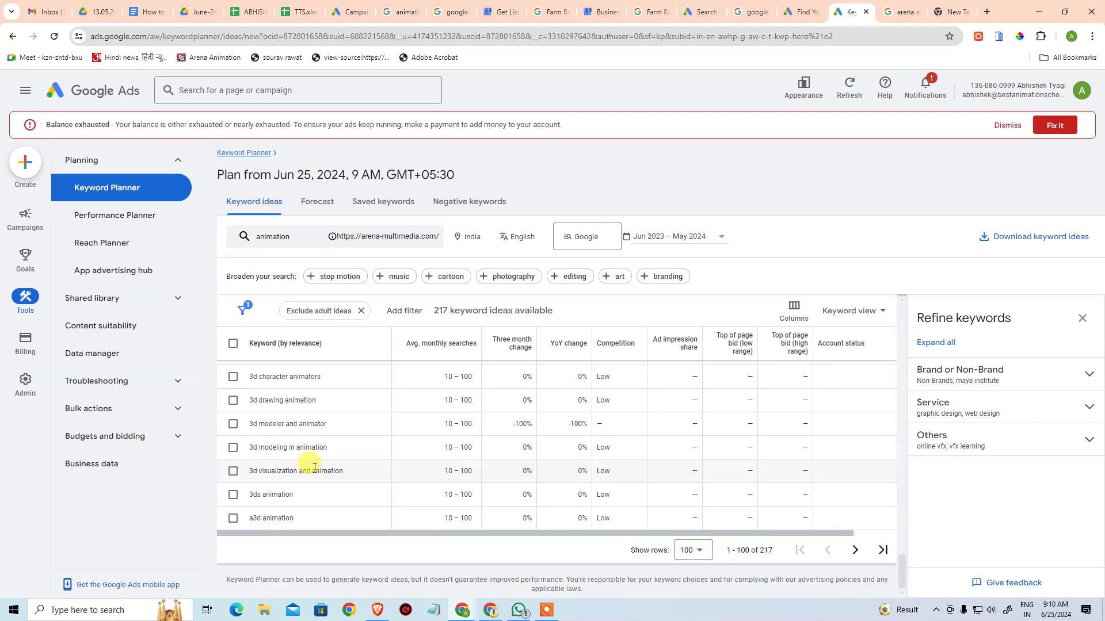
click(692, 539)
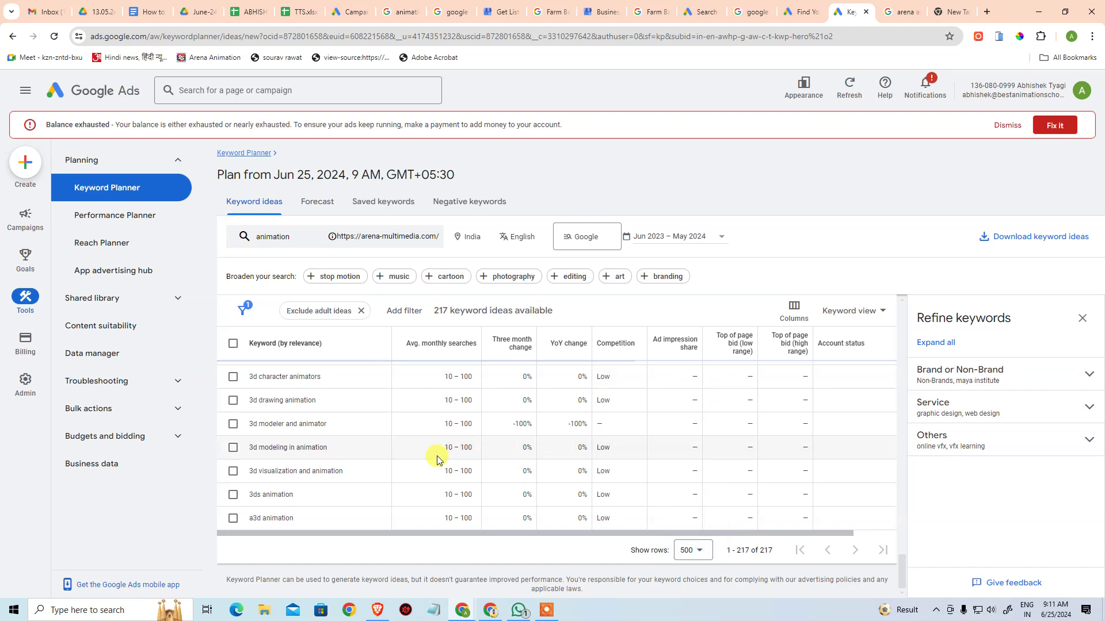
scroll(322, 455, down, 10)
scroll(326, 464, down, 20)
scroll(295, 471, down, 20)
scroll(321, 451, up, 20)
scroll(319, 444, up, 15)
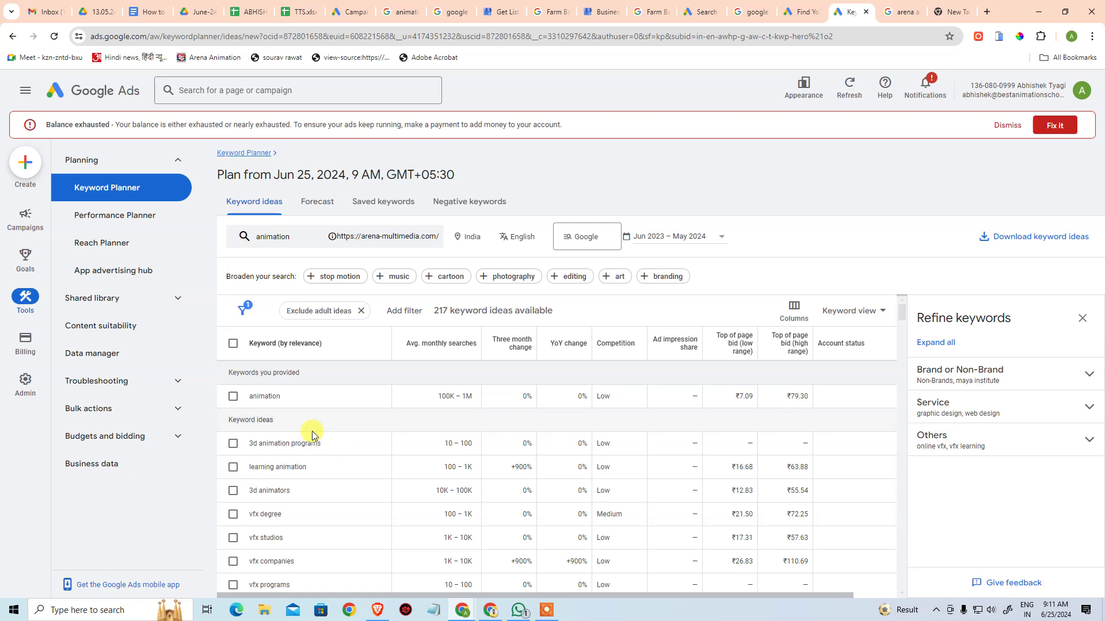
Download the keyword ideas as a .csv file and open it in a maximized Excel window
click(1006, 236)
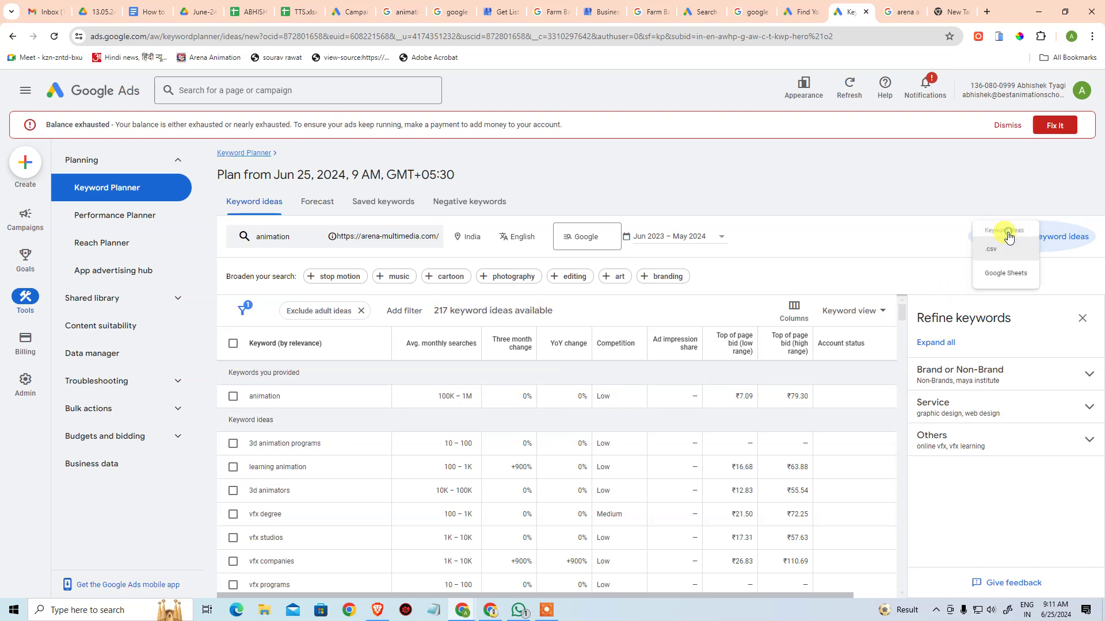
click(988, 258)
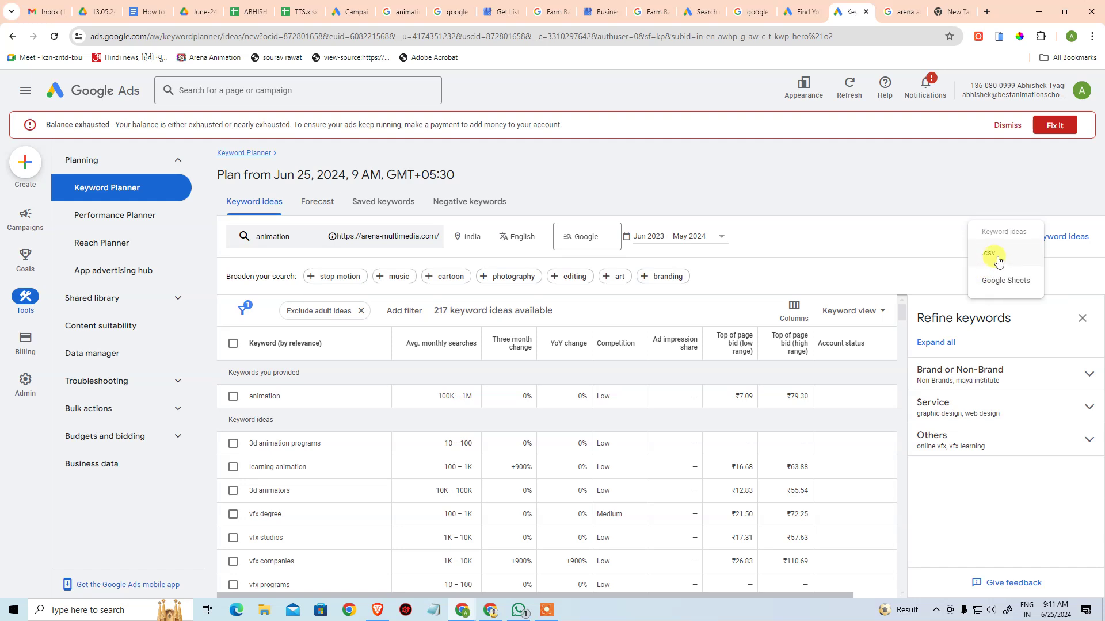
click(997, 257)
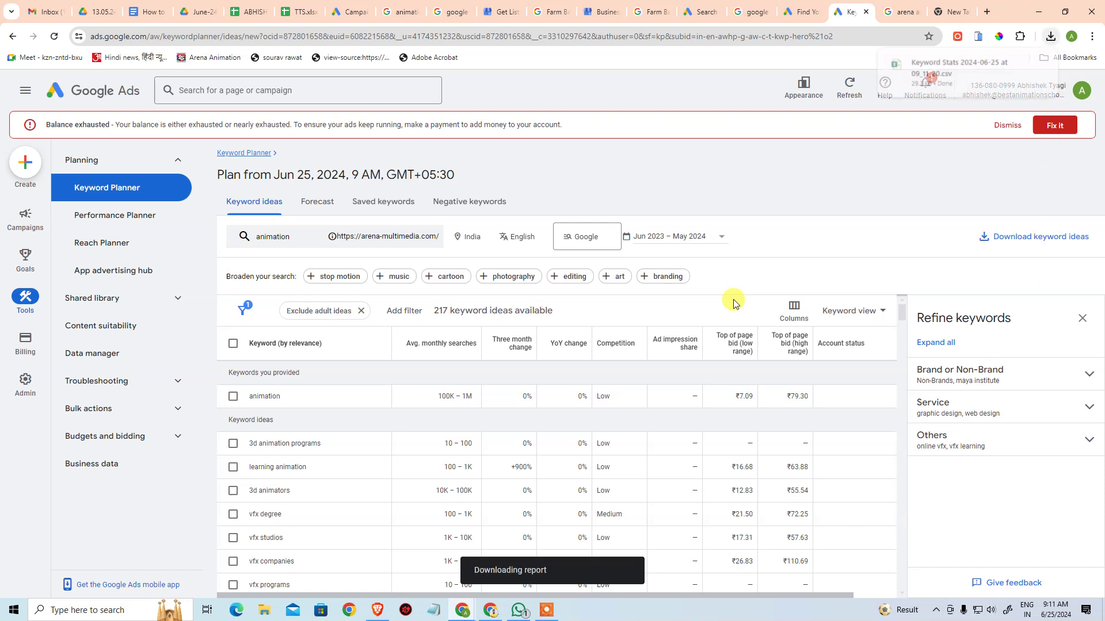
click(940, 65)
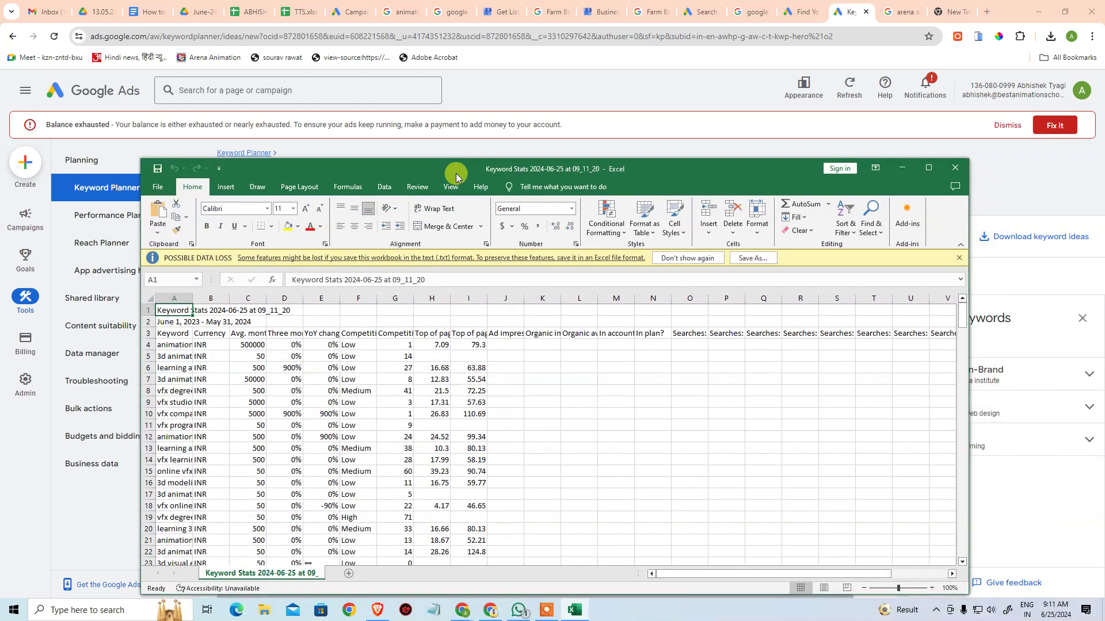
double_click(461, 173)
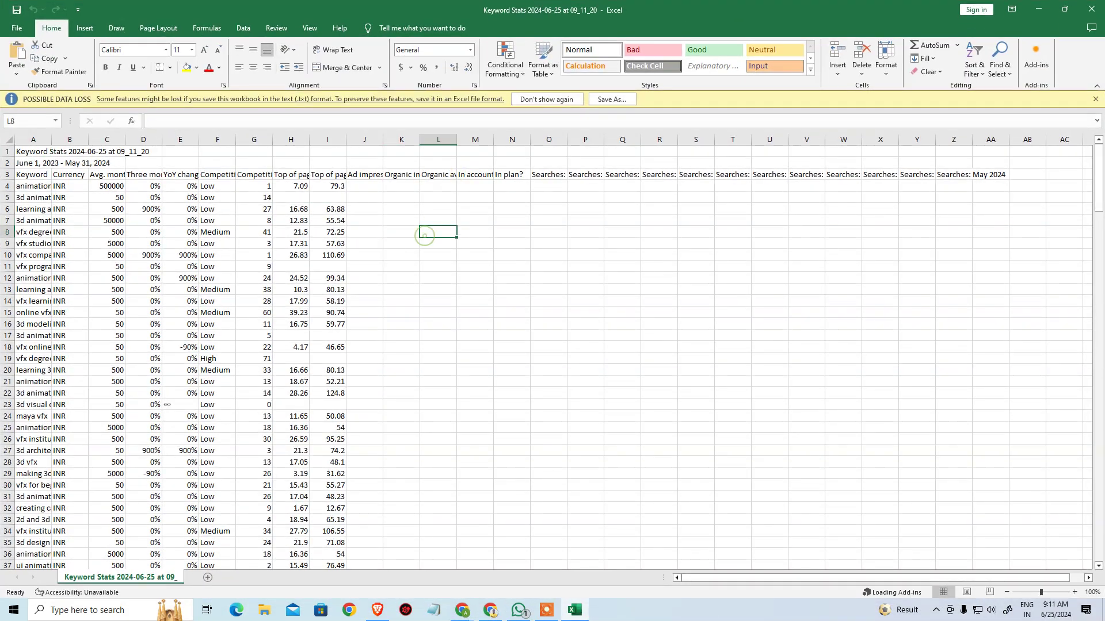
Autofit all column widths in the keyword stats sheet and look over its title, date range and first keyword
click(8, 140)
double_click(52, 138)
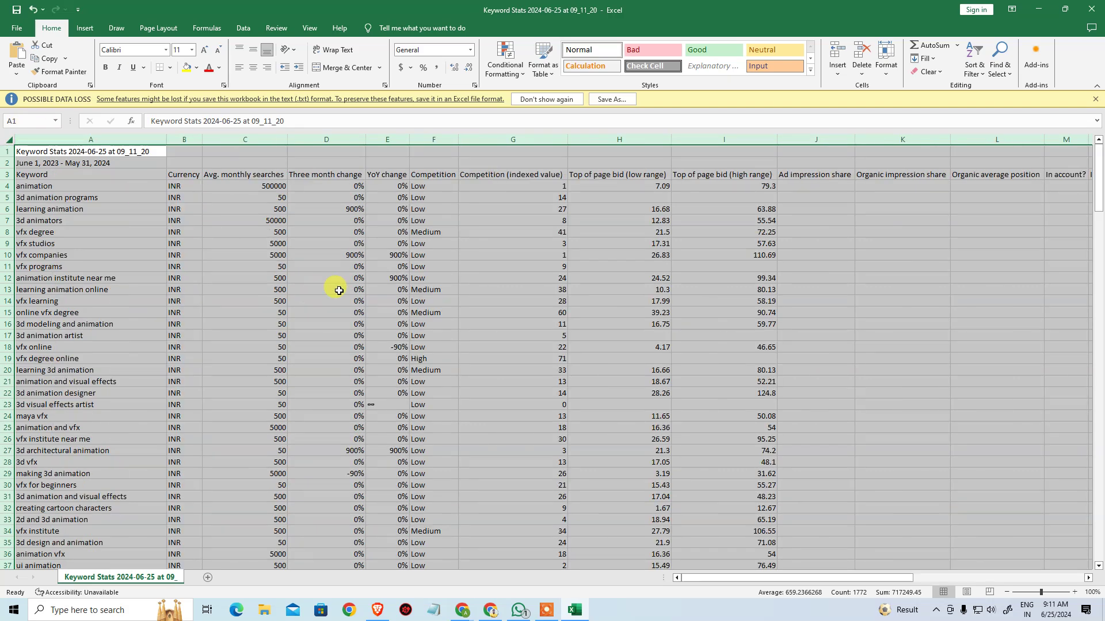
click(325, 290)
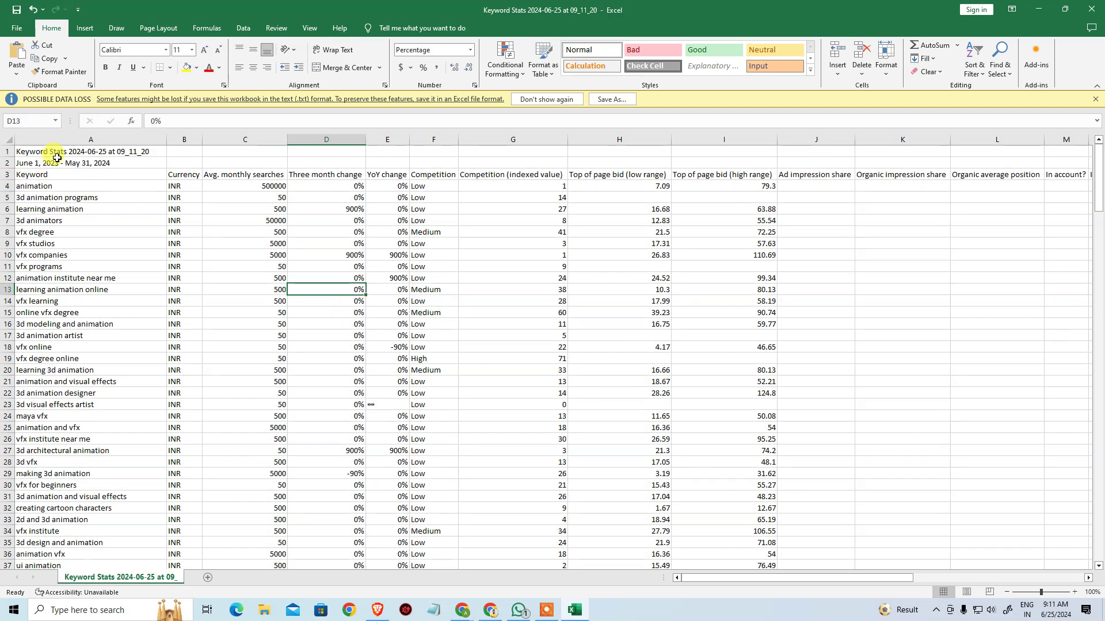
drag(35, 154, 91, 166)
click(118, 183)
click(100, 189)
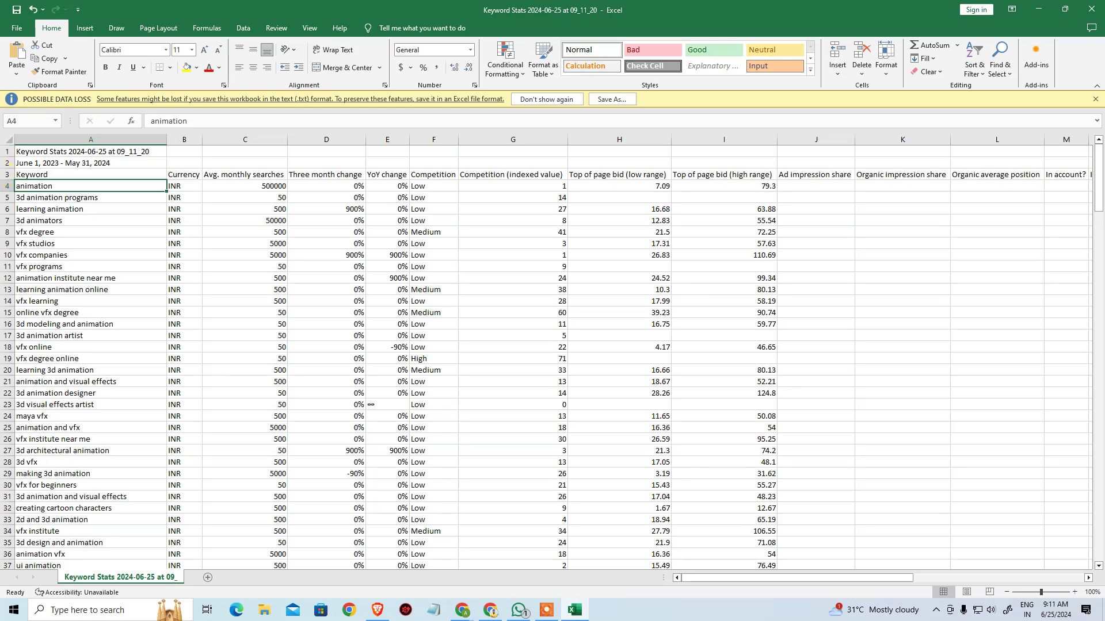
Make header row 3 bold and freeze panes with that row selected
click(8, 174)
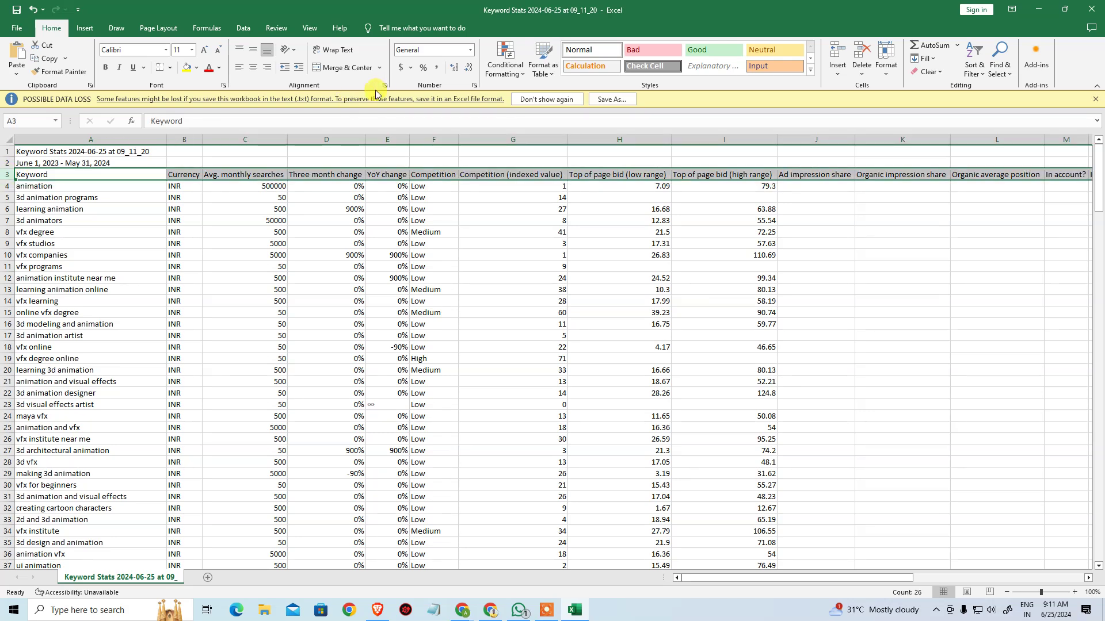
click(105, 67)
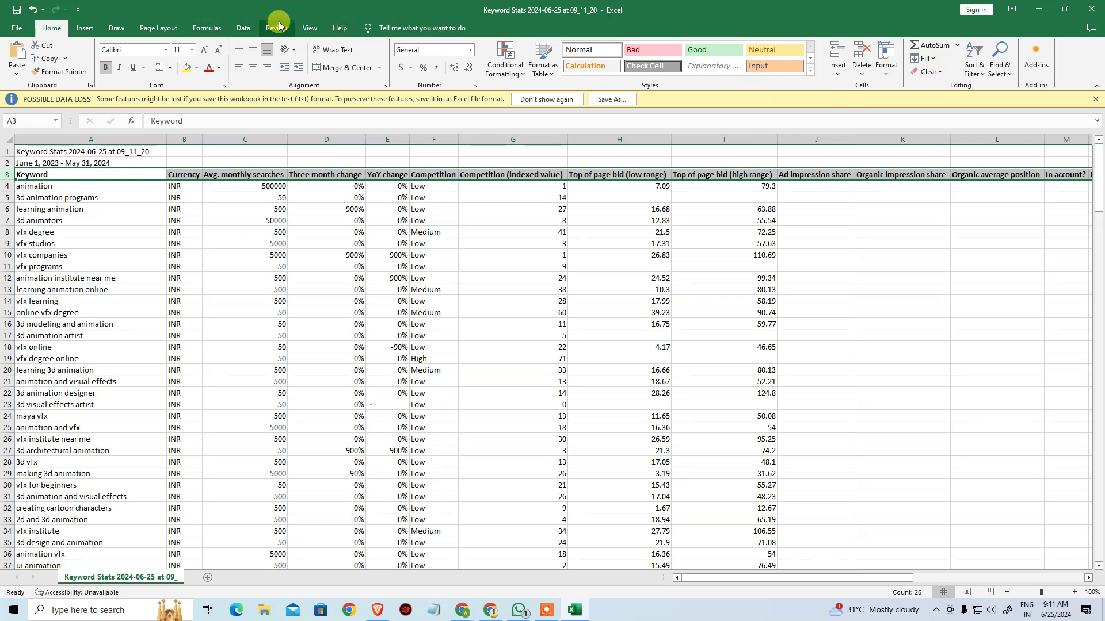
click(307, 27)
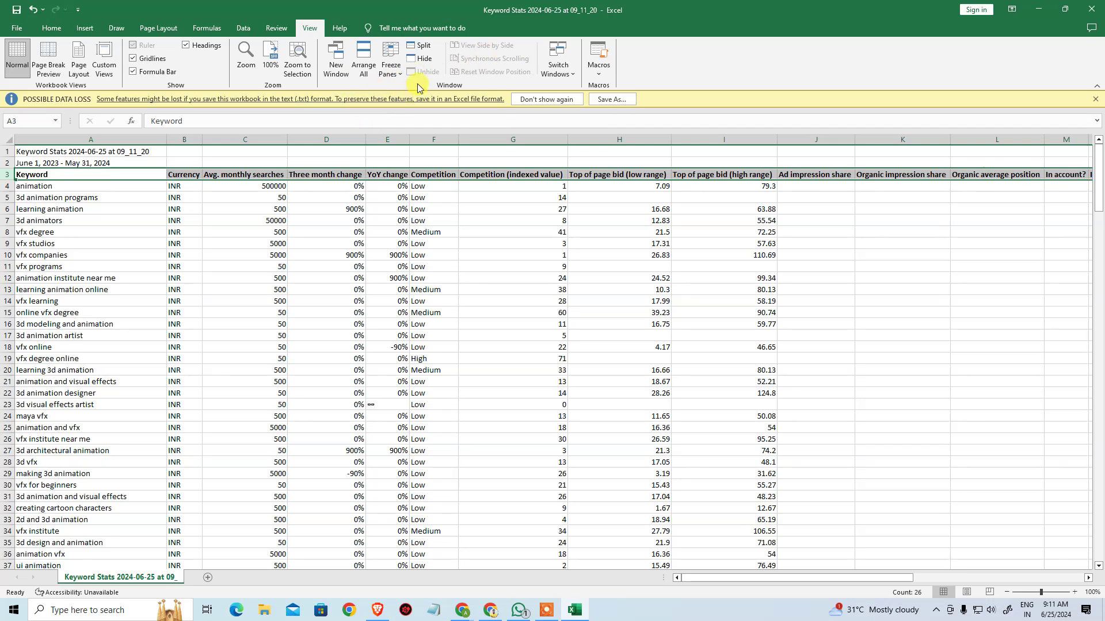
click(395, 72)
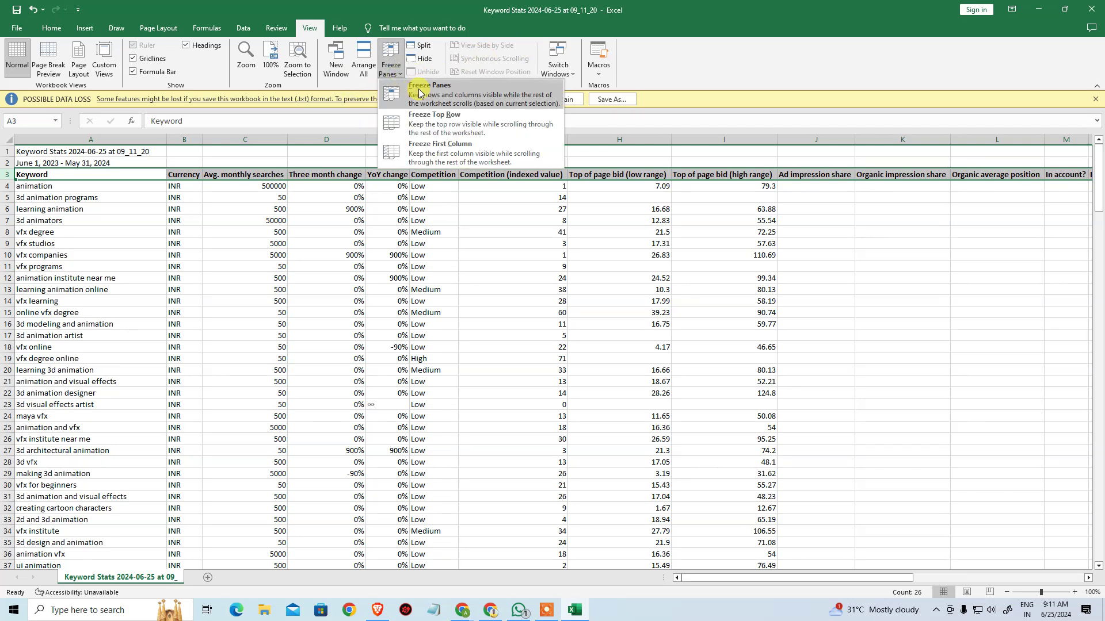
click(418, 95)
scroll(411, 317, down, 2)
scroll(413, 323, up, 2)
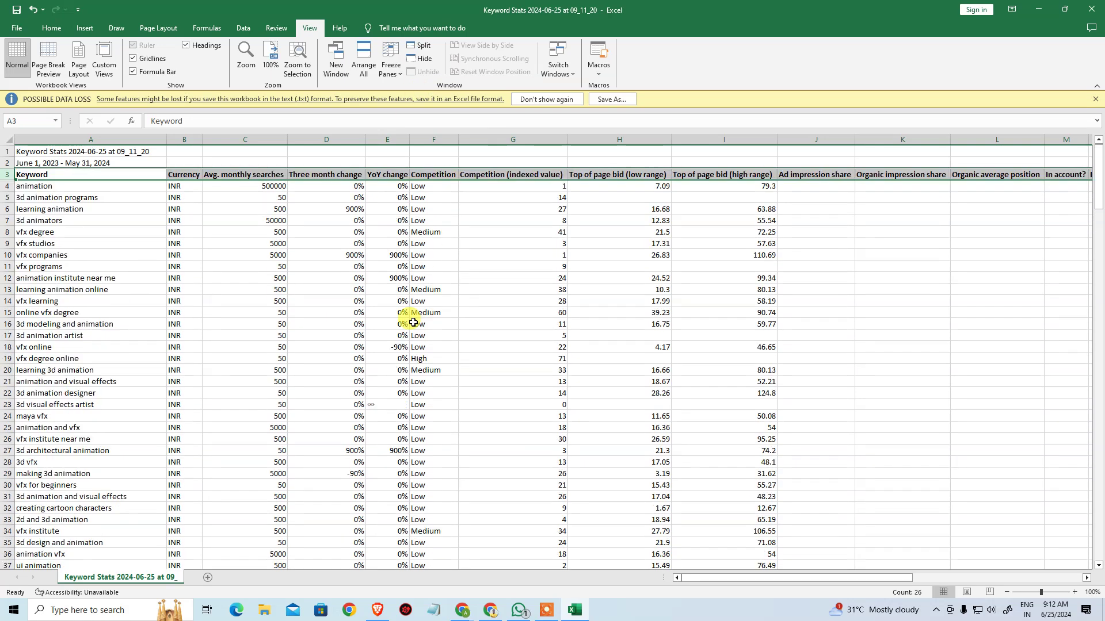
Freeze only the top row of the keyword stats sheet and check how it scrolls
click(392, 70)
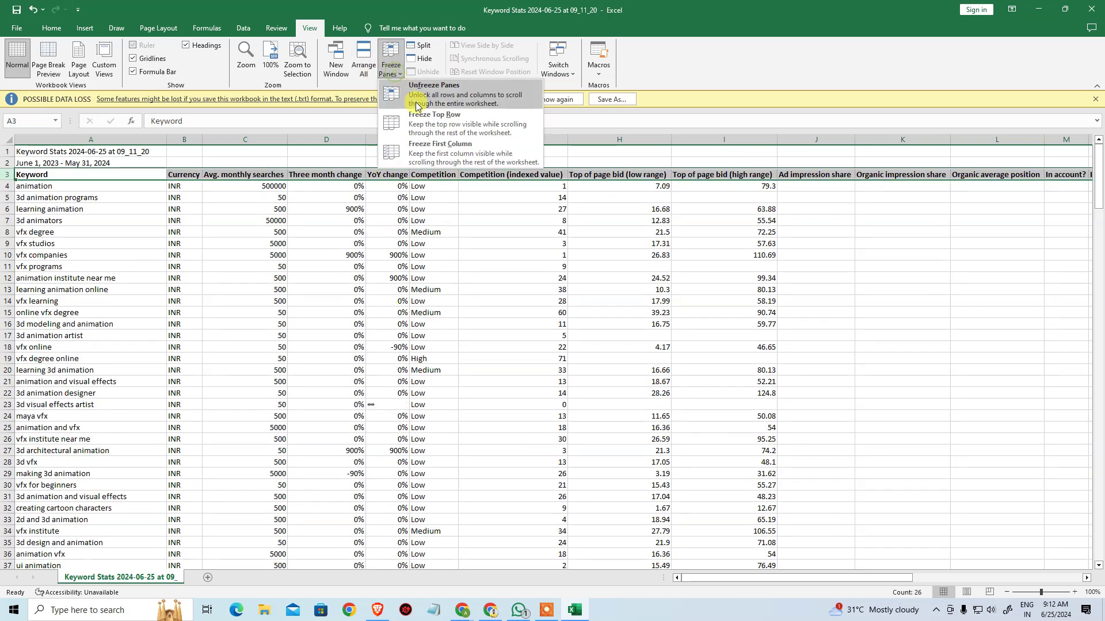
click(428, 129)
scroll(321, 202, down, 2)
scroll(235, 191, up, 2)
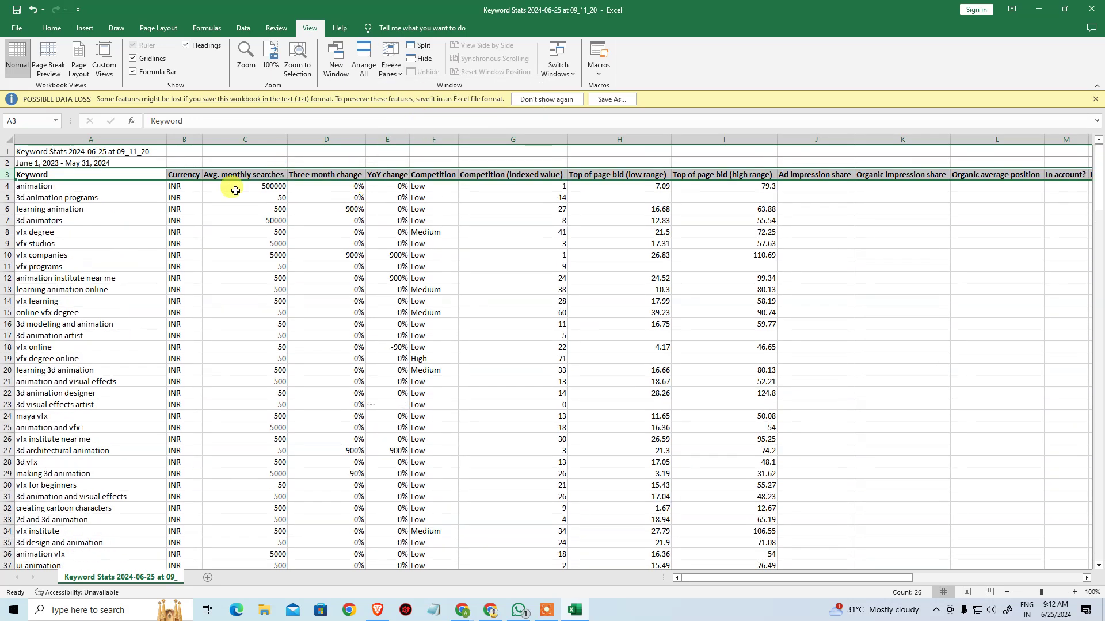
Unfreeze the top row, freeze panes with rows 1 to 3 selected and check the scrolling
click(208, 209)
drag(10, 152, 9, 175)
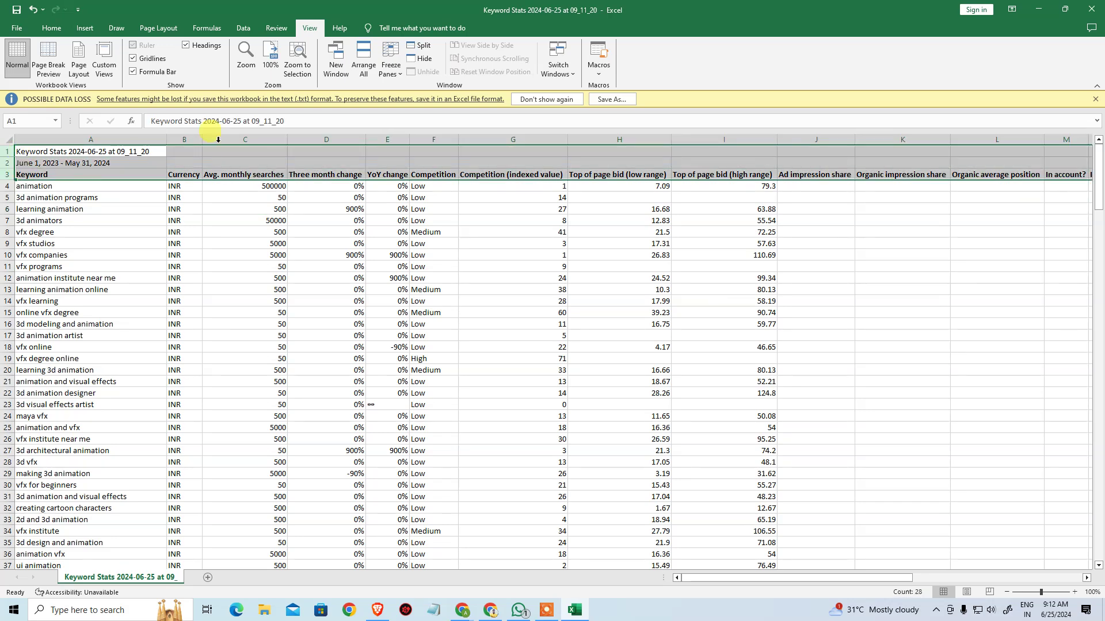
click(385, 79)
click(437, 92)
click(390, 65)
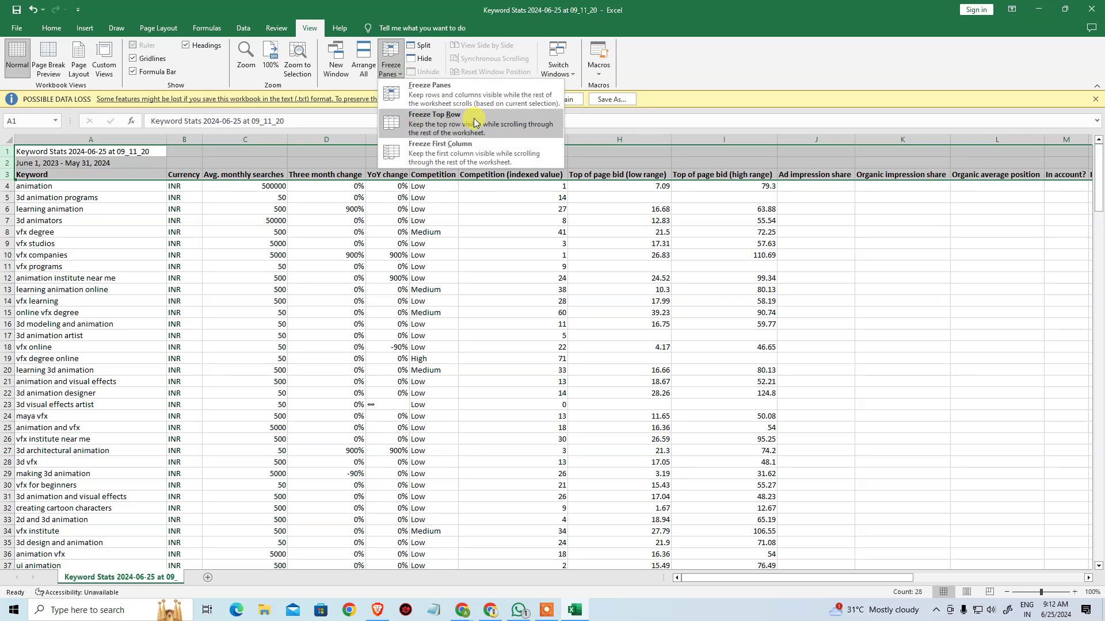
click(469, 93)
scroll(414, 288, down, 5)
click(440, 267)
scroll(454, 275, up, 5)
Undo the header row's bold formatting and the column autofit, and try to redo the last change
key(ctrl+z)
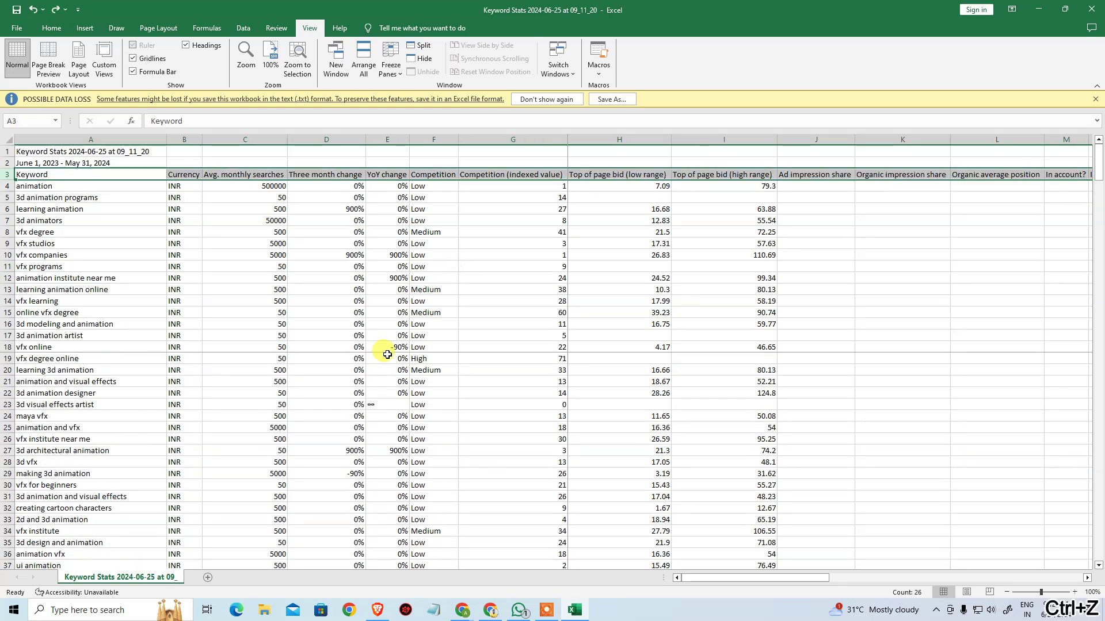
key(ctrl+z)
click(441, 322)
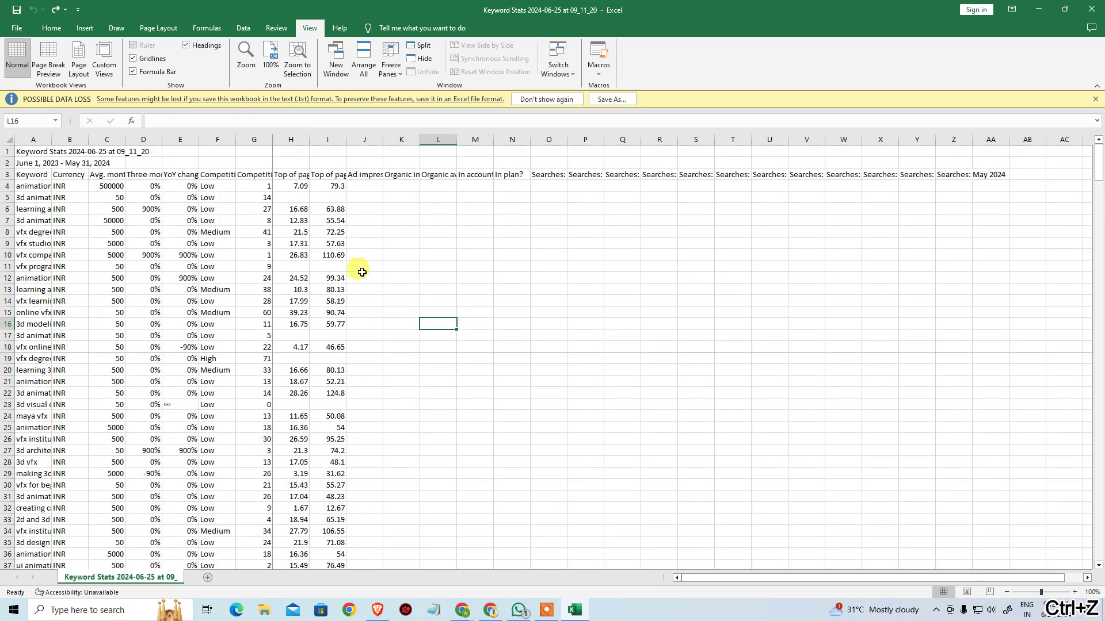
key(ctrl+shift+z)
click(371, 257)
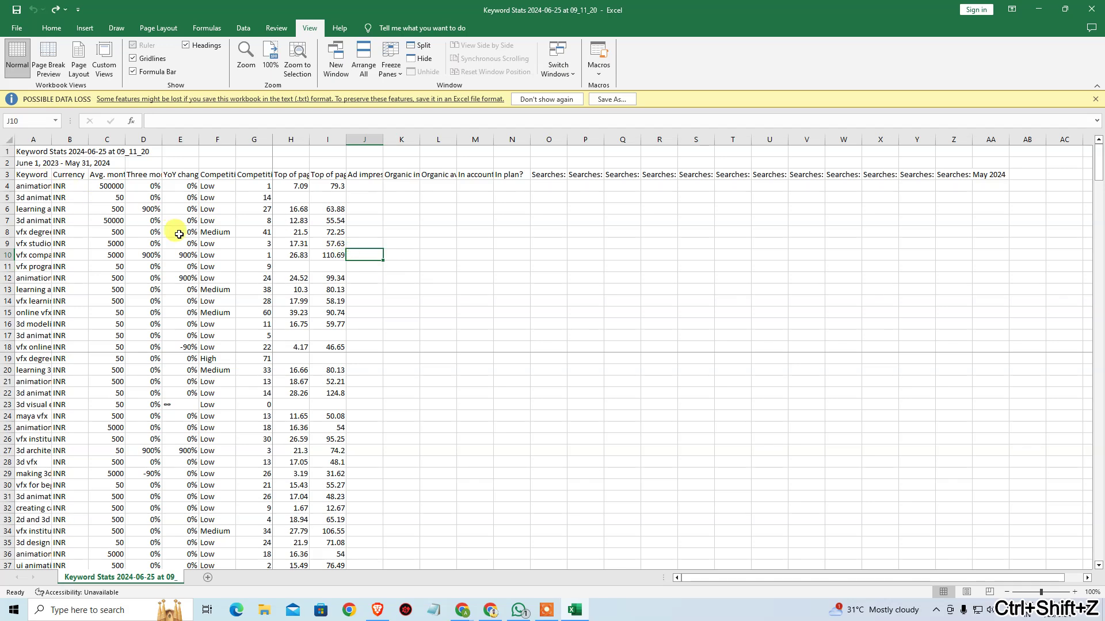
Unfreeze the panes across the whole keyword stats sheet and check that all rows scroll
click(8, 139)
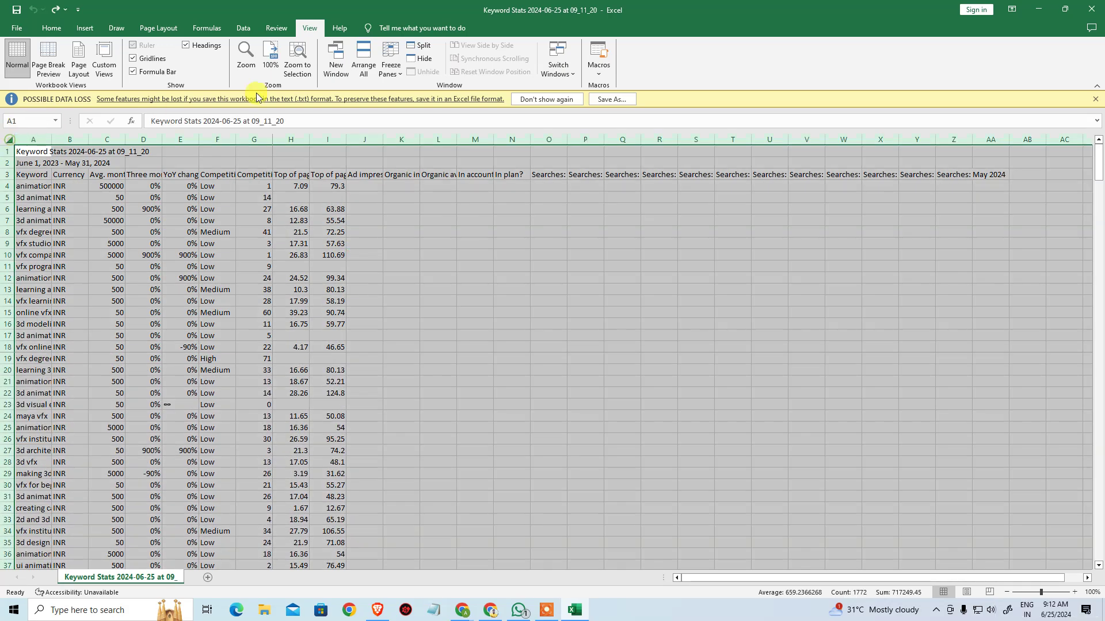
click(402, 75)
click(230, 317)
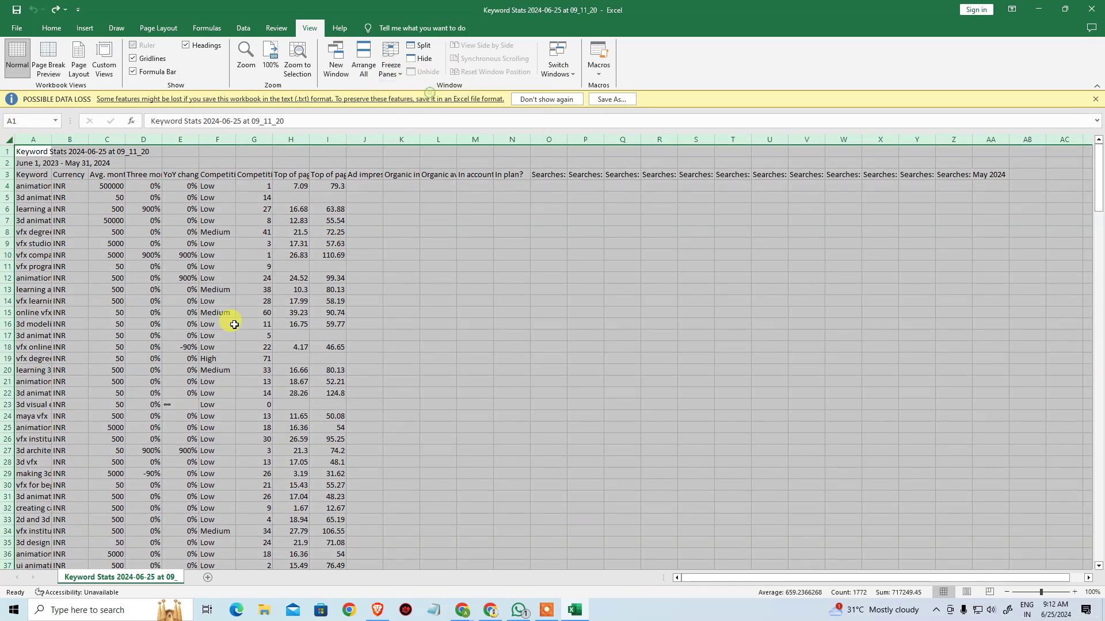
click(254, 347)
scroll(127, 224, down, 4)
scroll(135, 228, up, 4)
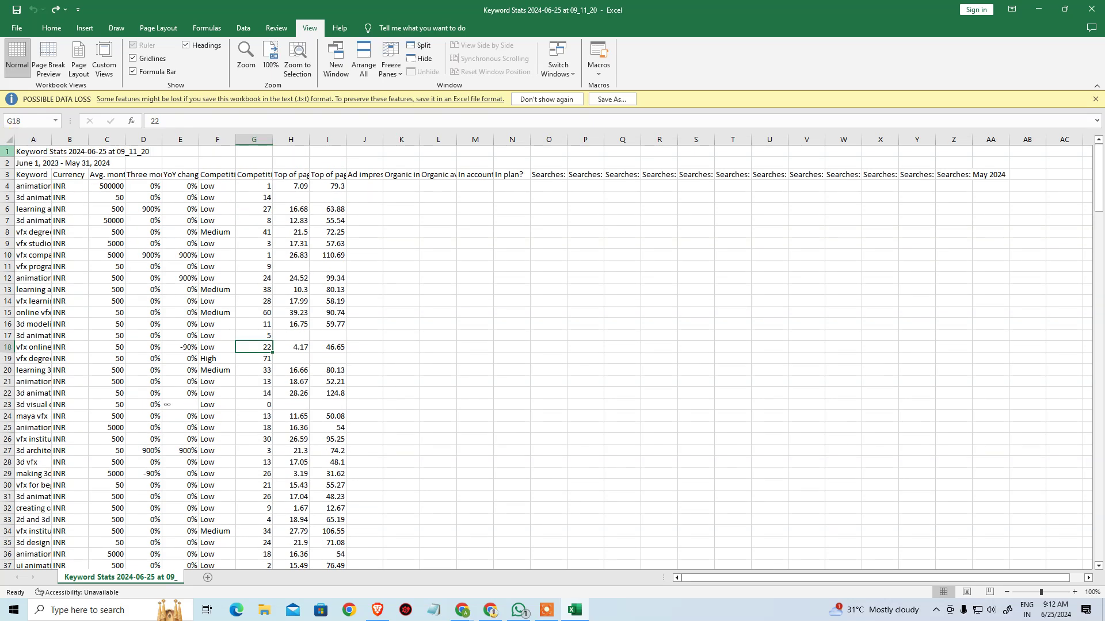
Autofit all columns of the keyword stats sheet again and select header row 3
click(10, 139)
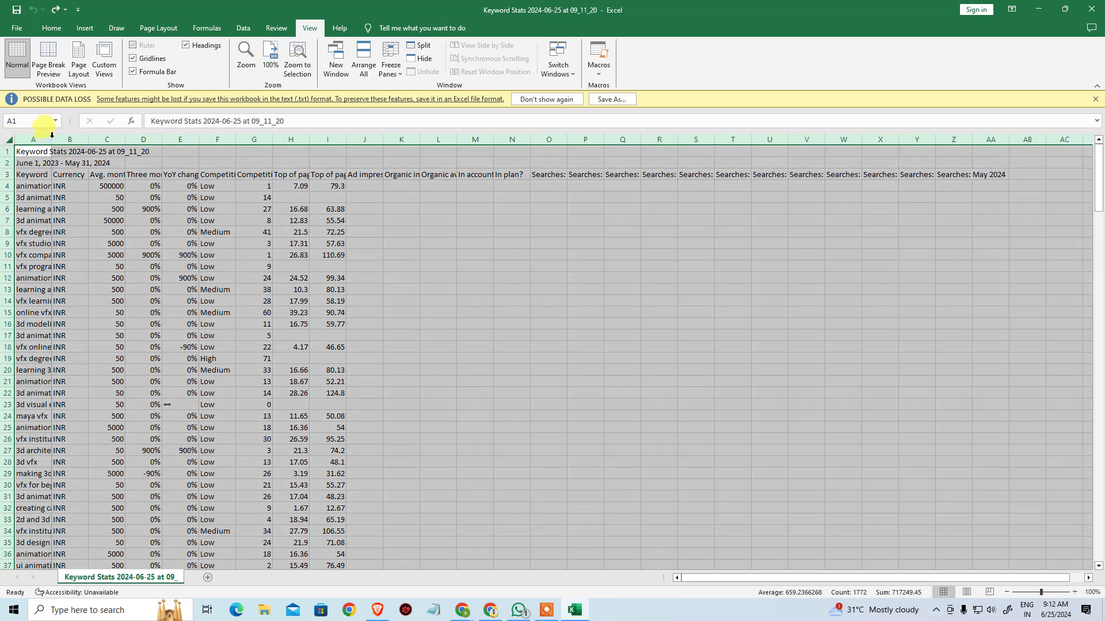
double_click(51, 140)
click(270, 267)
click(10, 175)
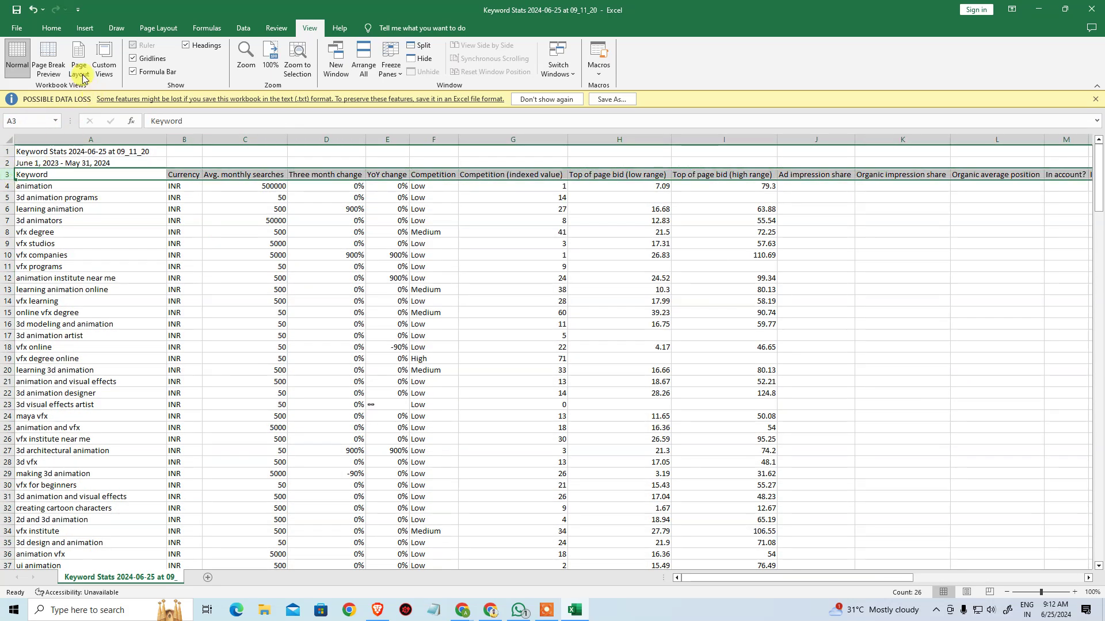
Freeze panes with rows 1 to 3 selected and undo the last column autofit
click(96, 229)
drag(7, 151, 9, 175)
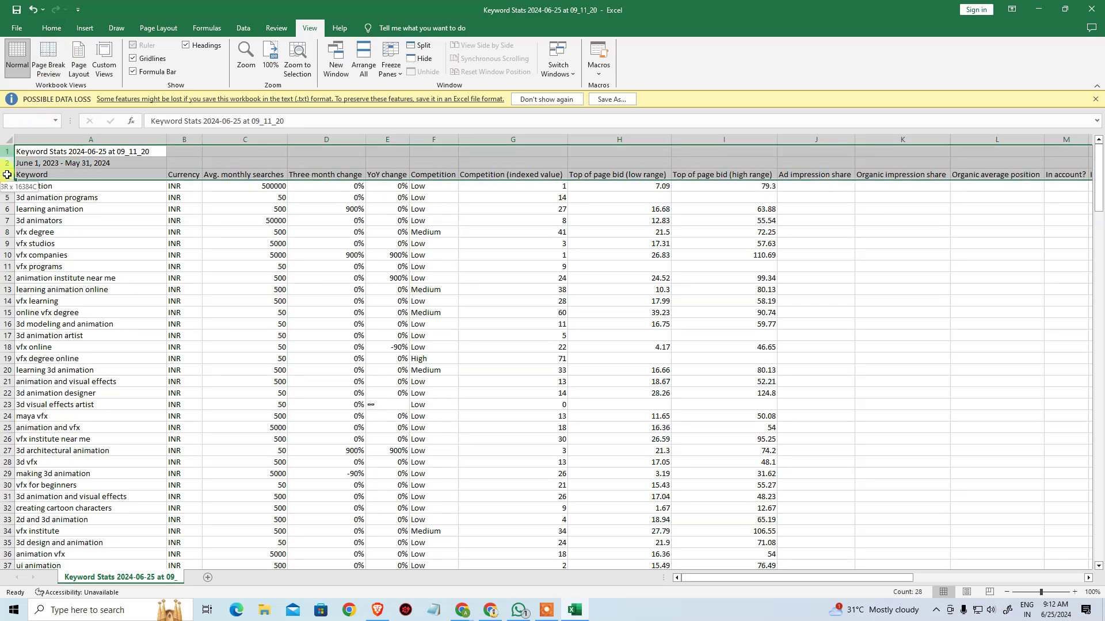
click(390, 67)
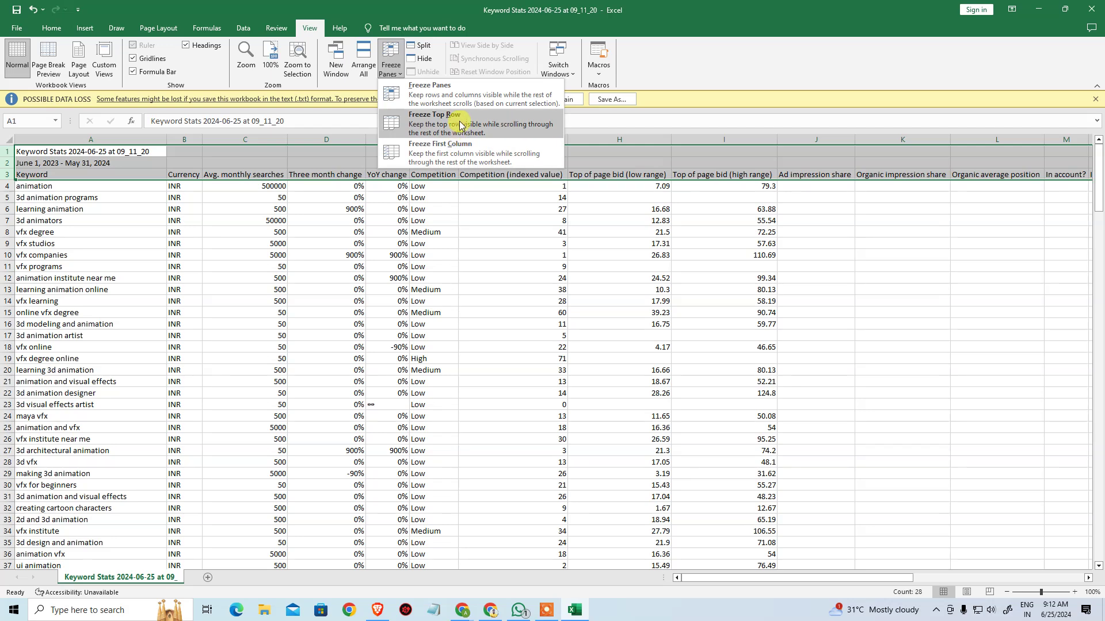
click(463, 95)
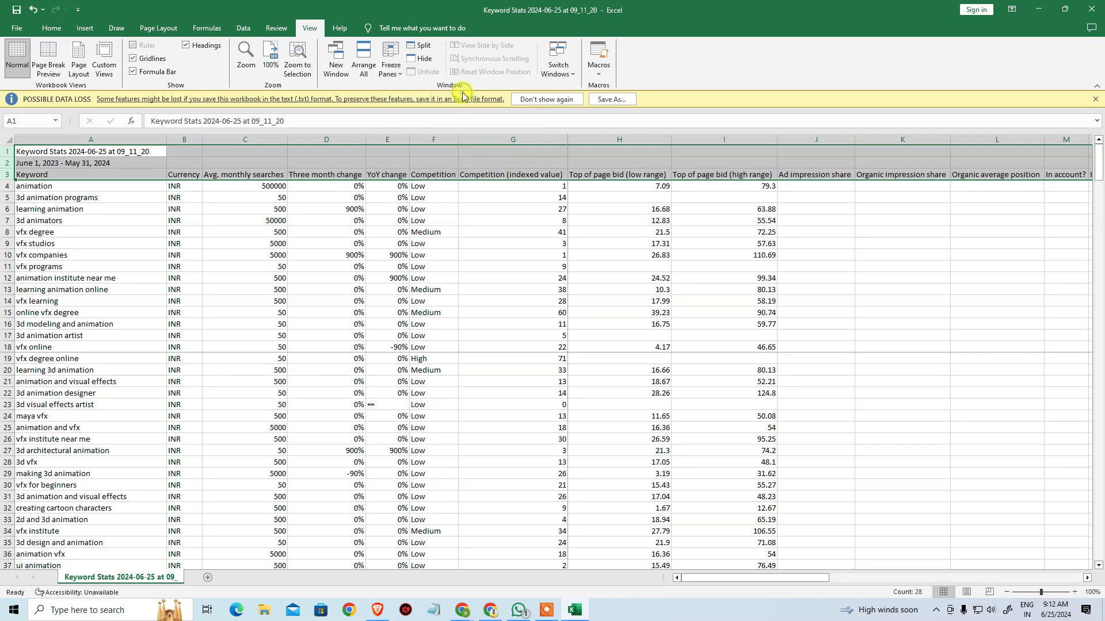
key(ctrl+z)
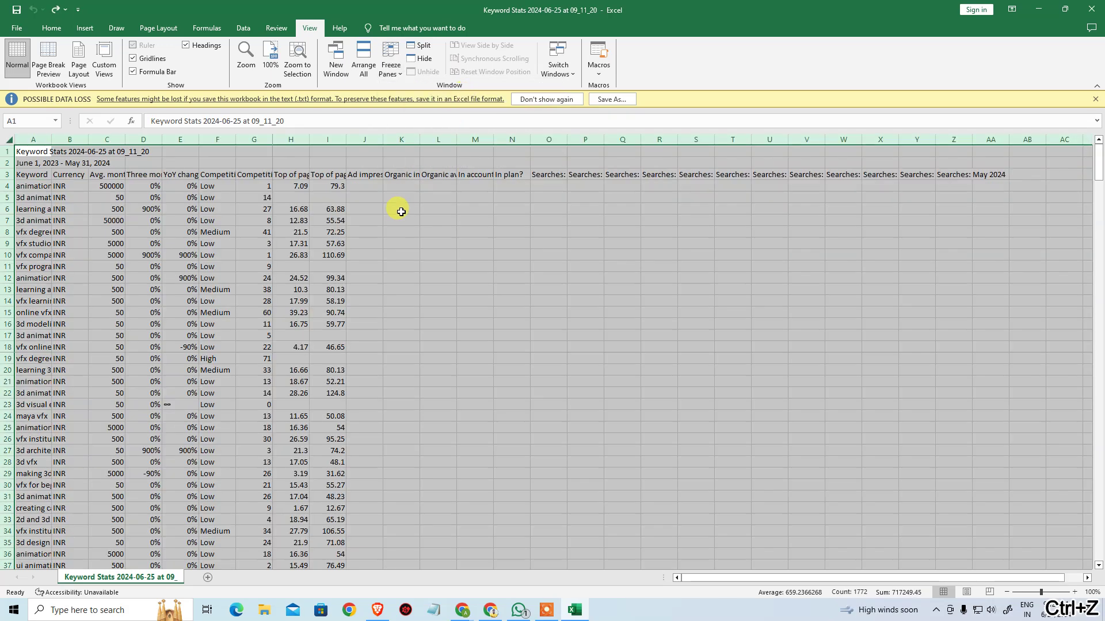
click(394, 205)
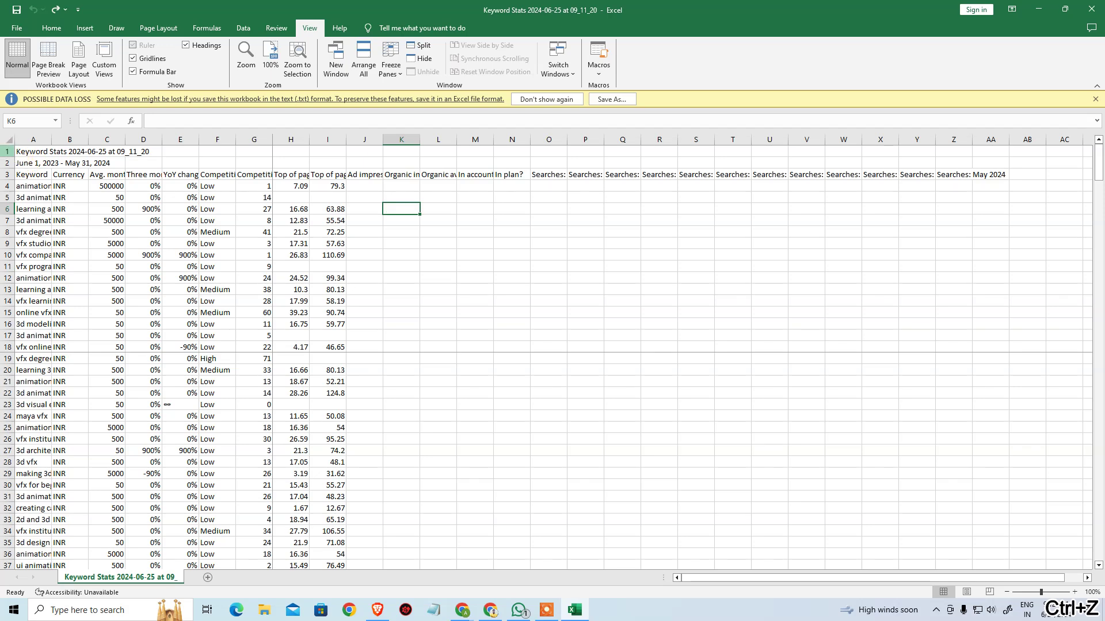
Delete the title and date-range rows above the column headers in the keyword stats sheet
mouse_move(7, 152)
mouse_down()
mouse_move(4, 170)
mouse_move(8, 151)
mouse_up()
click(7, 174)
right_click(8, 152)
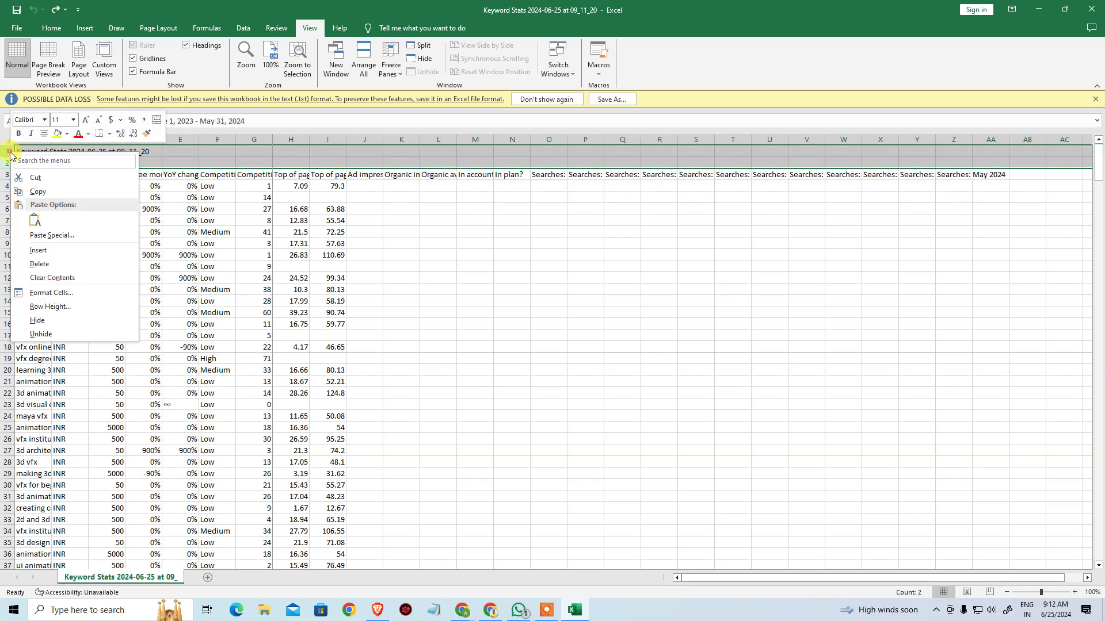
click(46, 263)
click(109, 222)
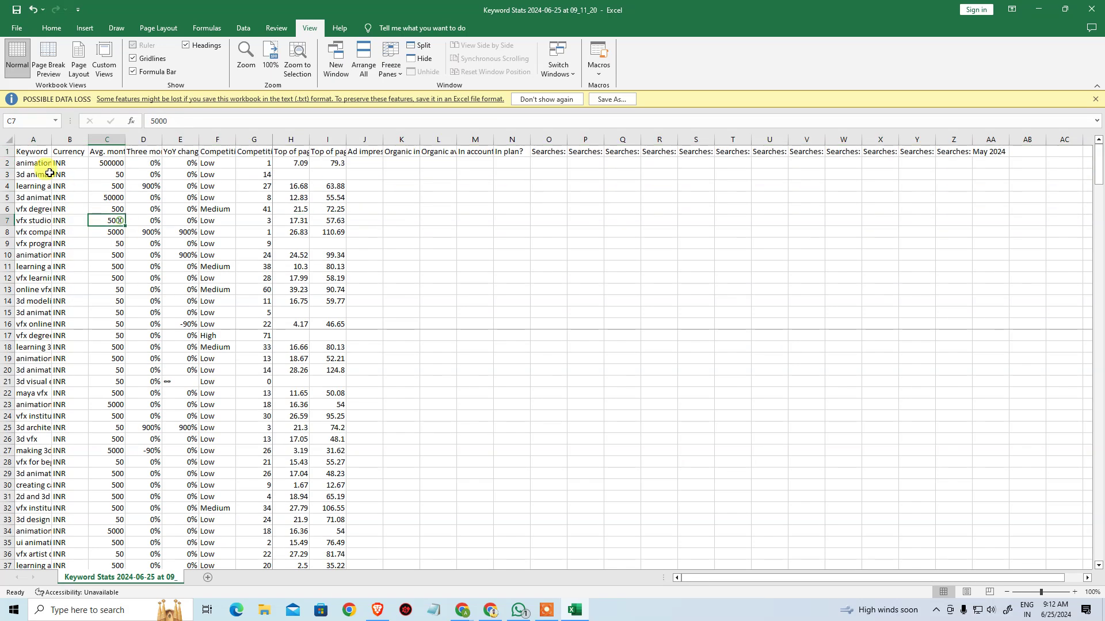
Unfreeze the panes with the whole keyword stats sheet selected
click(8, 141)
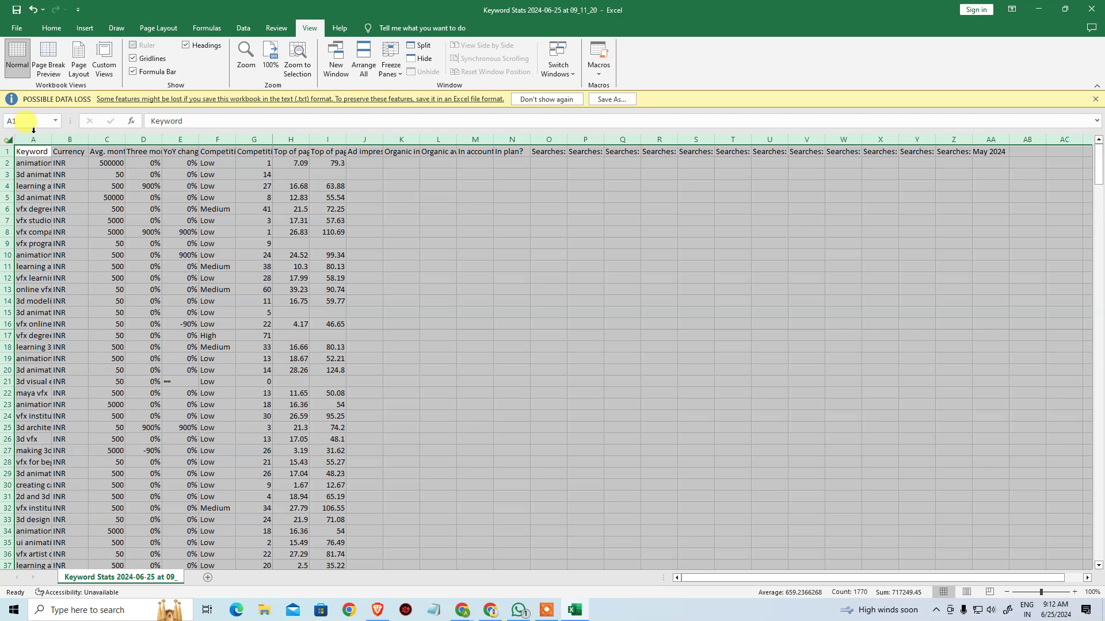
click(383, 69)
click(423, 95)
click(313, 246)
Try to freeze panes based on the selected header row 1, and unfreeze them
click(7, 151)
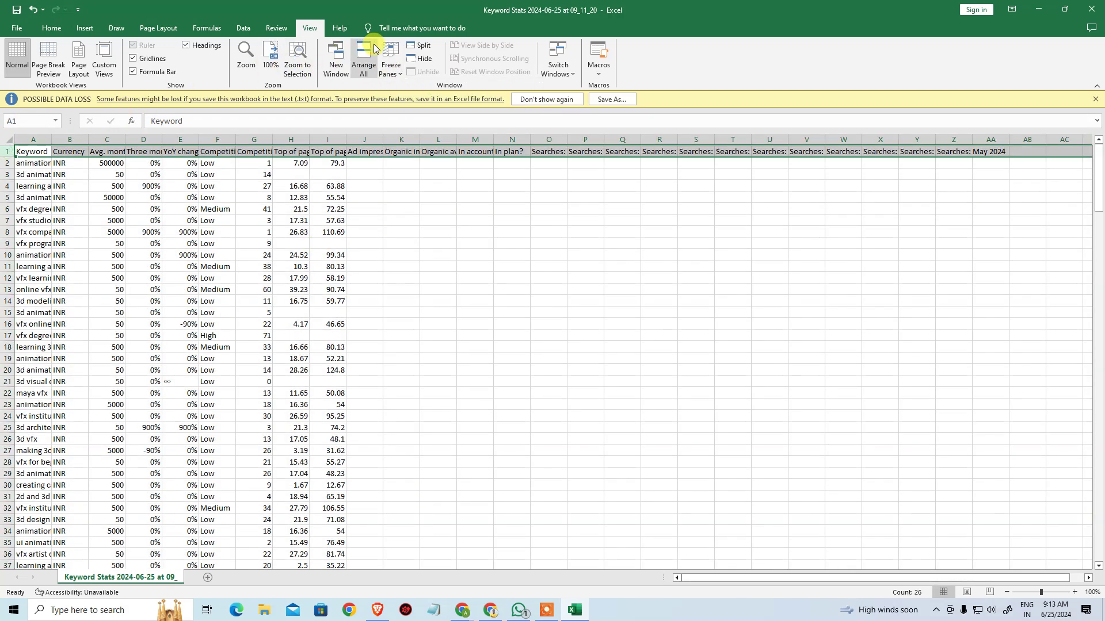
click(391, 63)
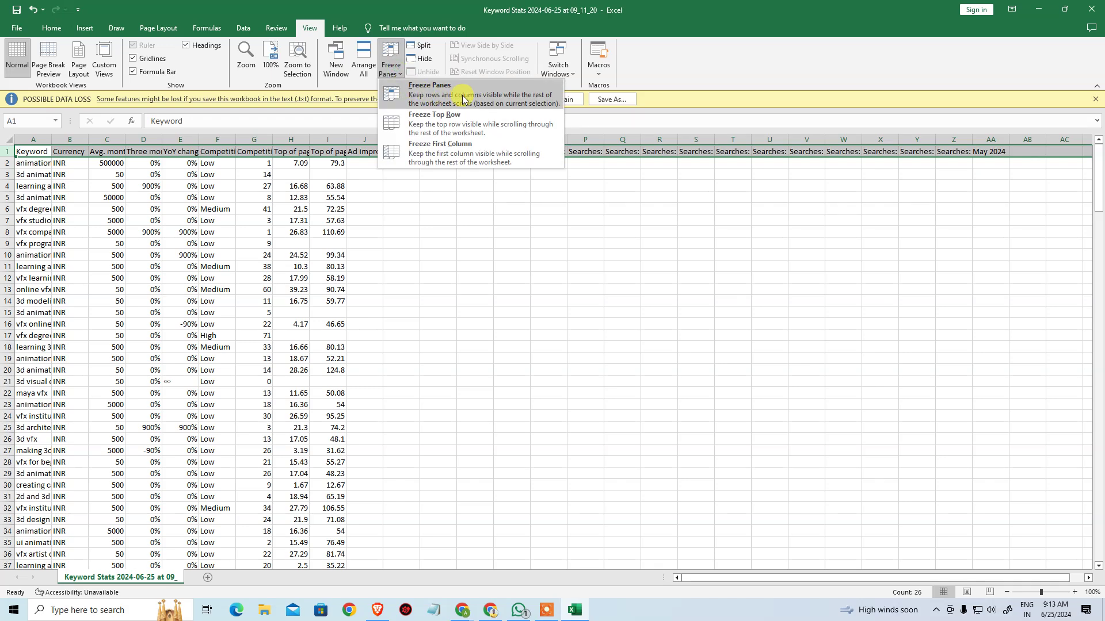
click(463, 100)
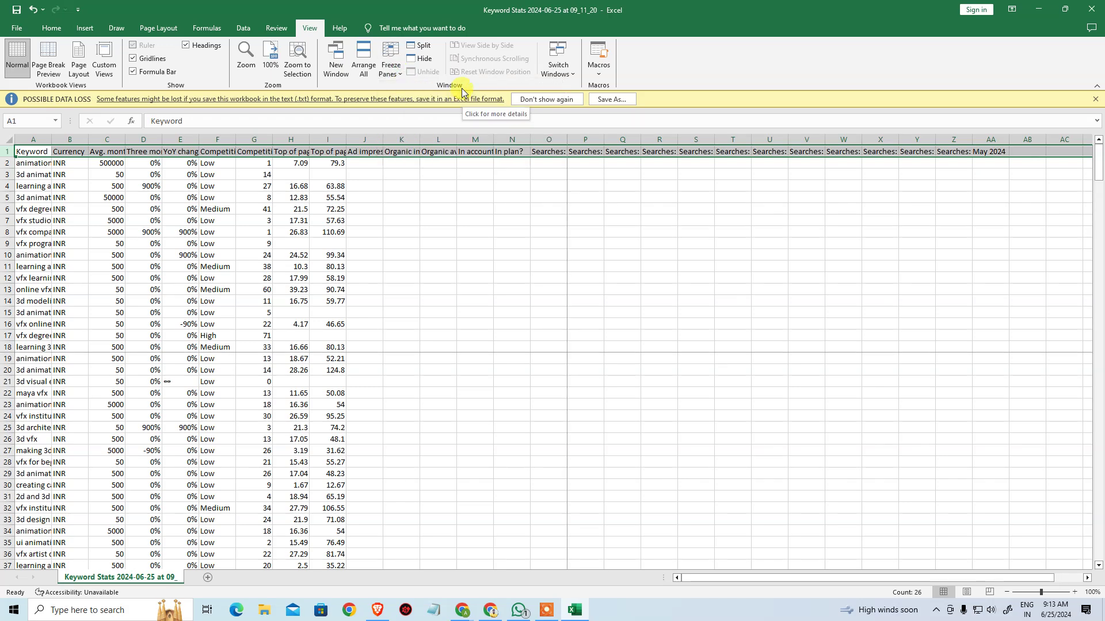
click(401, 71)
click(403, 85)
Freeze the top row of the keyword stats sheet
click(395, 69)
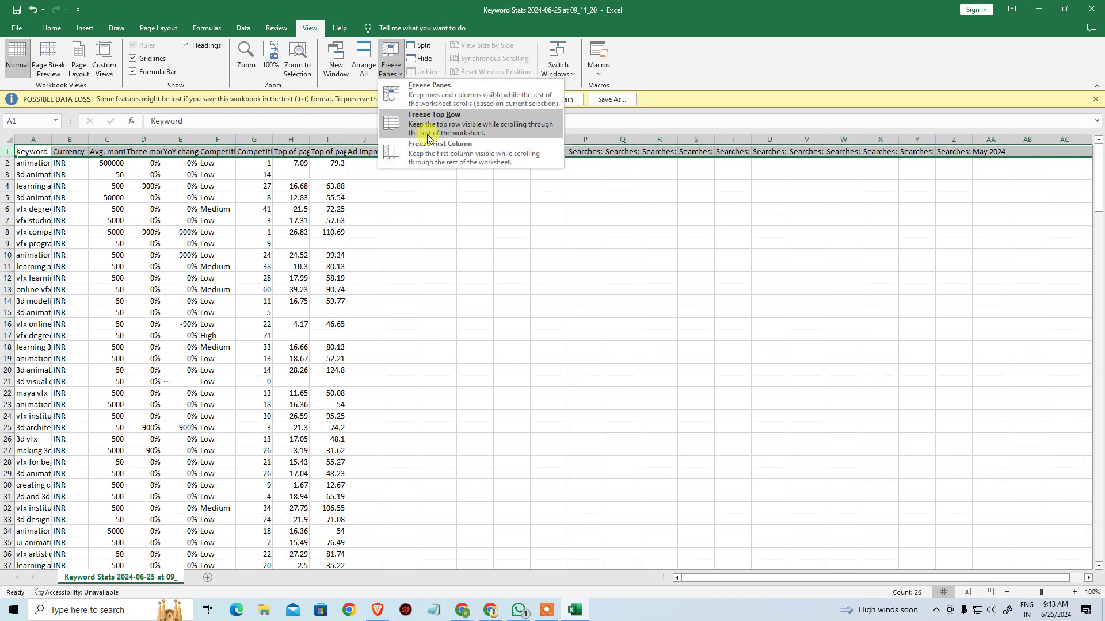
click(417, 118)
click(401, 220)
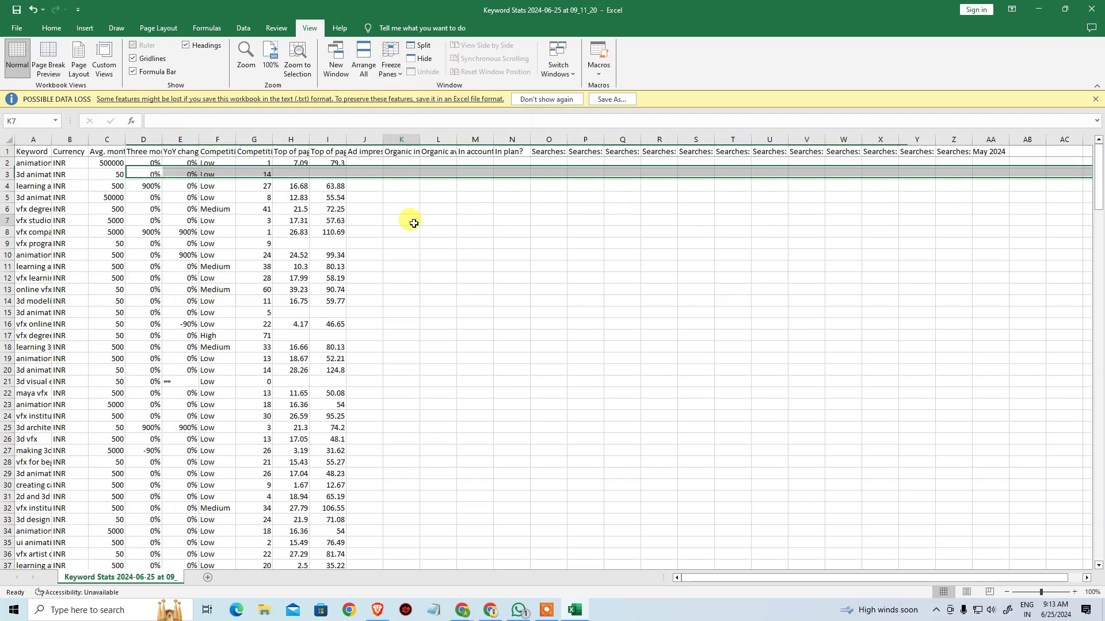
Autofit the width of all columns in the keyword stats sheet
click(12, 142)
double_click(51, 140)
click(118, 255)
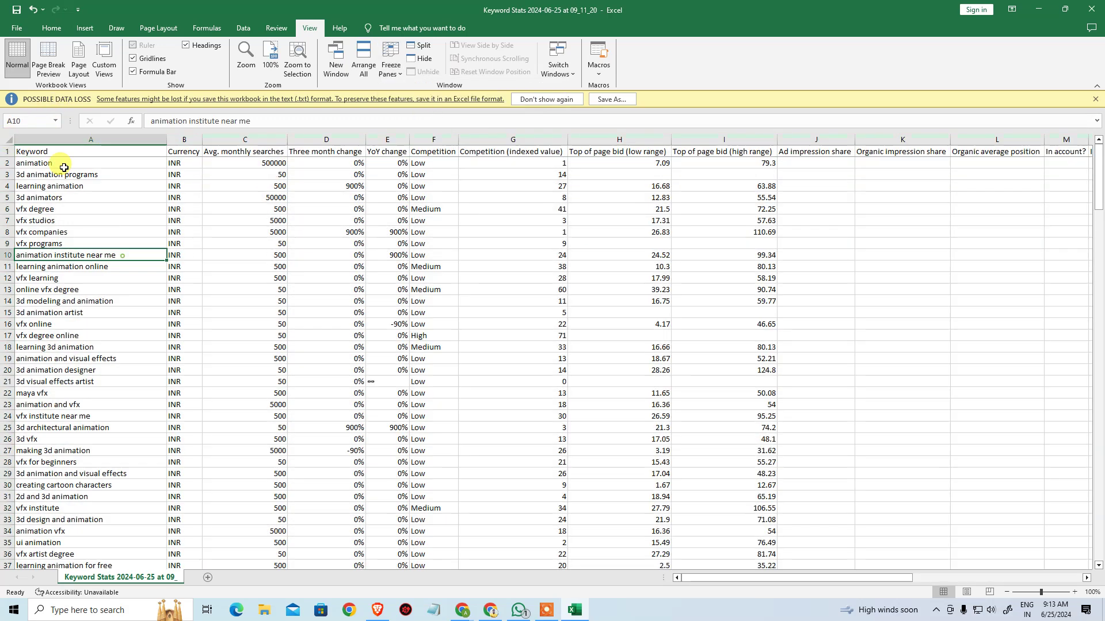
Bold header row 1 and check that it stays in view down the keyword list
click(8, 152)
click(52, 28)
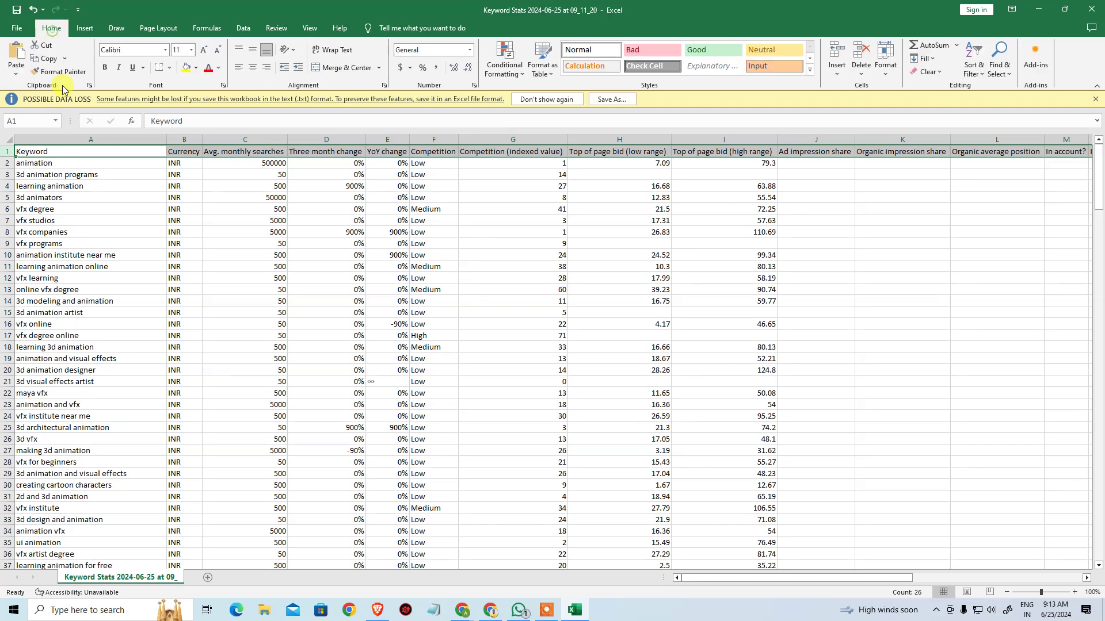
click(105, 67)
click(86, 243)
scroll(564, 311, down, 7)
scroll(426, 313, down, 20)
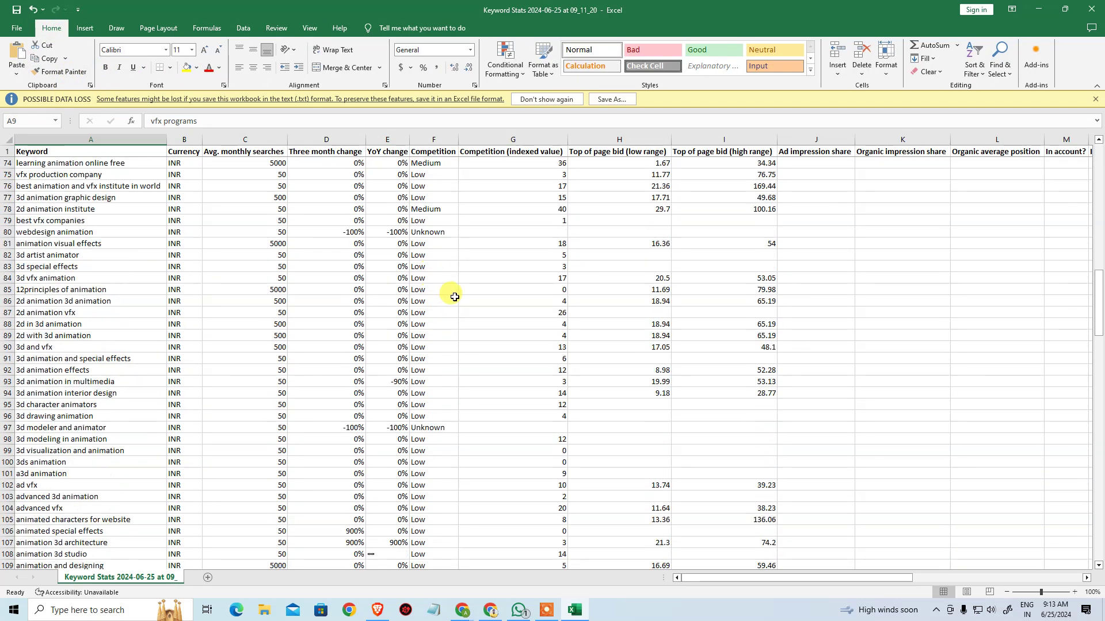
scroll(465, 298, up, 20)
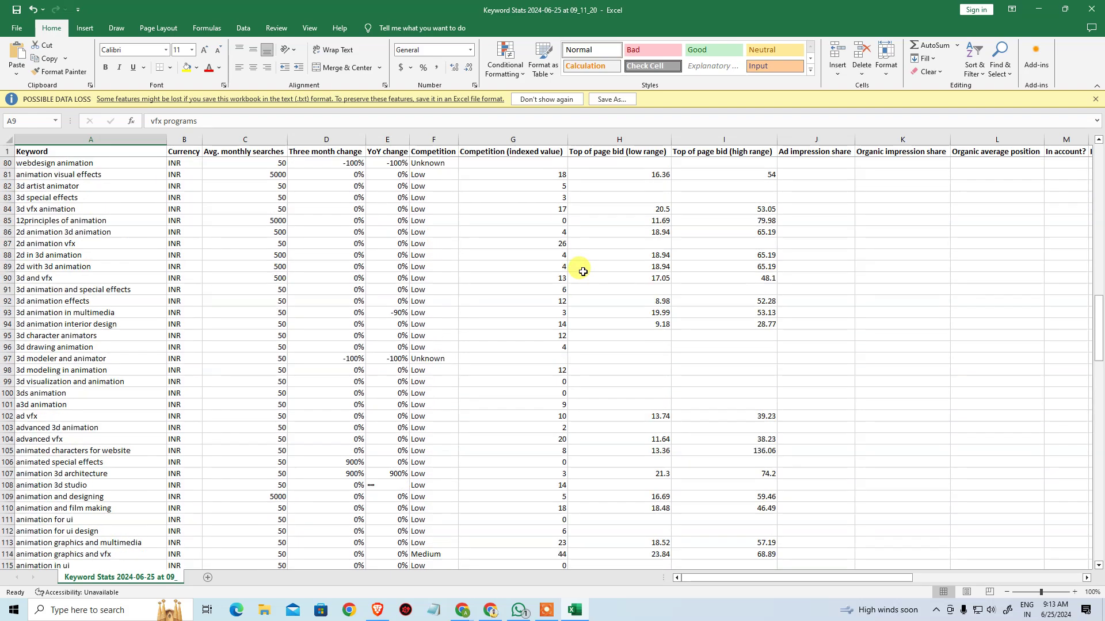
scroll(584, 272, up, 3)
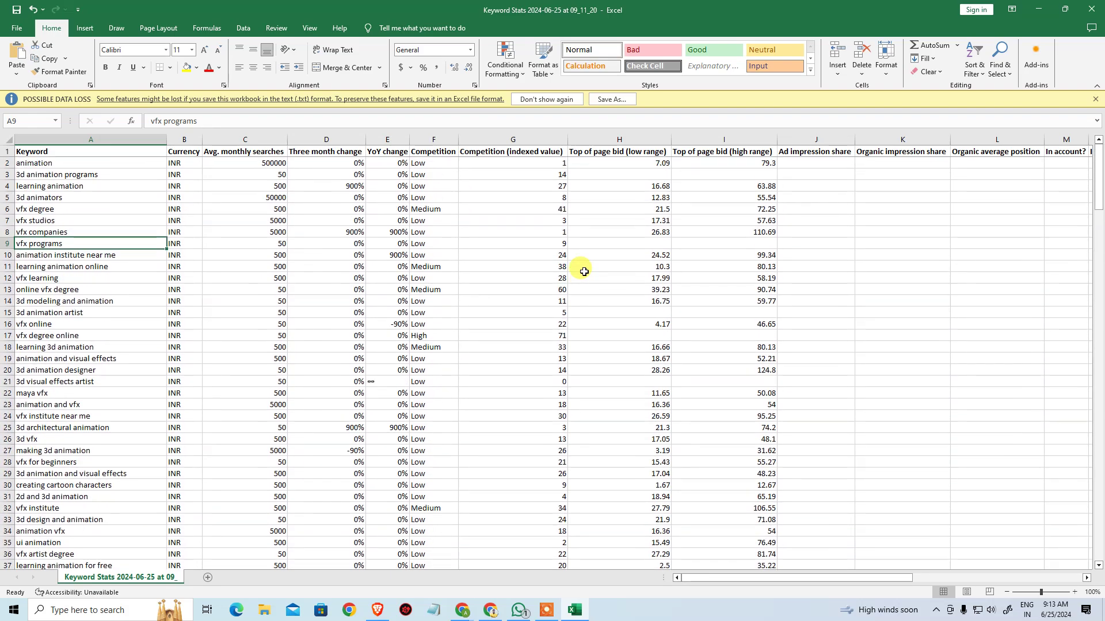
Add filters to all column headers in row 1
click(521, 233)
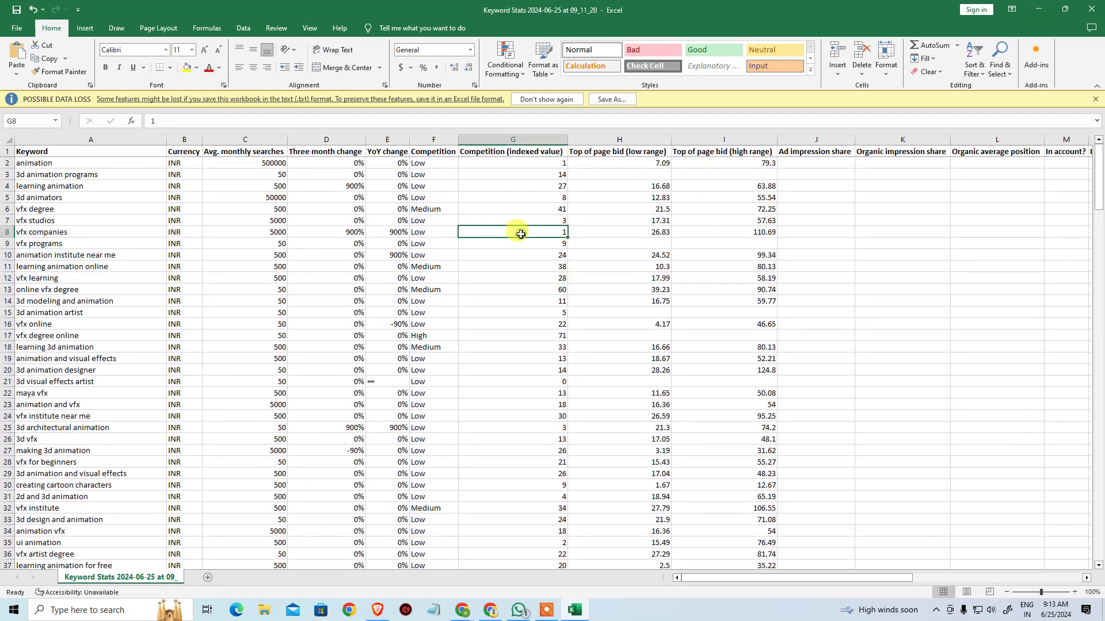
click(453, 151)
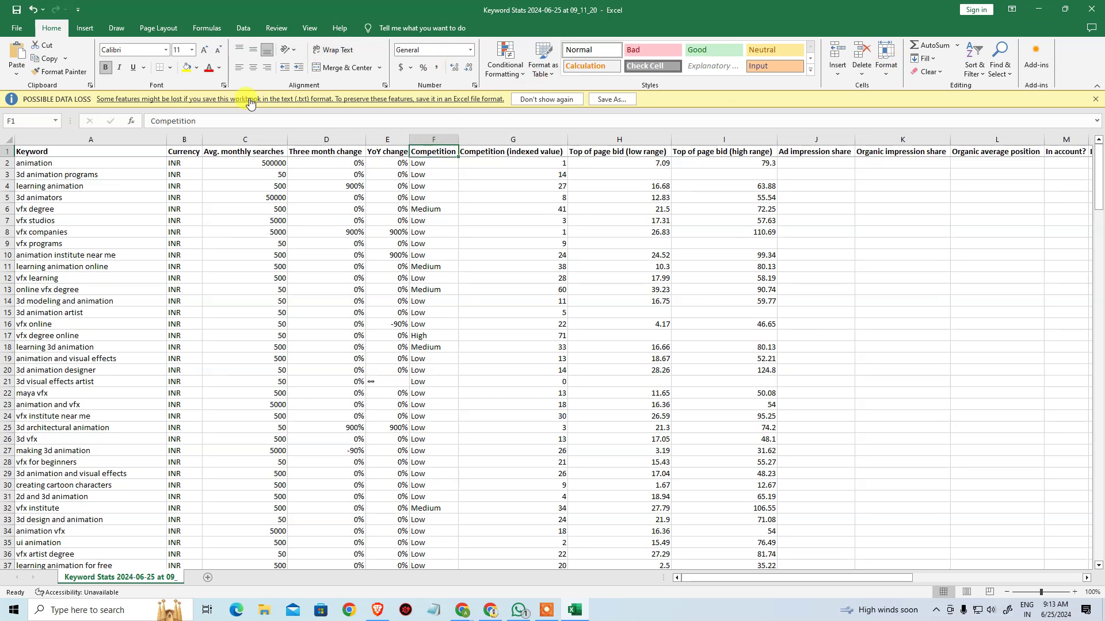
key(Home)
key(shift+space)
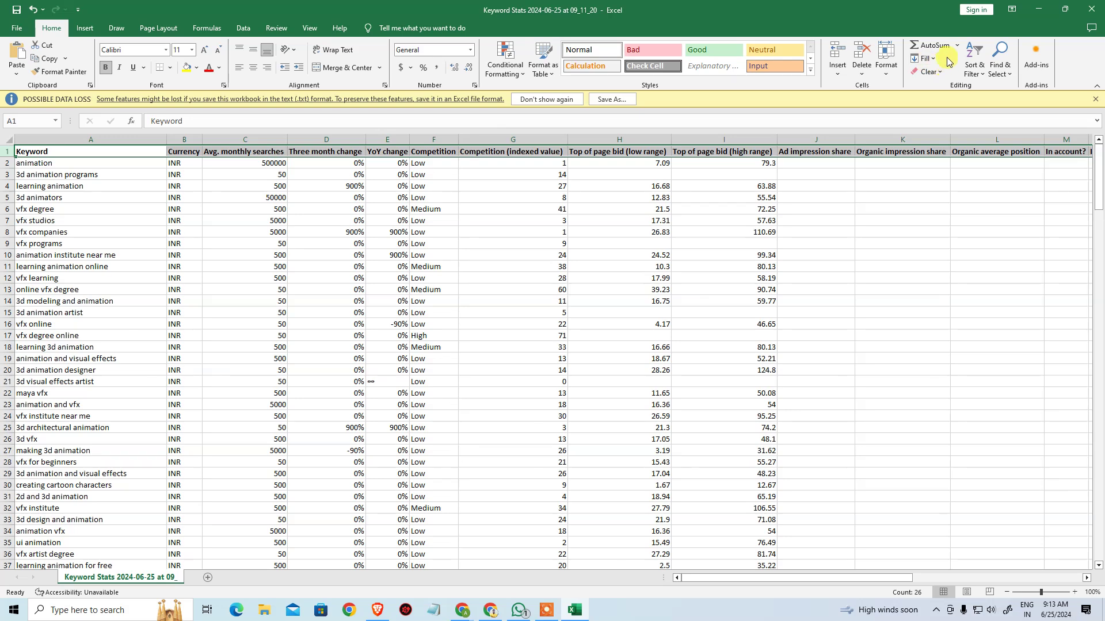
click(984, 78)
click(974, 128)
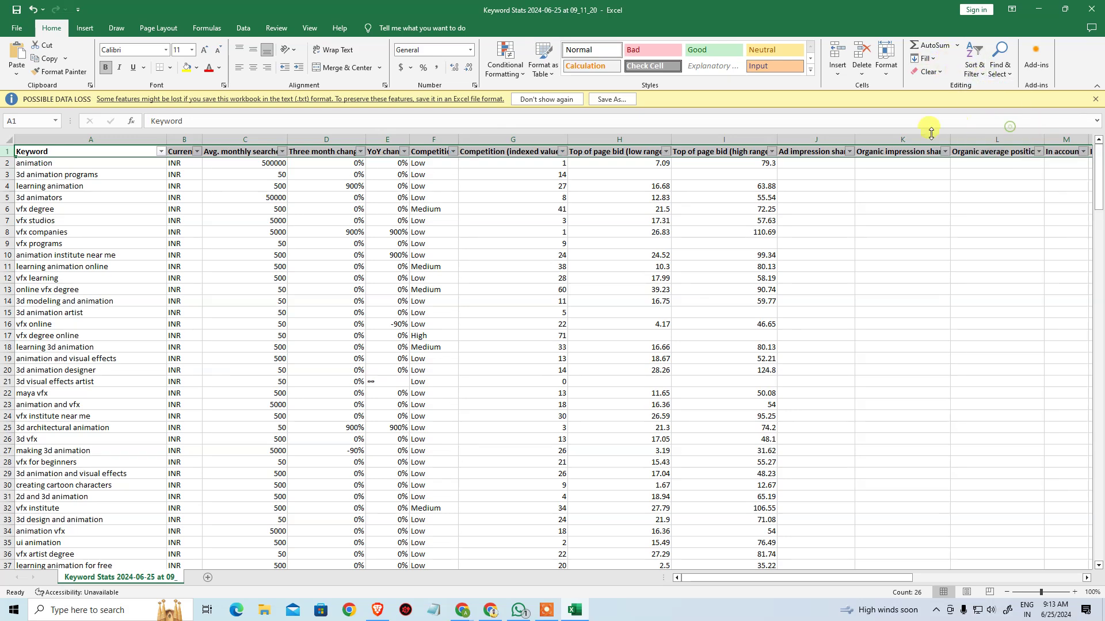
click(674, 220)
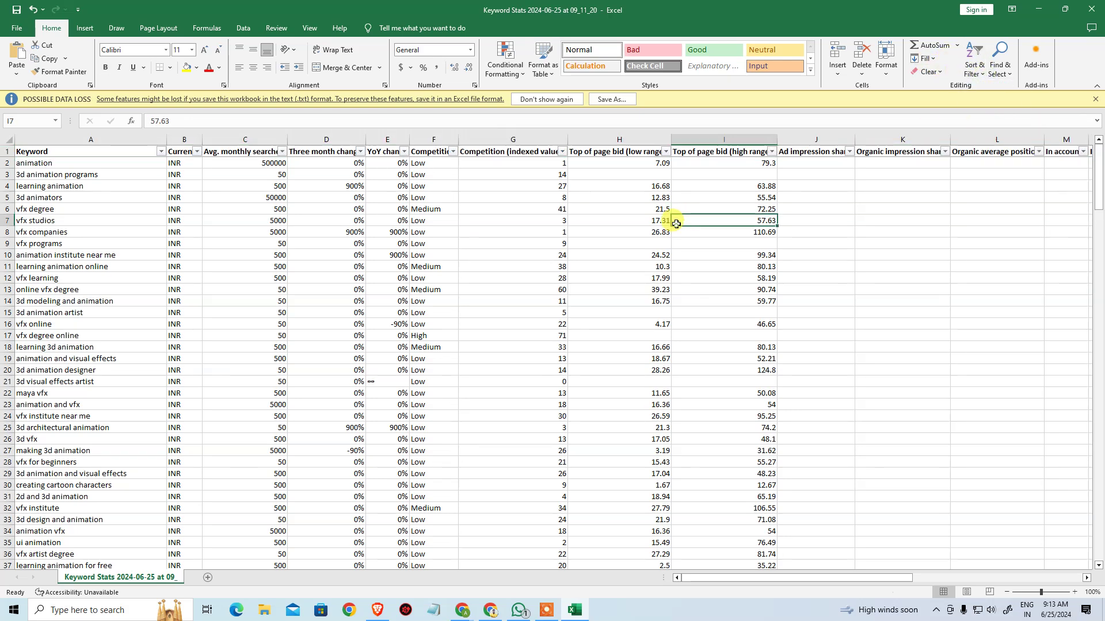
Filter the Competition column to show only Low and review the matching keywords
click(454, 152)
click(350, 280)
click(355, 302)
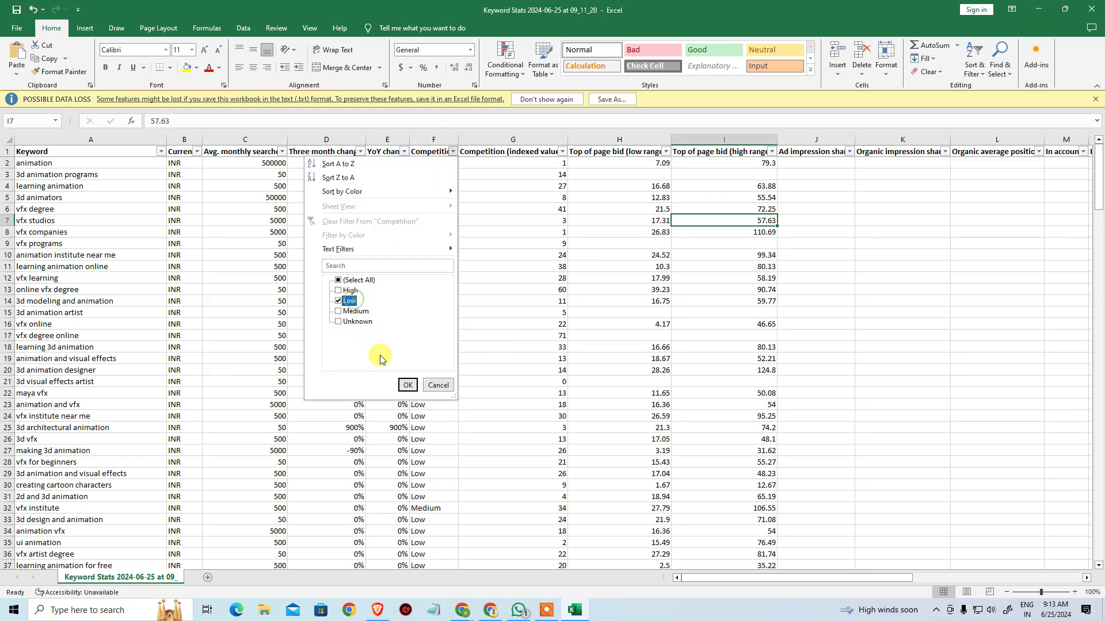
click(408, 385)
scroll(444, 192, down, 20)
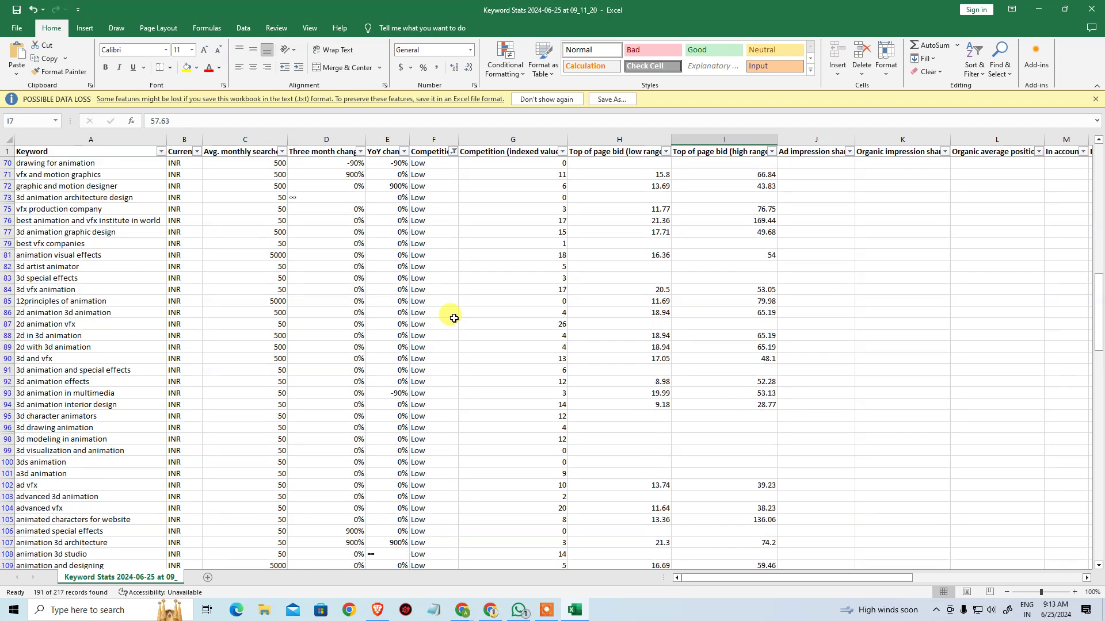
scroll(454, 318, down, 20)
scroll(449, 308, down, 15)
scroll(404, 270, up, 20)
scroll(394, 264, up, 5)
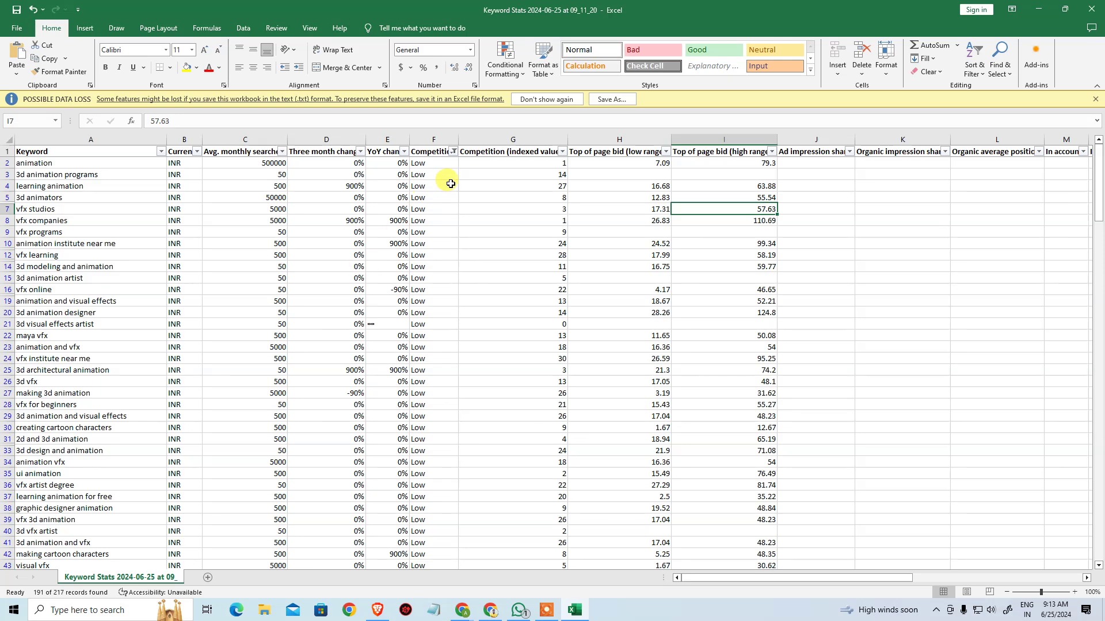
Filter the Competition column to show only Medium and select the matching rows from Keyword through the high-range bid to copy them
click(454, 152)
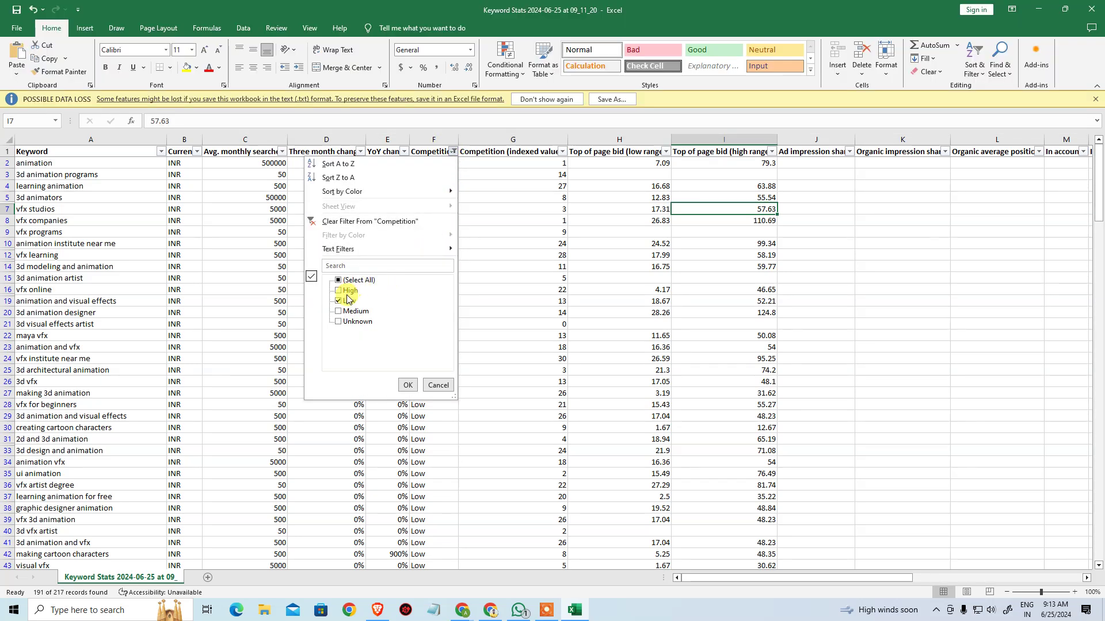
click(348, 302)
click(355, 316)
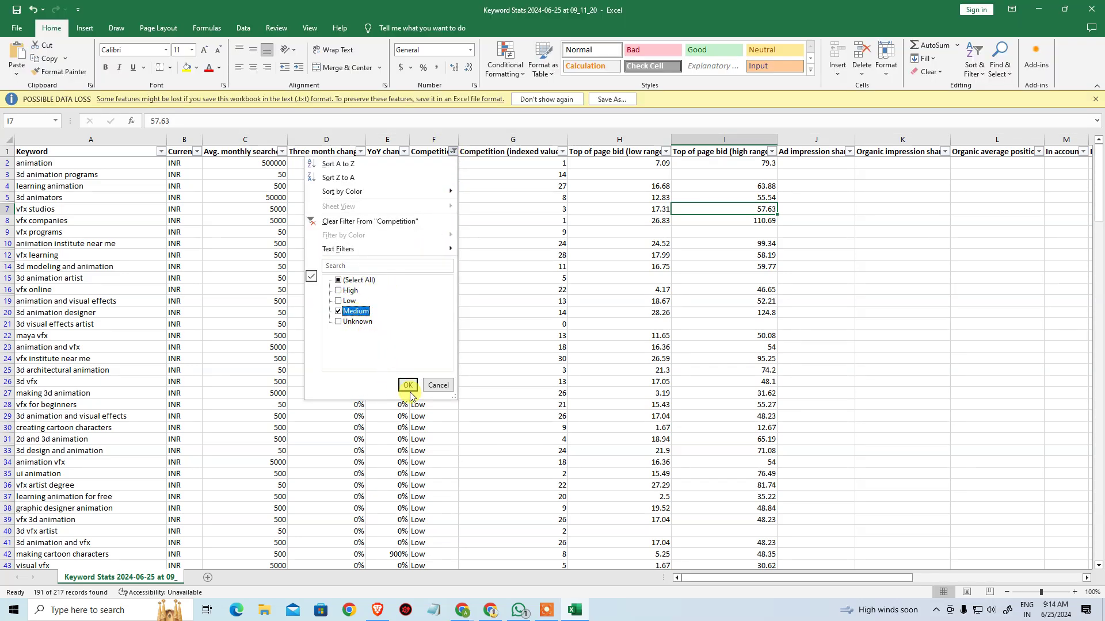
click(407, 385)
drag(35, 165, 710, 312)
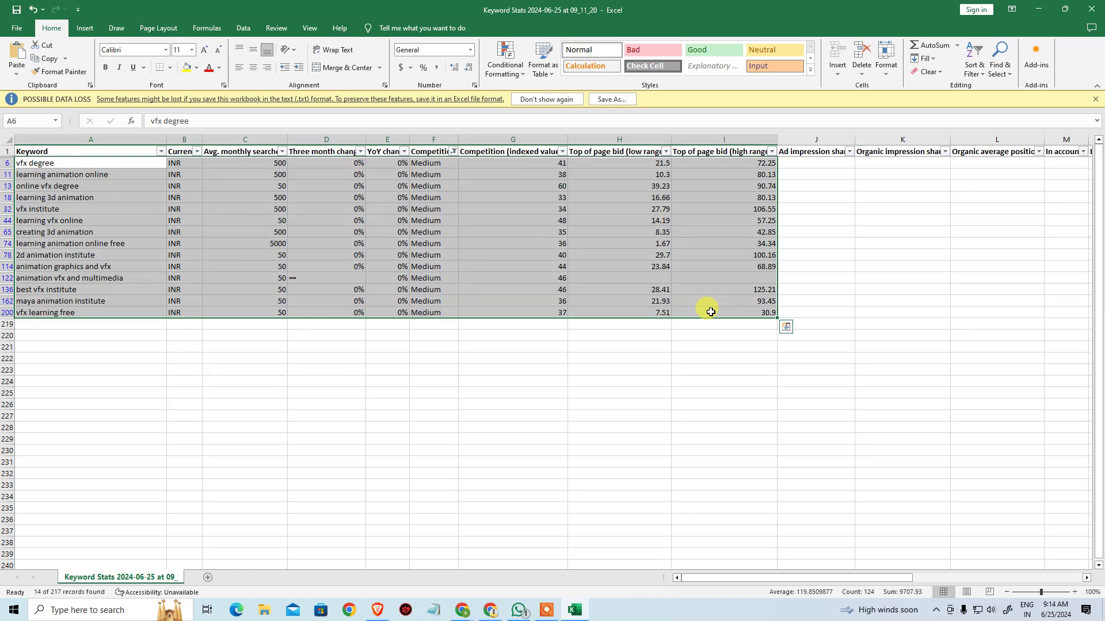
key(ctrl+c)
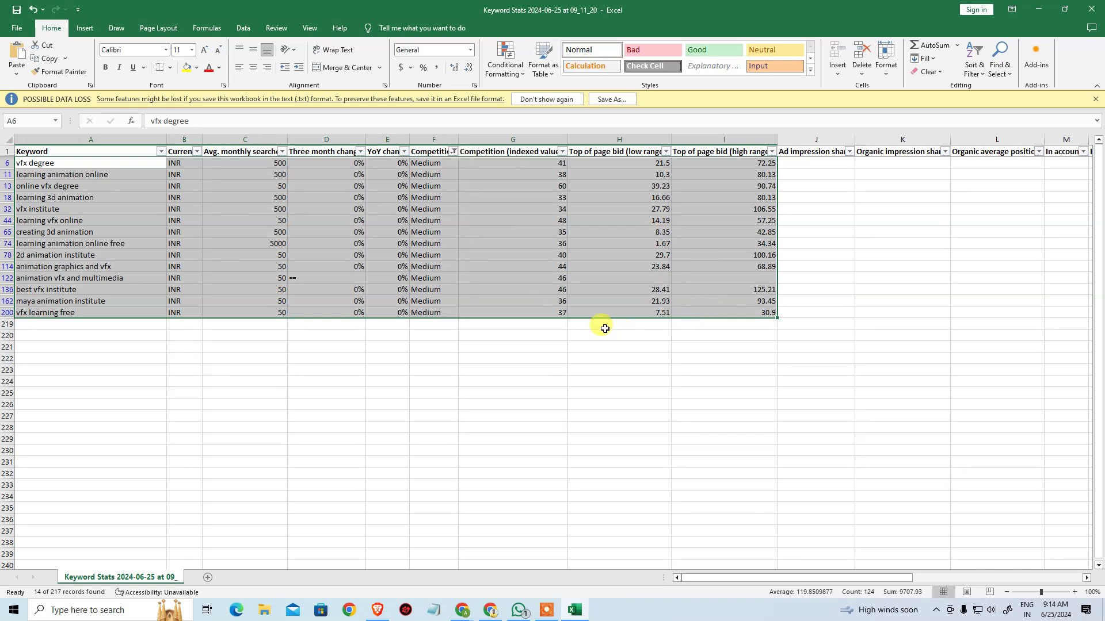
click(599, 348)
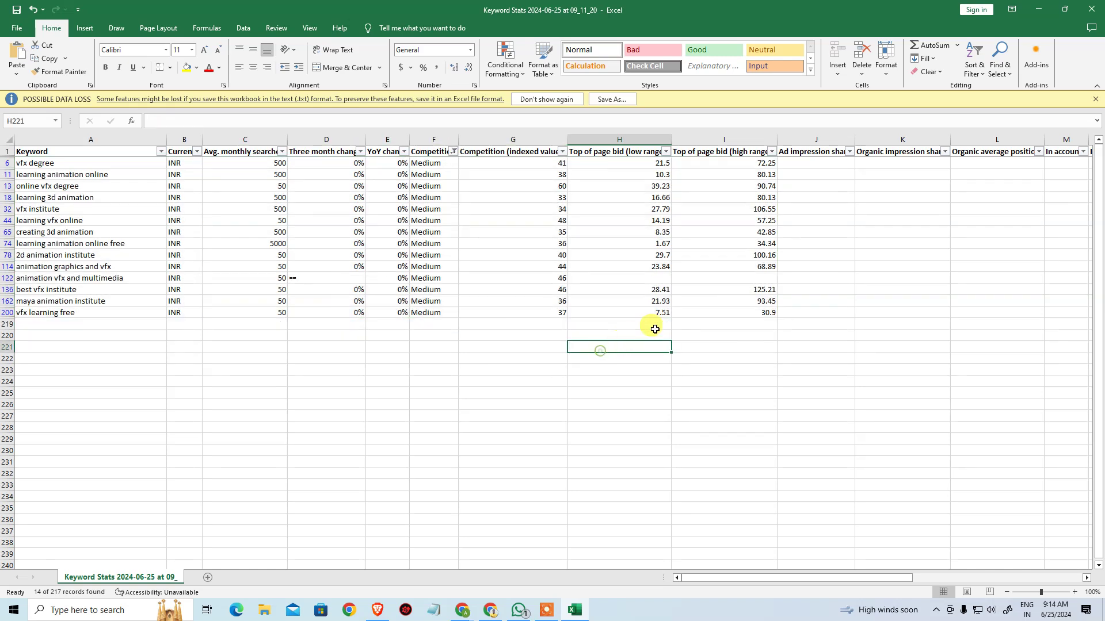
Switch to Google Ads Keyword Planner, view the plan's Forecast and Saved keywords, and return to the keyword ideas
key(alt+Tab)
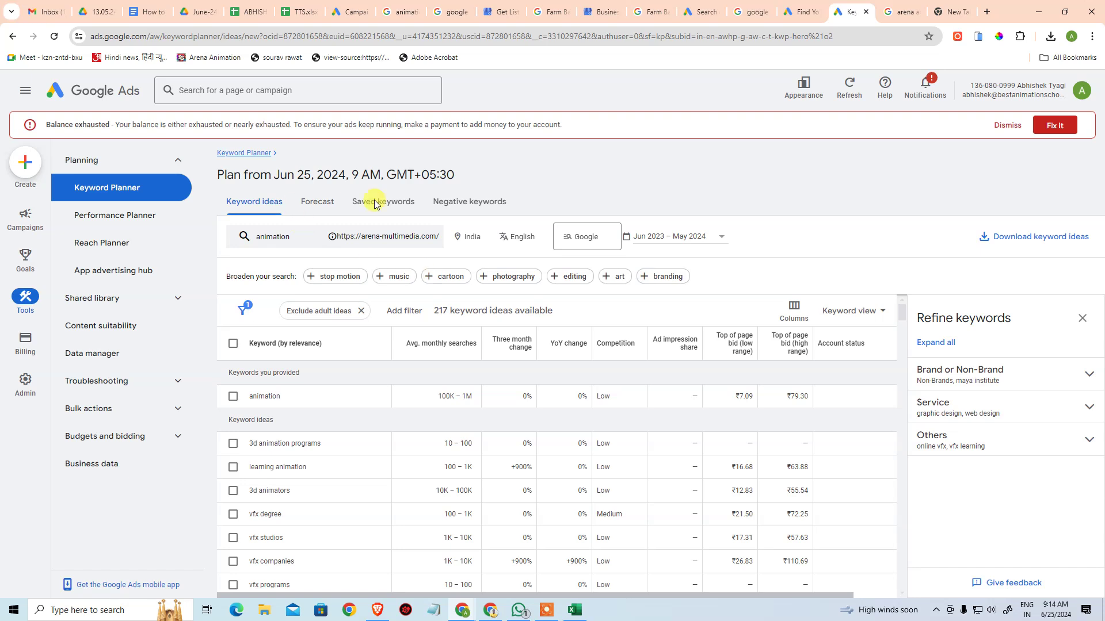
click(319, 202)
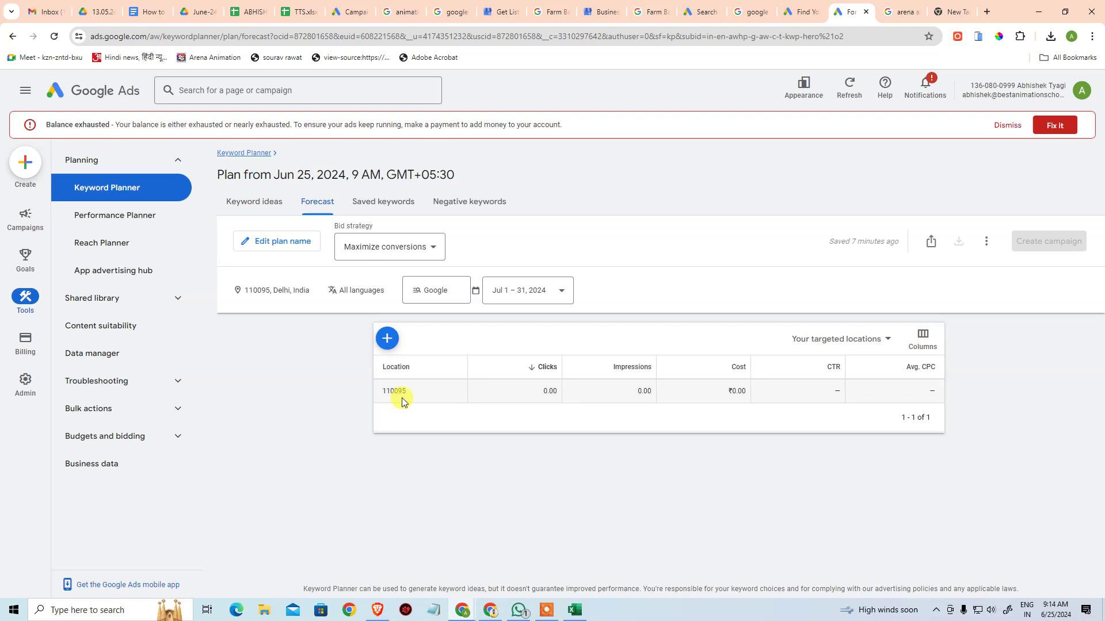
click(371, 204)
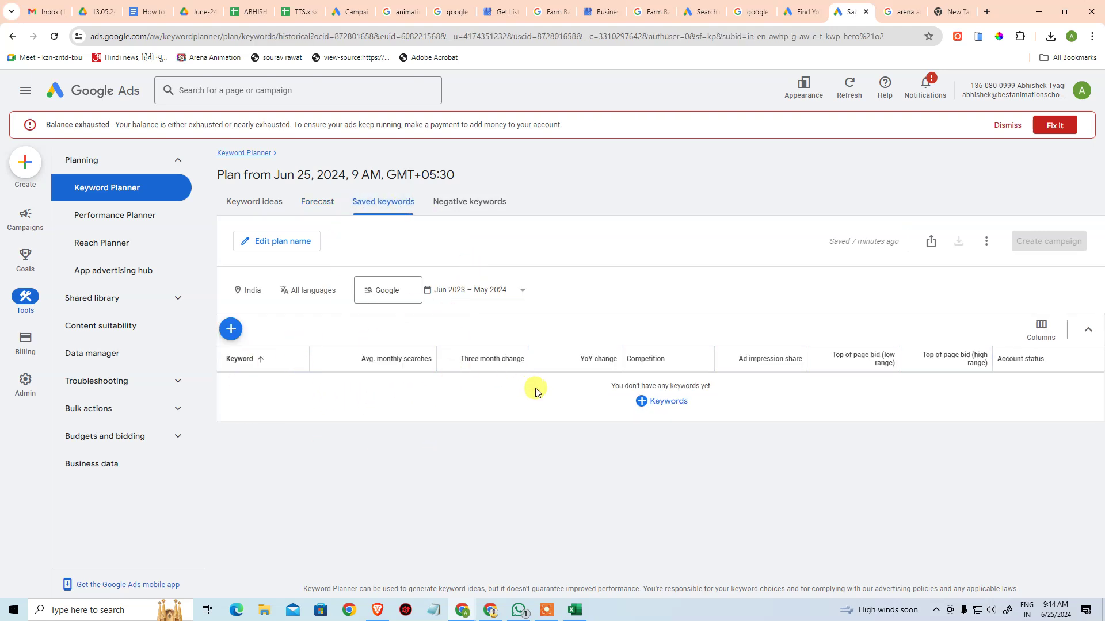
click(271, 202)
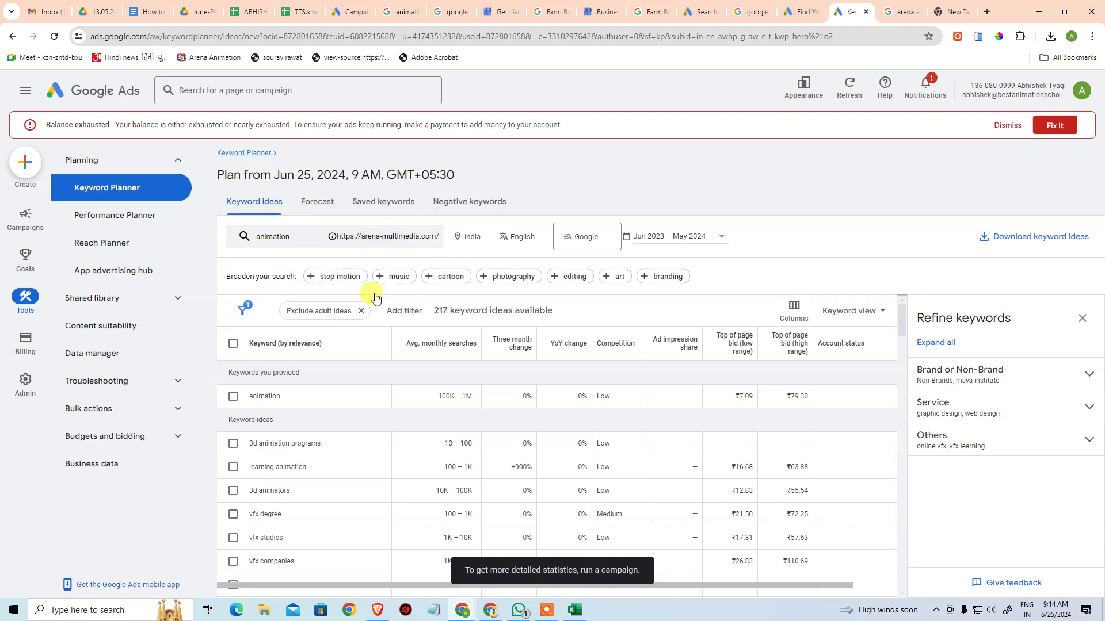
click(280, 247)
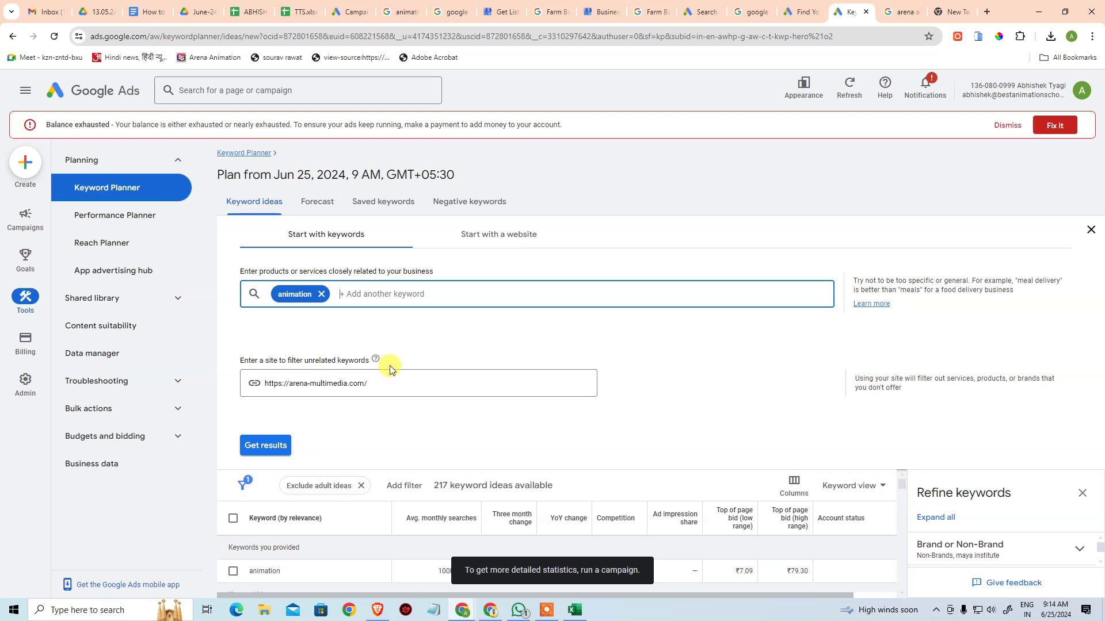
click(321, 294)
triple_click(375, 380)
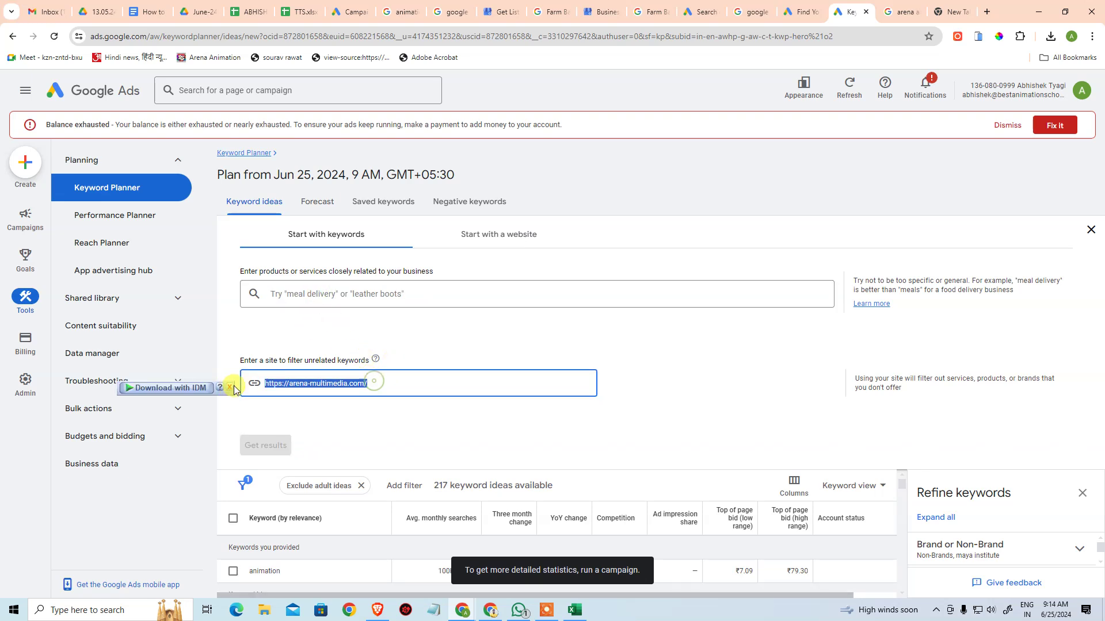
key(ctrl+x)
click(468, 234)
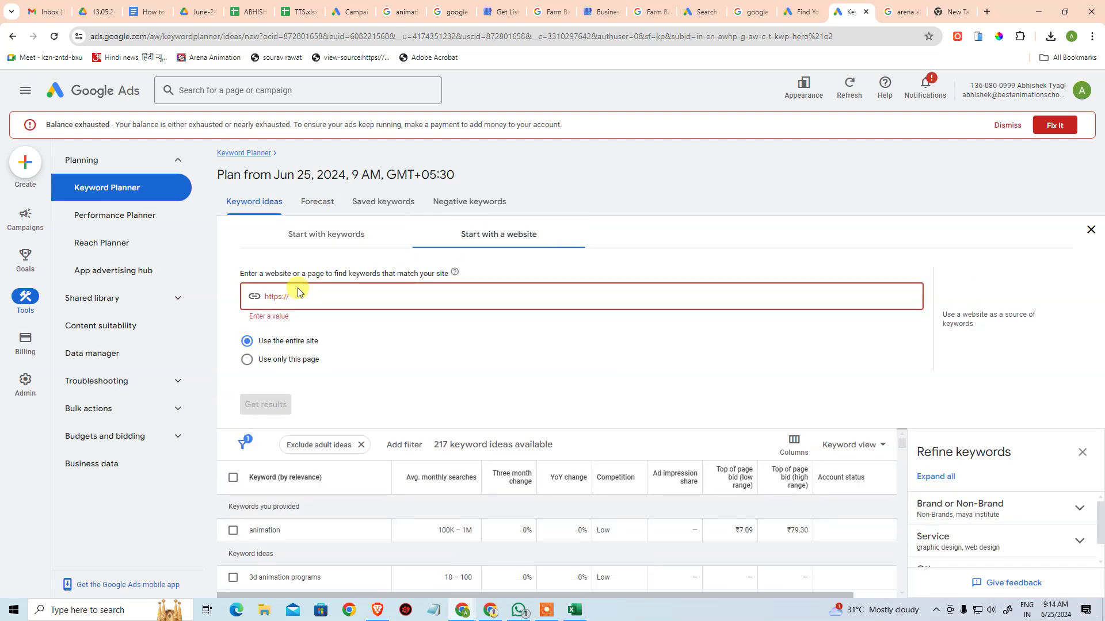
key(ctrl+v)
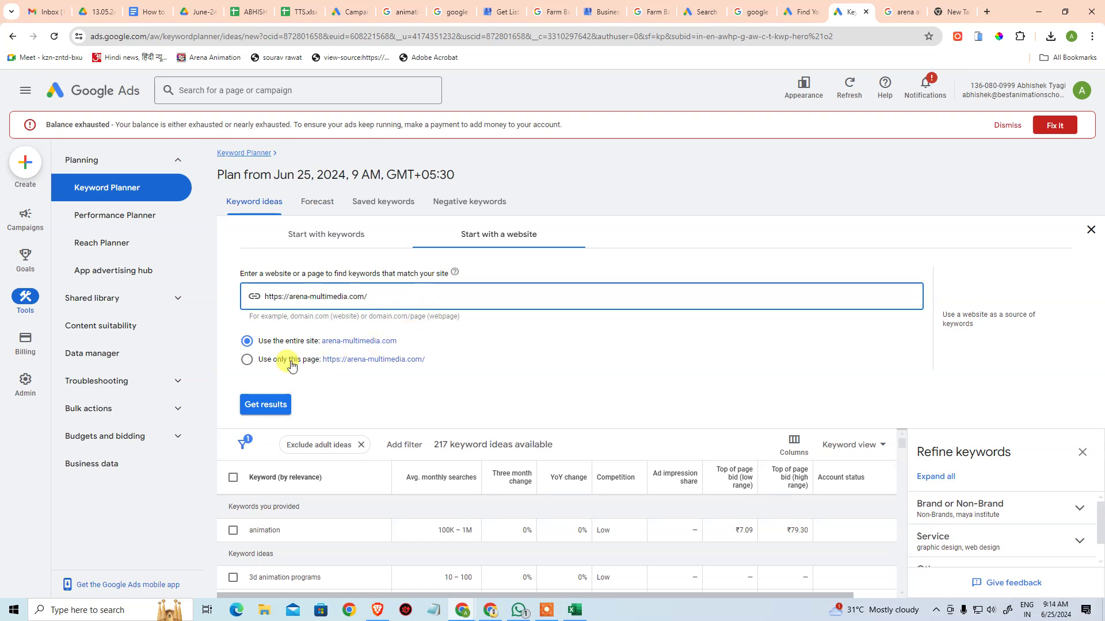
click(265, 405)
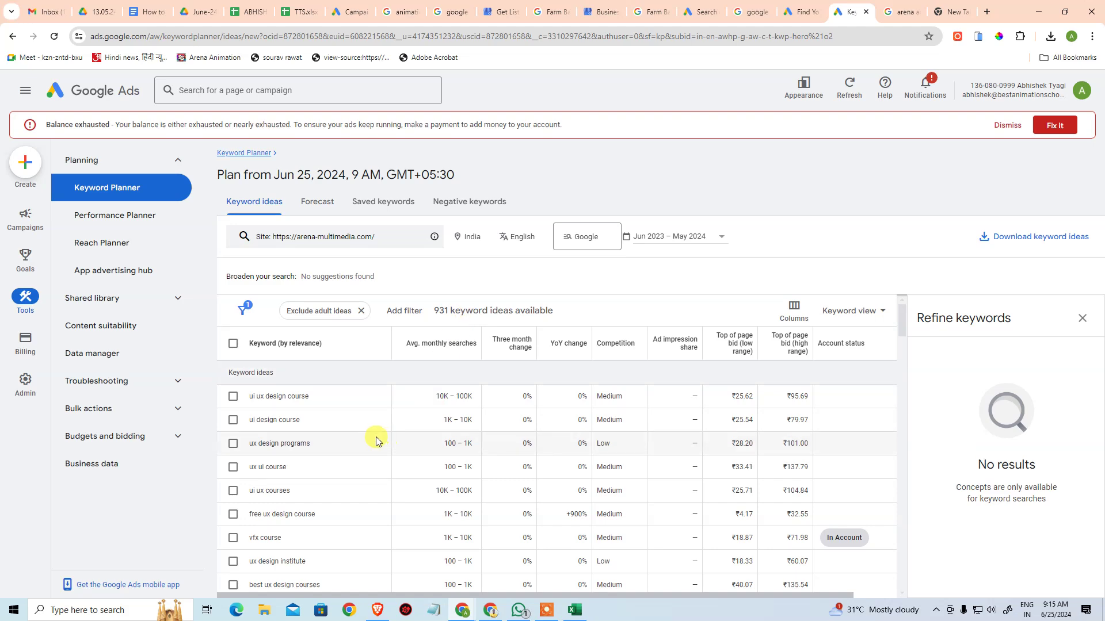
Review the keyword ideas generated from the arena-multimedia.com site, down to the end of the first page
scroll(365, 444, down, 8)
scroll(365, 444, down, 10)
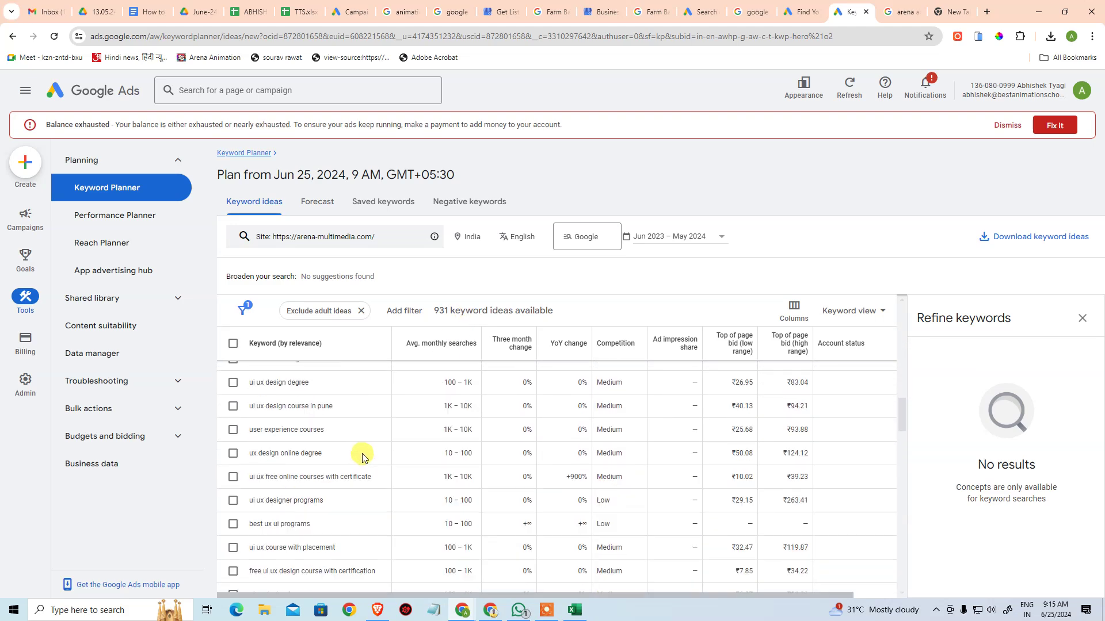
scroll(362, 446, down, 8)
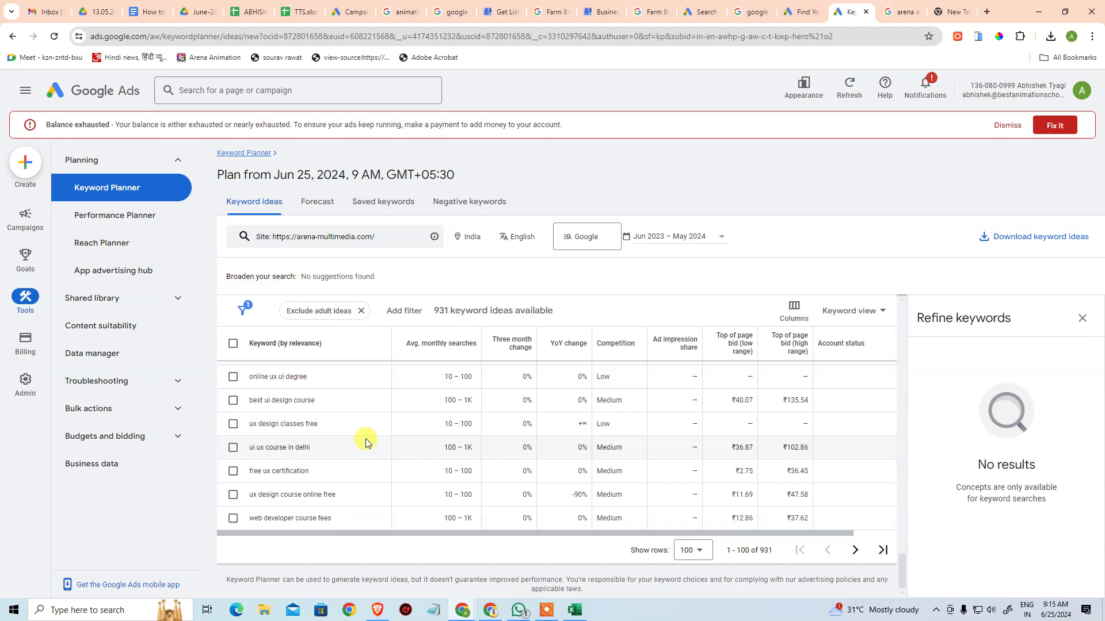
scroll(369, 434, up, 15)
scroll(379, 421, up, 3)
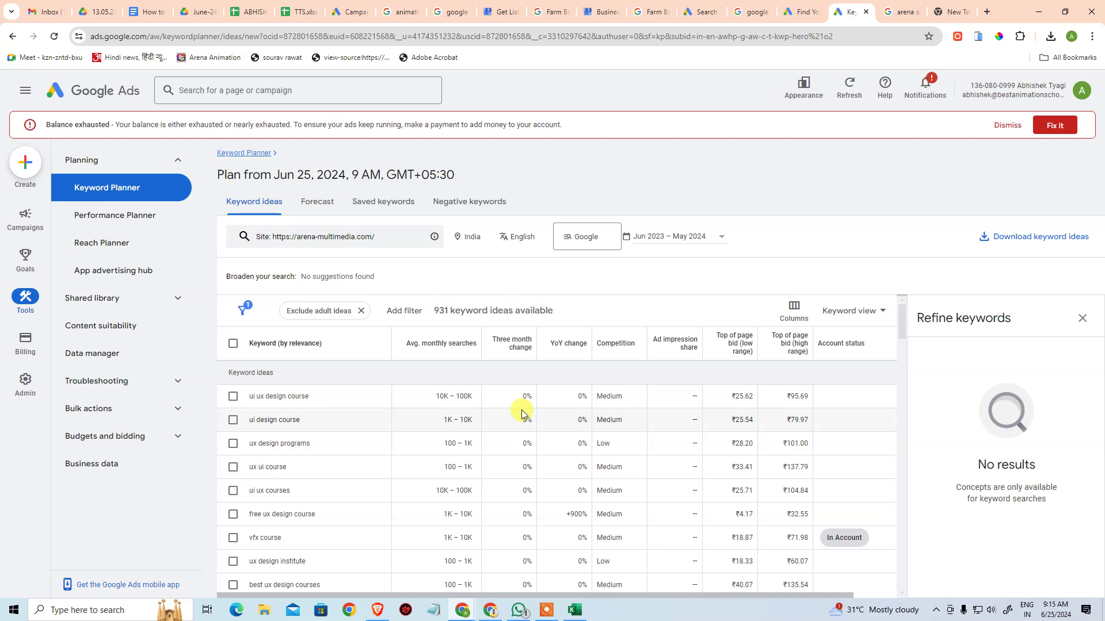
click(394, 251)
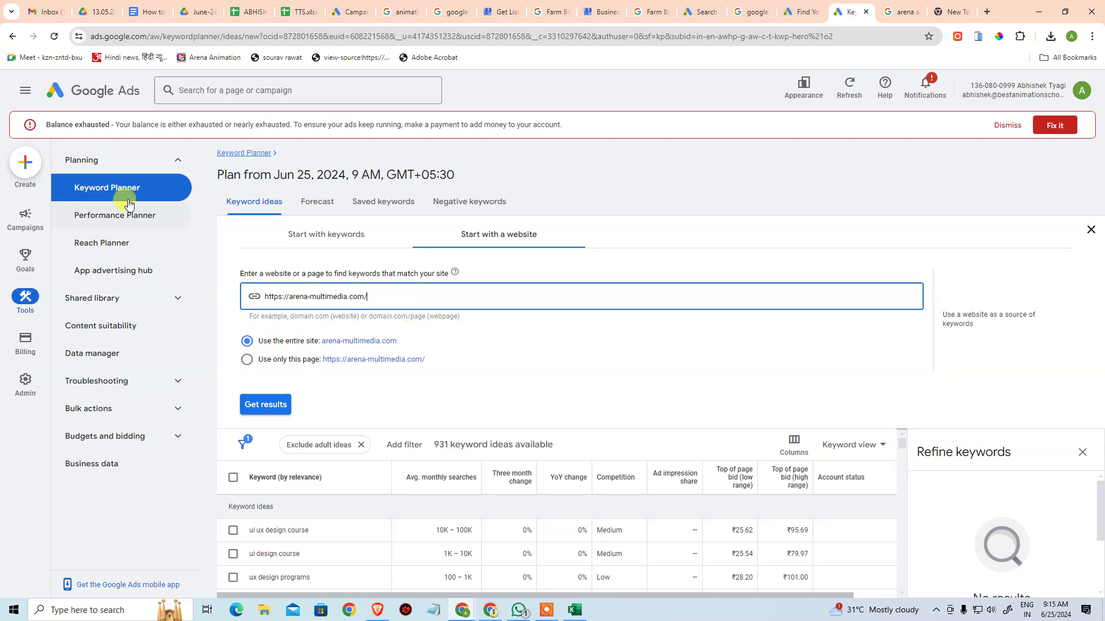
click(99, 162)
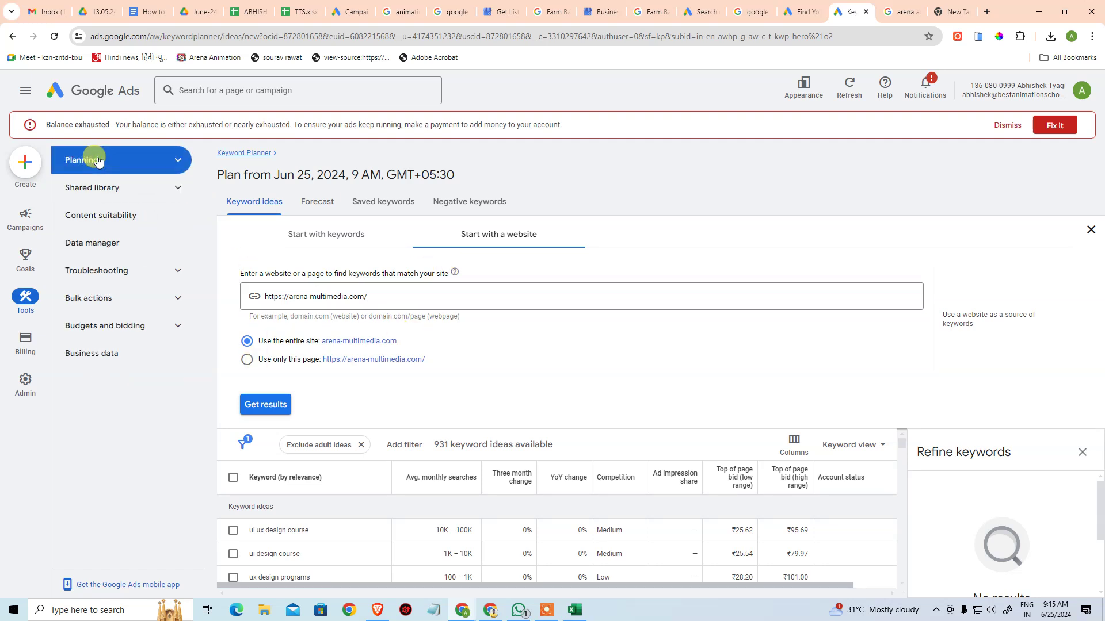
click(95, 161)
click(388, 295)
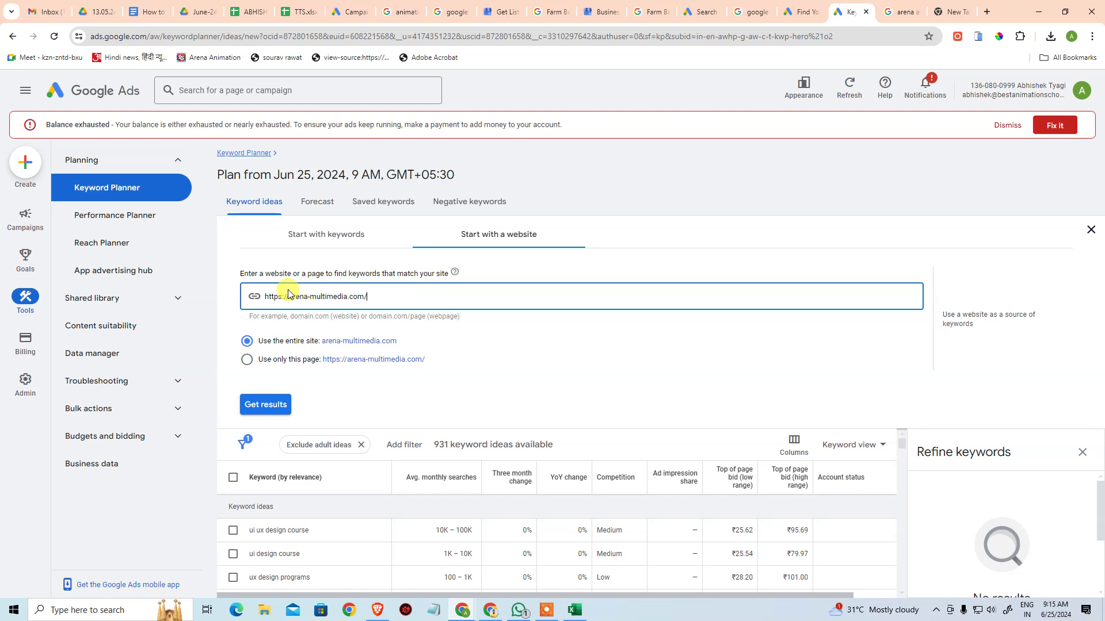
key(ctrl+a)
key(BackSpace)
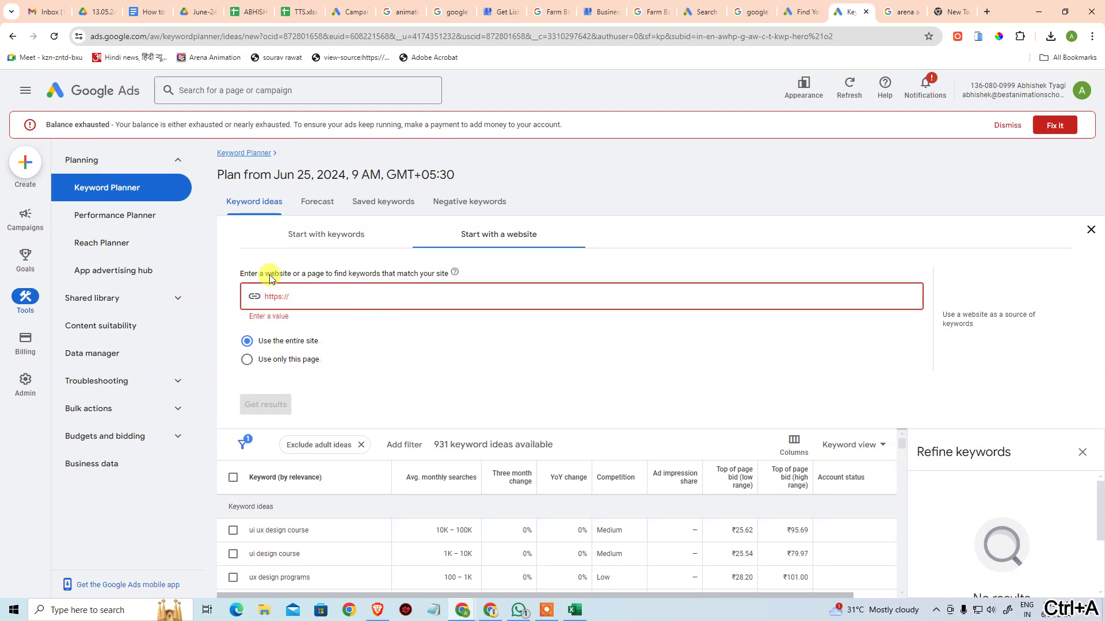
Leave the current plan and return to the Keyword Planner start page with its list of plans
click(3, 43)
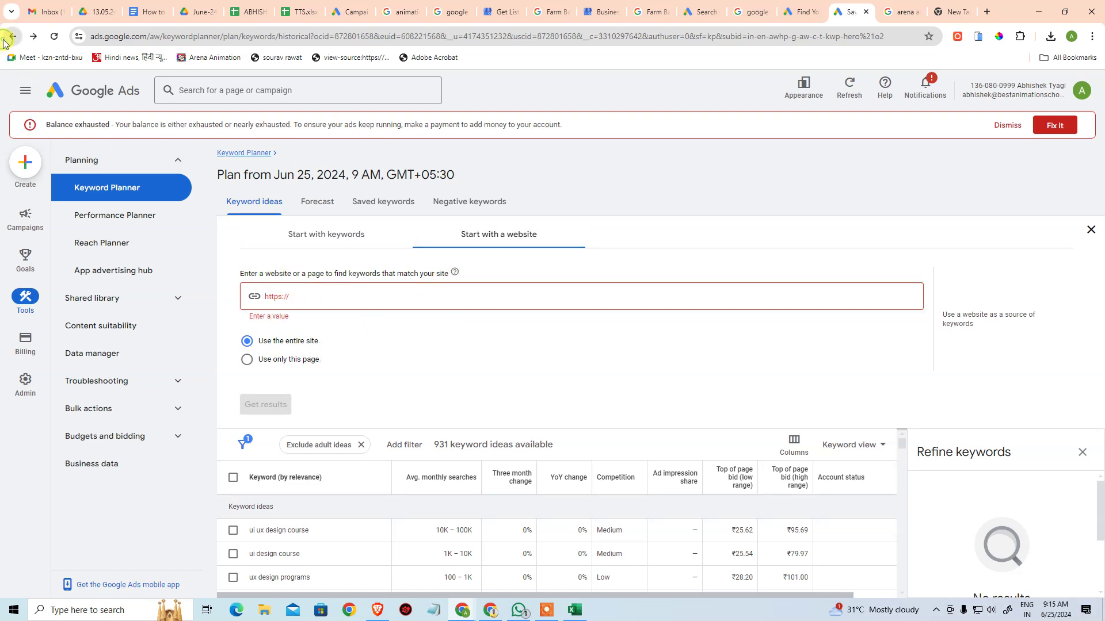
click(4, 43)
click(3, 43)
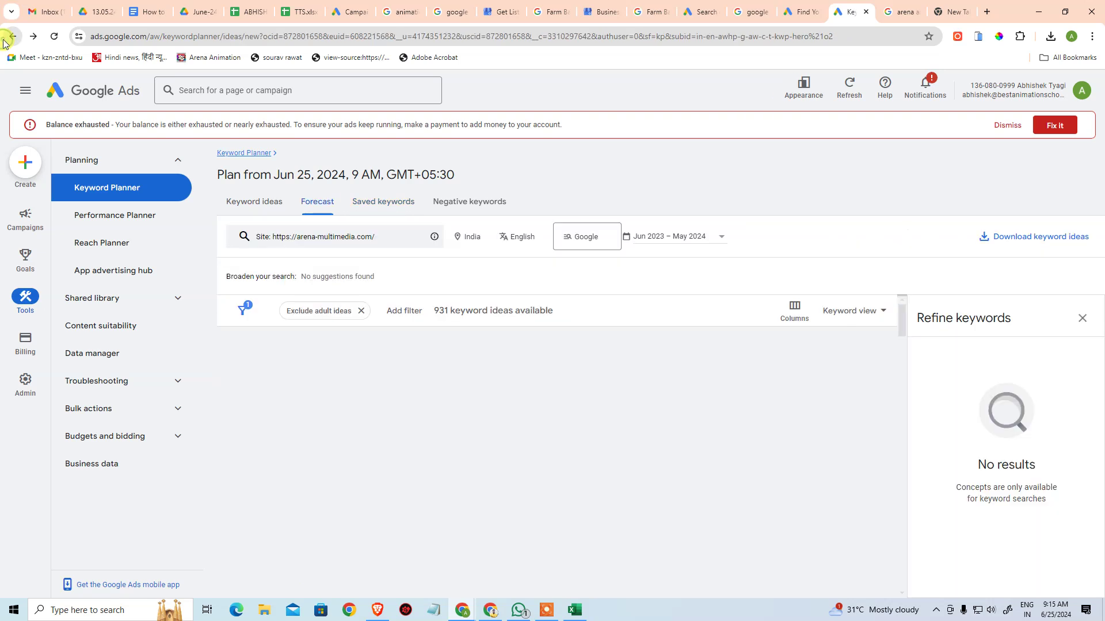
click(4, 43)
click(4, 41)
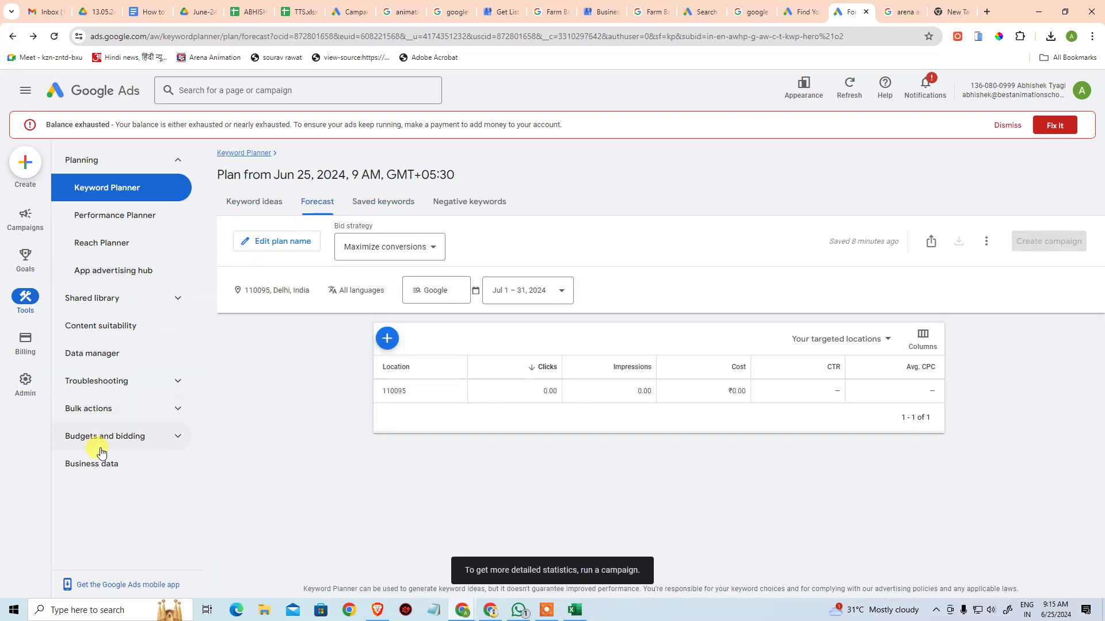
click(109, 211)
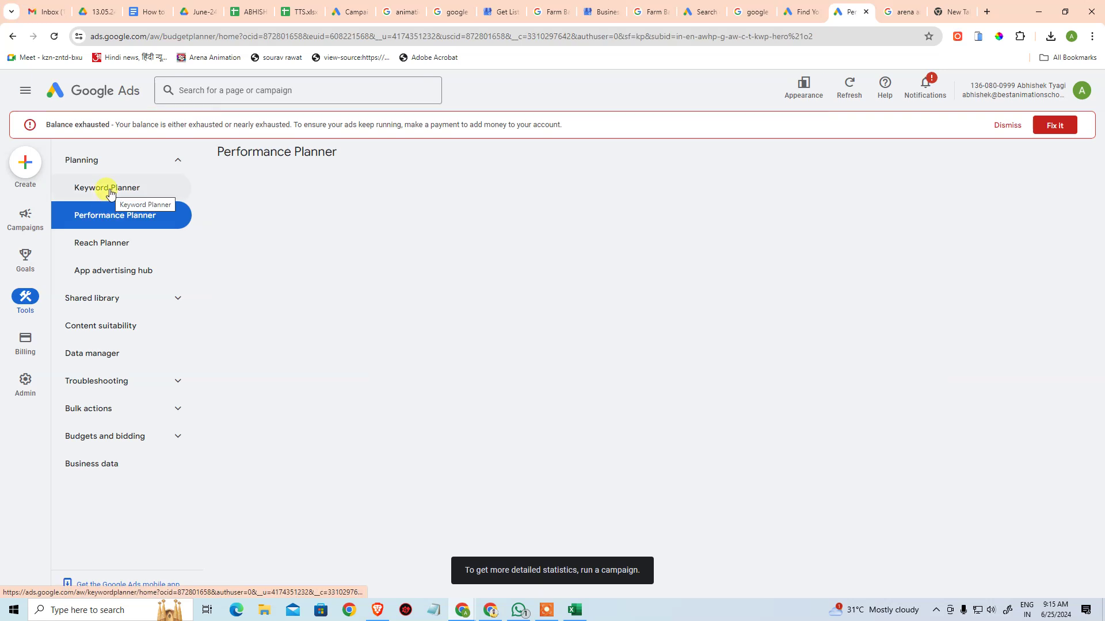
click(111, 193)
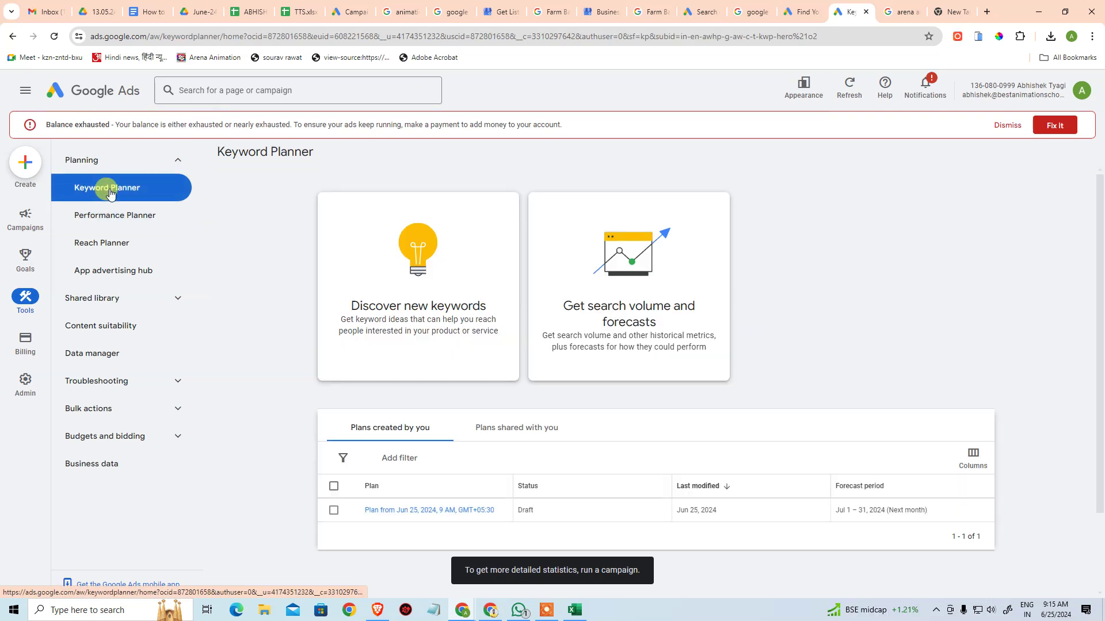
Remove the draft plan from Jun 25, 2024 from the list of created plans
click(335, 486)
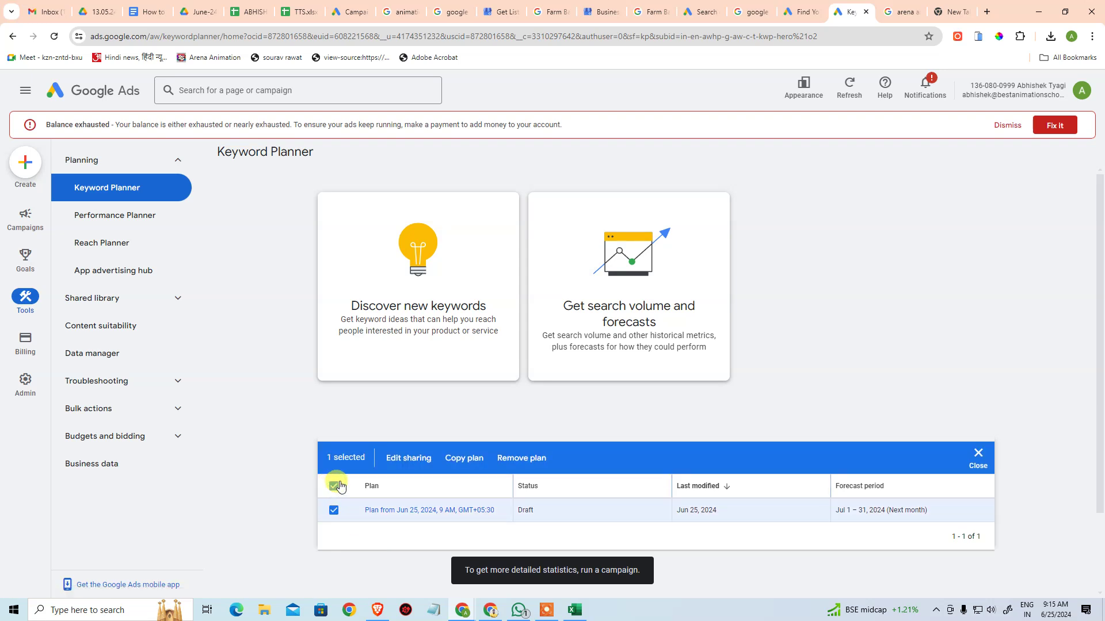
click(521, 460)
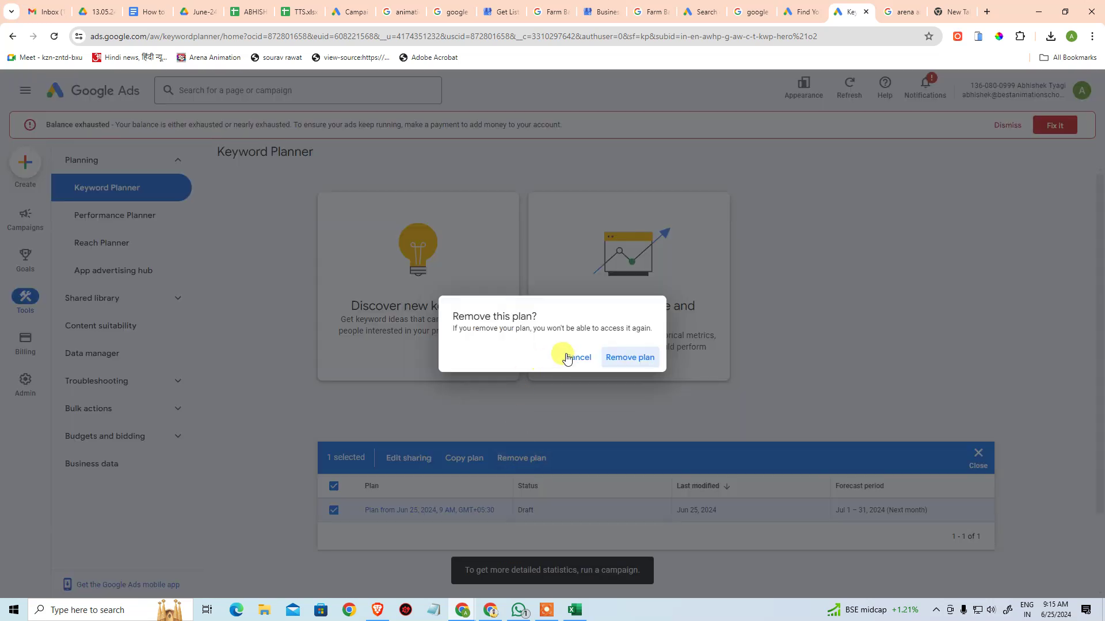
click(608, 358)
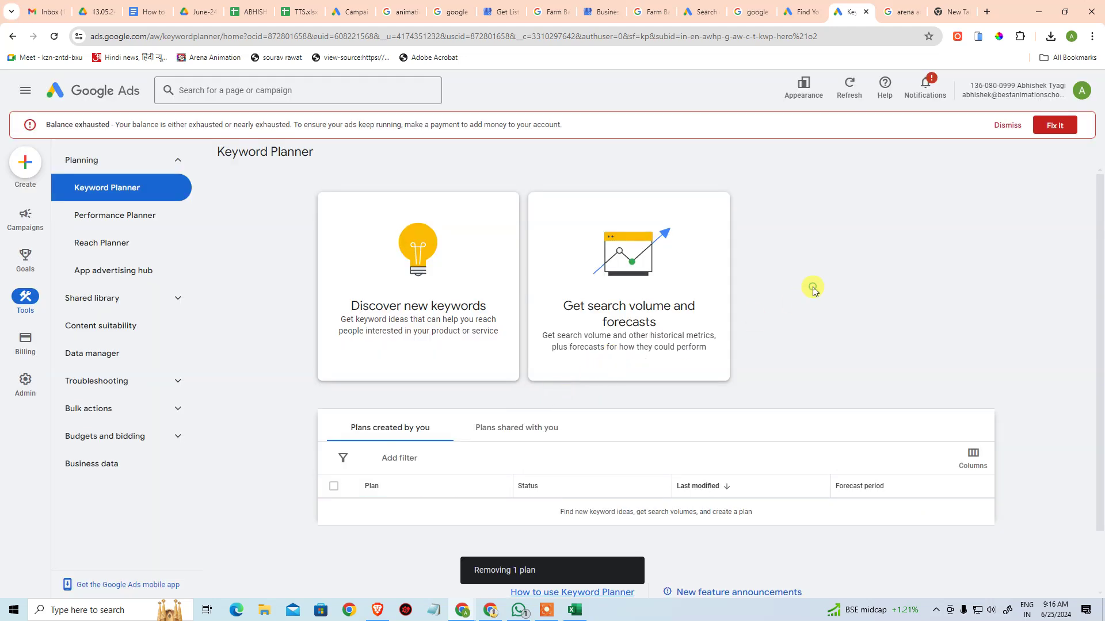
Open Get search volume and forecasts, view its file upload option, and cancel the upload
click(615, 328)
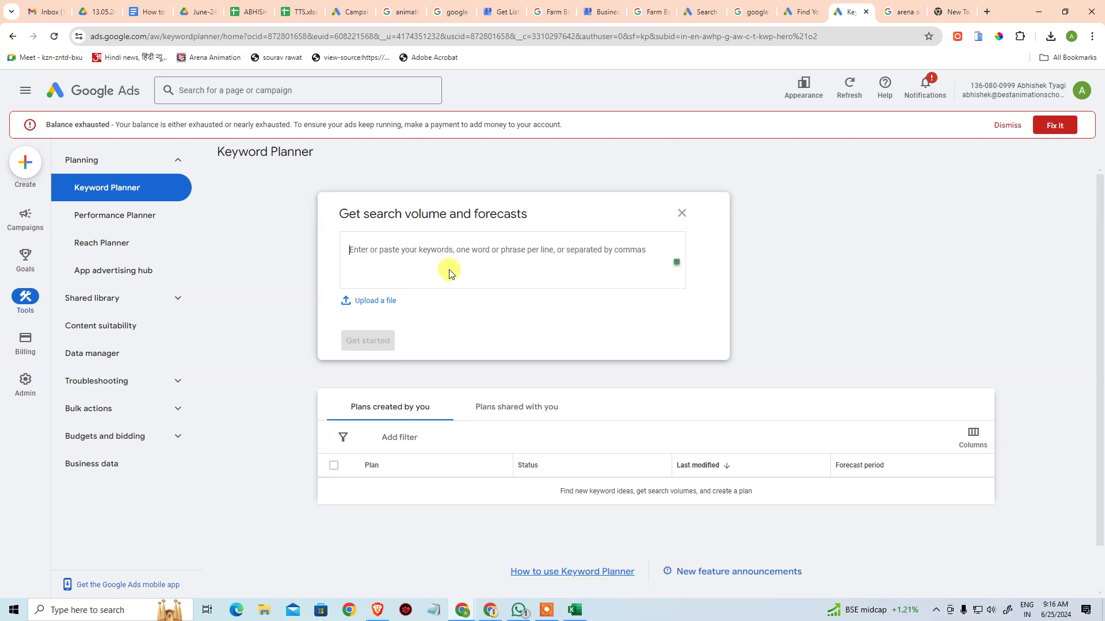
click(370, 305)
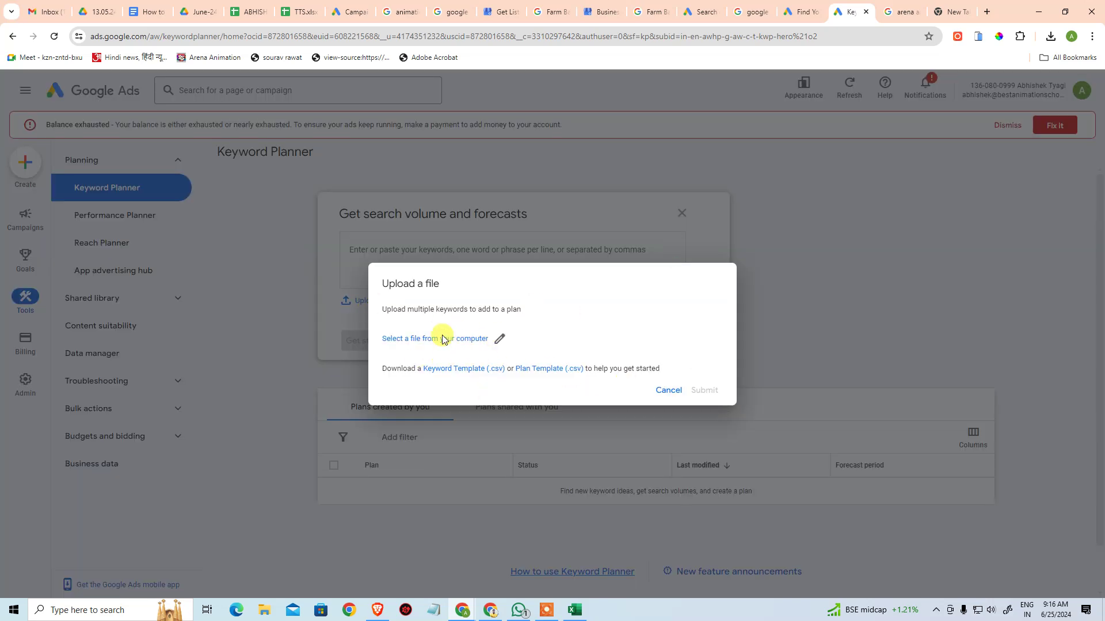
click(669, 390)
Switch to Excel and copy the filtered Medium-competition keywords, from vfx degree through vfx learning free, in the Keyword column
click(575, 610)
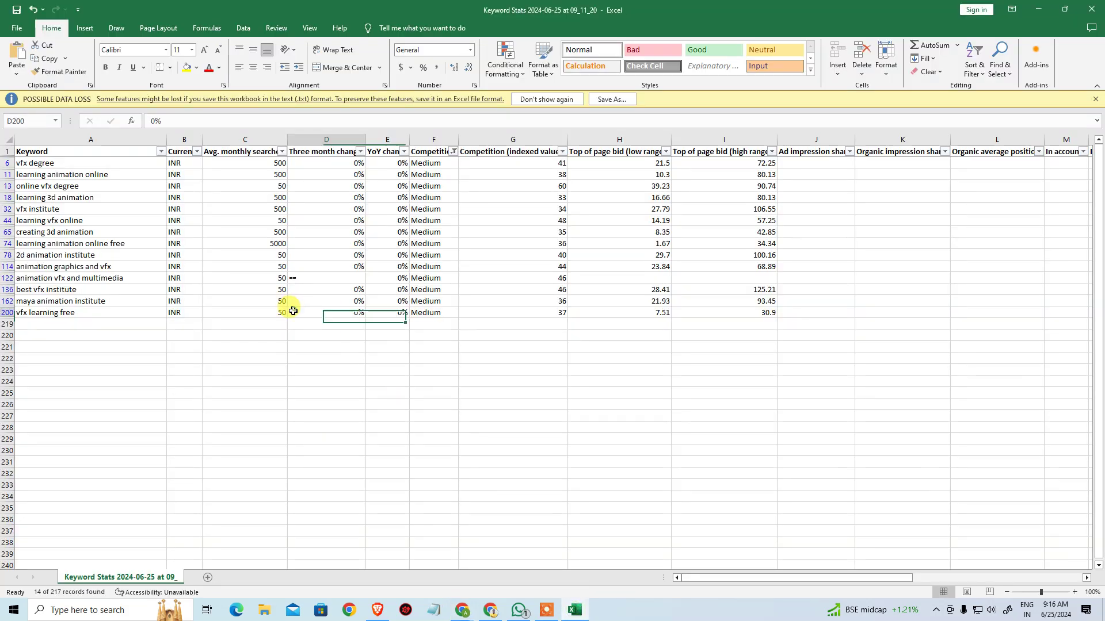
drag(61, 164, 67, 324)
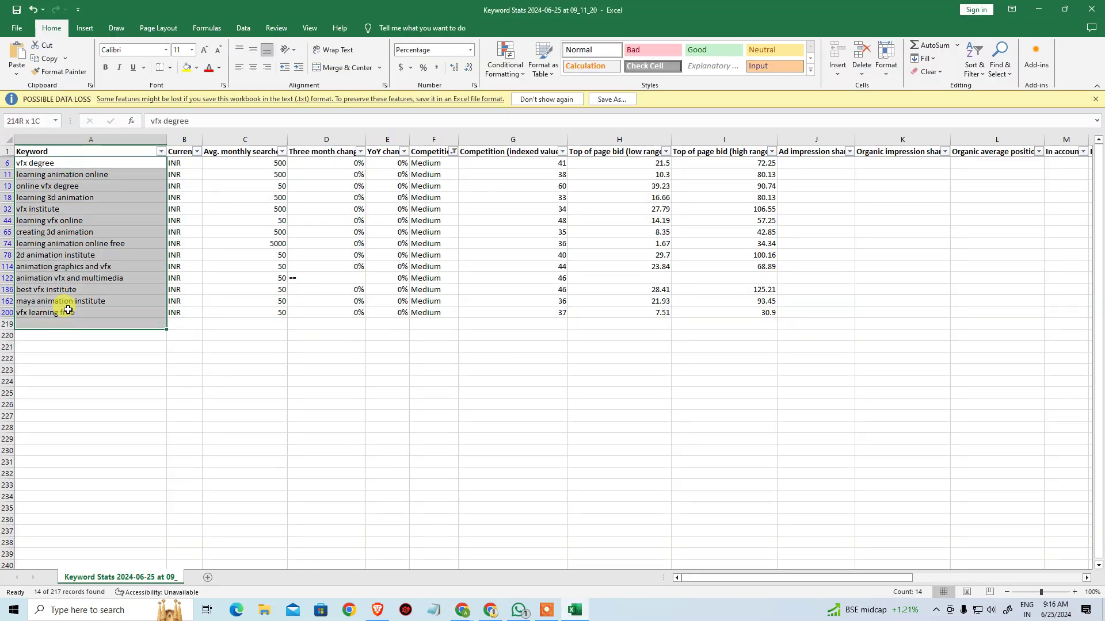
key(ctrl+c)
Return to Google Ads, paste the copied keywords into Get search volume and forecasts, and submit them
key(alt+Tab)
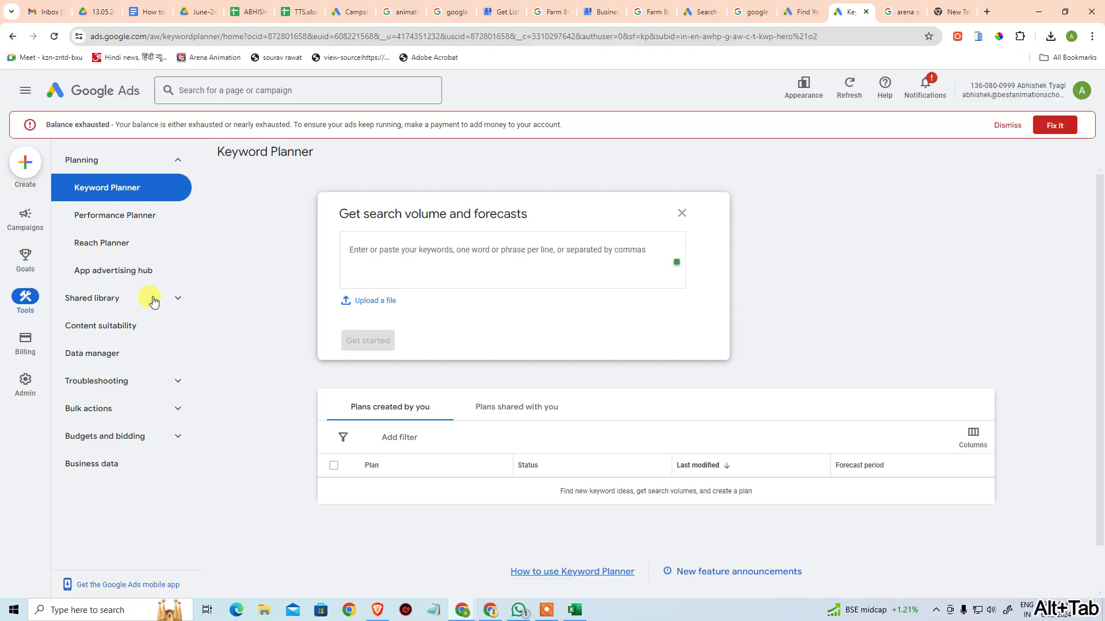
click(393, 253)
key(ctrl+v)
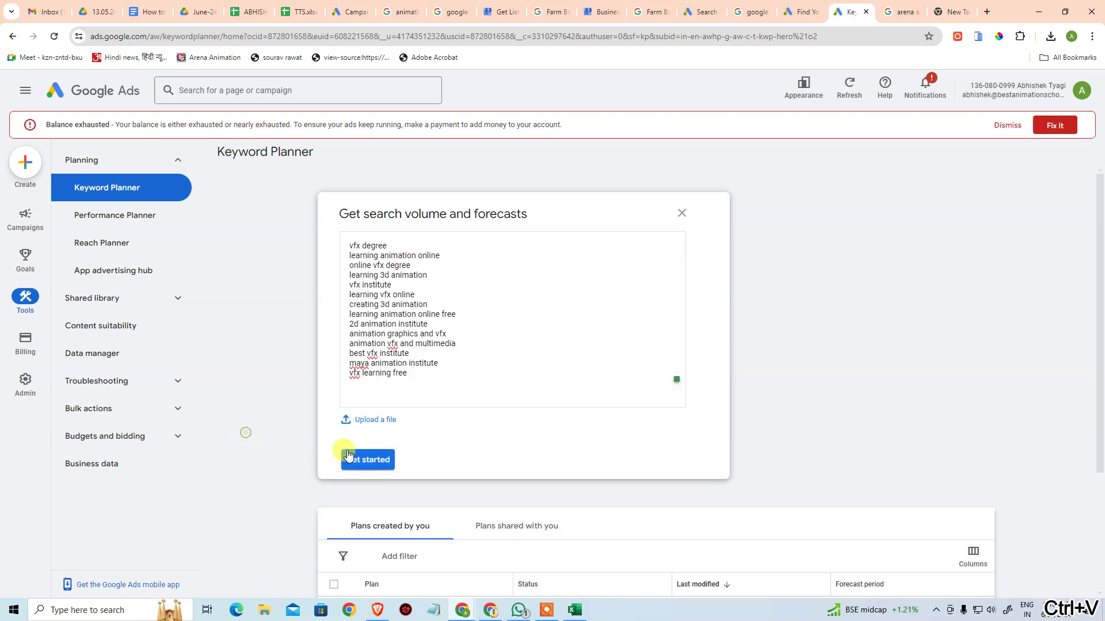
click(387, 465)
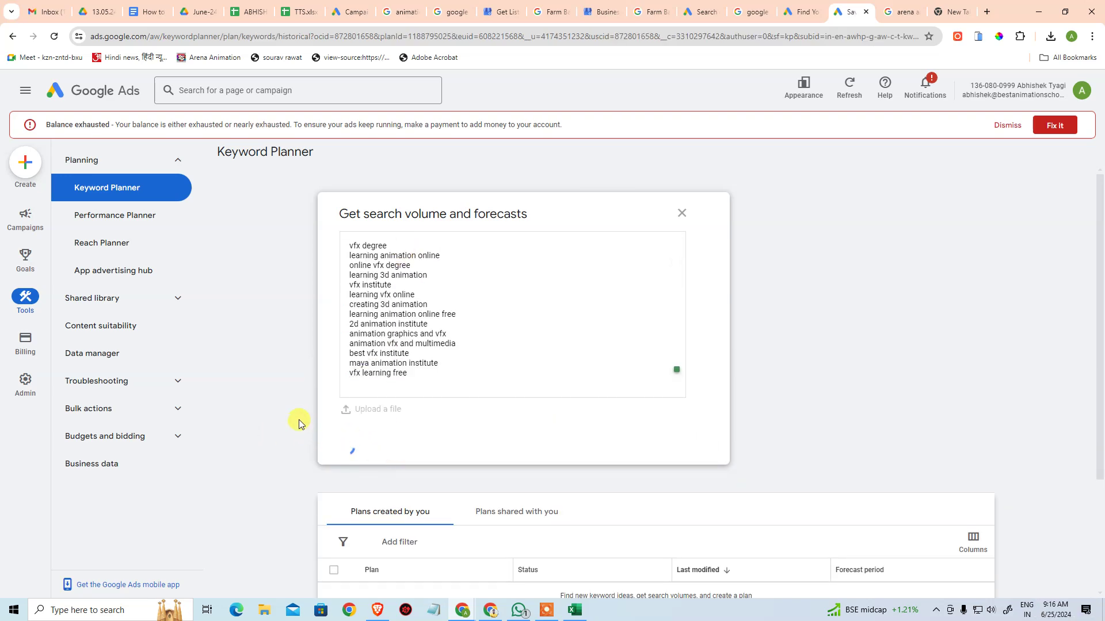
Review the saved keywords with their average monthly searches, competition and top of page bids
scroll(594, 430, down, 1)
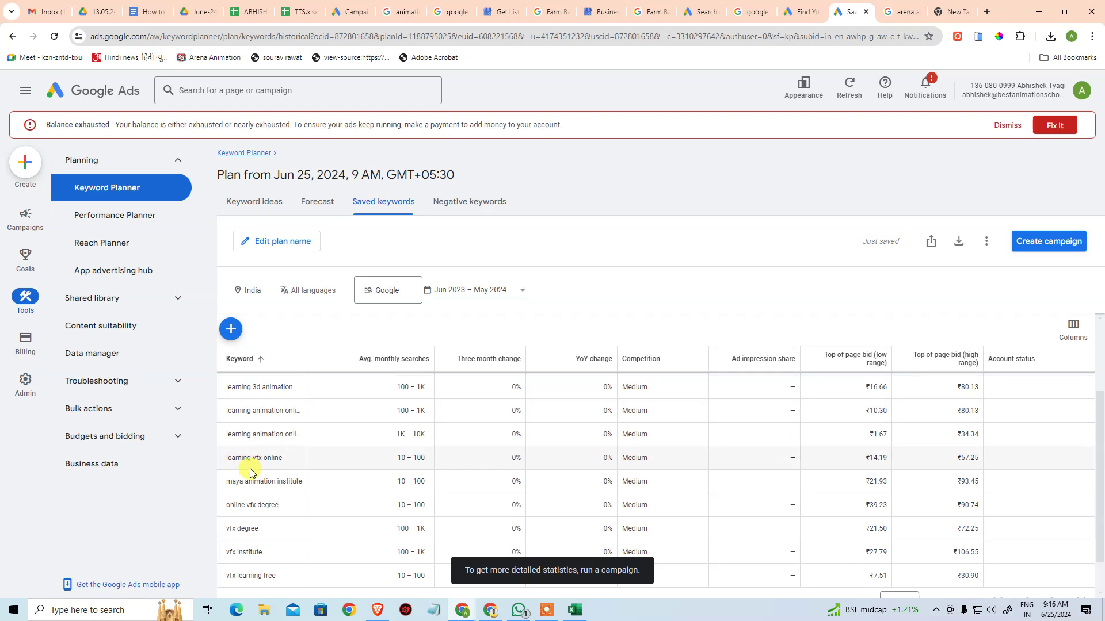
scroll(249, 469, down, 2)
scroll(277, 492, up, 4)
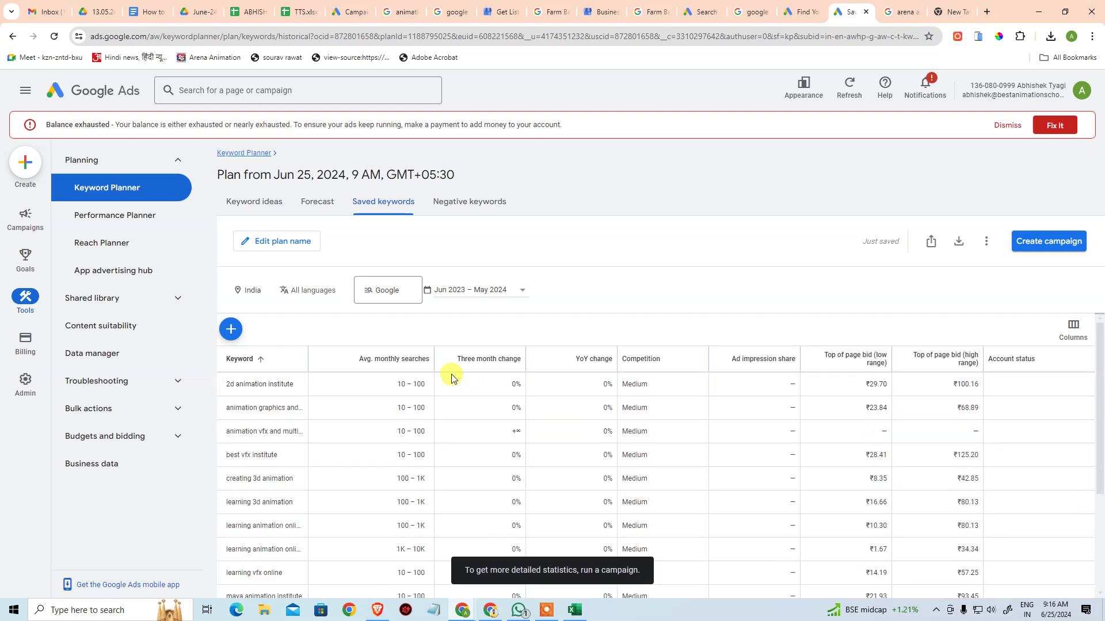
scroll(326, 511, down, 3)
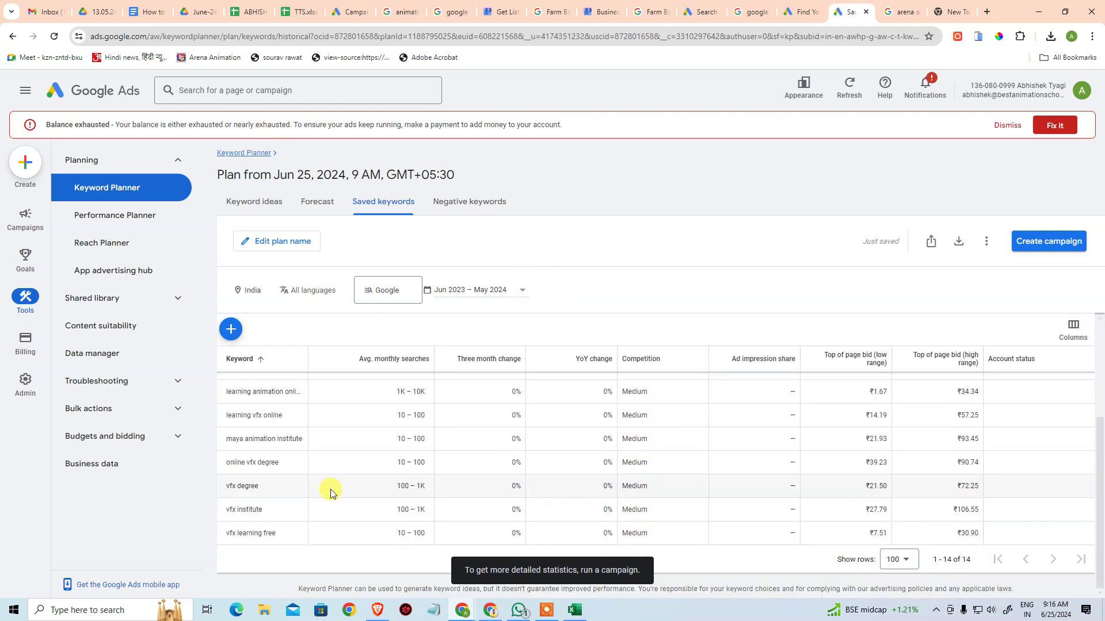
scroll(418, 453, up, 3)
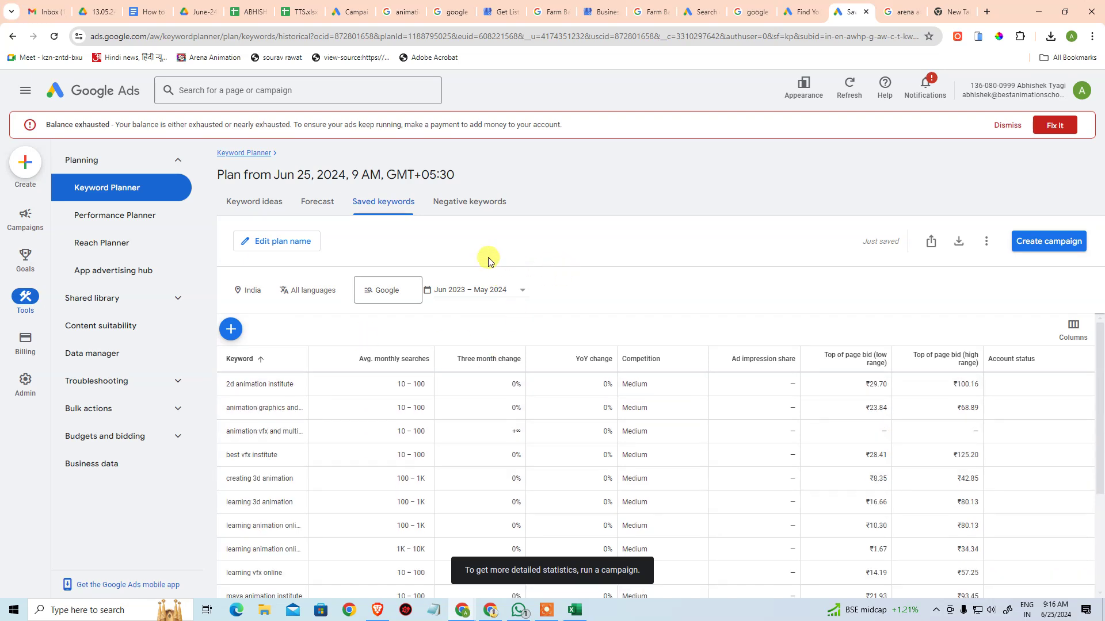
Examine the plan's forecast, including conversions, clicks, impressions and cost, and return to its saved keywords
click(314, 206)
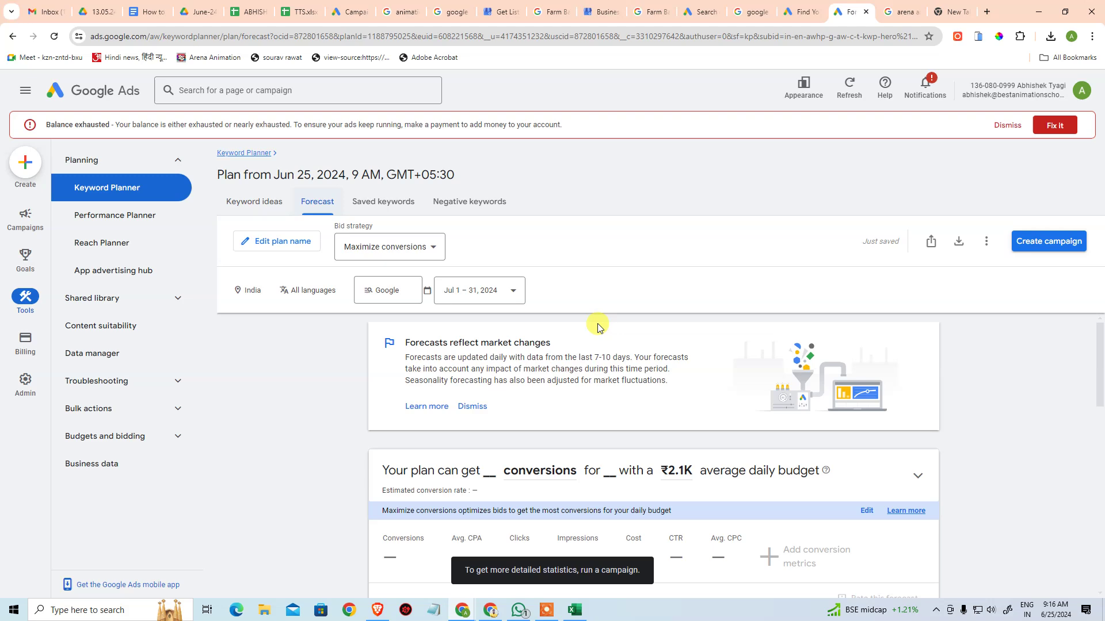
scroll(801, 424, down, 4)
scroll(988, 444, up, 3)
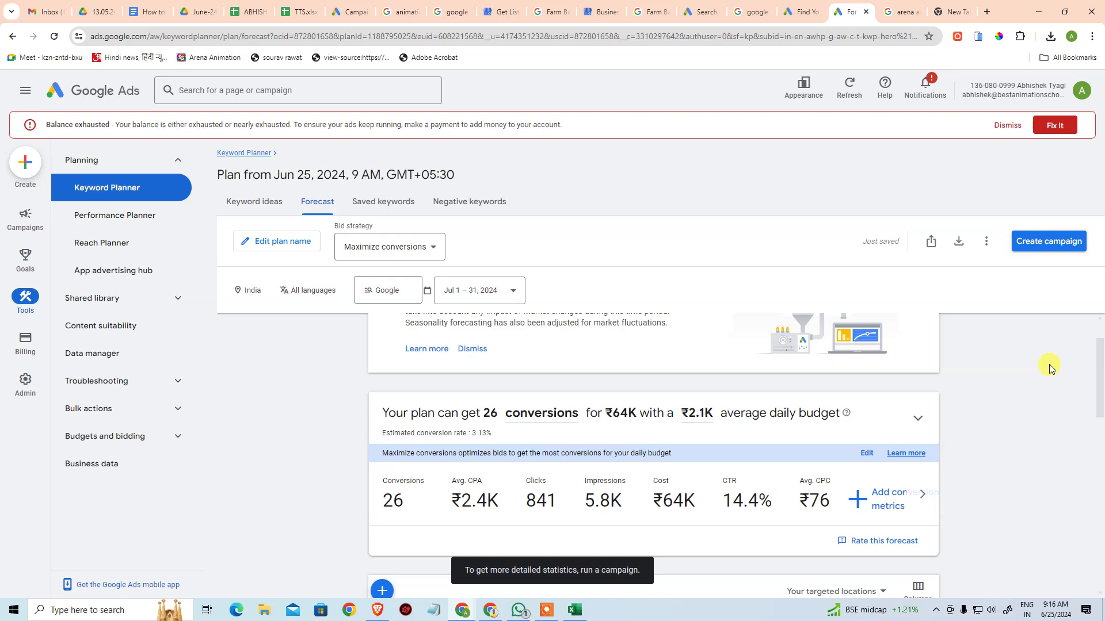
scroll(1048, 364, up, 1)
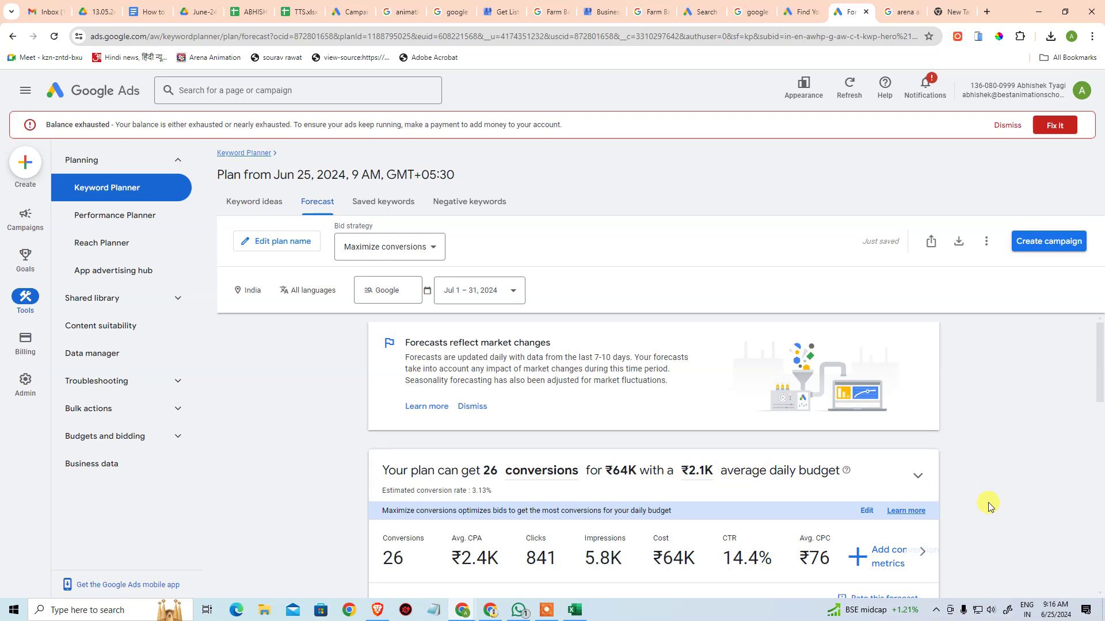
scroll(986, 502, down, 1)
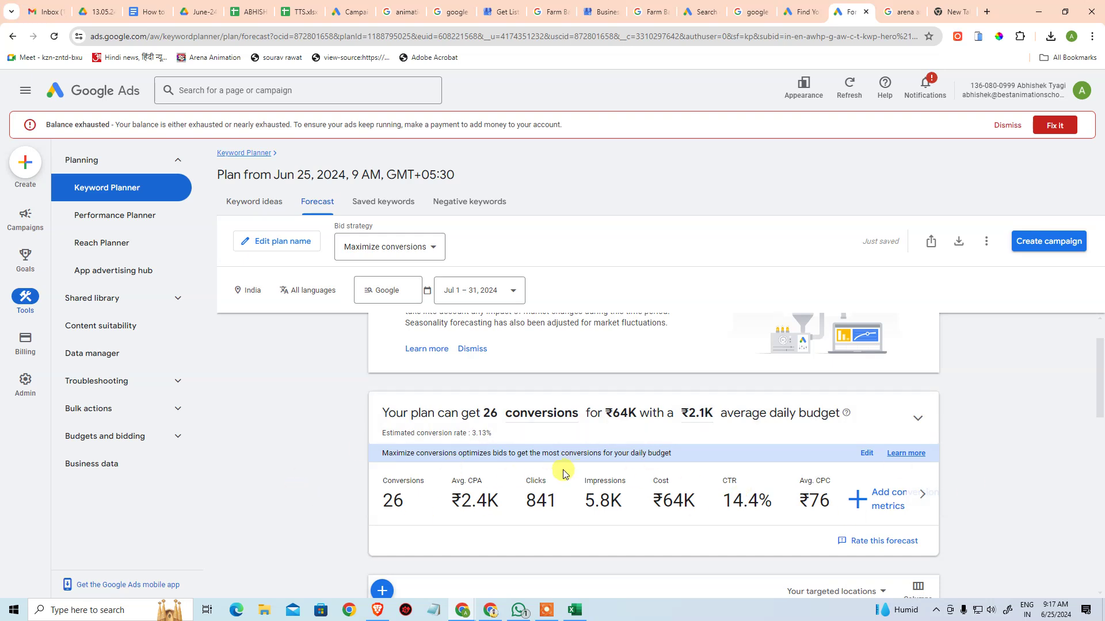
click(383, 208)
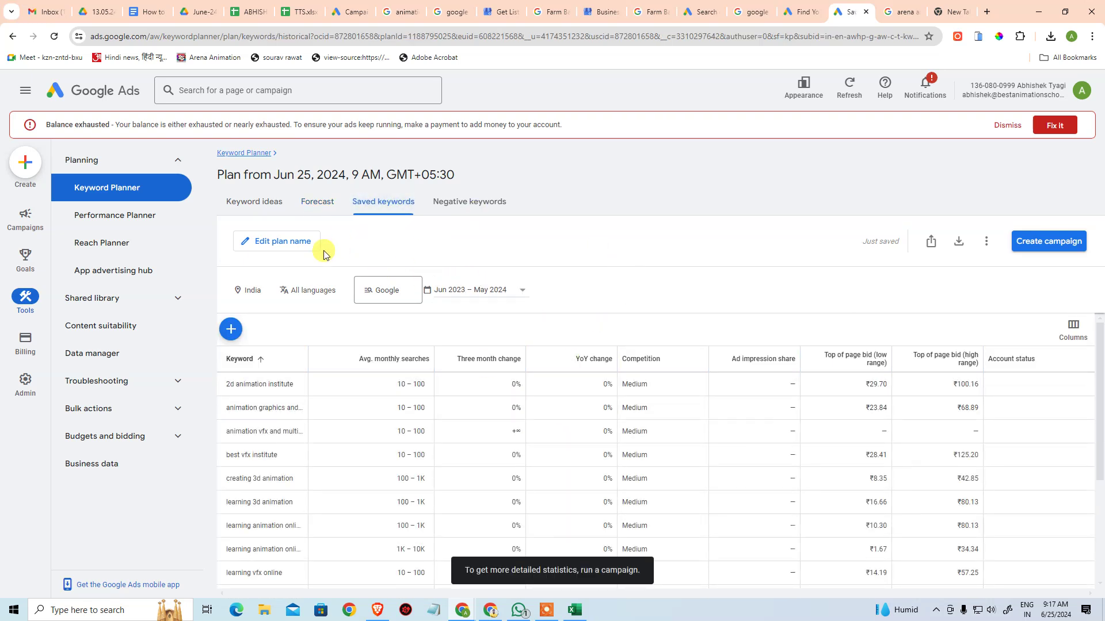
Open the form for adding keywords to the plan, switch to Excel and clear the pending copy selection
click(234, 329)
key(alt+Tab)
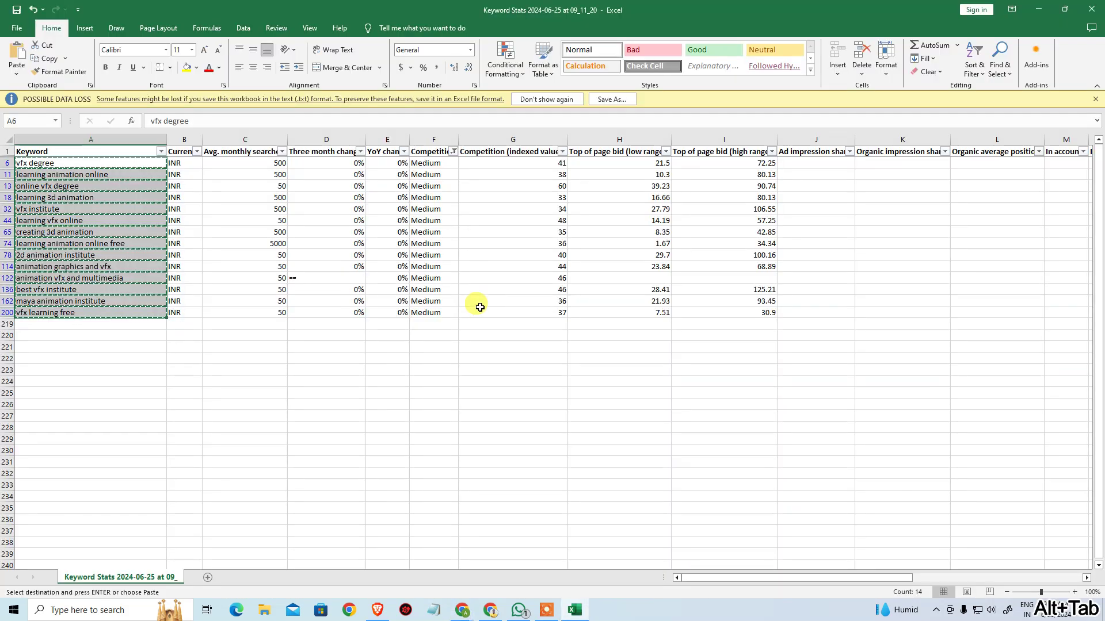
click(233, 398)
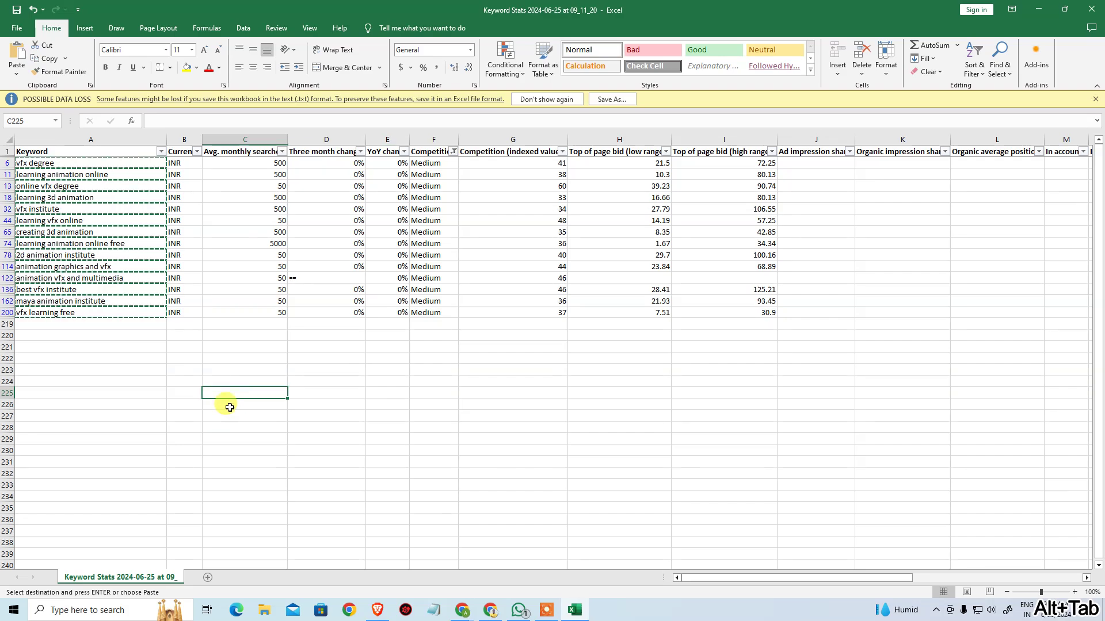
key(alt+Tab)
key(alt+Tab)
click(215, 370)
key(Escape)
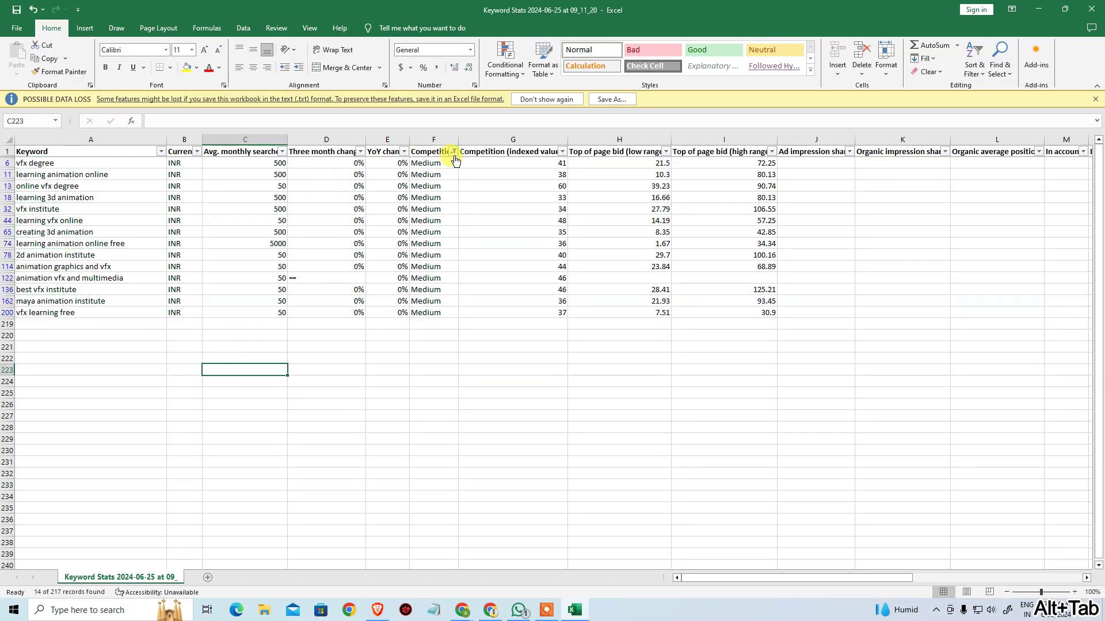
Change the Competition column's filter to show only Low instead of Medium
click(453, 151)
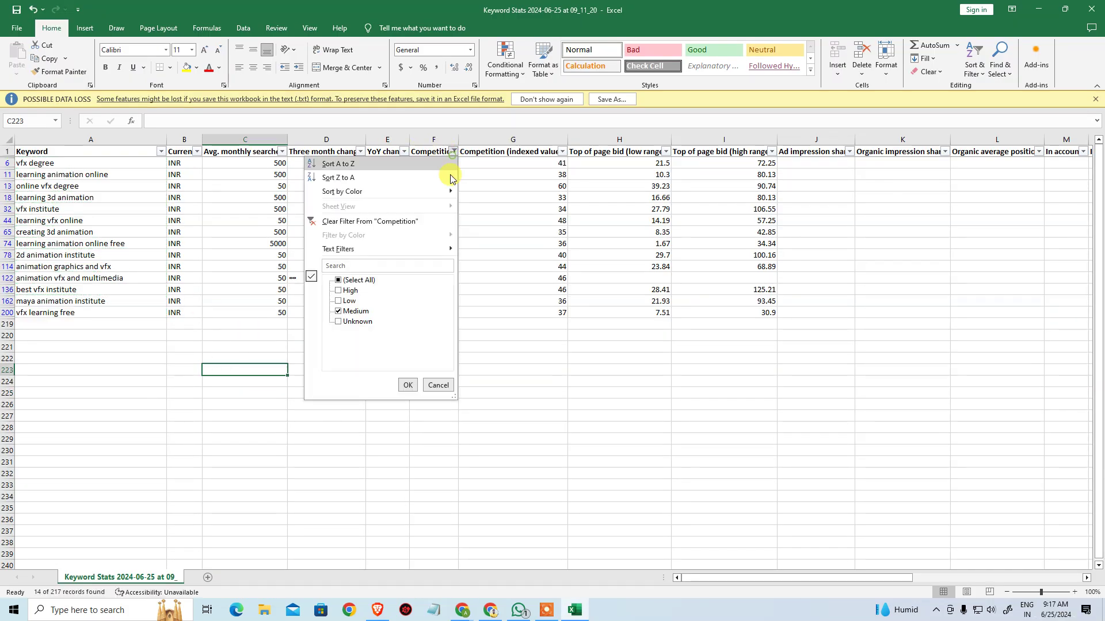
click(347, 302)
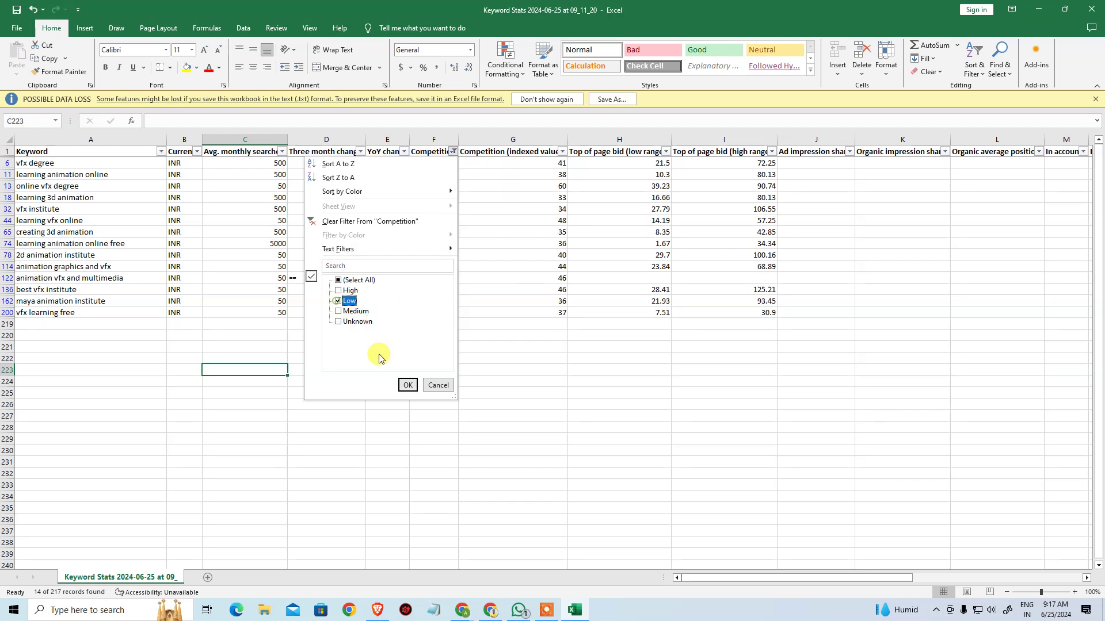
click(406, 385)
Copy the filtered Low-competition keywords, from 3d animation programs through world's top vfx studios, in the Keyword column
click(94, 172)
scroll(114, 375, down, 20)
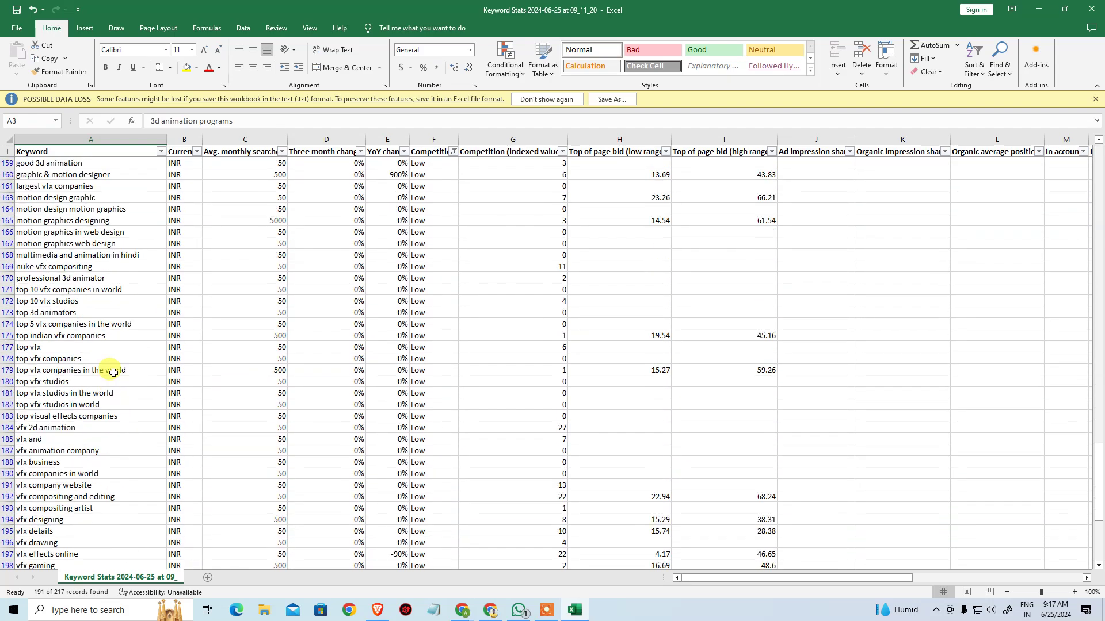
scroll(114, 374, down, 13)
shift+click(151, 313)
key(ctrl+c)
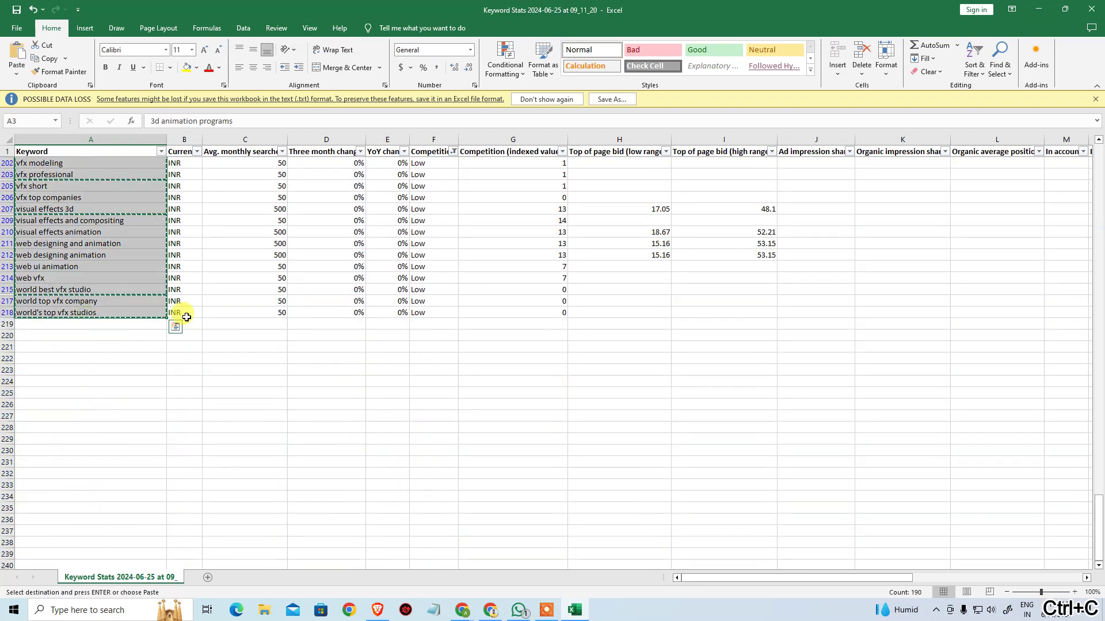
Return to Google Ads, paste the copied keywords into Add keywords to your plan, and try to save them
key(alt+Tab)
click(314, 394)
key(ctrl+v)
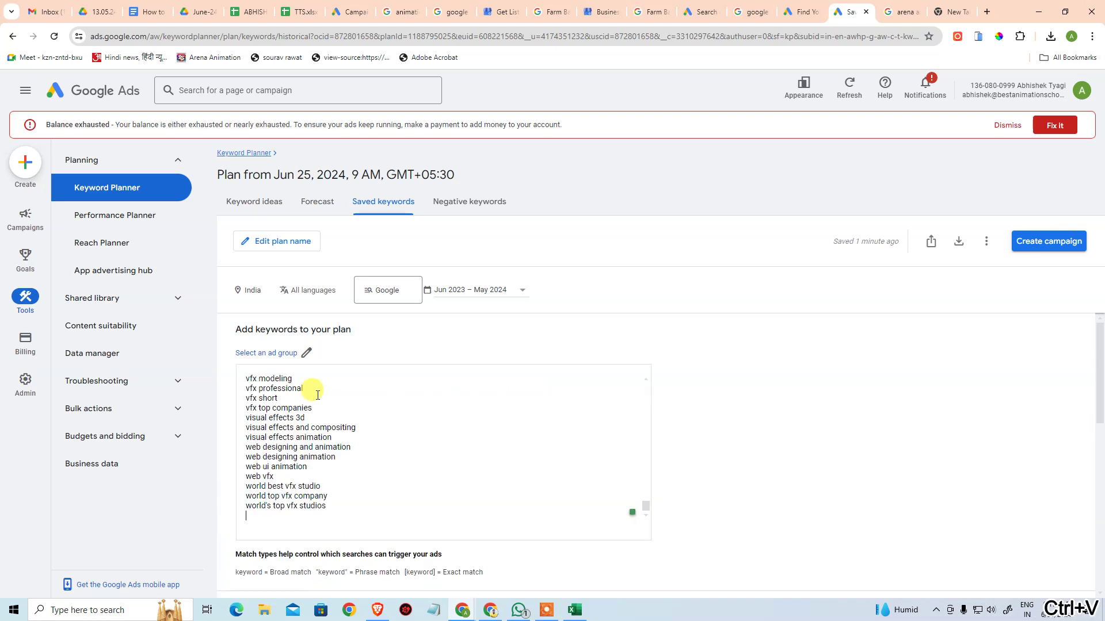
scroll(346, 432, down, 5)
scroll(284, 412, up, 2)
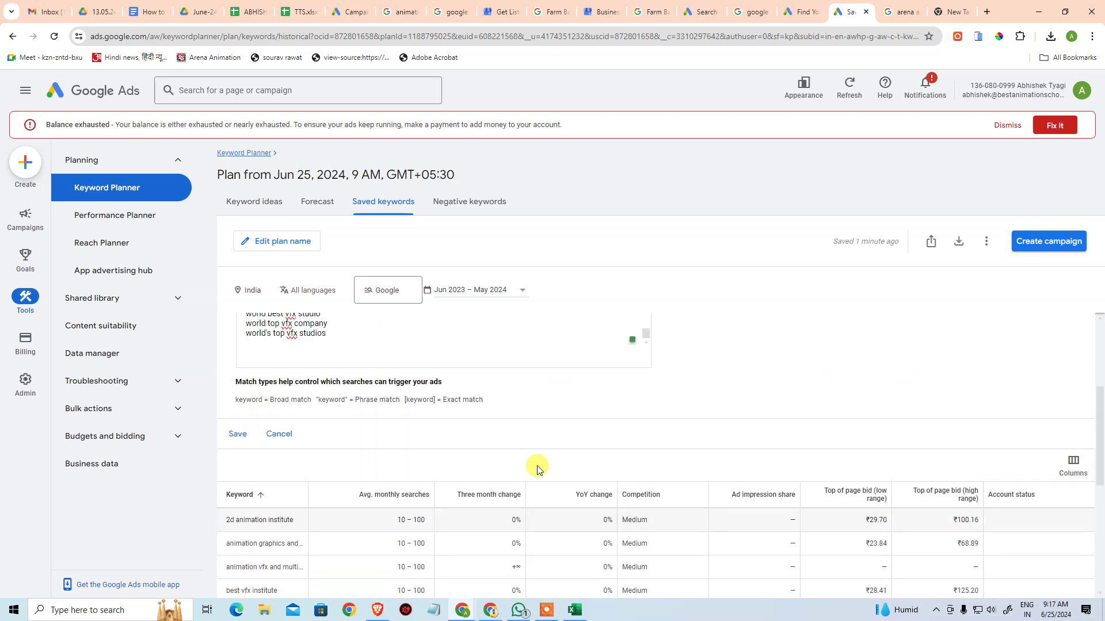
click(239, 434)
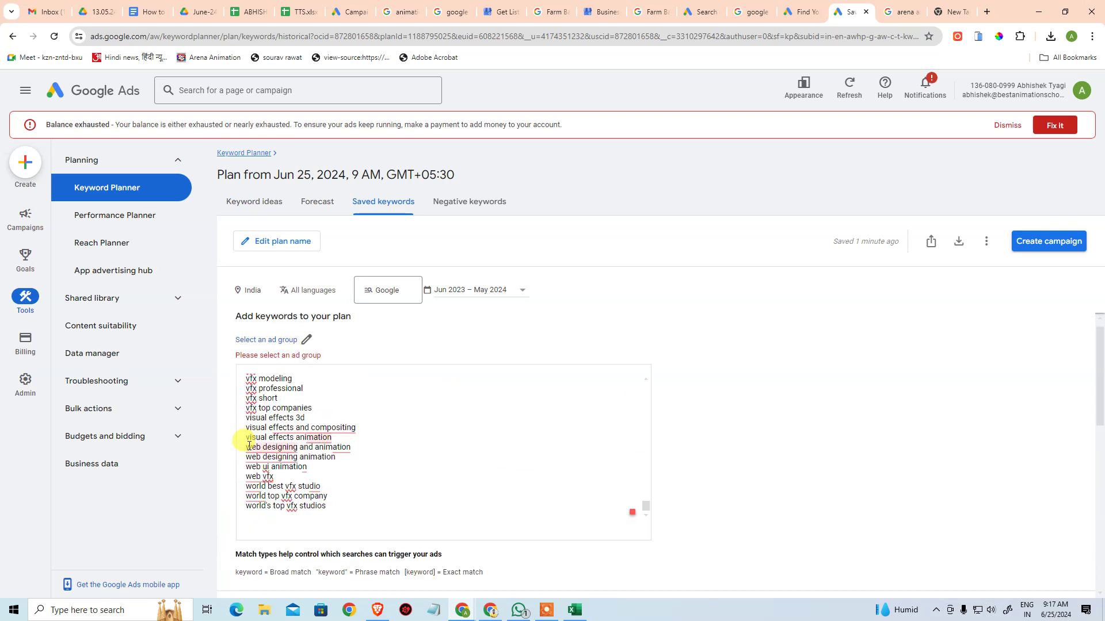
Assign the pasted keywords to Ad group 1 and save them to the plan
click(305, 342)
click(271, 369)
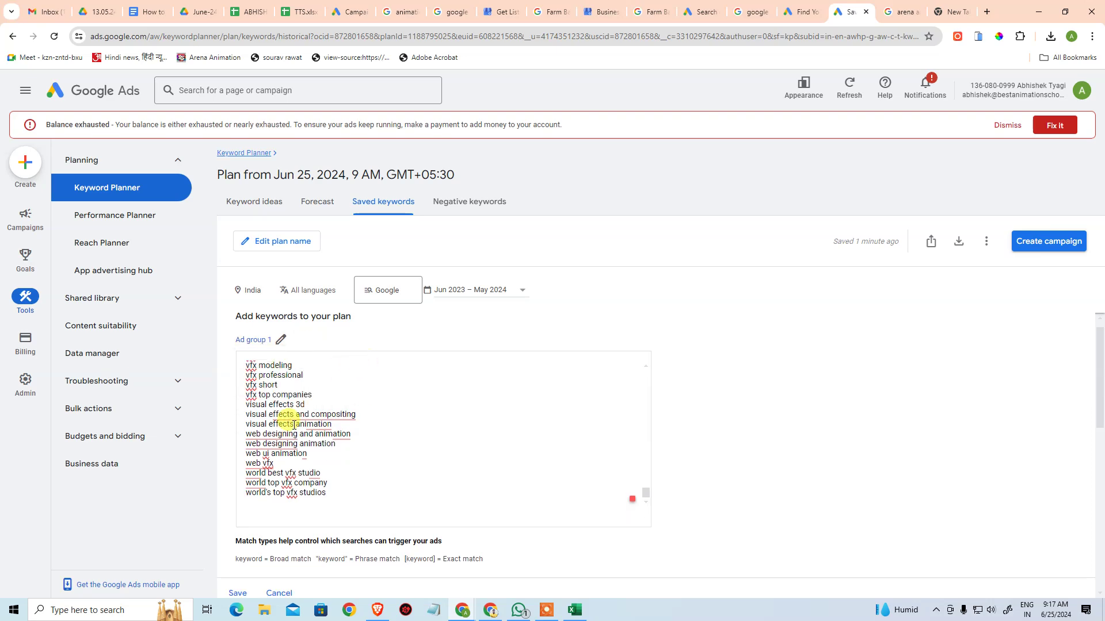
scroll(295, 457, down, 4)
click(239, 363)
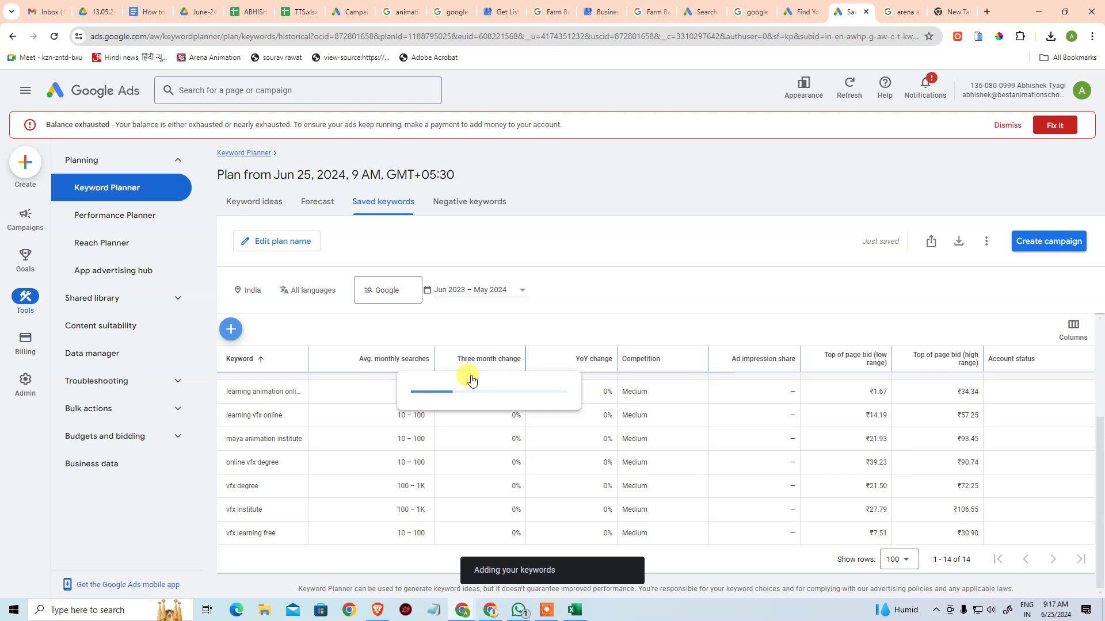
Look over the saved keywords, open the plan's forecast and review its conversions, clicks, impressions and cost
scroll(433, 463, down, 15)
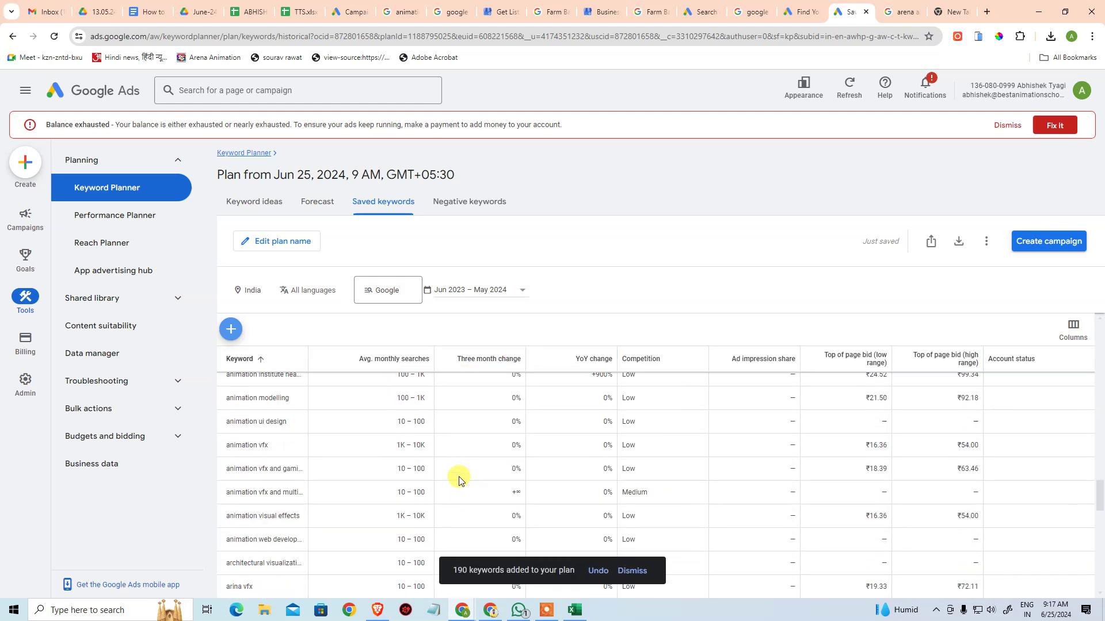
click(323, 202)
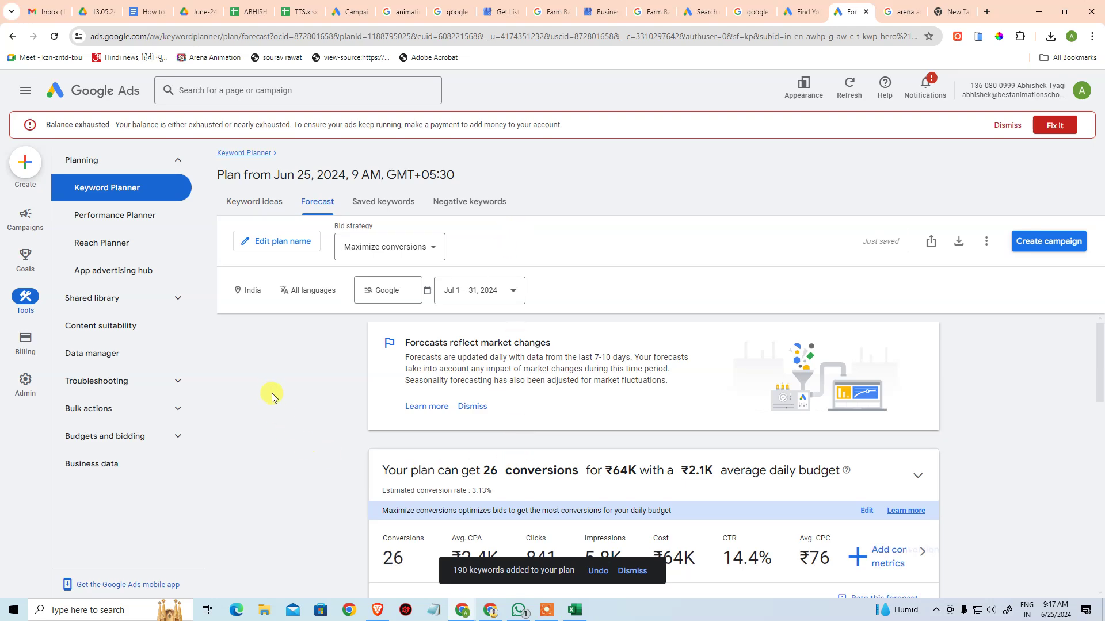
scroll(271, 395, down, 2)
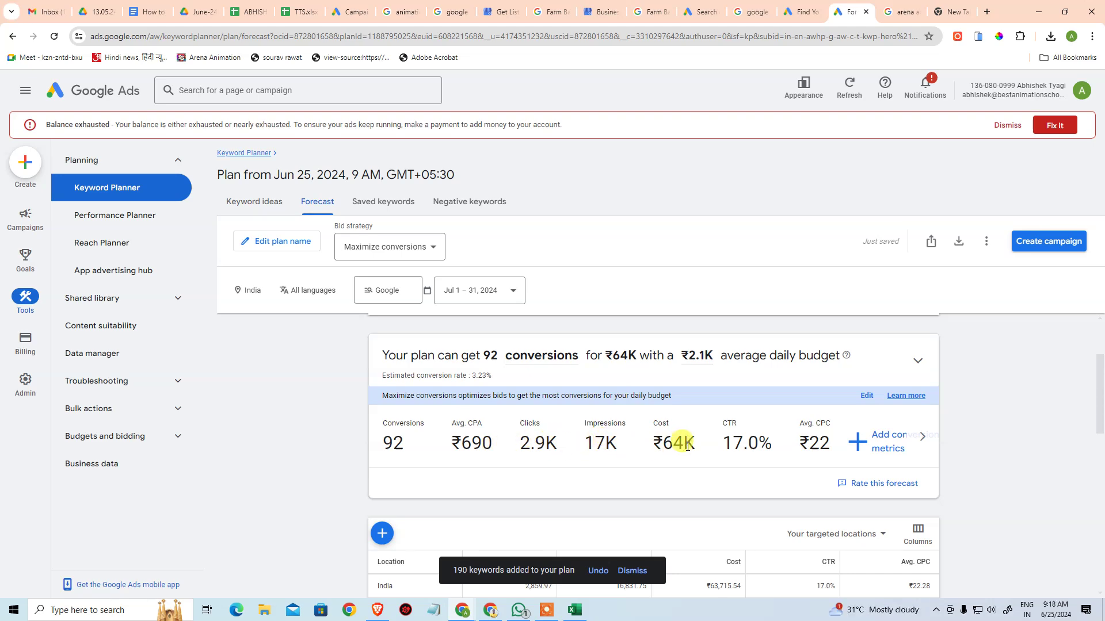
Examine the forecast's Devices breakdown of conversions, cost and clicks for mobile phones and computers, and the Locations chart
scroll(1052, 455, down, 5)
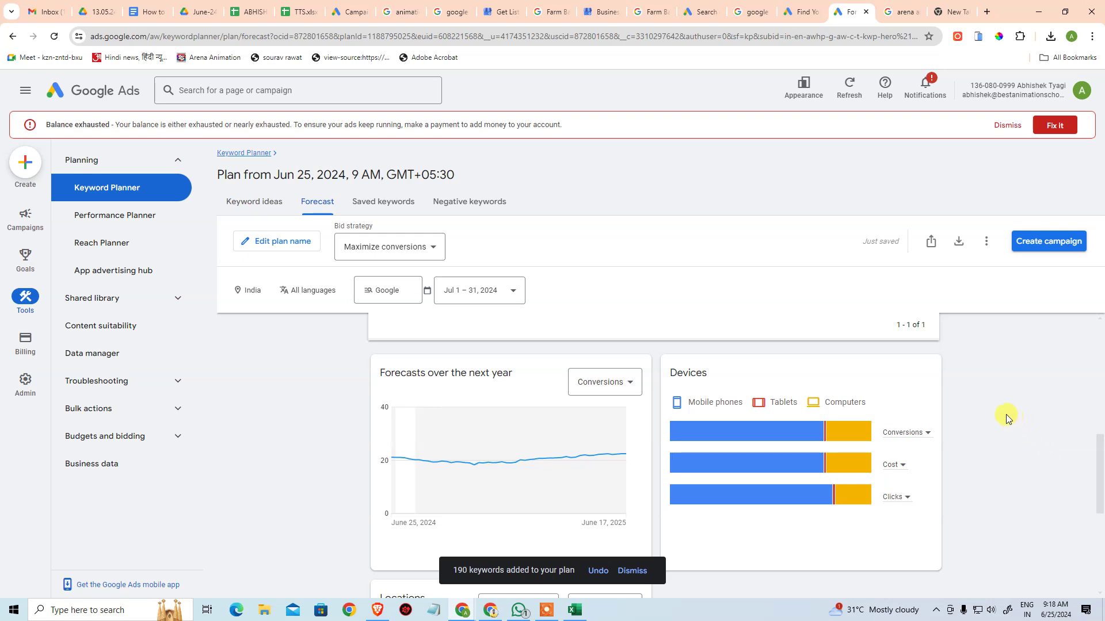
mouse_move(795, 427)
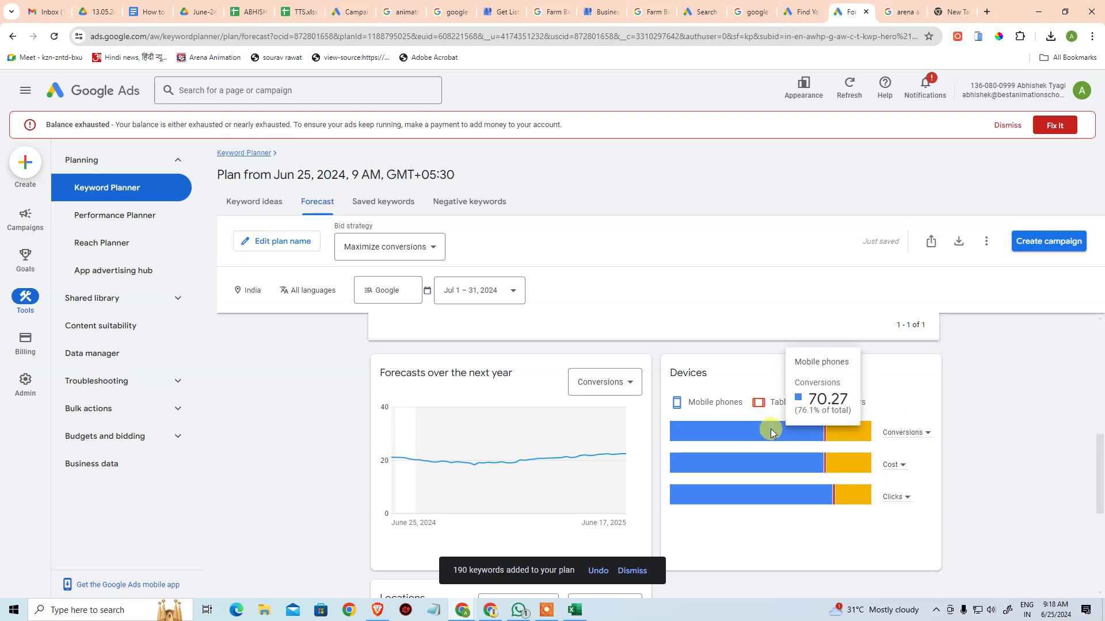
mouse_move(774, 463)
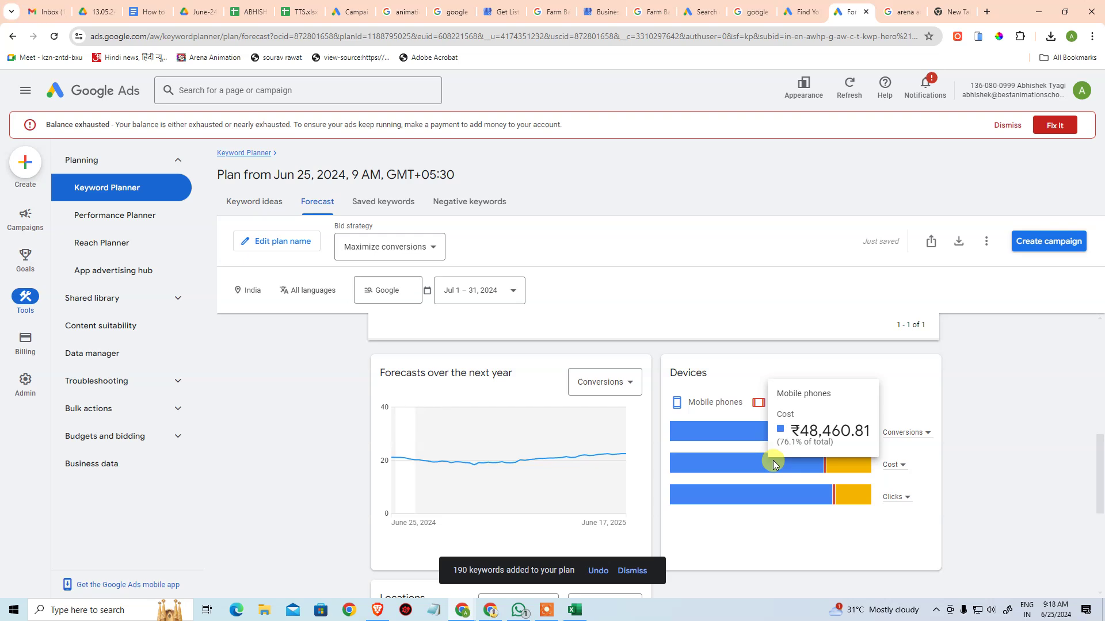
mouse_move(762, 488)
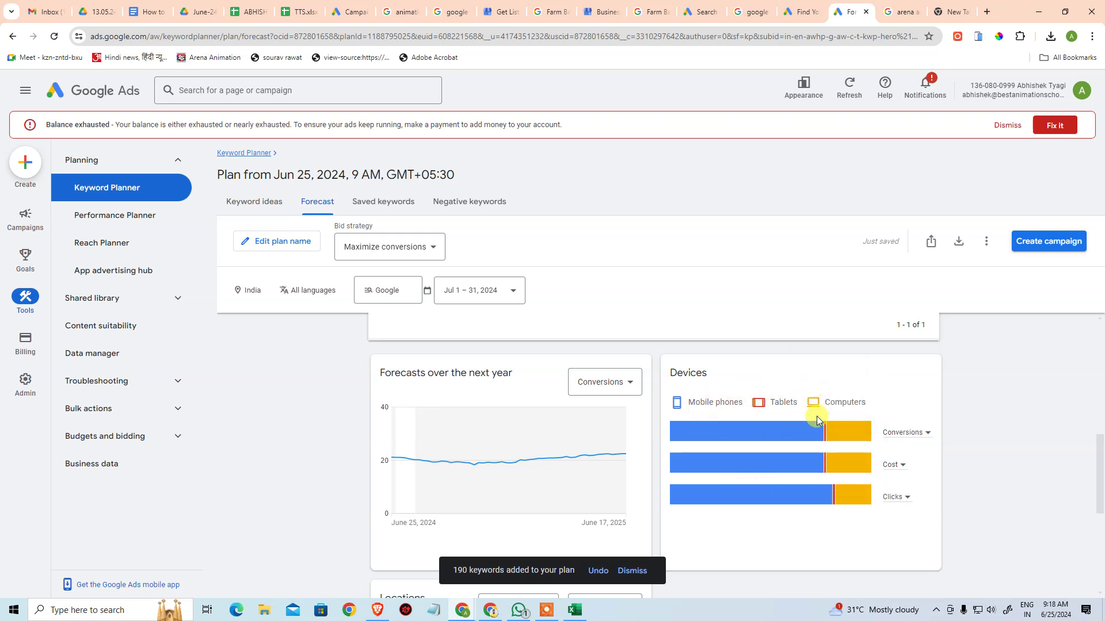
mouse_move(757, 444)
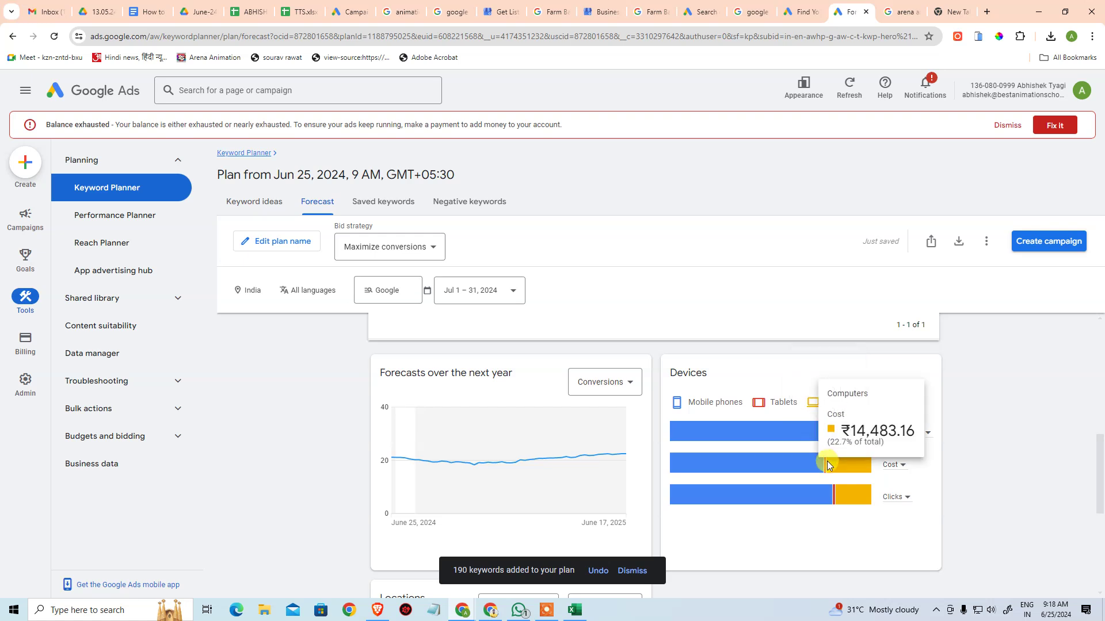
mouse_move(827, 466)
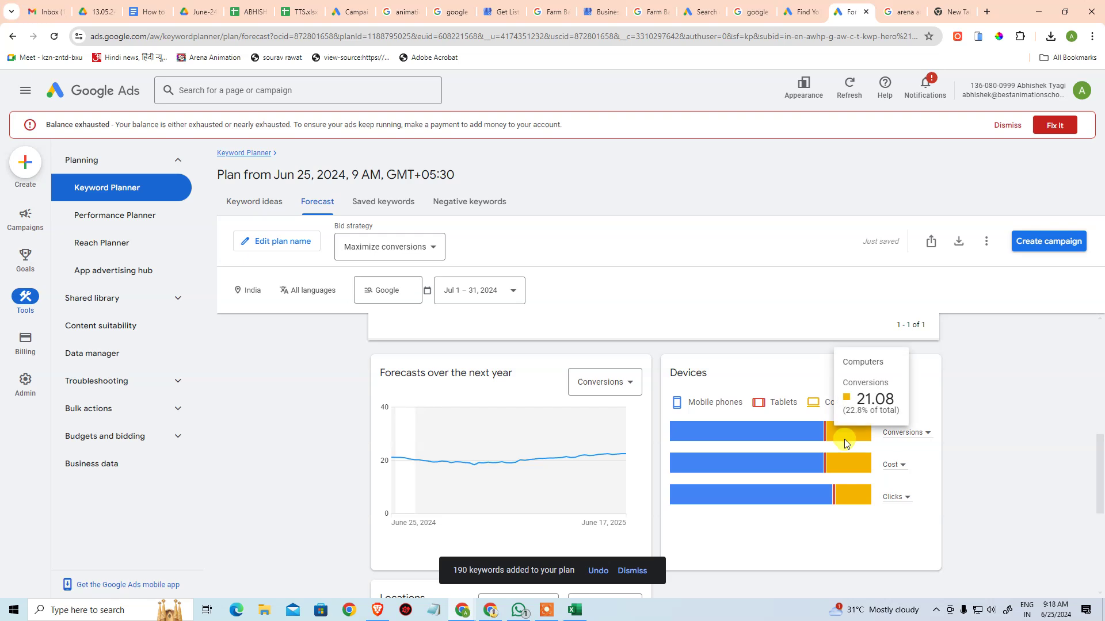
mouse_move(856, 493)
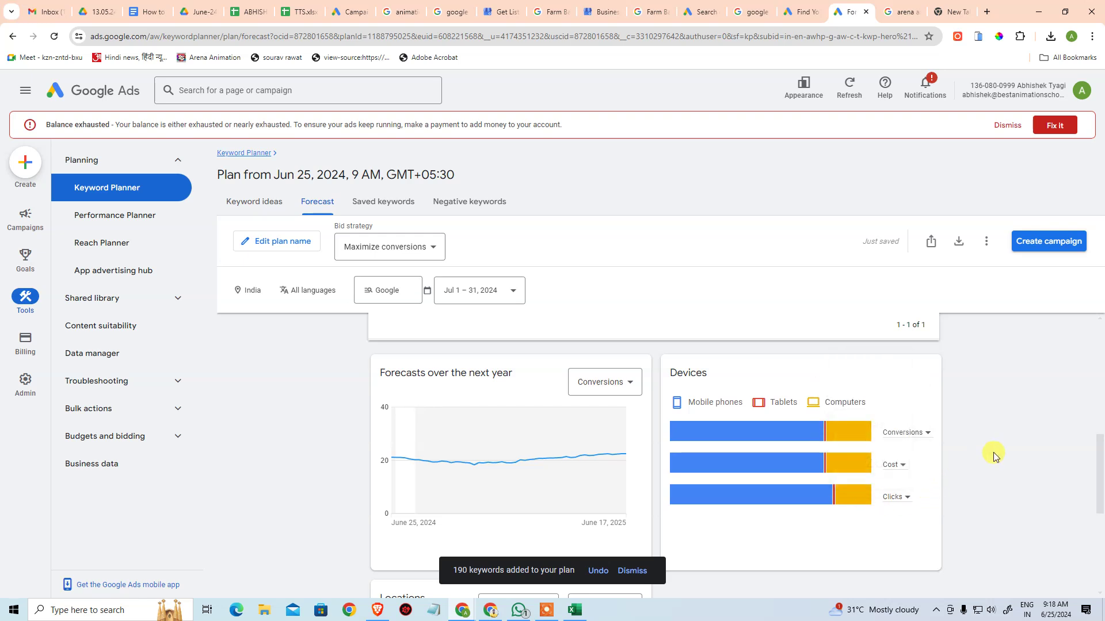
scroll(1020, 471, down, 3)
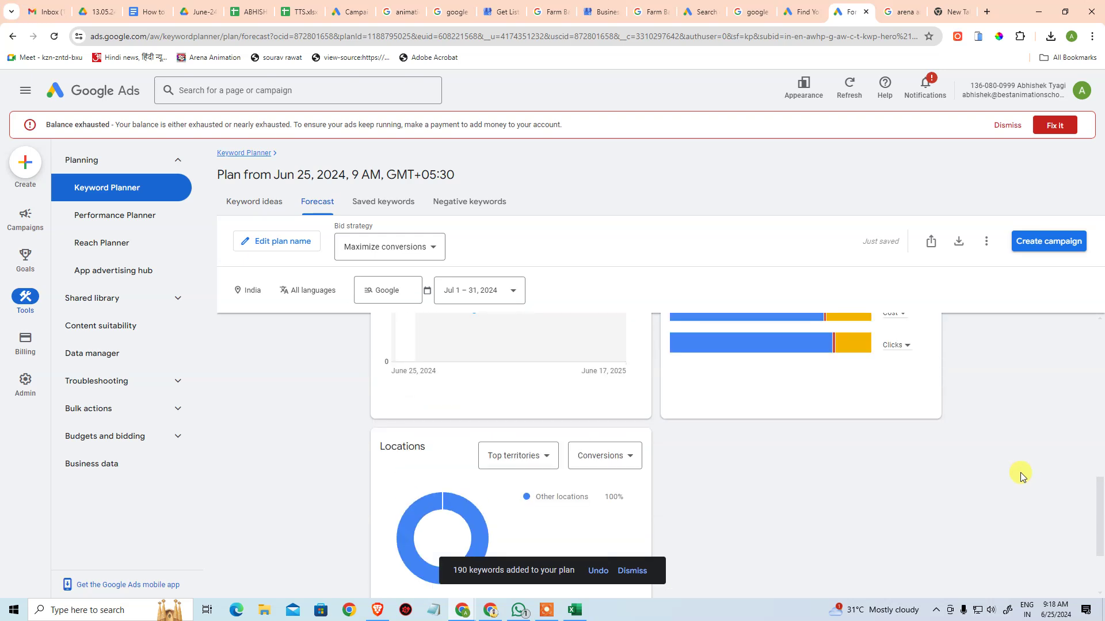
Switch the forecast's location table from targeted locations to Top states
scroll(1020, 471, up, 5)
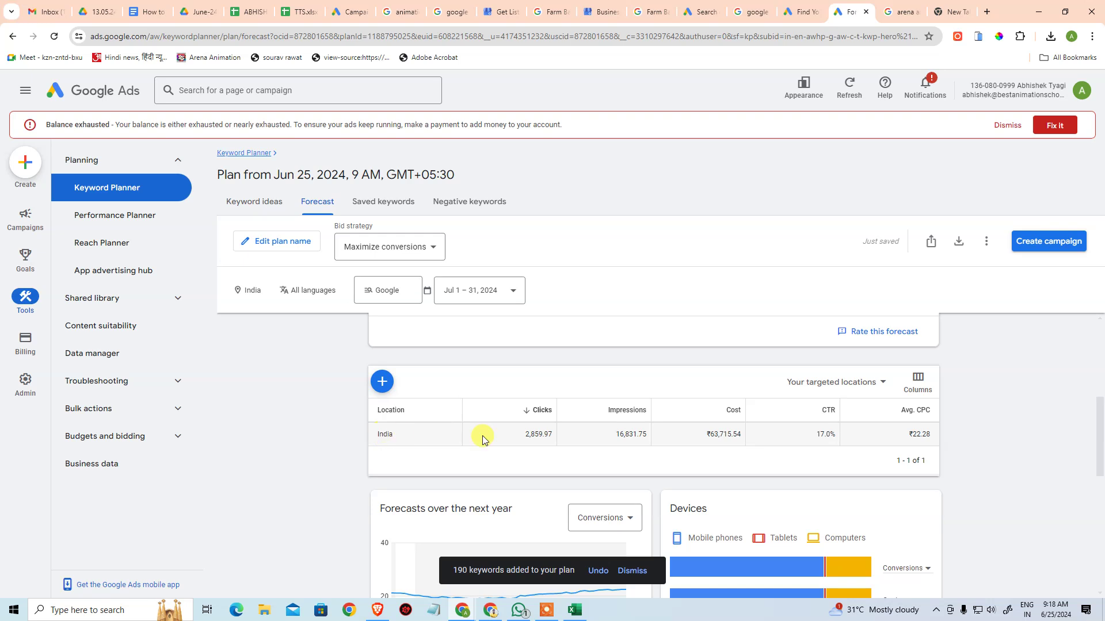
click(408, 439)
click(814, 391)
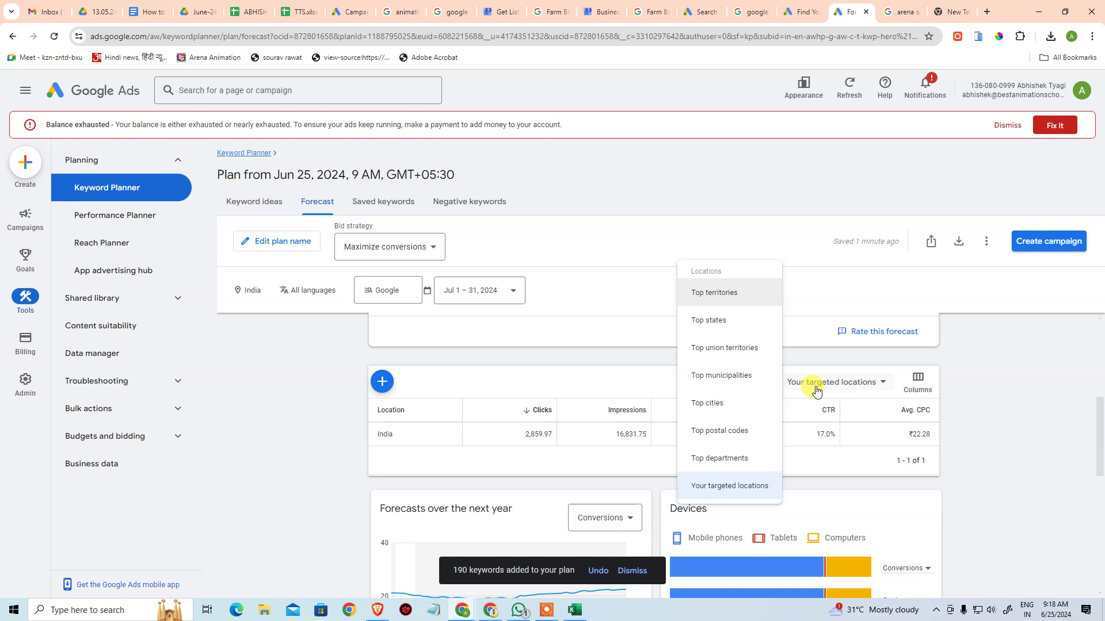
click(726, 488)
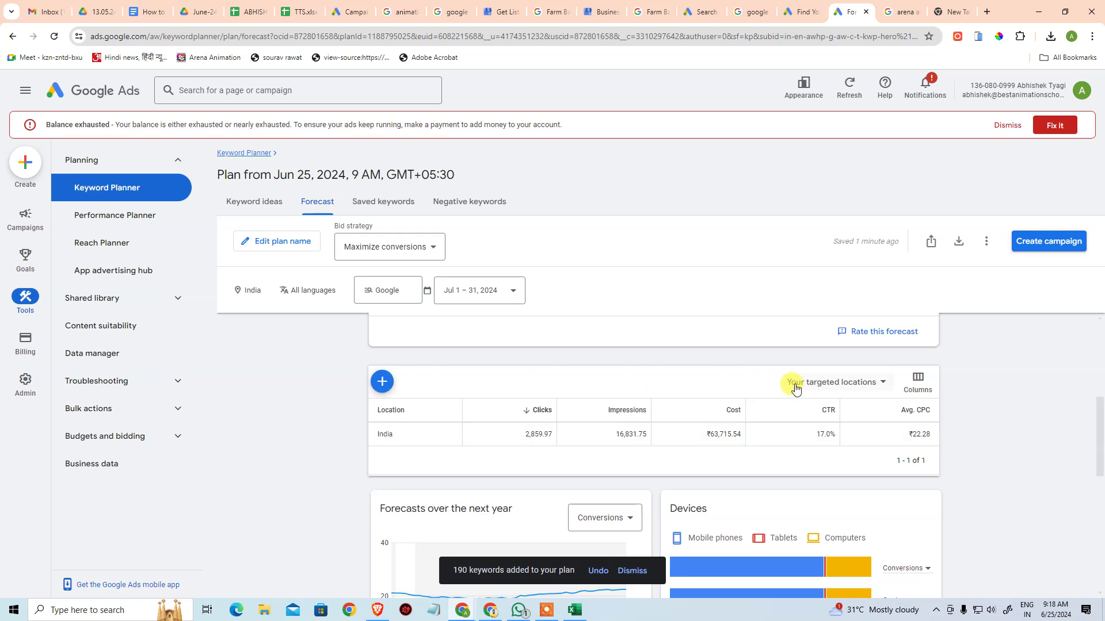
click(877, 382)
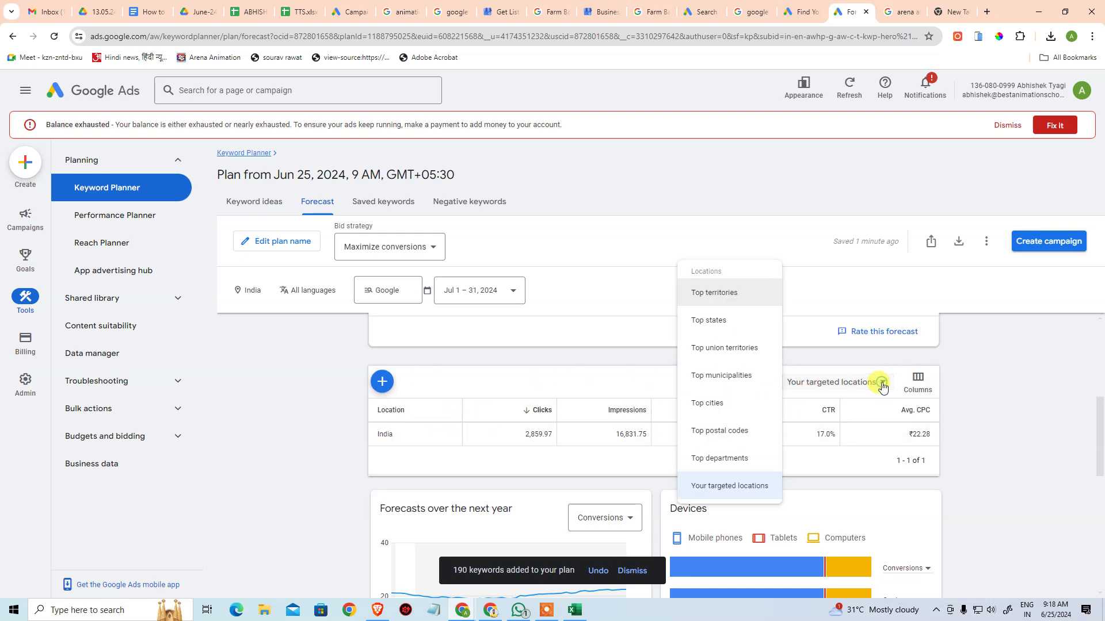
click(721, 326)
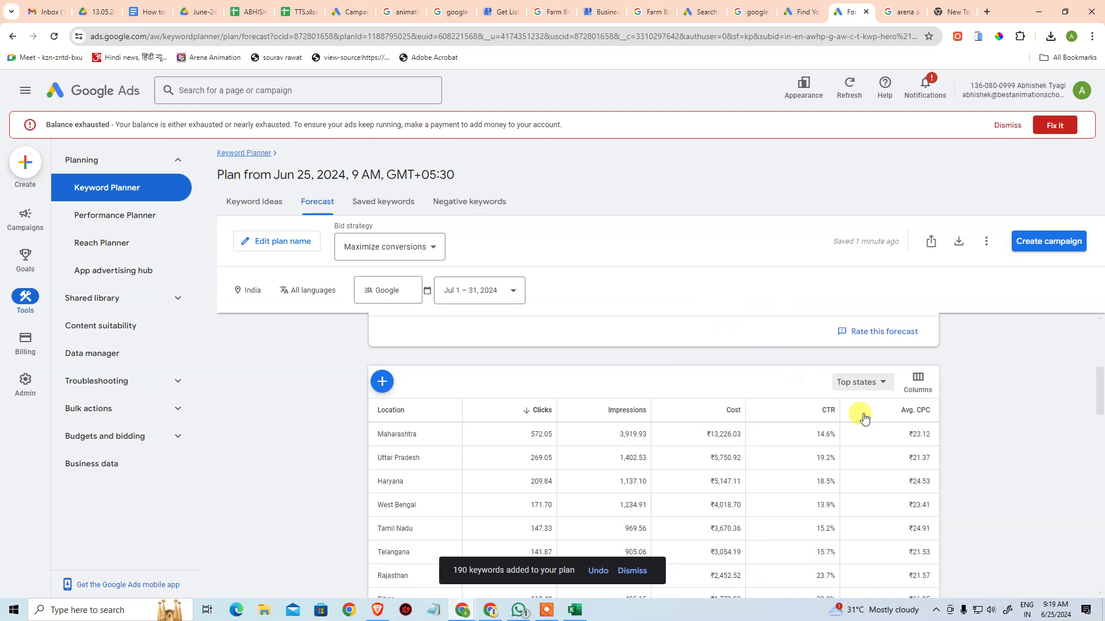
Examine the clicks, impressions, cost, CTR and average CPC forecast for each state against the plan totals
scroll(885, 432, down, 3)
scroll(1039, 454, up, 5)
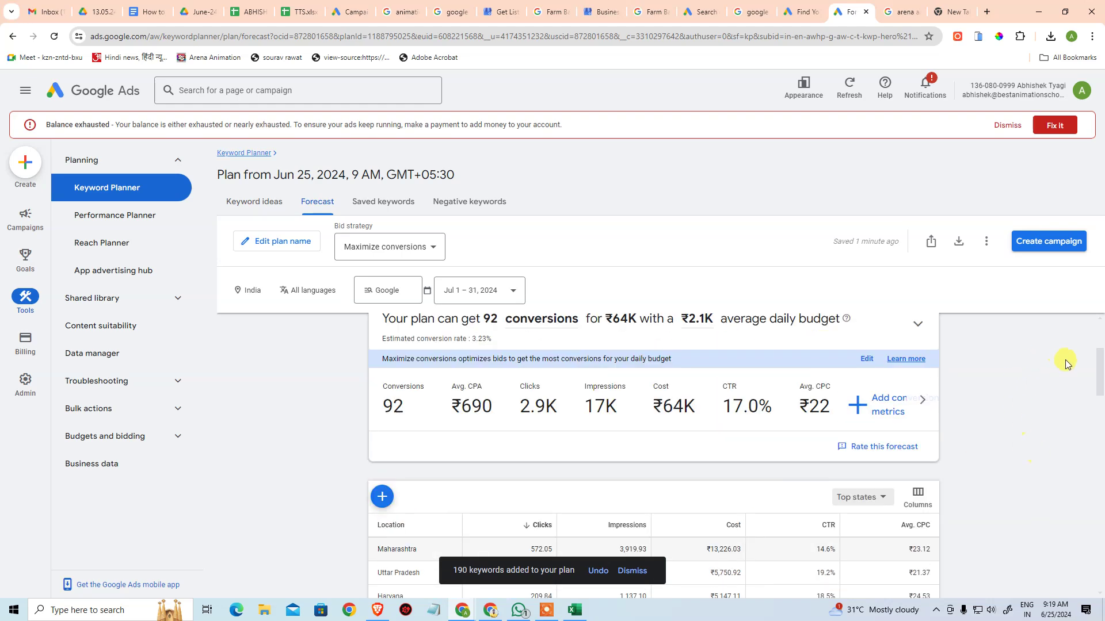
scroll(1065, 362, down, 2)
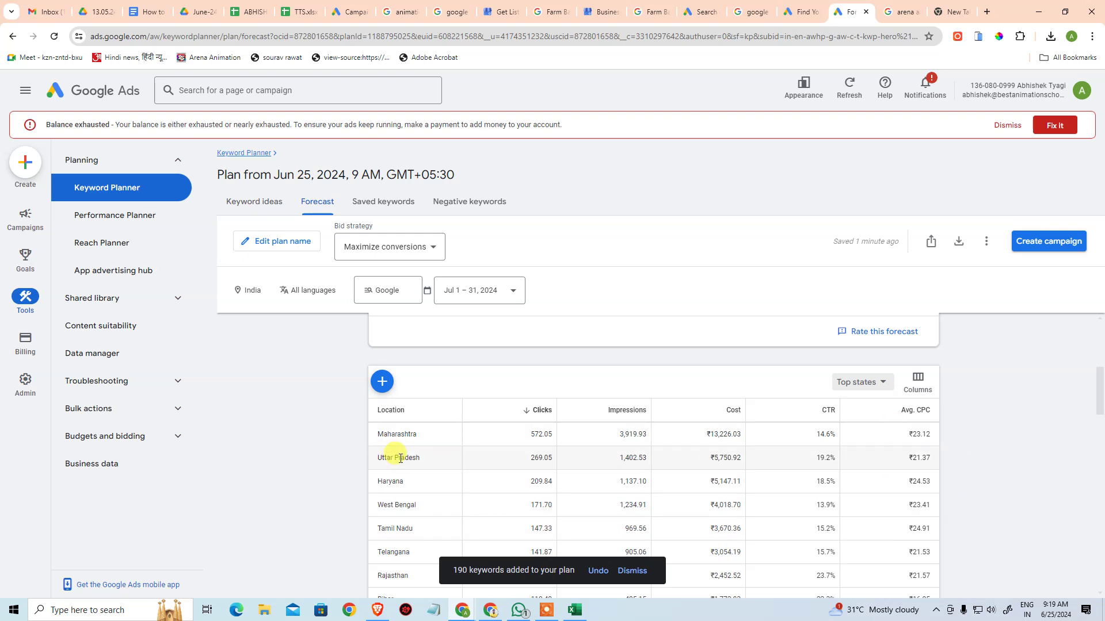
scroll(397, 460, down, 2)
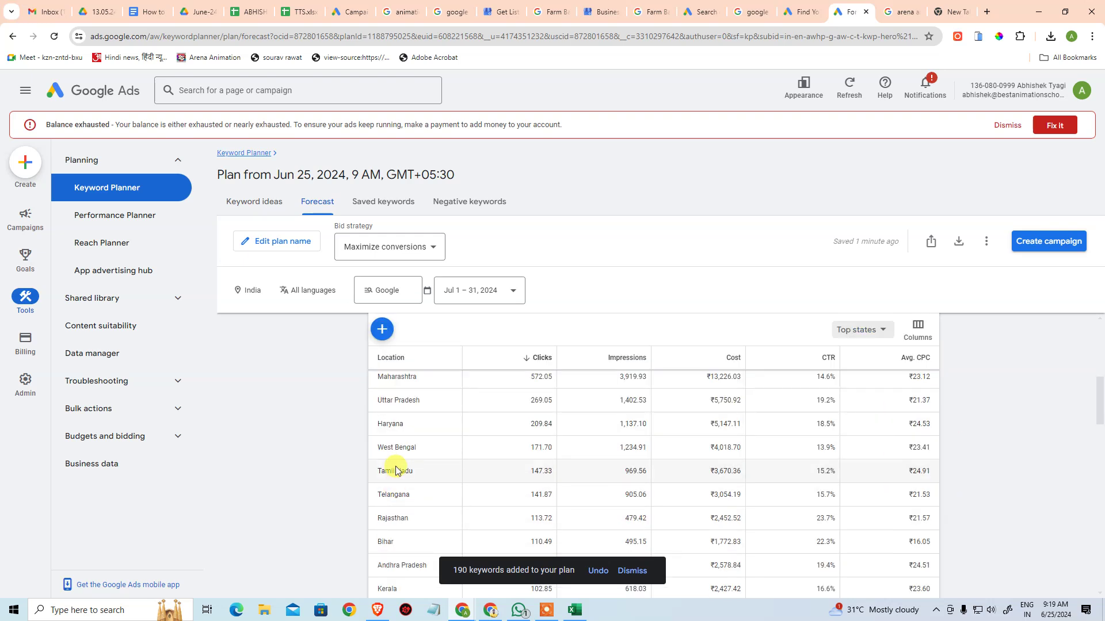
scroll(397, 470, down, 6)
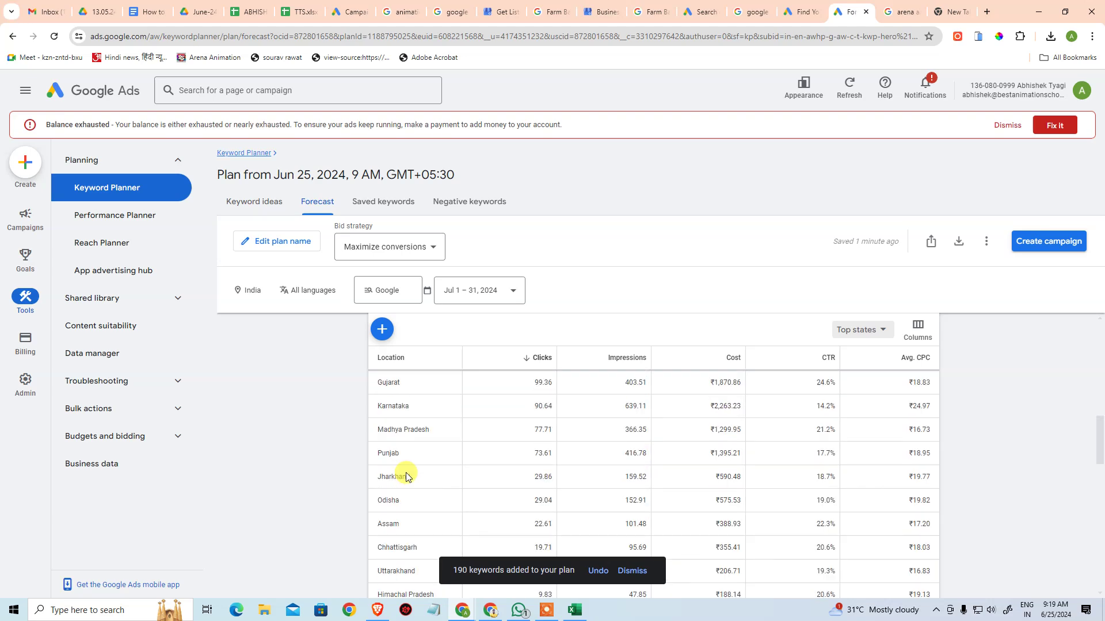
scroll(406, 475, up, 6)
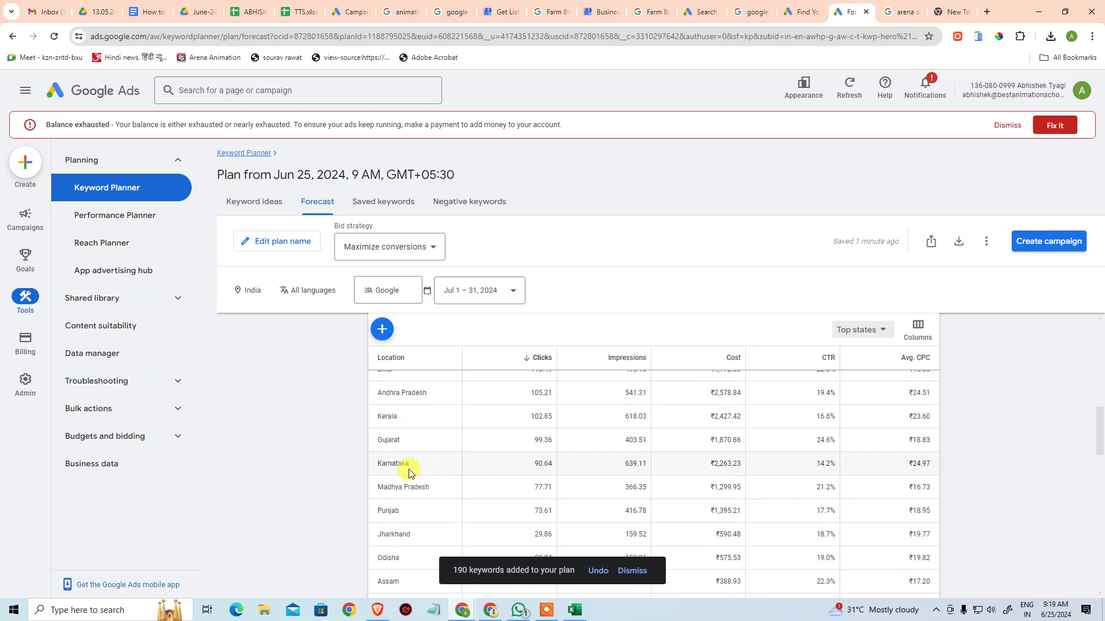
scroll(409, 469, up, 4)
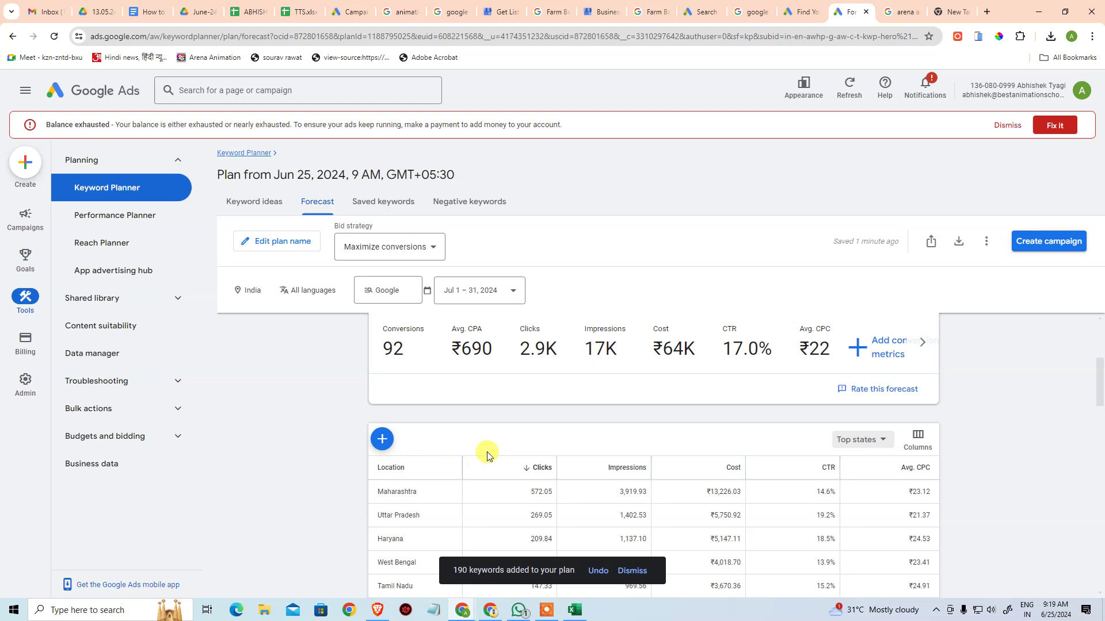
scroll(488, 458, down, 1)
scroll(420, 465, up, 3)
scroll(450, 465, down, 3)
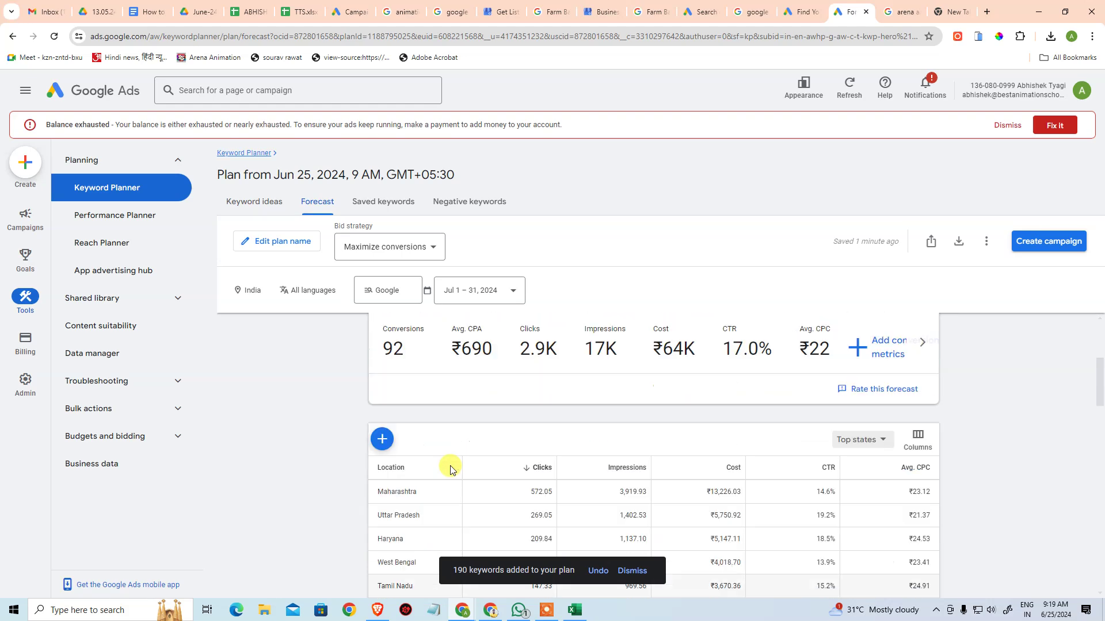
Switch the forecast's location table from Top states to Top postal codes
scroll(422, 506, down, 4)
scroll(461, 470, up, 6)
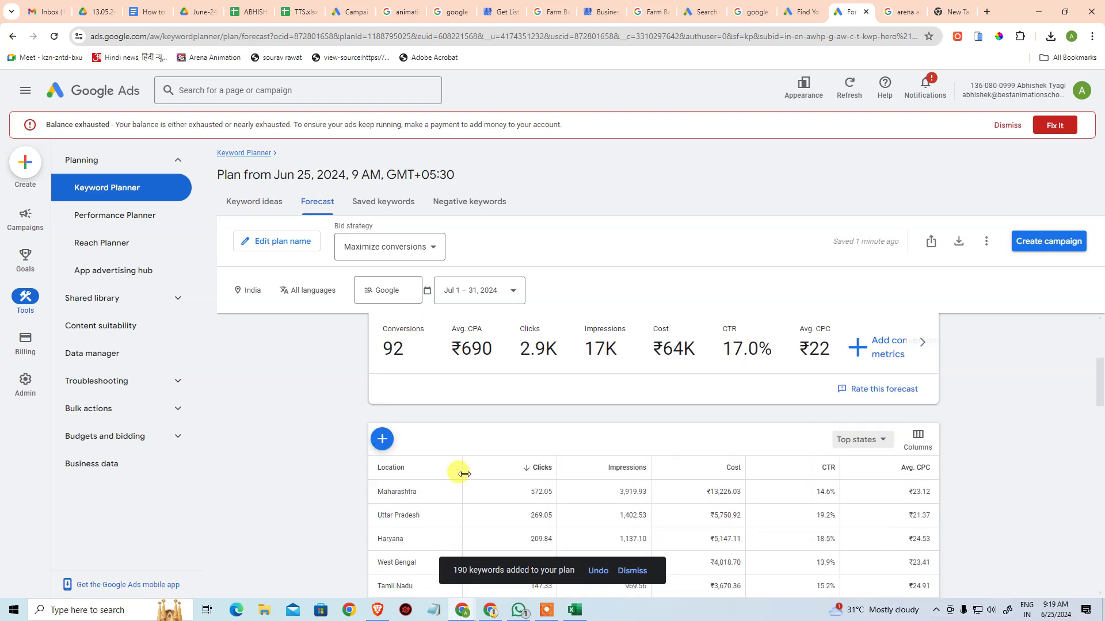
click(855, 497)
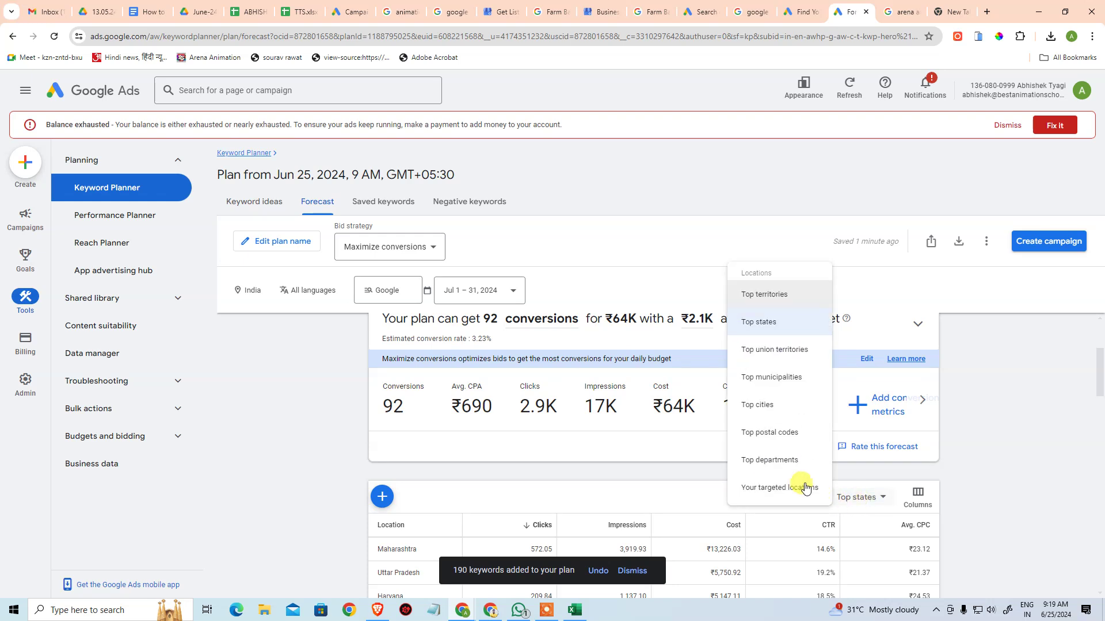
click(797, 436)
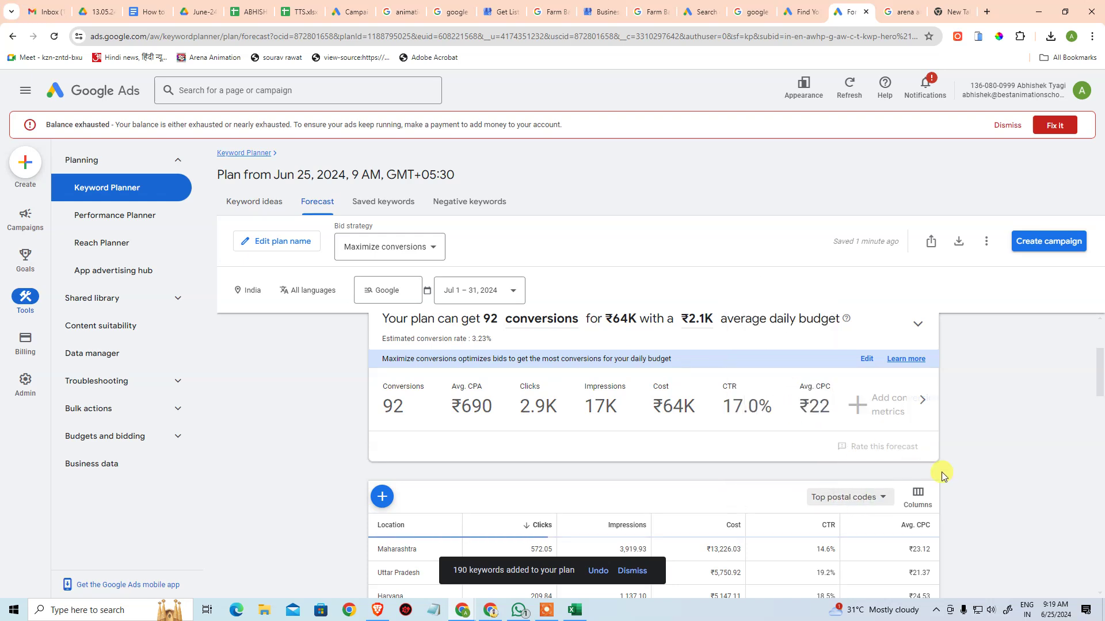
Examine the clicks, impressions, cost, CTR and average CPC forecast for each postal code
scroll(1007, 492, down, 2)
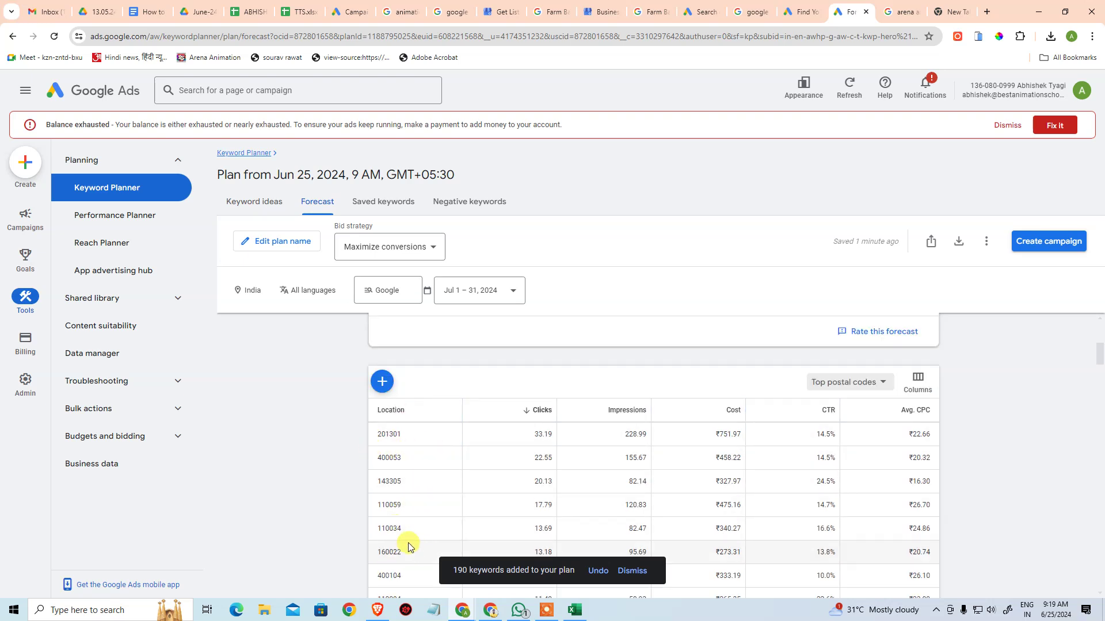
scroll(407, 542, down, 1)
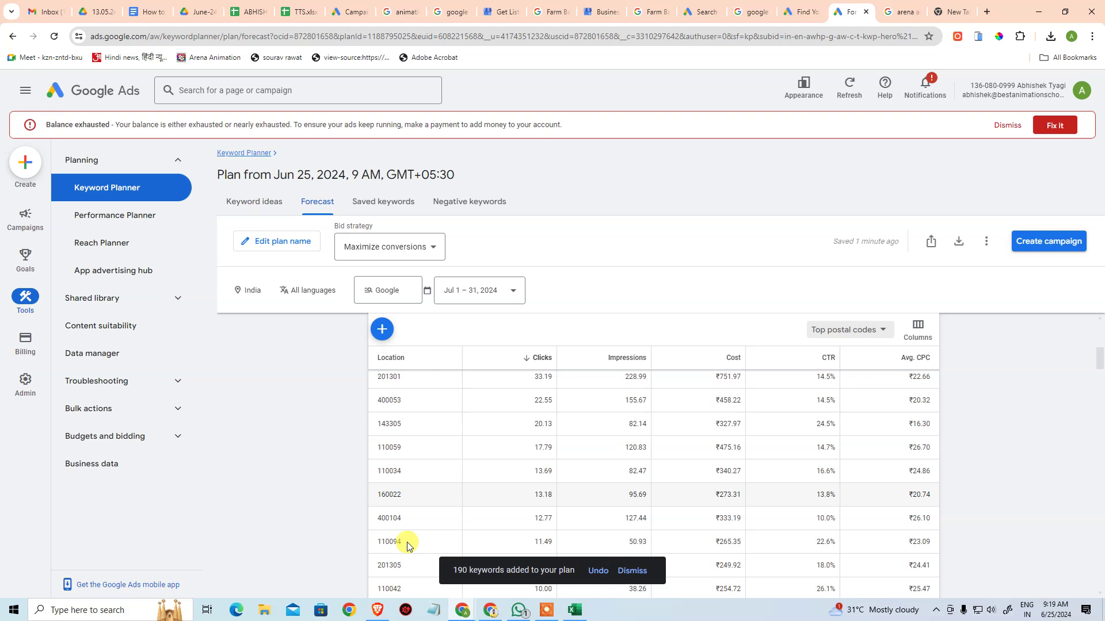
scroll(406, 542, down, 1)
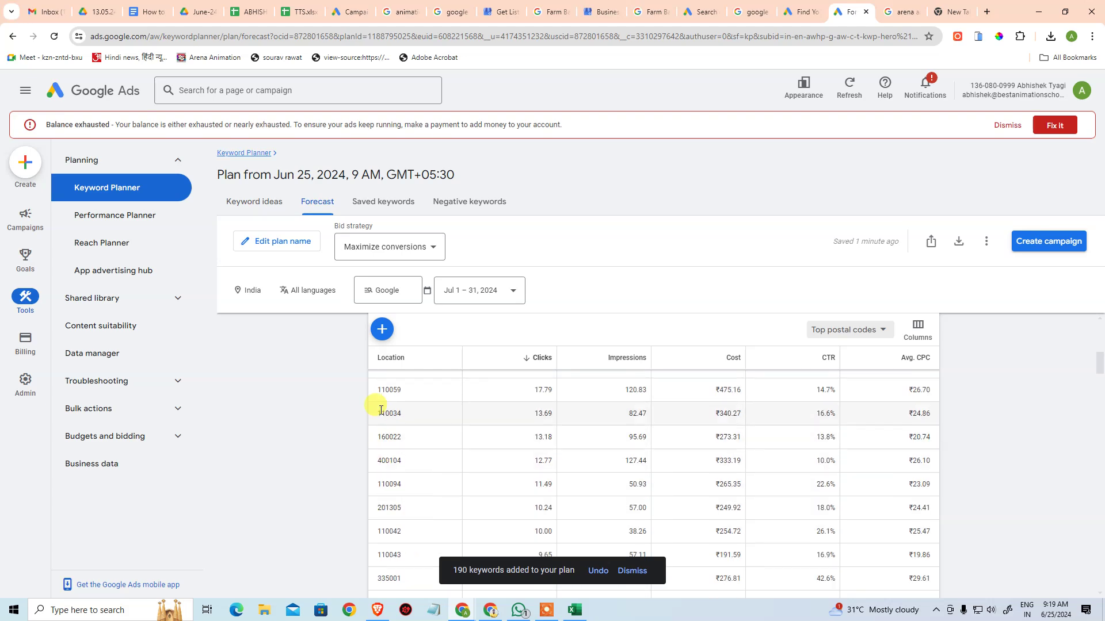
scroll(423, 404, down, 8)
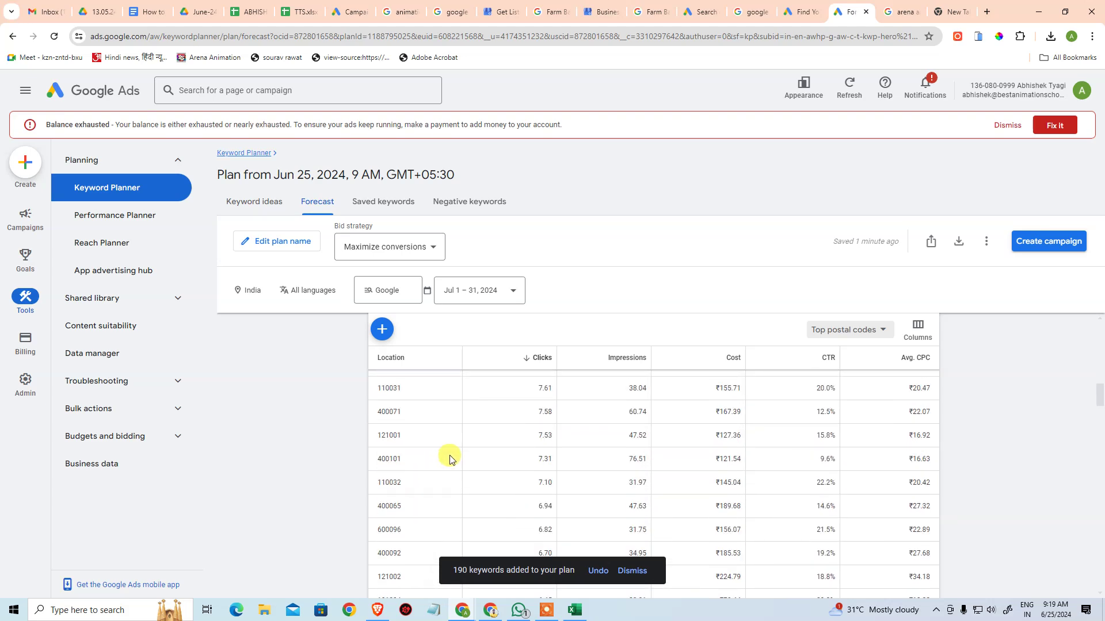
scroll(475, 465, up, 5)
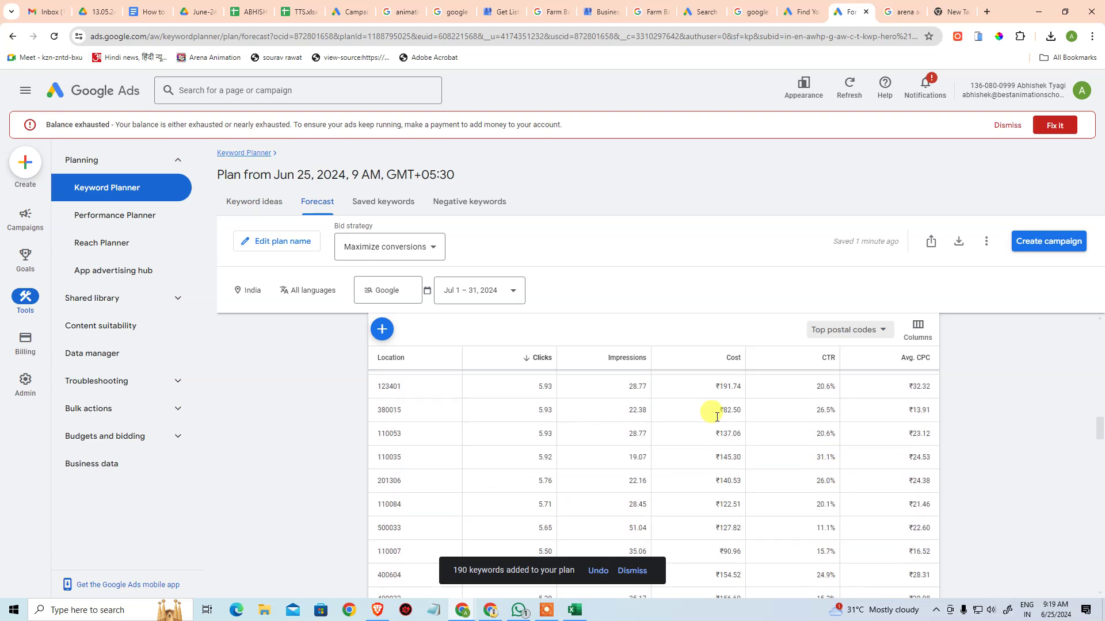
scroll(723, 424, up, 6)
scroll(724, 420, down, 4)
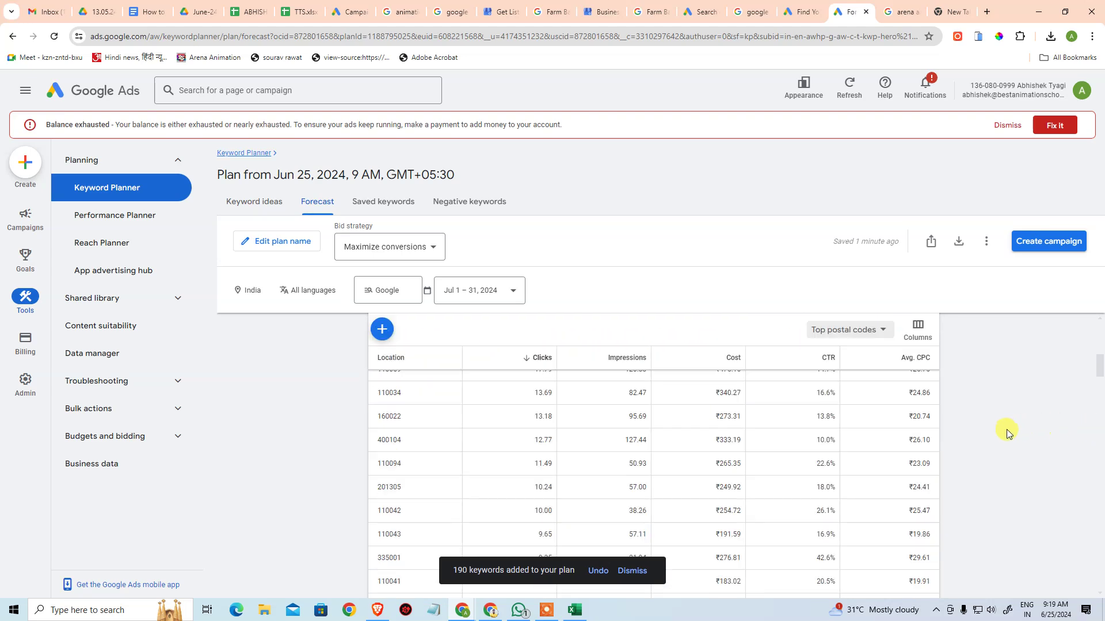
scroll(695, 485, up, 4)
scroll(994, 426, down, 3)
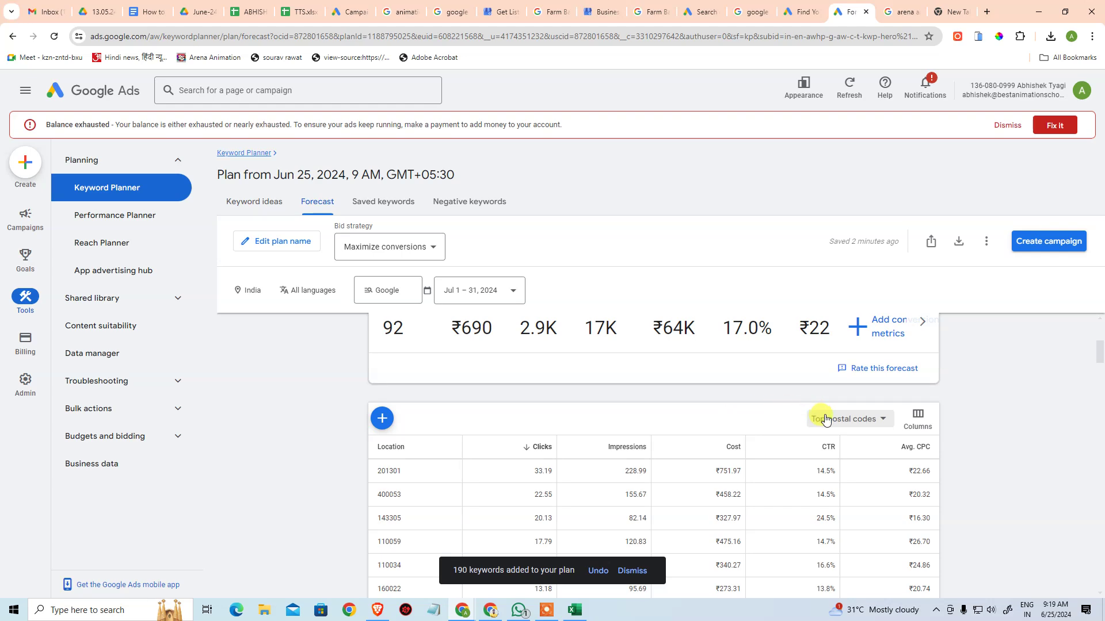
Replace the plan's targeted location India with the Delhi, India union territory and save the change
click(384, 419)
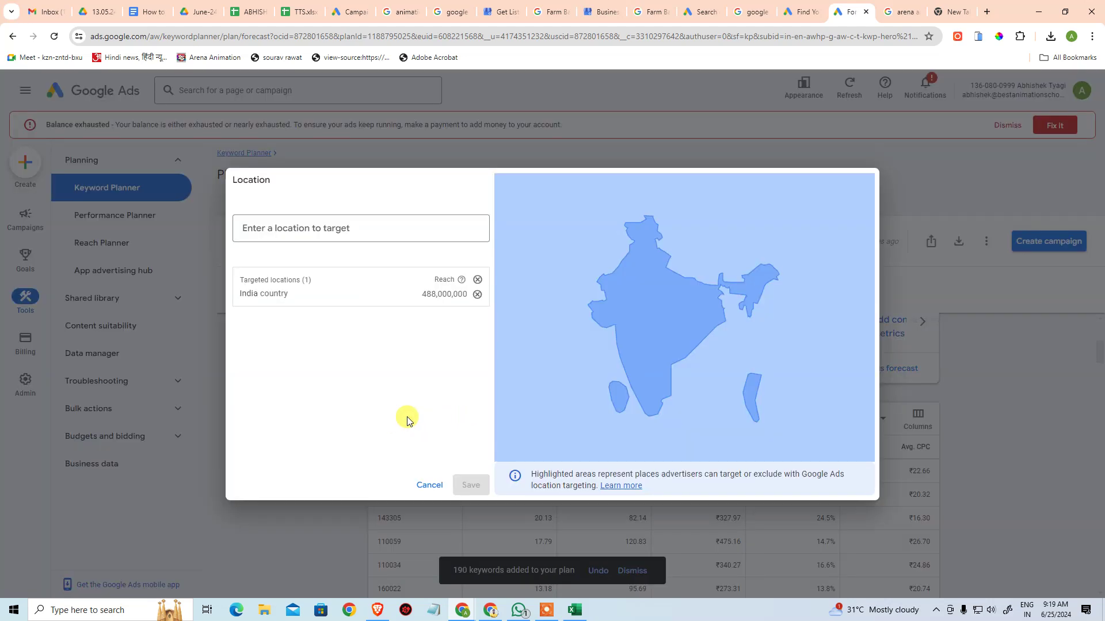
click(478, 281)
click(381, 226)
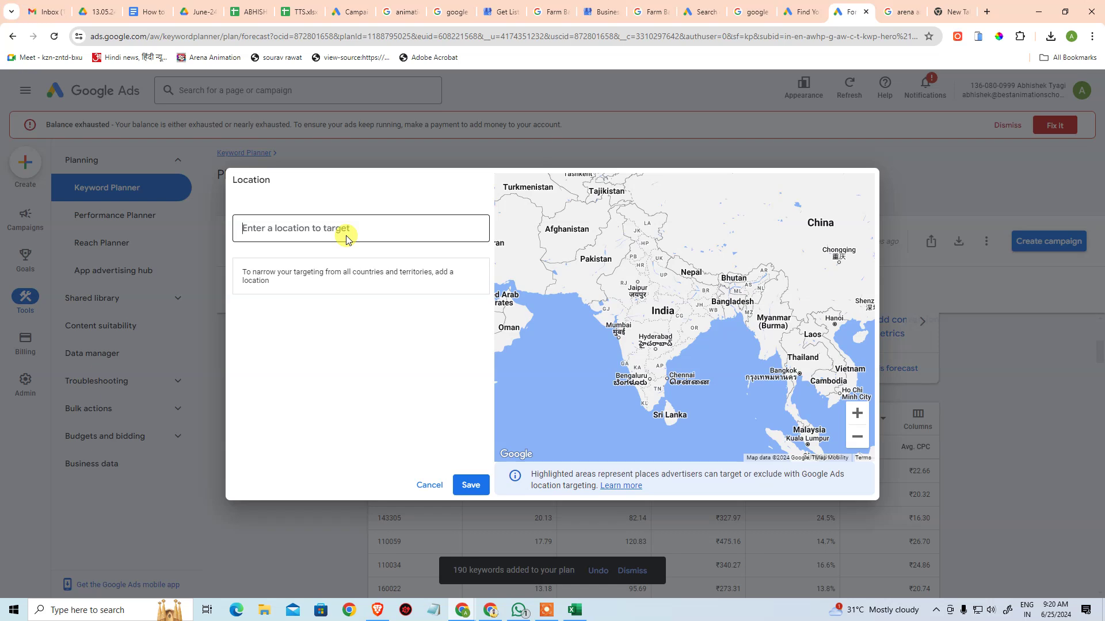
text(Delhi)
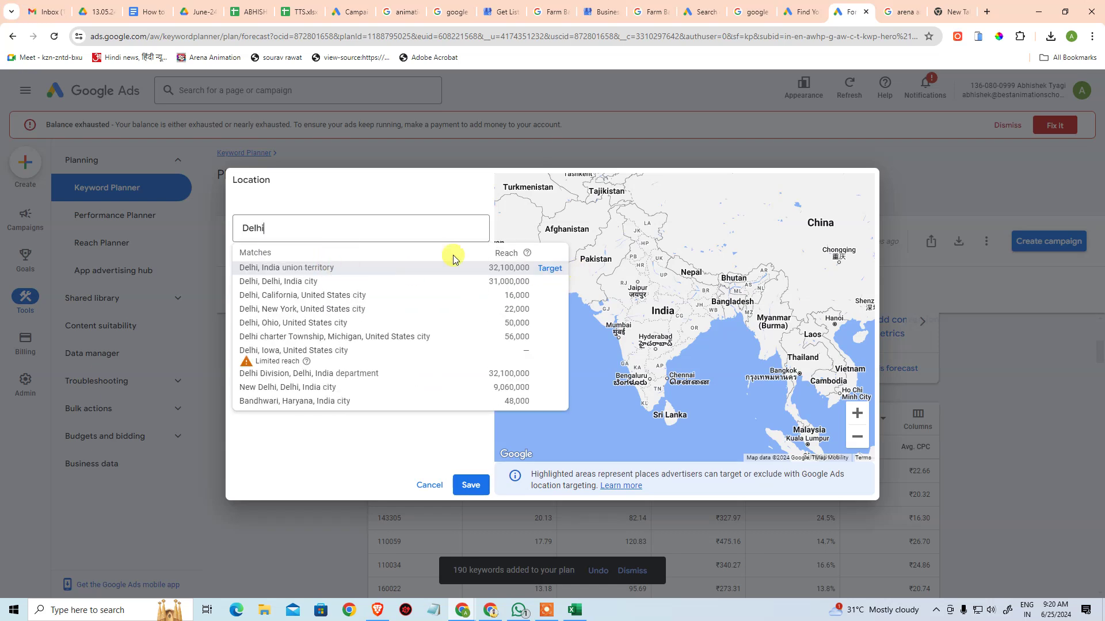
click(550, 269)
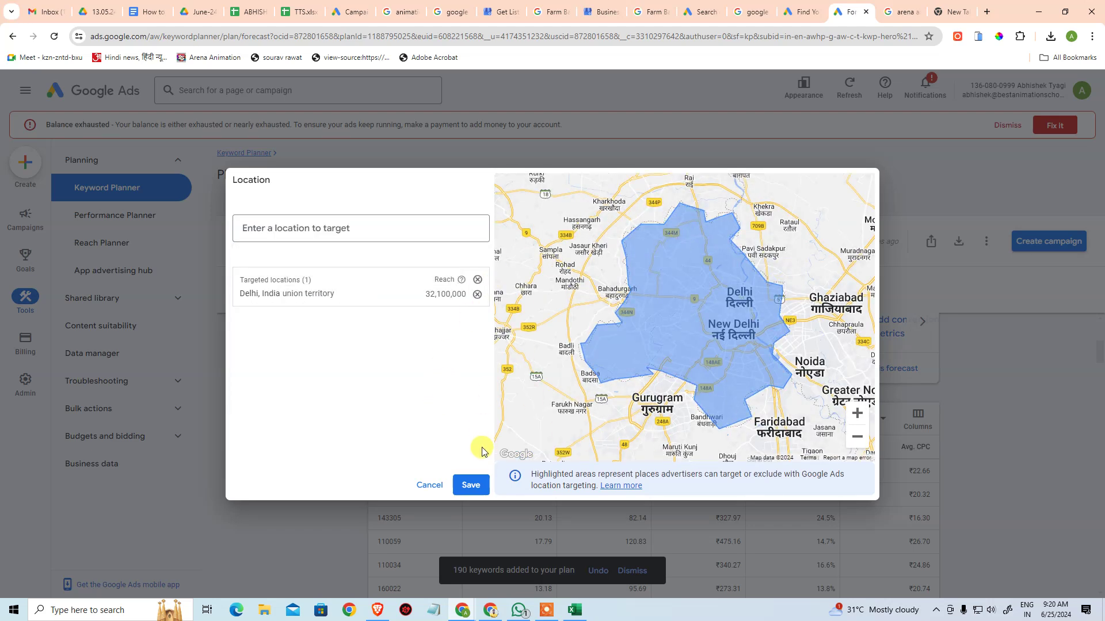
click(470, 485)
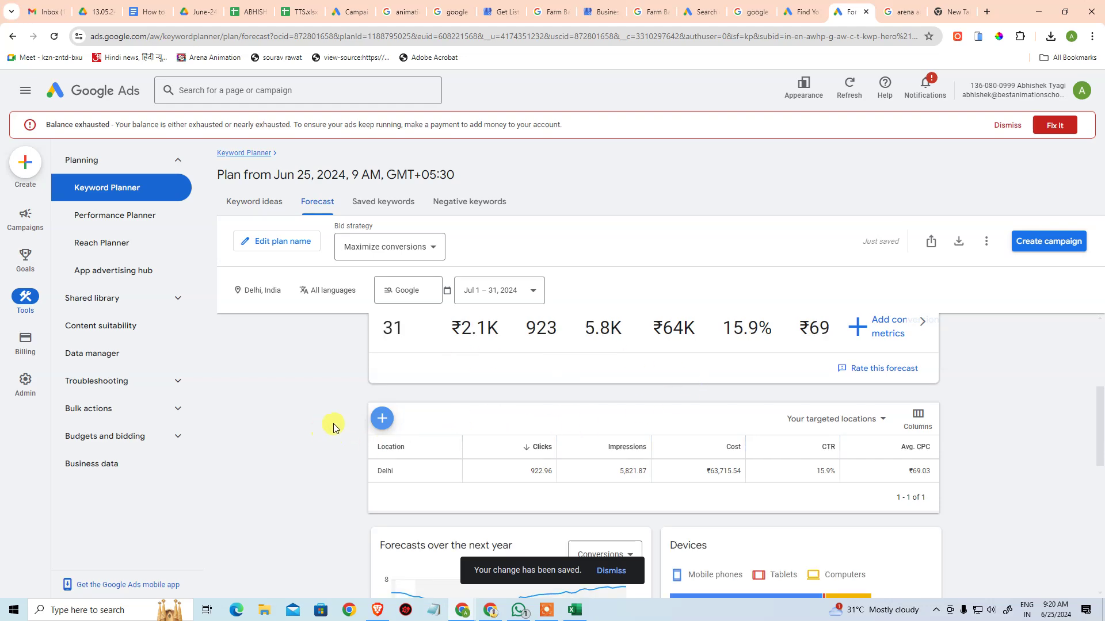
Review the Delhi forecast's conversions, clicks, cost and average CPC, along with its yearly trend and Devices breakdown
scroll(387, 493, up, 4)
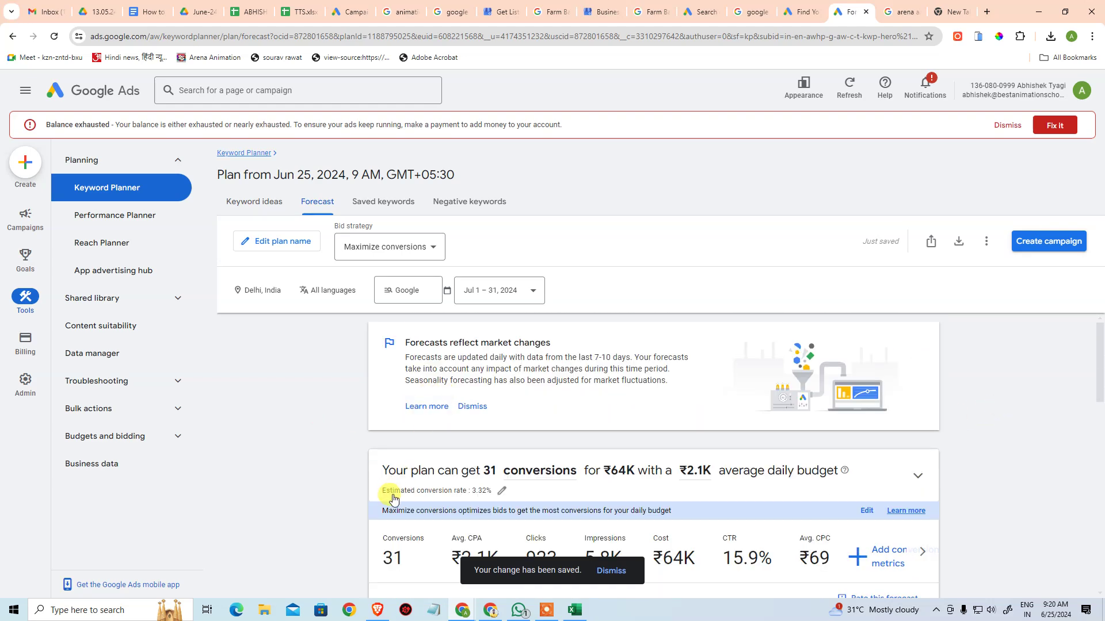
scroll(459, 479, down, 2)
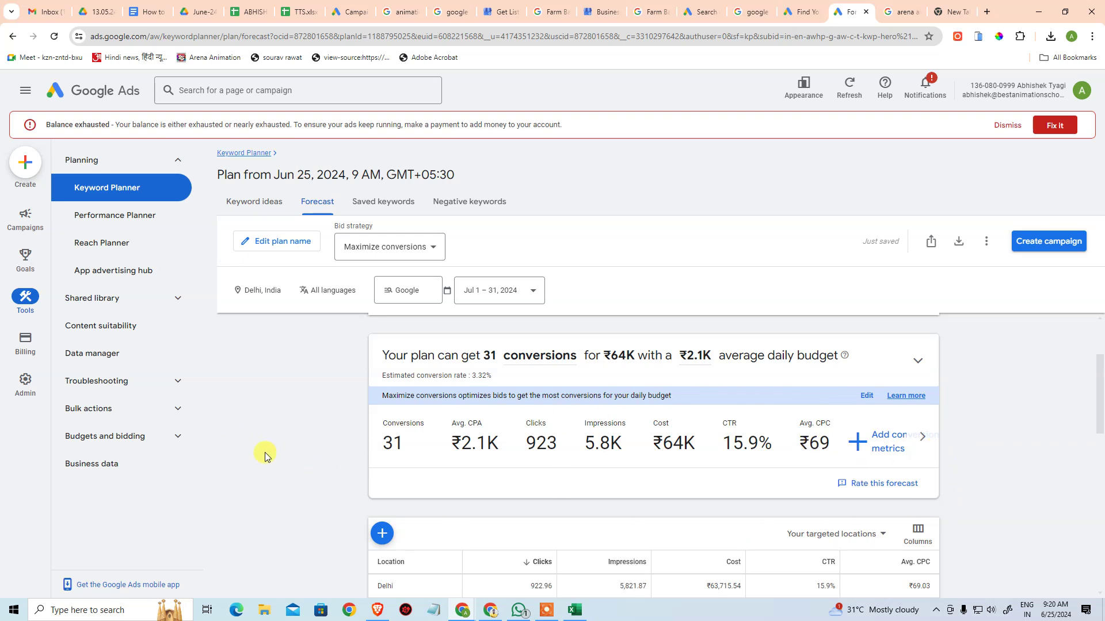
scroll(262, 451, down, 3)
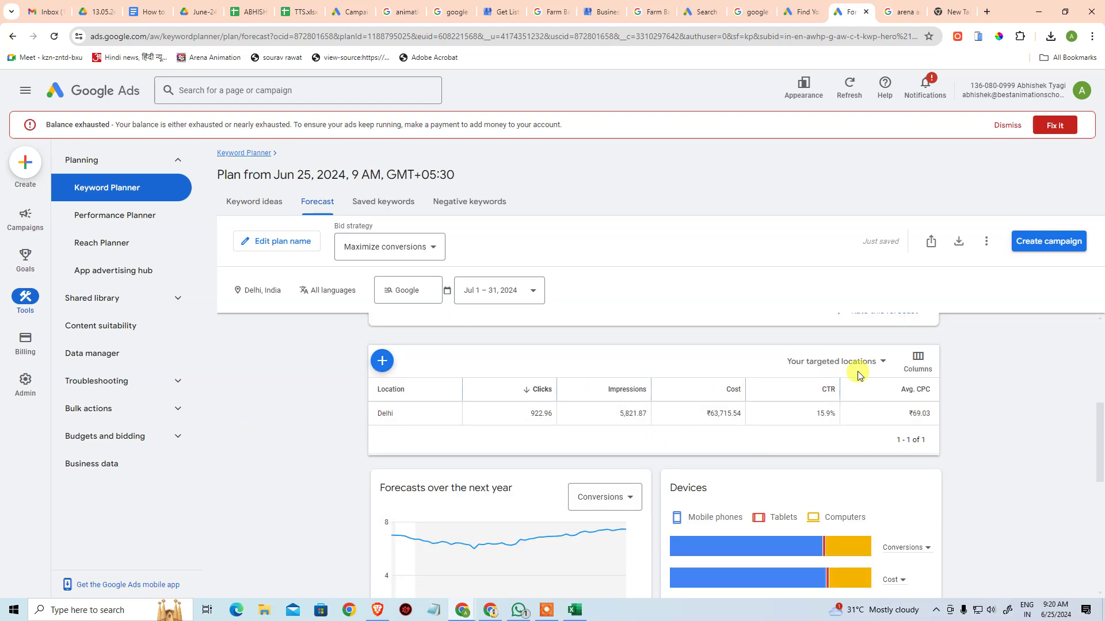
scroll(748, 472, down, 2)
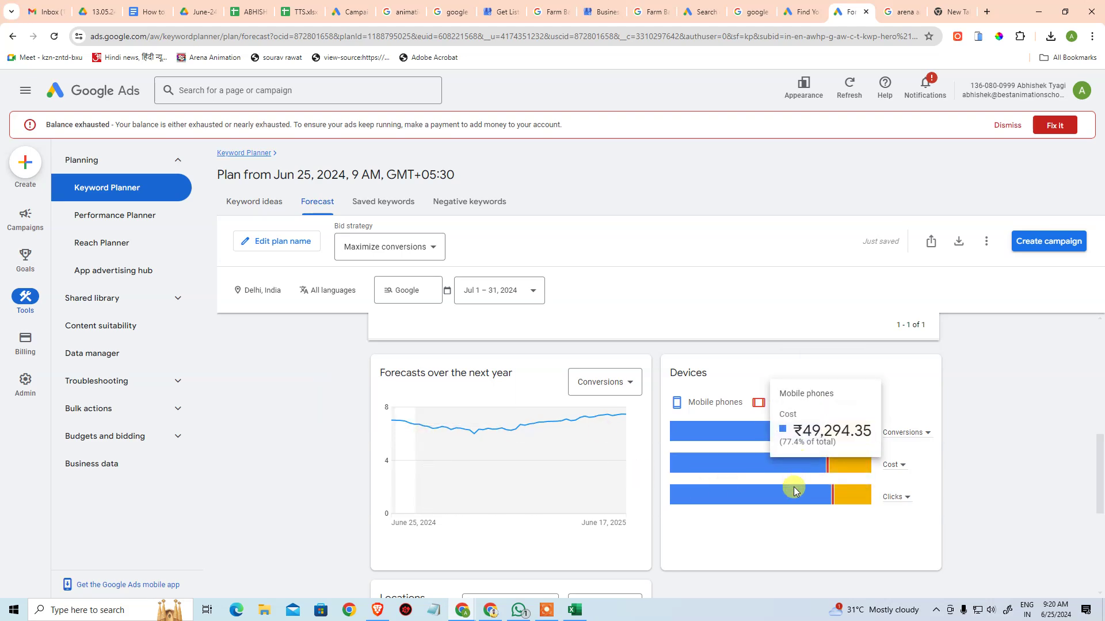
mouse_move(780, 449)
scroll(772, 431, up, 4)
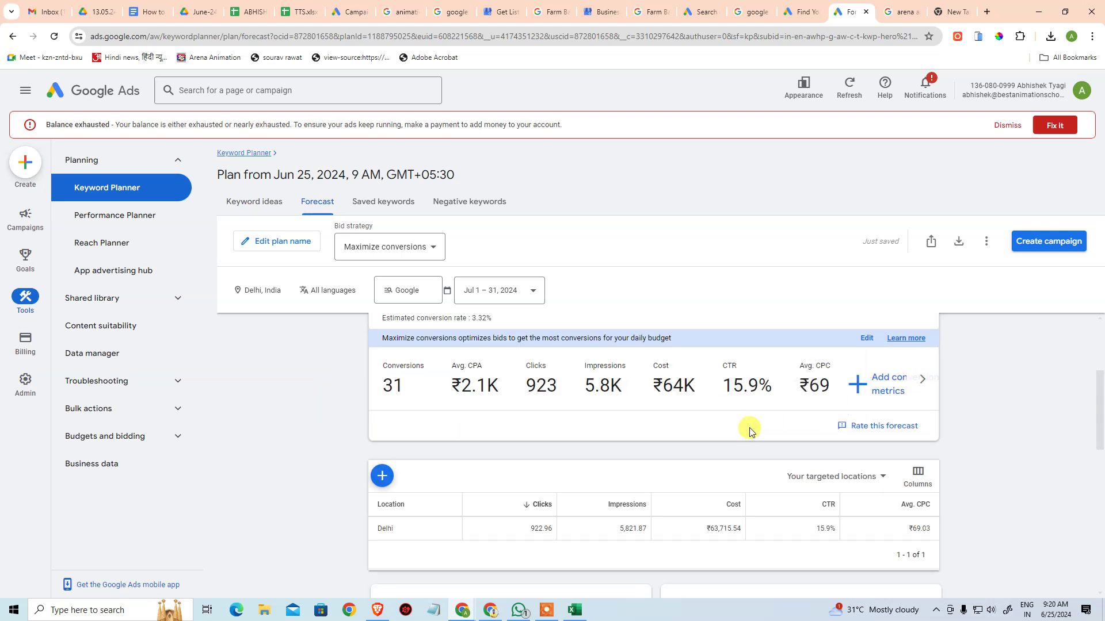
scroll(751, 414, up, 2)
scroll(754, 415, down, 2)
Break the Delhi location table down by Top departments, Top cities and finally Top municipalities
click(854, 482)
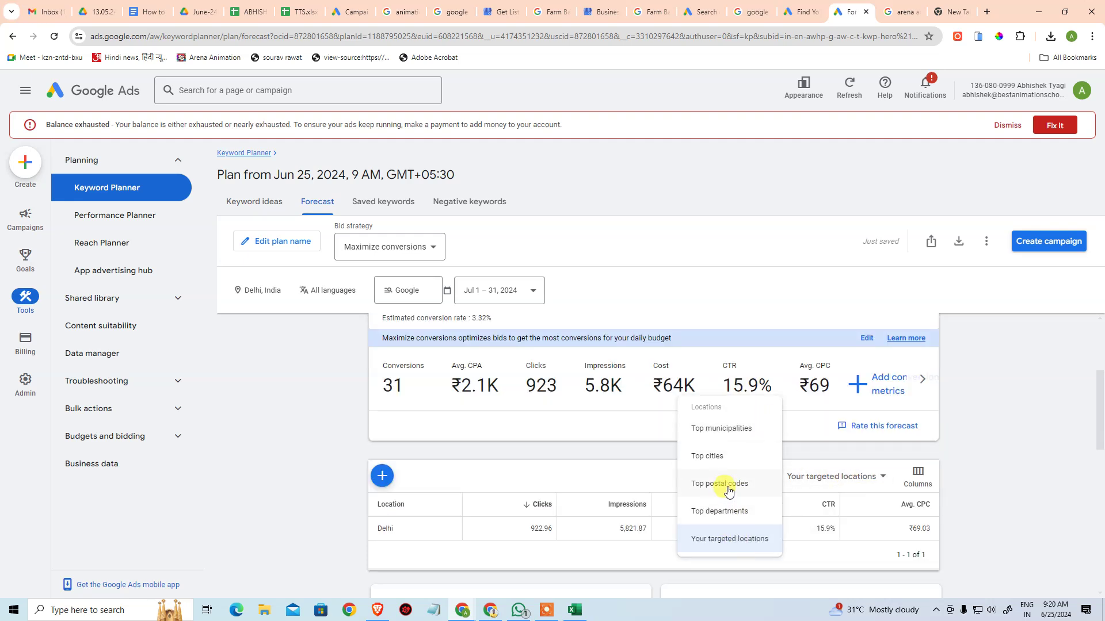
click(721, 512)
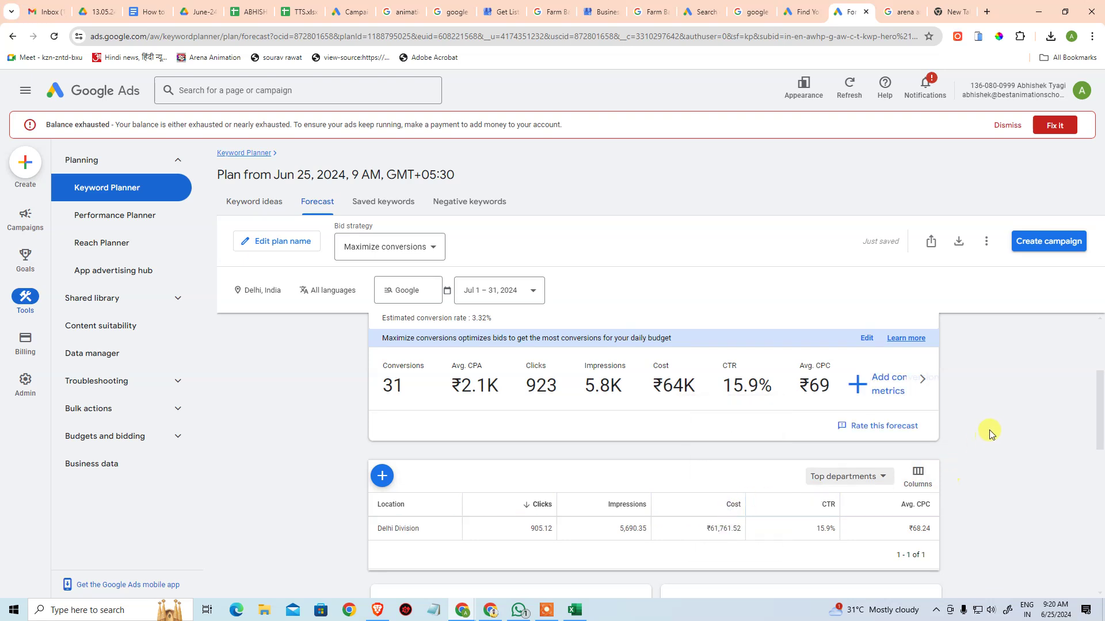
click(840, 479)
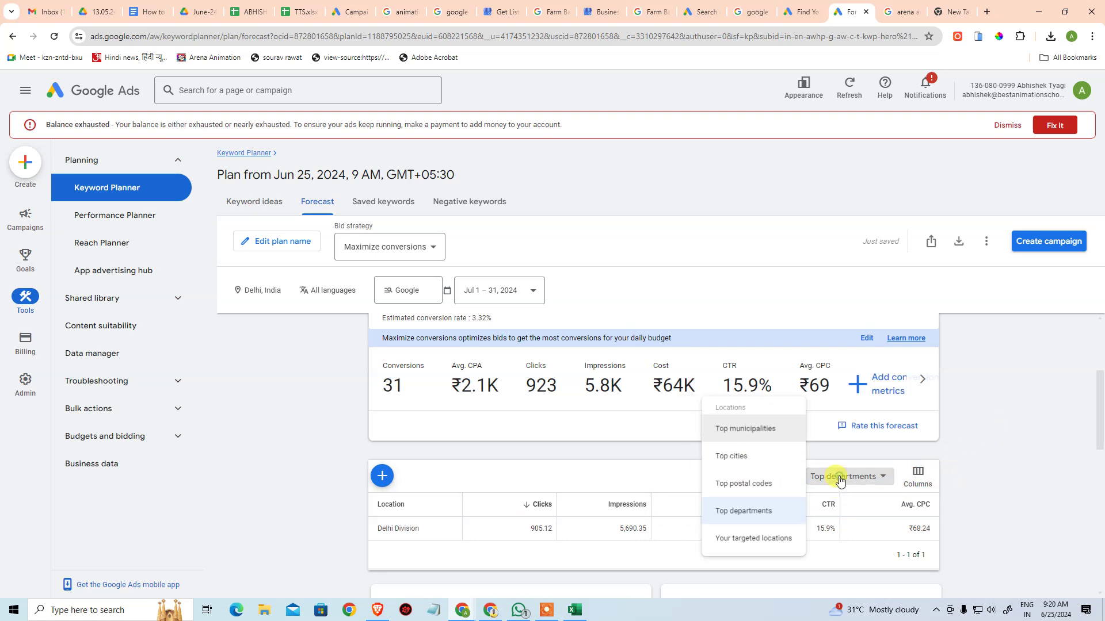
click(750, 458)
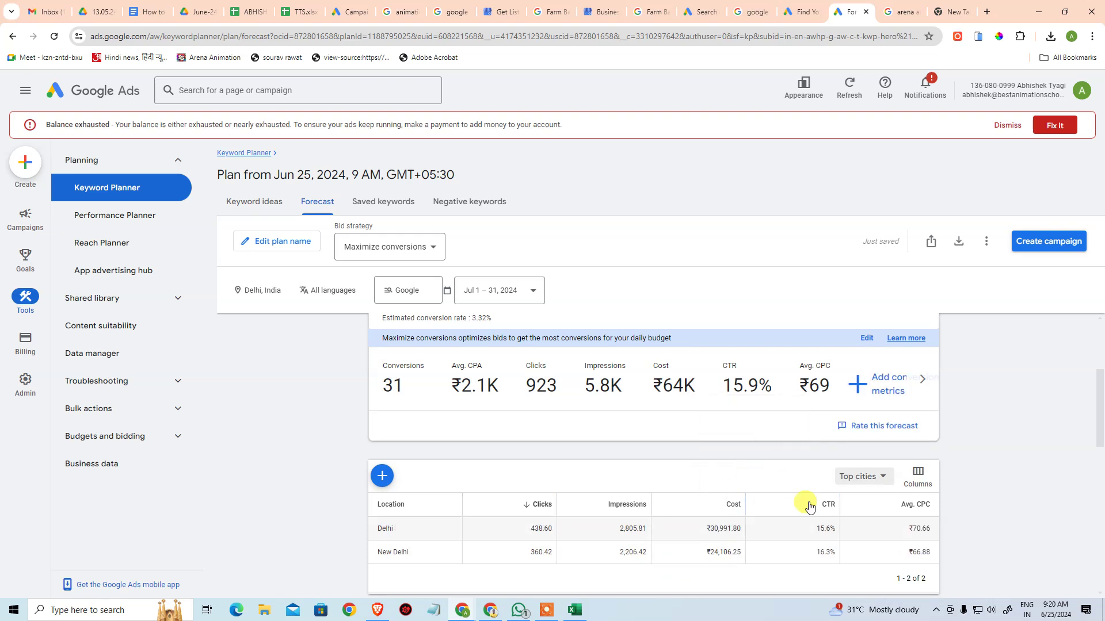
click(840, 477)
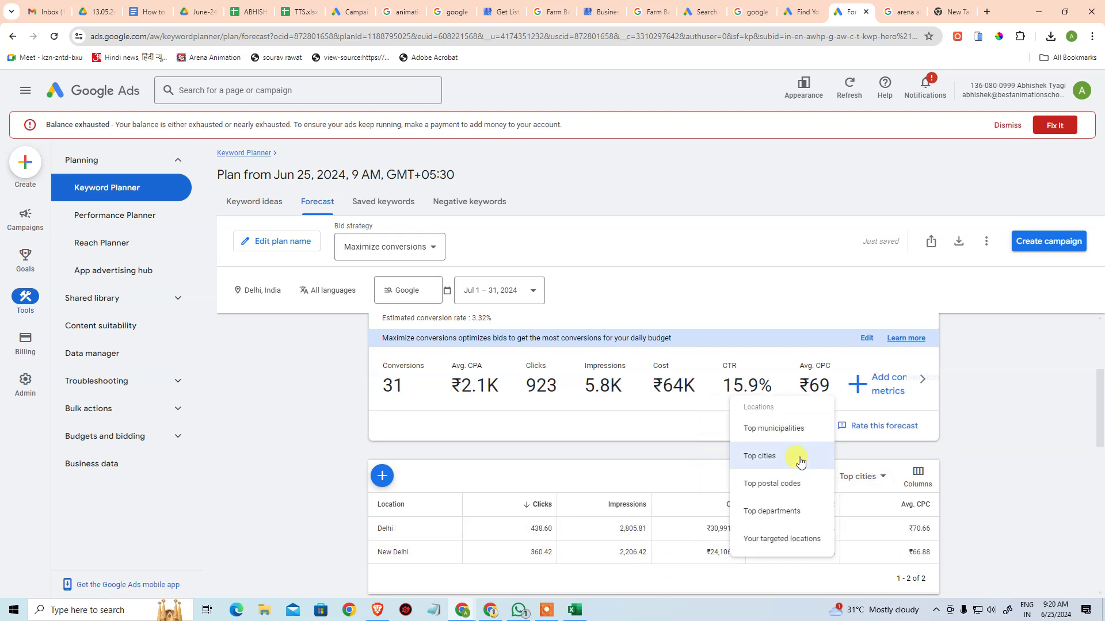
click(786, 431)
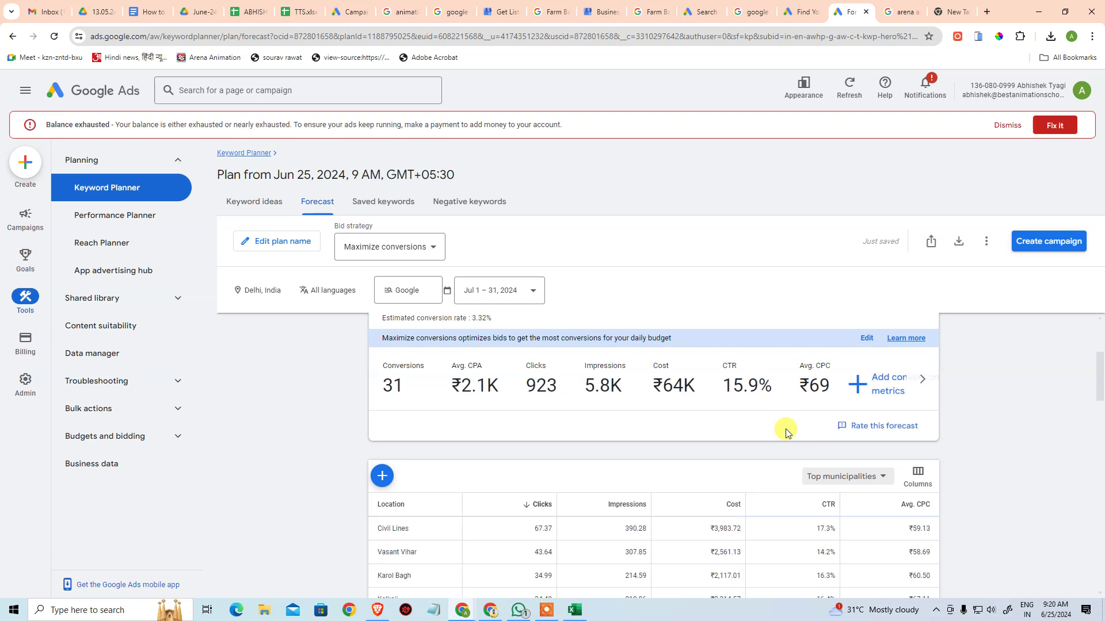
Examine the clicks, impressions, cost, CTR and average CPC forecast for each Delhi municipality
scroll(784, 435, down, 2)
scroll(414, 431, up, 1)
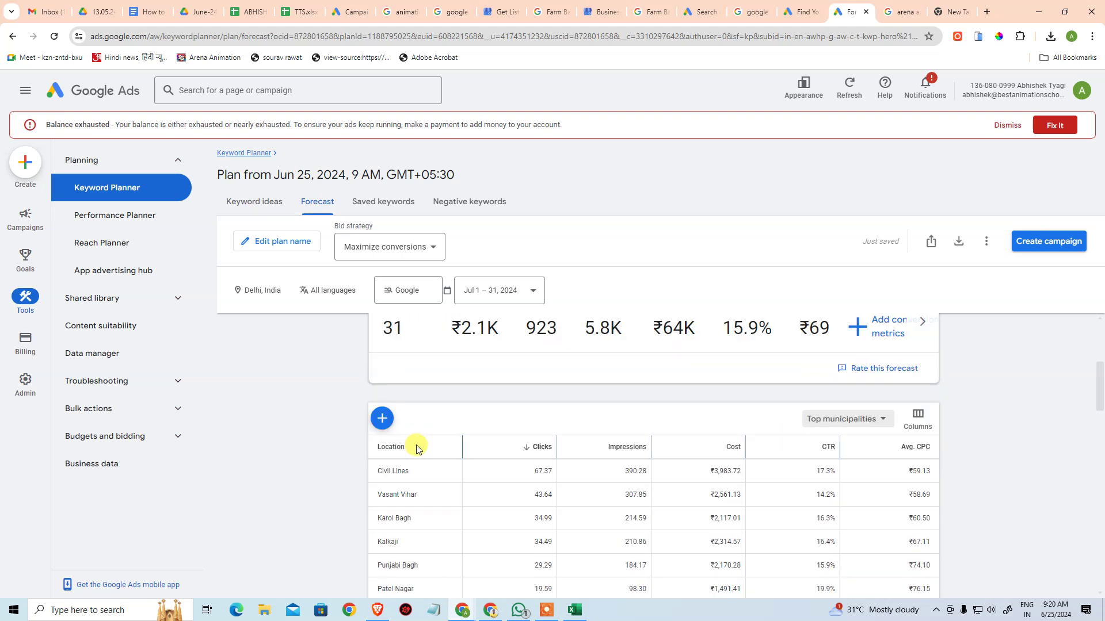
scroll(440, 518, down, 1)
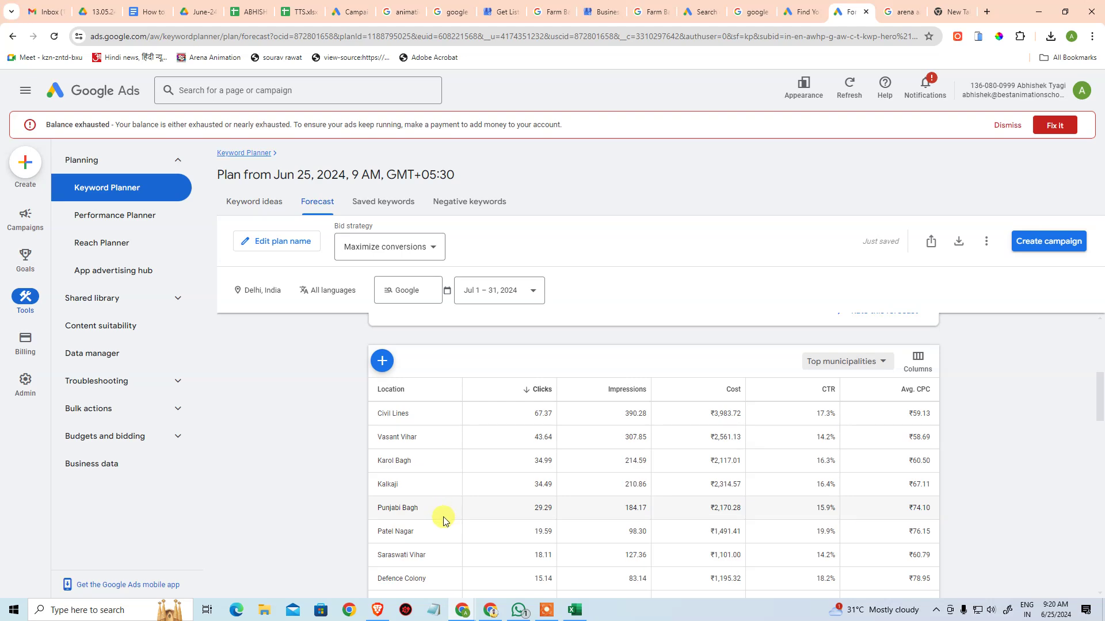
scroll(443, 519, down, 1)
scroll(440, 527, down, 1)
scroll(442, 541, down, 4)
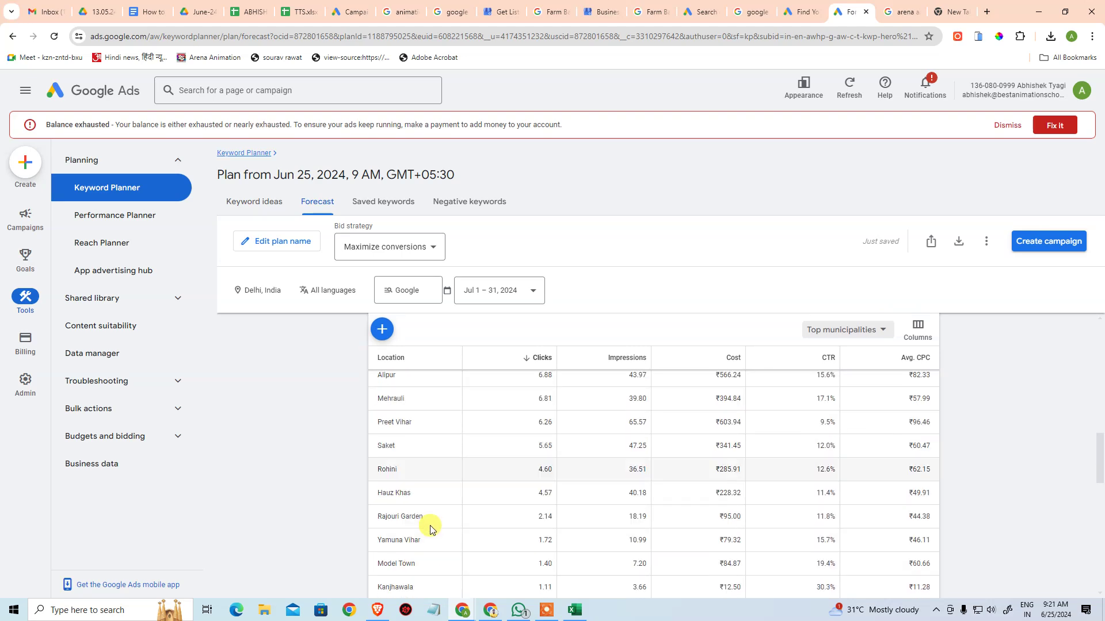
scroll(426, 518, up, 1)
scroll(406, 471, up, 6)
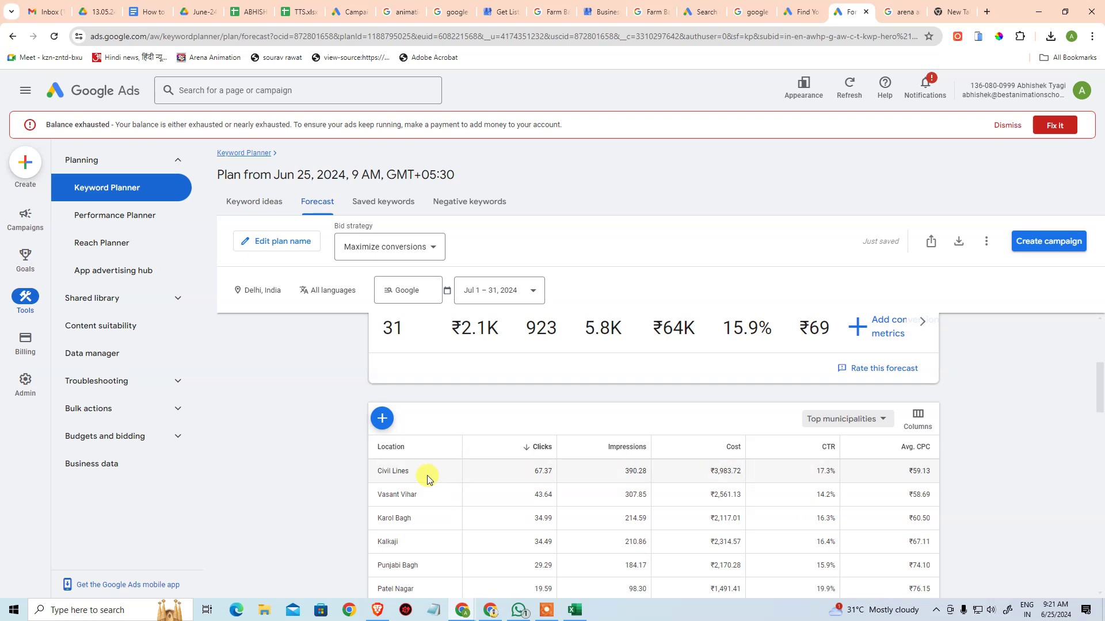
scroll(546, 507, down, 8)
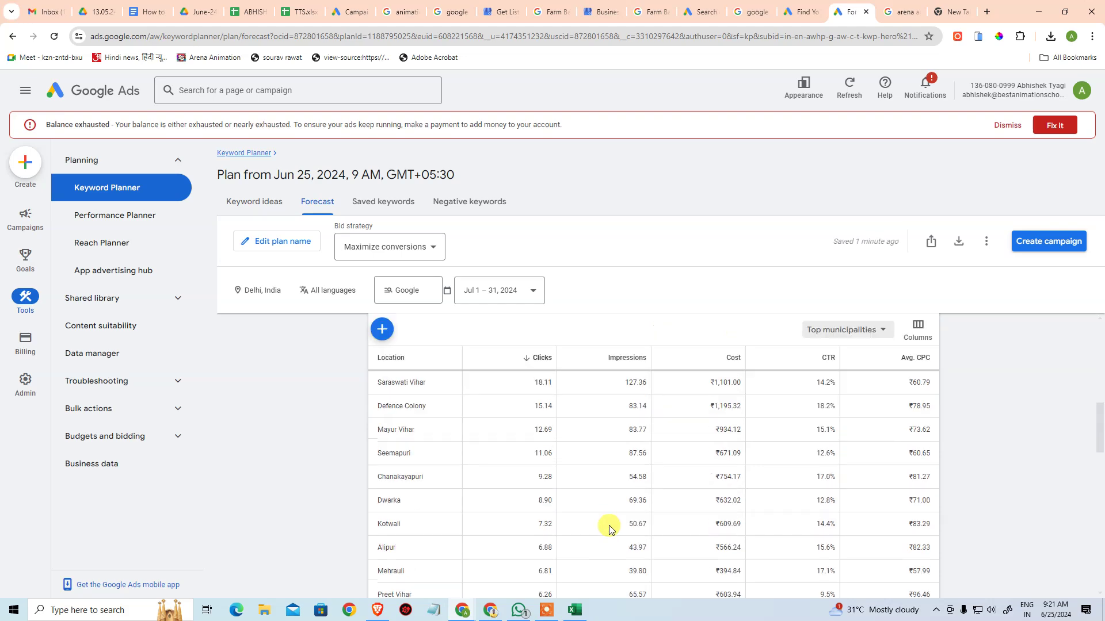
scroll(574, 506, up, 7)
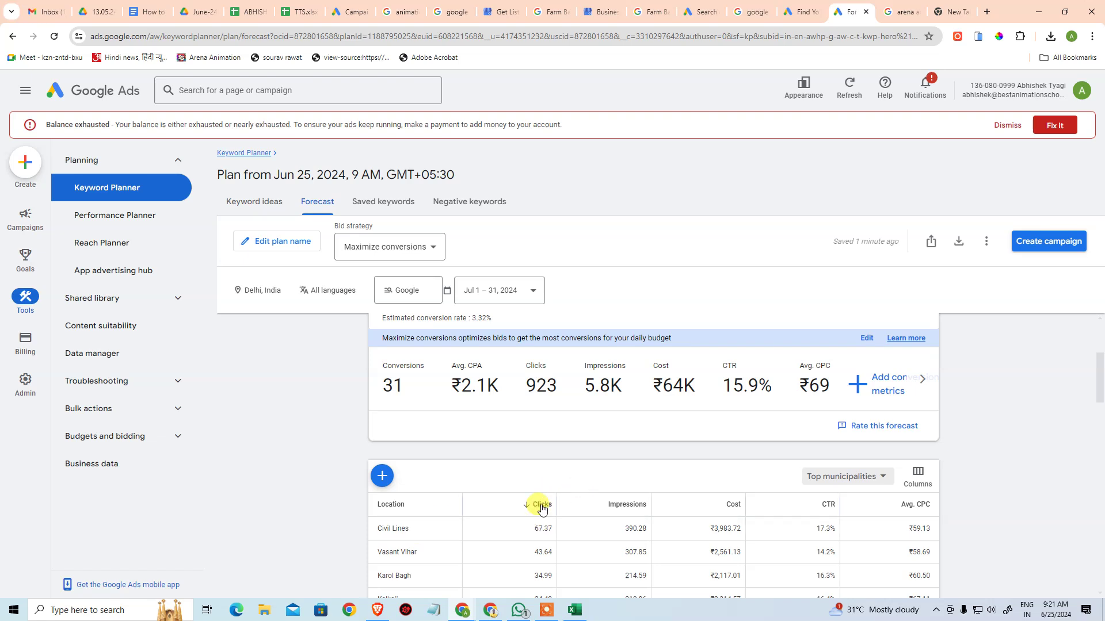
Sort the municipalities by clicks in ascending and descending order, and finally by cost from lowest to highest
click(541, 505)
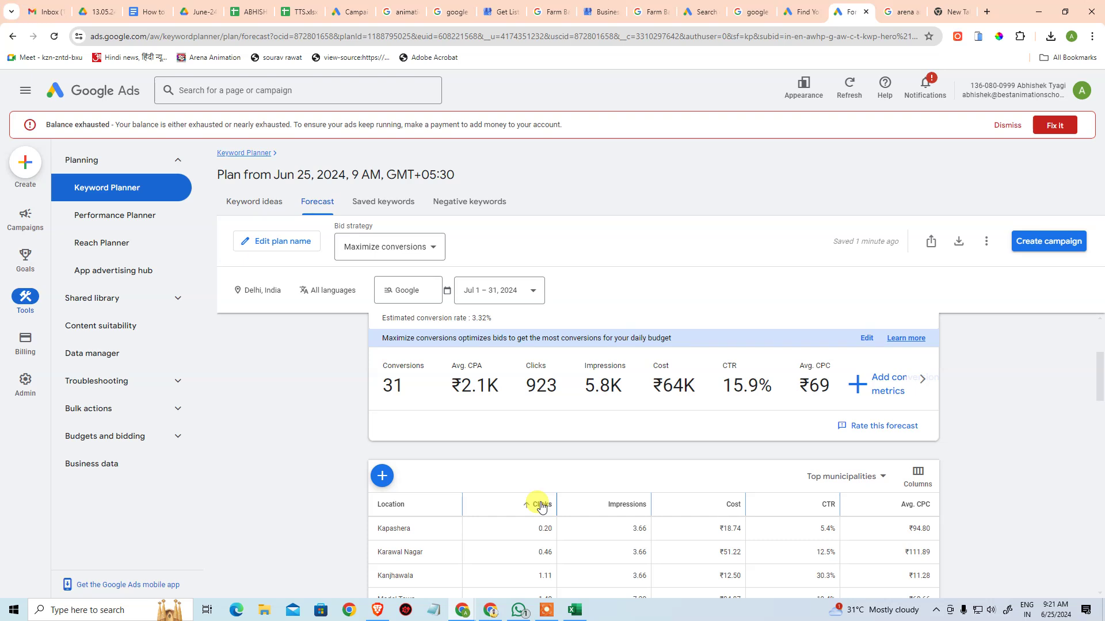
click(540, 504)
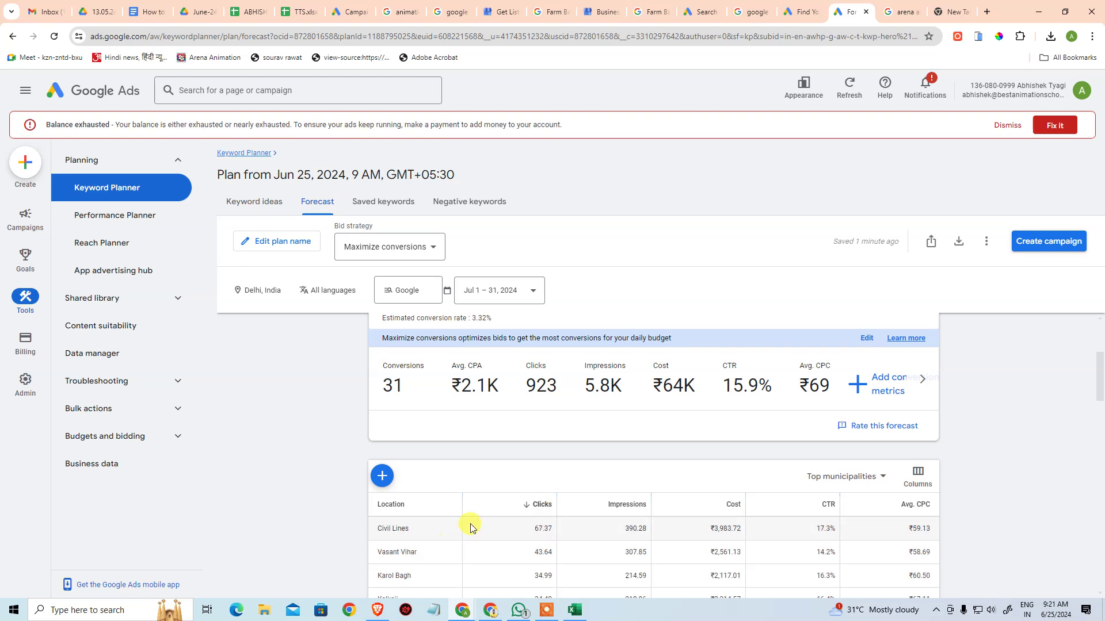
click(717, 509)
click(716, 509)
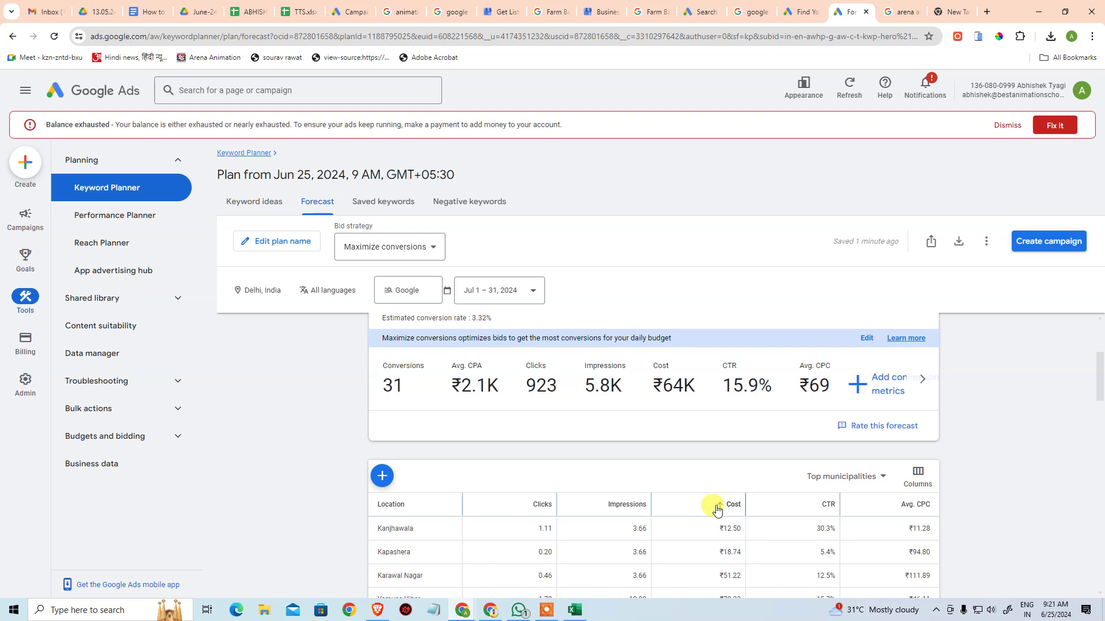
Sort the Delhi municipalities by cost from highest to lowest, and by CTR in descending and ascending order
click(716, 509)
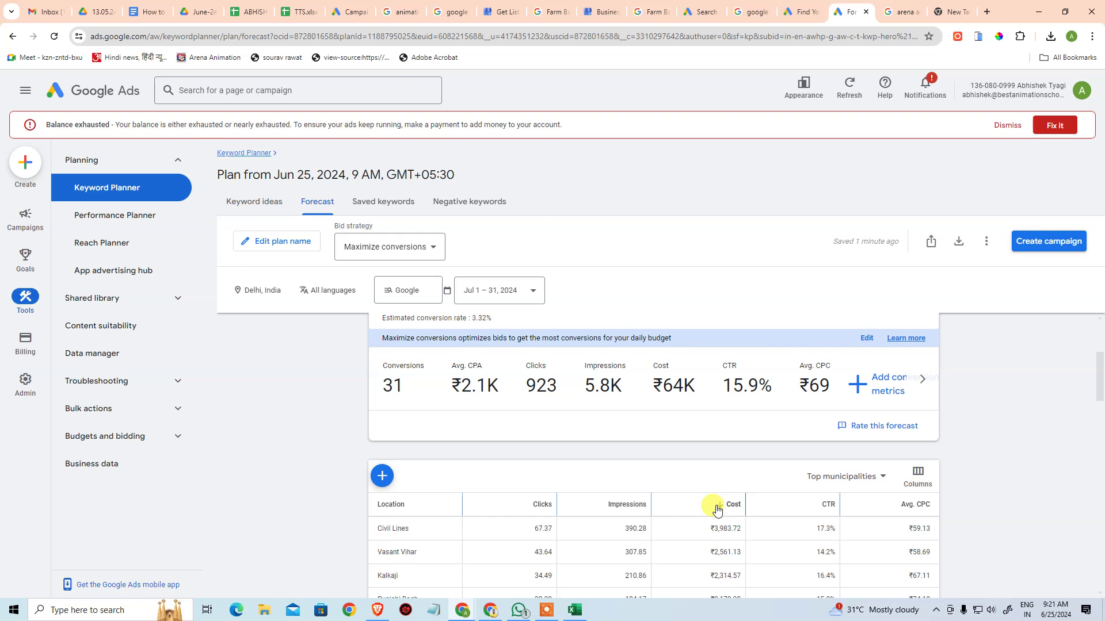
click(806, 507)
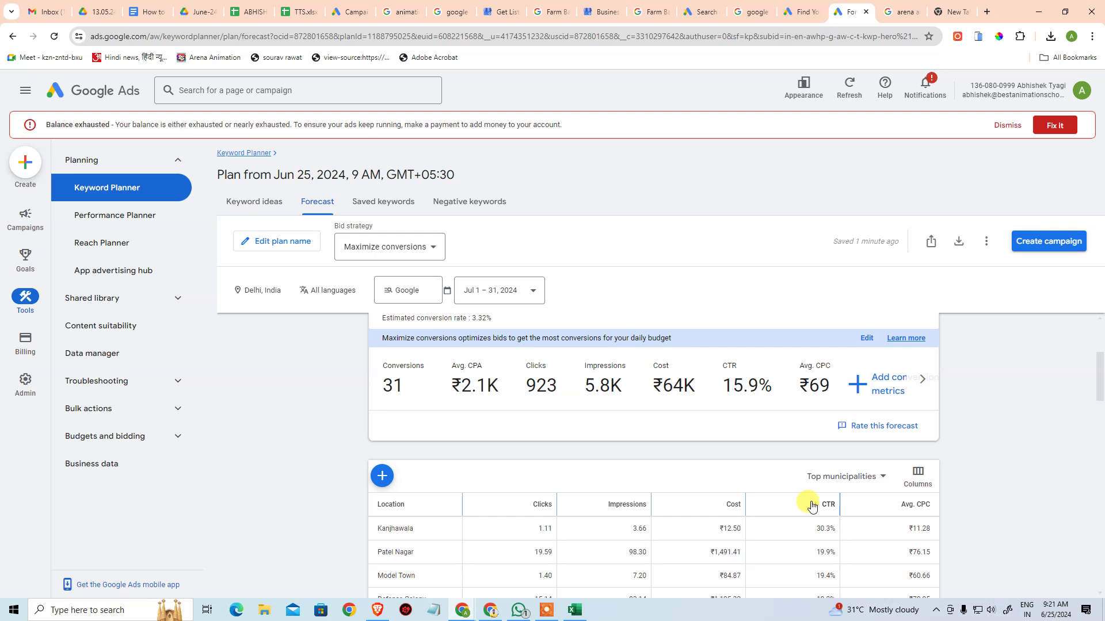
click(811, 506)
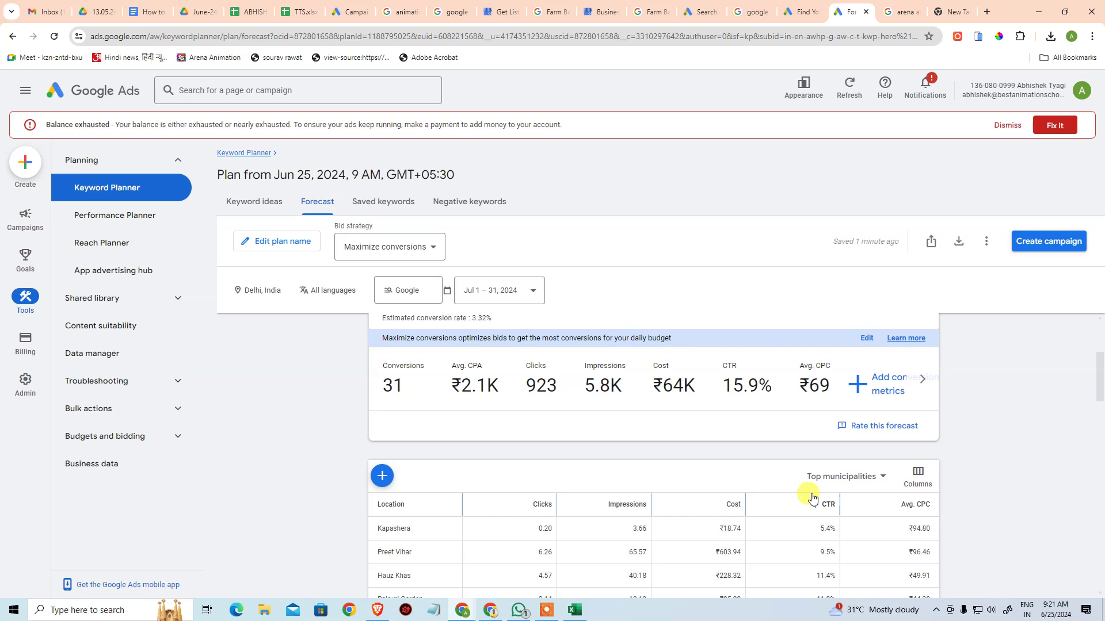
Break the location table down by Top postal codes, compare both CTR orders, and finally sort by clicks from highest to lowest
click(829, 482)
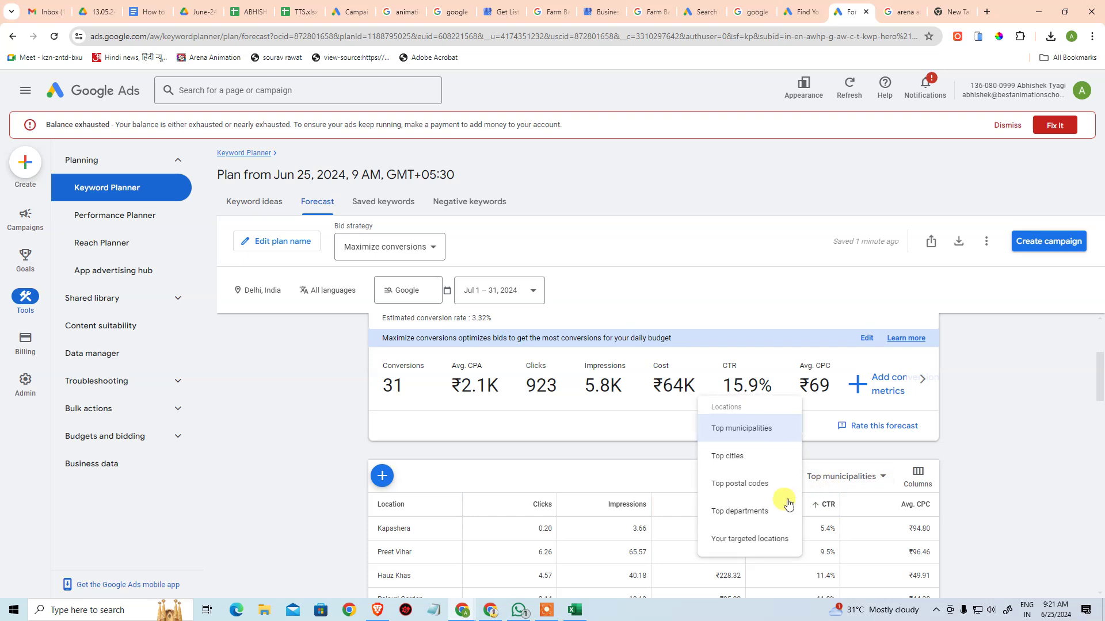
click(752, 482)
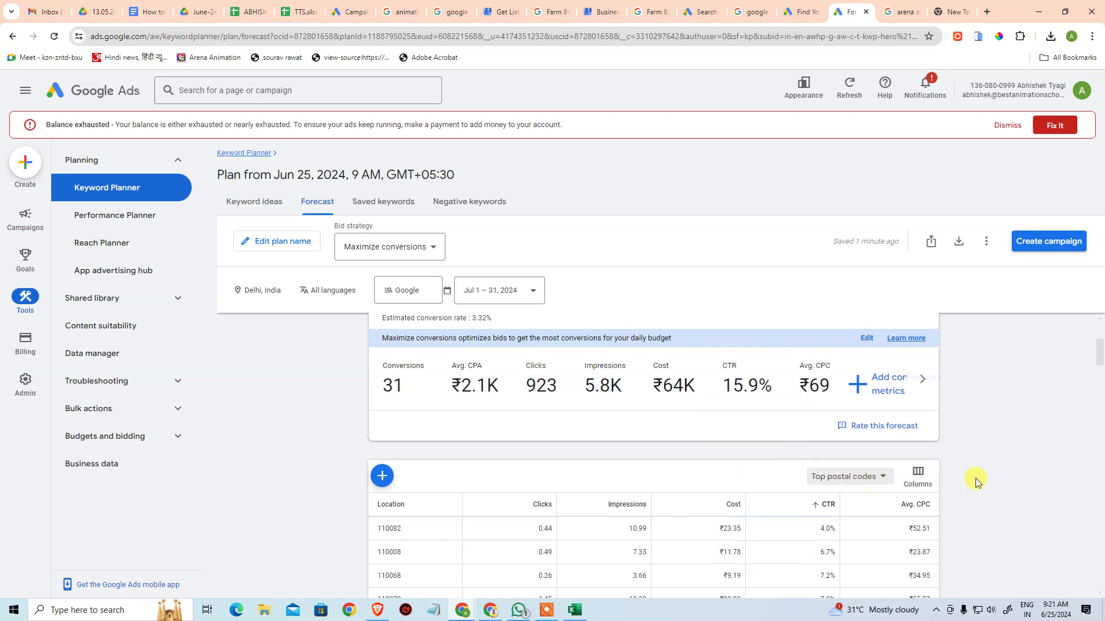
click(820, 505)
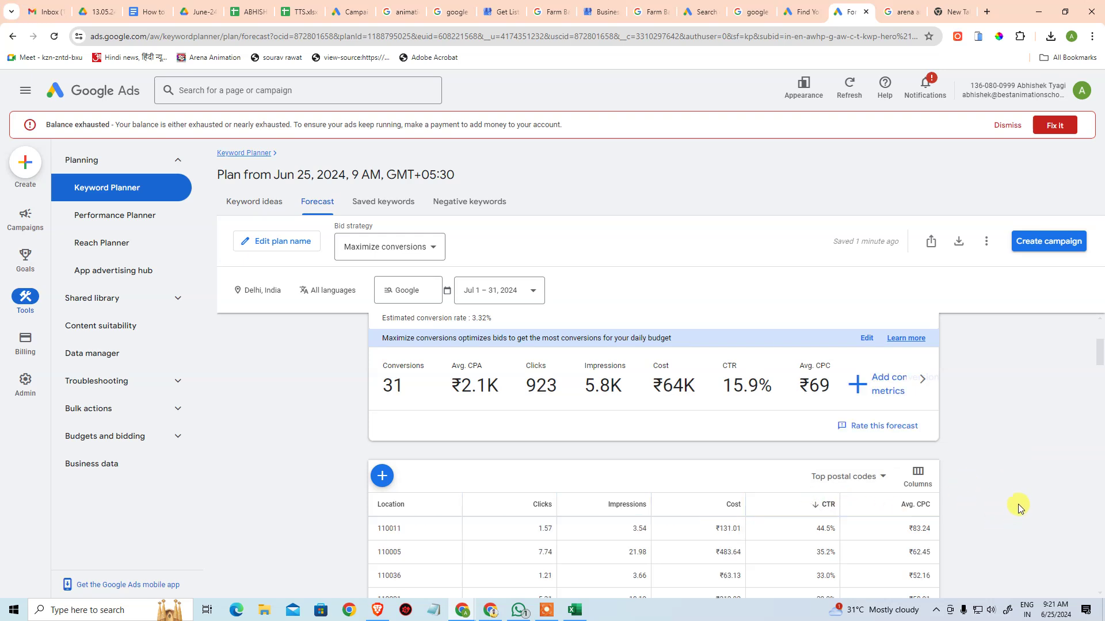
click(813, 500)
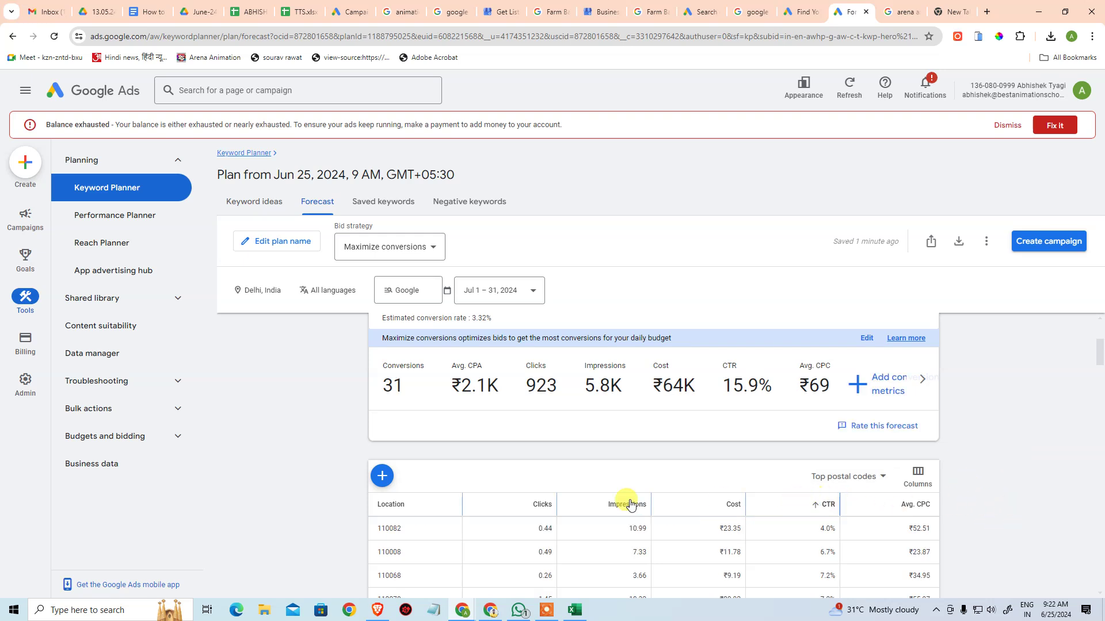
click(520, 506)
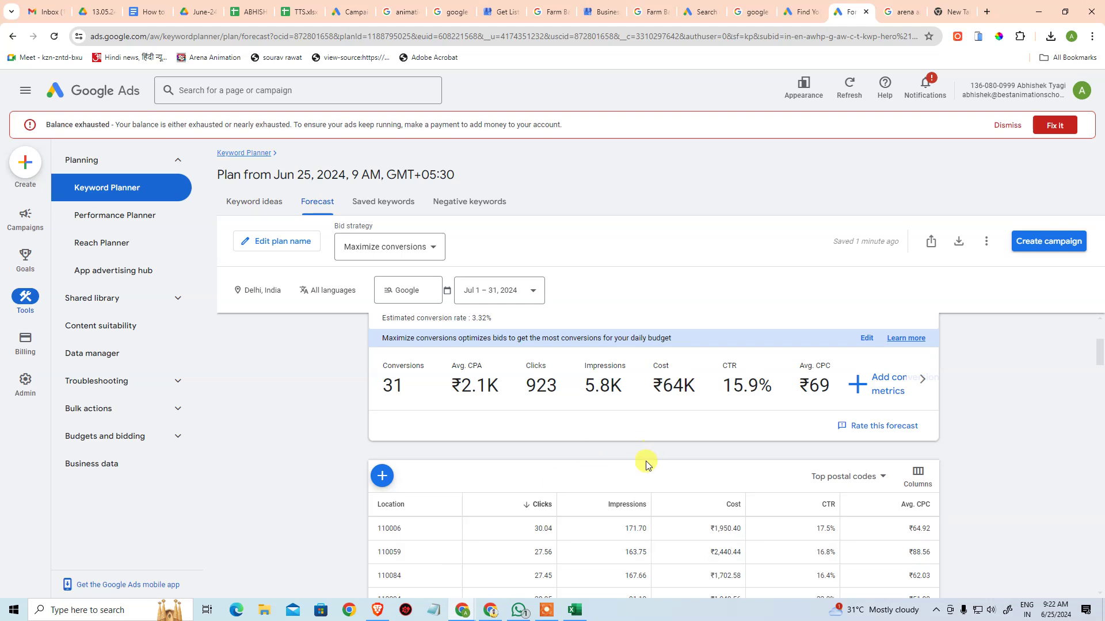
Open the Maximize conversions bid strategy settings above the forecast metrics and cancel without changing them
scroll(641, 462, up, 3)
scroll(653, 472, down, 2)
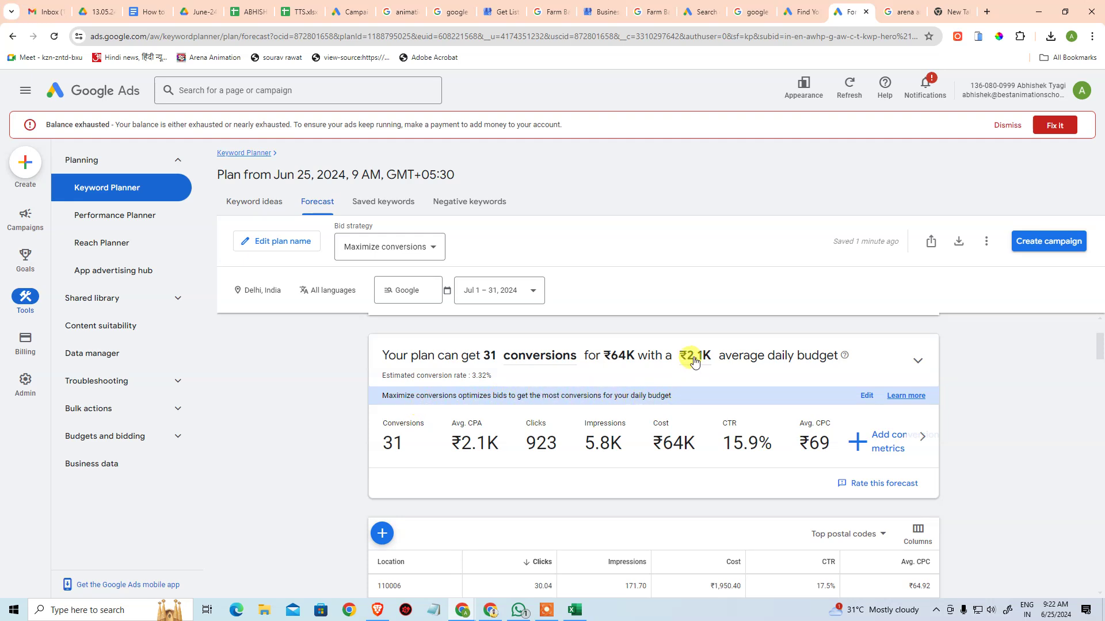
click(866, 397)
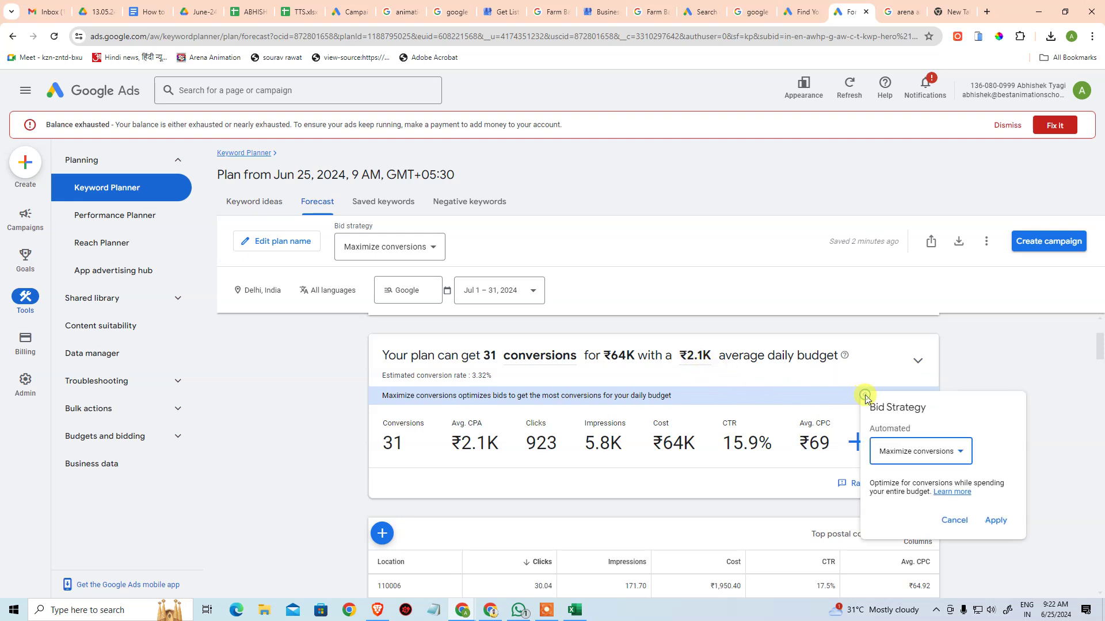
click(952, 521)
Set the plan's average daily budget to ₹500
click(688, 357)
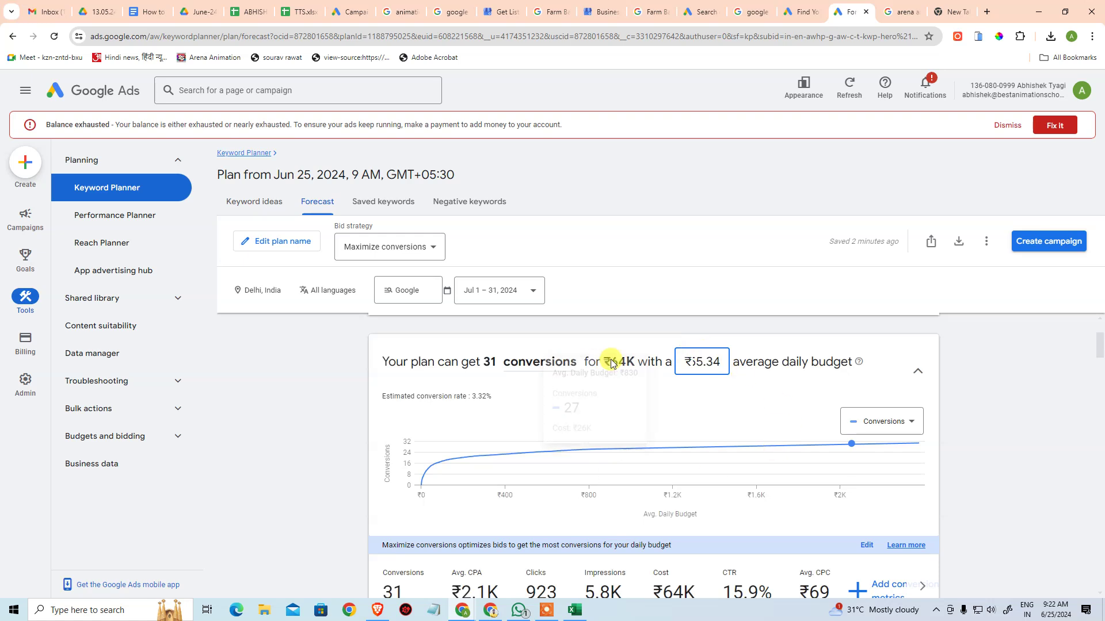
drag(714, 362, 666, 365)
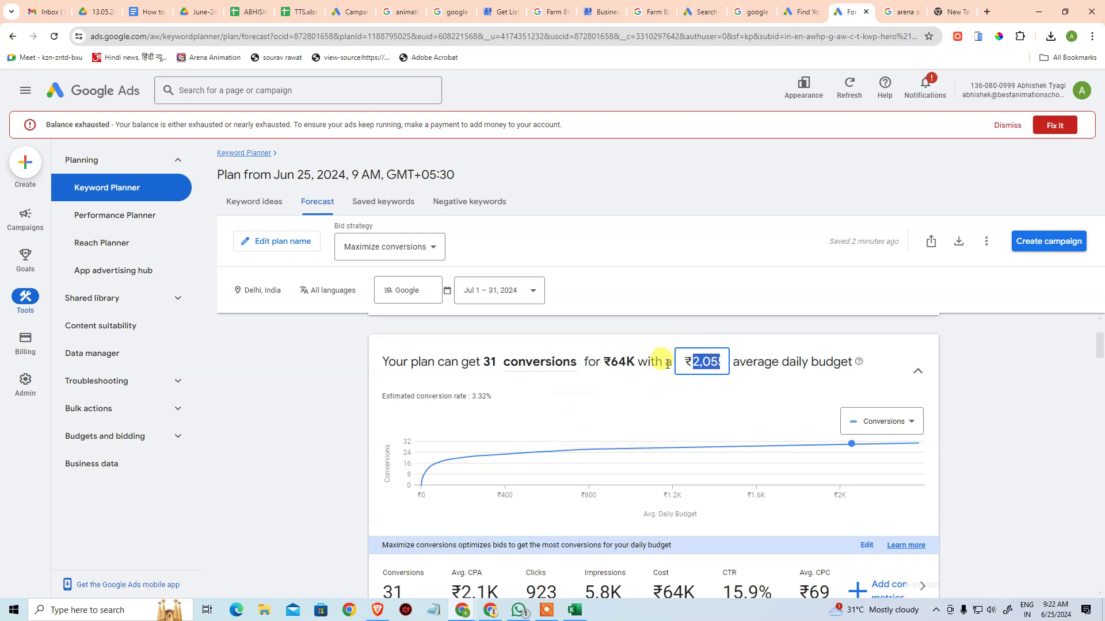
click(638, 362)
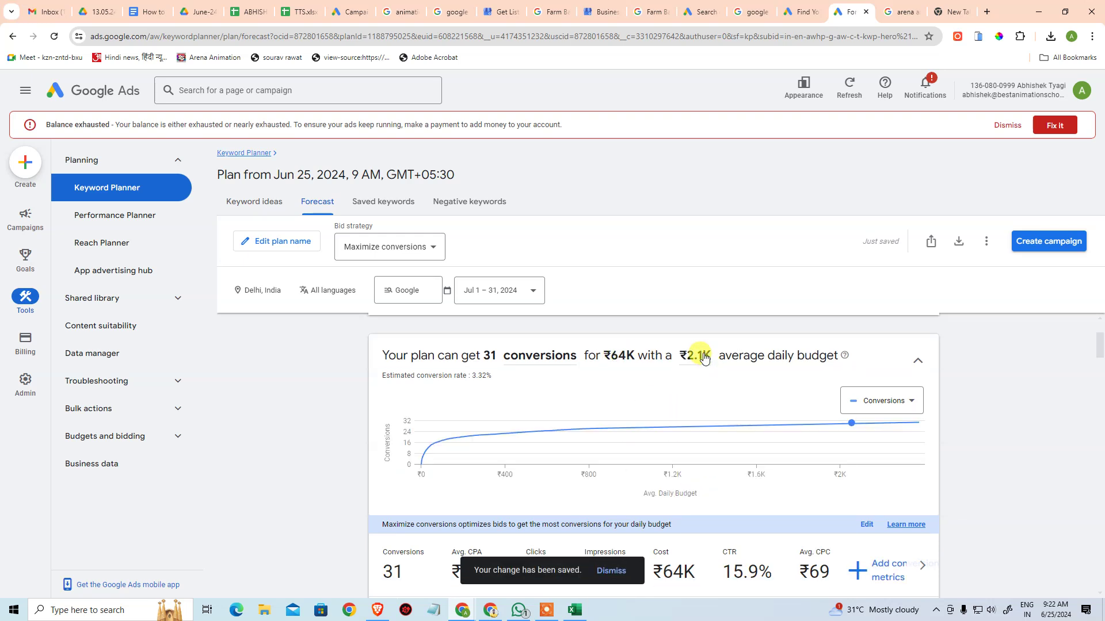
click(705, 357)
key(Home)
key(shift+End)
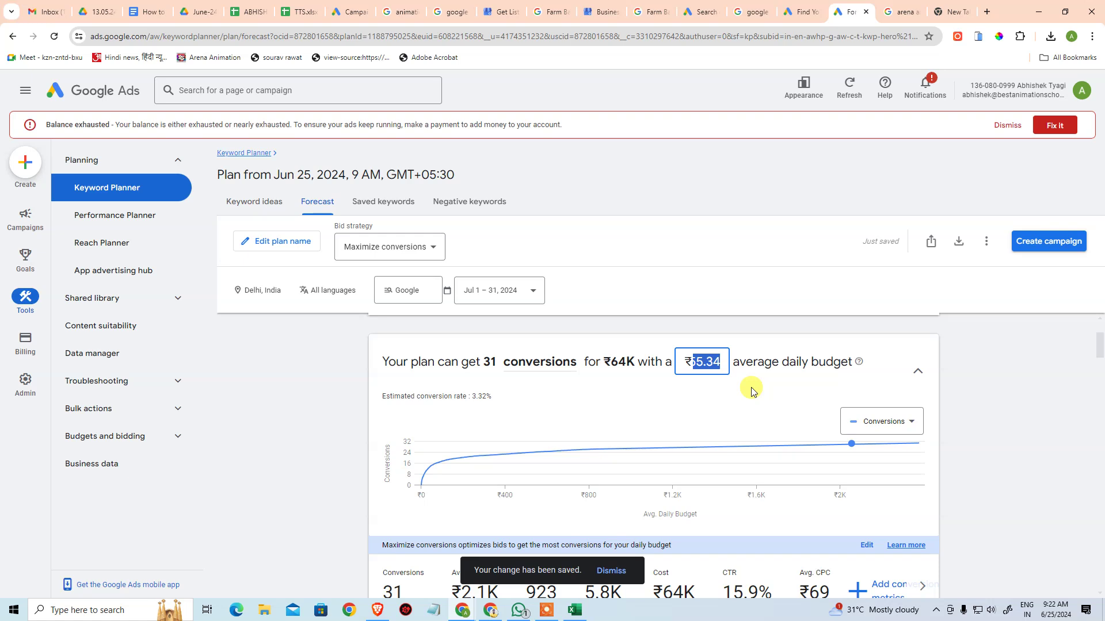
text(500)
click(751, 391)
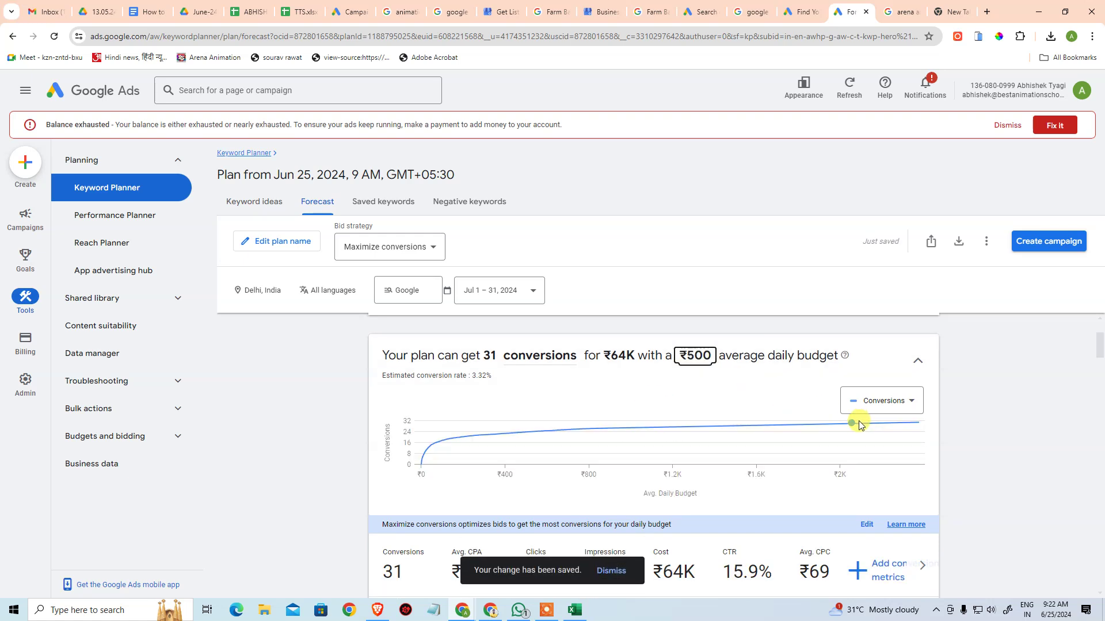
Review the ₹500 budget forecast's conversions, clicks, cost and average CPC, along with its postal code figures
scroll(1010, 446, down, 1)
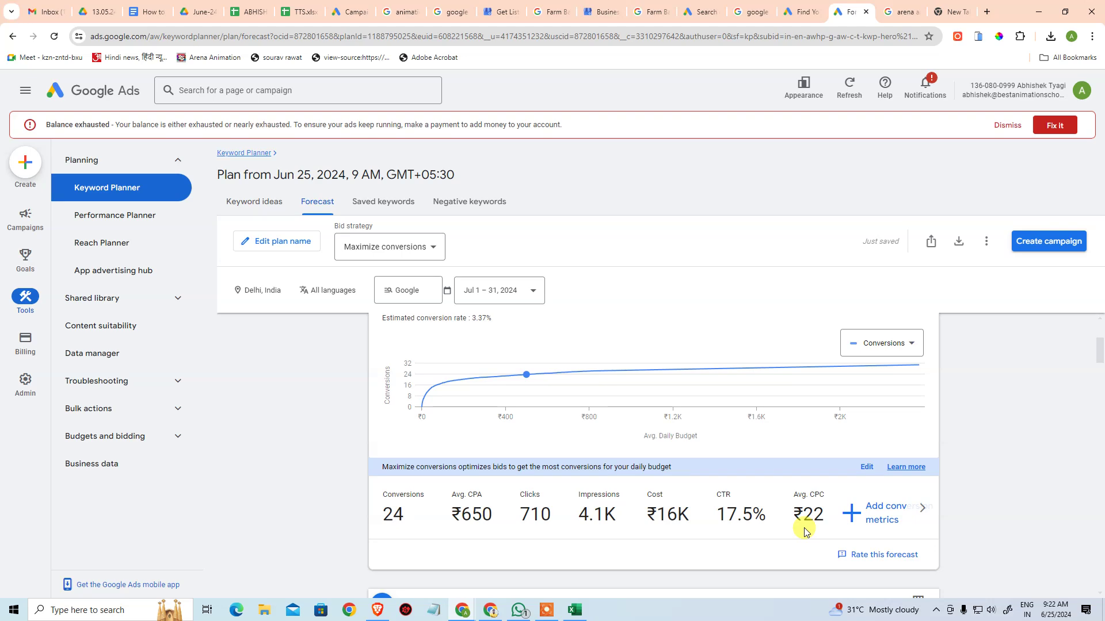
scroll(731, 490, up, 3)
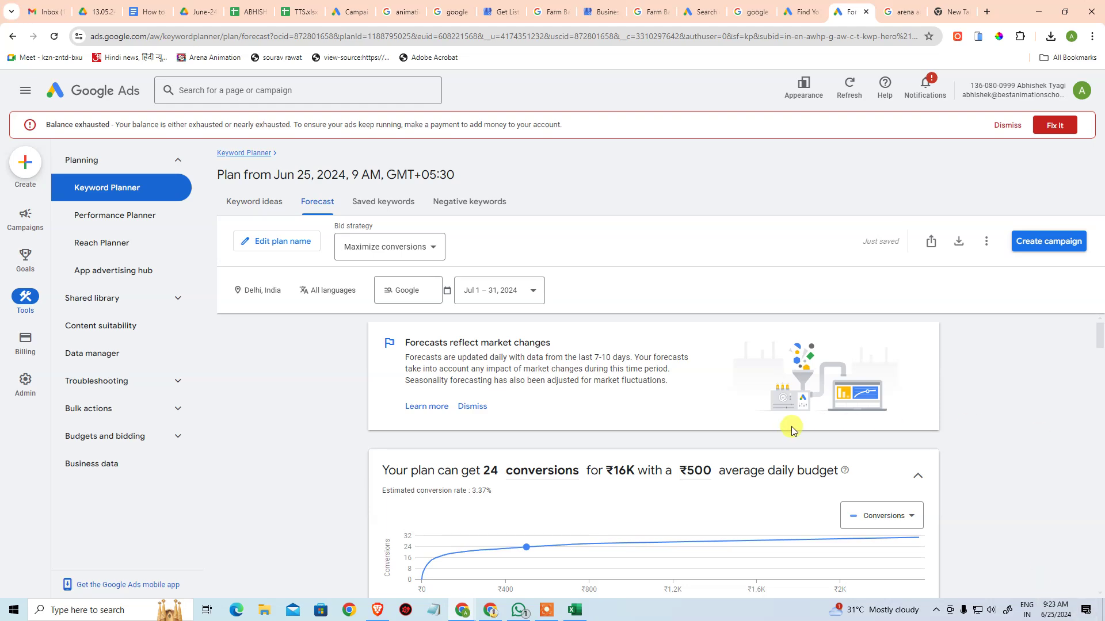
scroll(715, 435, down, 5)
scroll(722, 442, down, 2)
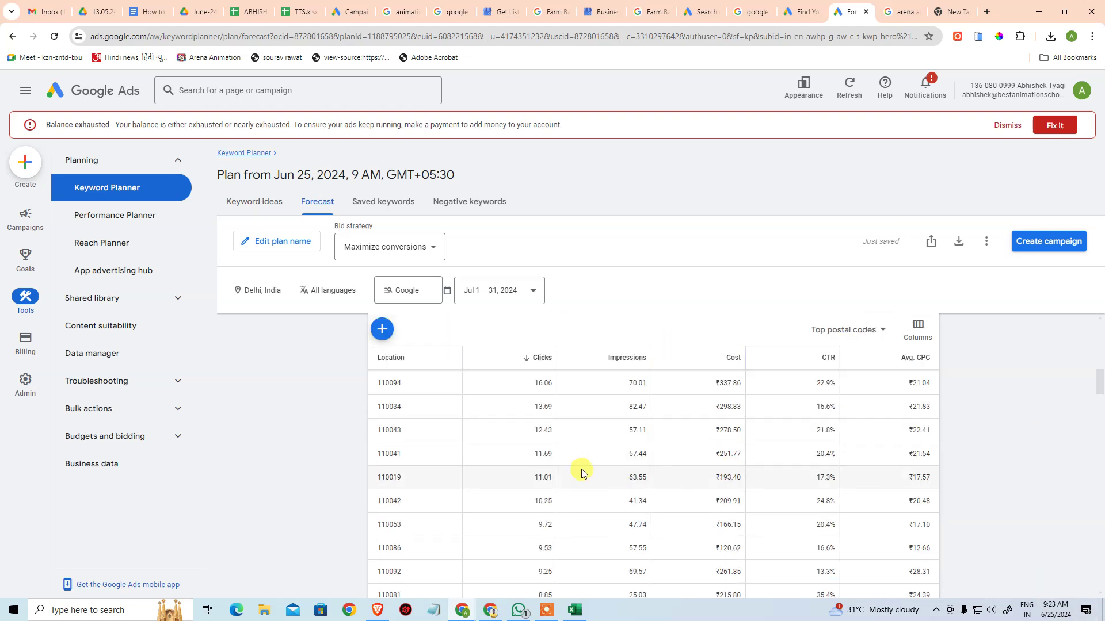
scroll(582, 471, up, 8)
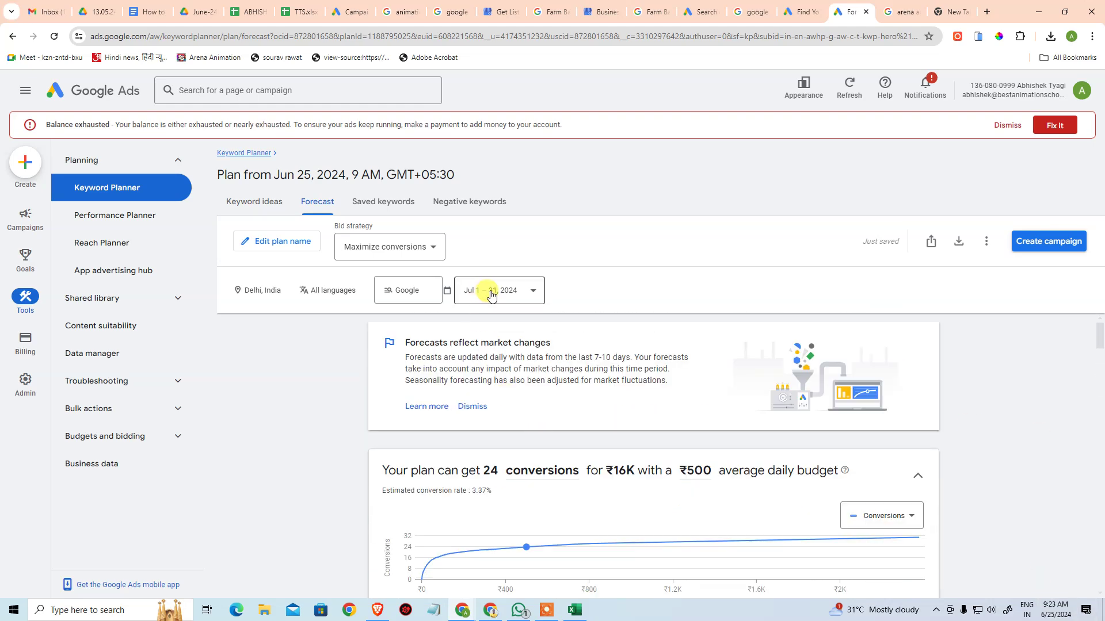
Check the forecast's date range choices, keep July 1–31, 2024, and look through the postal code forecasts
click(491, 295)
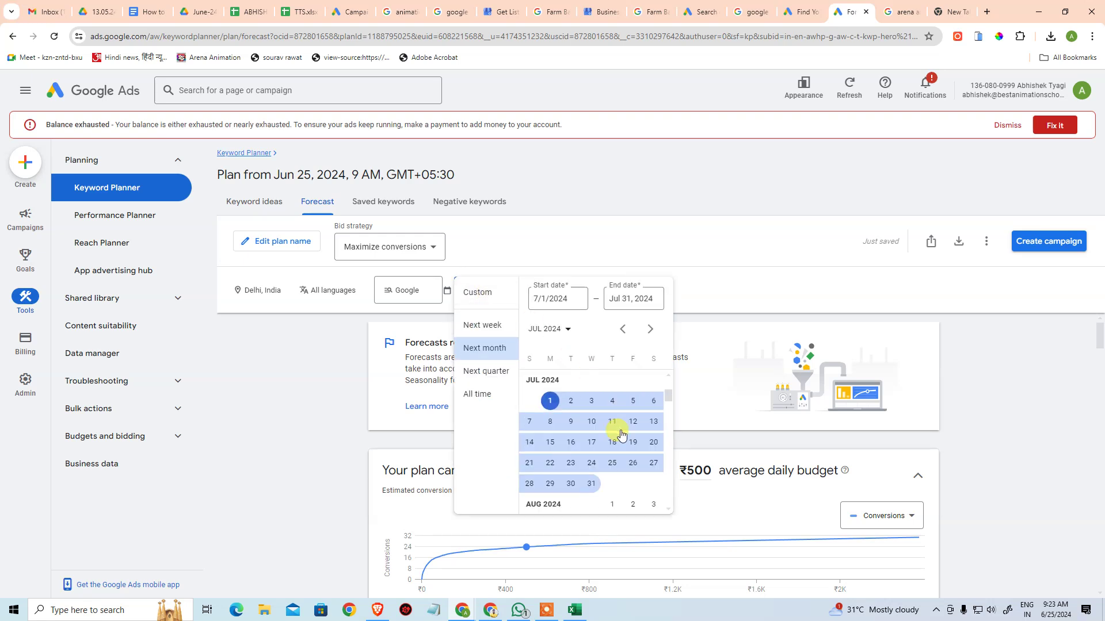
click(551, 400)
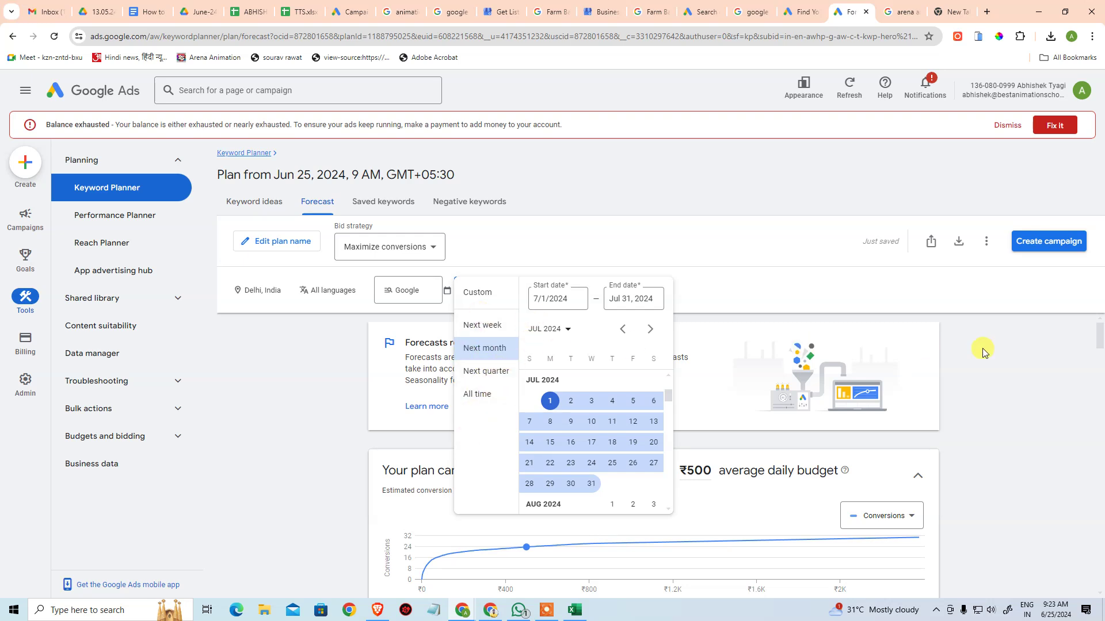
click(992, 368)
scroll(994, 369, down, 1)
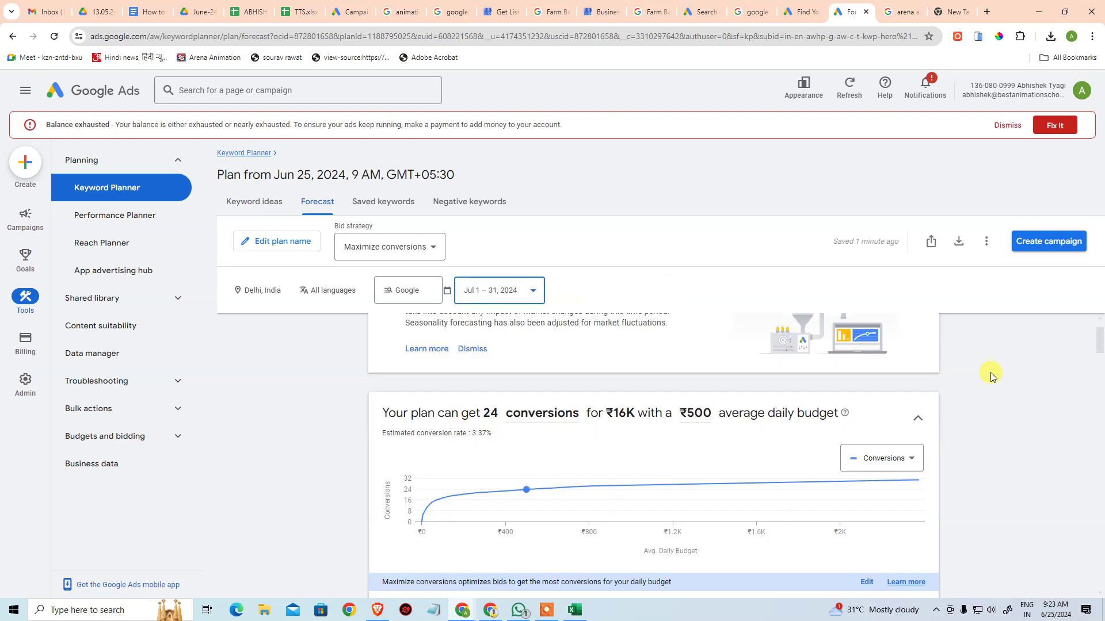
scroll(993, 395, down, 8)
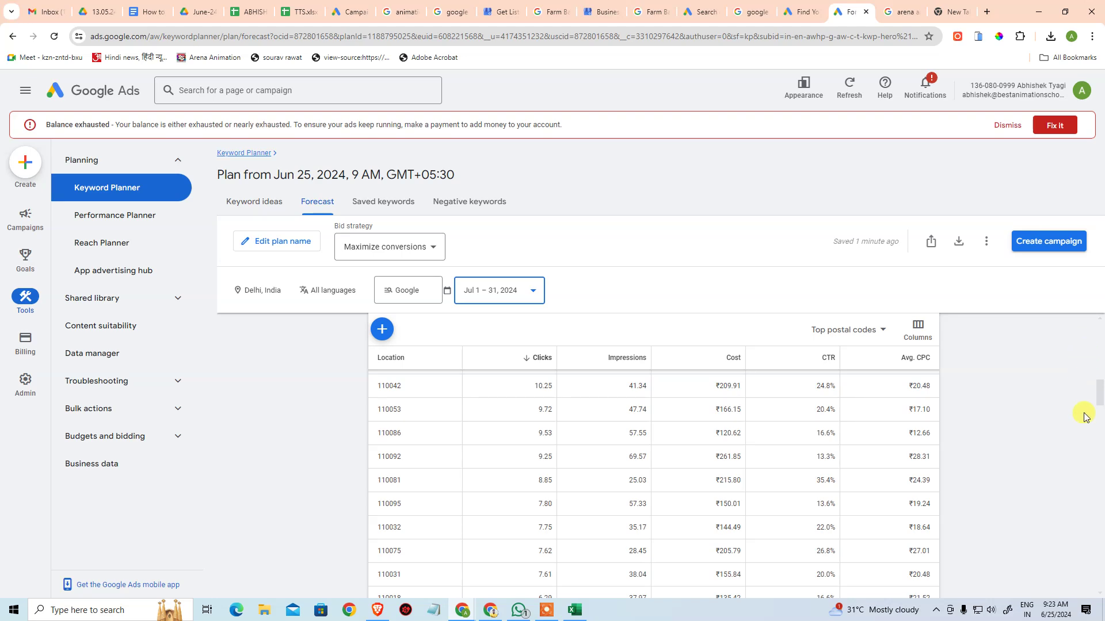
scroll(952, 370, down, 10)
scroll(1019, 392, up, 15)
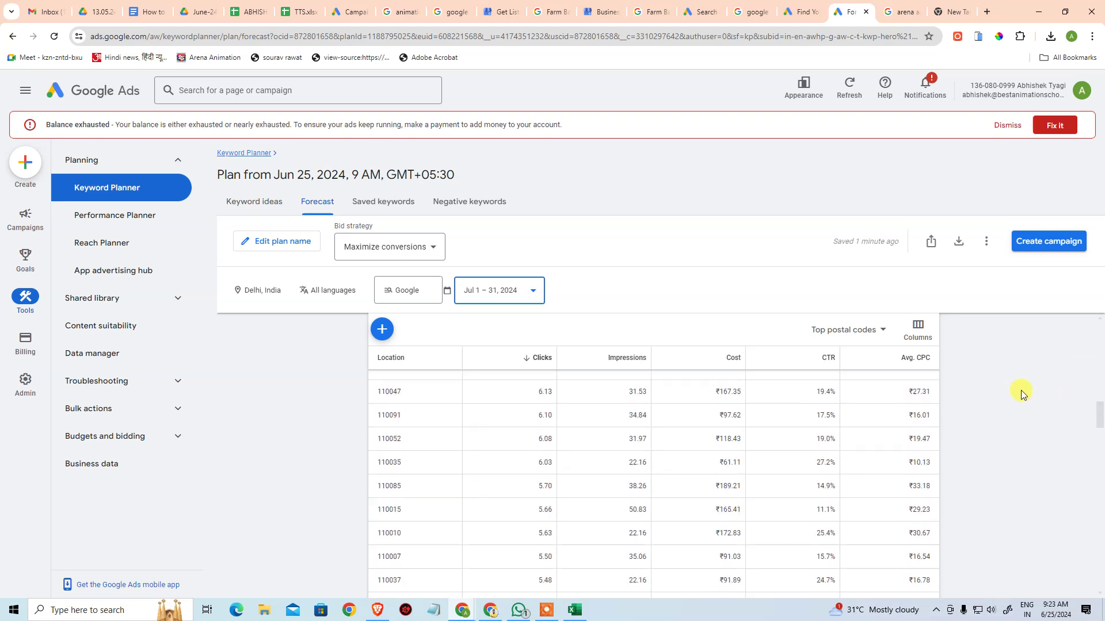
Look through the plan's saved keywords with their search volumes and bid ranges, and return to the forecast's postal code table
click(360, 202)
scroll(298, 476, down, 10)
scroll(303, 437, down, 5)
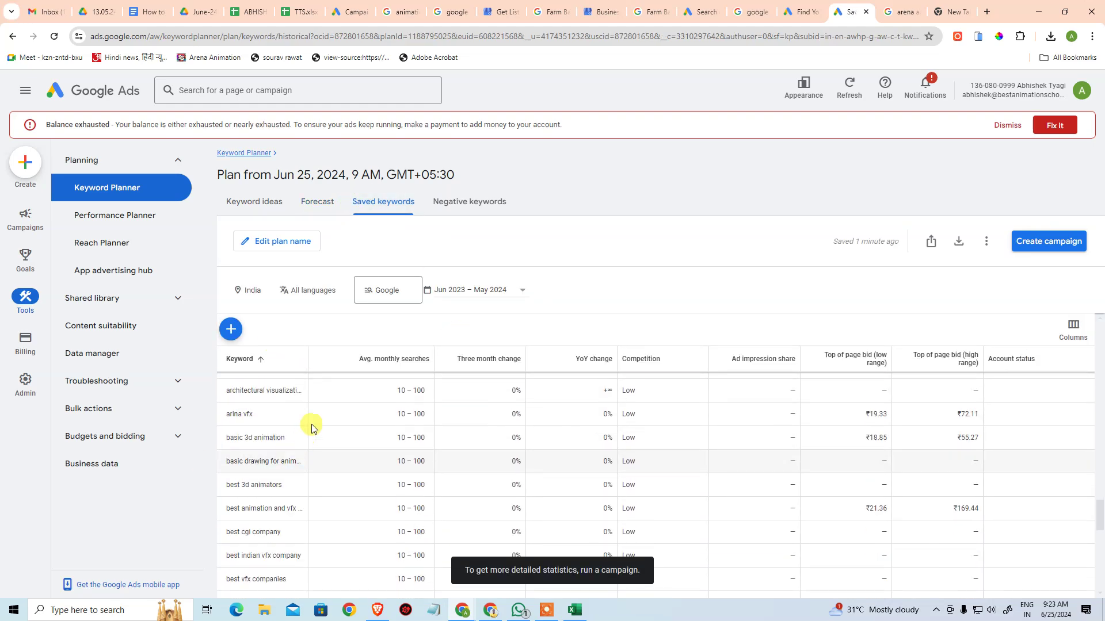
scroll(358, 439, up, 10)
click(314, 203)
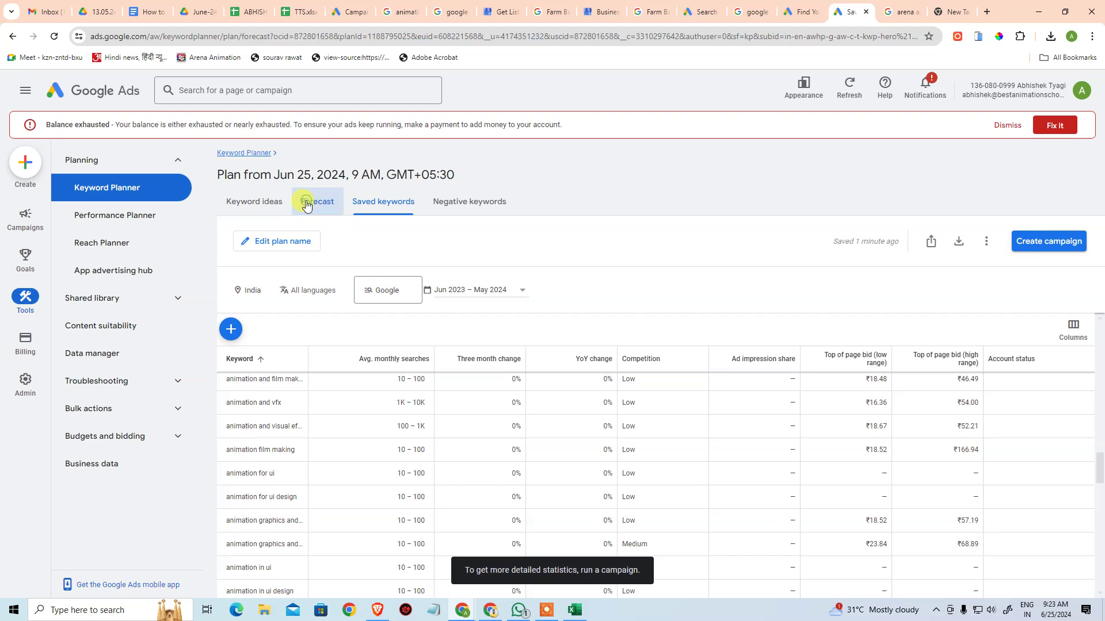
scroll(784, 452, down, 10)
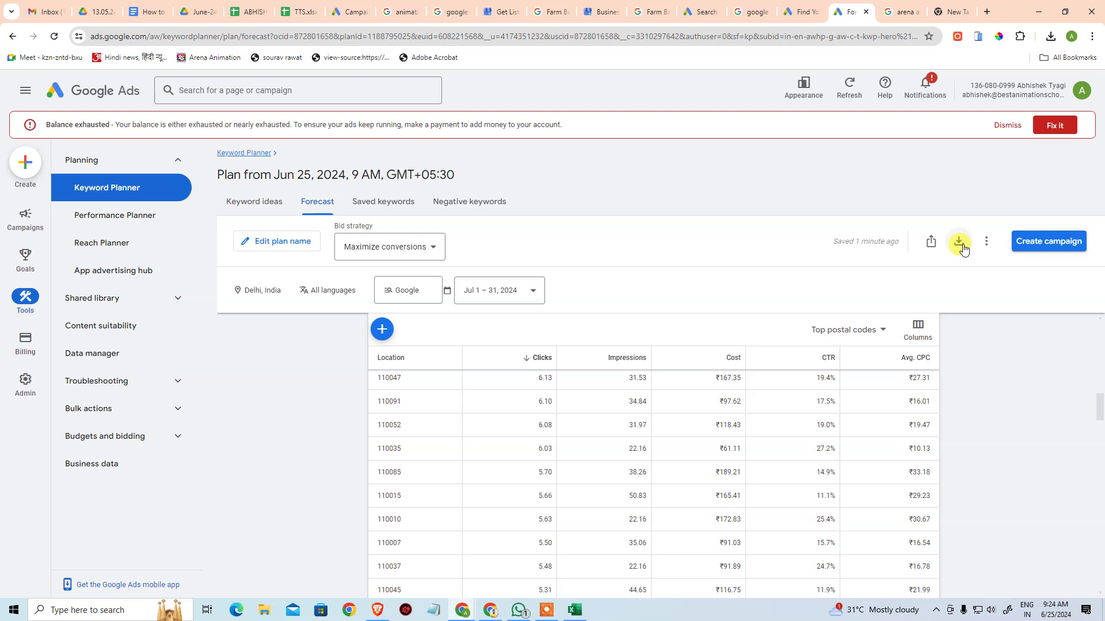
Check the forecast's download formats and the plan's copy and remove options without choosing any, and look further down the postal codes
click(963, 247)
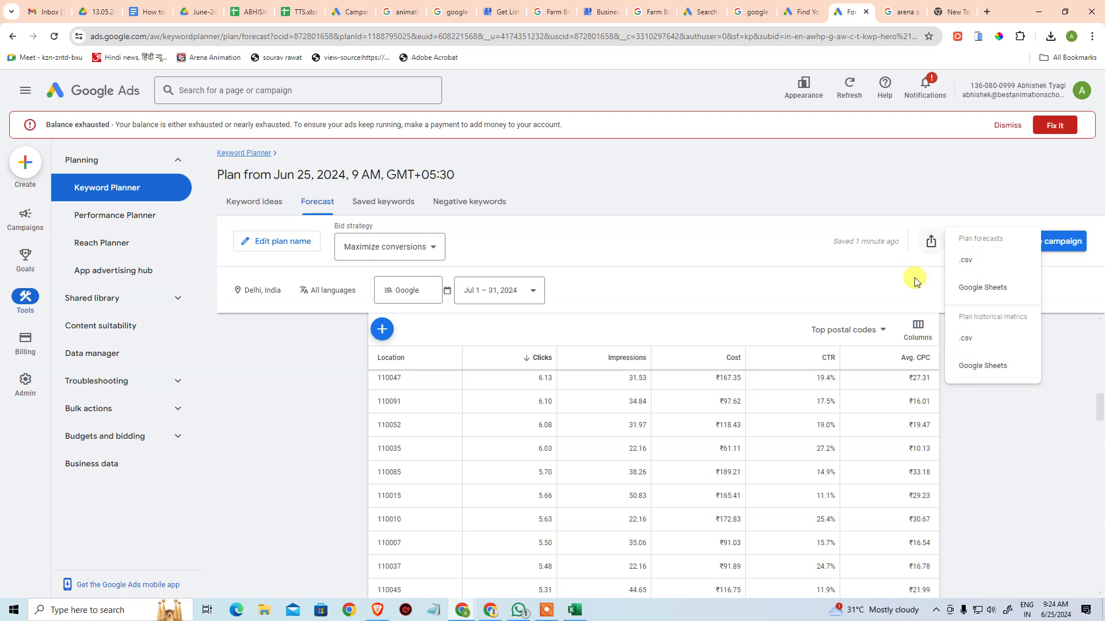
click(982, 286)
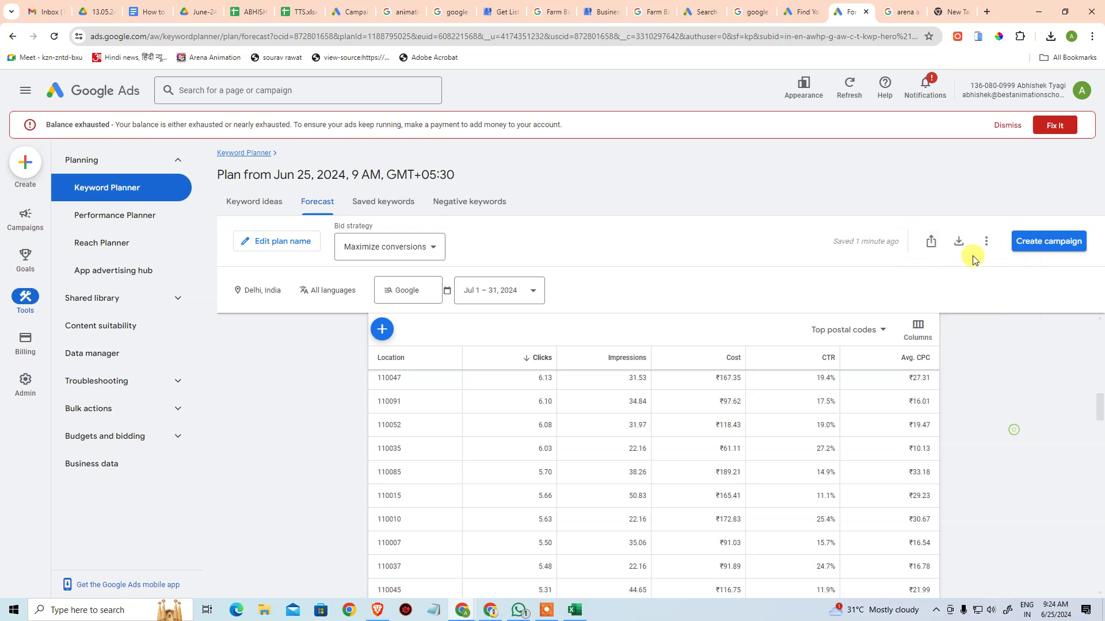
click(984, 253)
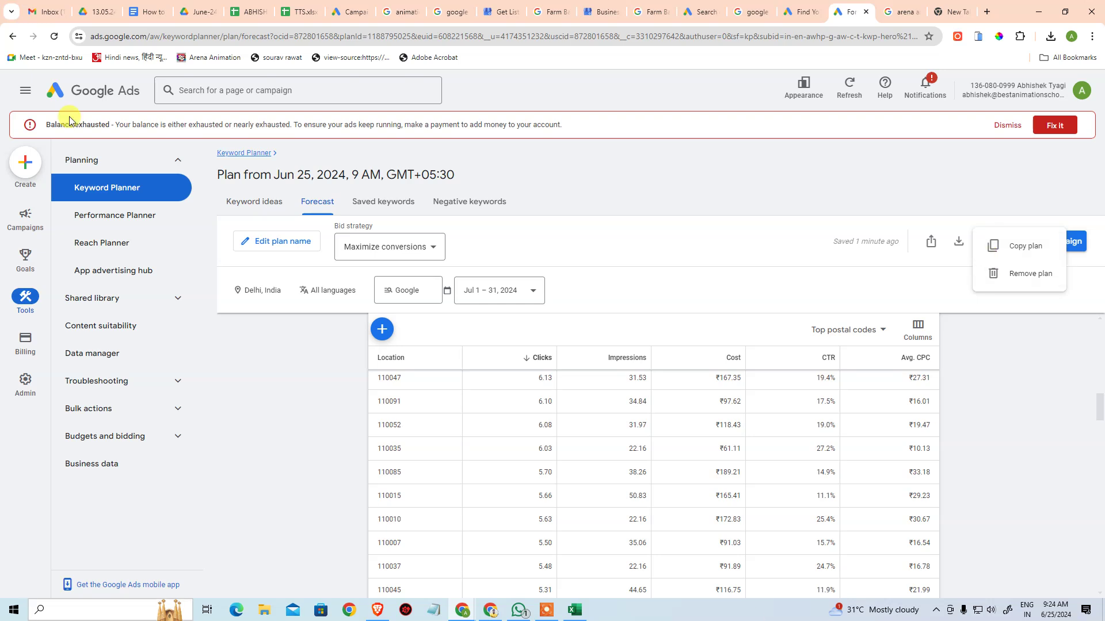
click(637, 190)
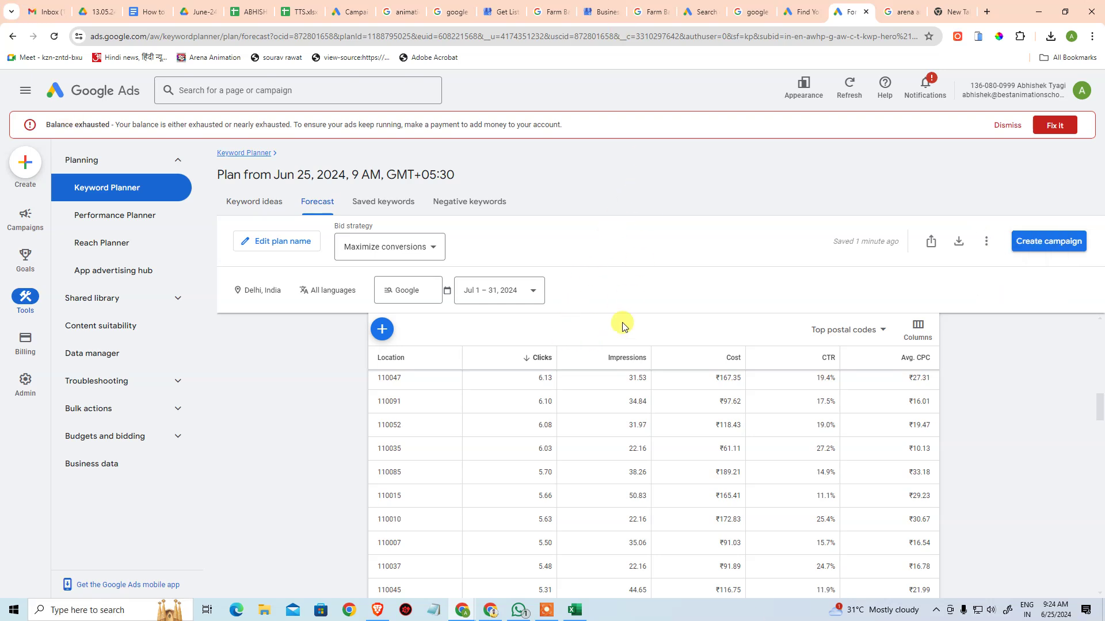
scroll(300, 466, down, 5)
scroll(299, 465, down, 1)
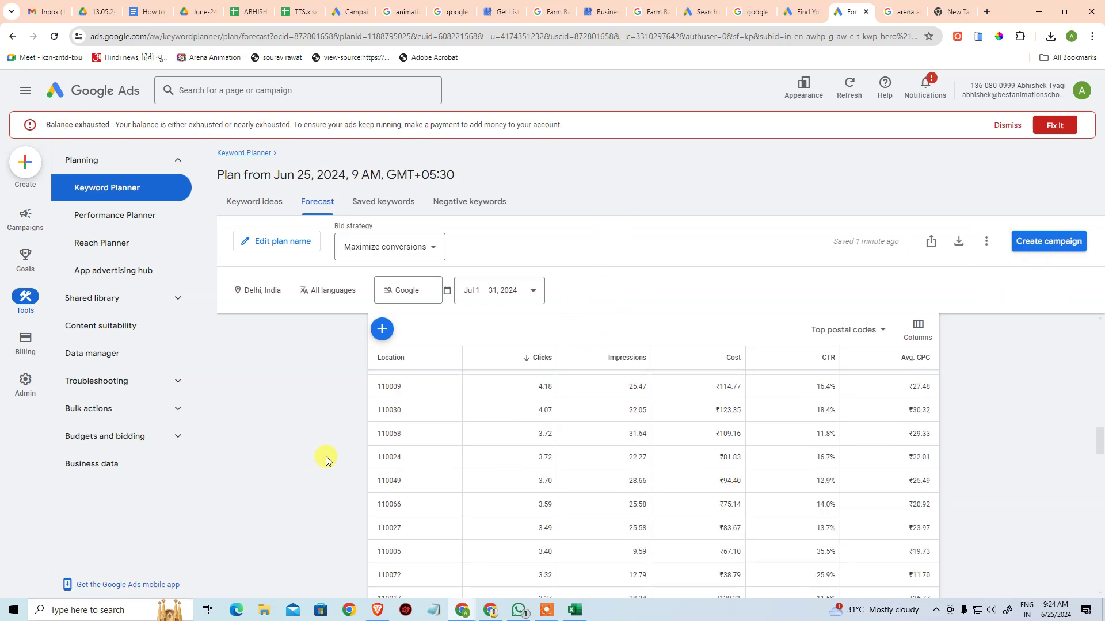